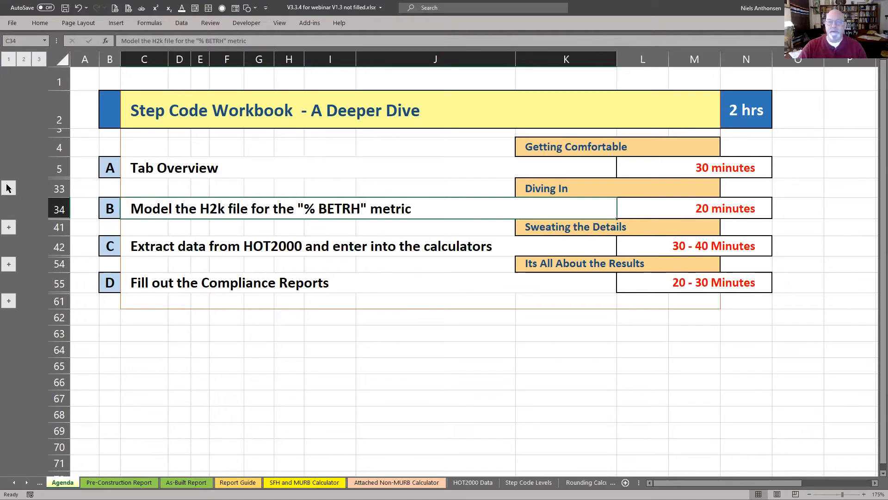
Step: Expand the Tab Overview section of the agenda and capture a screen snip of the row of sheet tabs
click(8, 187)
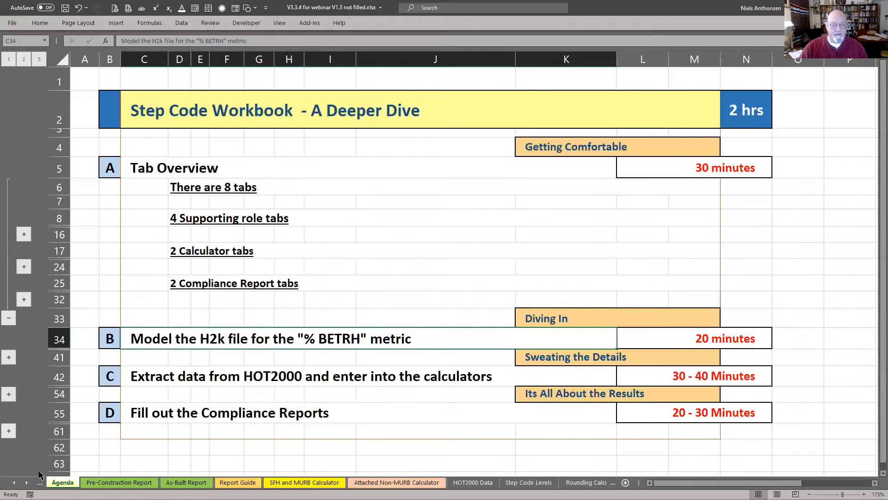
key(super+shift+s)
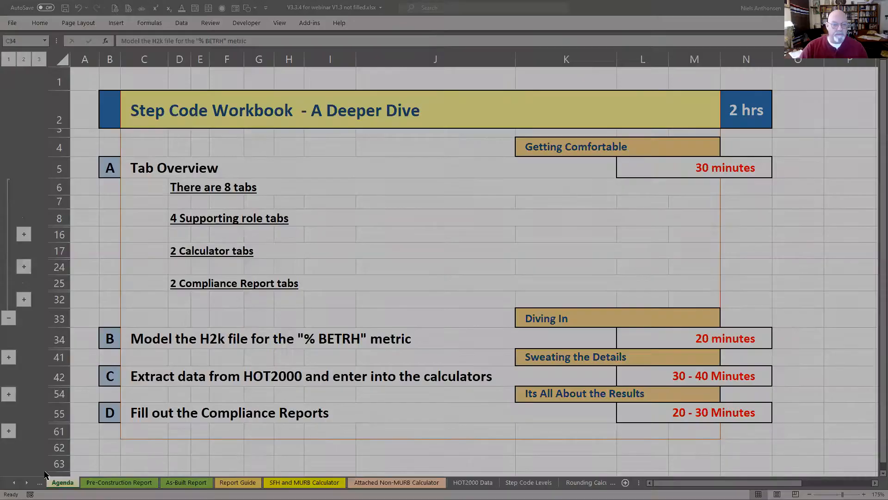
drag(44, 472, 653, 498)
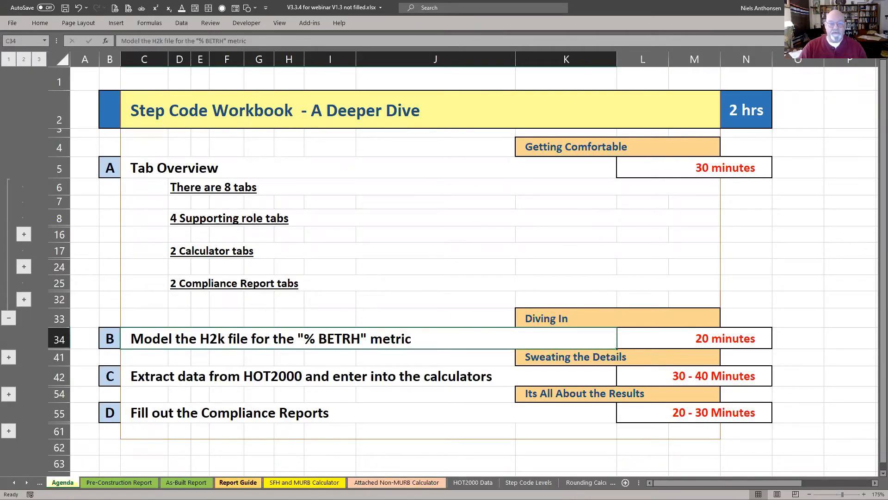
Step: Open the Report Guide sheet and look through its instructions from Project Information to the Energy Step Code Compliance metrics
click(249, 481)
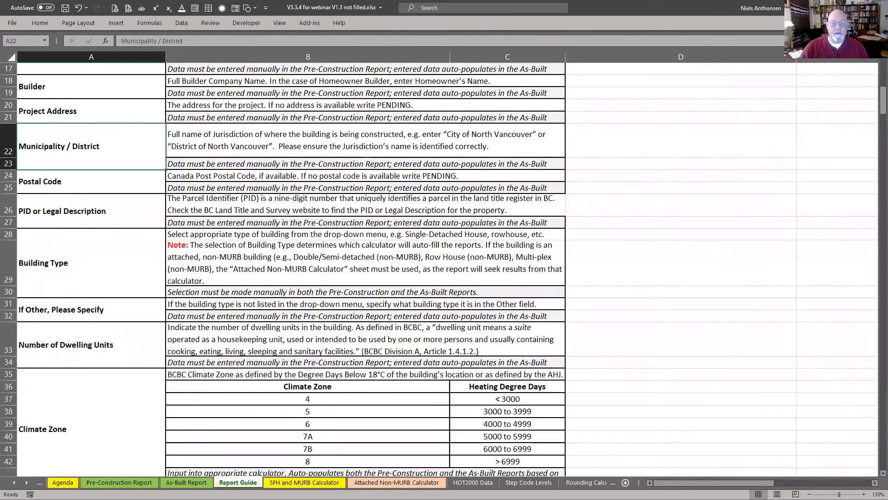
scroll(379, 285, down, 2)
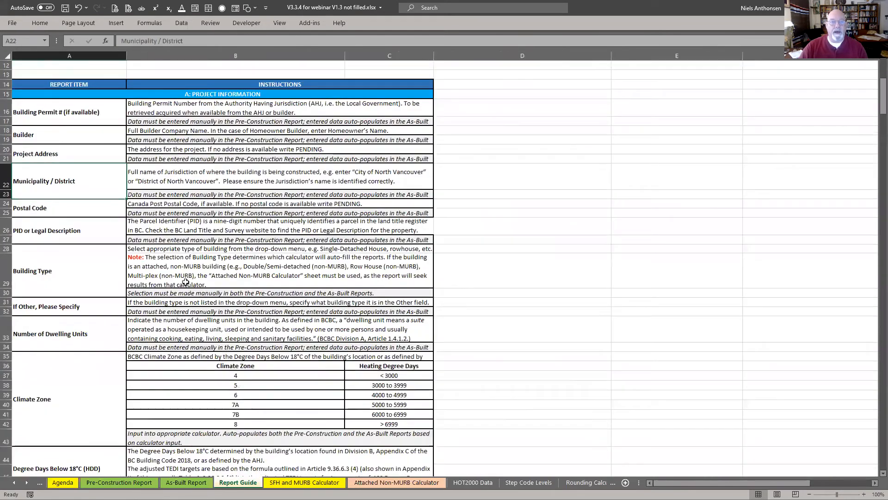
scroll(109, 246, up, 5)
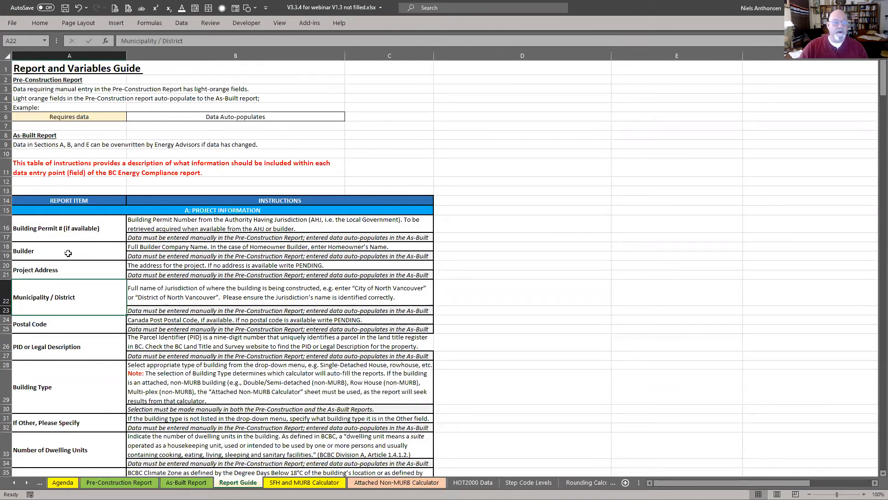
scroll(91, 319, down, 5)
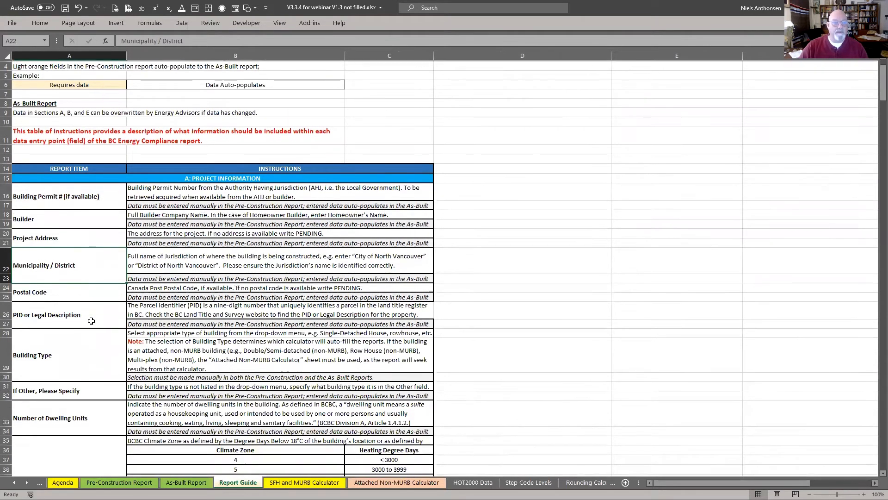
scroll(77, 270, down, 4)
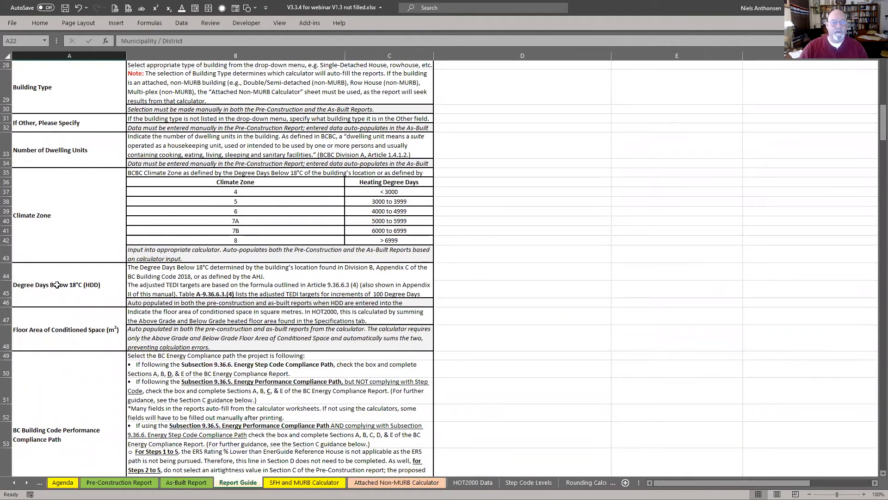
scroll(56, 289, down, 2)
scroll(56, 300, down, 8)
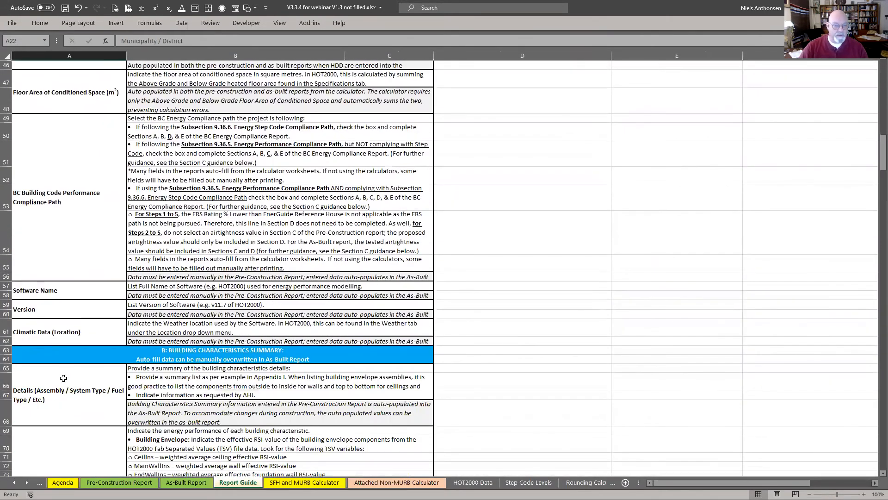
scroll(74, 388, down, 10)
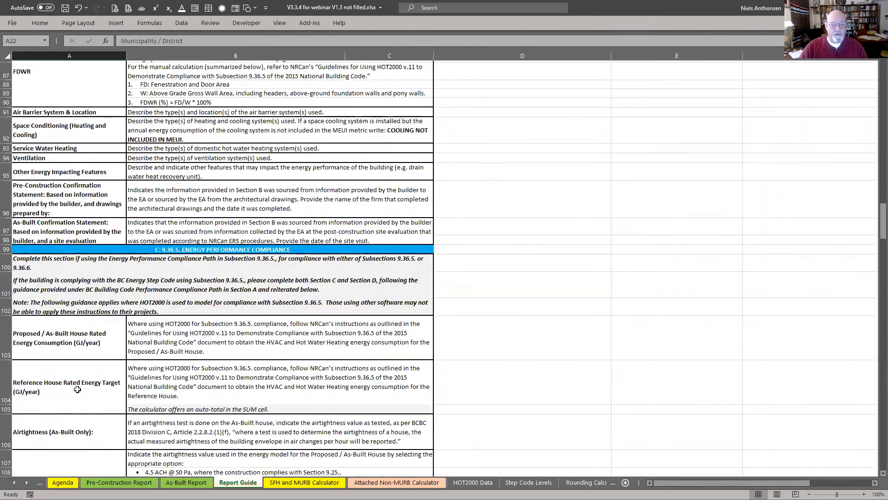
scroll(99, 376, down, 6)
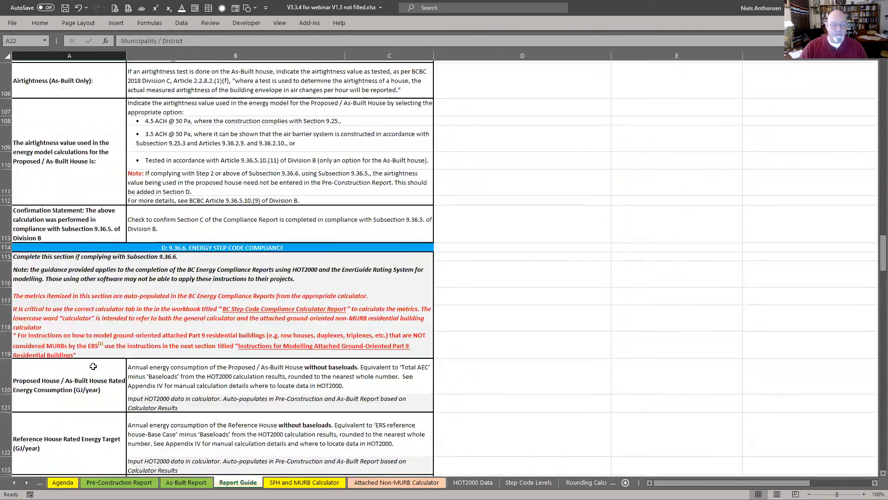
scroll(97, 370, down, 6)
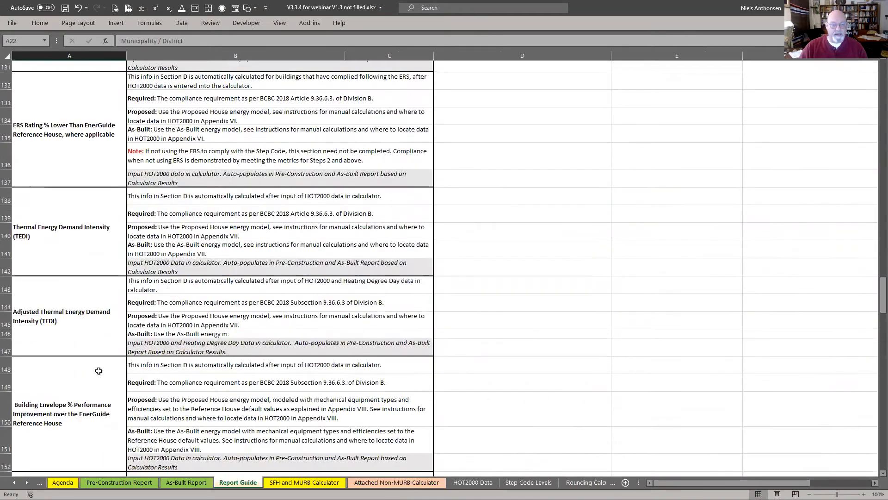
Step: Review the guide's Section D notes at a larger size, followed by Section B and the introduction above the instruction table
scroll(111, 381, up, 8)
scroll(112, 382, up, 4)
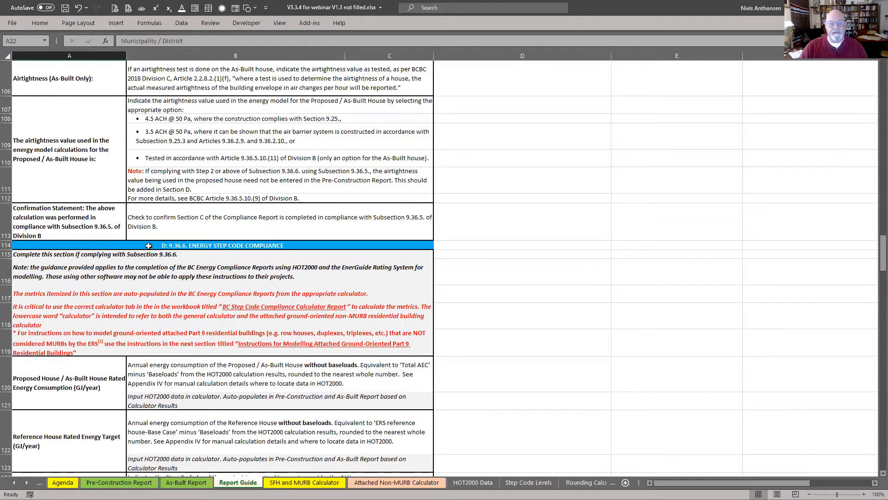
ctrl+scroll(128, 255, up, 4)
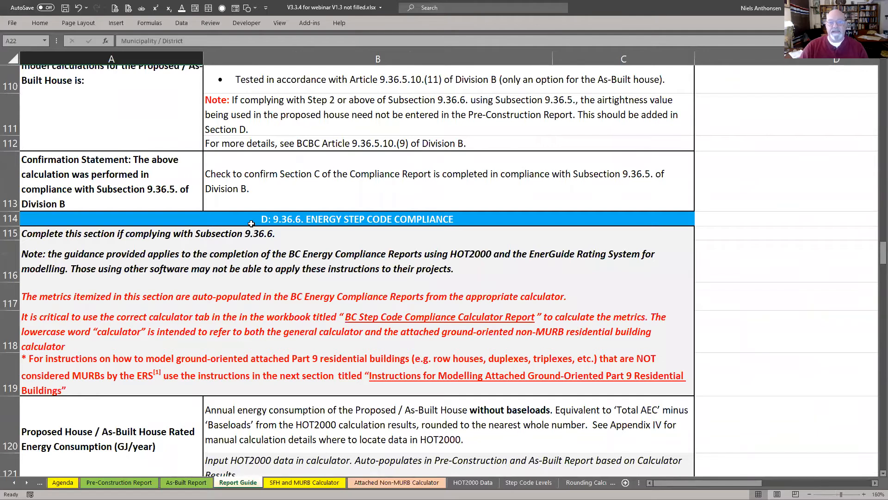
scroll(289, 294, up, 15)
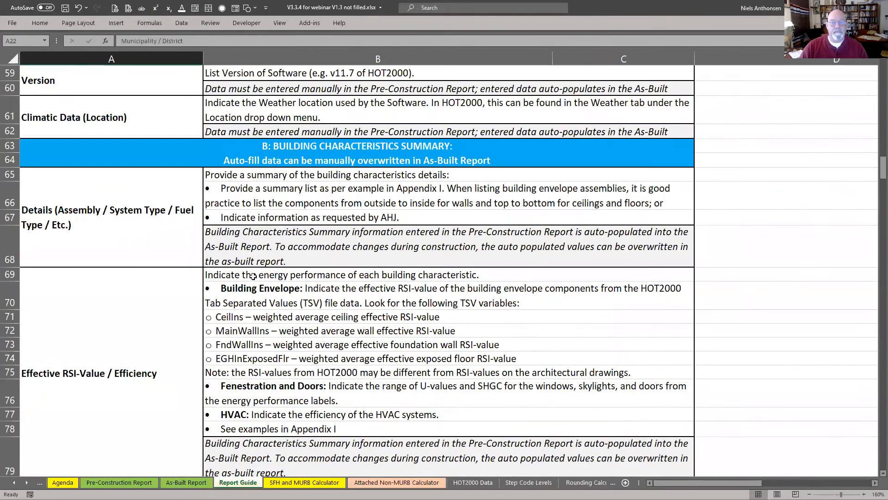
scroll(252, 286, up, 10)
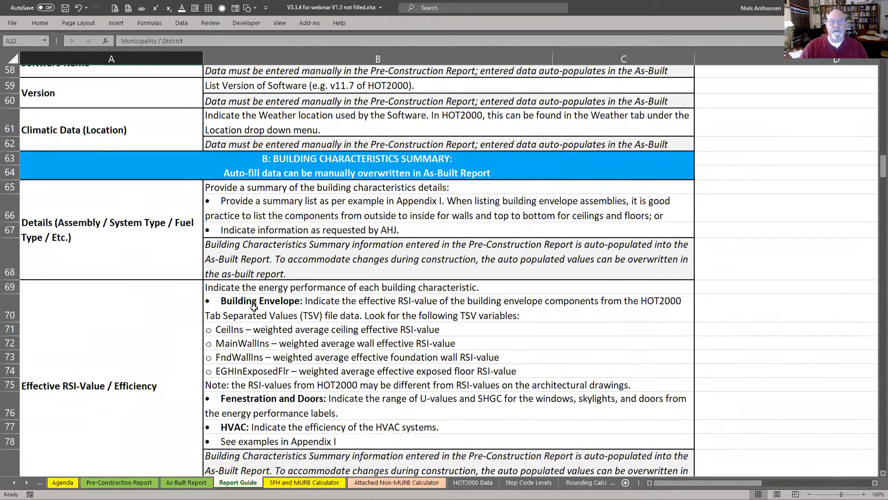
scroll(257, 290, up, 7)
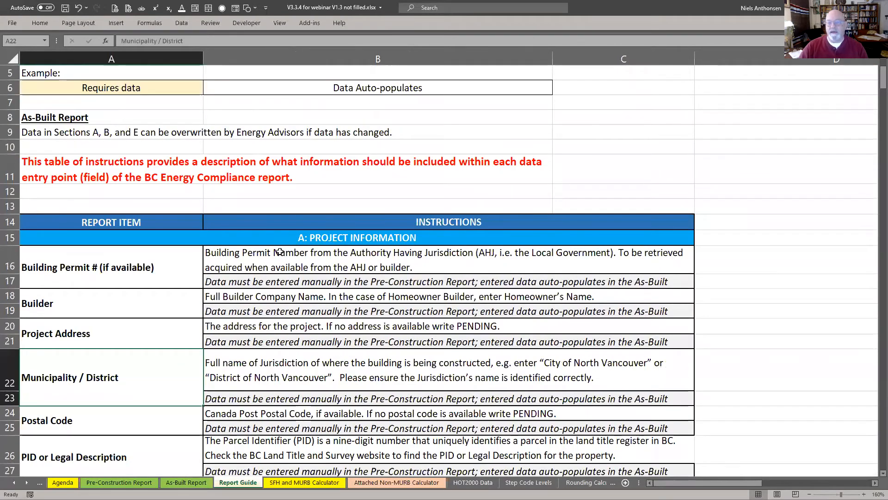
ctrl+scroll(386, 252, down, 3)
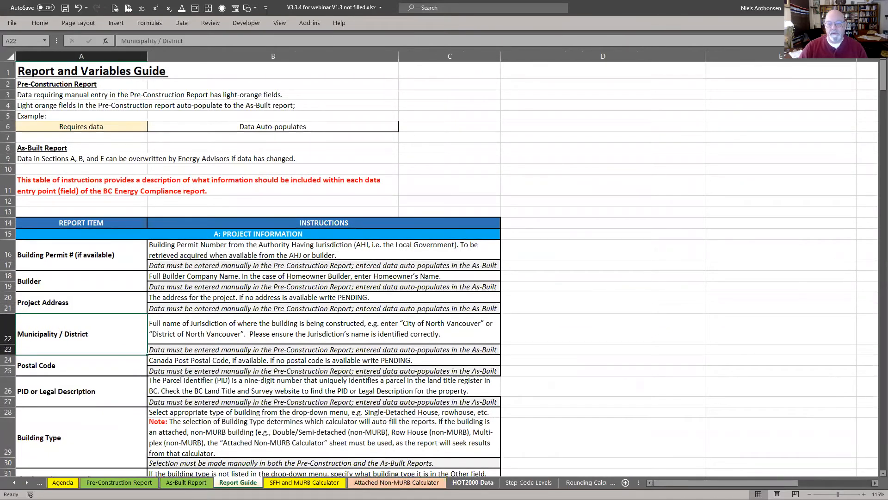
Step: Examine the HOT2000 Data sheet's reference screenshots, from the Specifications tab to the Estimated Annual Fuel Consumption Summary
click(473, 482)
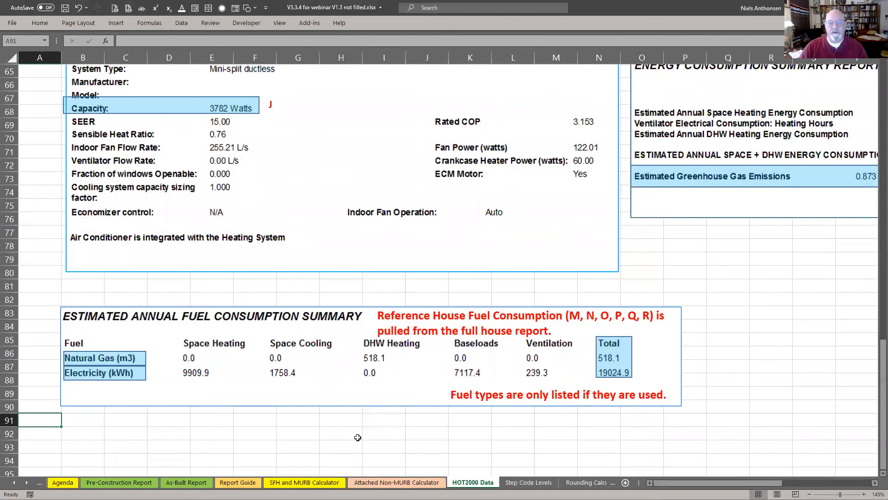
click(345, 434)
scroll(365, 437, down, 1)
scroll(373, 435, down, 3)
scroll(139, 231, up, 20)
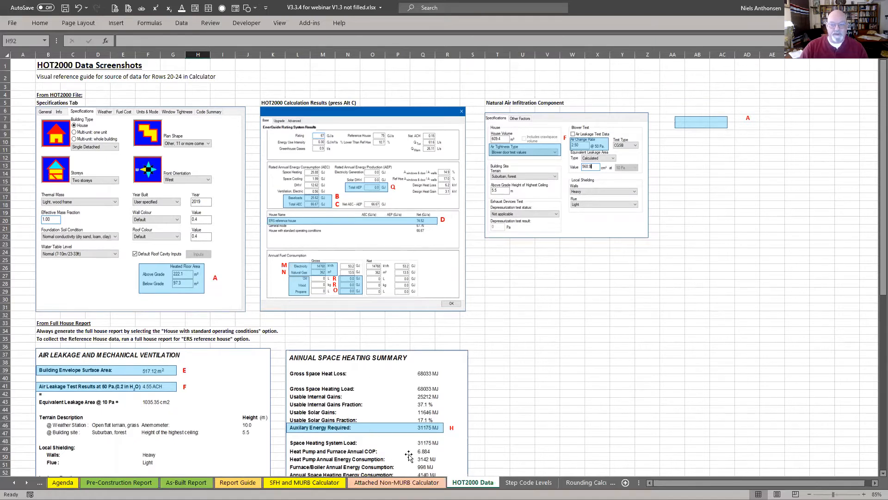
scroll(239, 367, down, 1)
scroll(239, 367, down, 3)
scroll(243, 367, down, 7)
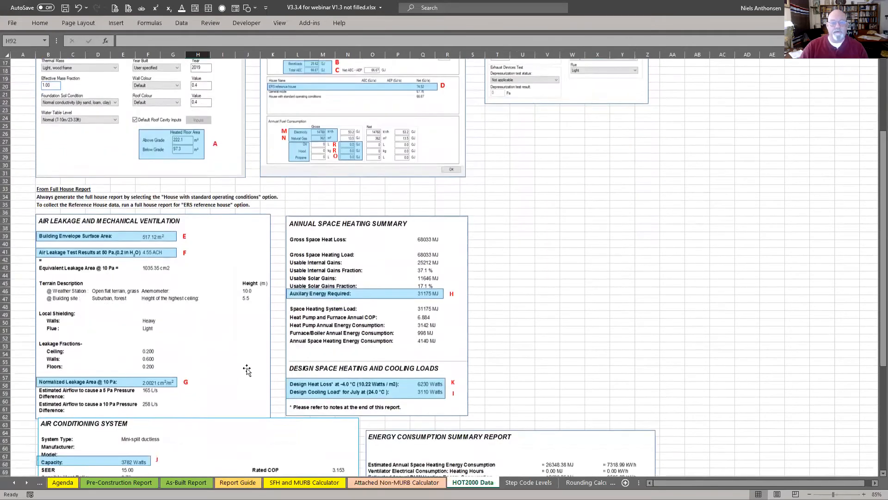
scroll(229, 352, down, 6)
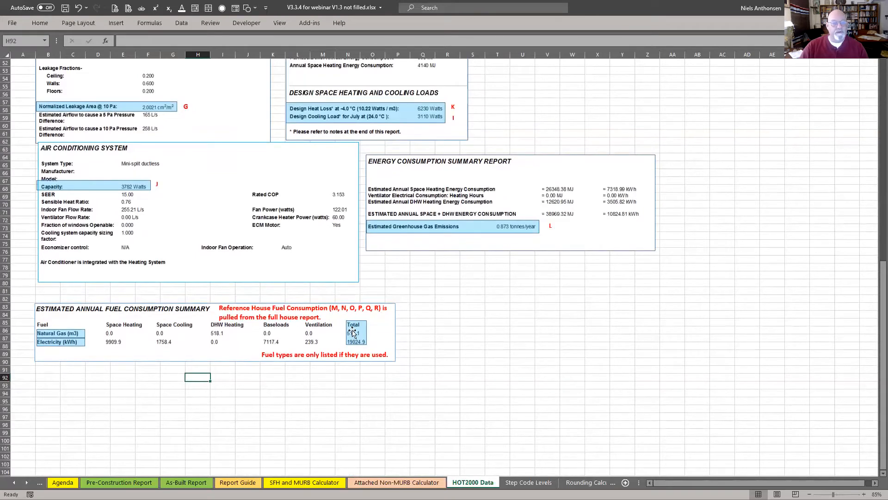
scroll(316, 388, up, 17)
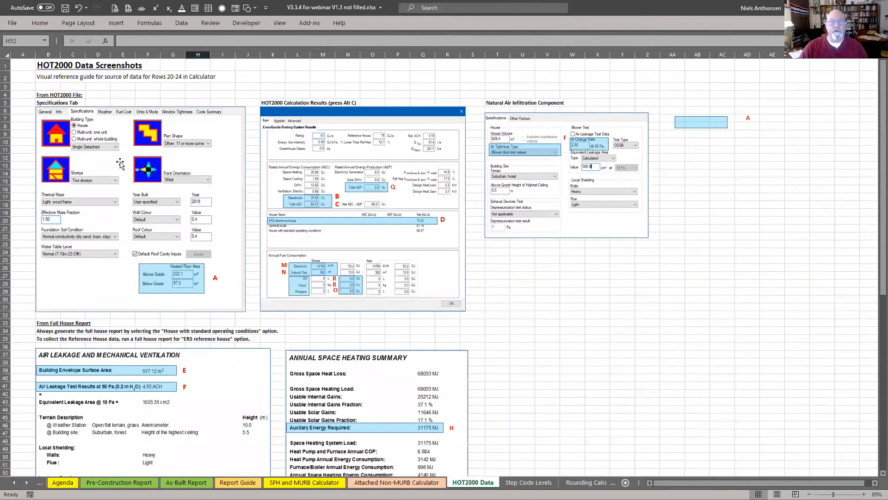
click(87, 277)
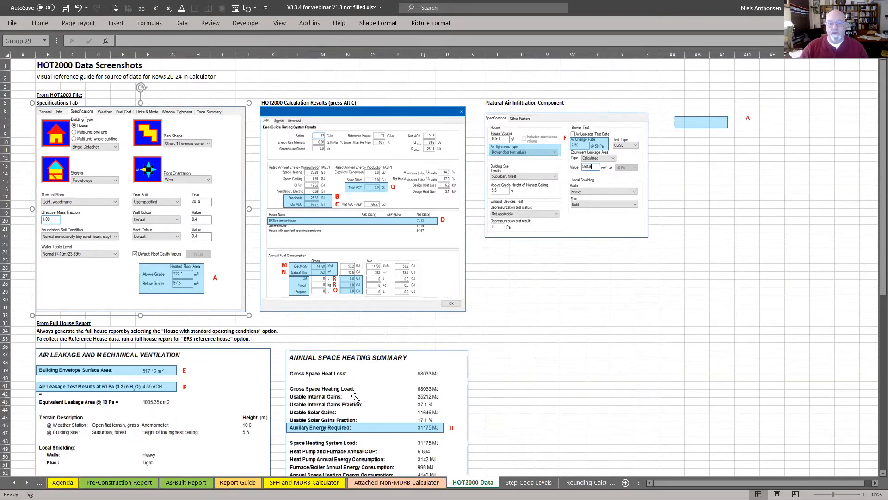
Step: On the Step Code Levels sheet, capture a screen snip of the Adjusted TEDI table's header row and select the TEDI % heading
click(528, 481)
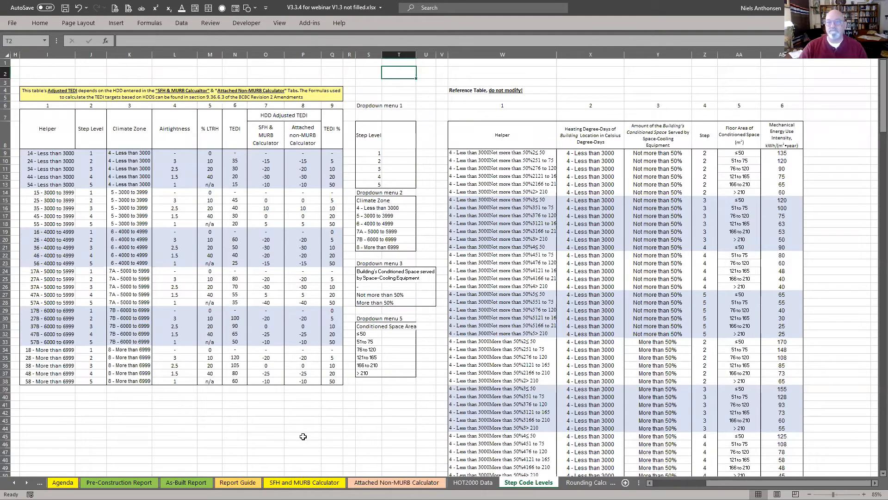
scroll(218, 366, left, 3)
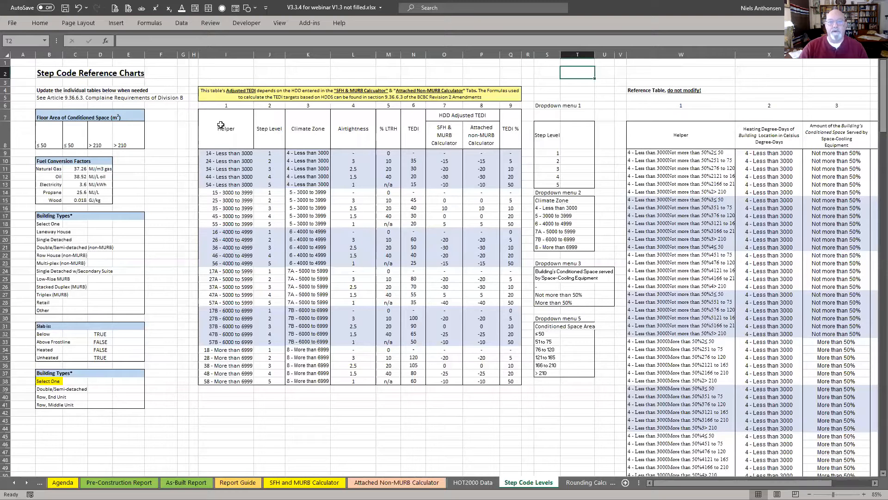
scroll(221, 125, up, 1)
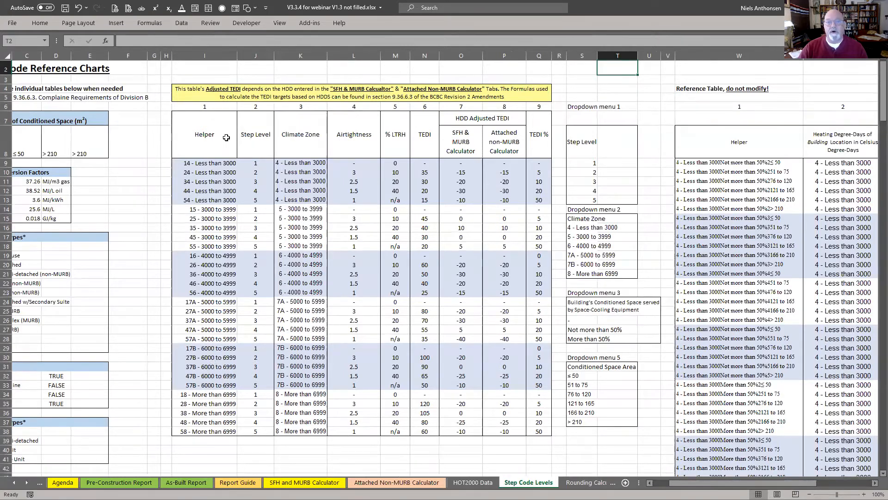
key(super+shift+s)
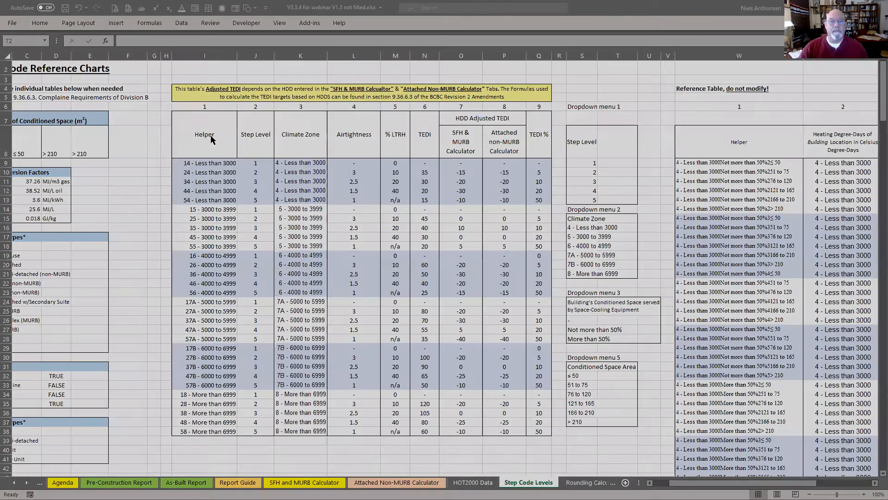
drag(217, 114, 575, 162)
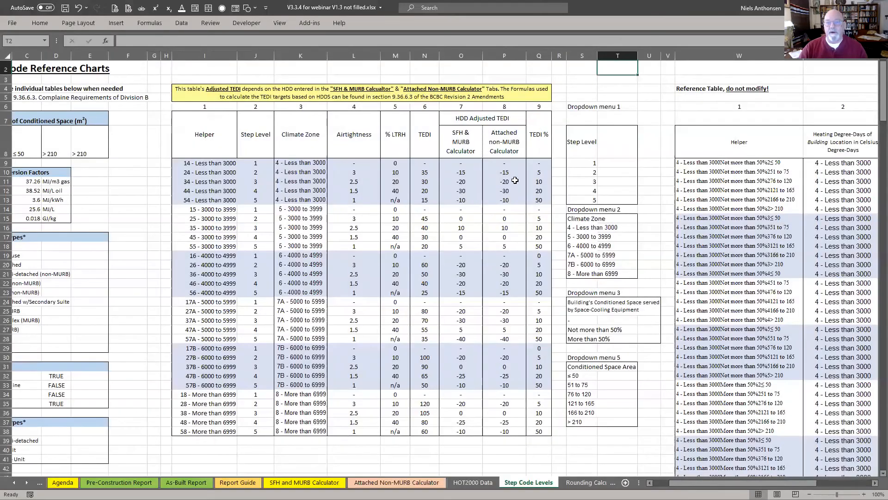
click(540, 146)
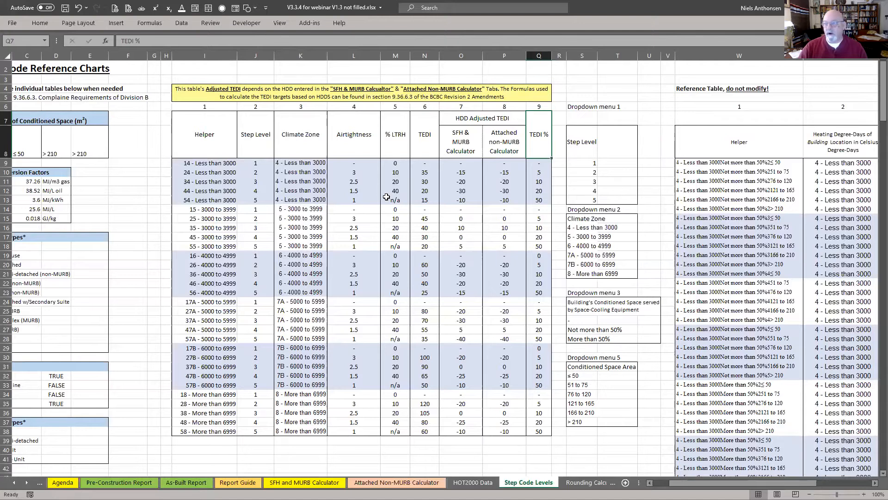
Step: Examine the heating degree-day, space-cooling share and Step columns of the mechanical energy use intensity reference table
scroll(364, 211, right, 5)
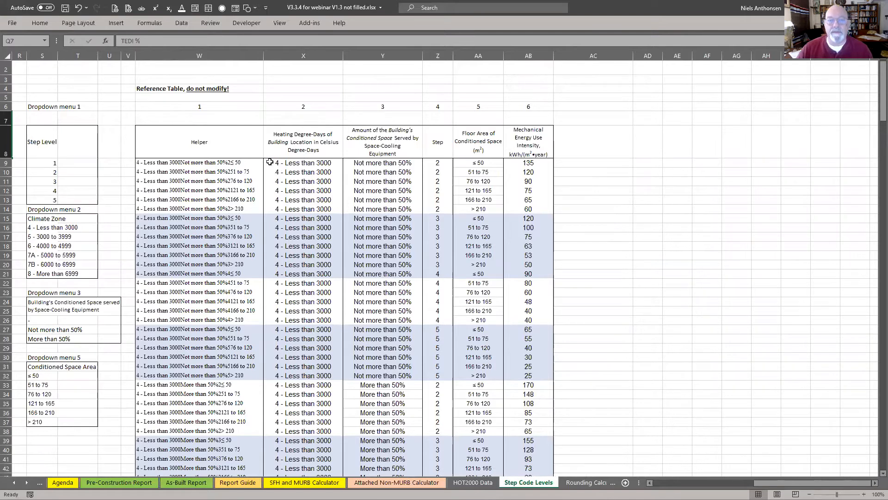
drag(298, 169, 300, 218)
click(301, 218)
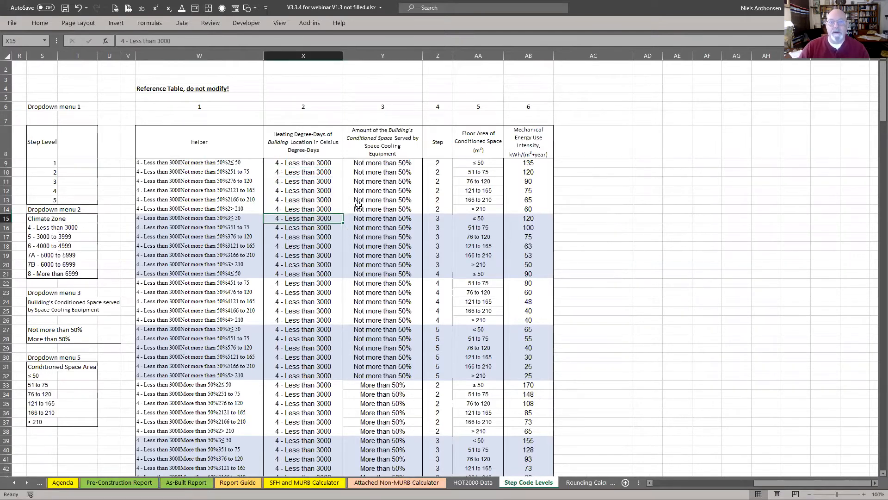
drag(379, 163, 389, 267)
click(389, 267)
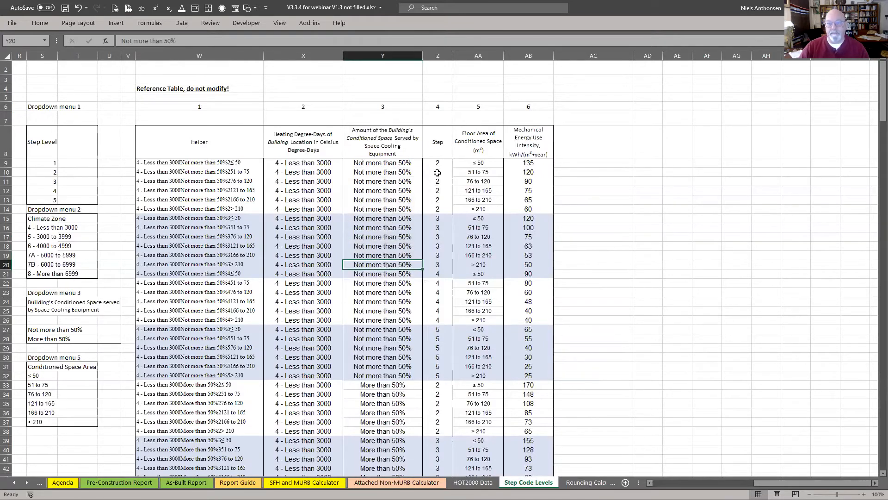
drag(437, 162, 438, 263)
click(438, 254)
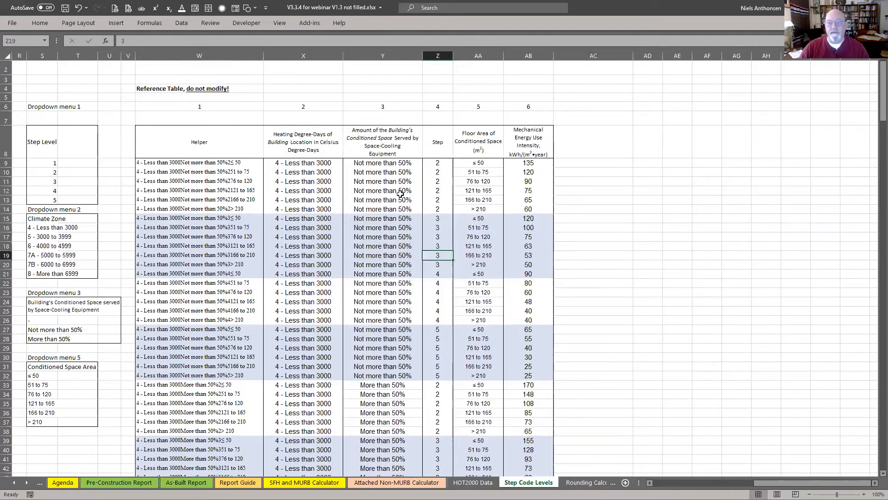
click(300, 190)
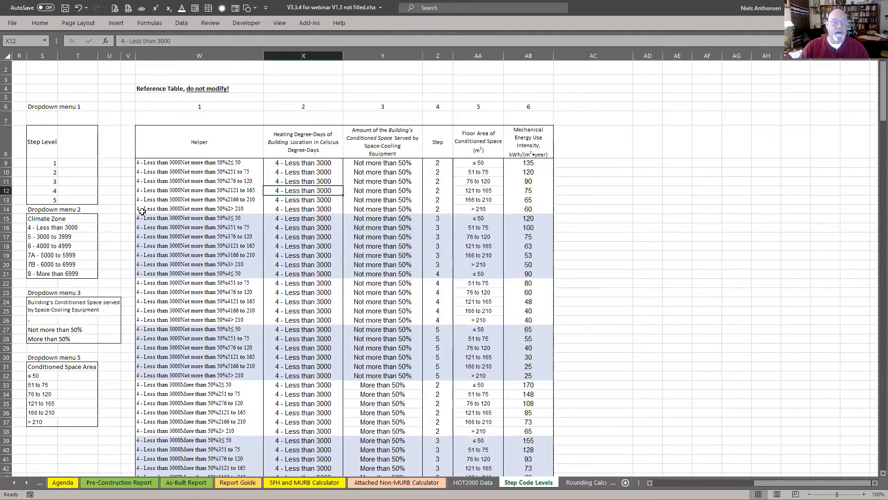
Step: View the Step Code Levels sheet as a whole and examine the reference table's Mechanical Energy Use Intensity column
scroll(287, 193, left, 5)
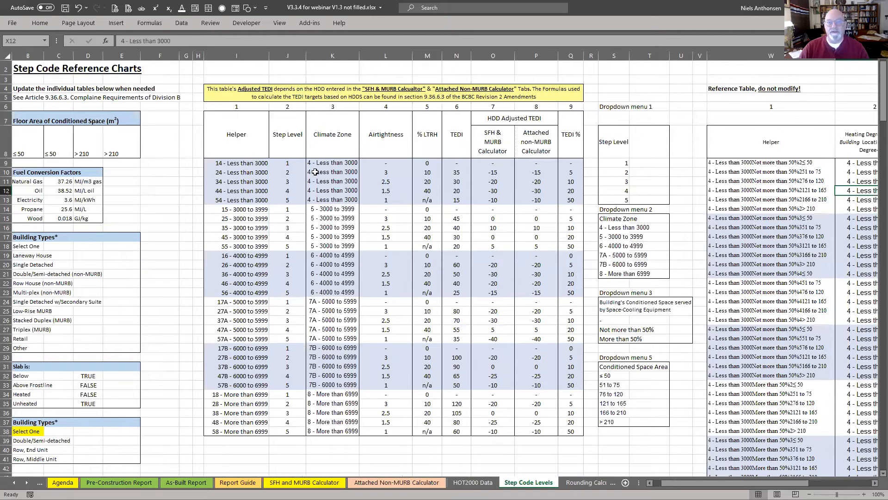
scroll(260, 226, down, 3)
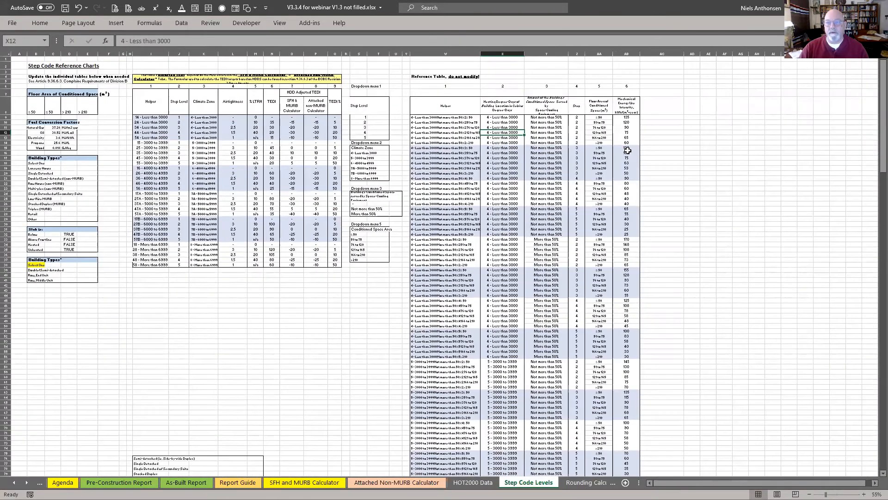
click(618, 137)
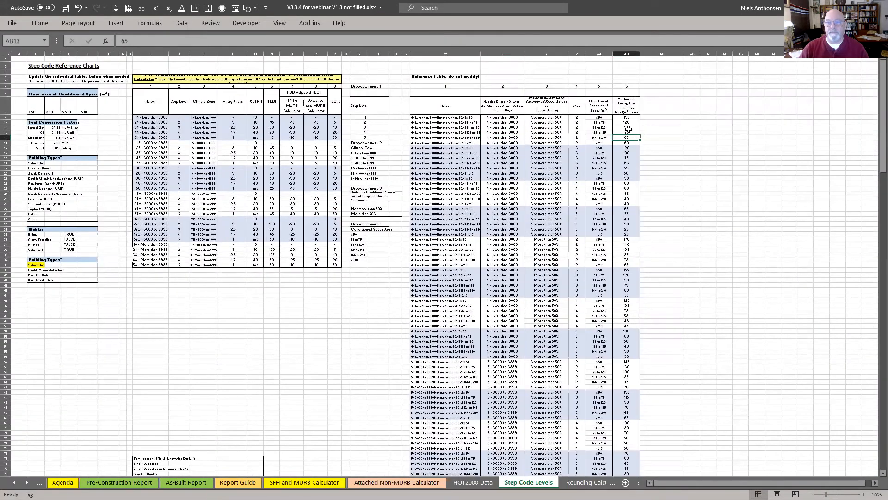
scroll(628, 129, up, 3)
scroll(614, 228, right, 3)
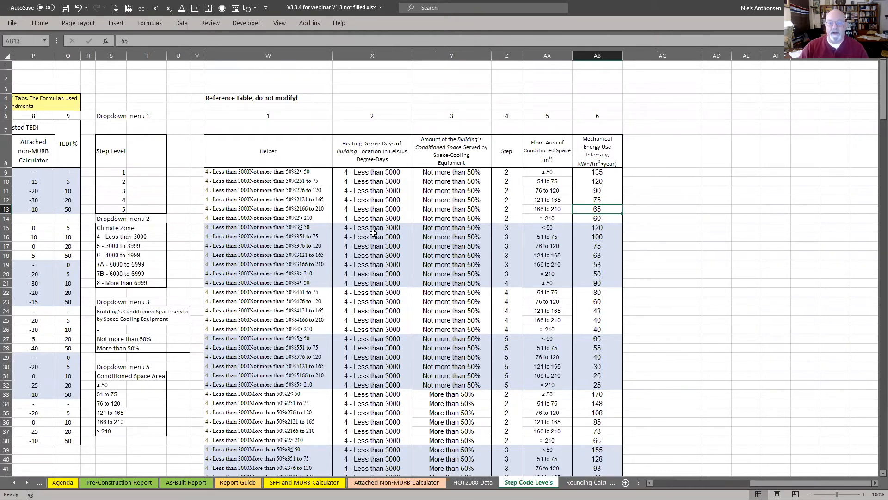
Step: Frame the HDD Adjusted TEDI columns for both calculators with a screen snip, from the headings down past the 5 - 3000 to 3999 zone
scroll(384, 236, left, 6)
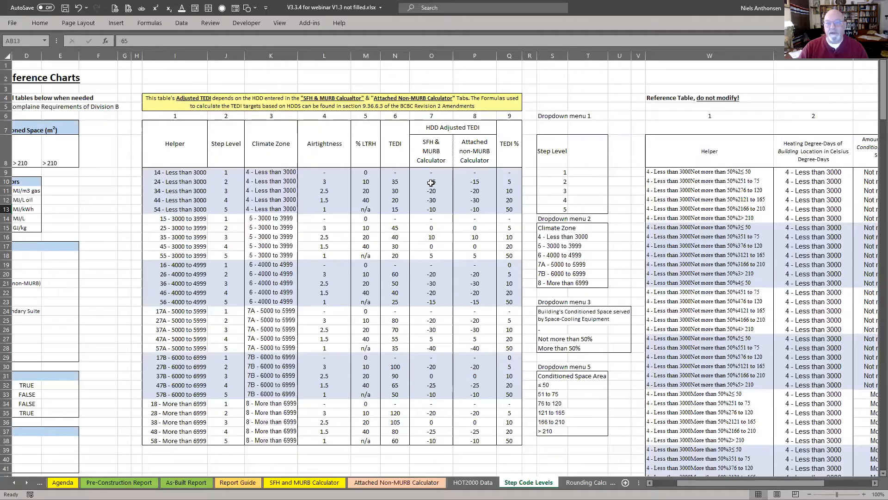
key(super+shift+s)
drag(408, 117, 506, 258)
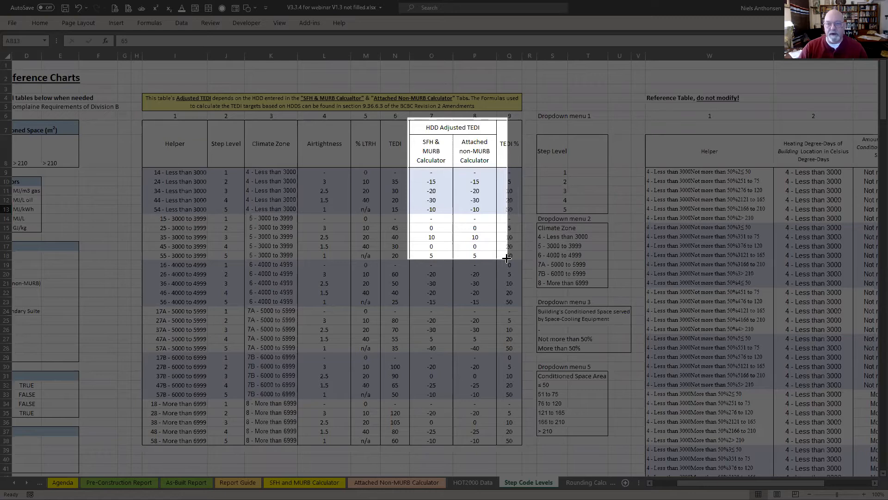
drag(506, 258, 504, 258)
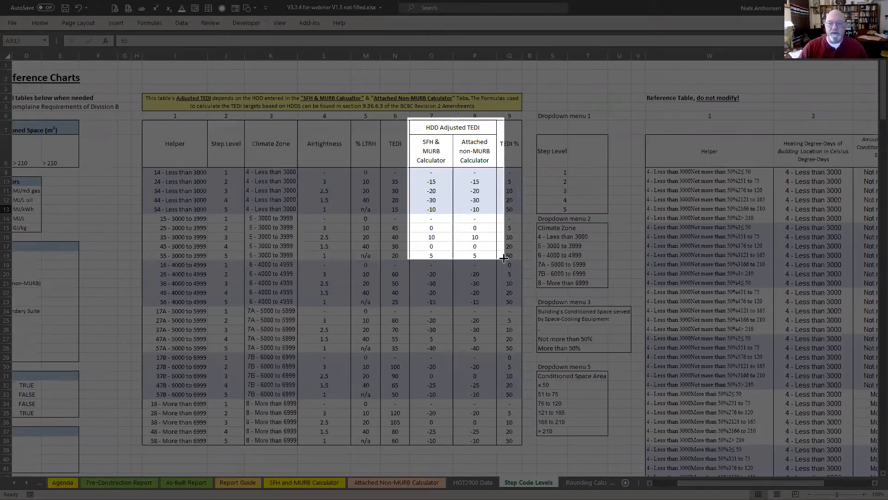
drag(504, 259, 504, 323)
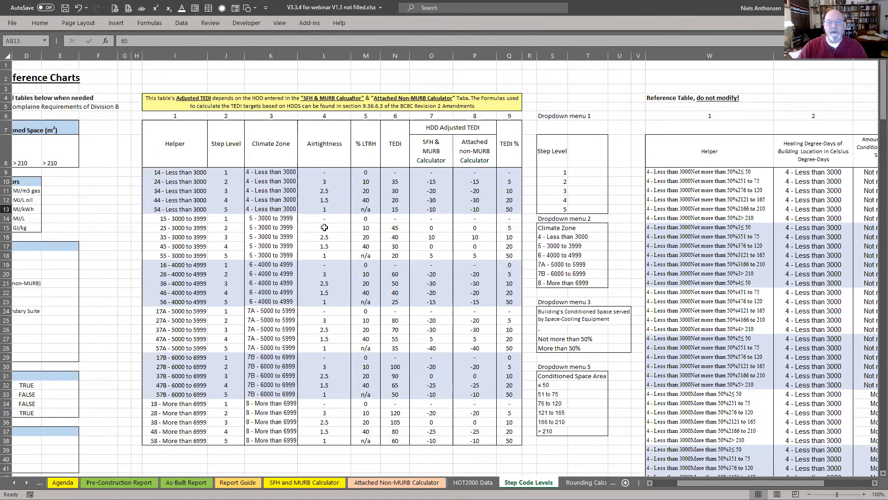
Step: Compare the Climate Zone entries with their HDD Adjusted TEDI values by selecting the zone 4 and zone 5 ranges
drag(259, 173, 268, 209)
drag(427, 173, 481, 205)
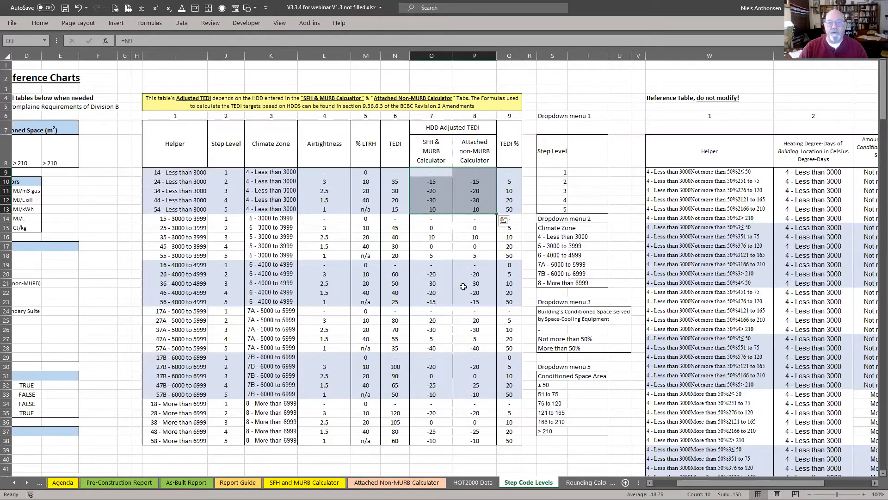
drag(423, 218, 432, 237)
drag(449, 271, 457, 437)
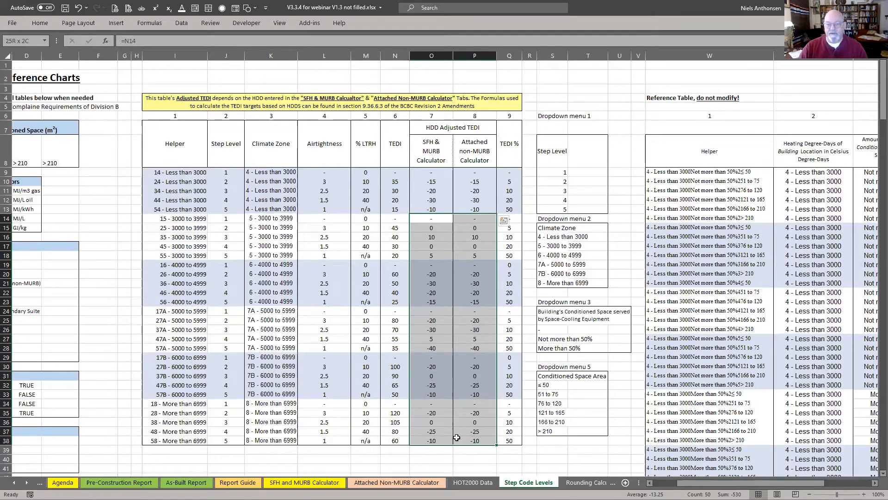
drag(456, 437, 460, 262)
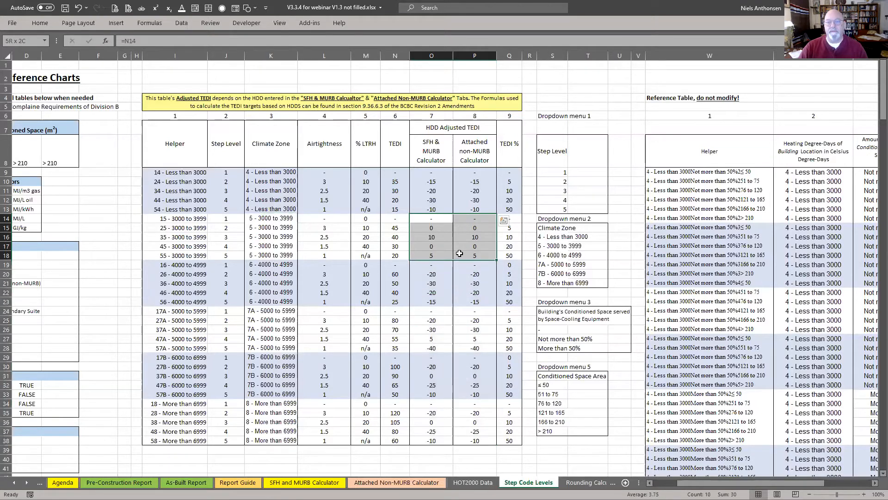
drag(258, 220, 268, 194)
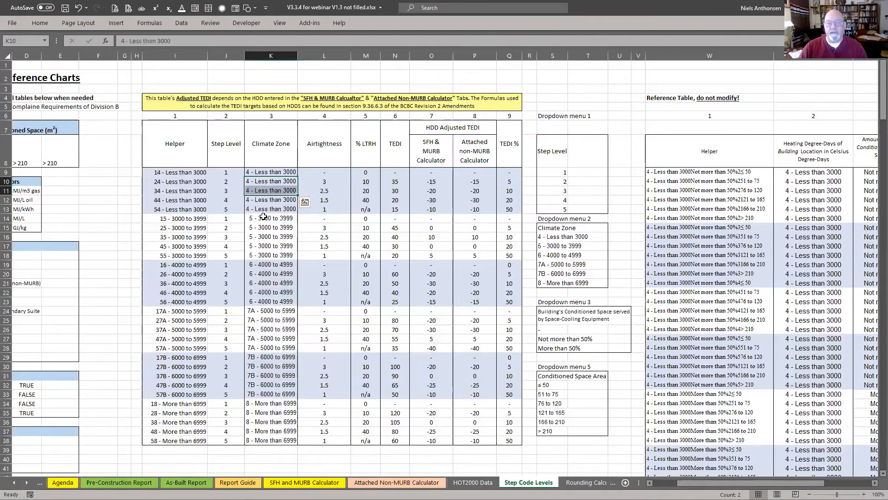
click(266, 210)
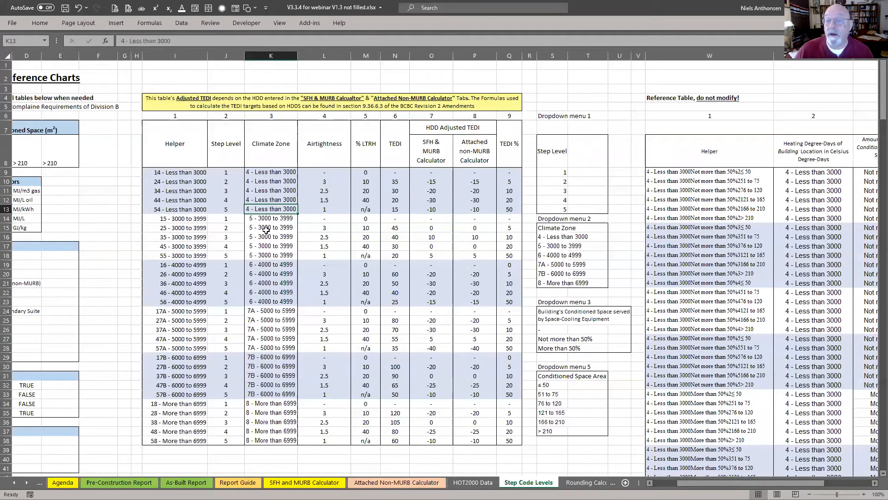
Step: Look over the Step Code Reference Charts for floor area, fuel conversion factors, building types and slab conditions
scroll(333, 229, left, 3)
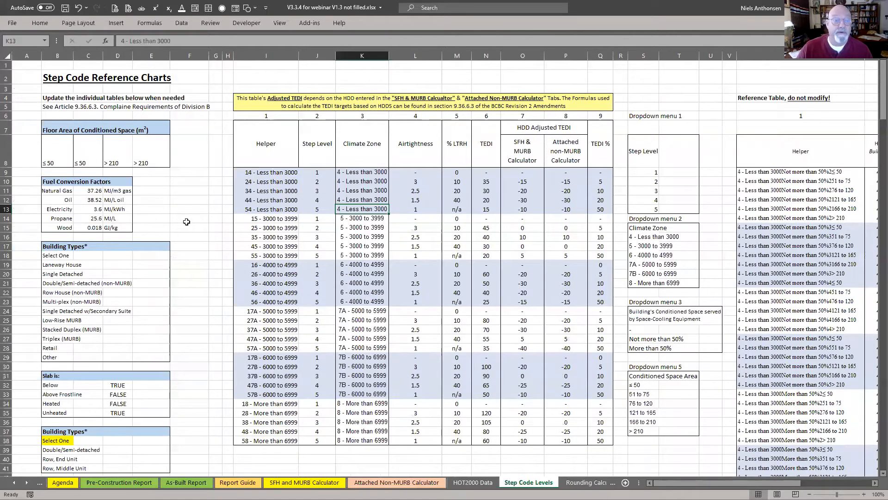
scroll(92, 217, down, 1)
scroll(92, 224, down, 4)
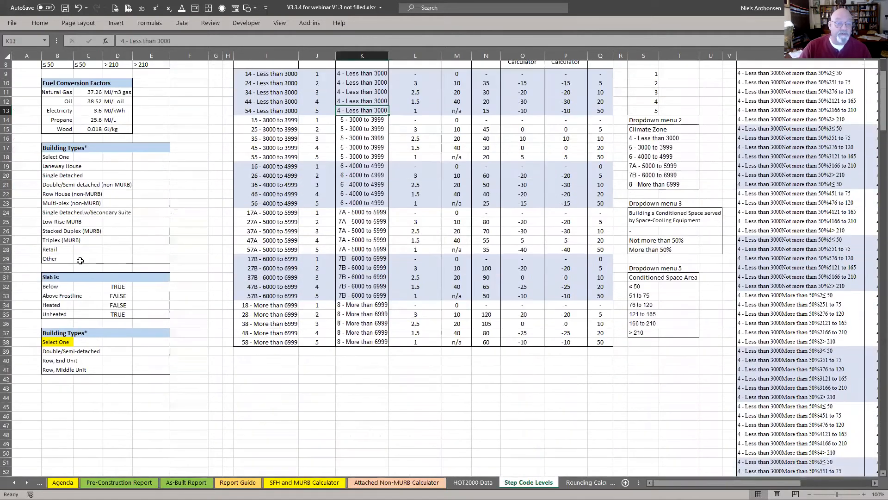
scroll(94, 223, up, 4)
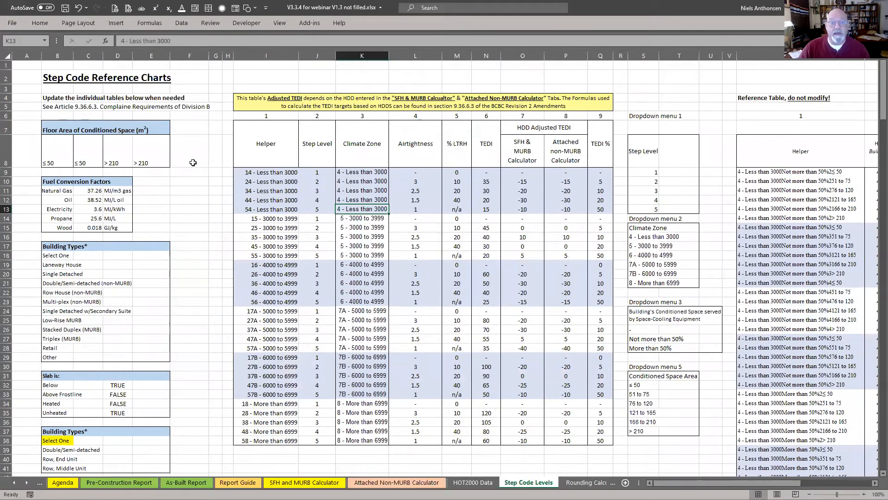
click(193, 159)
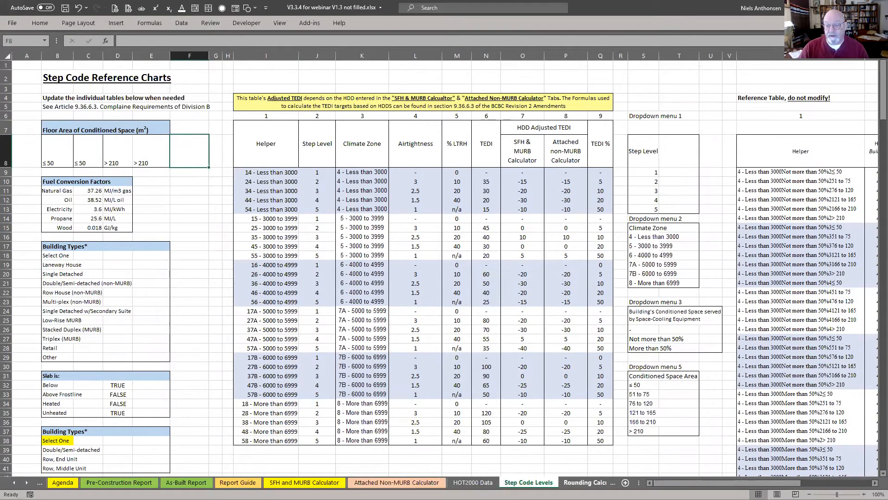
Step: Review the Rounding Calculations sheet's notes, framing the tenth-decimal rounding-down rule with a screen snip
click(582, 482)
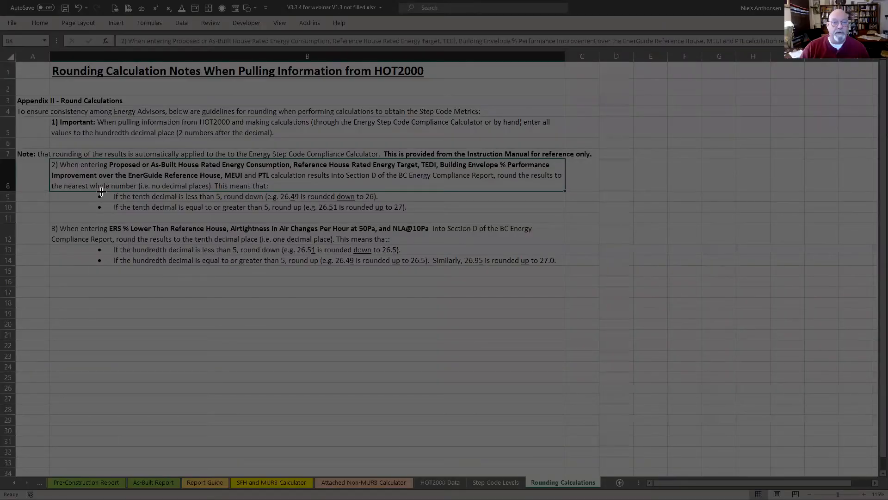
drag(101, 192, 383, 202)
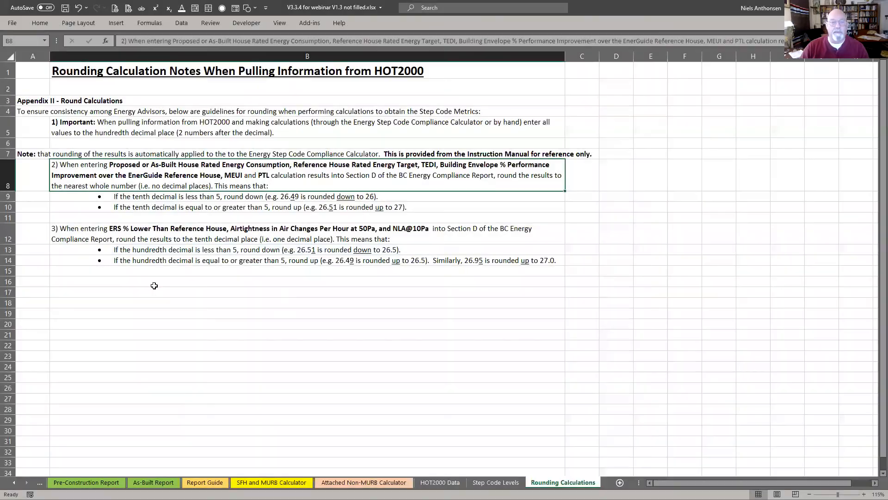
click(100, 290)
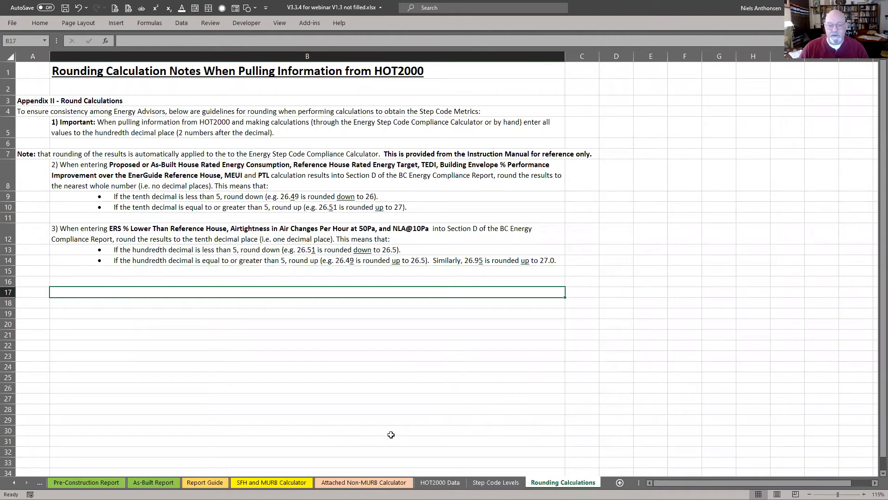
Step: On the Agenda sheet, select the supporting role and calculator tab headings, with a brief look back at the Step Code Levels sheet
click(13, 483)
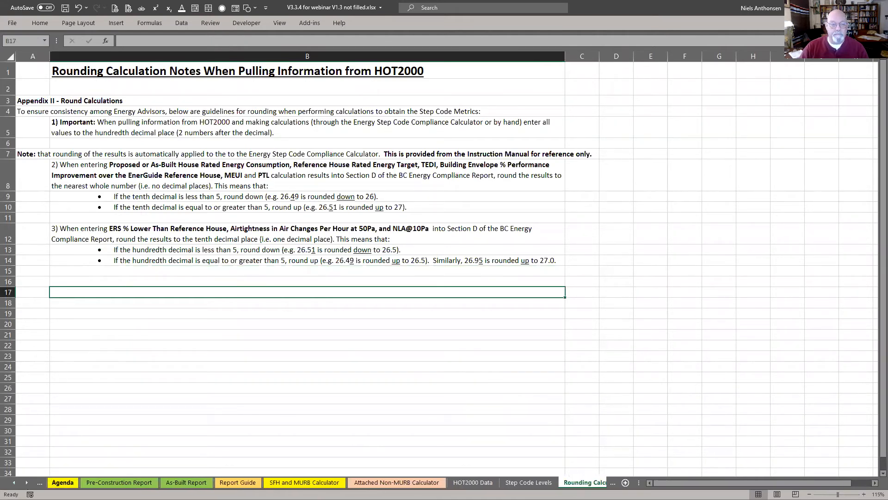
click(62, 482)
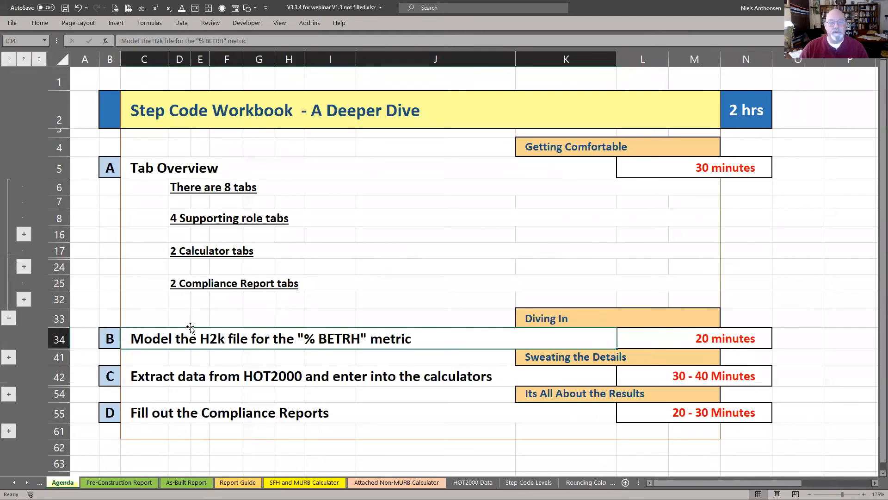
click(177, 218)
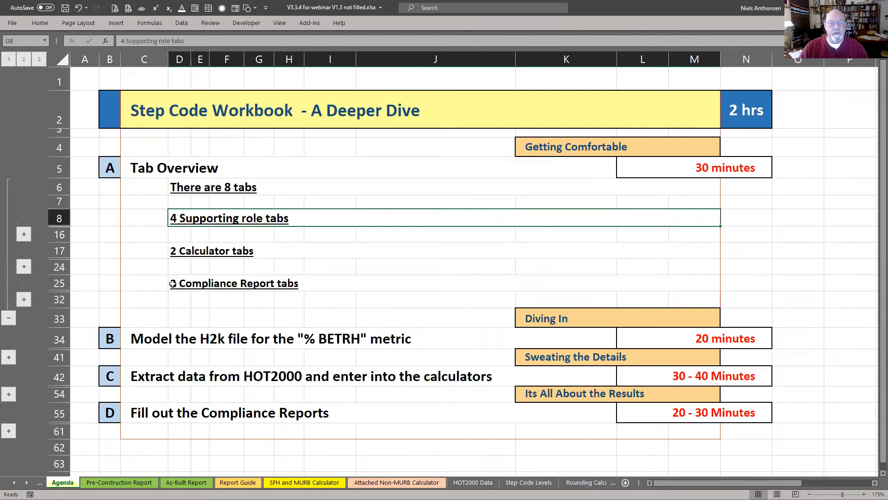
click(174, 252)
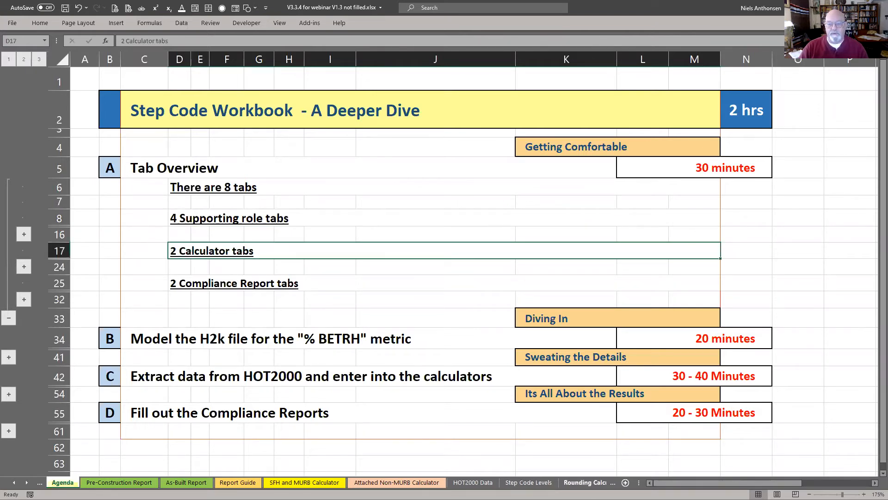
click(528, 482)
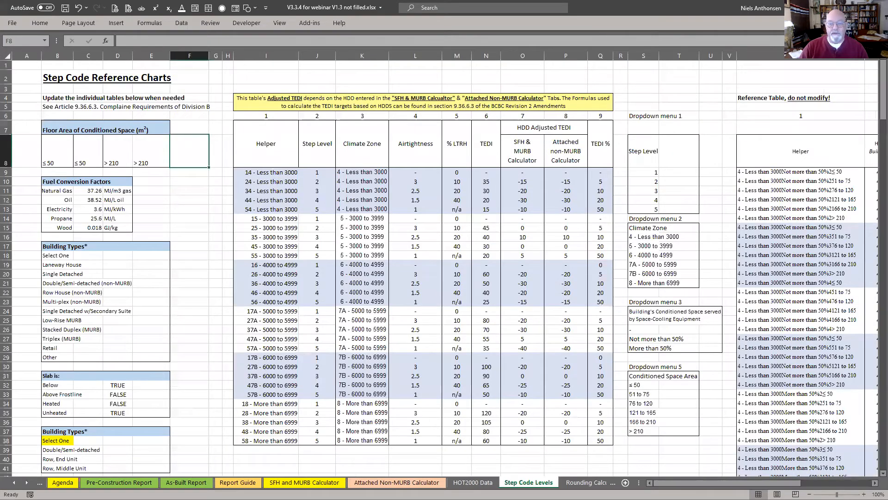
click(63, 482)
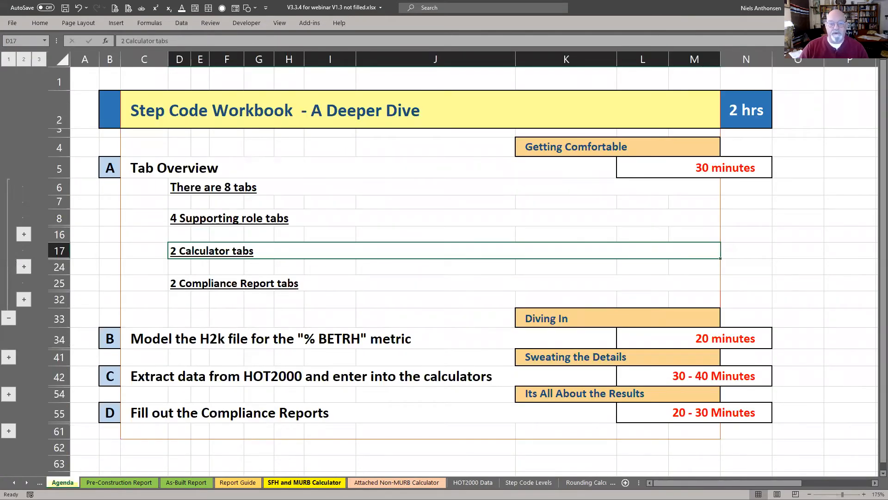
Step: On the SFH and MURB Calculator sheet, point out the Proposed row's above-grade and below-grade heated floor area cells
click(304, 482)
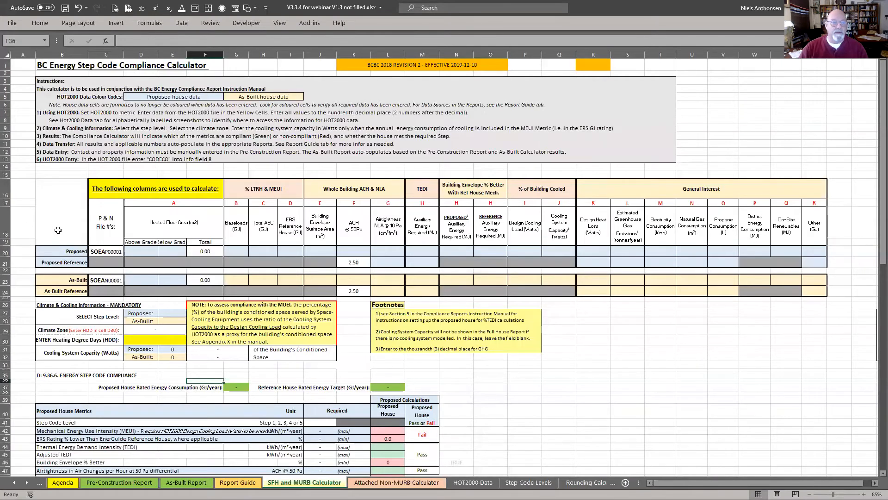
click(55, 231)
scroll(62, 243, up, 1)
scroll(64, 245, down, 1)
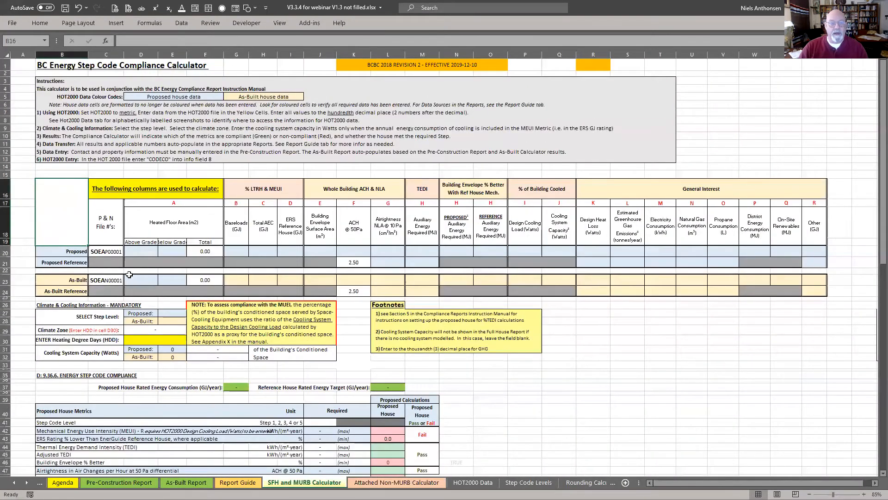
click(138, 251)
click(167, 252)
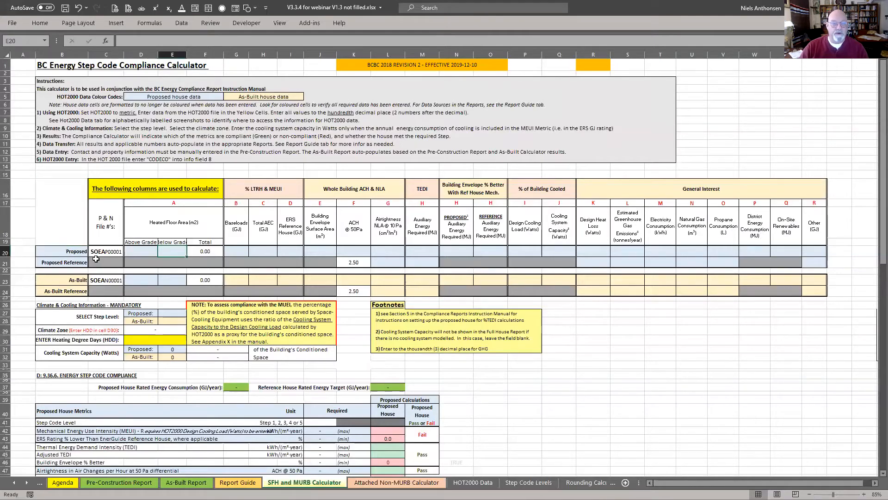
click(144, 254)
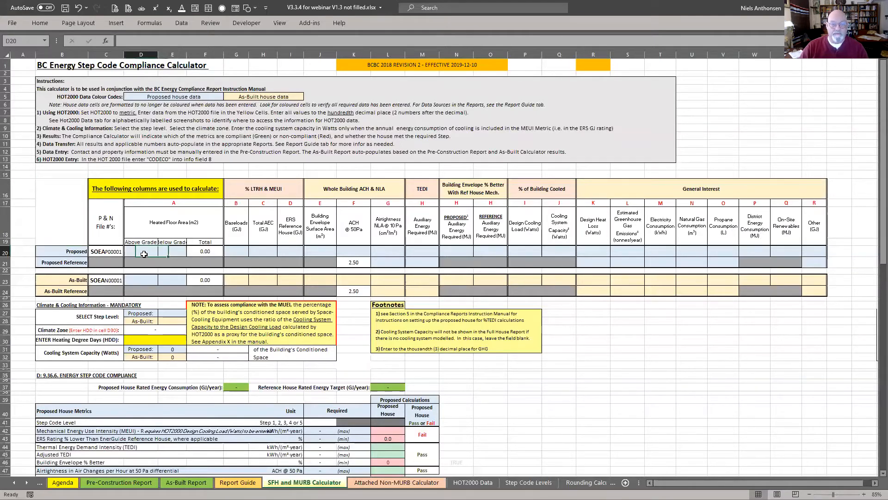
click(170, 254)
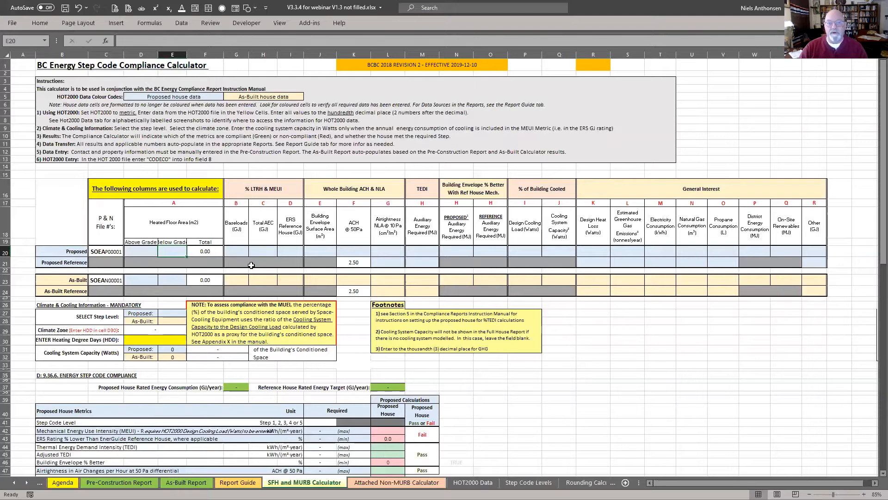
Step: Point out the Proposed row's Baseloads, Total AEC and ERS Reference House cells
click(239, 251)
click(257, 250)
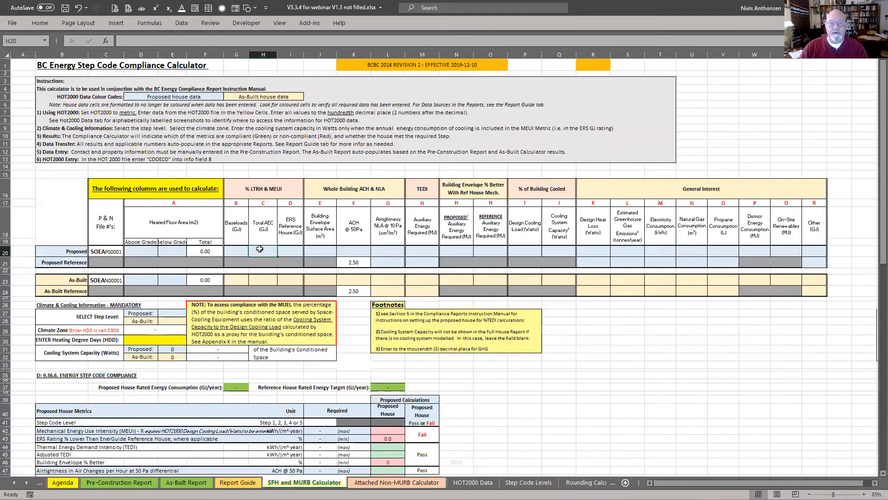
click(296, 252)
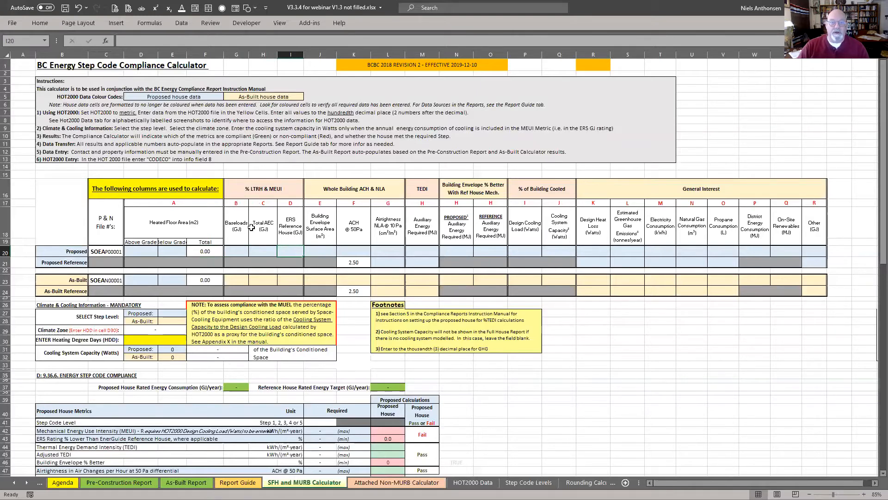
Step: Enlarge the calculator, frame the % LTRH & MEUI heading with a temporary snip, and select its three column headings from Baseloads to ERS Reference House
scroll(246, 213, up, 2)
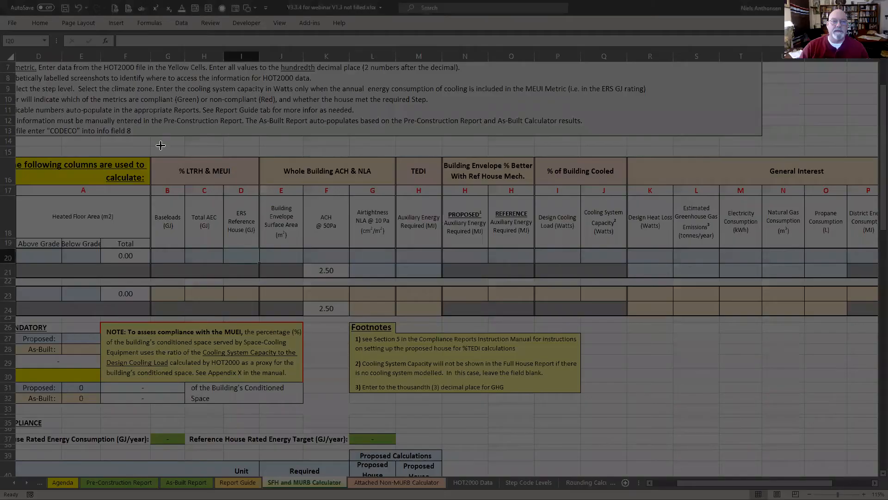
drag(160, 145, 241, 189)
key(Escape)
drag(169, 215, 237, 218)
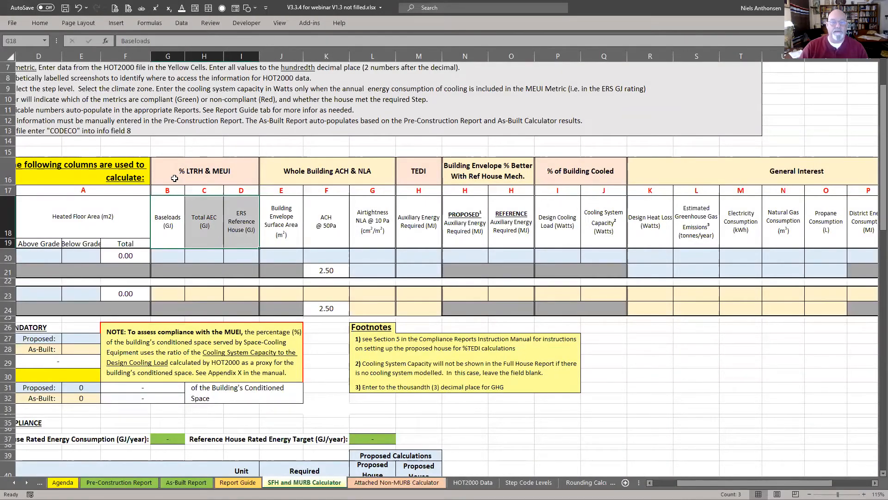
Step: Point out the Proposed row's above-grade and below-grade heated floor area cells and select its total cell
scroll(249, 242, left, 3)
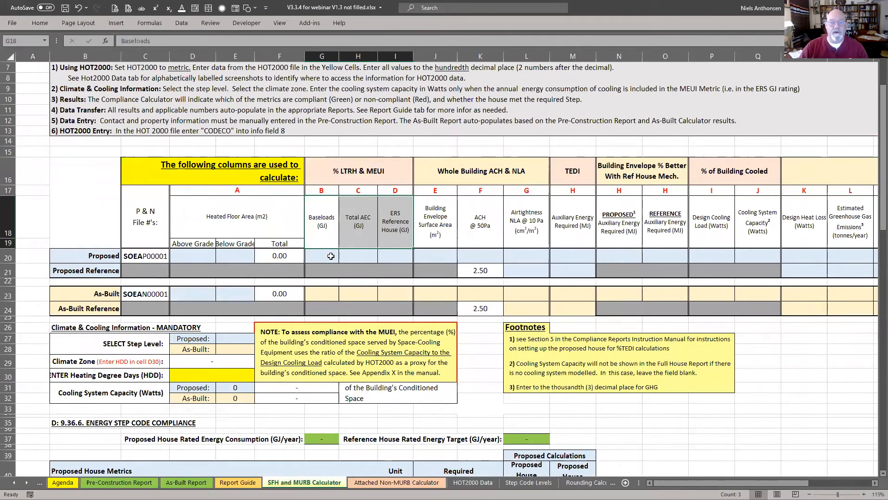
drag(181, 258, 234, 258)
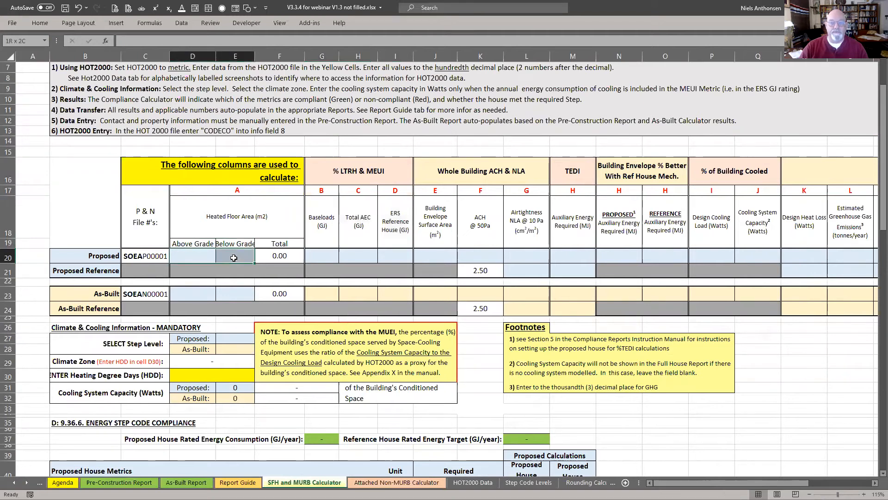
click(276, 256)
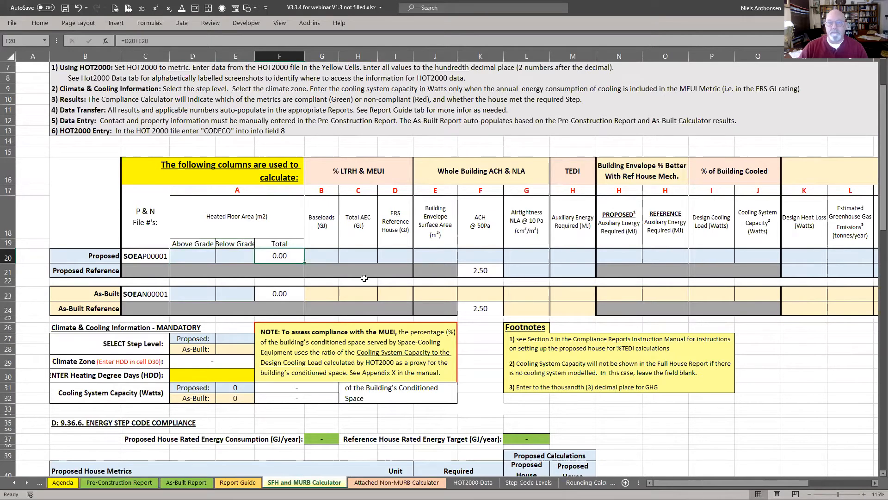
Step: Point out the Proposed row's Building Envelope Surface Area, ACH @ 50Pa and Airtightness NLA @ 10 Pa cells
click(437, 253)
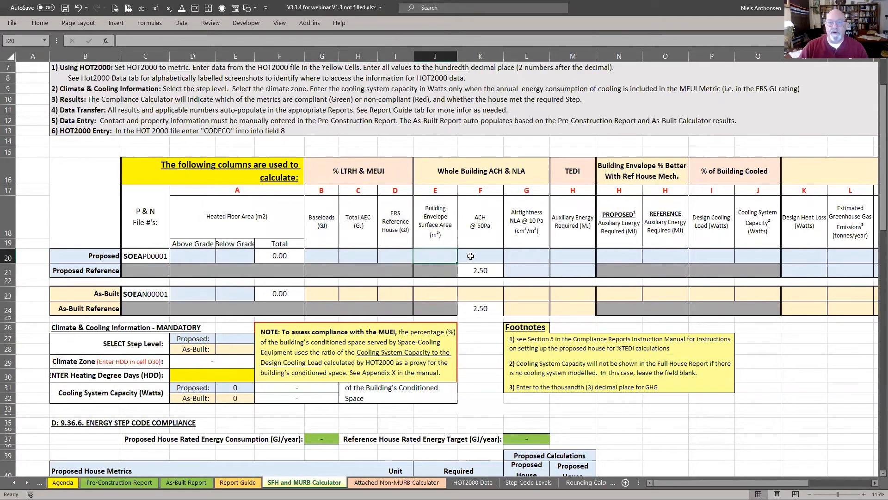
click(486, 253)
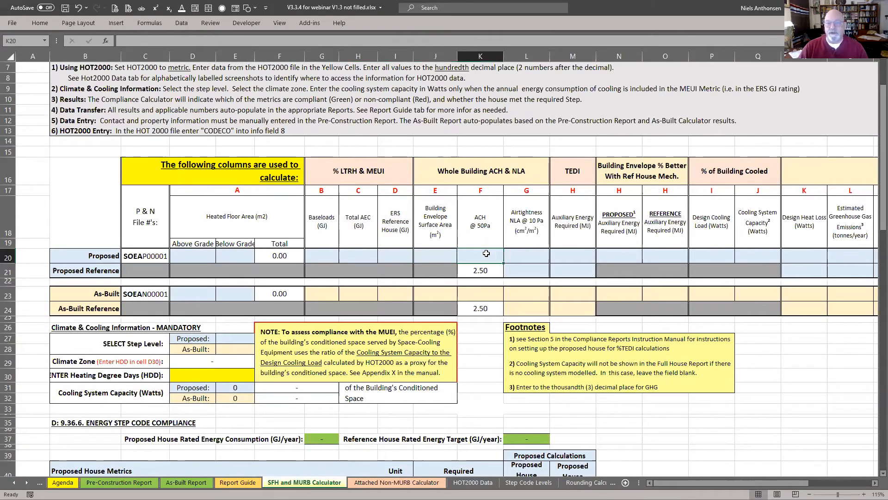
click(526, 256)
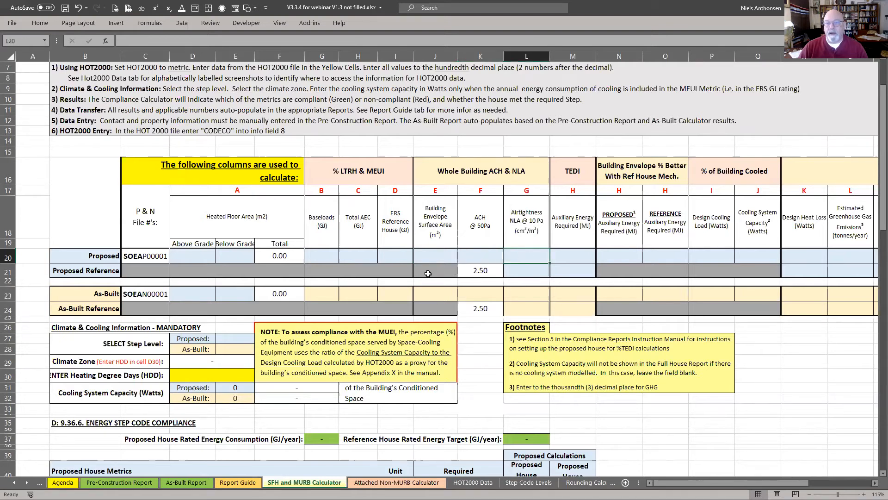
scroll(419, 276, right, 3)
scroll(252, 270, left, 3)
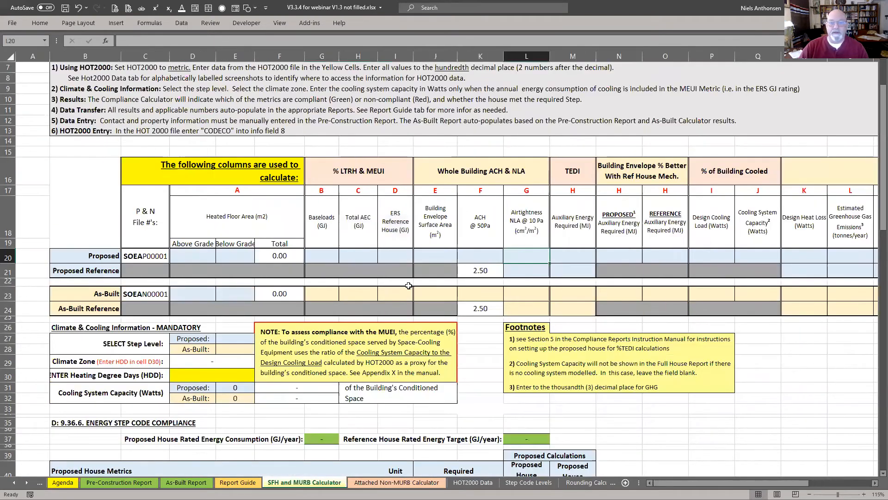
click(436, 256)
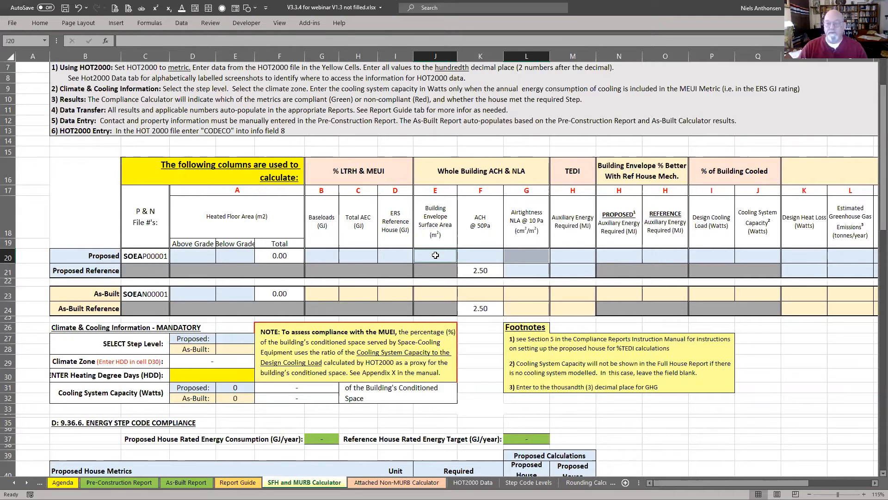
click(522, 253)
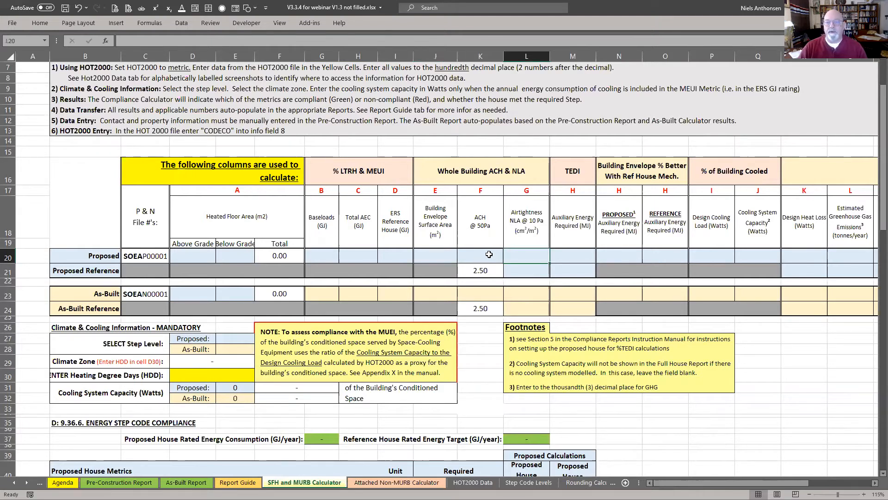
click(480, 256)
click(445, 257)
click(474, 254)
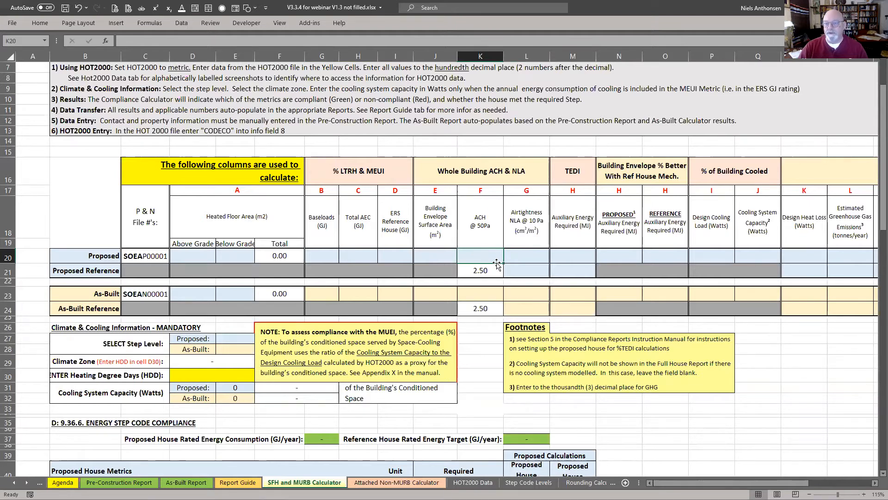
Step: Point out the Proposed row's TEDI Auxiliary Energy Required cell and its Design Cooling Load and Cooling System Capacity cells
ctrl+scroll(224, 257, down, 1)
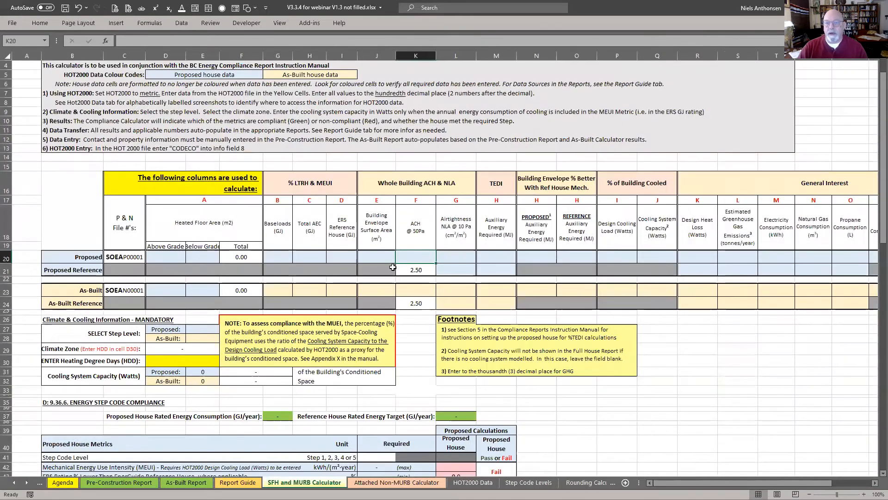
click(492, 256)
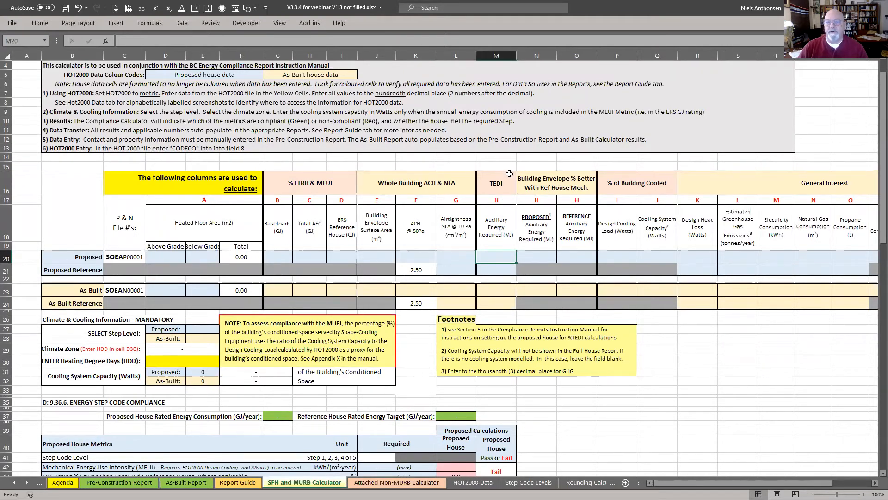
ctrl+scroll(504, 178, up, 2)
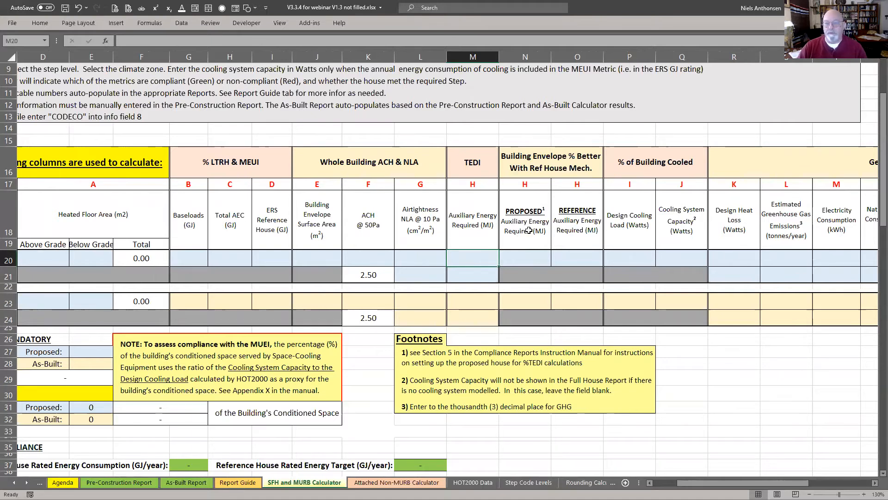
click(624, 255)
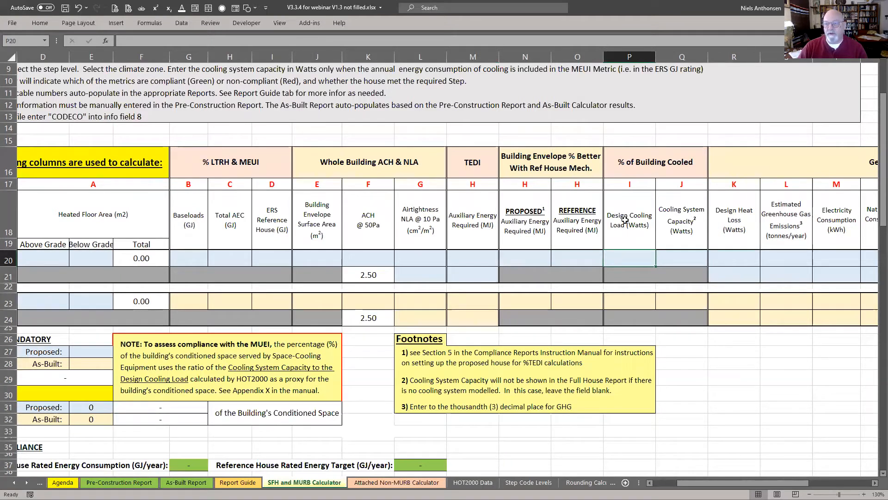
click(686, 254)
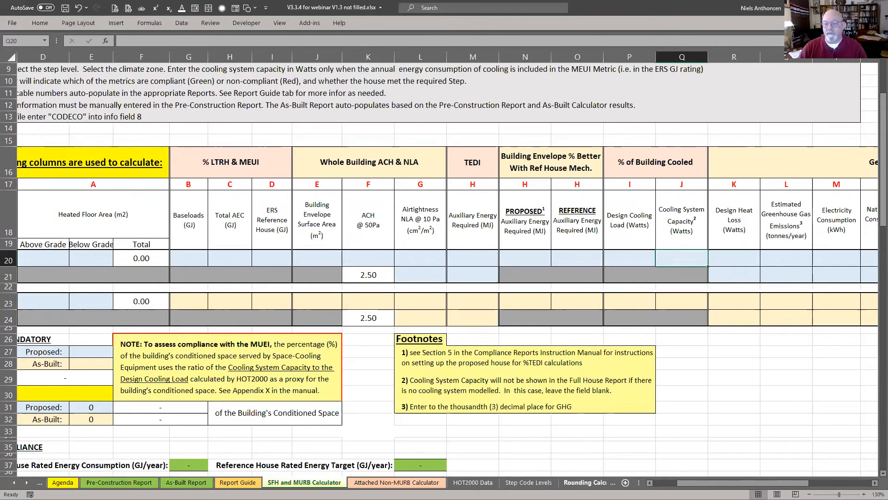
Step: On the Step Code Levels sheet, examine the reference table's "Not more than 50%" and "More than 50%" space-cooling rows
click(536, 482)
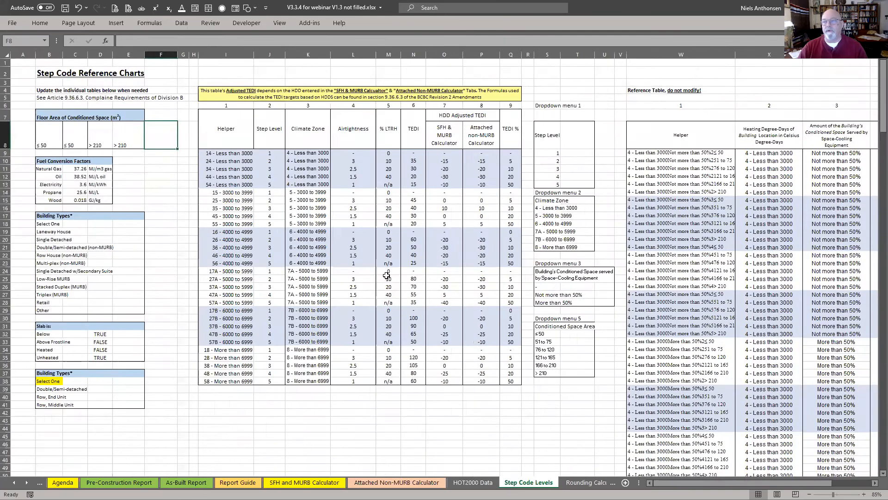
click(713, 223)
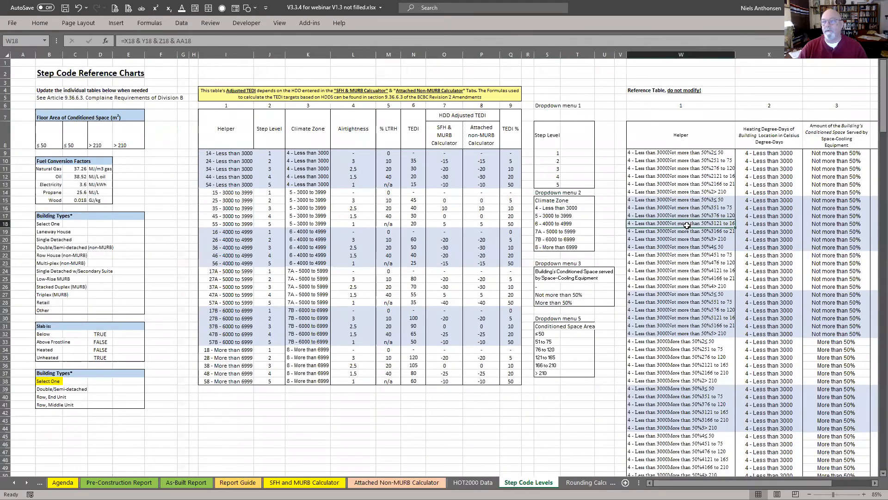
scroll(791, 114, up, 2)
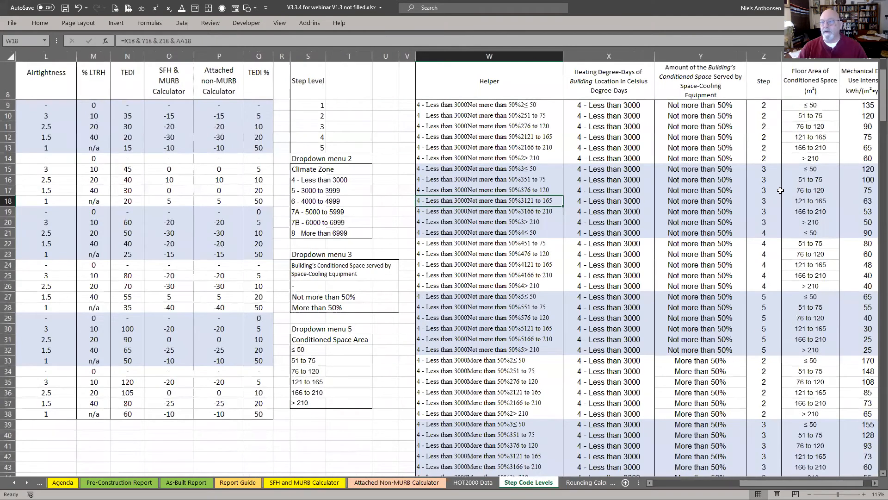
click(683, 107)
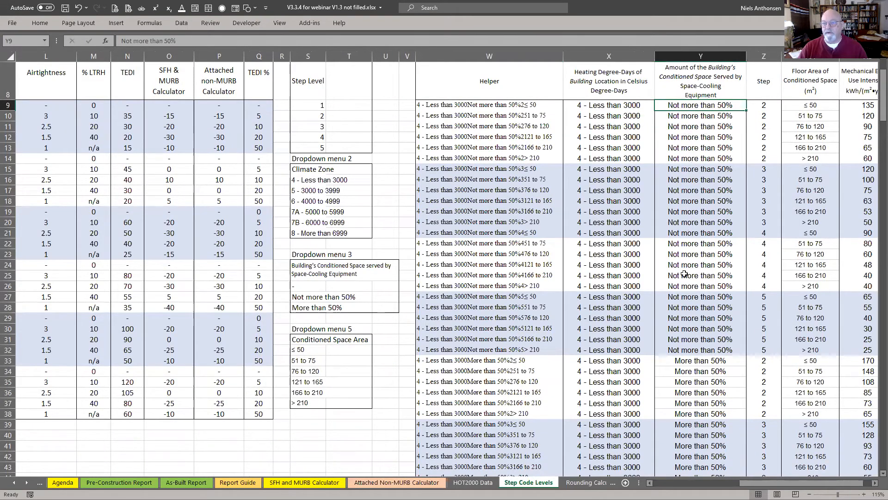
click(686, 363)
scroll(693, 357, down, 1)
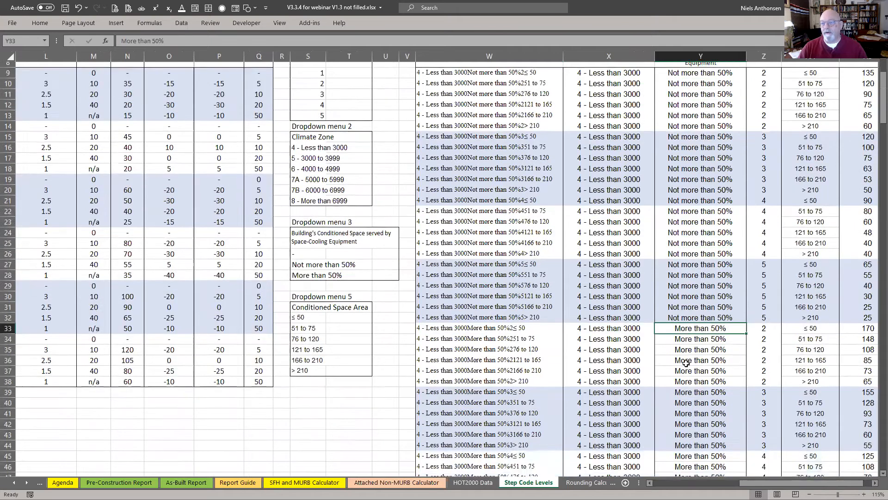
scroll(694, 344, up, 1)
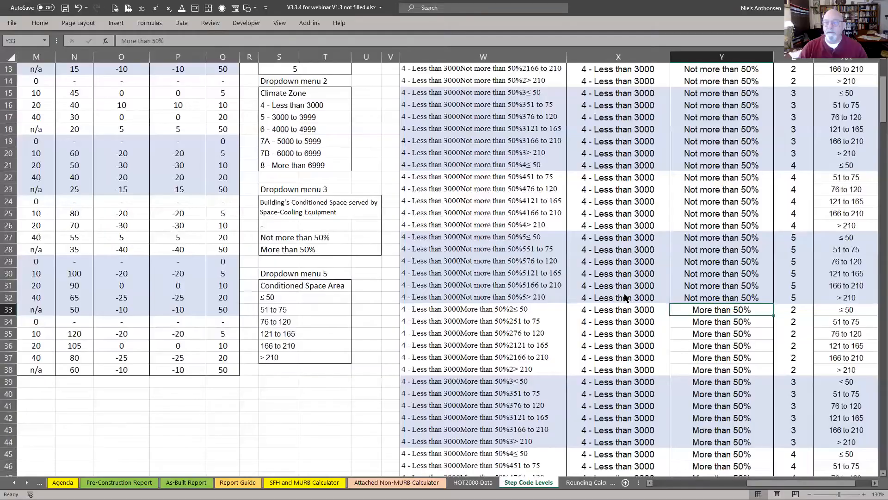
click(598, 289)
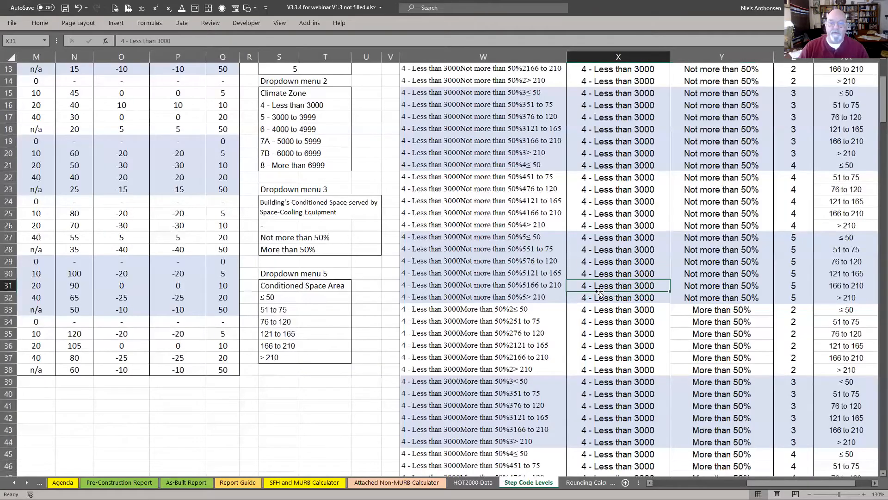
Step: Return to the SFH and MURB Calculator sheet and compare the Proposed row's Design Cooling Load and Cooling System Capacity cells
click(305, 482)
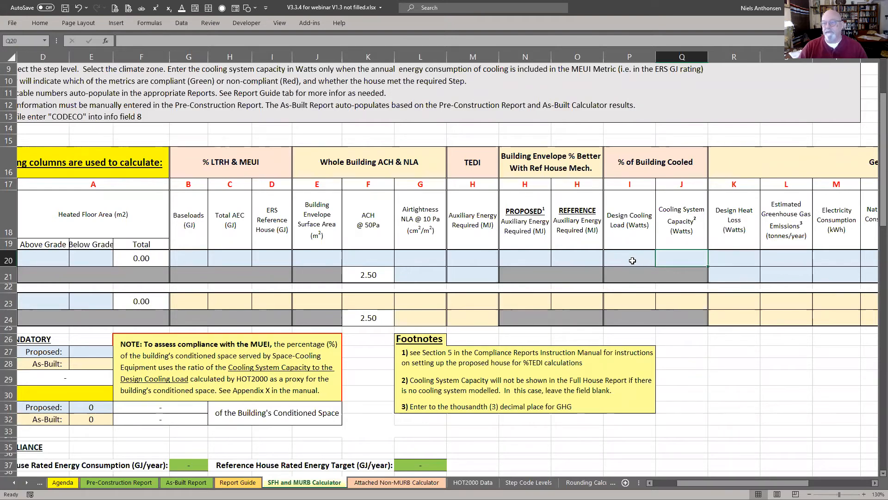
drag(632, 261, 668, 257)
click(668, 257)
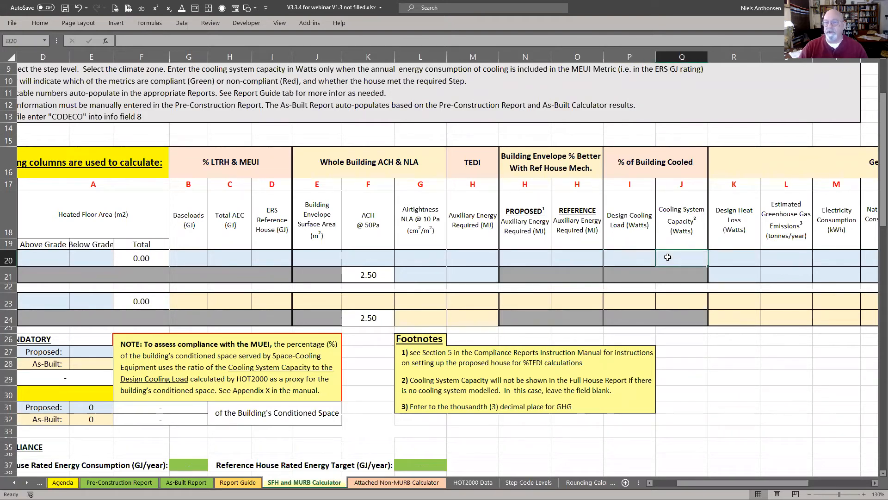
click(645, 253)
click(670, 258)
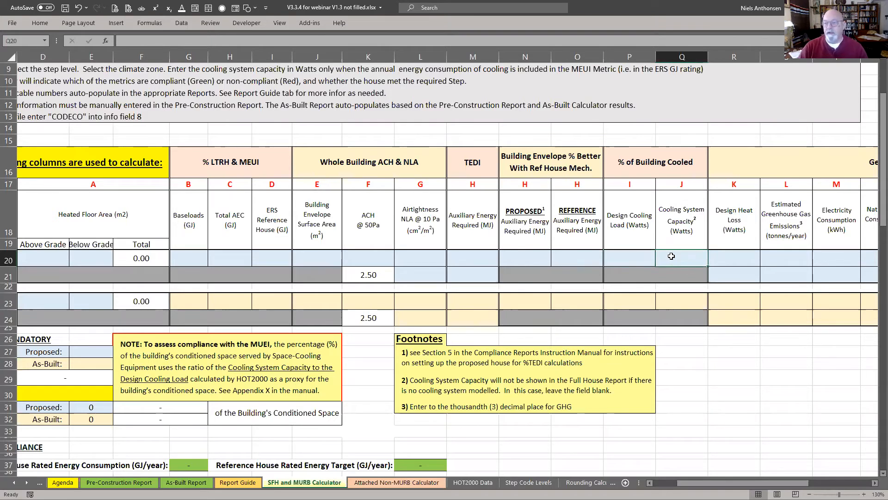
click(642, 258)
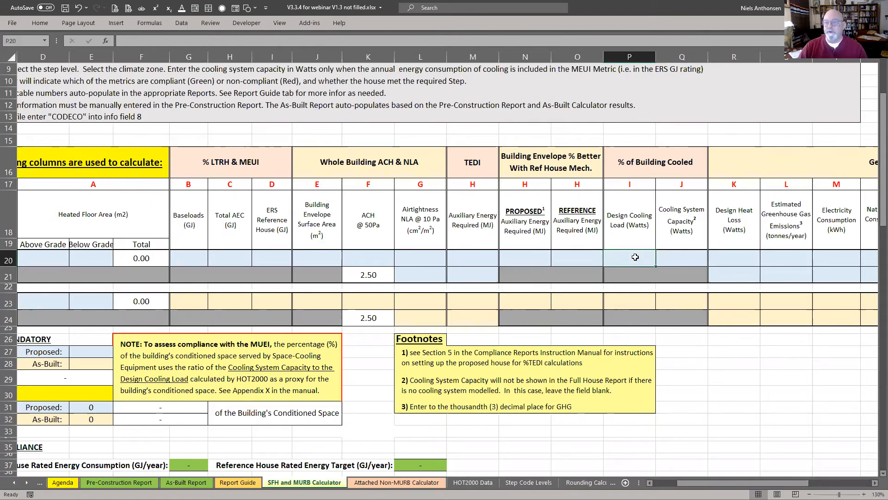
click(674, 257)
click(639, 255)
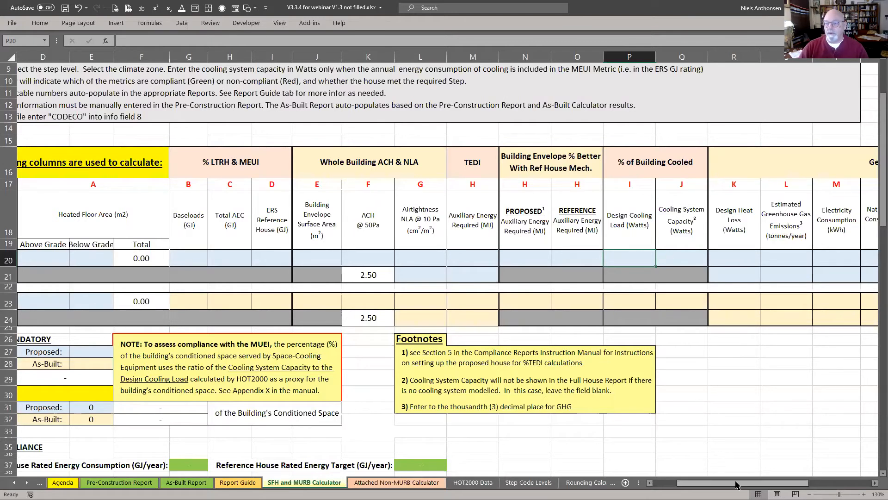
Step: Point out the Proposed row's Design Heat Loss, Estimated Greenhouse Gas Emissions and Electricity Consumption cells under General Interest
drag(736, 485, 783, 475)
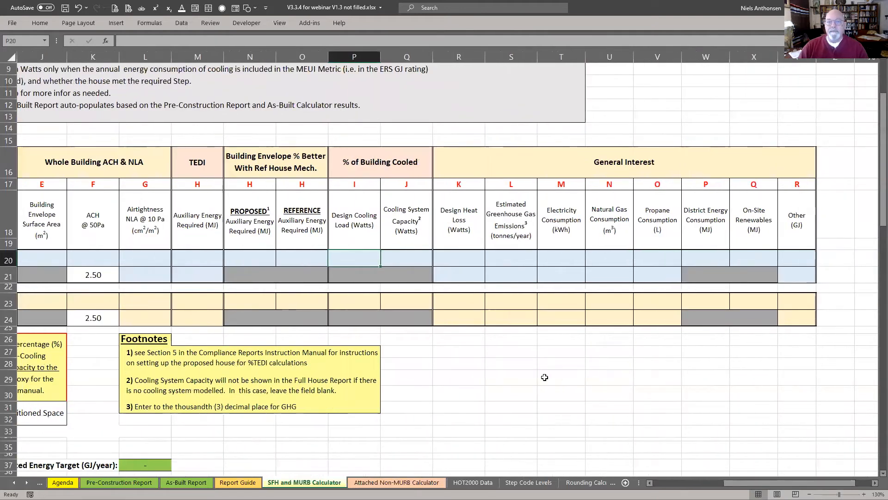
click(458, 256)
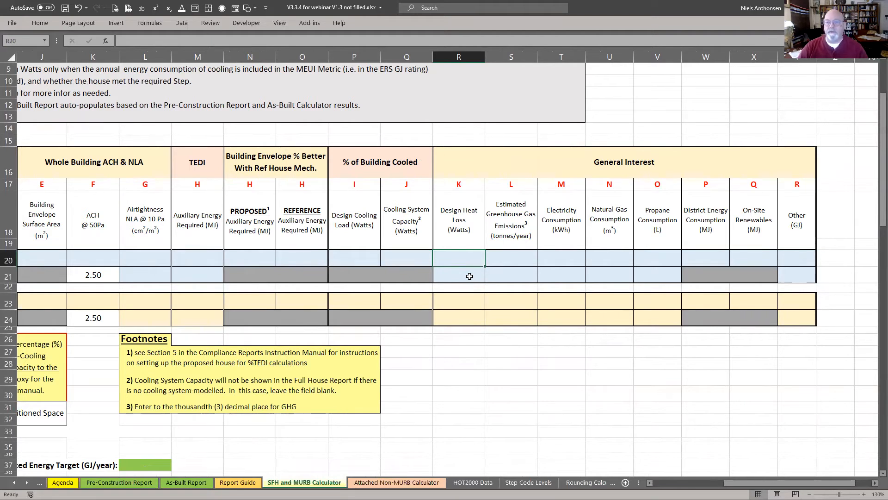
click(520, 256)
click(562, 257)
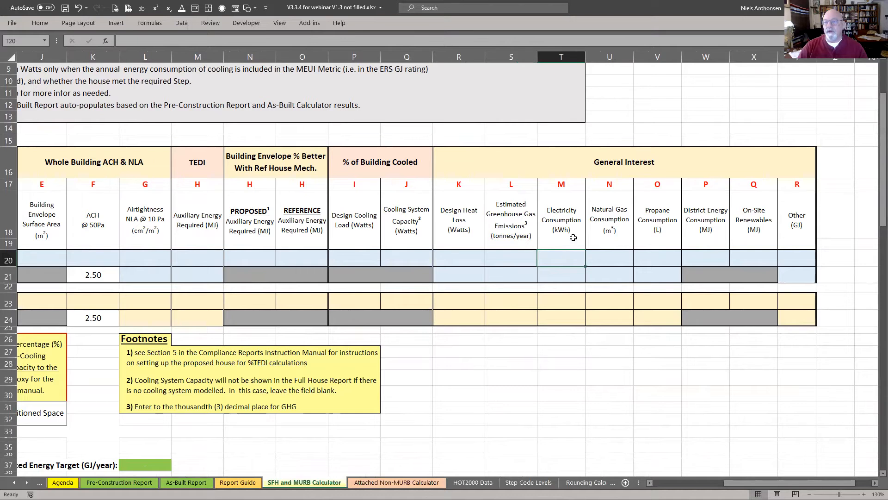
Step: Select the headings from Electricity Consumption to Other and frame the General Interest columns with temporary snips
drag(565, 232, 795, 225)
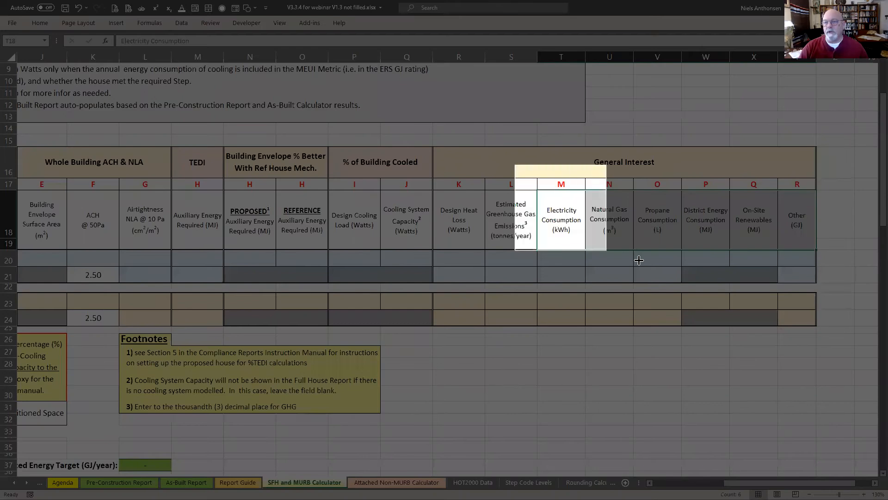
drag(639, 260, 841, 267)
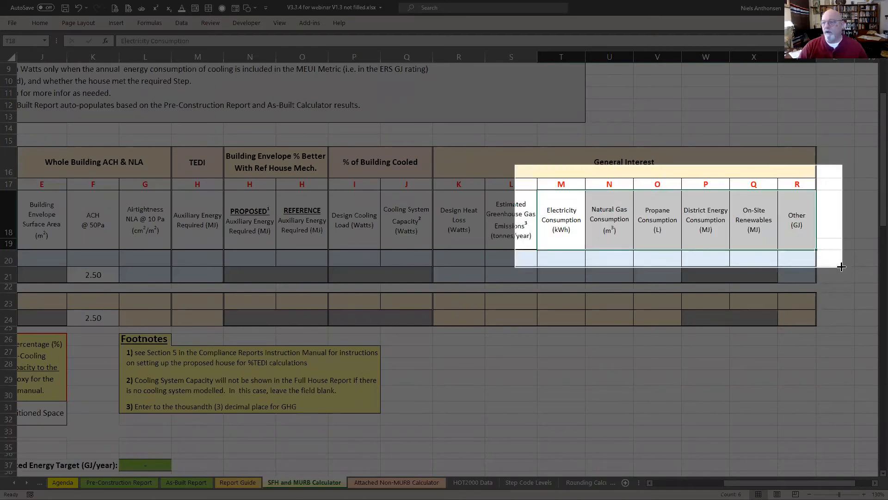
drag(841, 267, 841, 267)
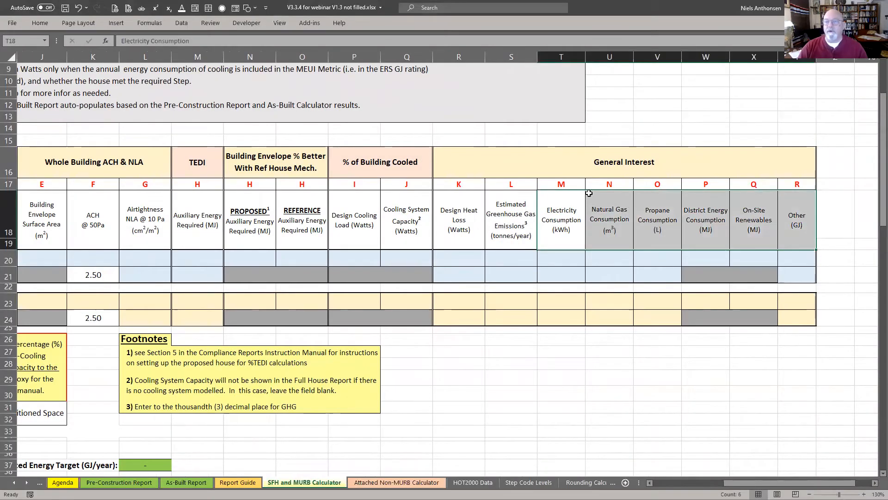
key(shift+super+s)
drag(500, 41, 783, 83)
key(shift+super+s)
drag(421, 155, 852, 213)
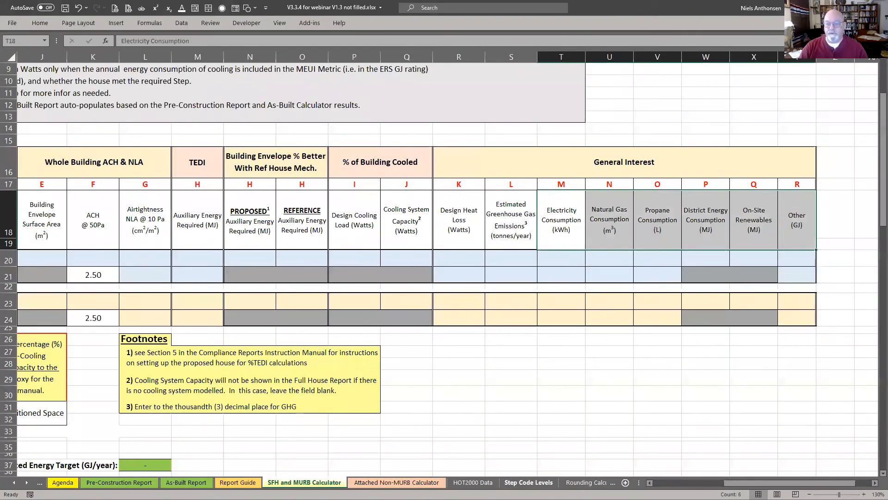
Step: On the HOT2000 Data sheet, frame the Estimated Annual Fuel Consumption Summary's reference-house notes and Total column with a temporary snip
click(529, 482)
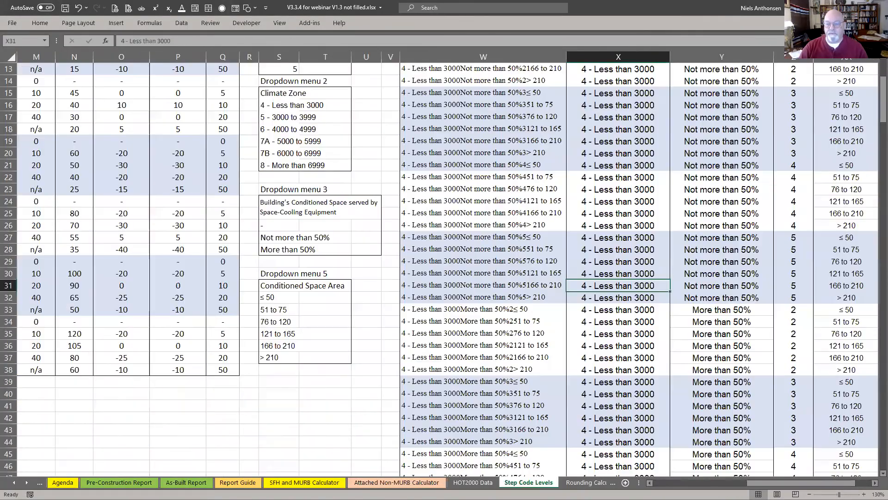
click(481, 484)
scroll(380, 380, down, 9)
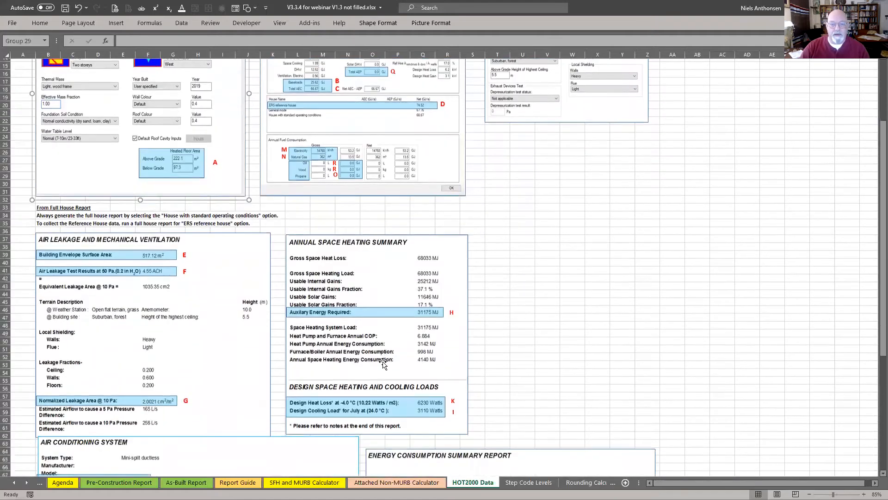
scroll(380, 379, down, 6)
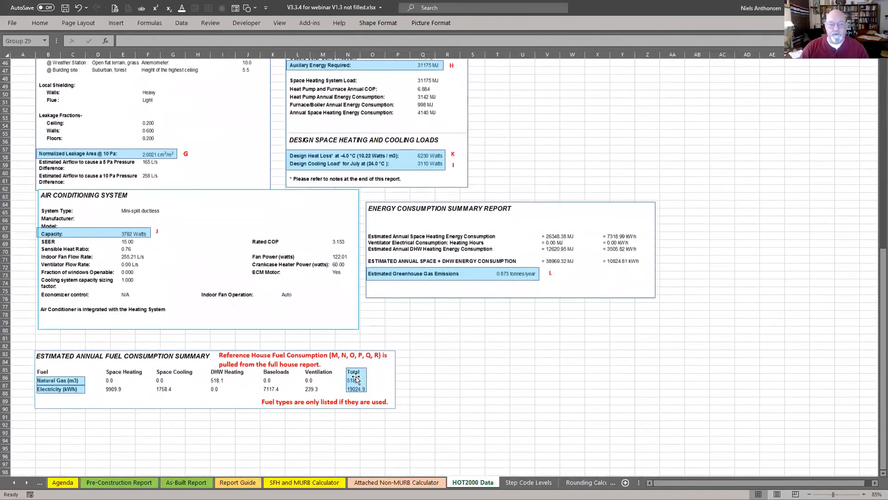
key(super+shift+s)
drag(199, 341, 425, 415)
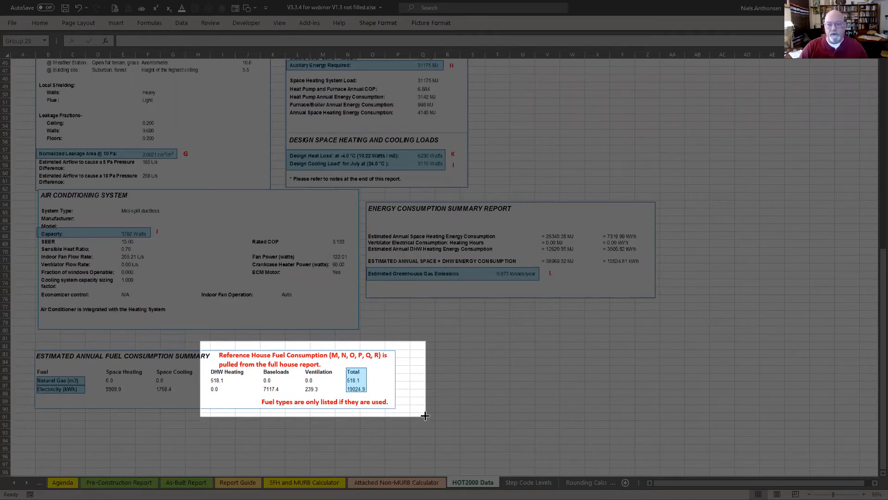
drag(425, 416, 424, 415)
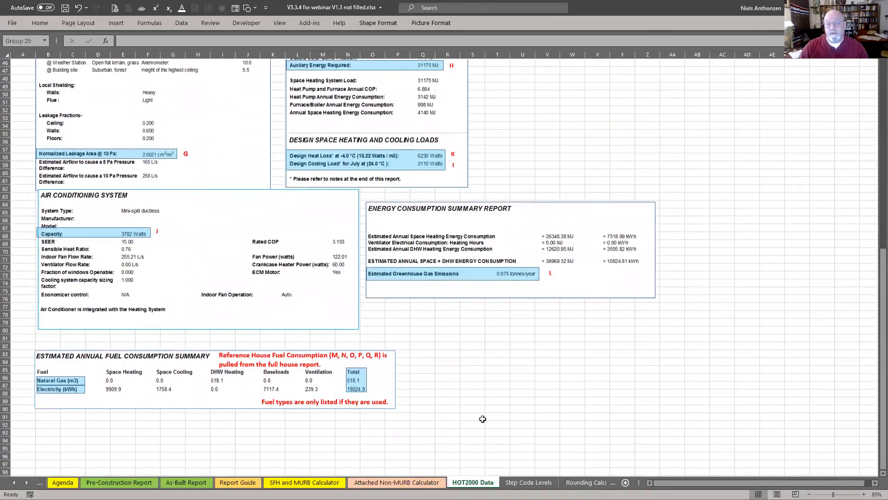
Step: Return to the SFH and MURB Calculator sheet and point out the Climate Zone and Proposed Step Level cells under Climate & Cooling Information
click(320, 483)
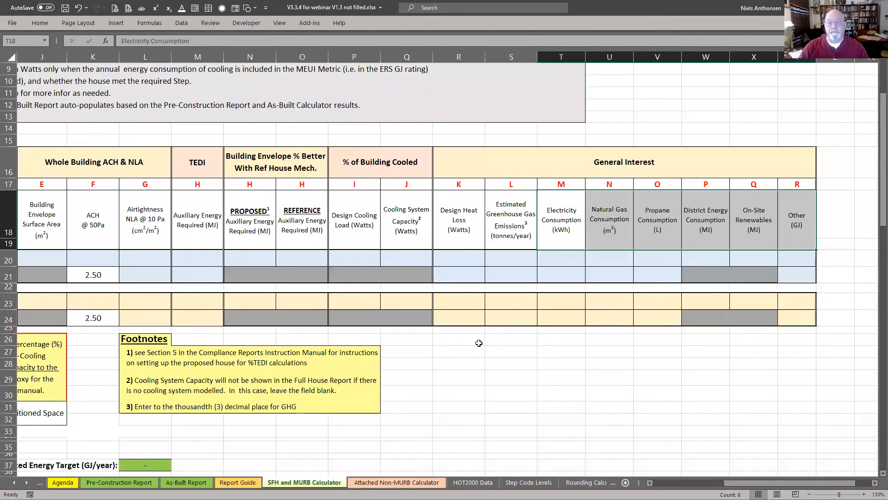
scroll(487, 343, left, 3)
scroll(325, 305, down, 1)
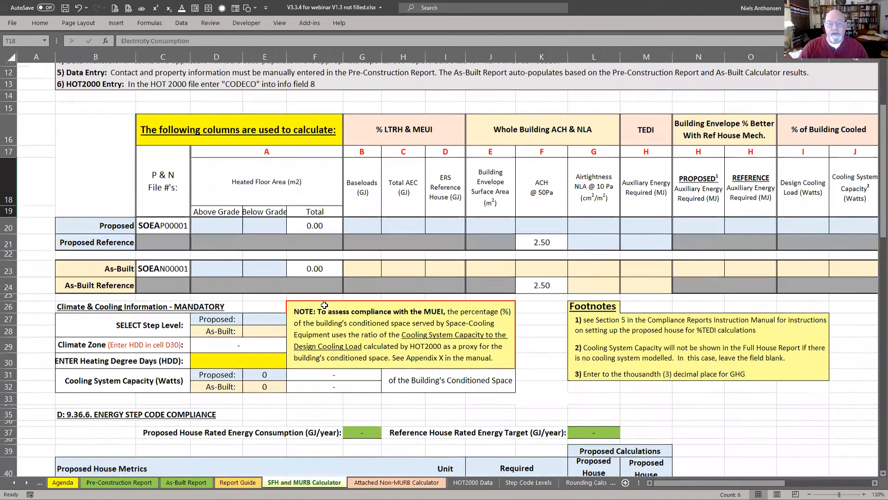
scroll(223, 367, down, 1)
click(236, 304)
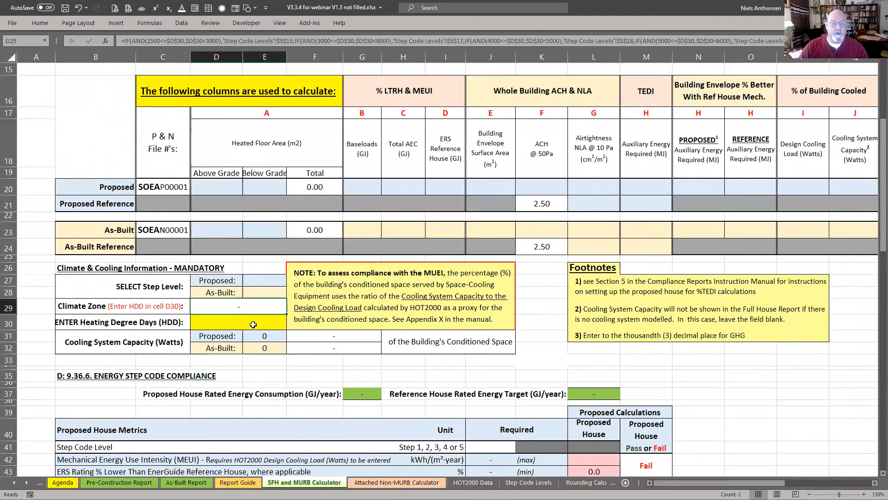
click(265, 281)
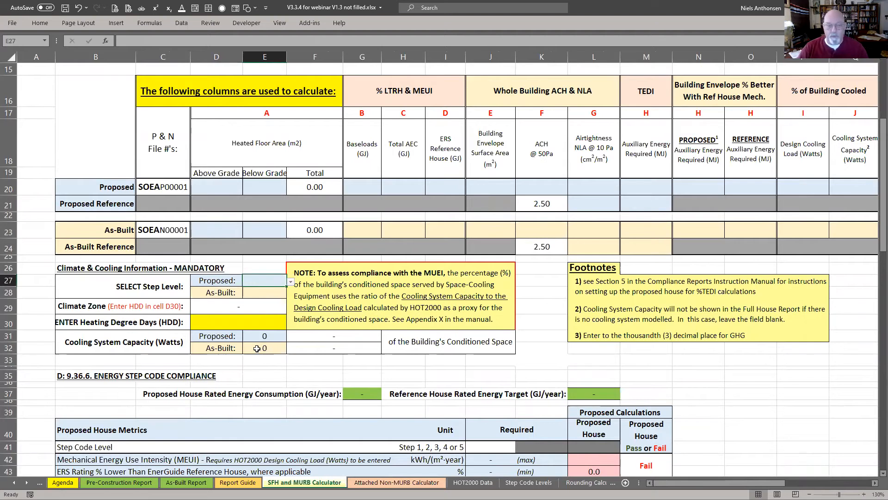
Step: Point out the Proposed House Metrics and As-Built House Metrics headings in the Energy Step Code Compliance section
scroll(277, 377, down, 1)
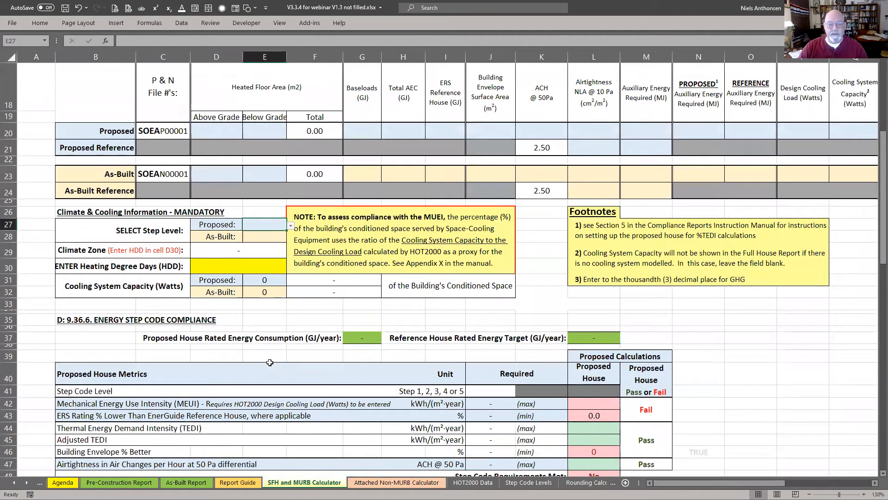
scroll(413, 320, down, 2)
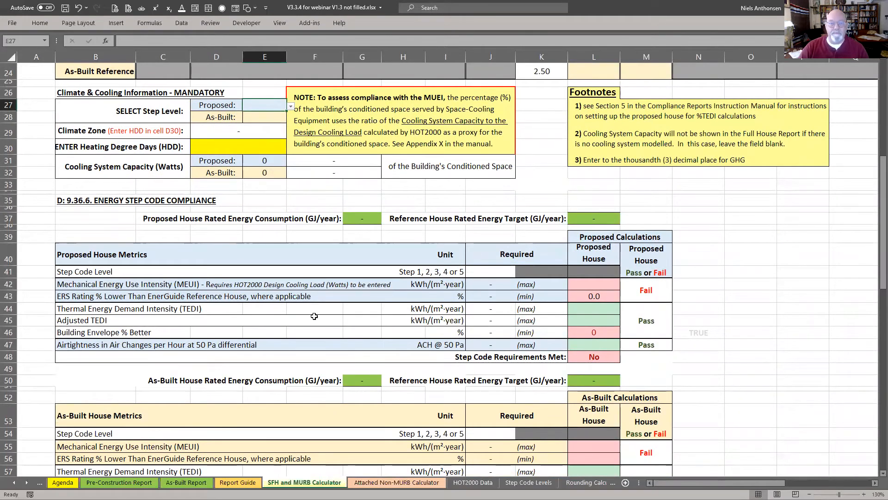
click(241, 256)
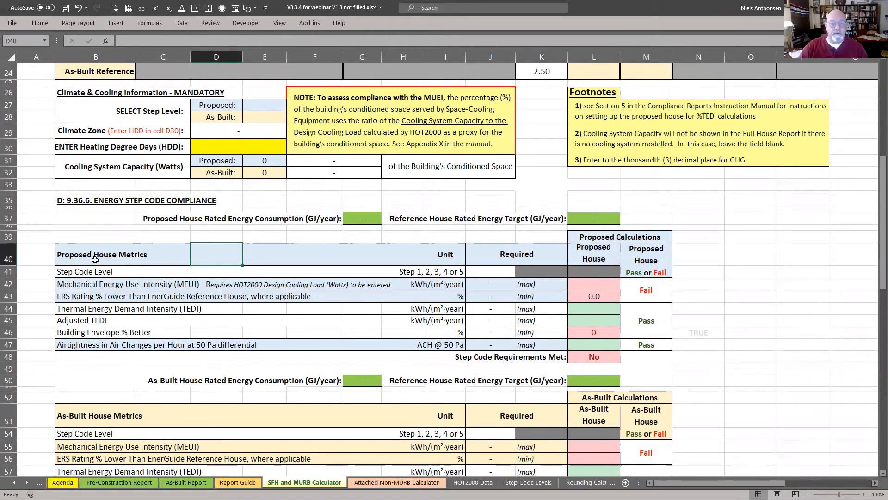
drag(92, 257, 277, 262)
click(255, 259)
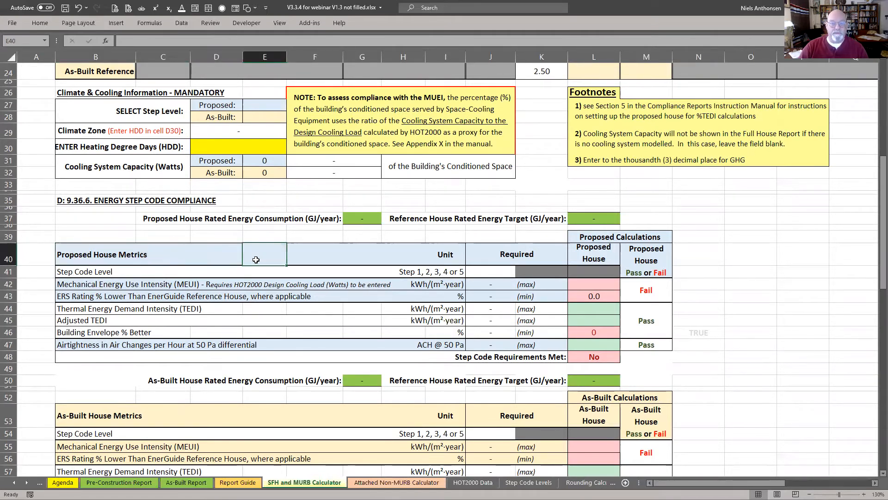
click(82, 414)
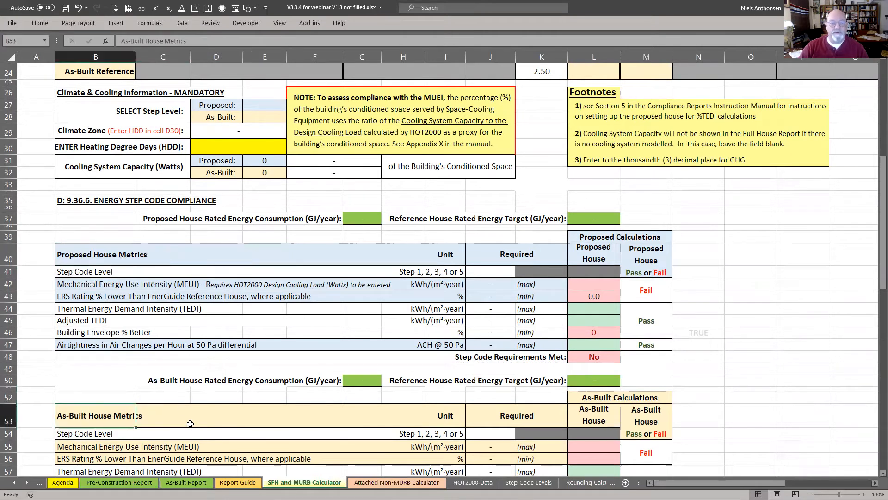
Step: Point out the Proposed and As-Built row labels and their P & N file number cells in the data-entry table
scroll(189, 422, up, 6)
click(75, 295)
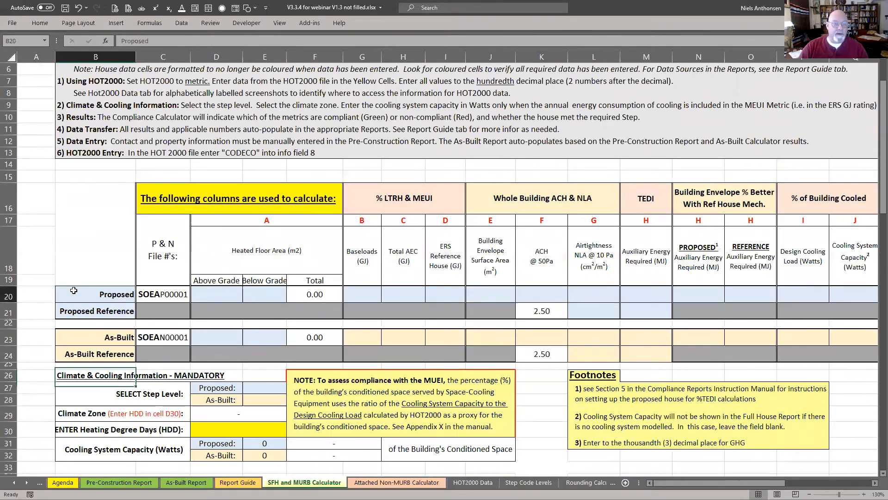
click(81, 340)
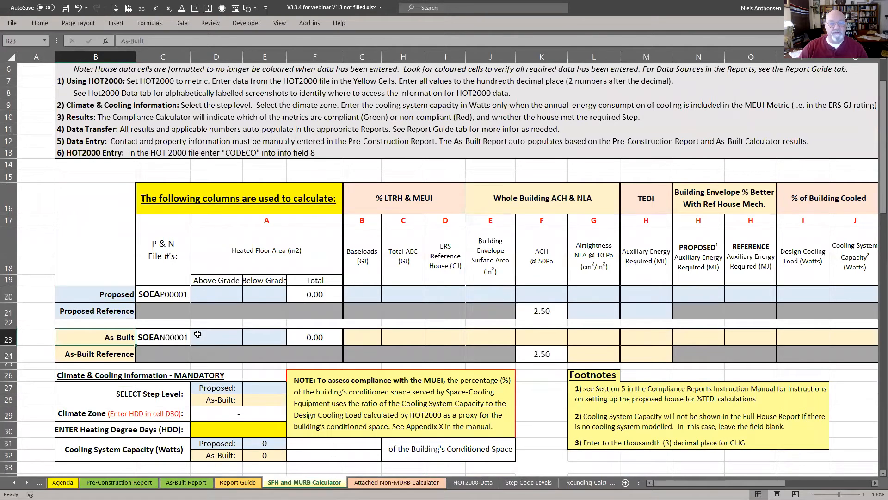
click(173, 297)
click(165, 341)
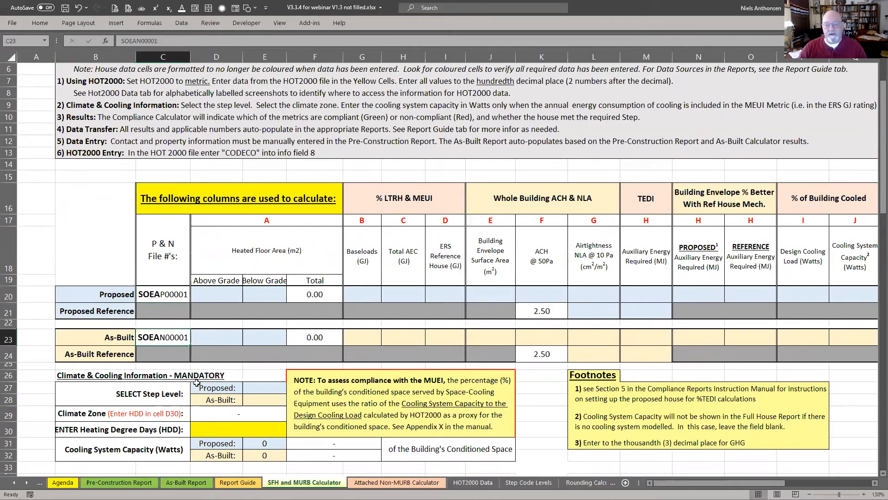
Step: Review the Proposed and As-Built compliance tables with their pass or fail results, and the Other Energy Modelling Metrics section
scroll(185, 370, down, 2)
scroll(185, 370, down, 11)
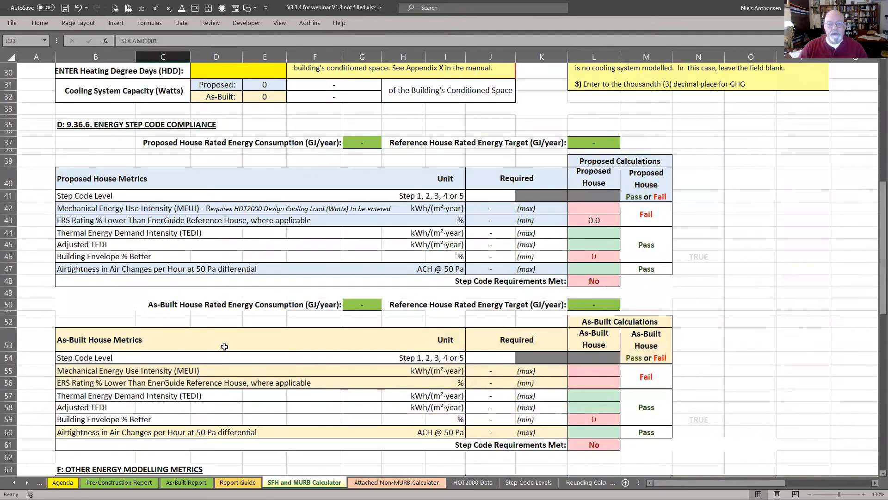
scroll(224, 346, down, 1)
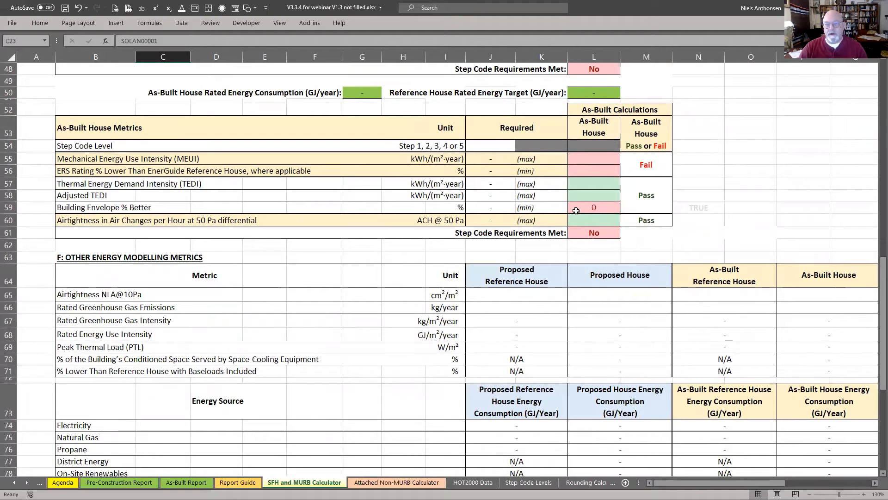
scroll(473, 264, up, 3)
scroll(473, 264, up, 2)
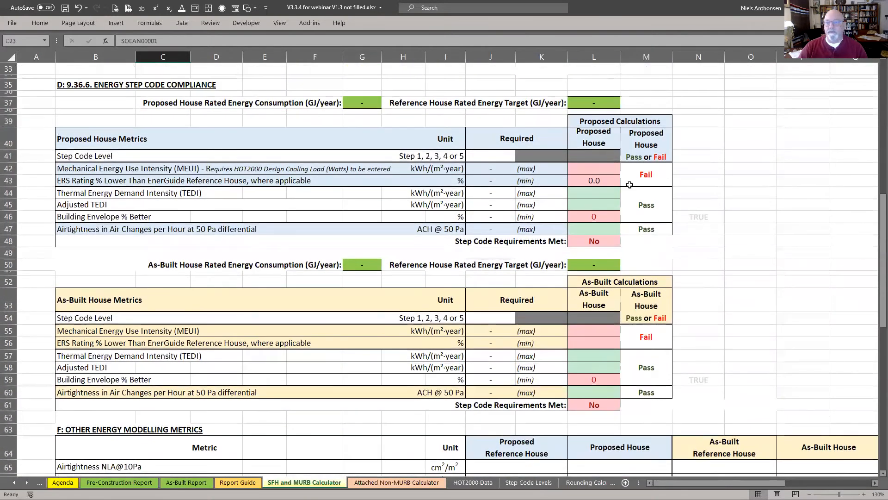
scroll(541, 343, up, 4)
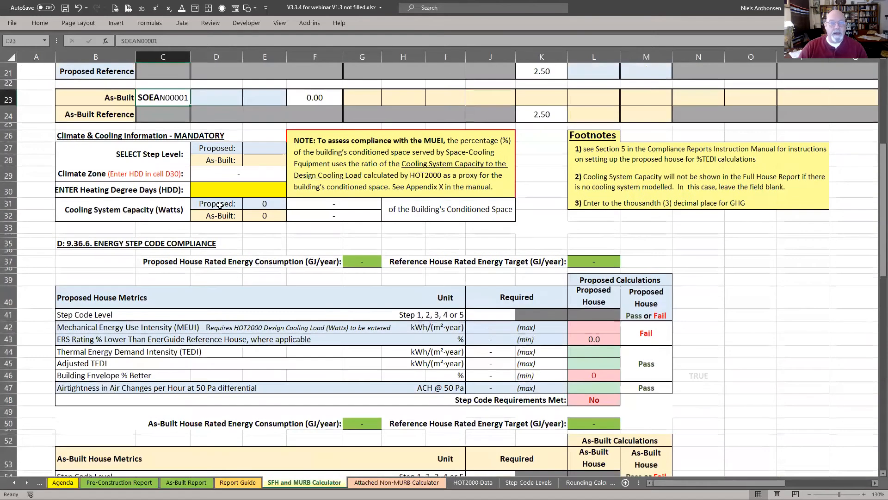
Step: Show the Proposed Step Level choices without picking one, and point out the Climate Zone and Heating Degree Days cells
click(260, 151)
click(291, 151)
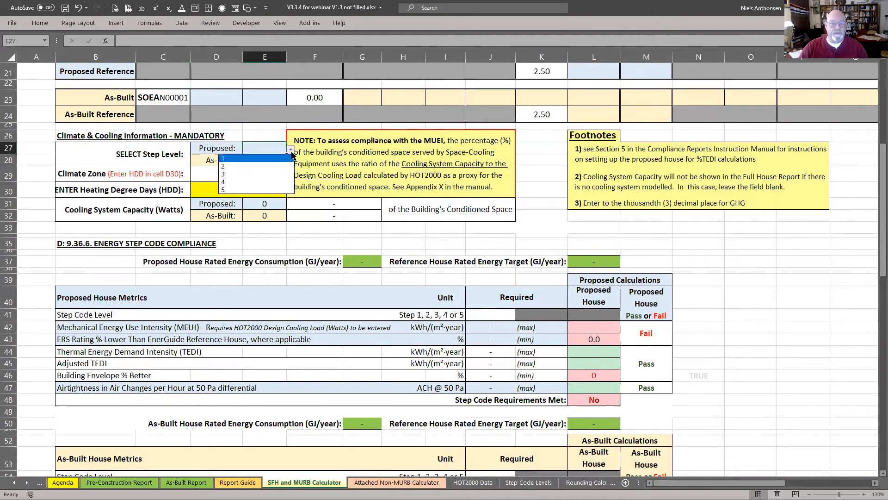
click(291, 151)
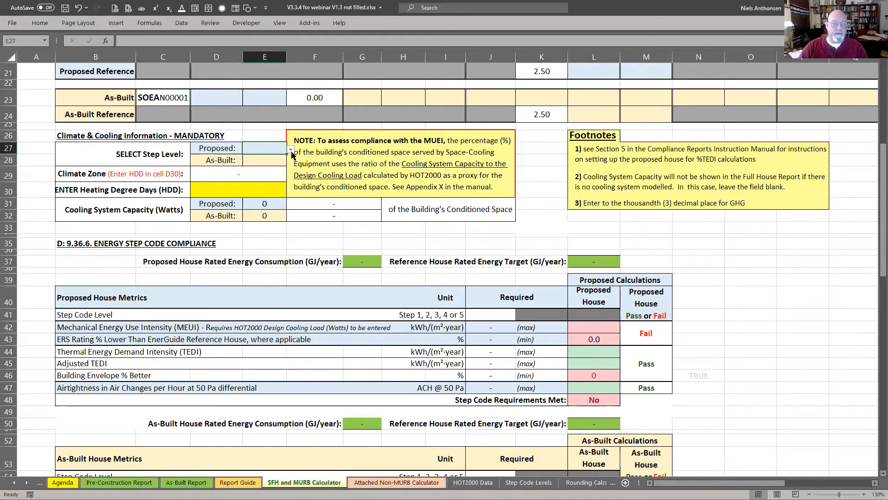
click(242, 173)
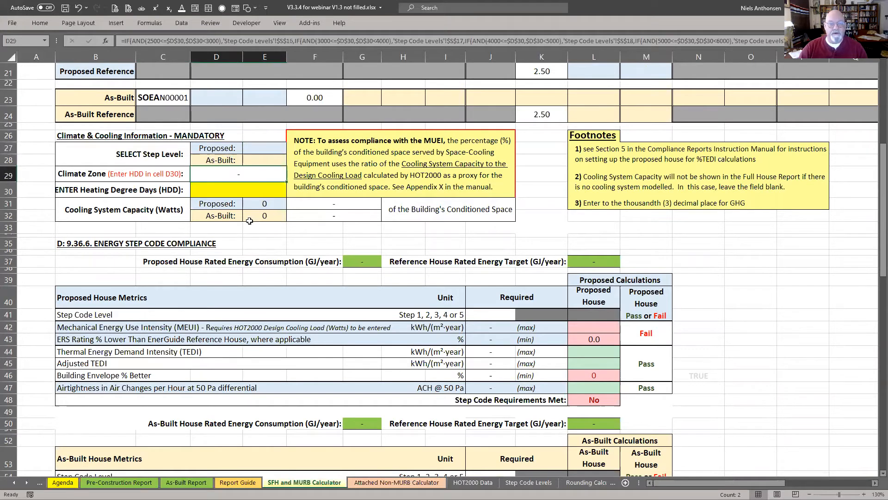
click(237, 193)
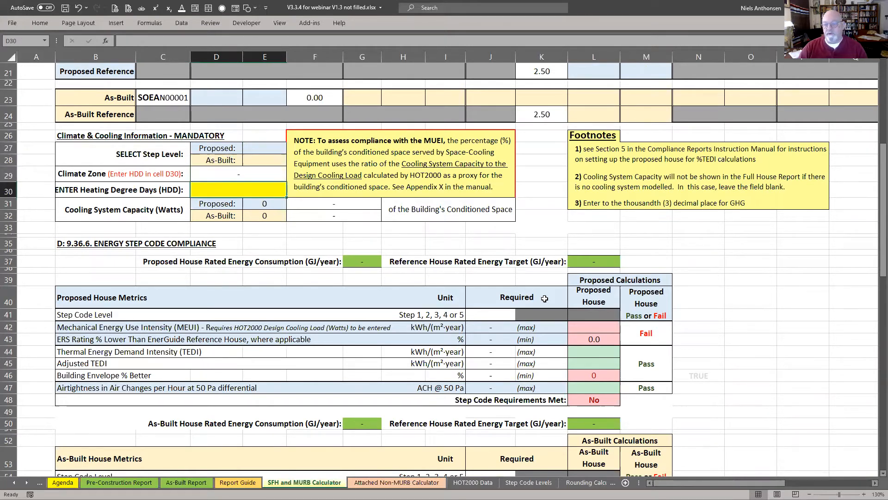
Step: Frame the "F: Other Energy Modelling Metrics" heading with a temporary snip
scroll(544, 298, down, 12)
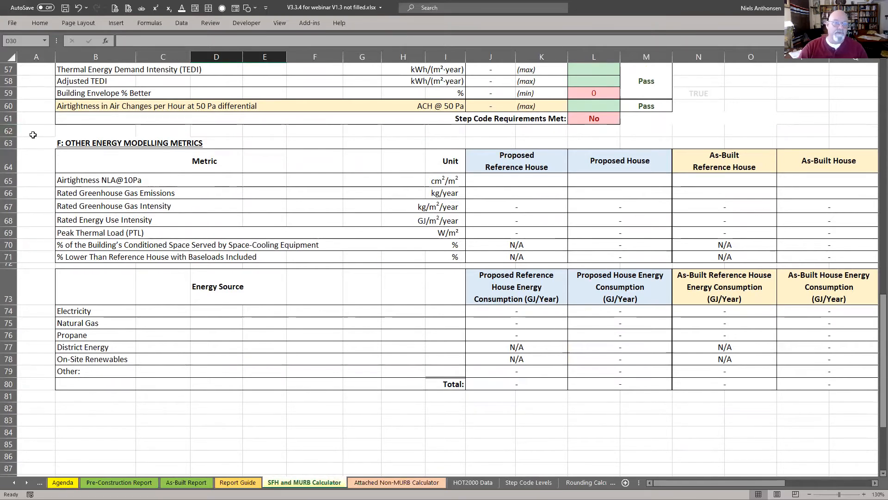
key(super+shift+s)
drag(37, 129, 216, 153)
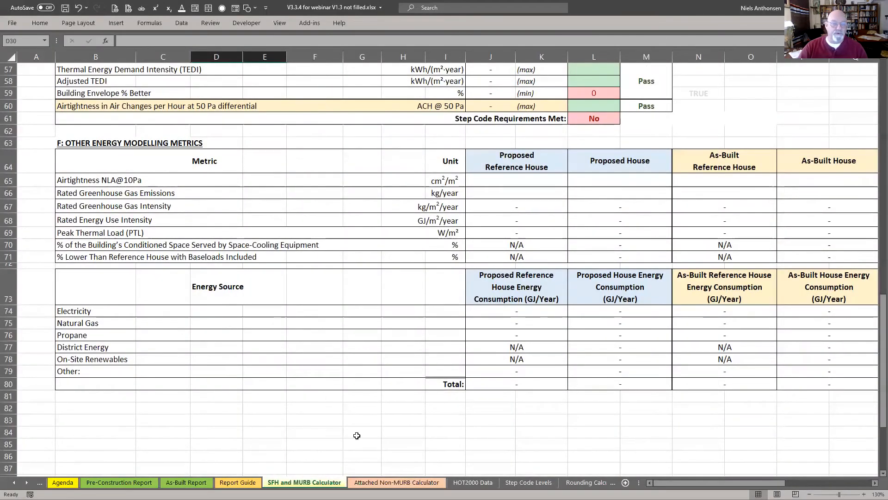
Step: Show the Attached Non-MURB Calculator sheet and point out its Proposed Design block
click(370, 481)
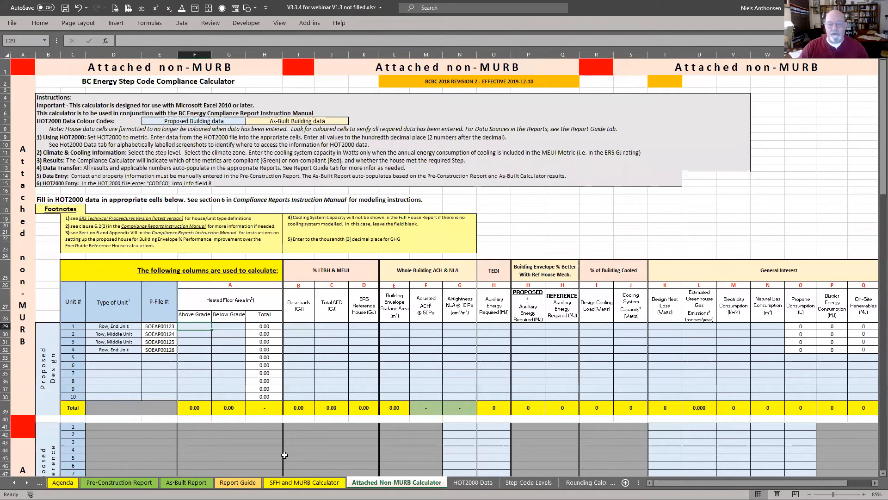
click(46, 233)
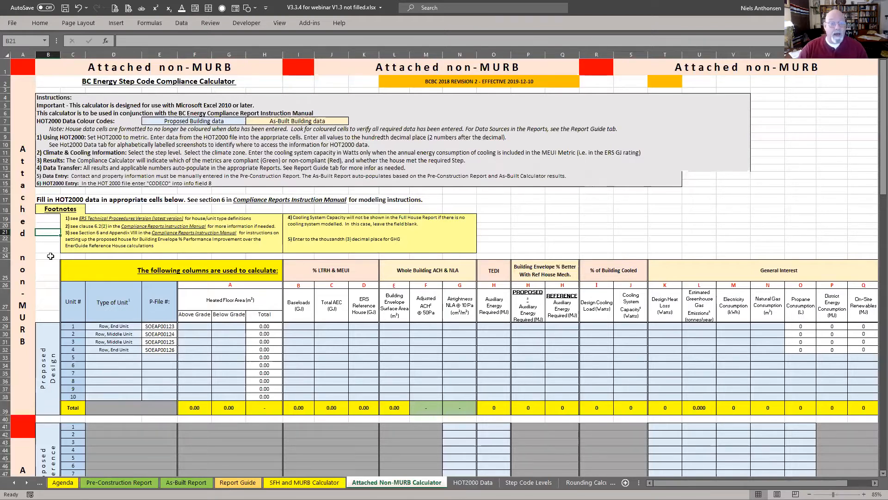
scroll(42, 261, down, 2)
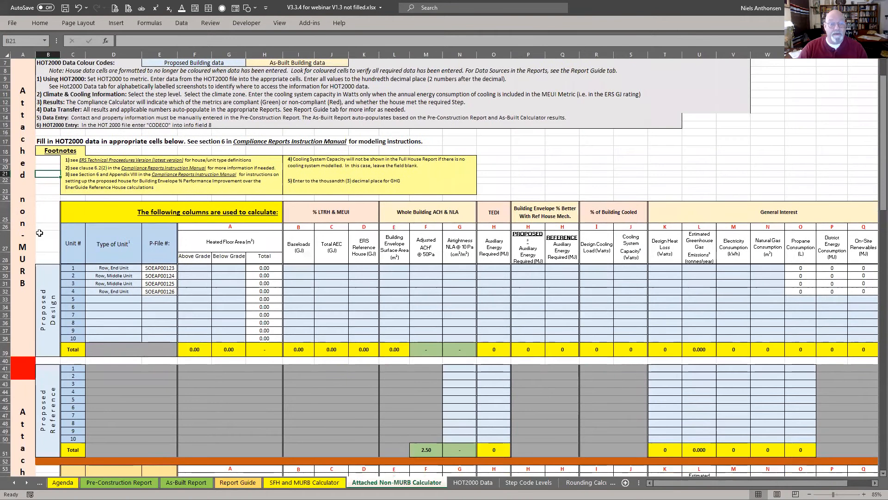
click(36, 282)
scroll(37, 282, up, 2)
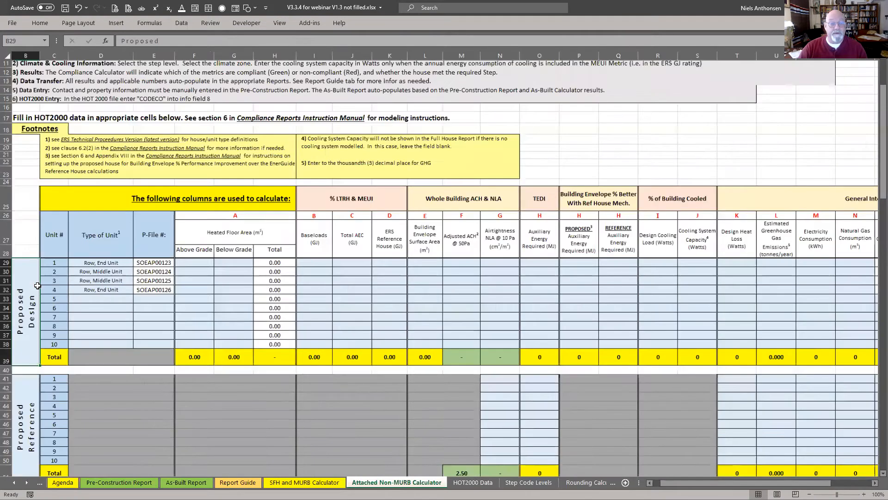
Step: Highlight unit numbers 1 to 10 in the Proposed Design block, reduce the selection to unit 1, and view the whole table width
scroll(38, 287, up, 1)
scroll(86, 284, left, 1)
drag(102, 264, 109, 372)
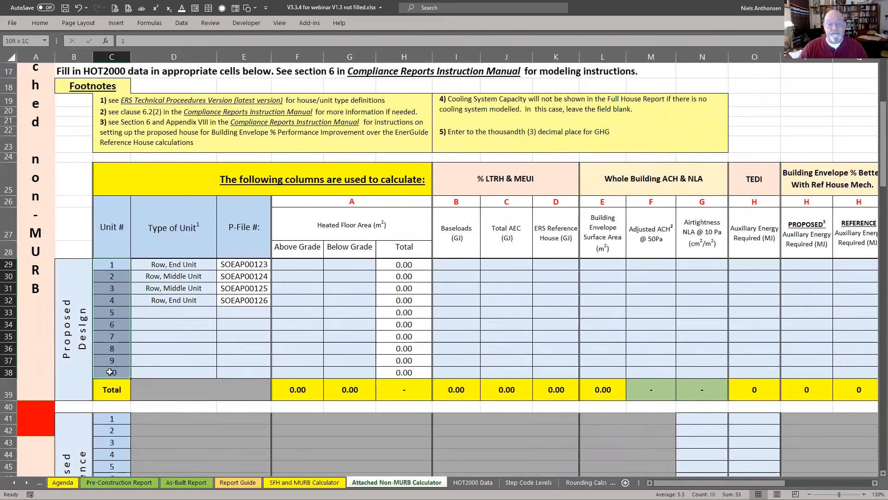
click(104, 263)
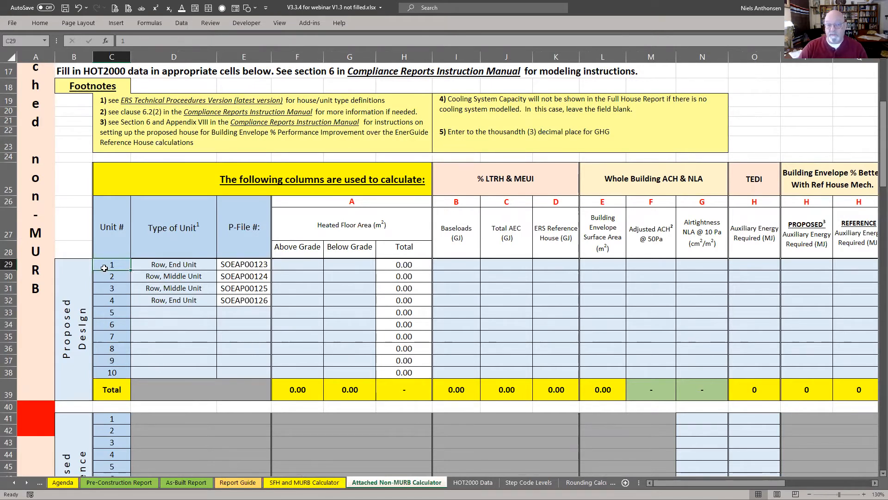
scroll(144, 315, down, 1)
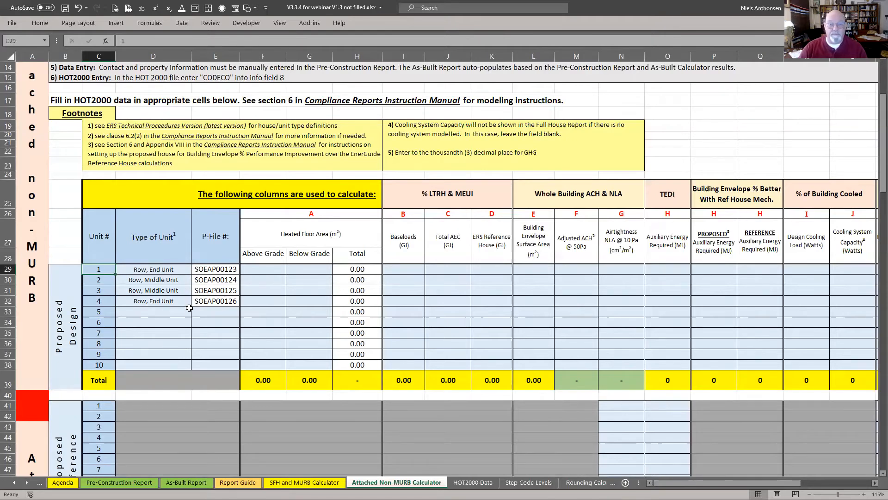
scroll(116, 217, down, 3)
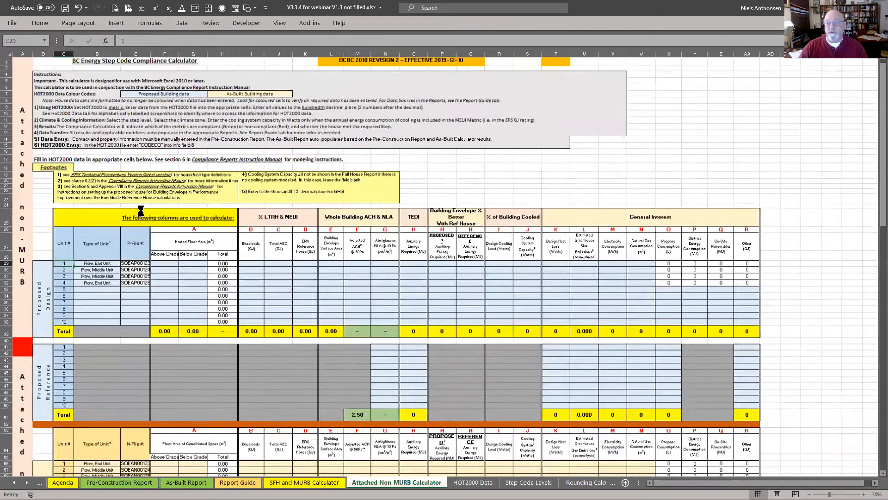
Step: View the whole Attached Non-MURB Calculator sheet, and frame the data entry table on the SFH and MURB Calculator sheet with a temporary snip
scroll(141, 211, down, 1)
scroll(401, 172, down, 3)
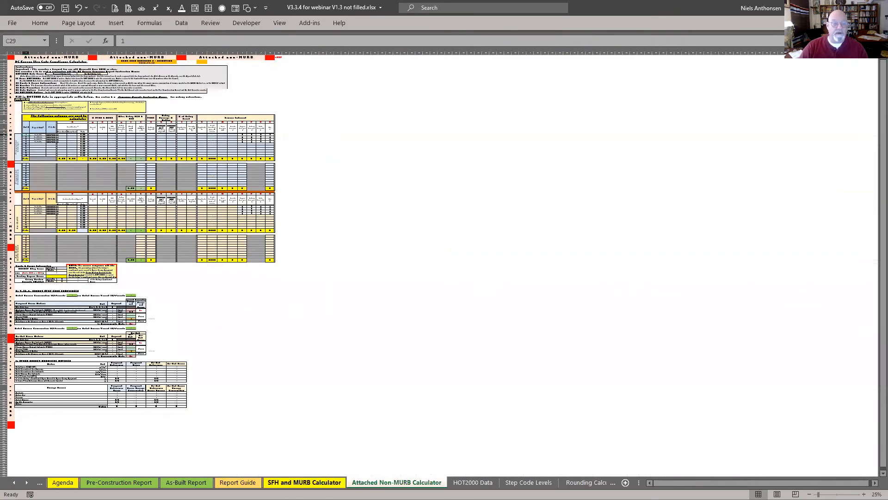
click(304, 482)
scroll(346, 374, down, 5)
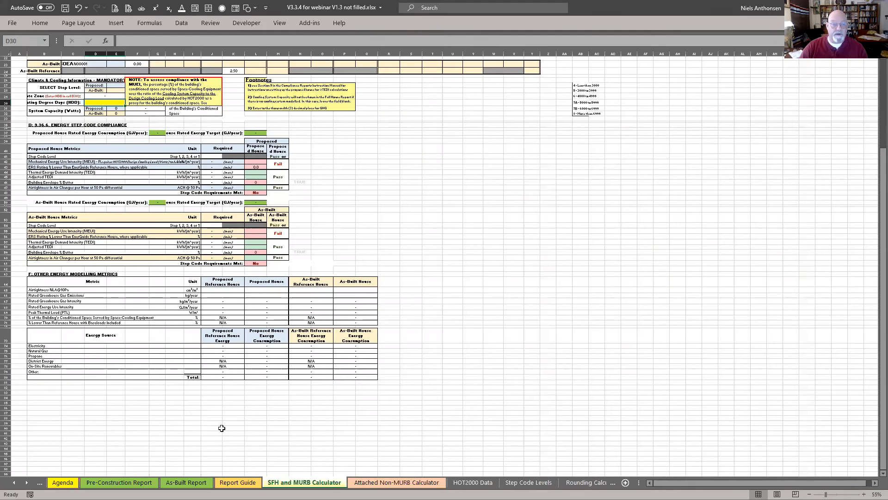
scroll(356, 266, down, 2)
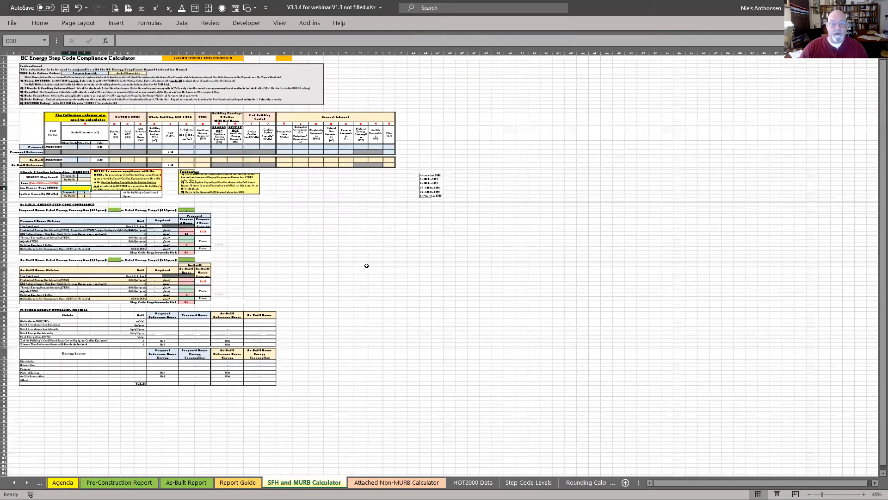
scroll(284, 273, up, 2)
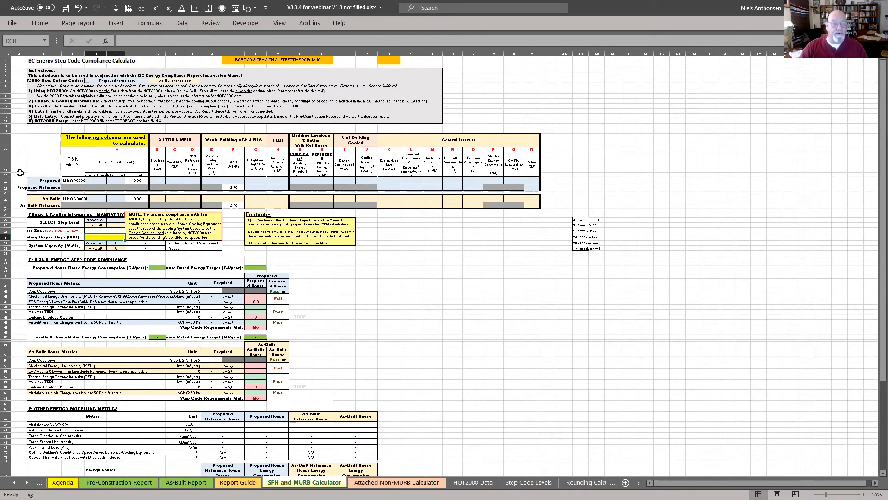
key(super+shift+s)
drag(21, 149, 576, 228)
Step: Frame the Proposed and As-Built unit tables on the Attached Non-MURB Calculator sheet with a temporary snip, then dismiss it
click(397, 482)
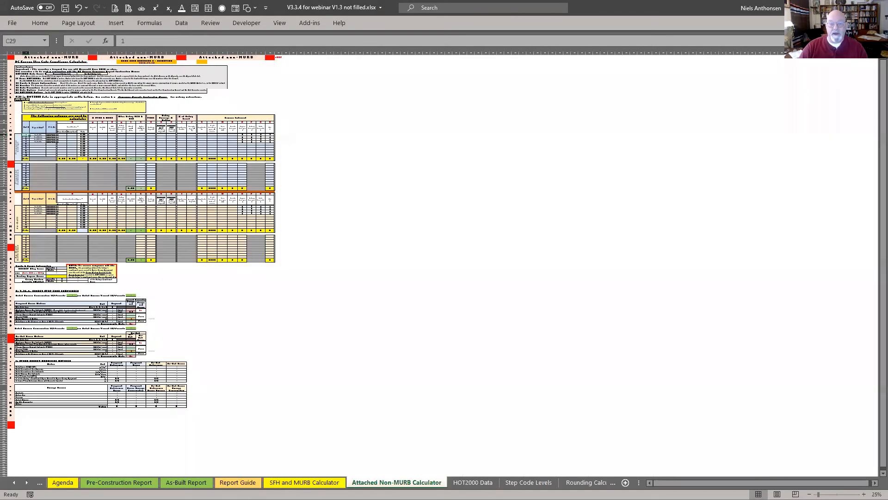
key(super+shift+s)
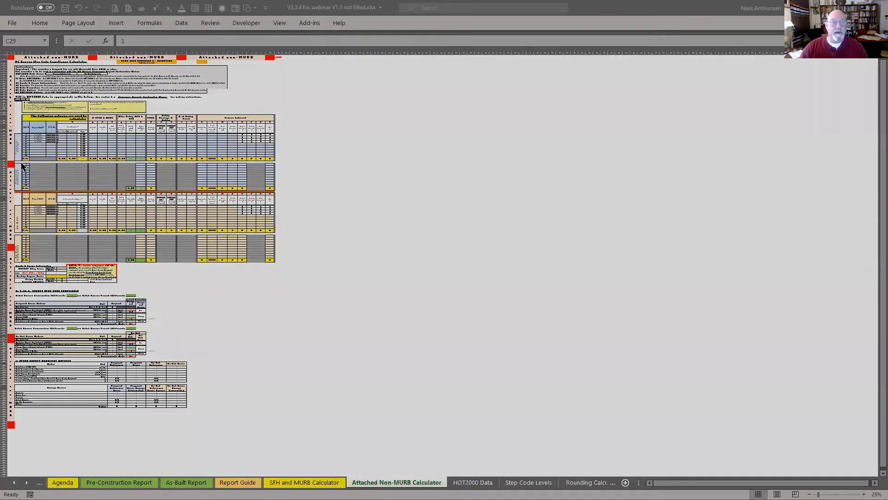
drag(10, 113, 287, 272)
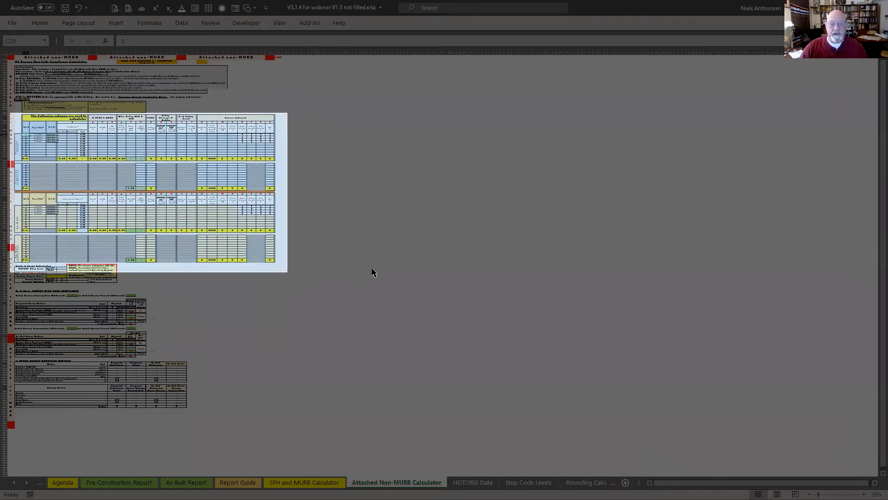
click(374, 267)
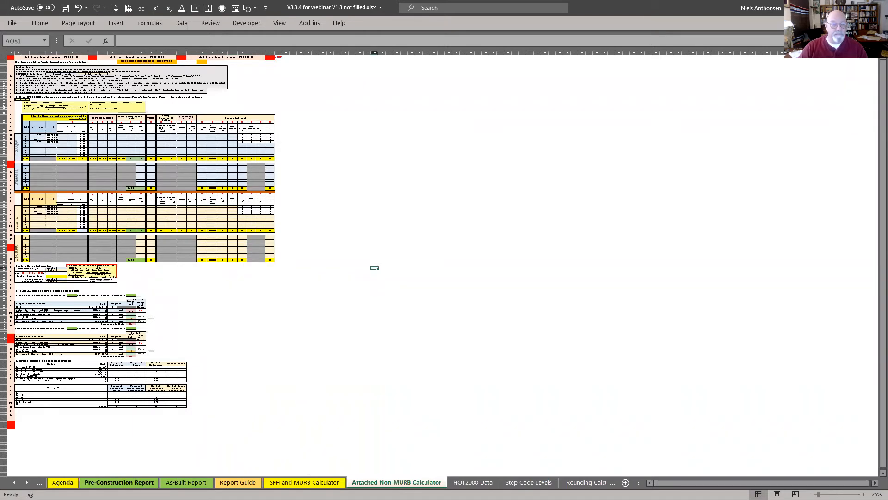
Step: Show the Pre-Construction Report from its beginning and point out the headings of sections A, B, C and D one after another
click(119, 482)
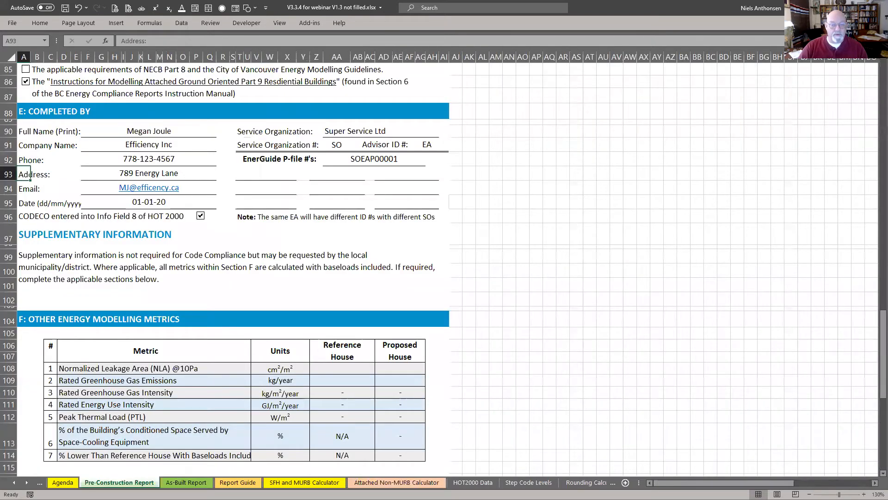
scroll(134, 201, up, 20)
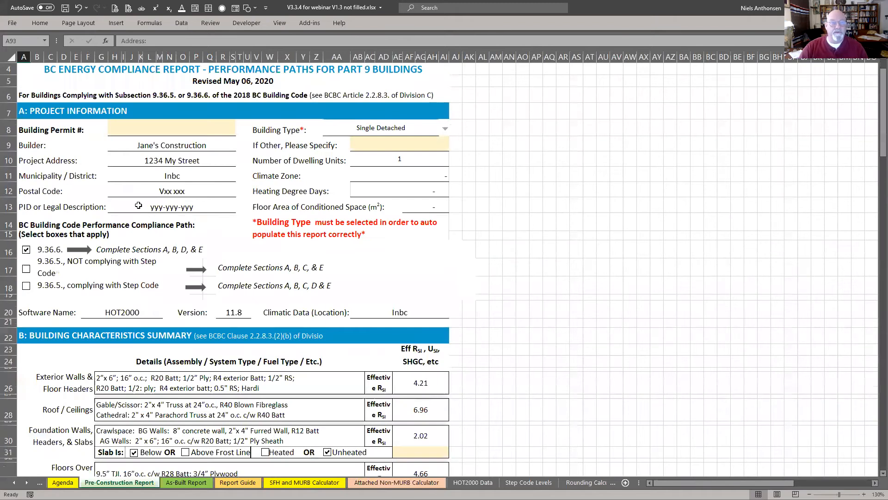
click(25, 112)
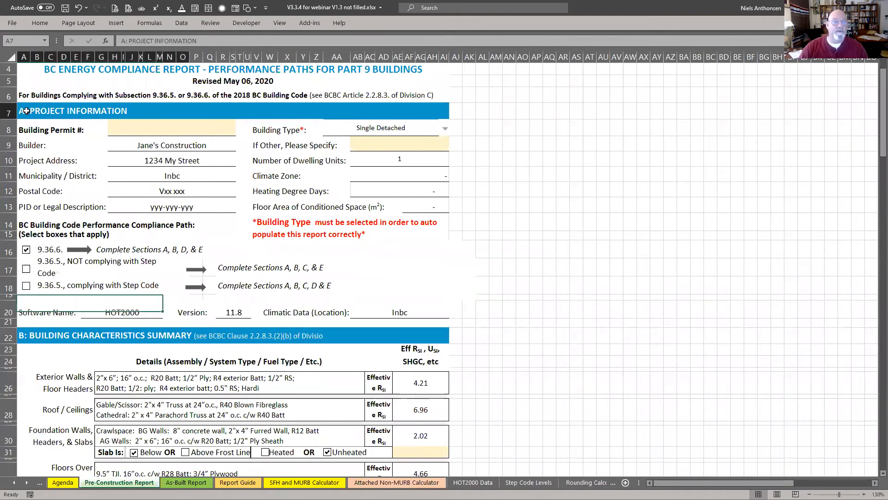
click(27, 336)
scroll(57, 356, down, 8)
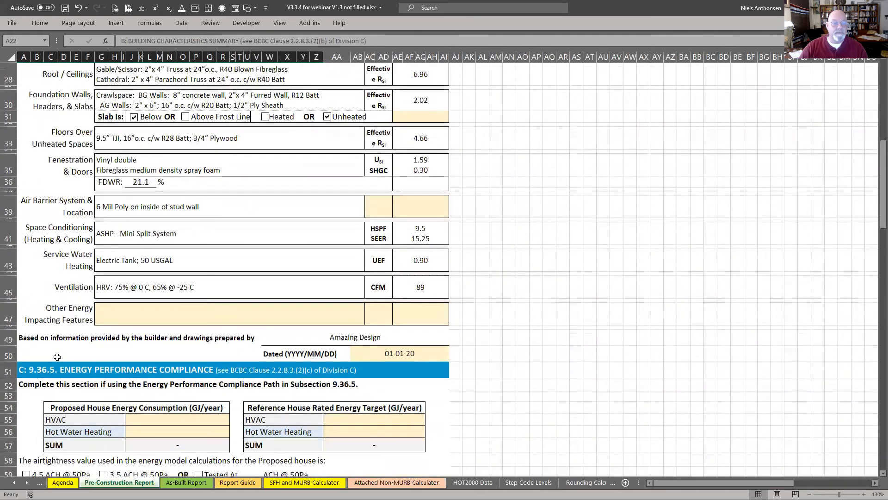
click(38, 369)
scroll(73, 337, down, 5)
click(72, 337)
Step: Point out the "E: Completed By" and "F: Other Energy Modelling Metrics" headings and view the report down to section G: Optional Certifications
scroll(56, 373, down, 8)
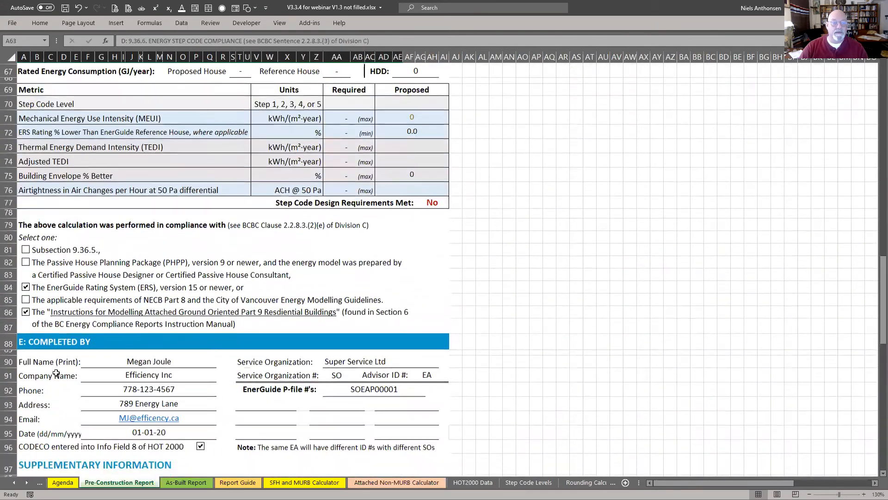
click(55, 353)
scroll(54, 388, down, 3)
scroll(55, 387, down, 3)
click(60, 360)
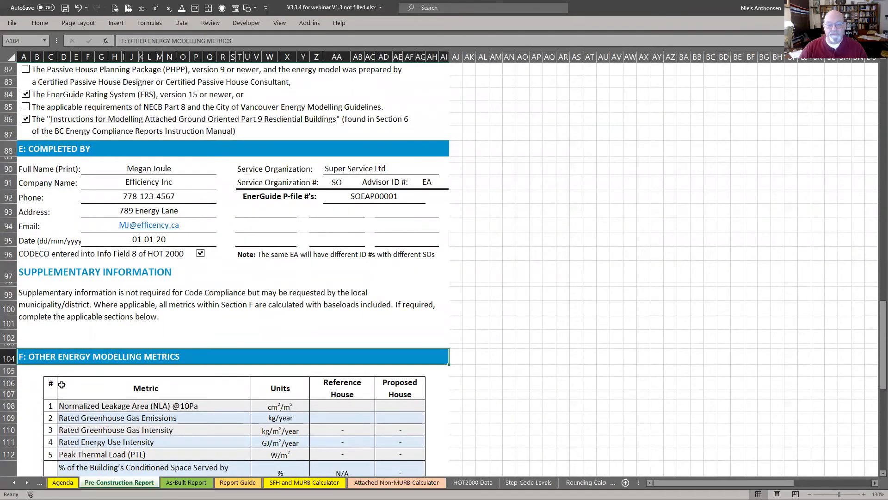
scroll(62, 384, down, 9)
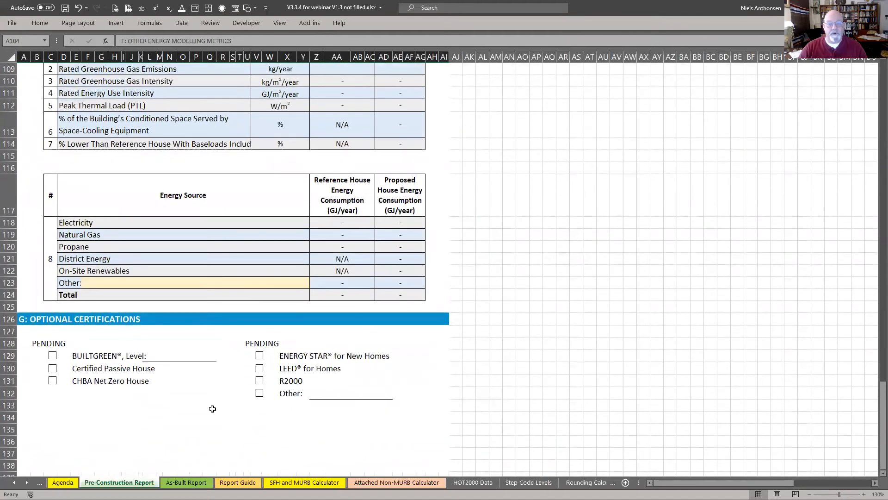
scroll(194, 402, up, 7)
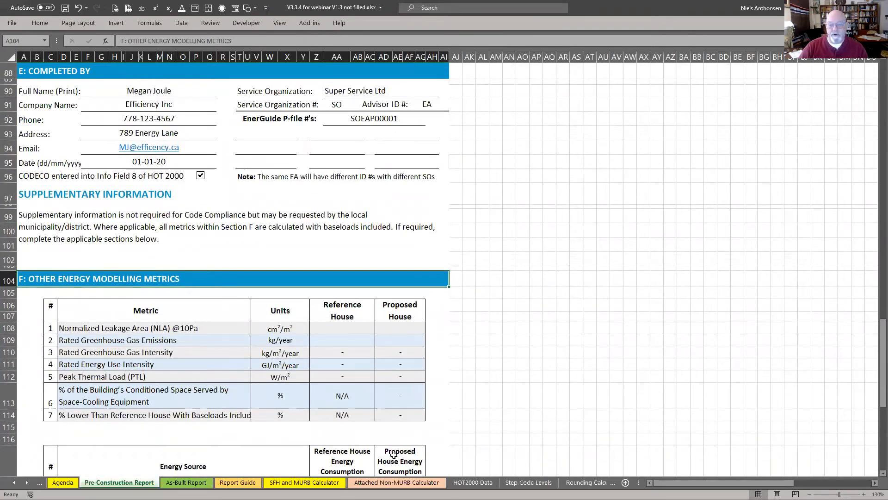
Step: Return to the Attached Non-MURB Calculator sheet, select its "Attached non-MURB" banner, and view the sheet down to its energy metrics tables
click(396, 482)
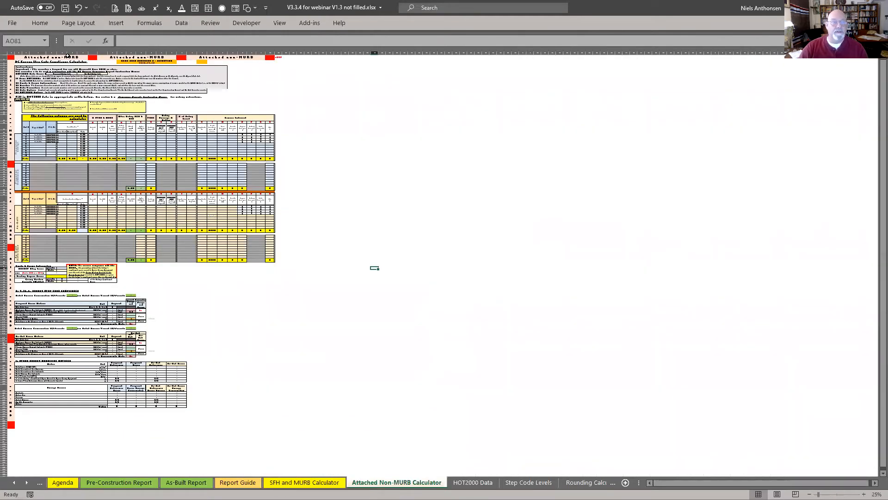
click(15, 58)
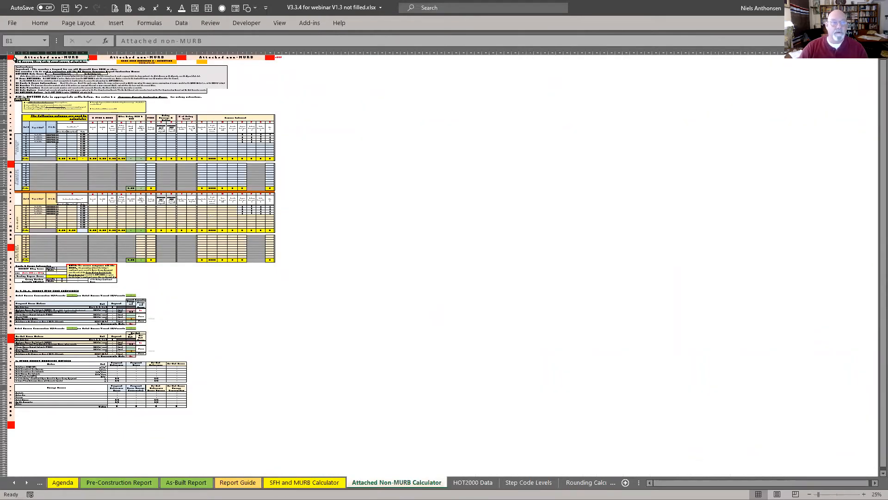
scroll(426, 299, up, 4)
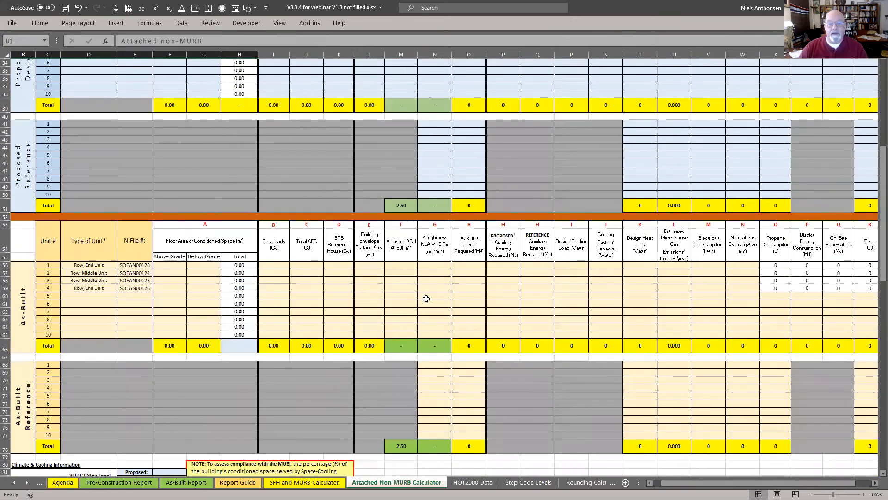
scroll(426, 299, down, 20)
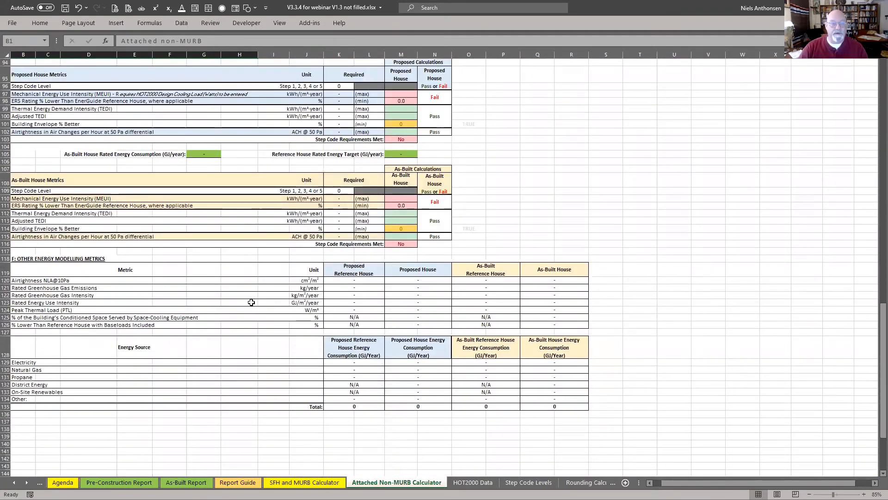
scroll(44, 264, left, 1)
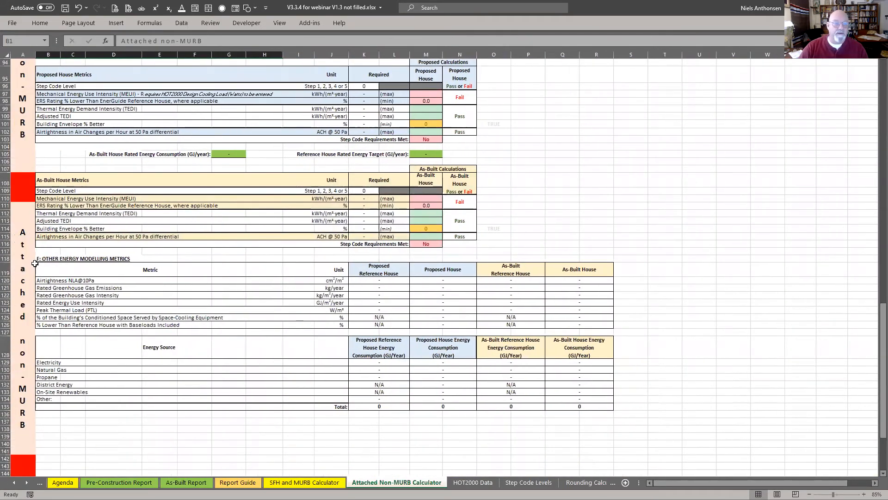
Step: Frame the calculator's "F: Other Energy Modelling Metrics" heading with a temporary snip, and show the matching section F in the Pre-Construction Report
ctrl+scroll(22, 264, up, 5)
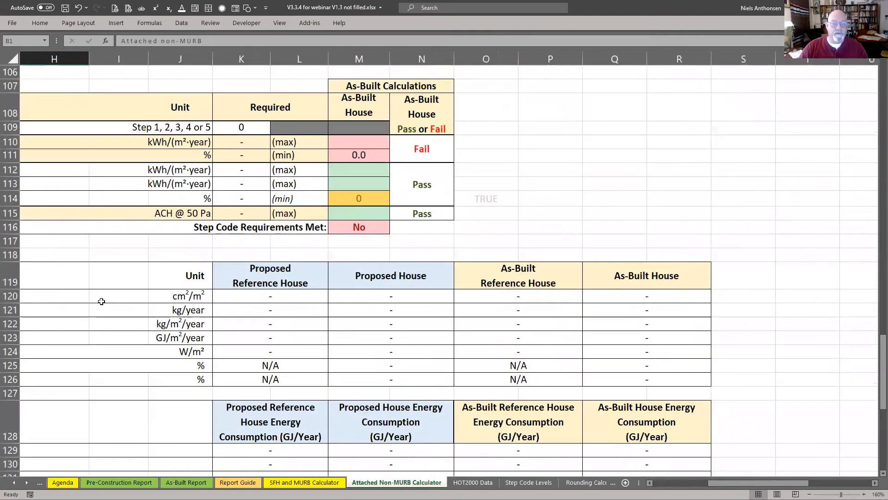
scroll(99, 301, down, 14)
scroll(260, 301, up, 11)
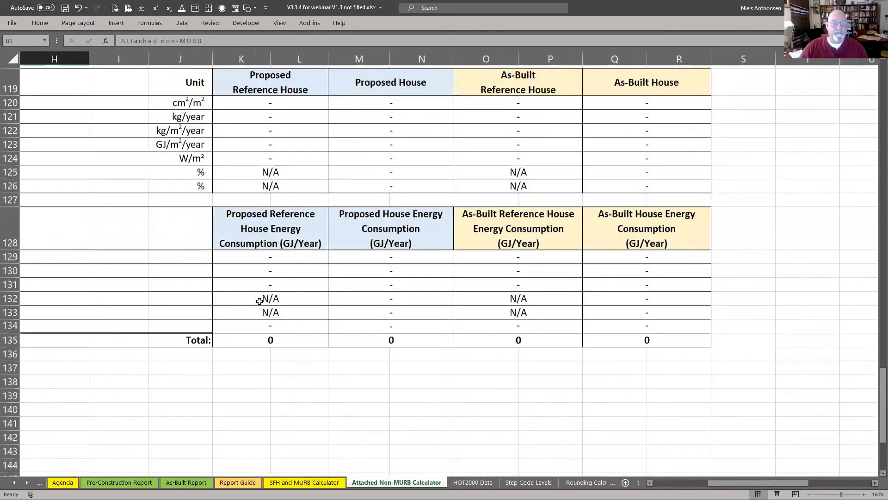
scroll(258, 302, left, 3)
scroll(218, 311, up, 4)
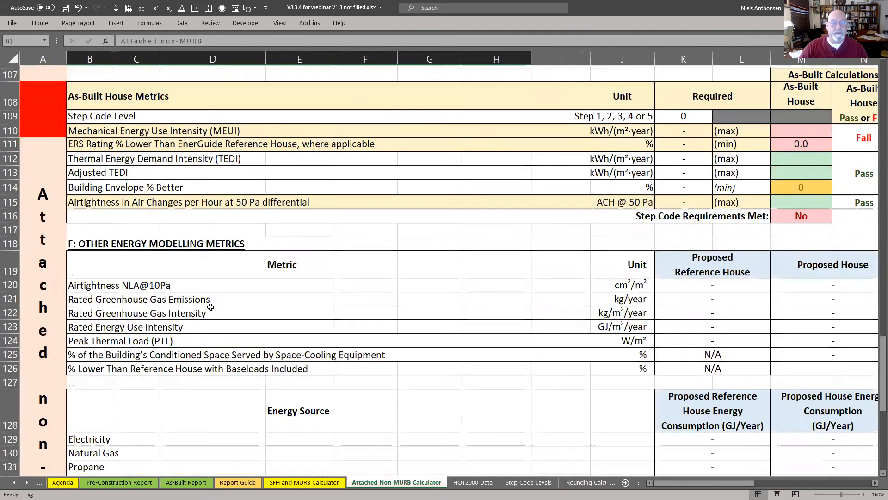
key(super+shift+s)
drag(60, 238, 263, 284)
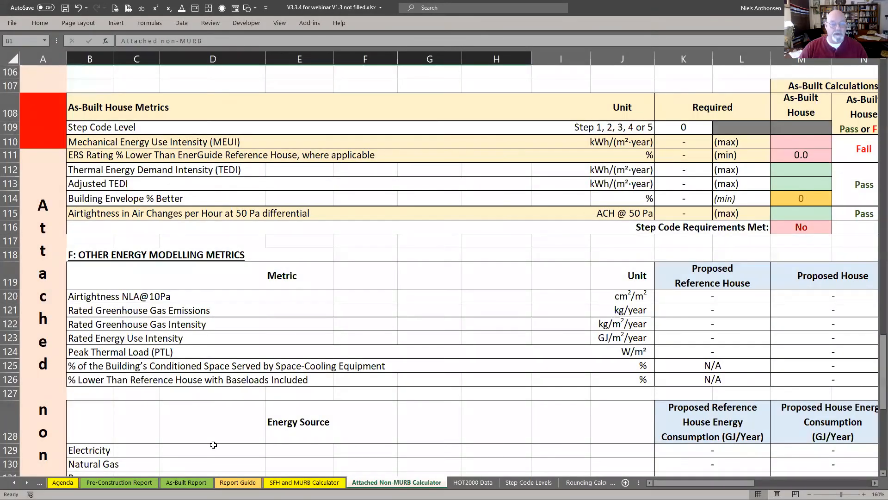
click(119, 482)
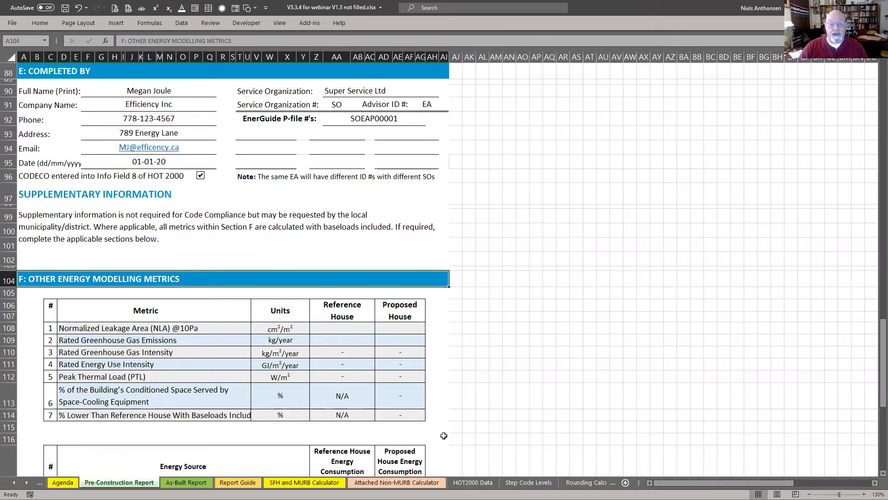
Step: On the Attached Non-MURB Calculator sheet, frame the letter D of the "D: 9.36.6. Energy Step Code Compliance" heading with a temporary snip
click(384, 481)
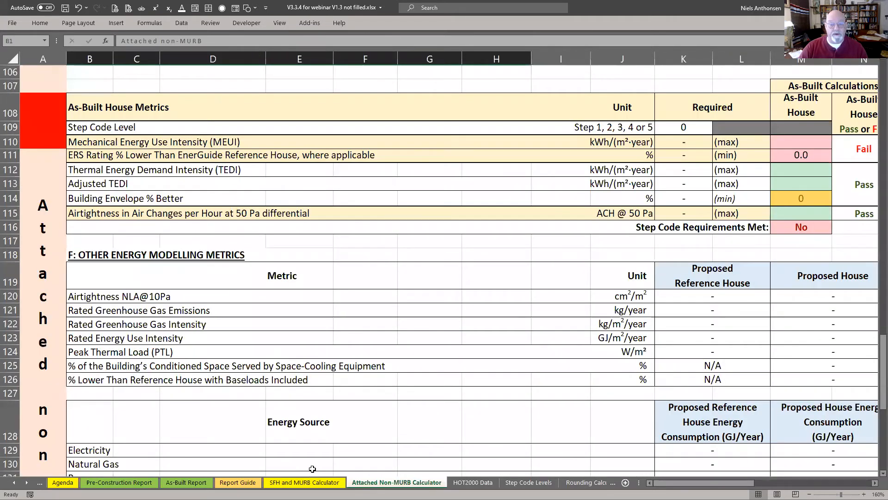
ctrl+scroll(231, 403, up, 2)
scroll(232, 403, up, 5)
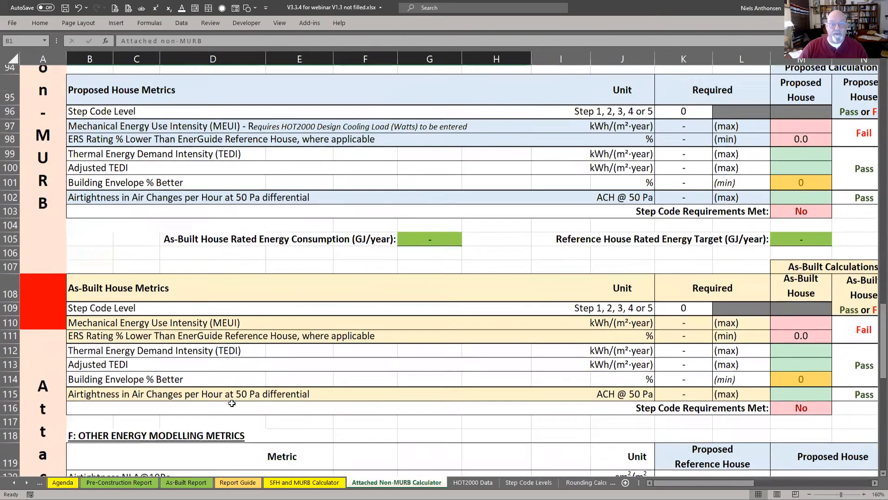
scroll(235, 401, up, 1)
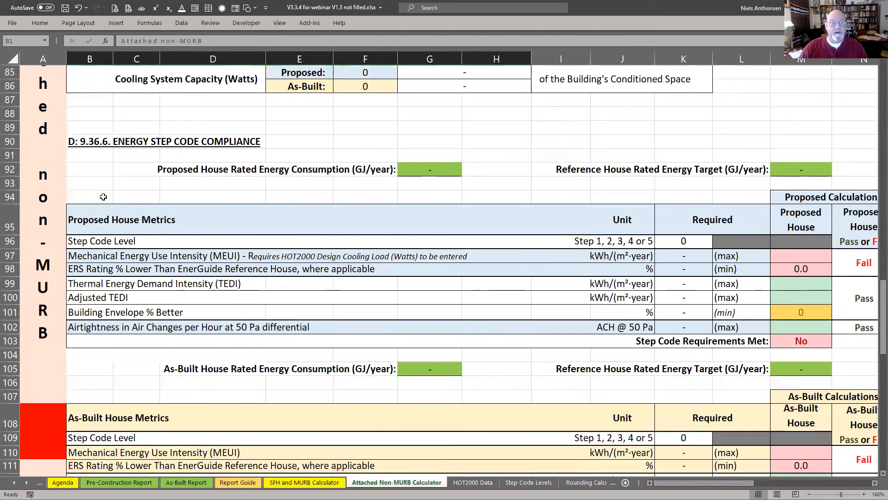
key(super+shift+s)
drag(58, 123, 115, 165)
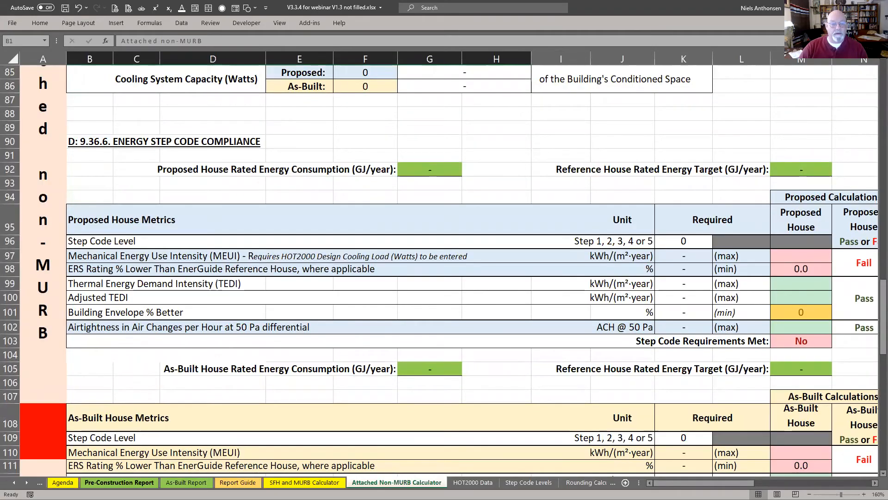
Step: Show the matching section D: 9.36.6. Energy Step Code Compliance in the Pre-Construction Report
click(119, 482)
scroll(132, 300, up, 5)
scroll(132, 300, up, 4)
scroll(132, 305, down, 4)
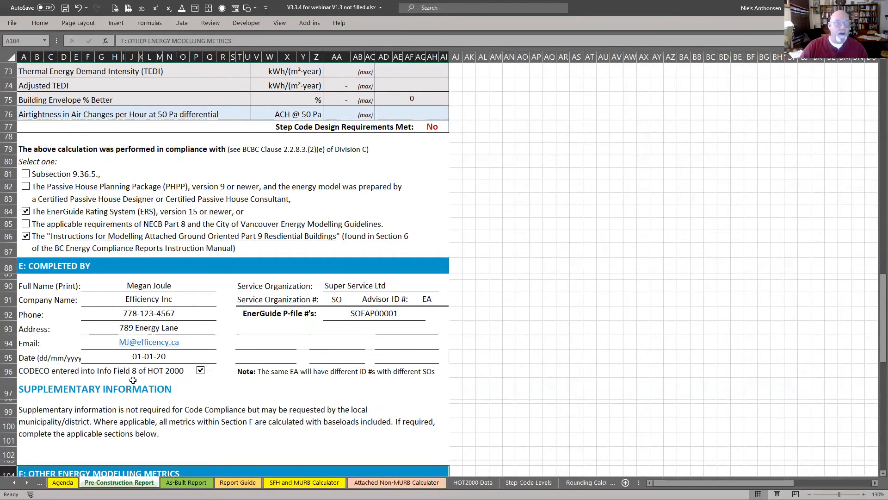
scroll(132, 380, up, 4)
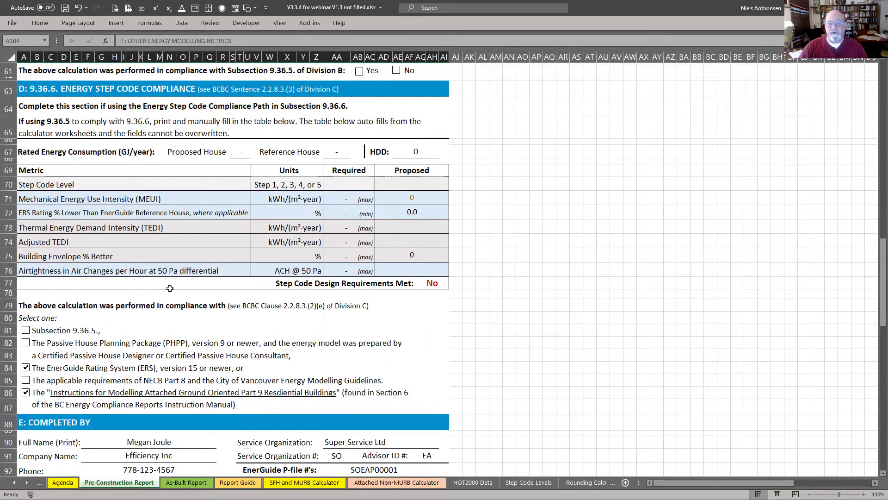
Step: View the Pre-Construction Report back up to section A: Project Information, and open the Report Guide sheet
scroll(168, 327, up, 9)
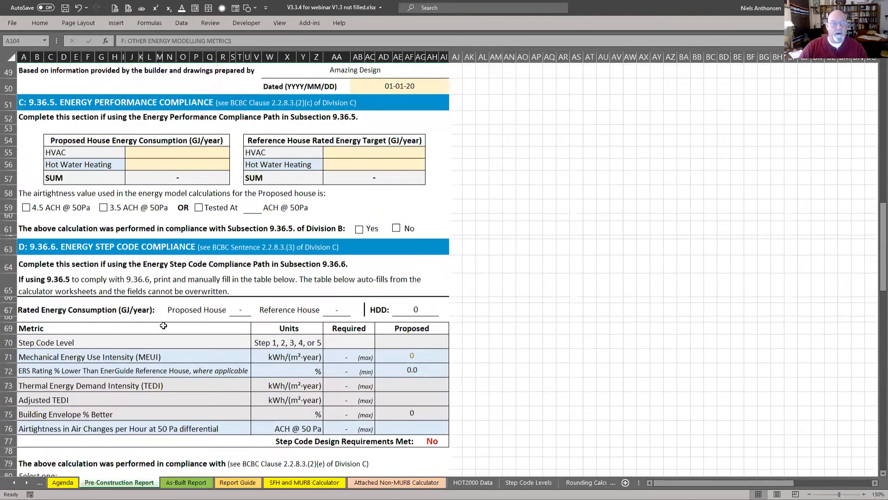
scroll(146, 310, up, 10)
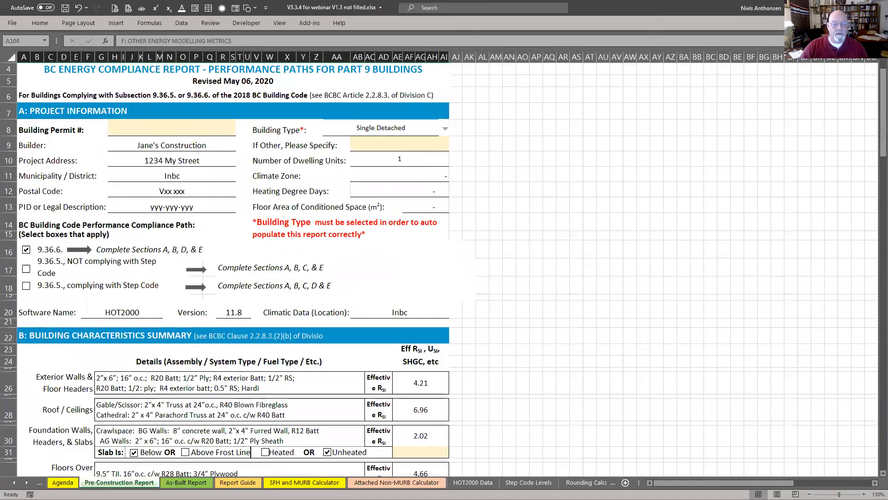
click(238, 482)
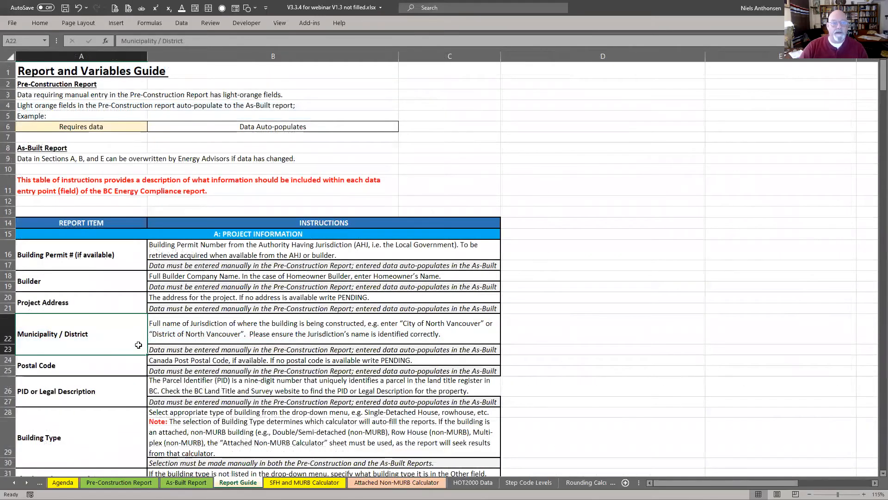
Step: Frame the "A: PROJECT INFORMATION" heading in the Report Guide with a temporary snip, and point out its first report items
click(197, 235)
key(shift+super+s)
drag(183, 222, 312, 253)
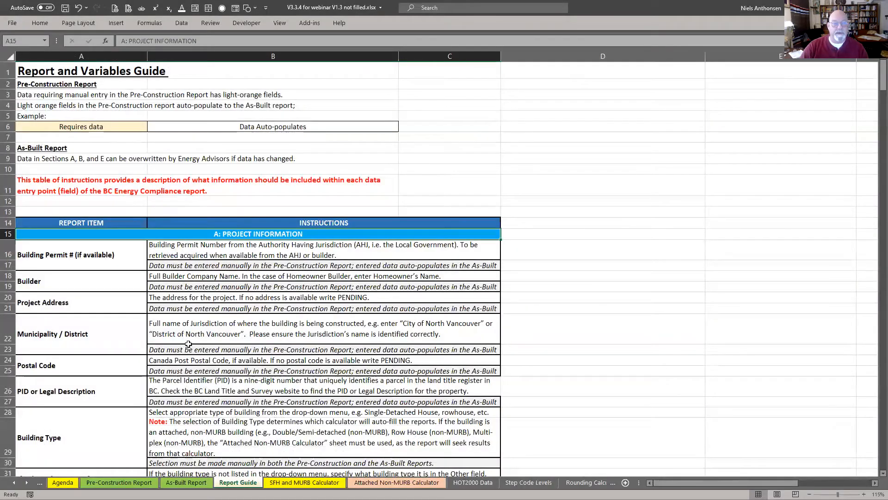
click(90, 255)
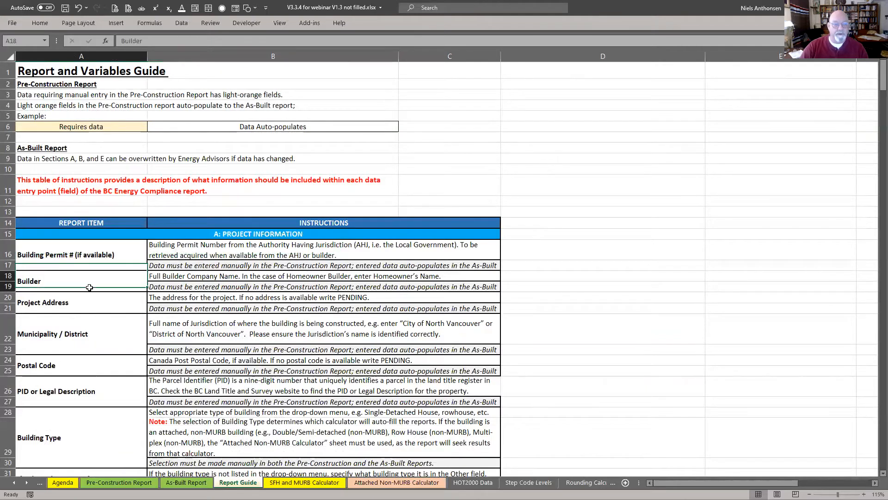
Step: Compare section A: Project Information in the Pre-Construction Report and the As-Built Report, and return to the Report Guide
click(119, 482)
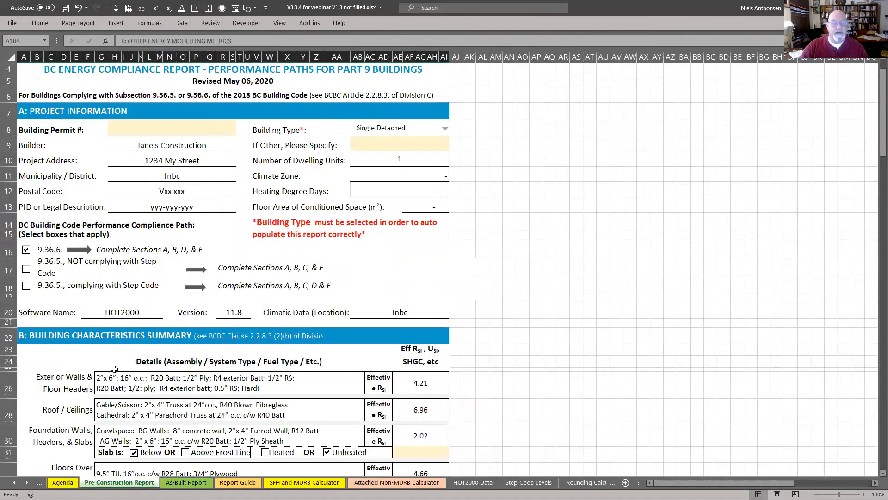
click(187, 482)
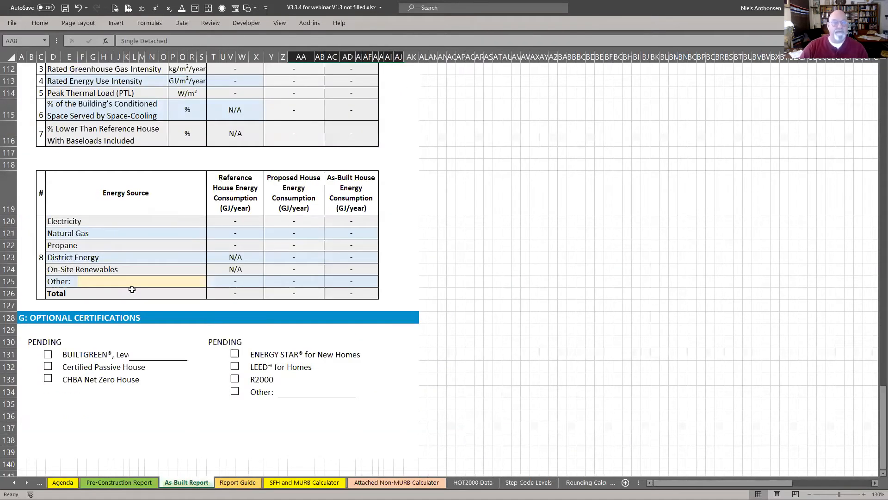
scroll(124, 330, up, 20)
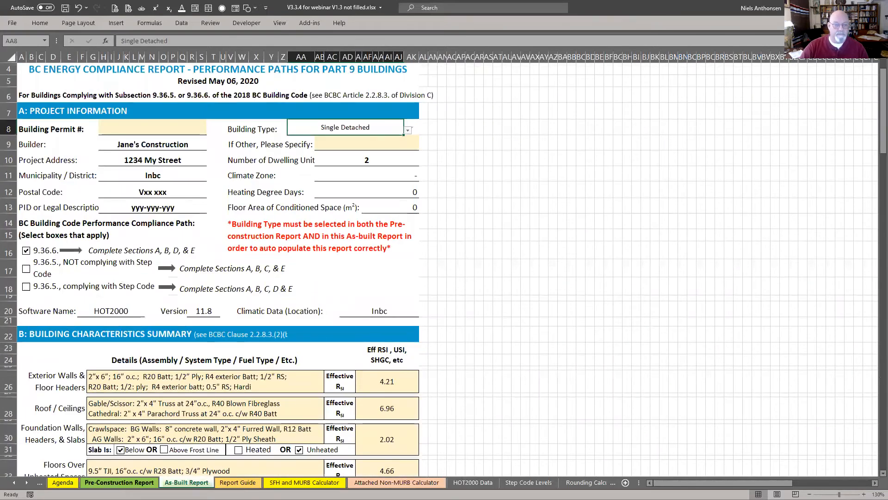
click(119, 482)
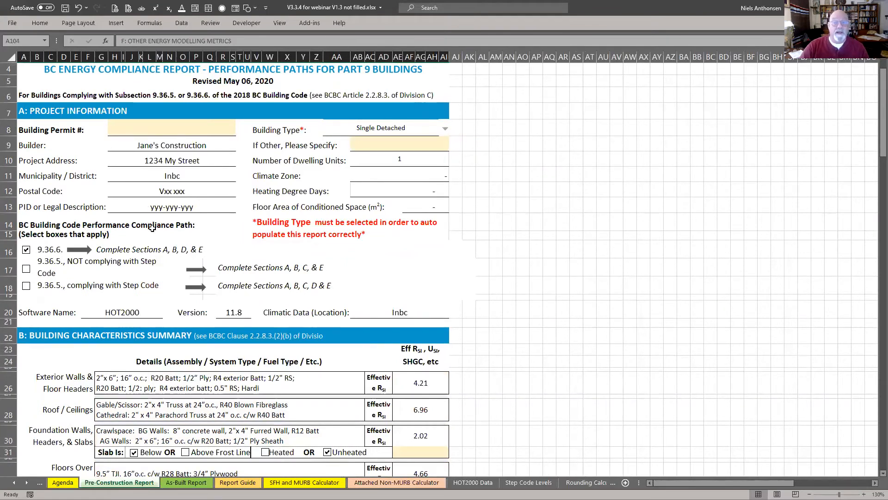
click(231, 483)
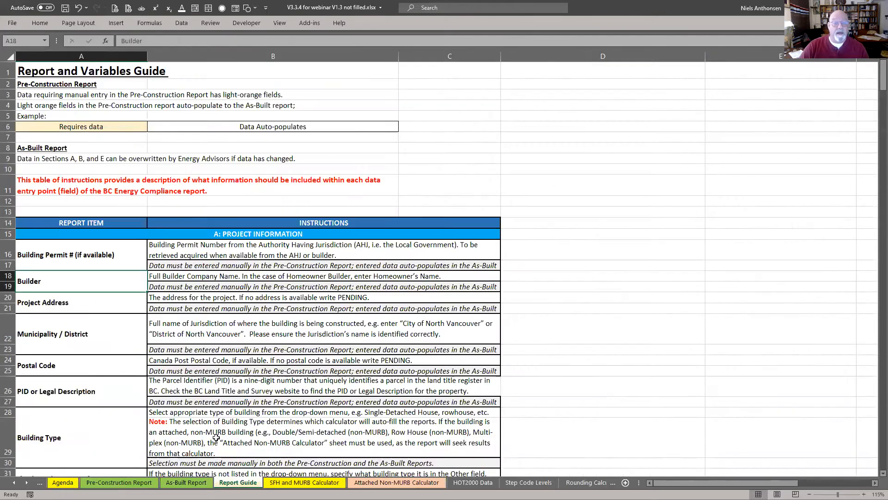
Step: Select the Building Permit # item in the Report Guide and frame its instructions with a temporary snip
click(97, 262)
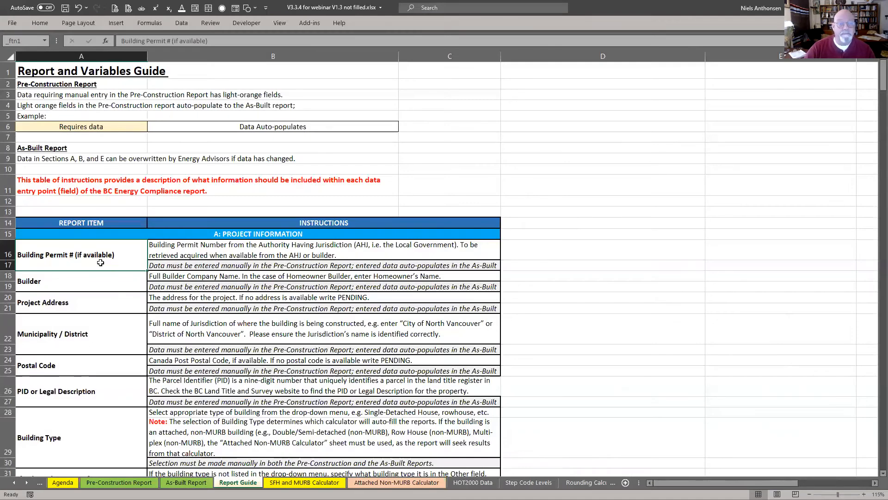
scroll(100, 263, down, 1)
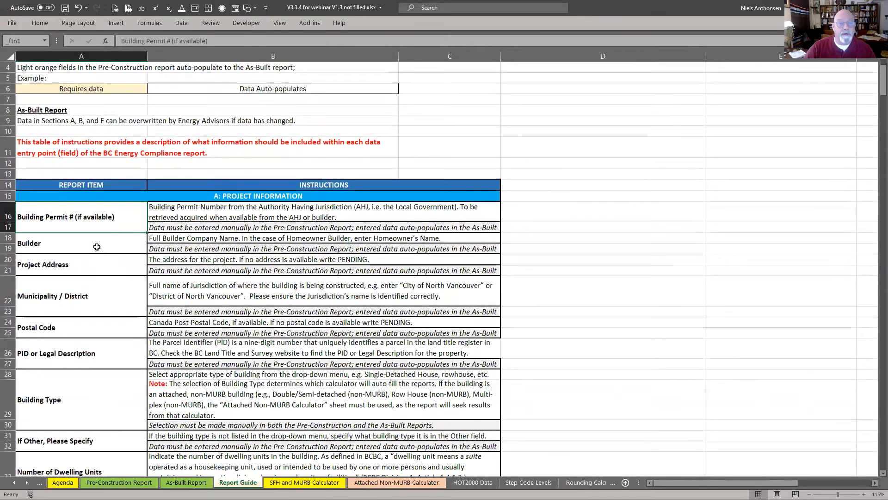
scroll(170, 207, down, 1)
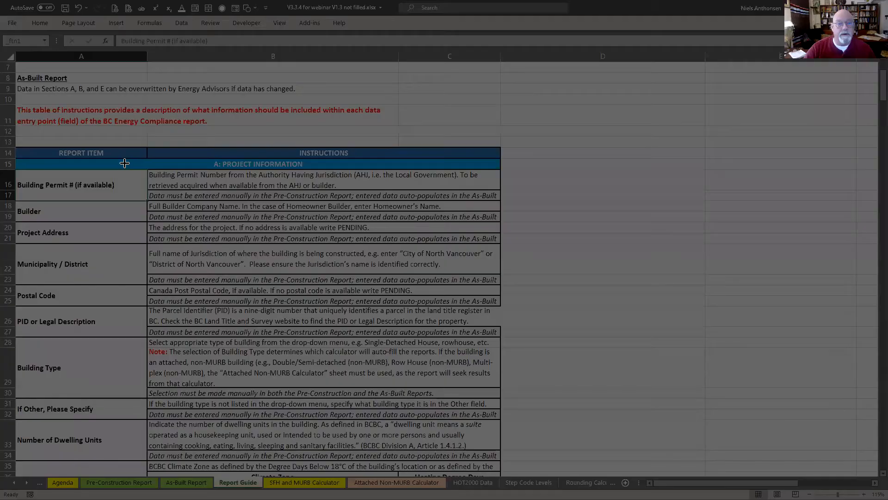
drag(124, 163, 525, 207)
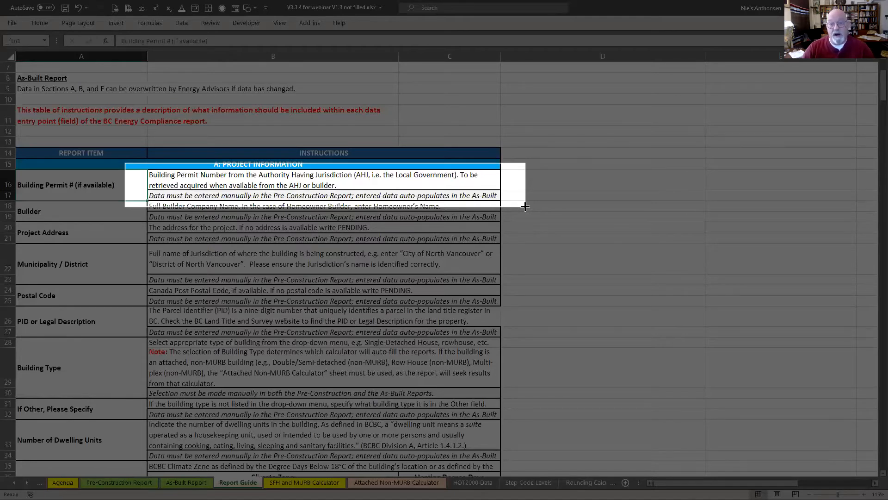
drag(525, 207, 526, 207)
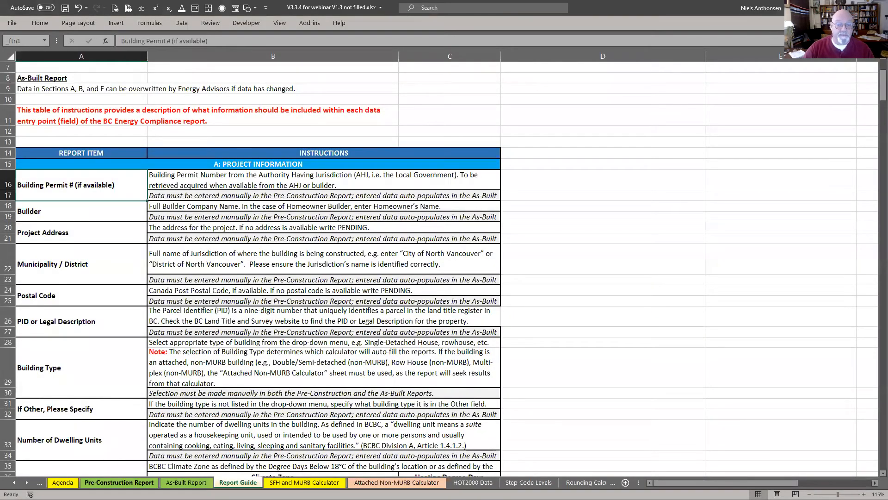
Step: Enter "lzj;ldsjg" as the Building Permit # in the Pre-Construction Report, and inspect the linked field in the As-Built Report
click(119, 482)
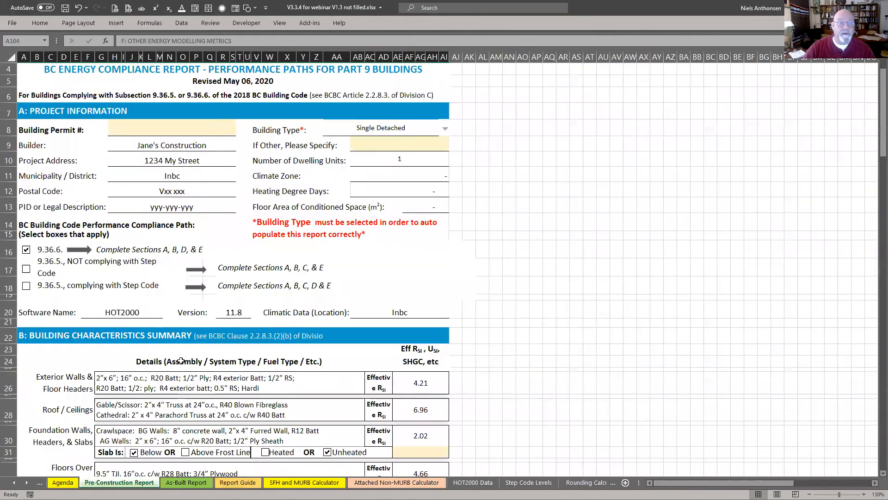
click(148, 133)
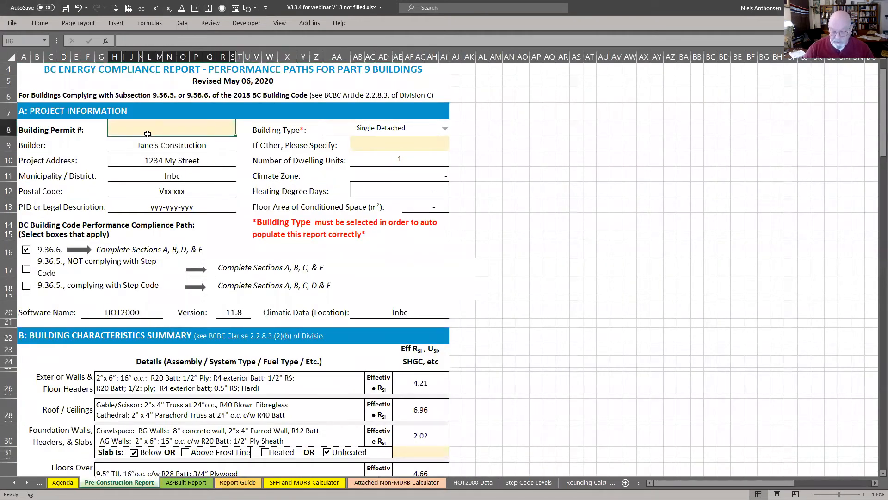
text(lzj;ldsjg)
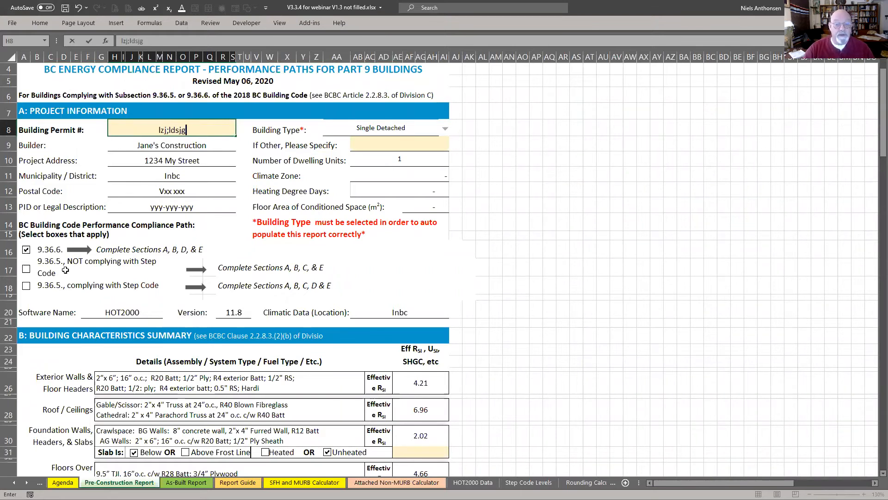
click(36, 352)
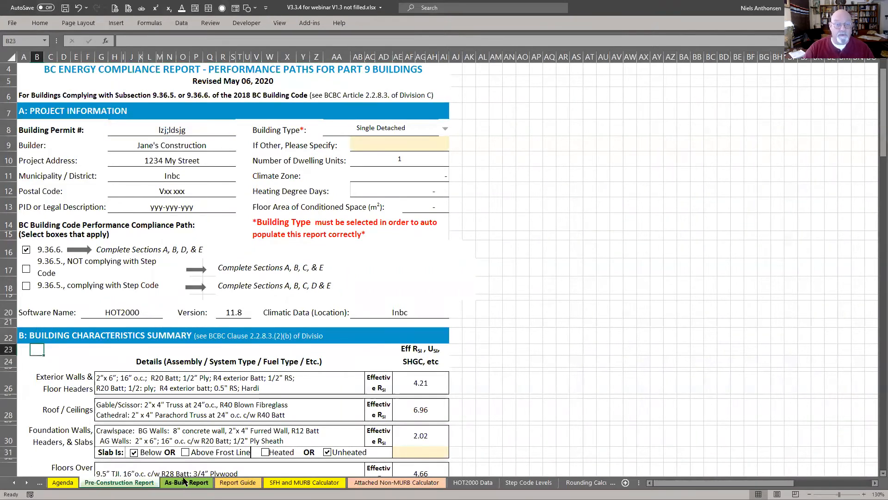
click(186, 482)
click(130, 131)
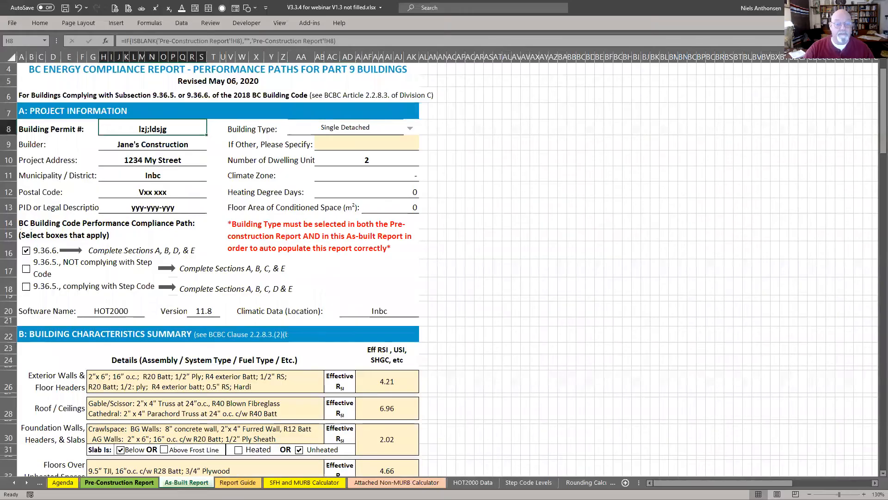
Step: Clear the Building Permit # in the Pre-Construction Report, check the linked As-Built Report field, and return to the Pre-Construction Report
click(119, 482)
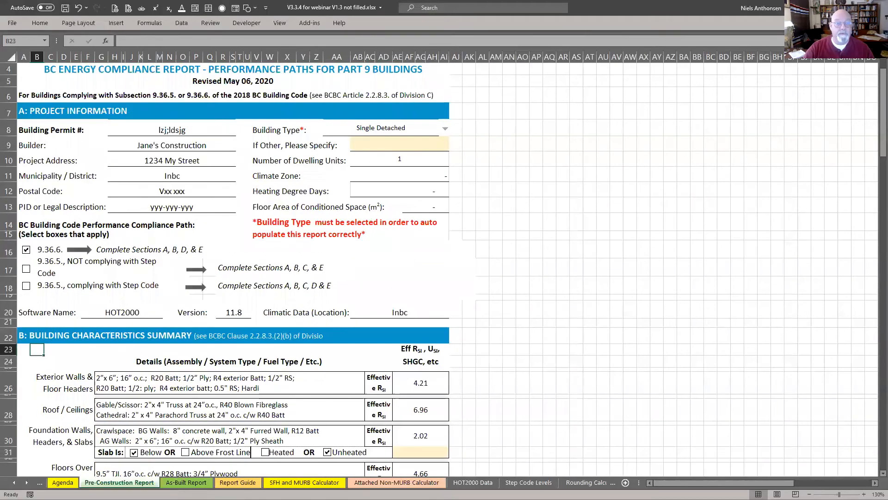
click(161, 132)
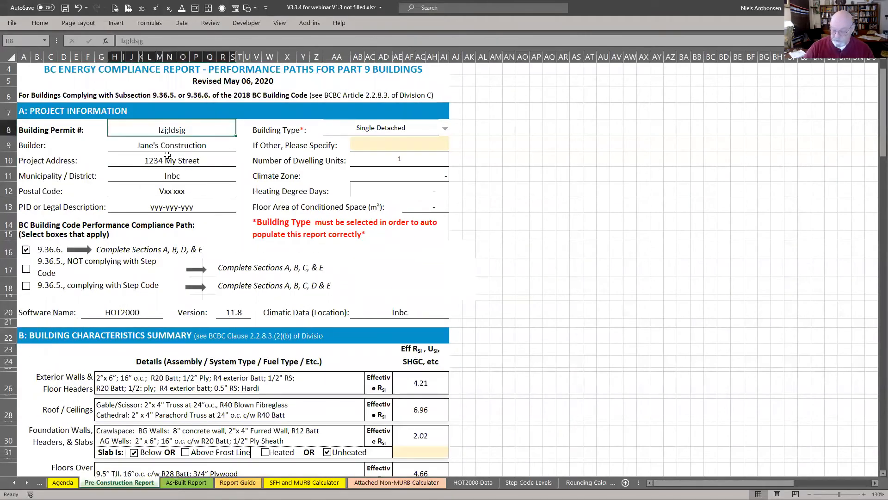
key(Delete)
click(186, 483)
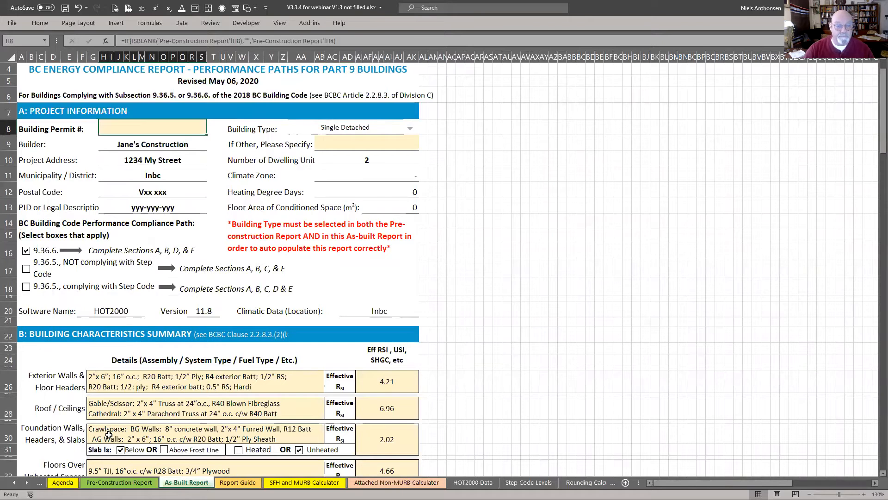
click(121, 483)
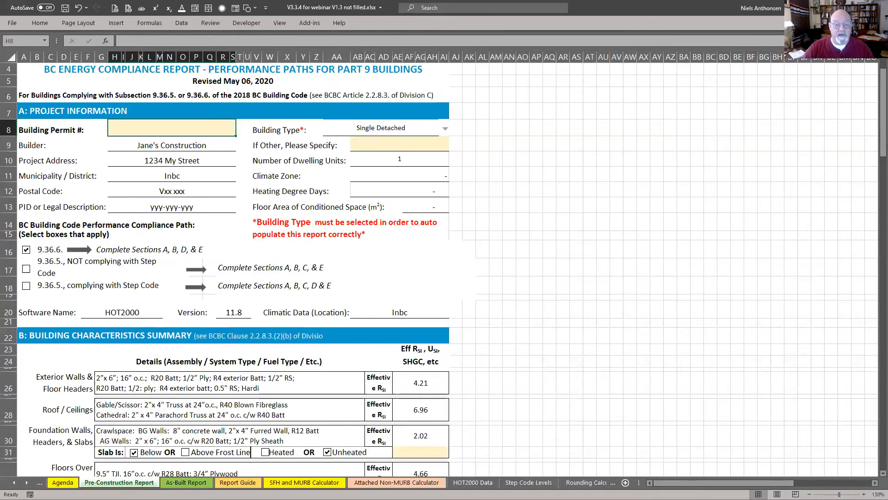
Step: In the Report Guide, frame the Details instructions under "B: BUILDING CHARACTERISTICS SUMMARY" with a temporary snip
click(228, 482)
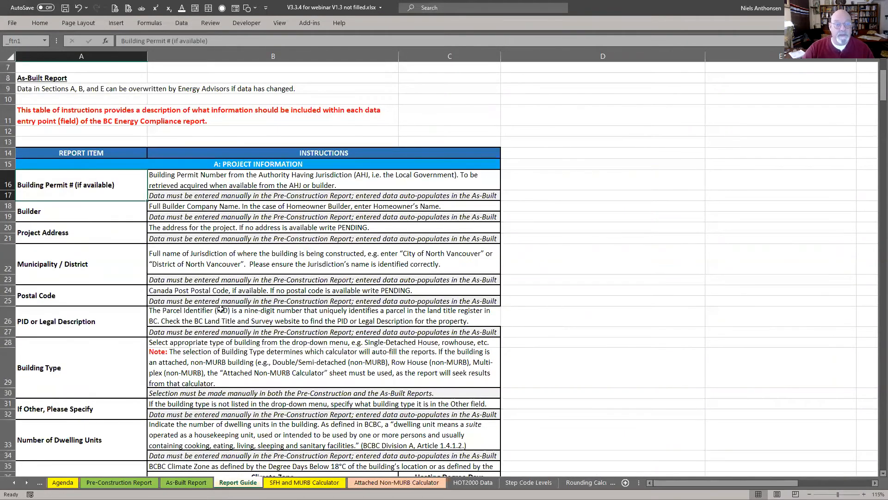
scroll(221, 309, down, 7)
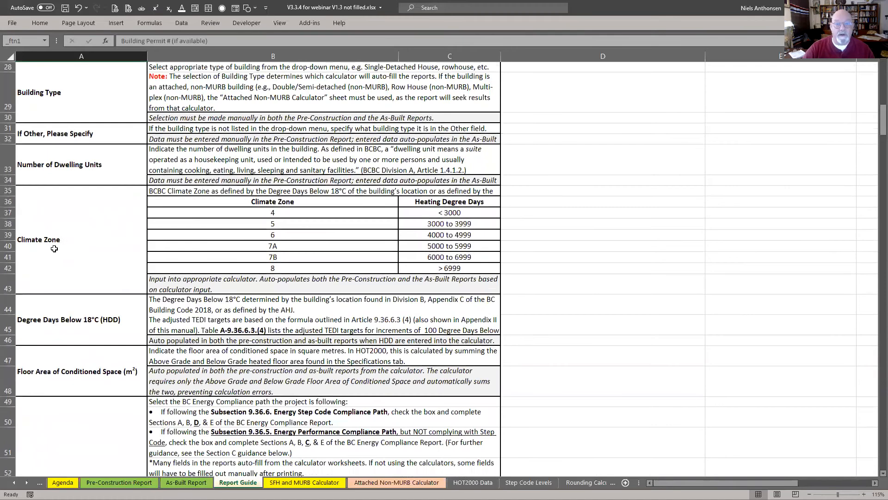
scroll(75, 301, down, 1)
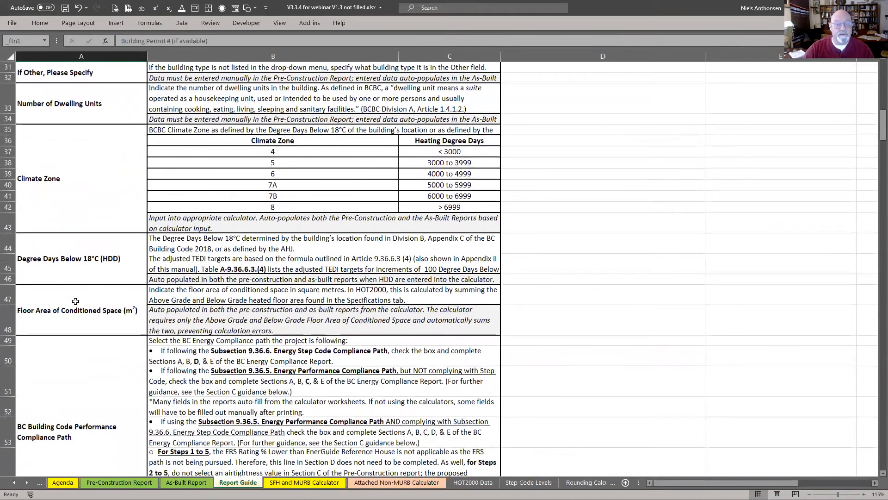
scroll(79, 272, down, 7)
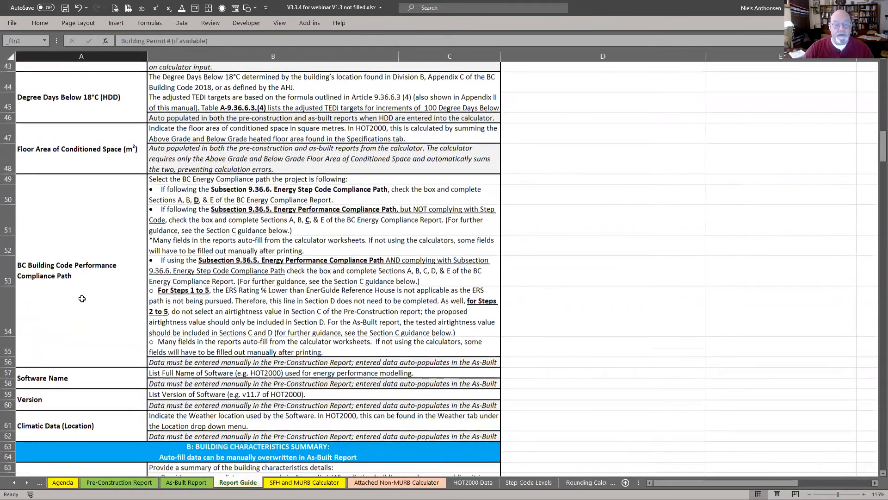
scroll(85, 295, down, 1)
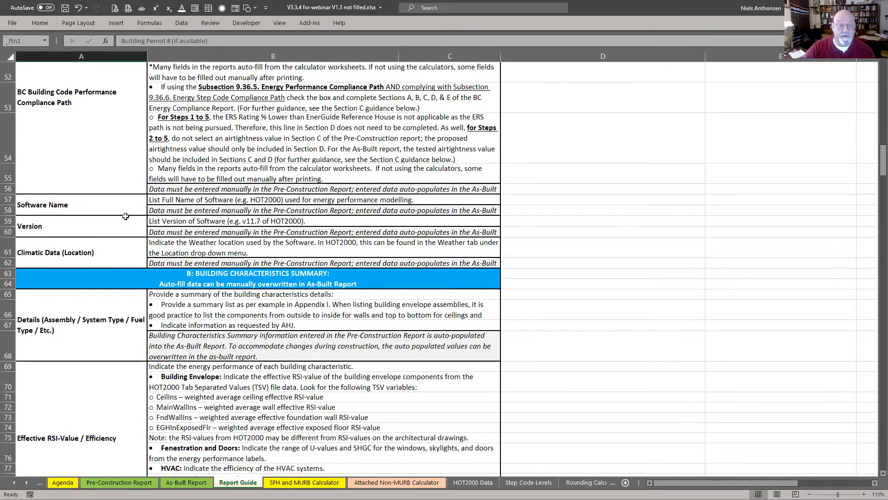
scroll(125, 216, down, 3)
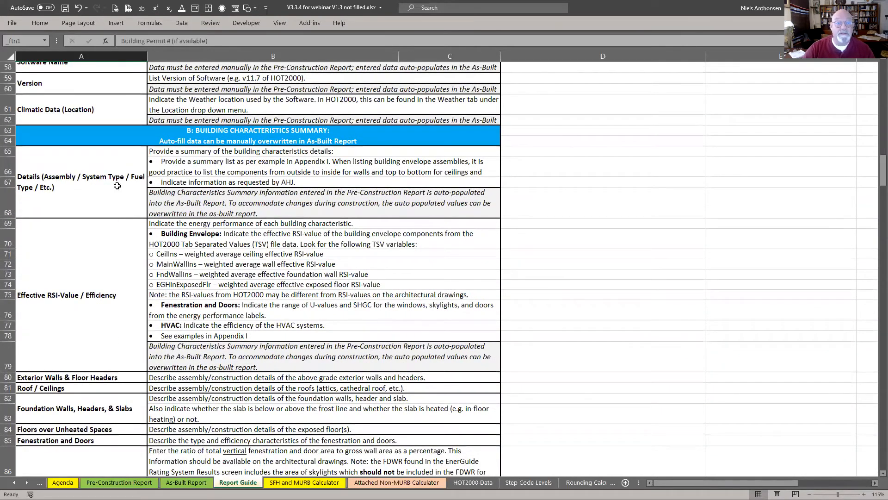
key(super+shift+s)
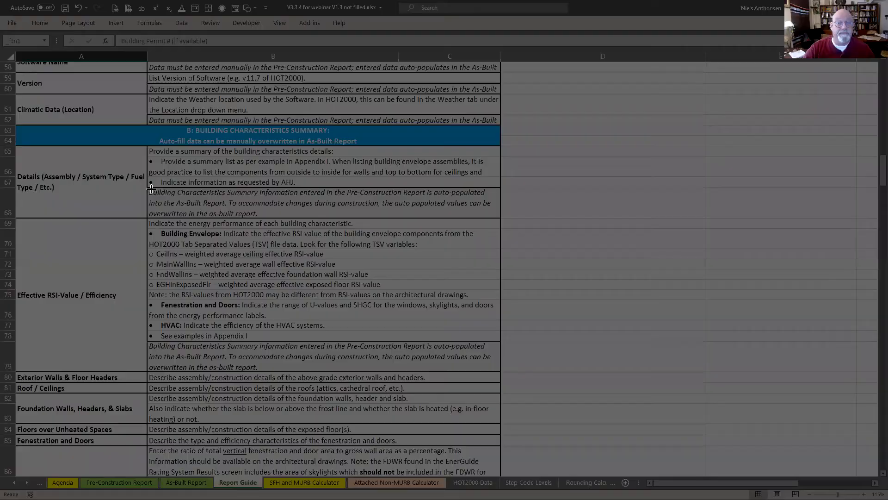
drag(132, 139, 544, 227)
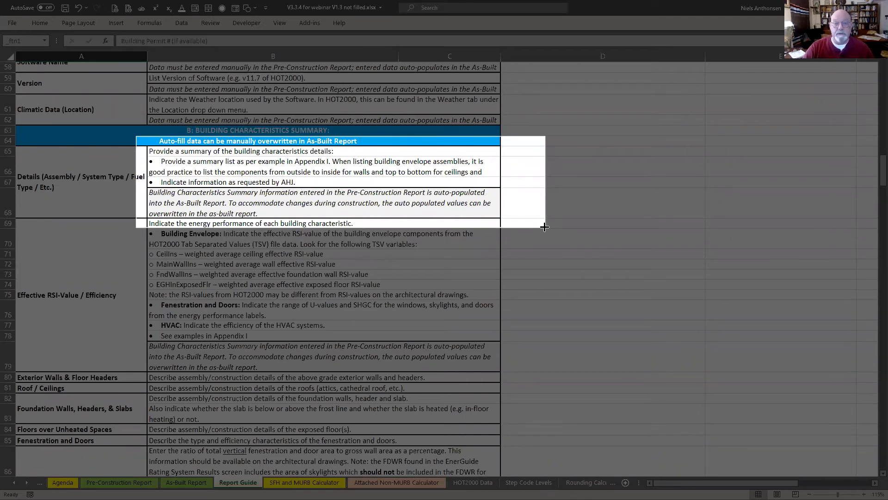
drag(543, 226, 542, 222)
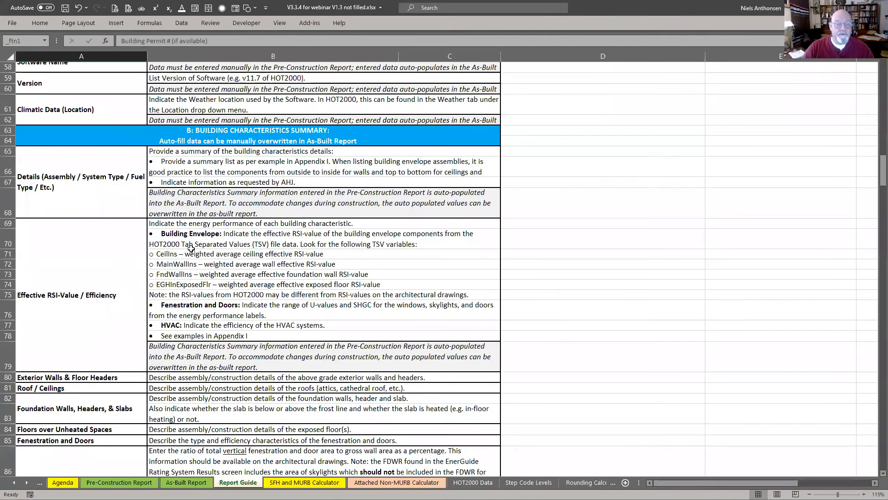
Step: Compare the Pre-Construction and As-Built Report sheets, and show section B: Building Characteristics Summary in the Pre-Construction Report
scroll(188, 265, down, 2)
scroll(189, 267, down, 3)
scroll(183, 271, up, 20)
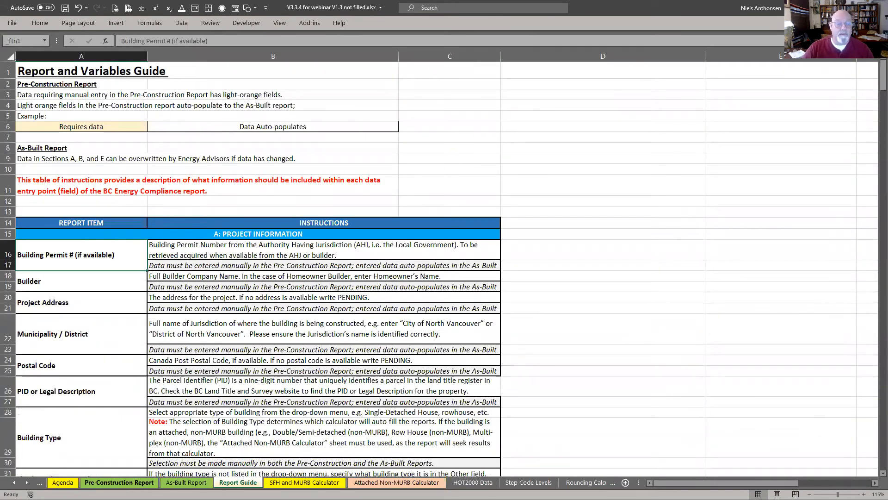
click(131, 485)
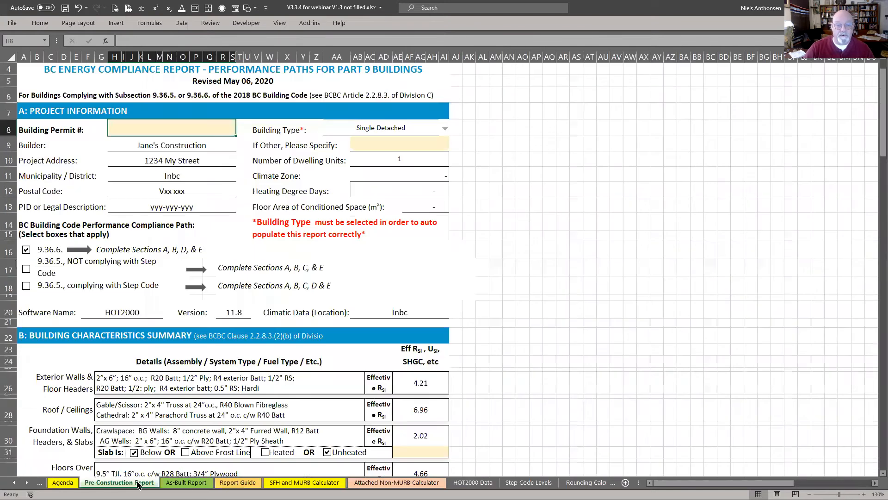
click(187, 483)
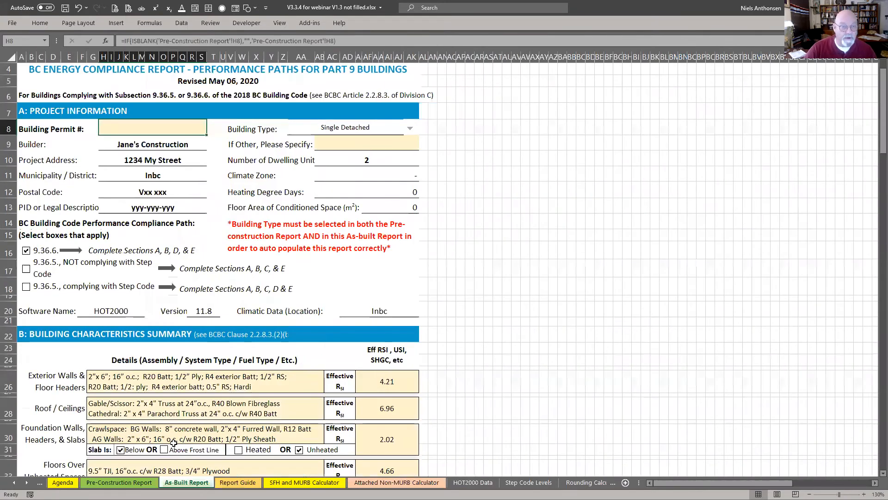
click(120, 482)
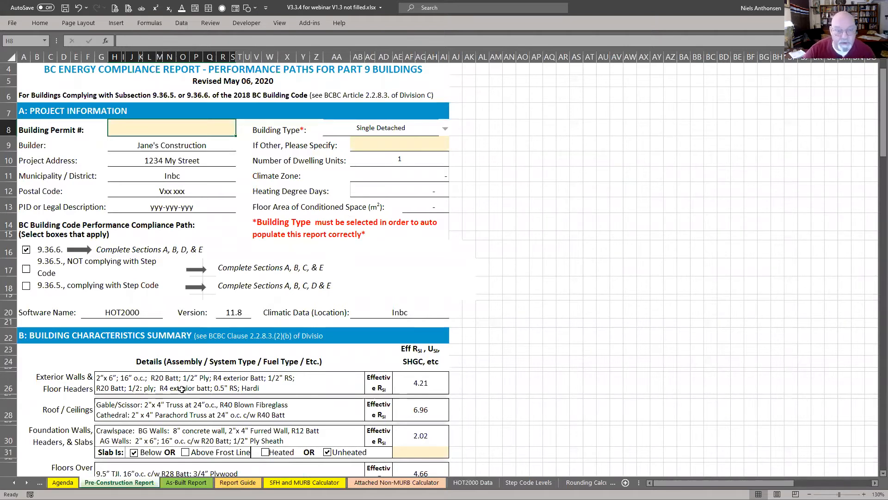
scroll(152, 212, down, 4)
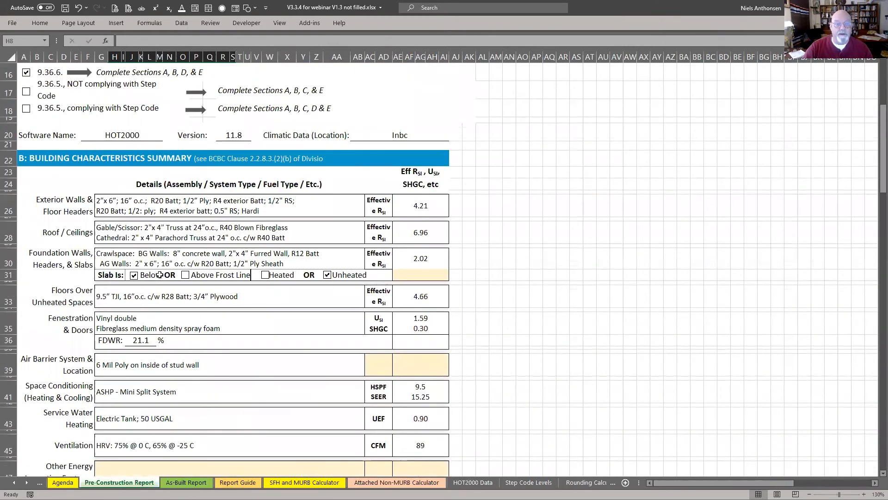
Step: Overwrite the Exterior Walls & Floor Headers details in the As-Built Report with ";dlvj;dgj;lvk"
click(162, 201)
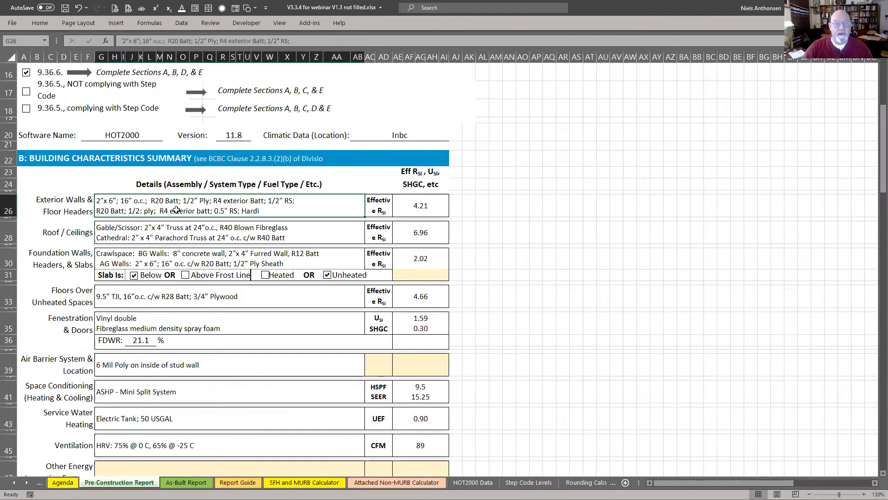
click(186, 482)
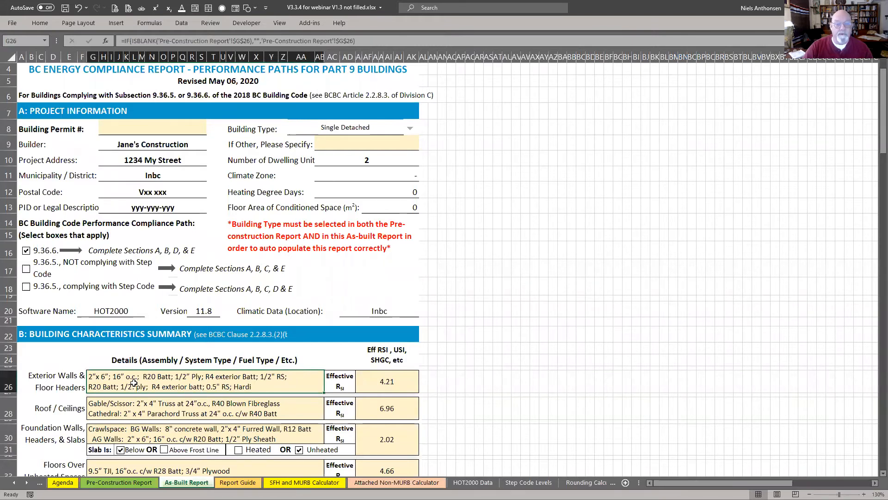
text(;dlvj;dgj;lvk)
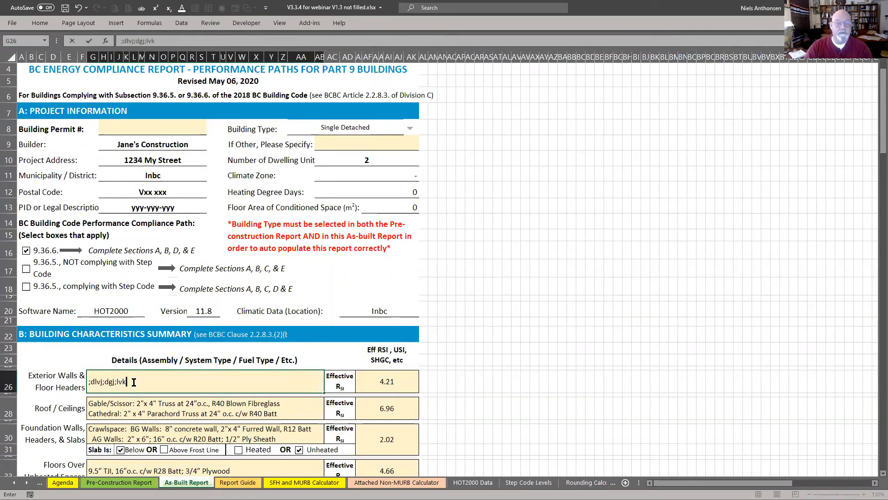
key(Return)
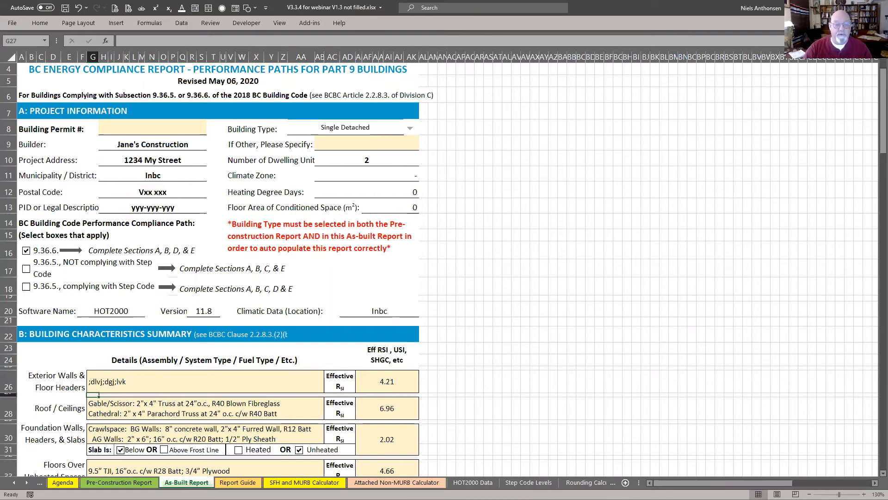
Step: Check the same entry in the Pre-Construction Report, and frame section B: Building Characteristics Summary with a temporary snip
click(127, 482)
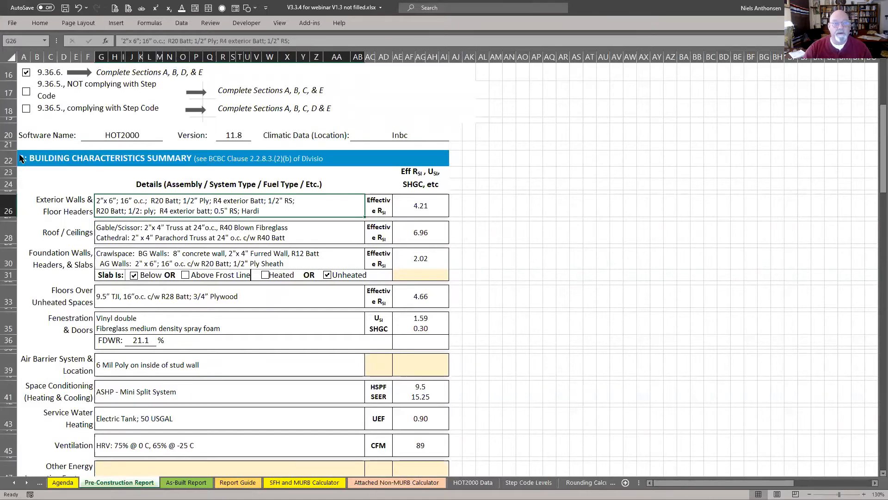
key(super+shift+s)
drag(13, 145, 479, 456)
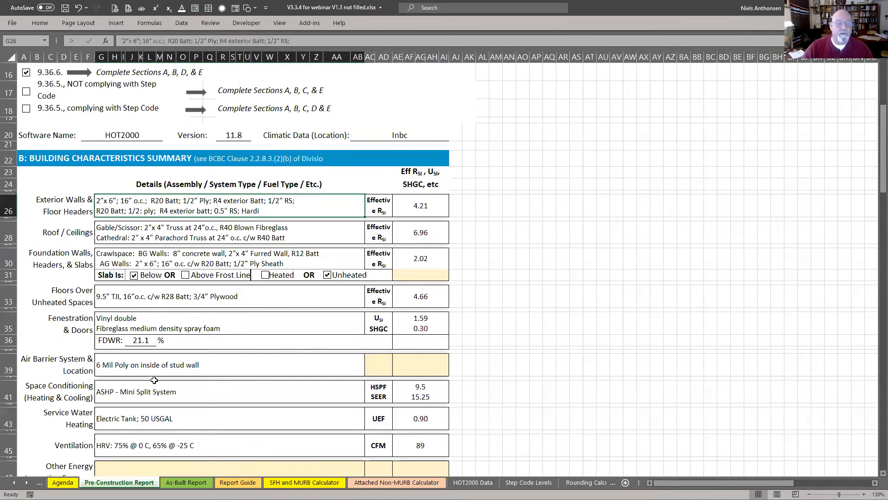
Step: Undo the test entry in the As-Built Report's Exterior Walls & Floor Headers details
click(186, 482)
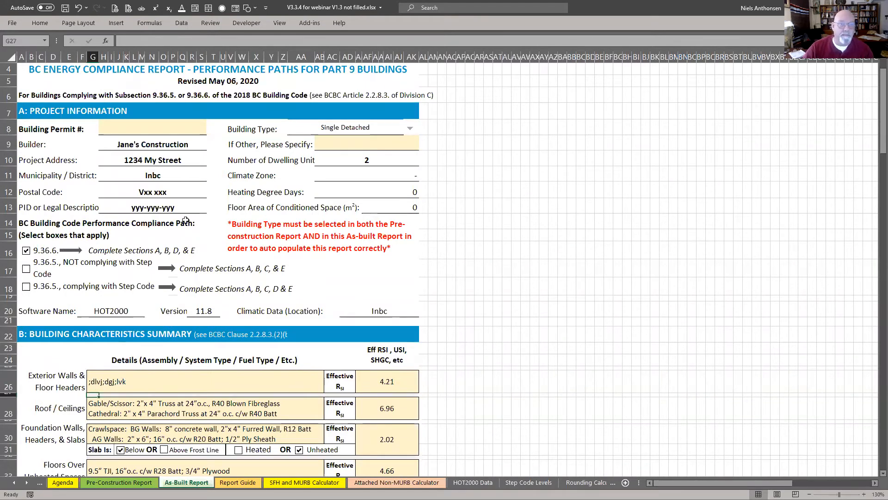
click(78, 9)
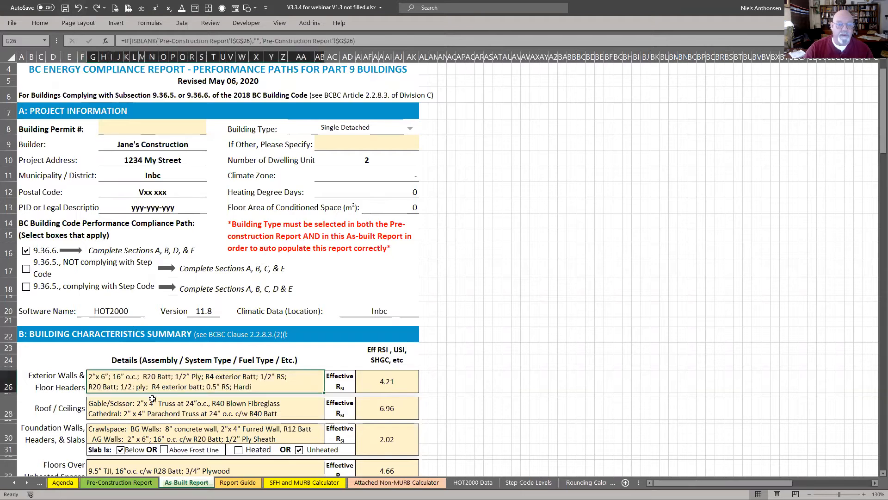
Step: Inspect the linked formulas in the As-Built Report's Roof / Ceilings, Foundation Walls and Project Information fields, through to Floor Area of Conditioned Space
click(121, 403)
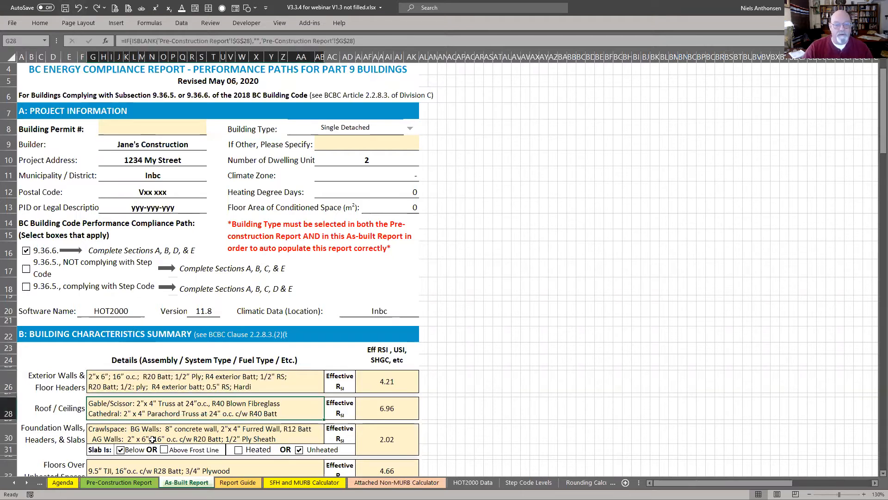
click(152, 438)
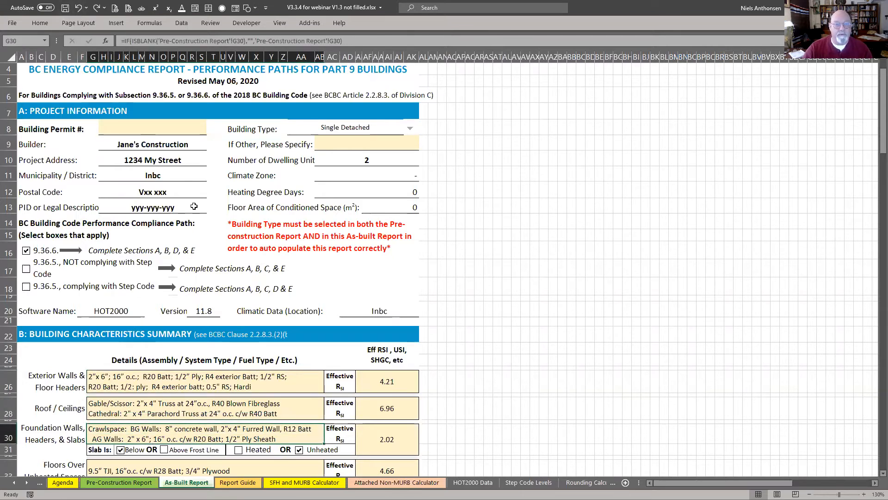
click(156, 149)
click(157, 157)
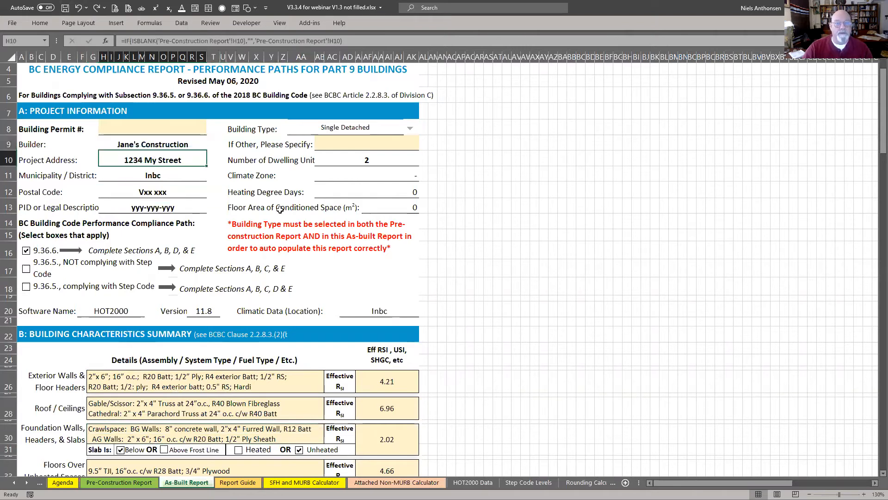
click(345, 161)
click(351, 176)
click(358, 191)
click(378, 207)
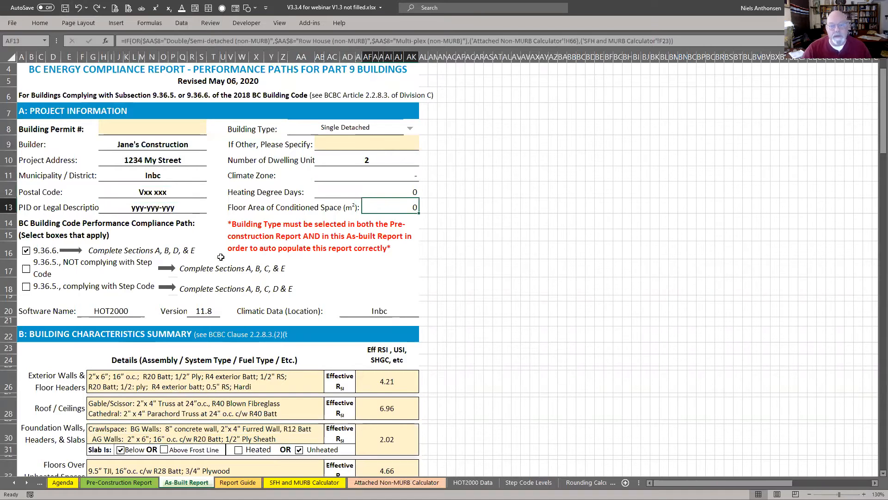
Step: Review the As-Built Report from section A: Project Information through section D: 9.36.6. Energy Step Code Compliance
scroll(512, 234, down, 9)
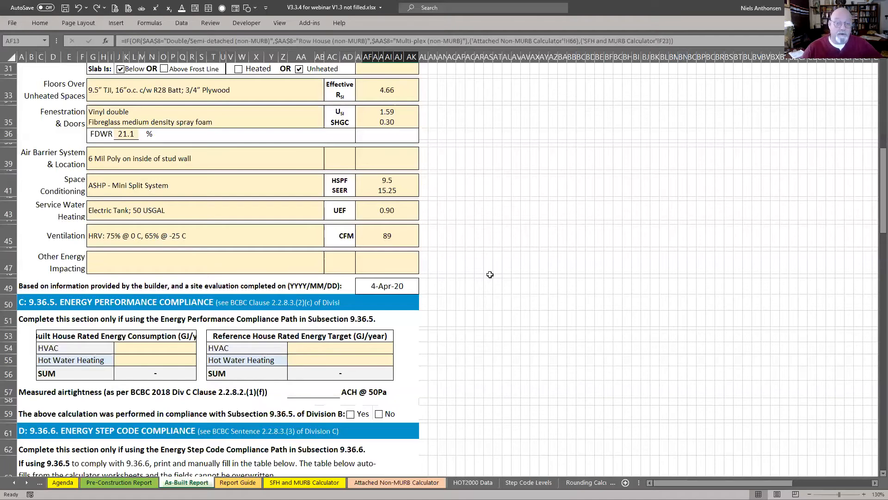
scroll(469, 289, down, 4)
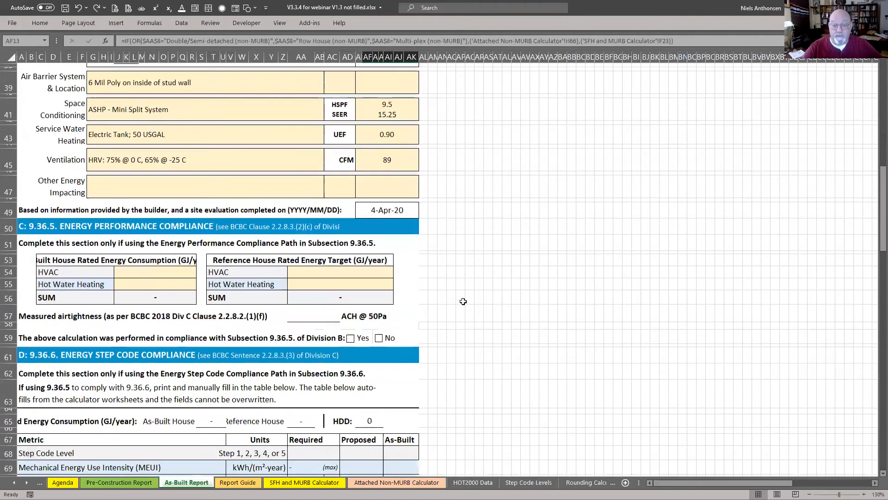
scroll(481, 342, up, 12)
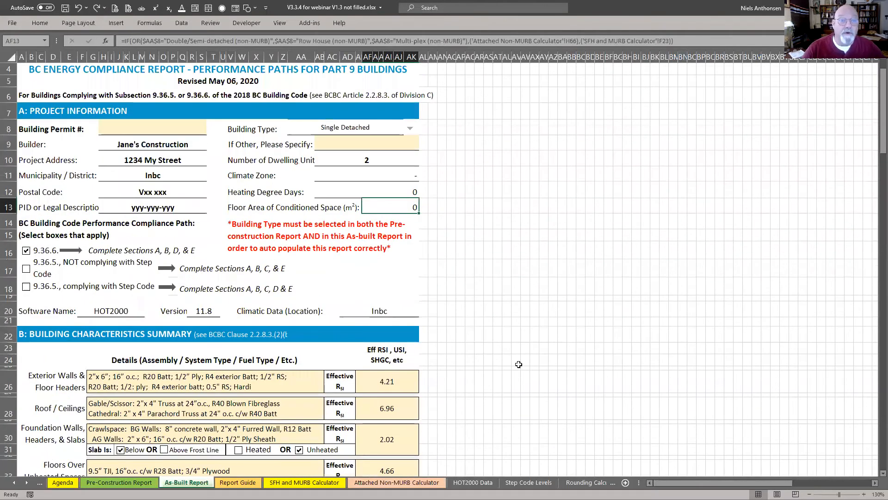
scroll(509, 361, down, 5)
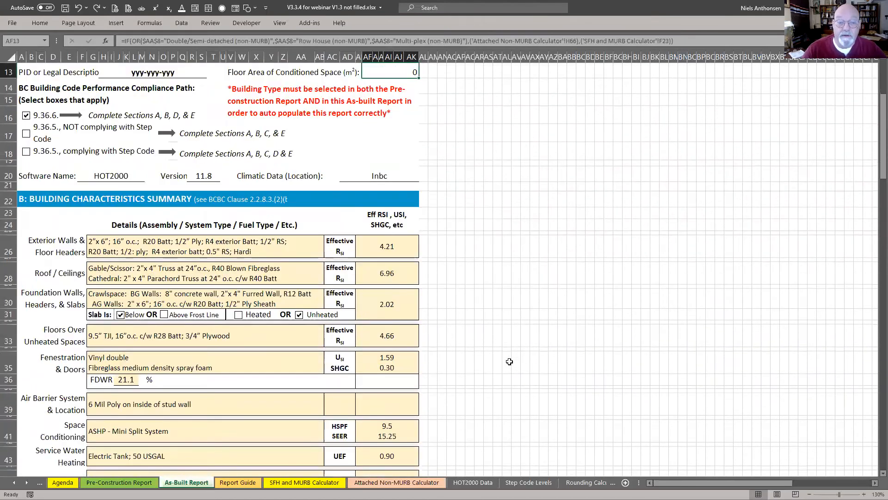
scroll(510, 365, down, 5)
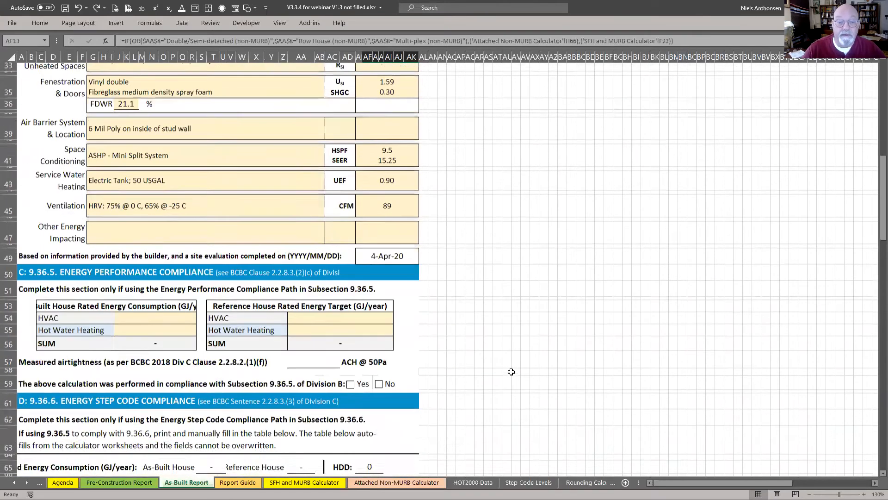
scroll(511, 372, down, 3)
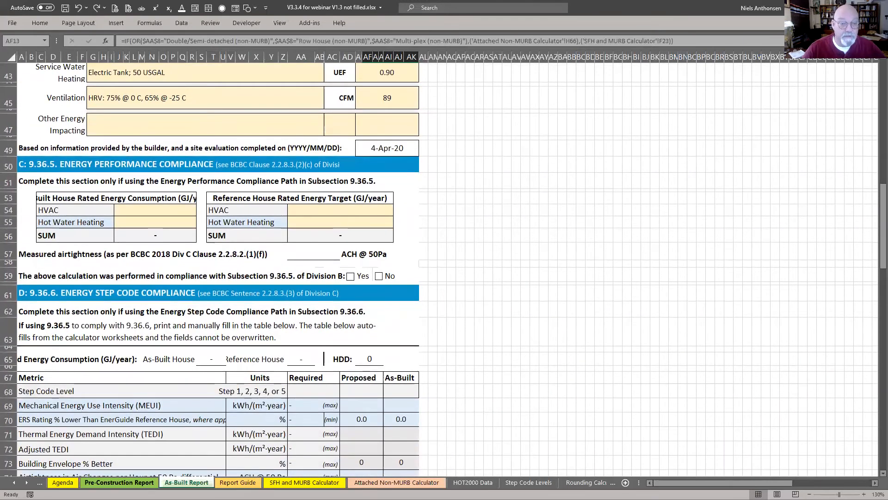
Step: Compare against the Pre-Construction Report, and examine the As-Built Report's sections B and C and the section D metrics table
click(119, 482)
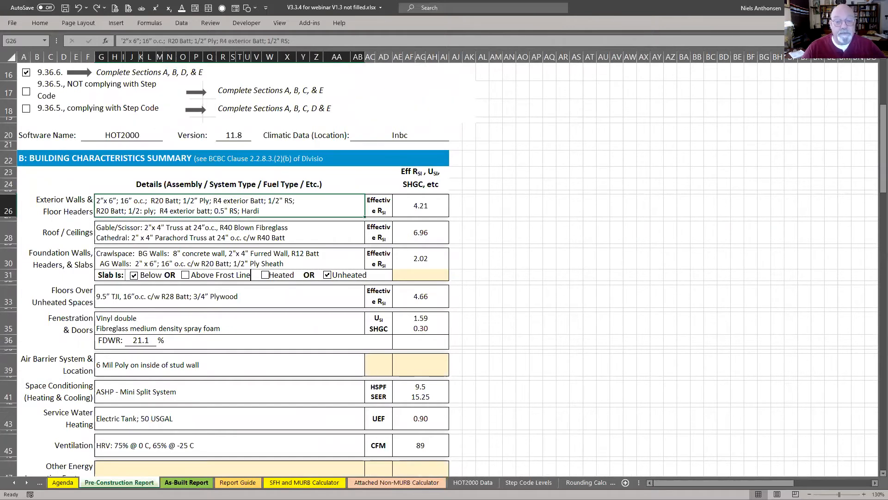
click(186, 482)
scroll(109, 265, up, 8)
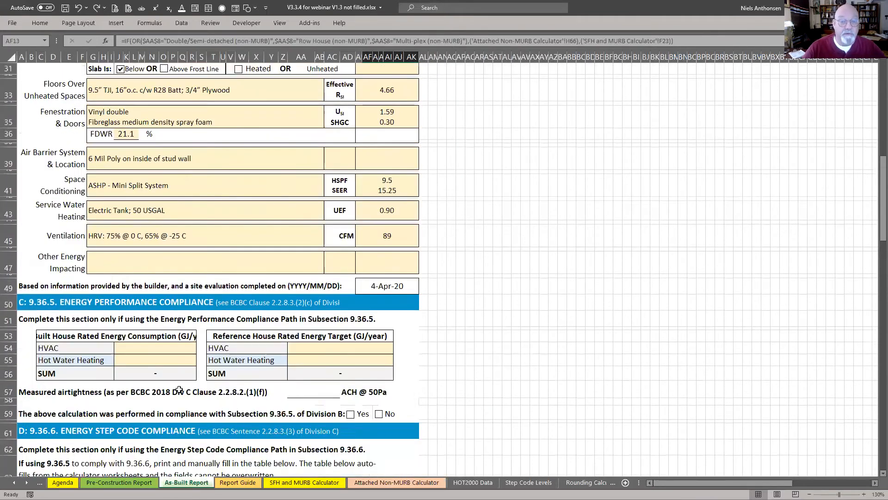
scroll(142, 324, down, 4)
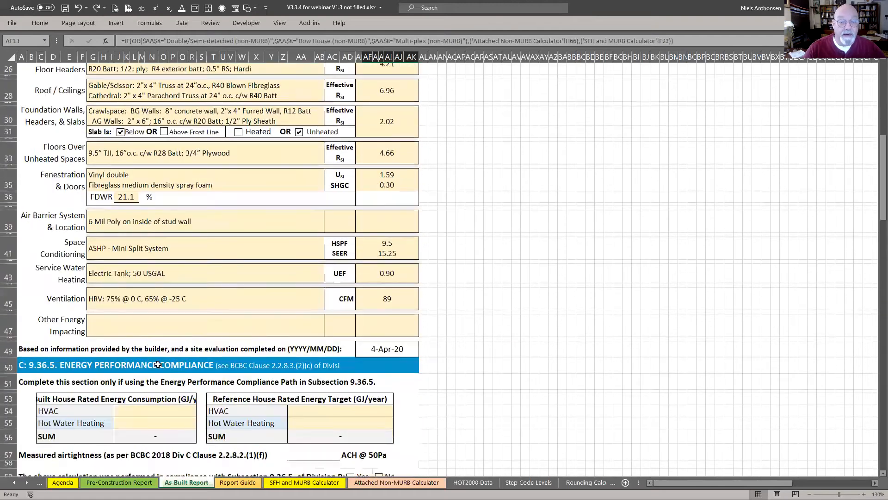
scroll(404, 423, down, 3)
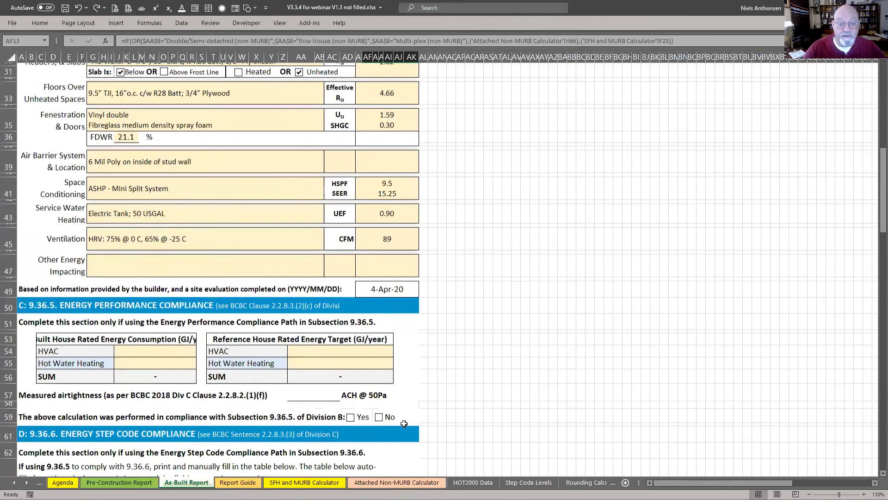
scroll(404, 424, down, 3)
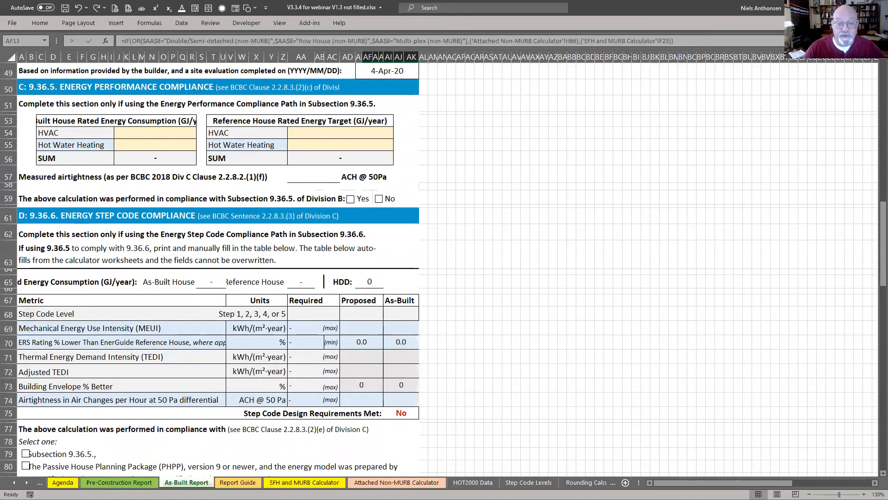
Step: View the SFH and MURB and the Attached Non-MURB calculators, and examine the lettered report excerpts in HOT2000 Data
click(304, 482)
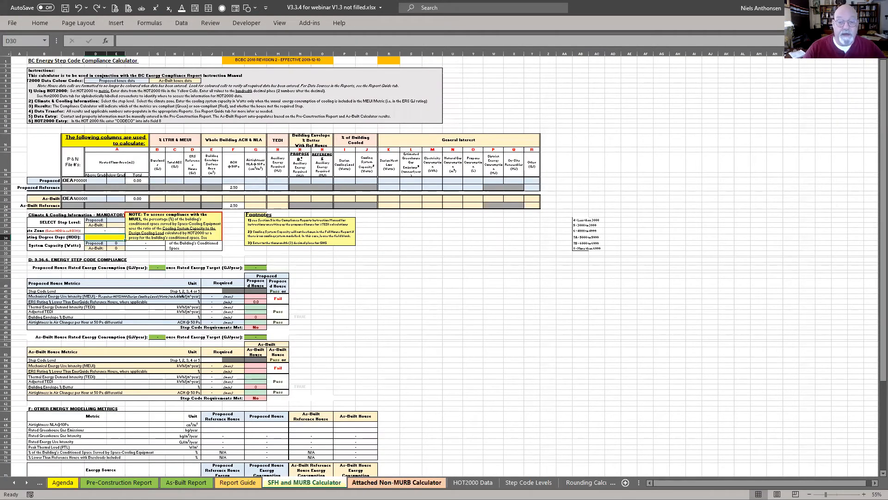
click(396, 481)
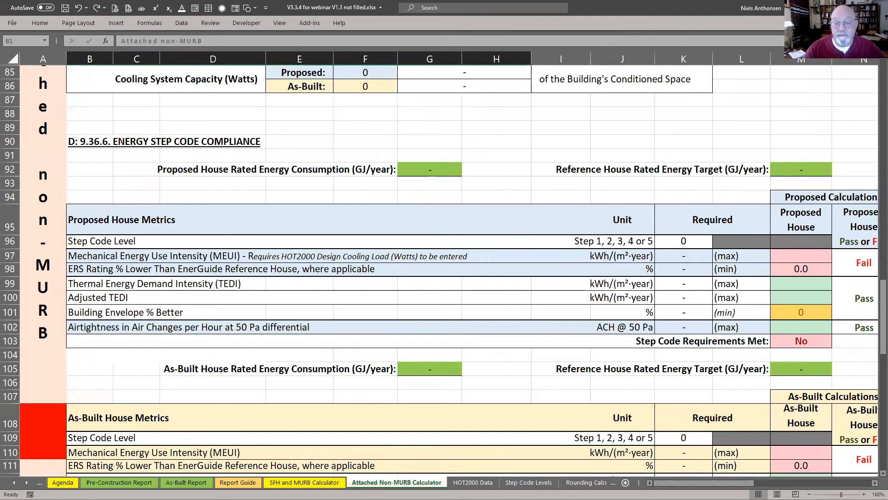
click(472, 482)
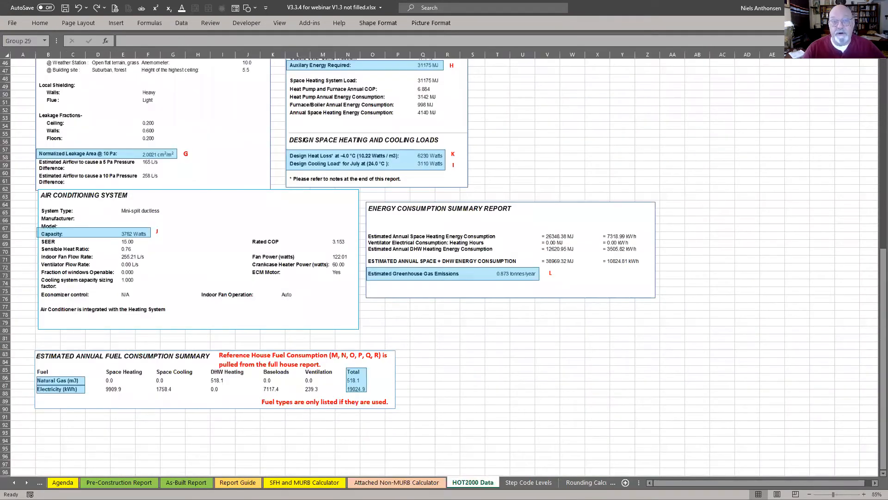
scroll(283, 407, up, 9)
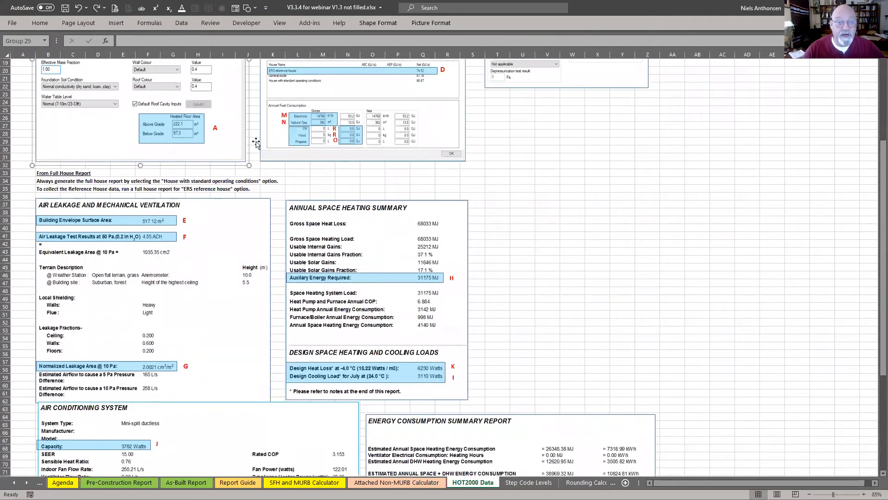
scroll(529, 472, down, 2)
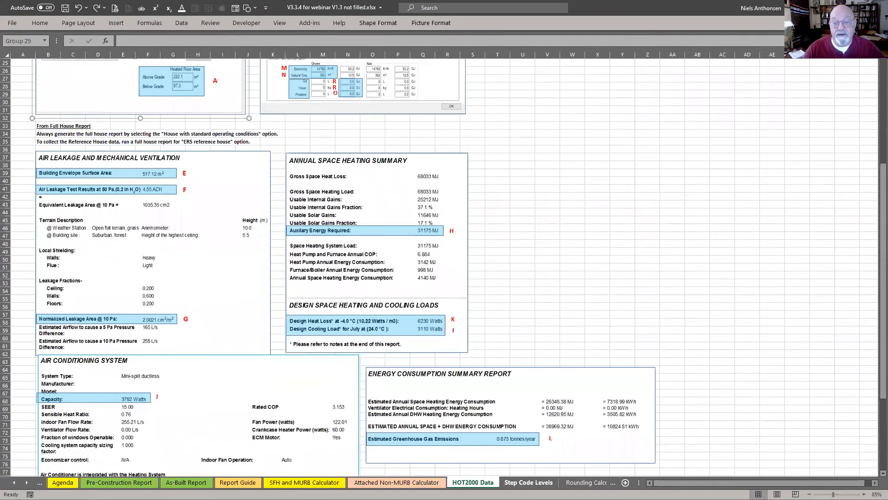
Step: Examine the Step Code Reference Charts and the reference table on the Step Code Levels sheet
click(529, 482)
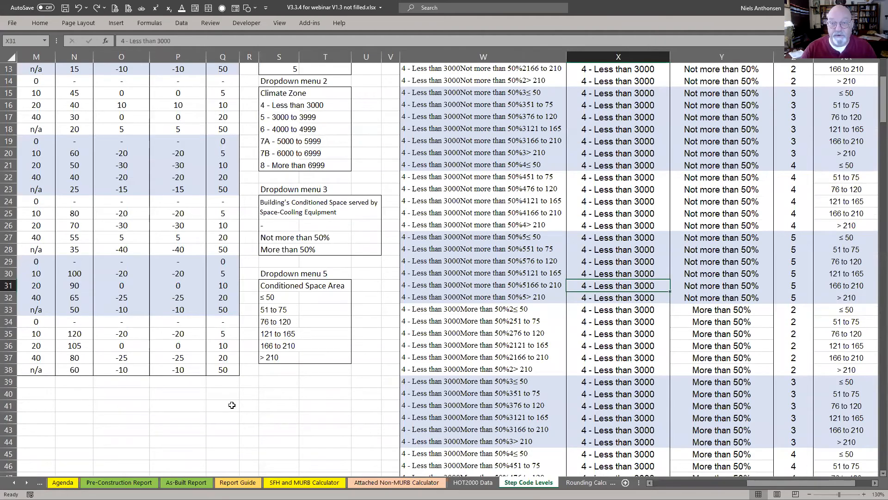
scroll(231, 405, down, 3)
scroll(242, 383, down, 2)
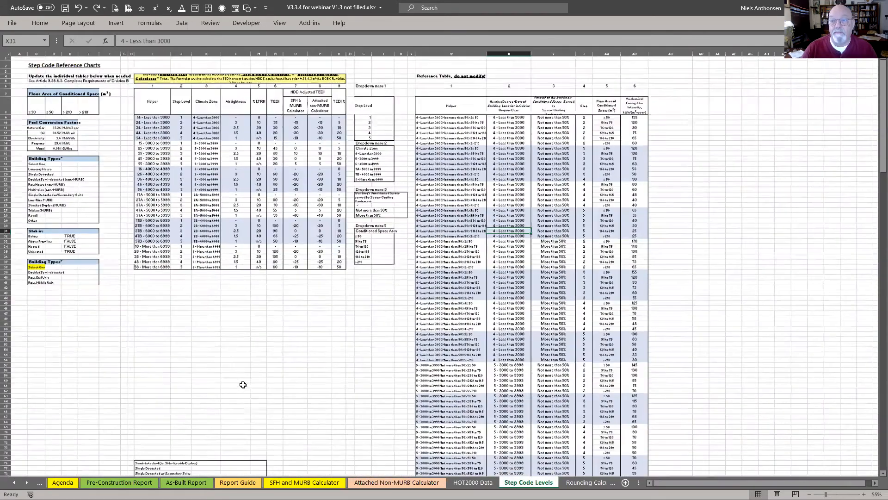
scroll(315, 361, down, 8)
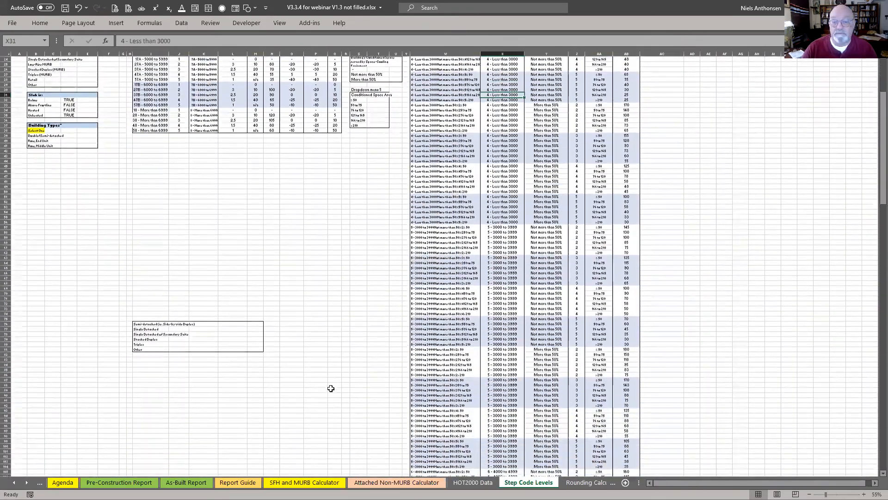
scroll(330, 387, up, 8)
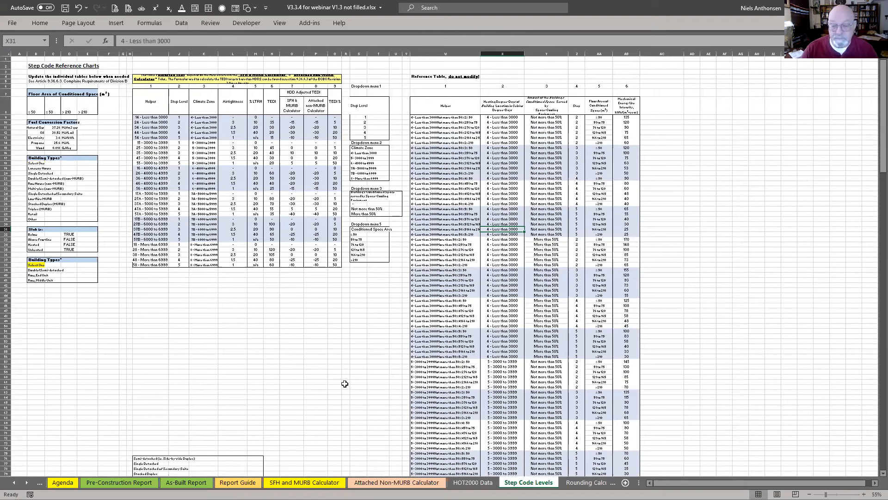
Step: View the Rounding Calculations notes, and return to the Pre-Construction Report with an empty cell beside the form selected
click(581, 483)
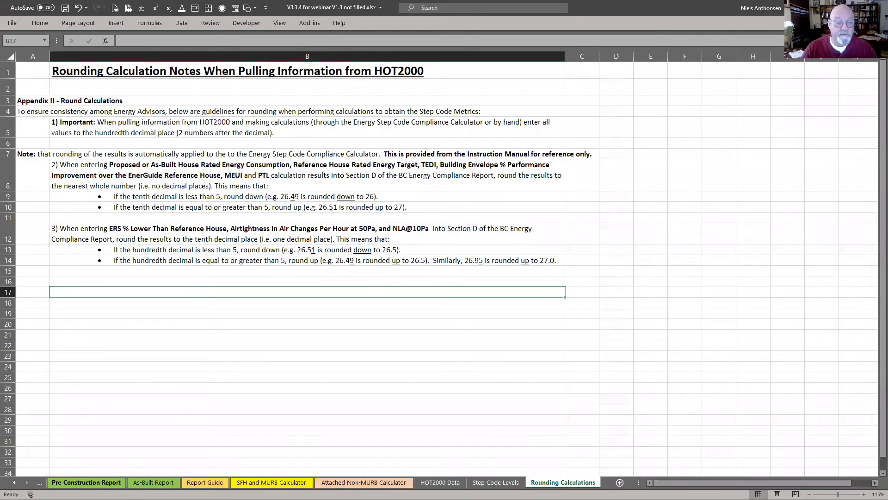
click(86, 483)
click(14, 483)
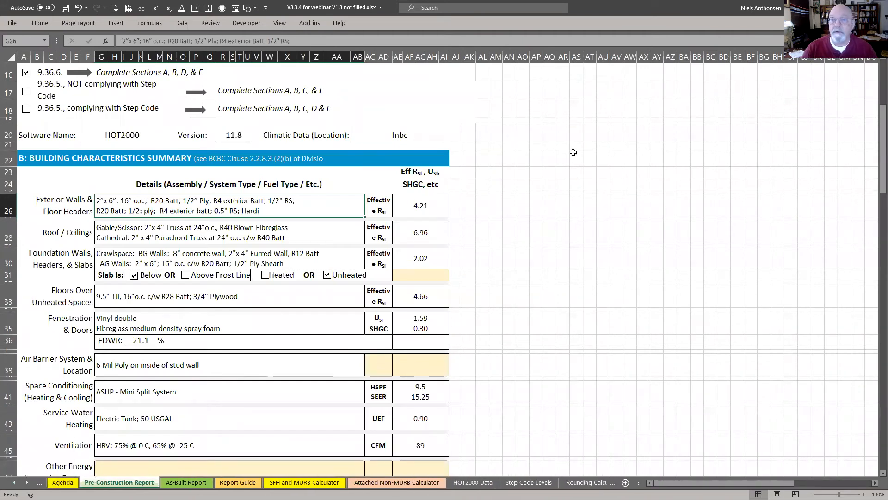
click(497, 91)
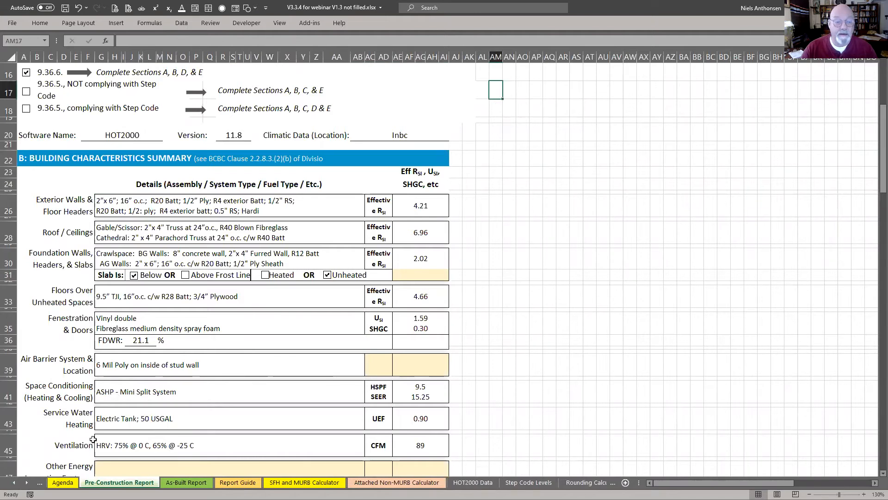
Step: On the Agenda sheet, collapse the Tab Overview section and expand section B, on modelling the H2k file for the "% BETRH" metric
click(62, 482)
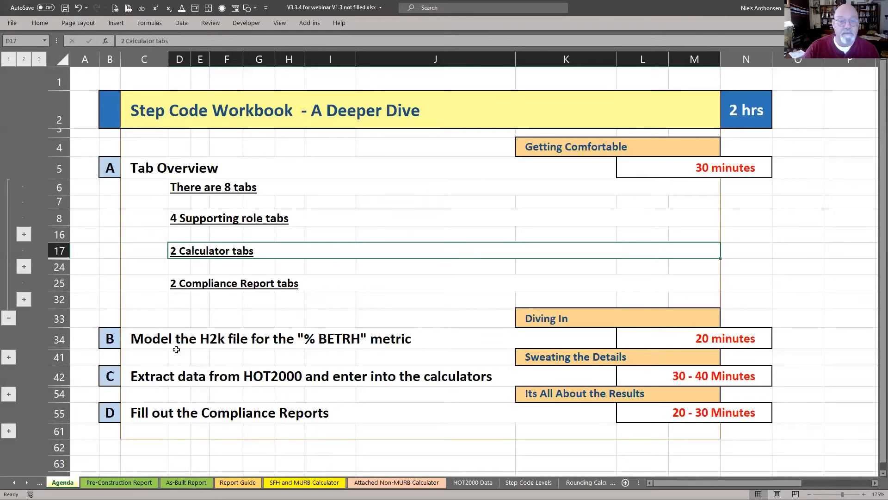
click(132, 341)
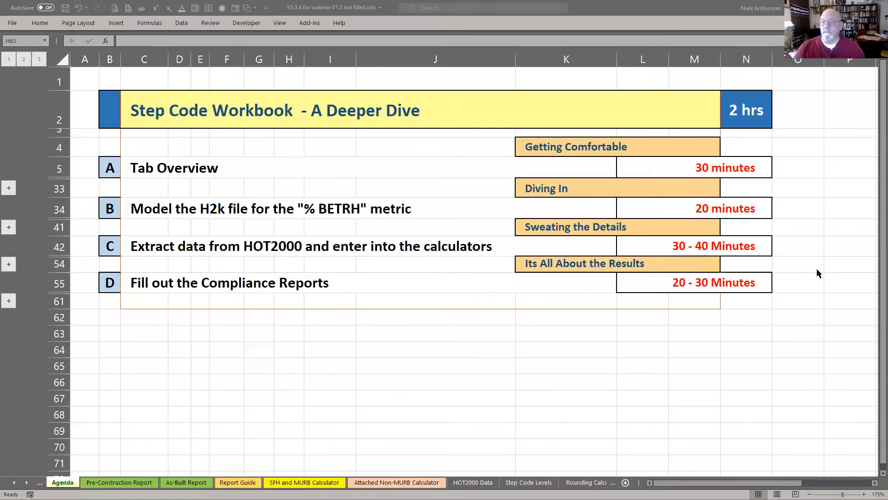
click(305, 343)
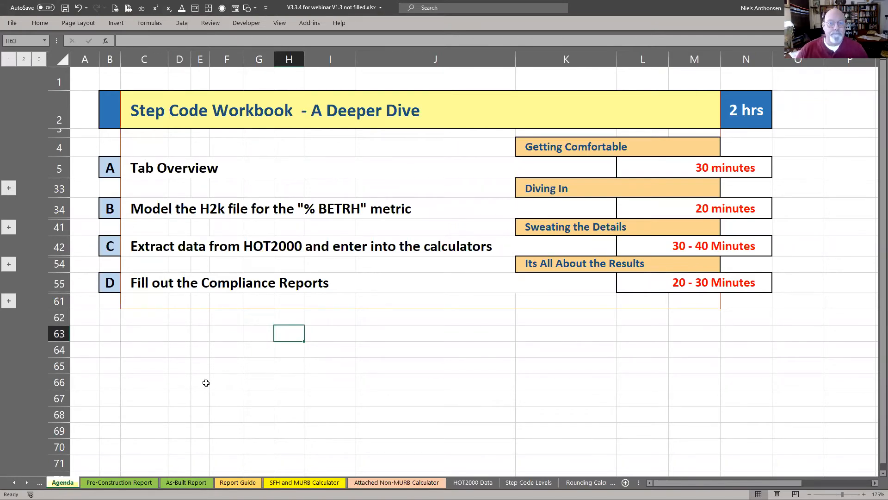
click(7, 228)
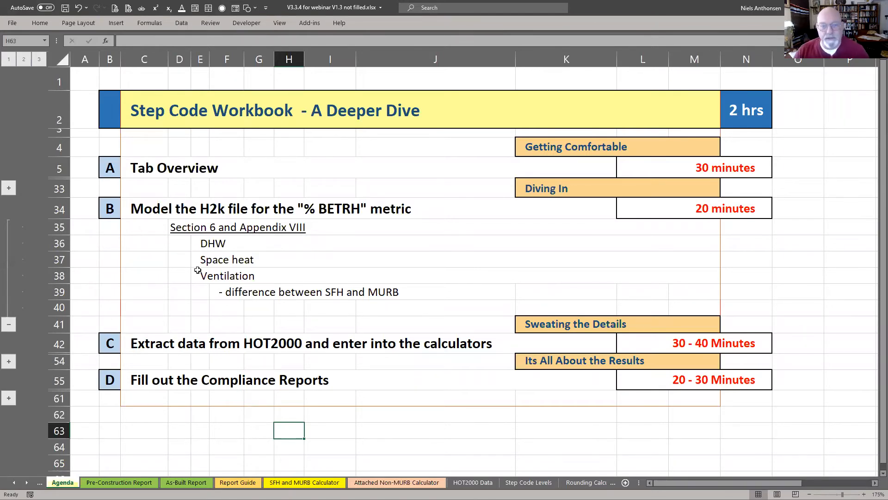
click(180, 243)
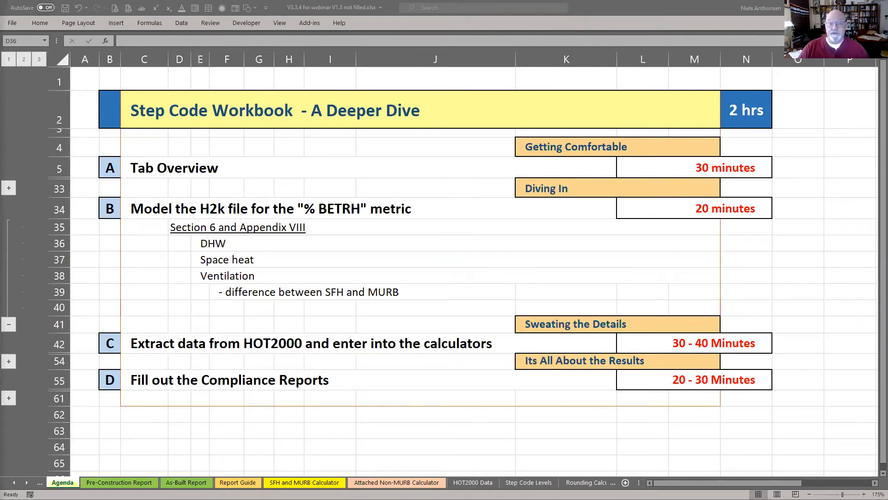
Step: Switch to the BC-SC-Manual-Rev-4.6.7 PDF in Bluebeam Revu and go to Appendix VIII from the manual's table of contents
key(alt+Tab)
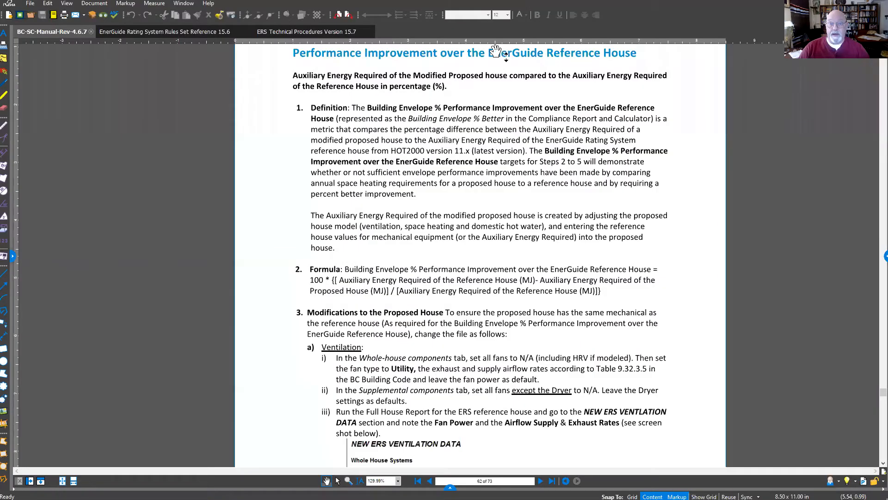
scroll(472, 256, up, 4)
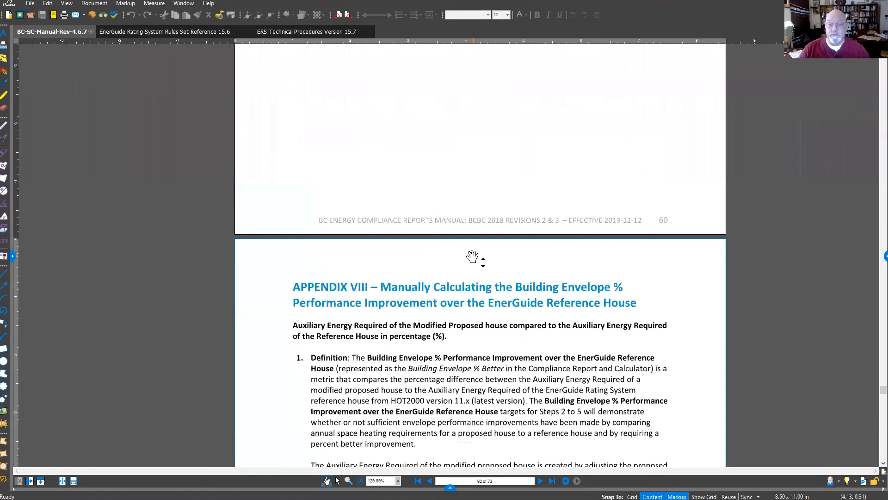
scroll(472, 256, down, 4)
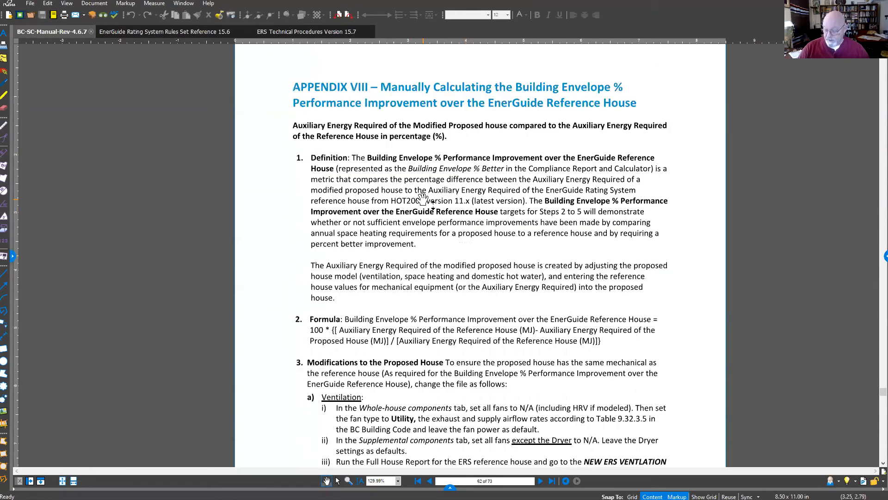
key(Home)
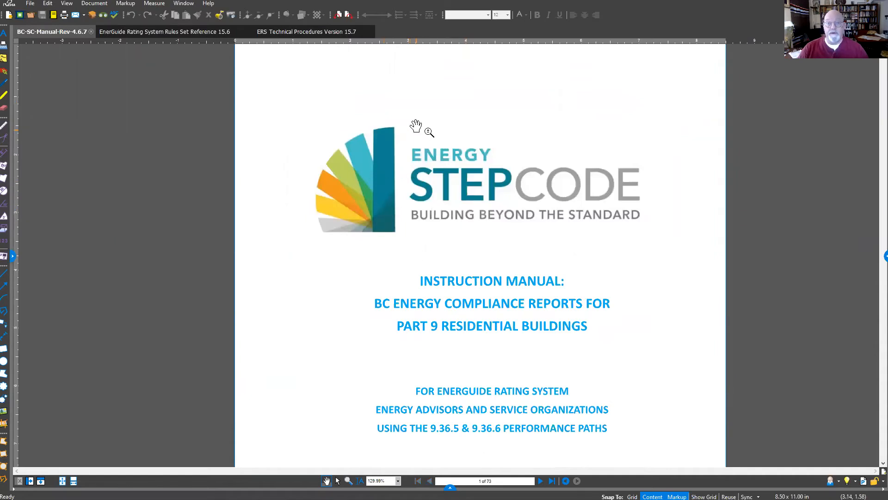
scroll(416, 129, down, 2)
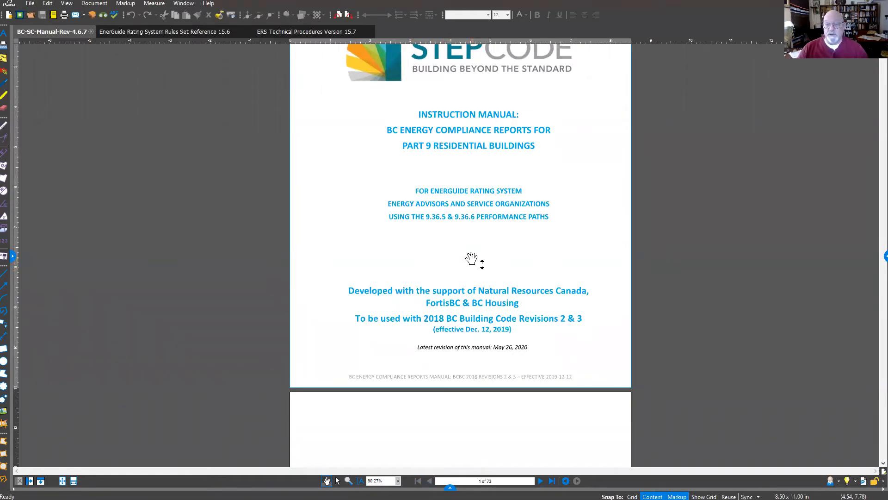
scroll(462, 262, down, 5)
scroll(462, 262, down, 10)
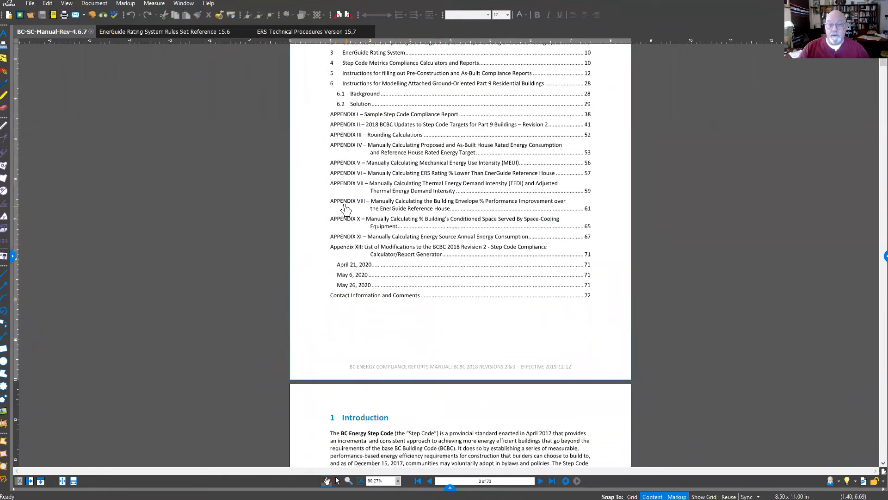
ctrl+scroll(407, 218, up, 2)
ctrl+scroll(407, 217, up, 3)
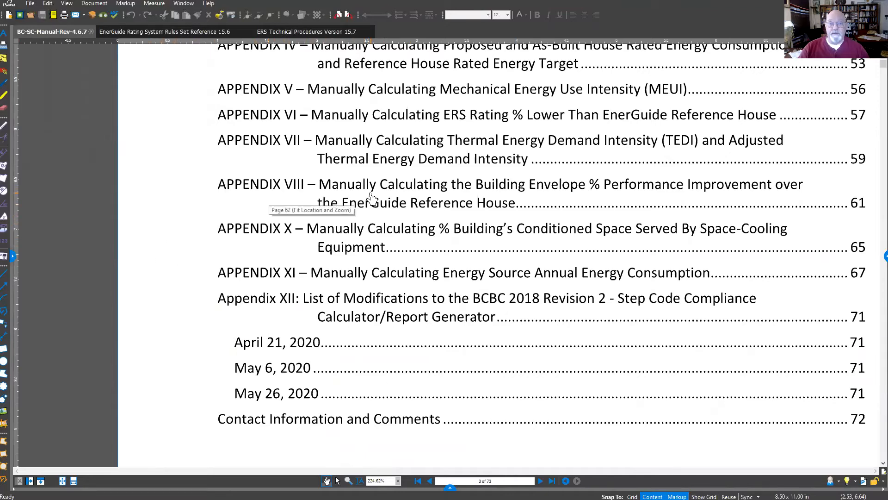
click(413, 192)
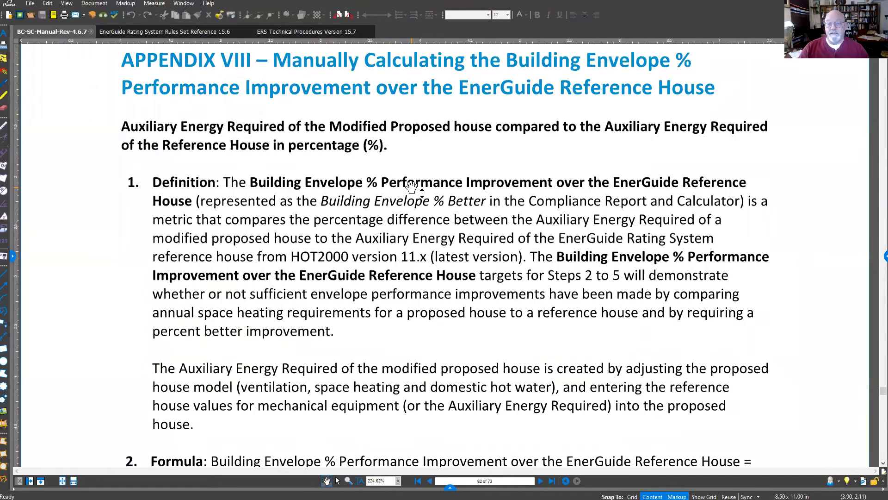
Step: Examine Appendix VIII's definition, formula and required ventilation, space heating and domestic hot water modifications to the proposed house
scroll(581, 202, down, 2)
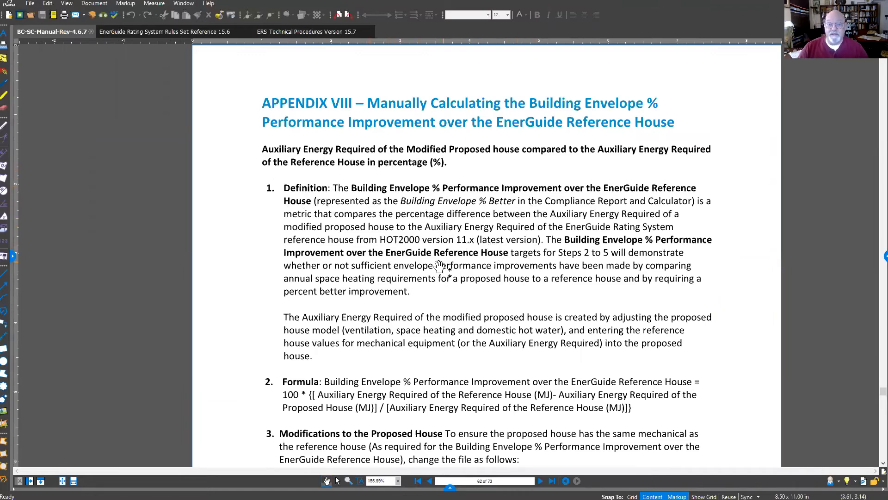
scroll(439, 268, down, 3)
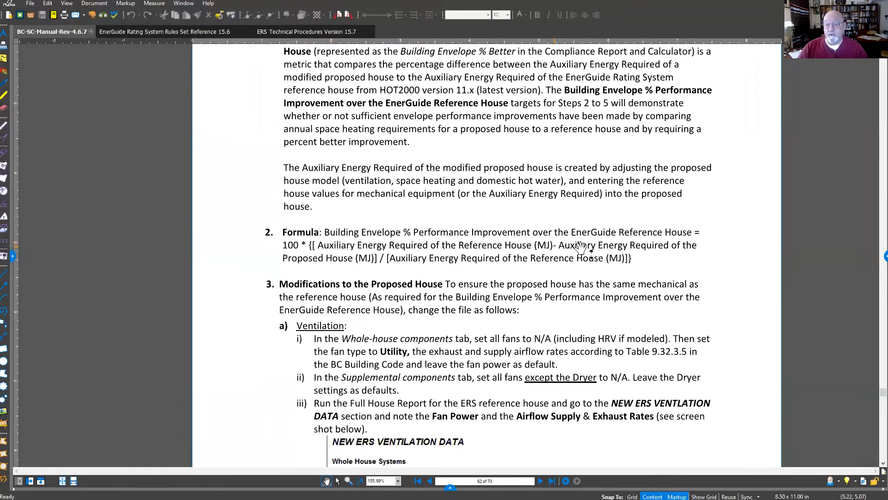
scroll(256, 295, down, 2)
scroll(255, 295, down, 2)
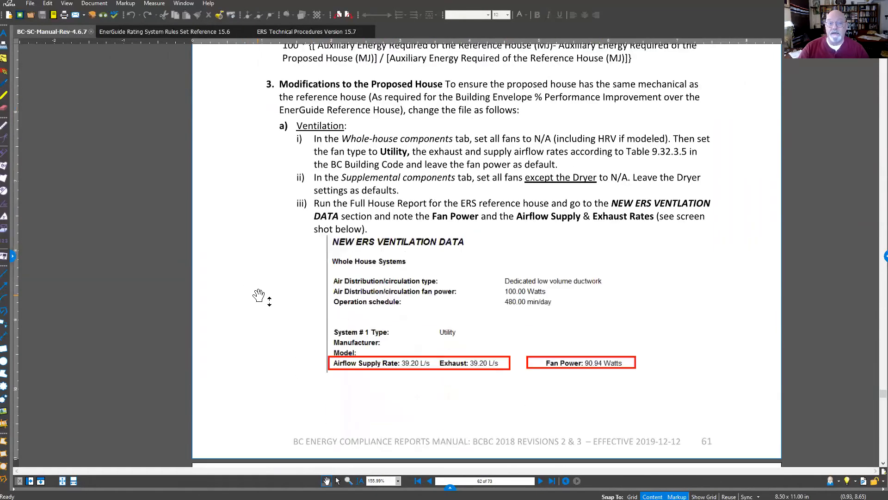
drag(240, 152, 240, 149)
key(super+shift+s)
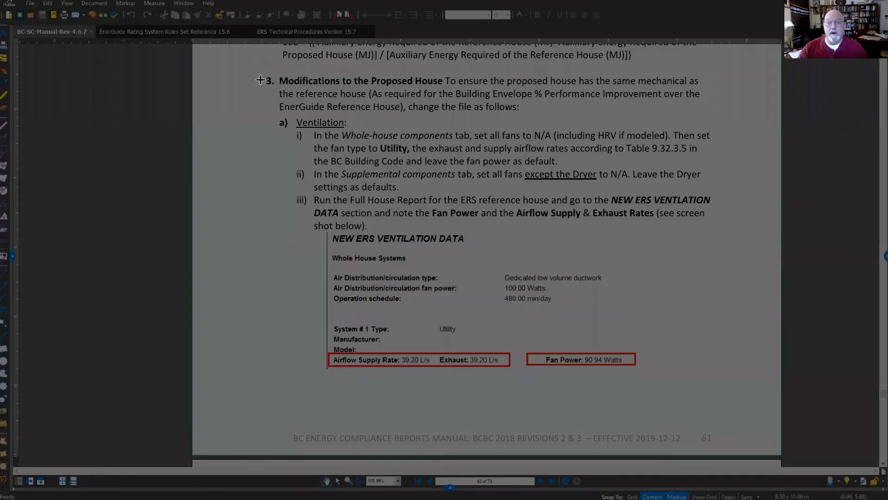
drag(258, 73, 470, 91)
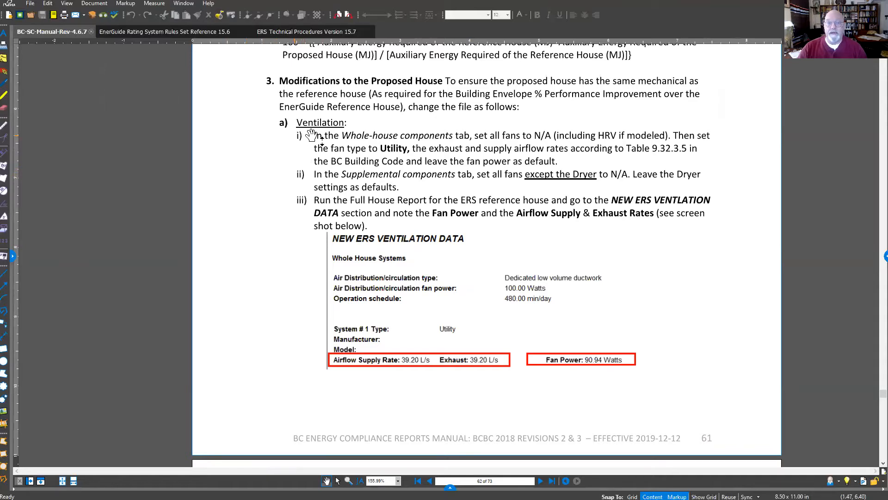
scroll(286, 242, down, 5)
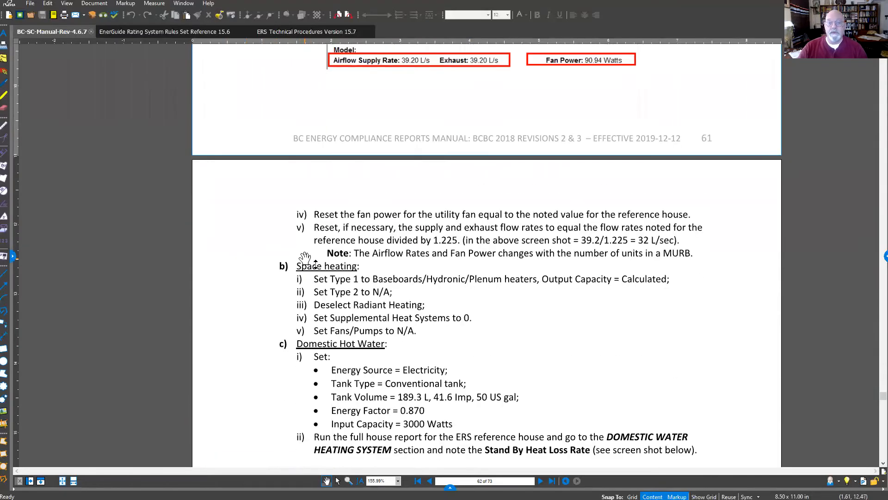
scroll(252, 318, down, 3)
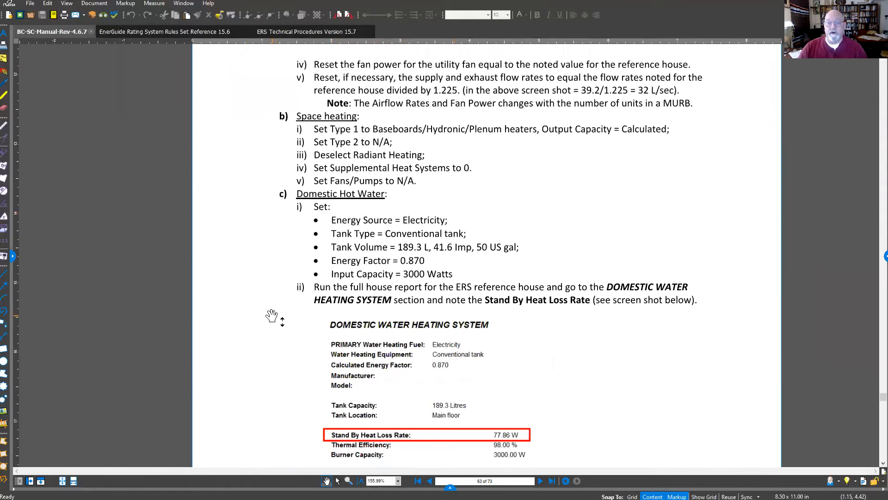
scroll(274, 314, down, 2)
scroll(280, 315, up, 10)
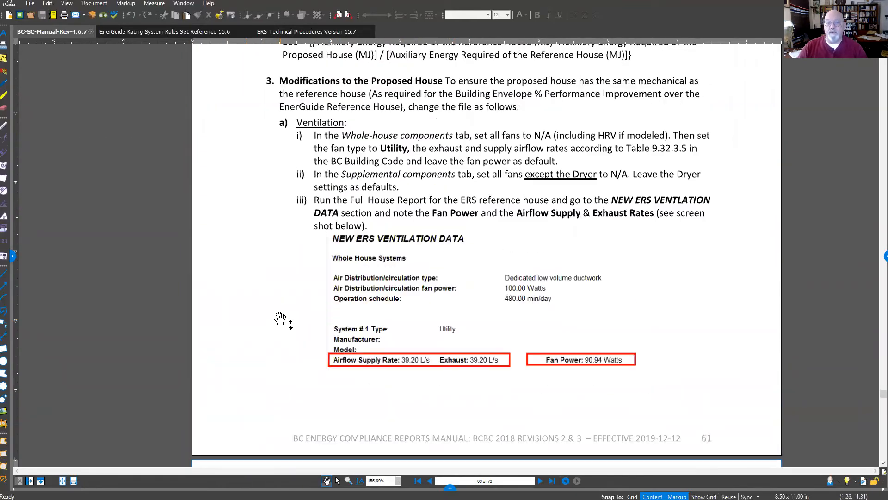
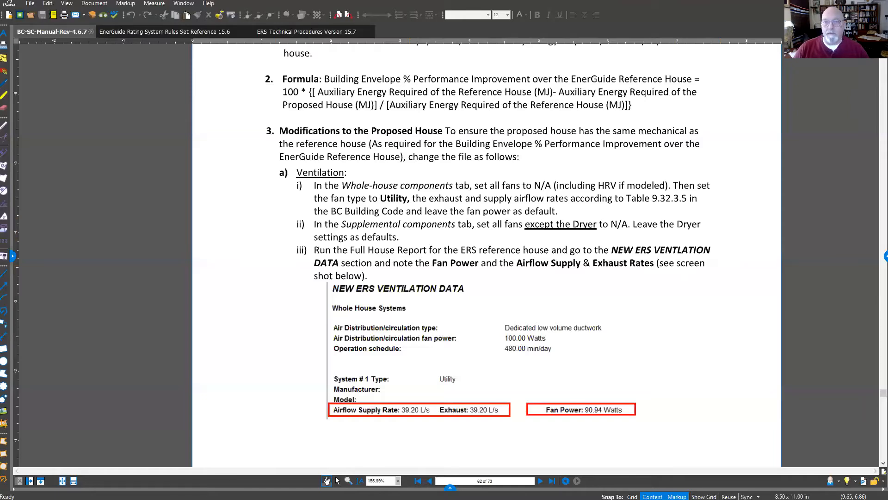
Step: Switch to Total Commander, enlarge the SFH-WO 0386 file listing to view its HOT2000 files, and minimize the window
key(alt+Tab)
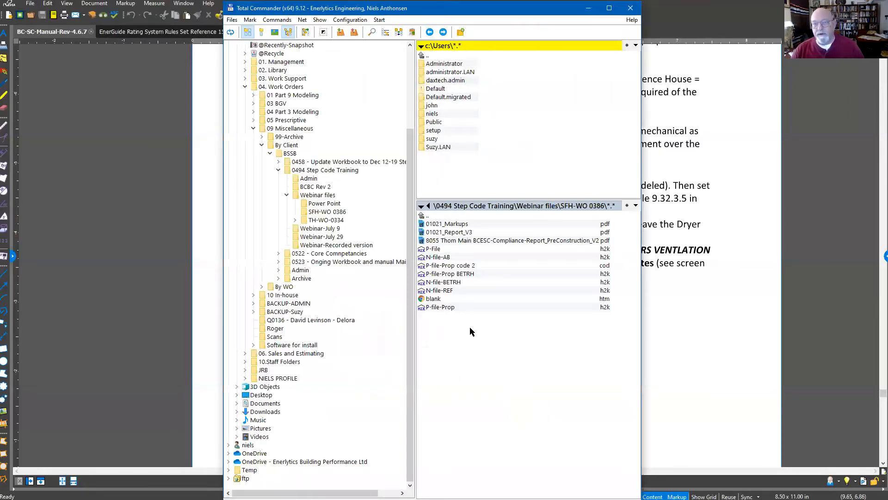
drag(482, 199, 498, 59)
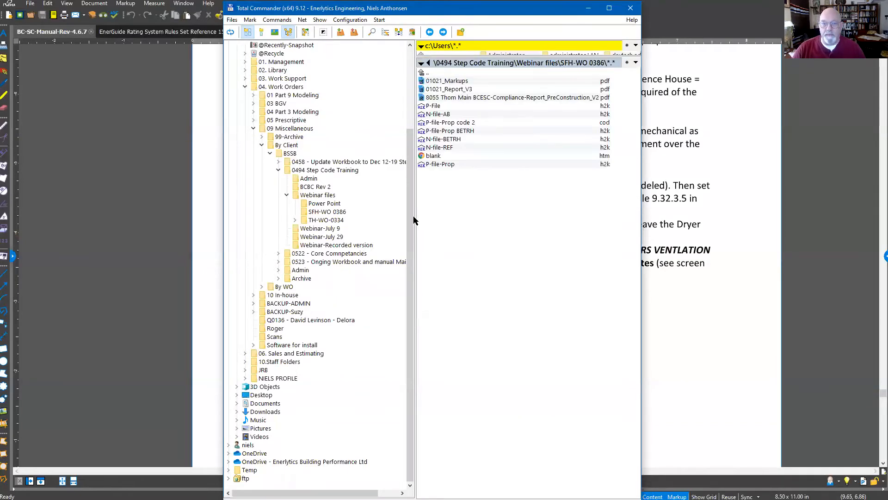
drag(414, 215, 230, 193)
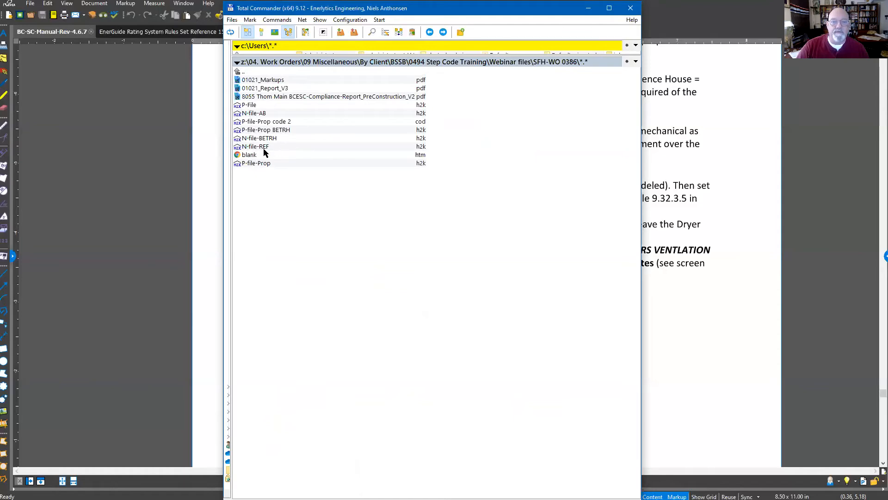
click(278, 202)
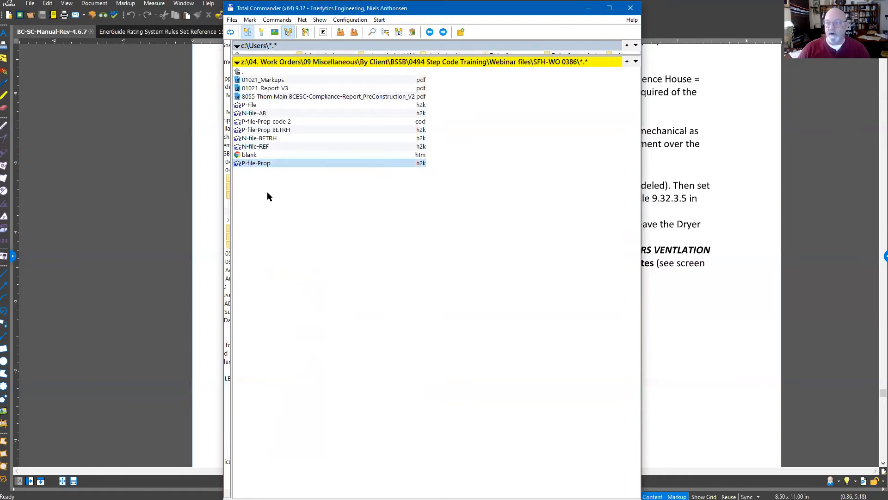
click(255, 123)
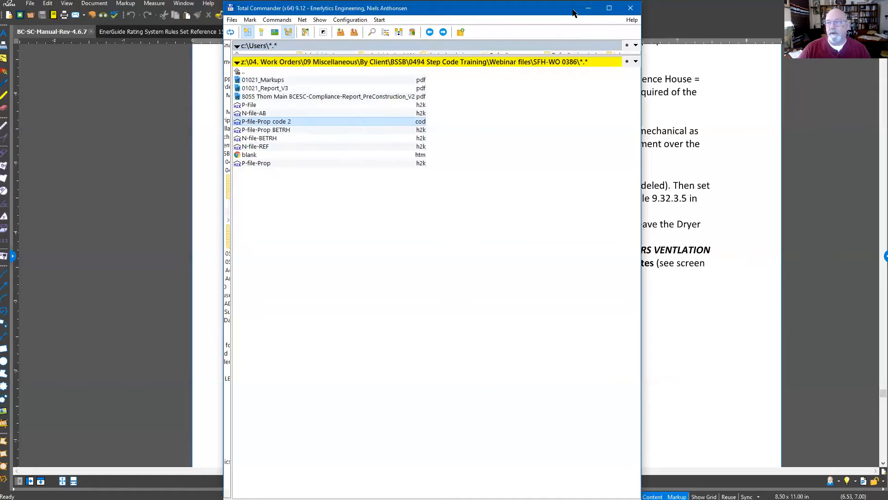
click(588, 8)
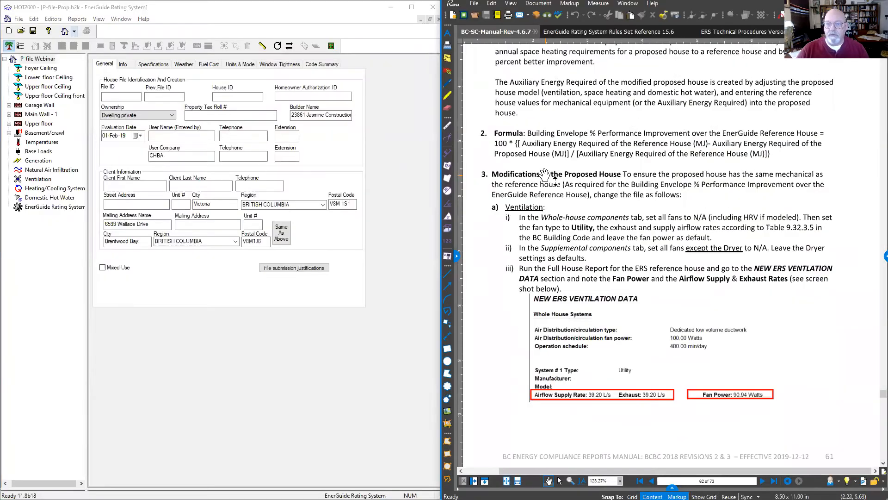
Step: Review Appendix VIII's modifications to the proposed house, and show the Ventilation inputs of P-file-Prop in HOT2000
scroll(545, 175, down, 5)
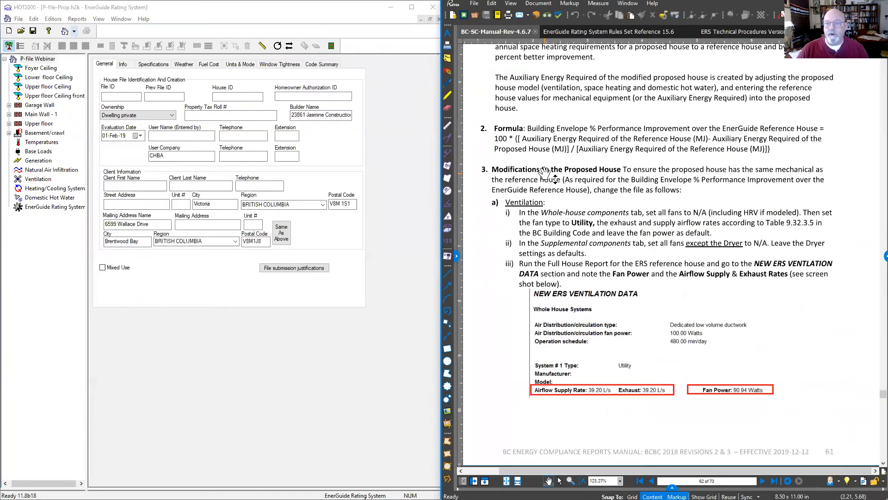
scroll(544, 175, down, 5)
scroll(549, 160, up, 5)
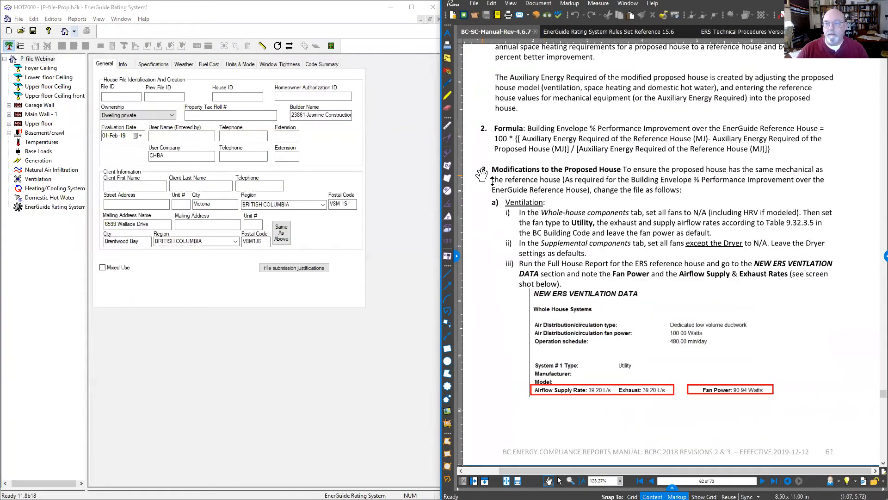
scroll(620, 211, up, 3)
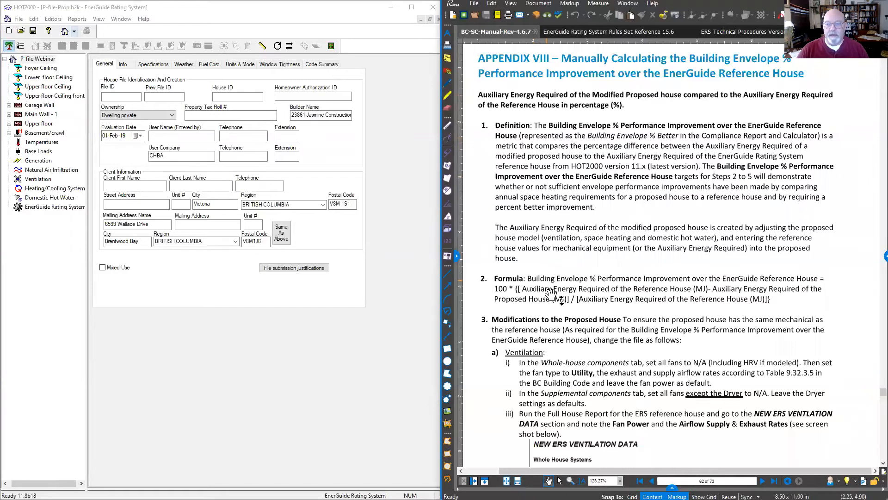
scroll(571, 257, down, 3)
scroll(571, 257, down, 3)
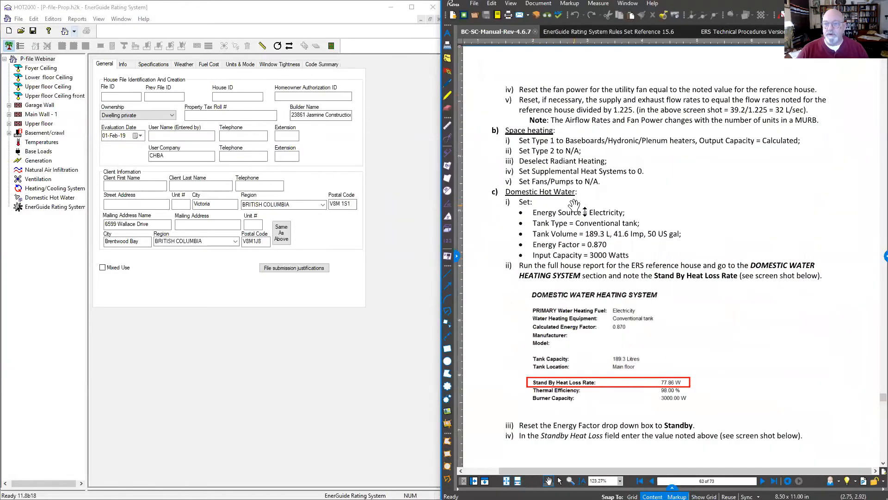
scroll(566, 204, up, 3)
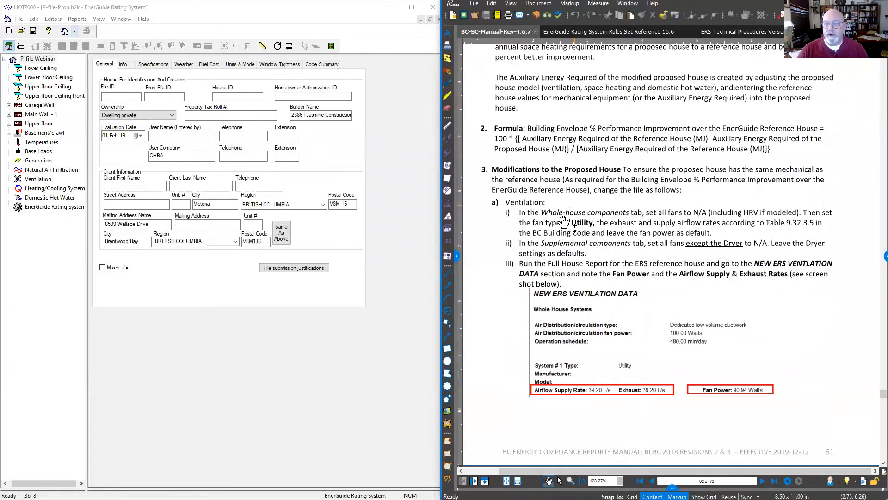
click(162, 278)
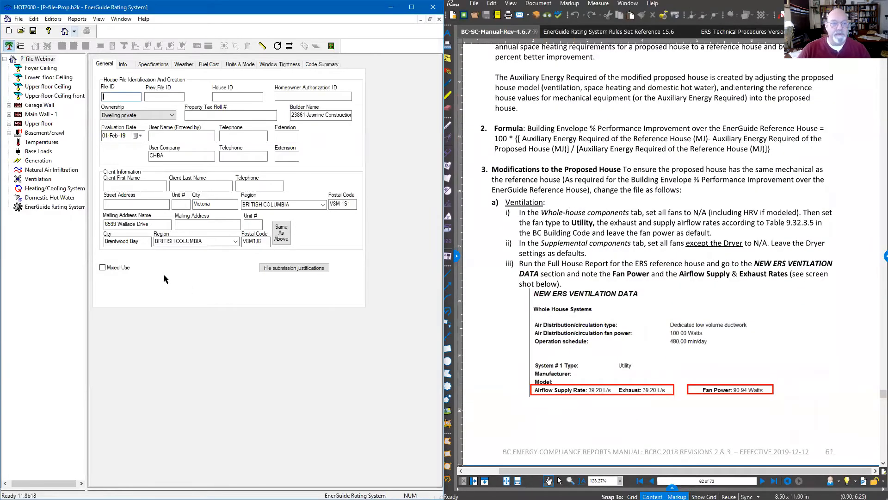
click(39, 180)
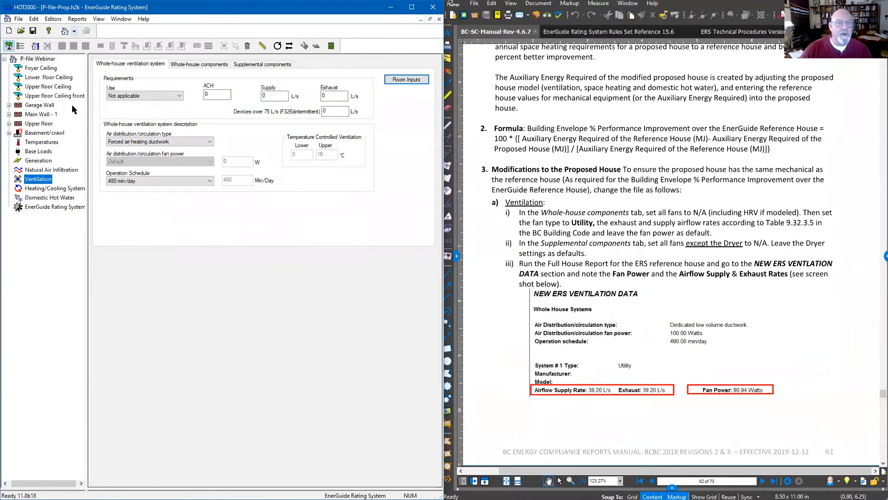
Step: Save a copy of the proposed house file as P-file-Prop-BETRH-naa.h2k in the SFH-WO 0386 folder
click(18, 19)
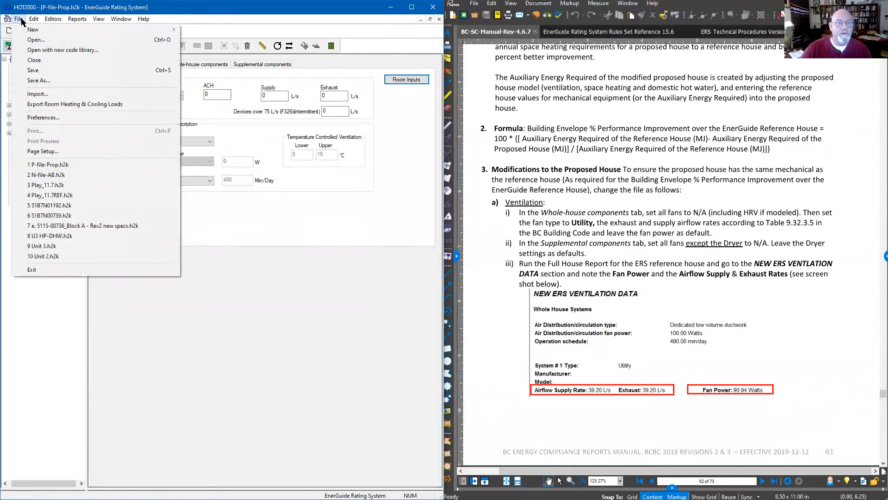
click(37, 82)
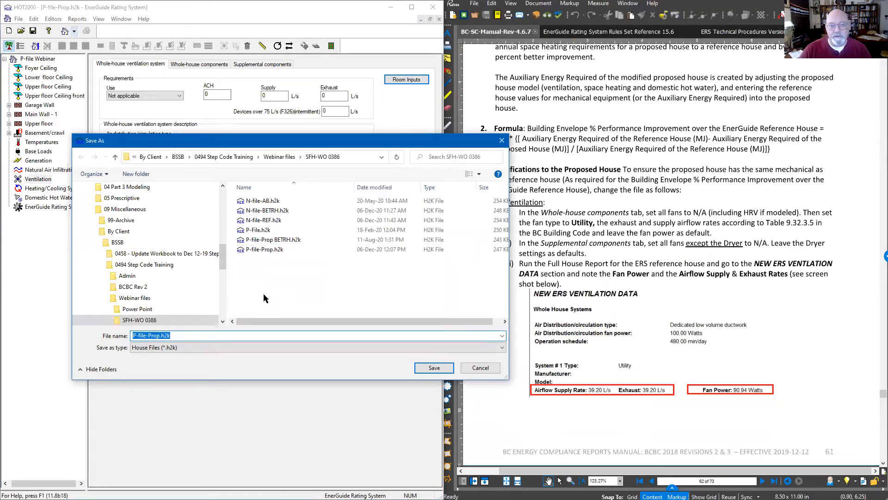
click(159, 335)
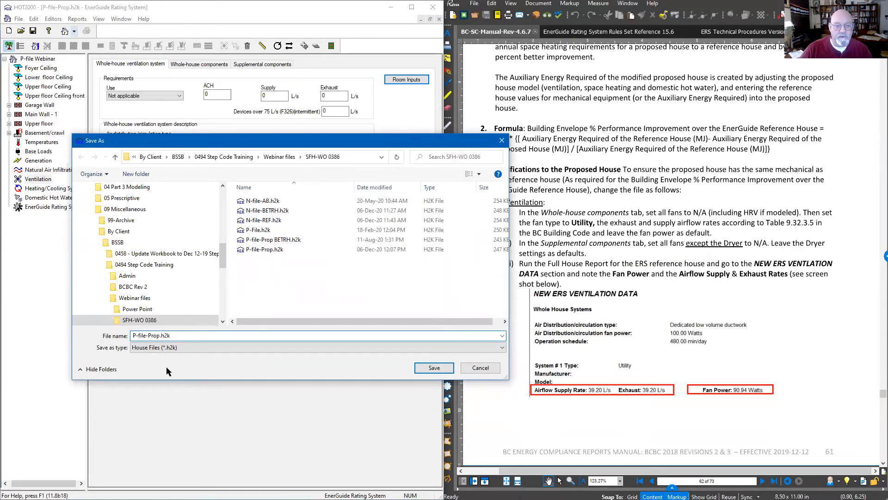
text(-)
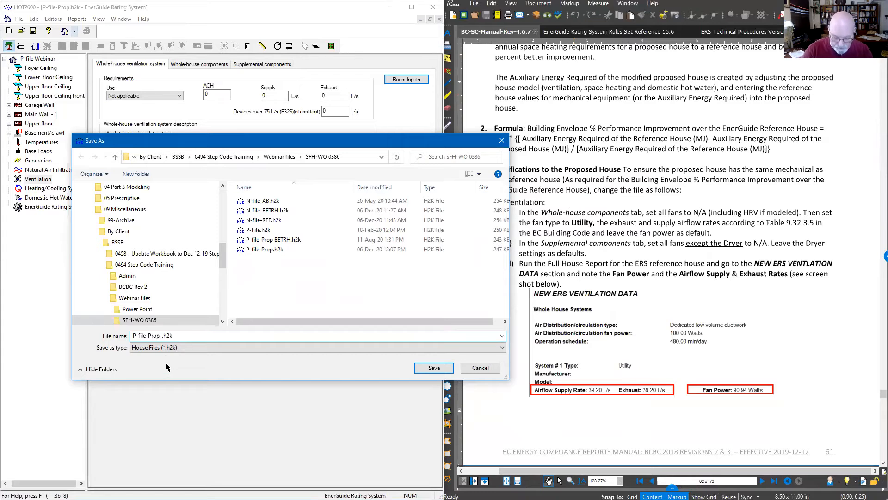
text(BETRH)
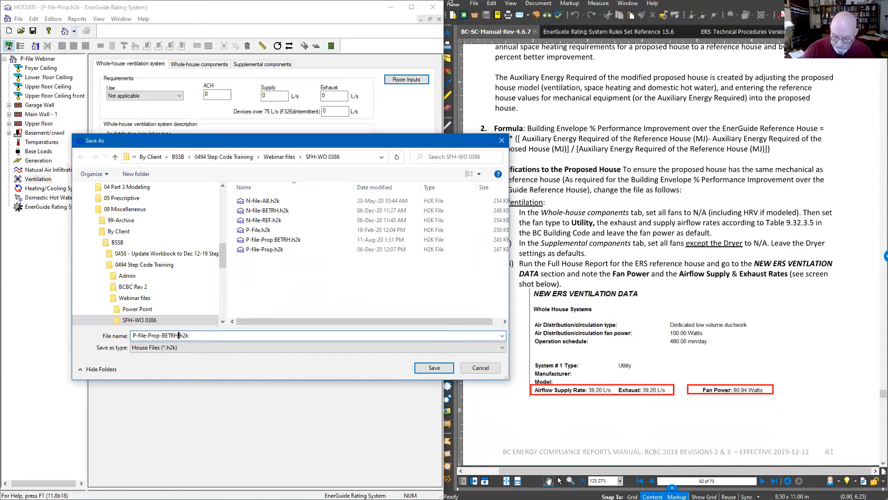
text(-naa)
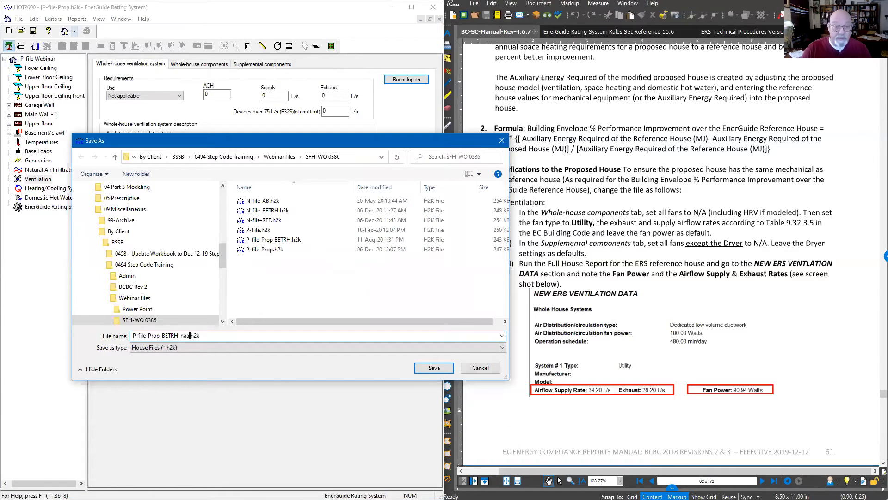
key(Return)
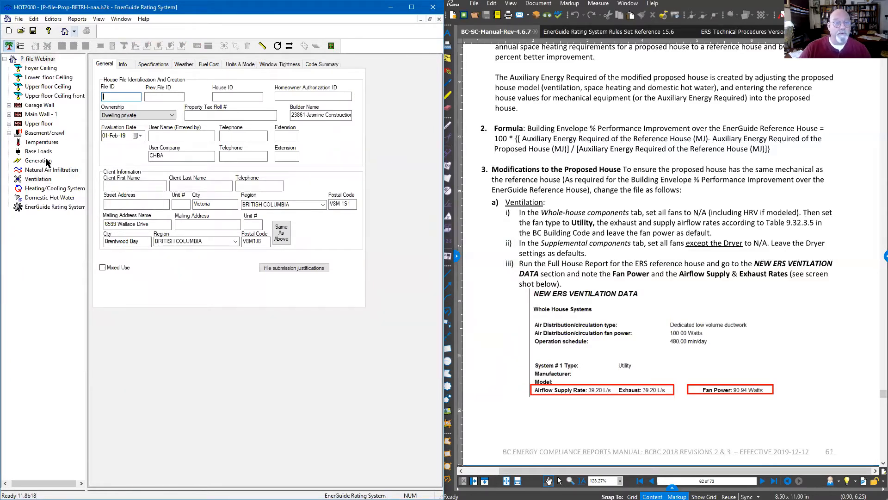
Step: Show the Ventilation inputs of the new file and examine items i to iii of the manual's ventilation modifications
click(47, 180)
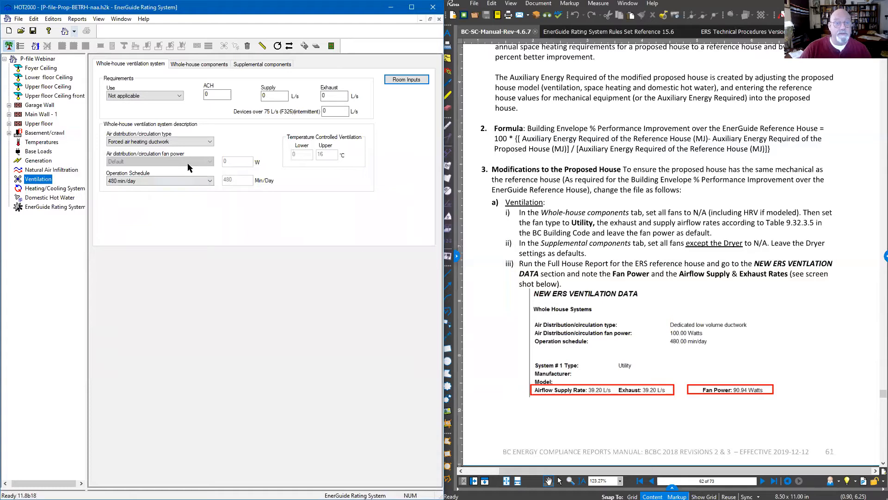
click(542, 252)
key(super+shift+s)
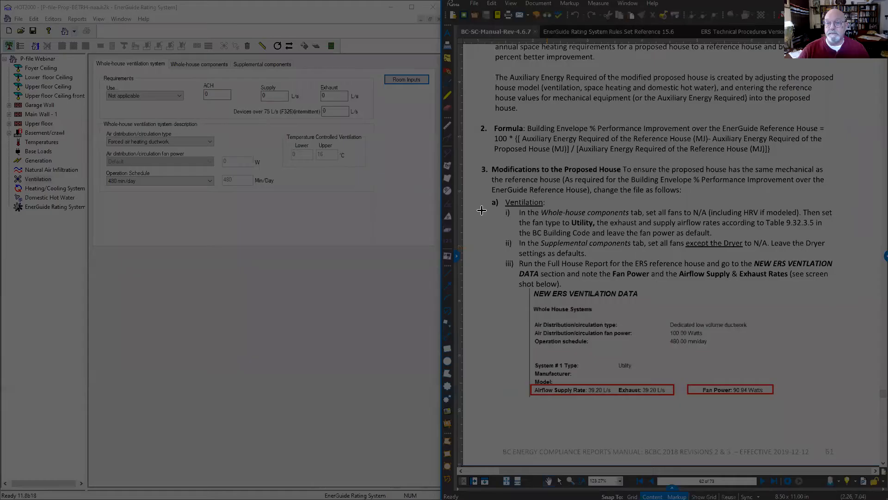
drag(481, 196, 855, 239)
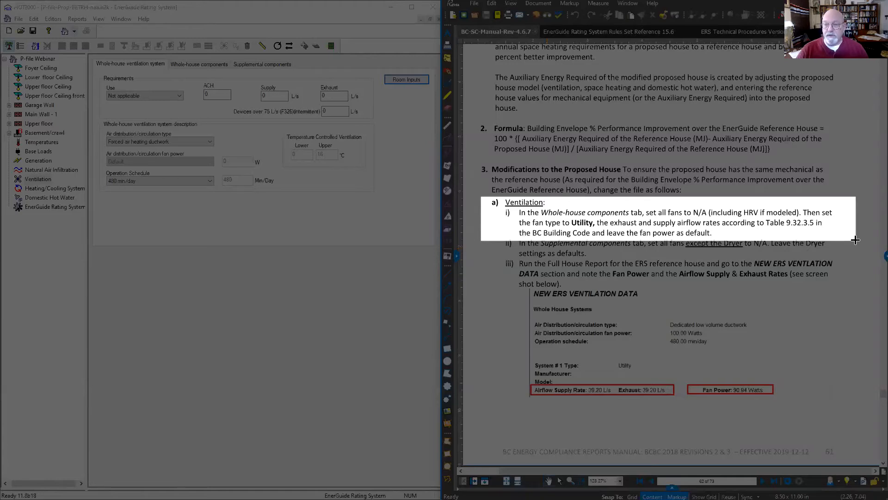
drag(855, 248, 858, 260)
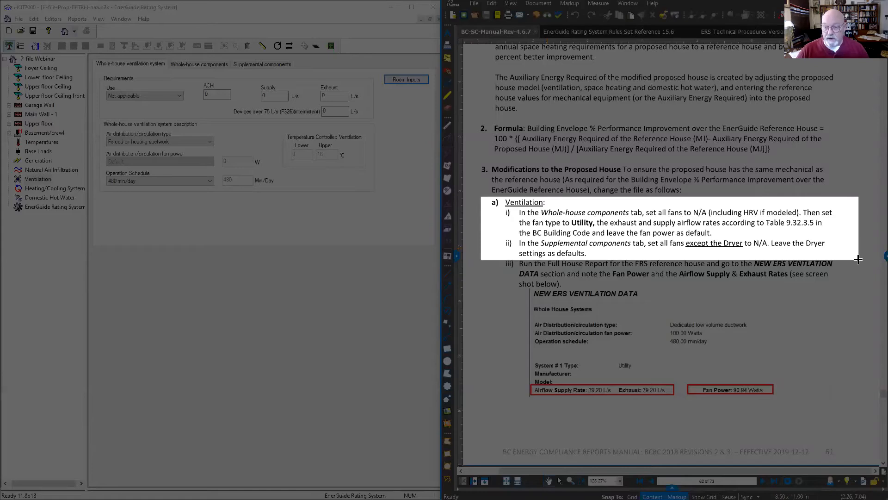
drag(858, 259, 886, 408)
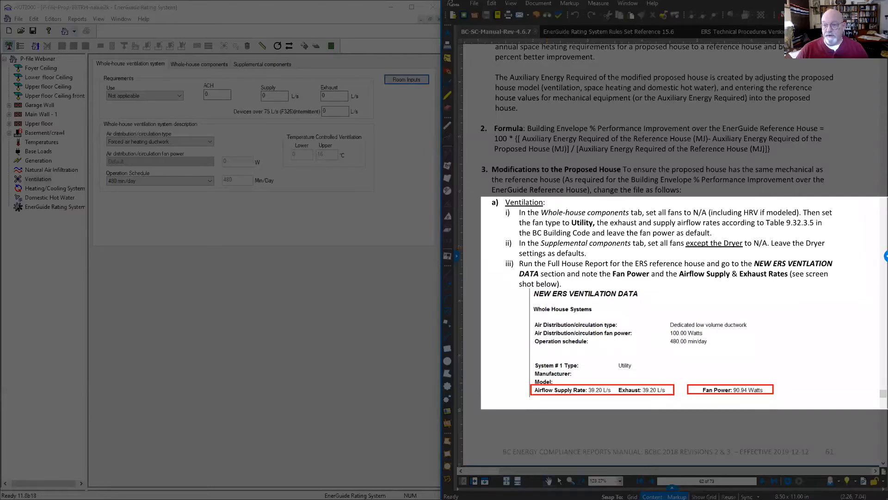
key(Escape)
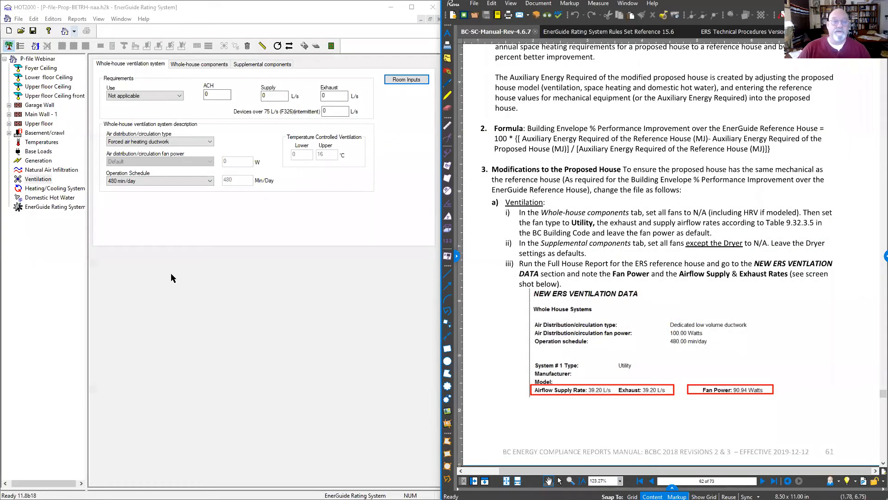
Step: Change the house file's display units to Imperial and show the whole-house ventilation components
click(185, 226)
click(200, 65)
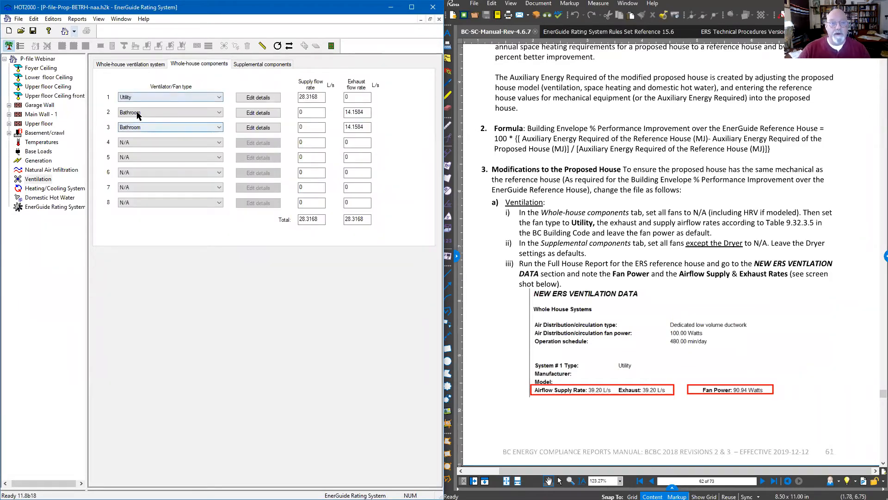
click(305, 112)
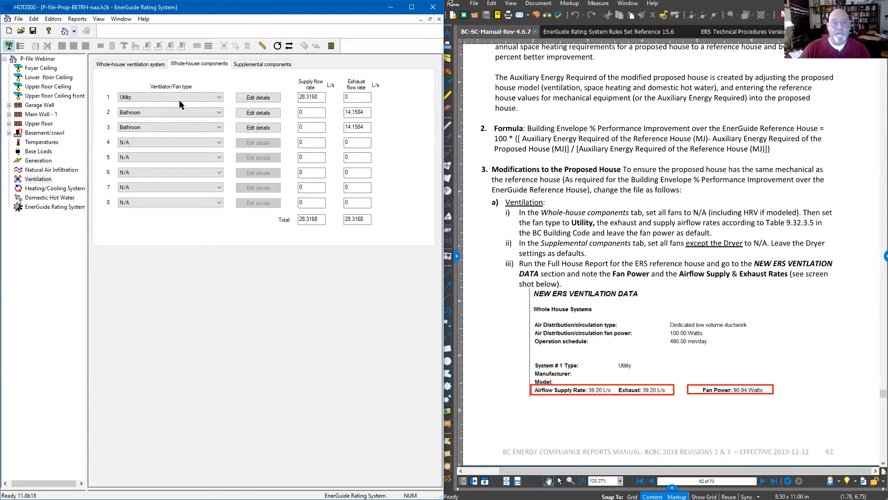
click(310, 98)
click(312, 128)
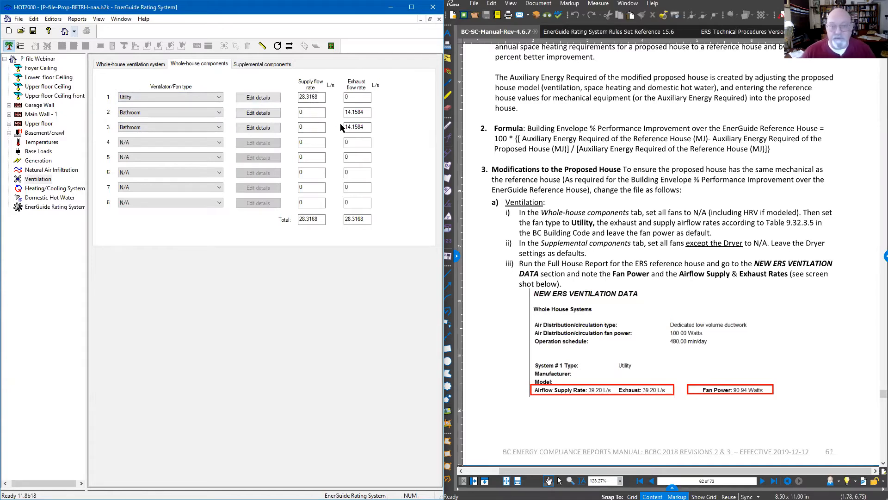
click(262, 47)
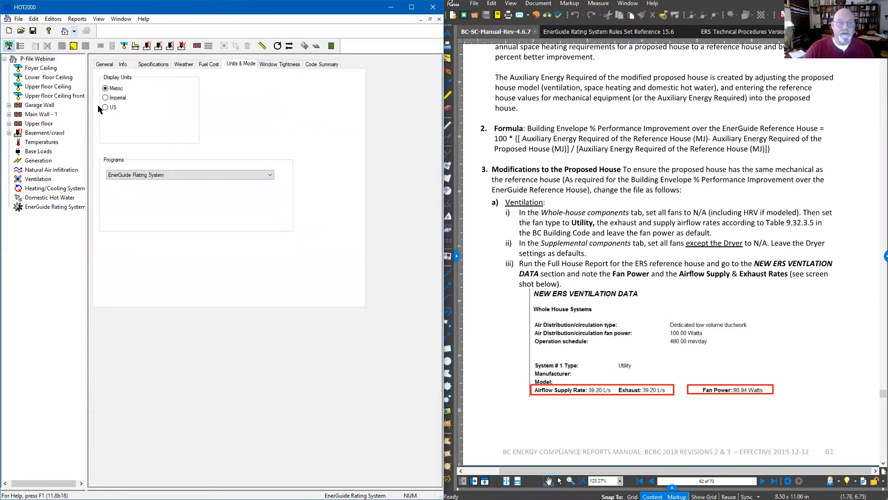
click(106, 98)
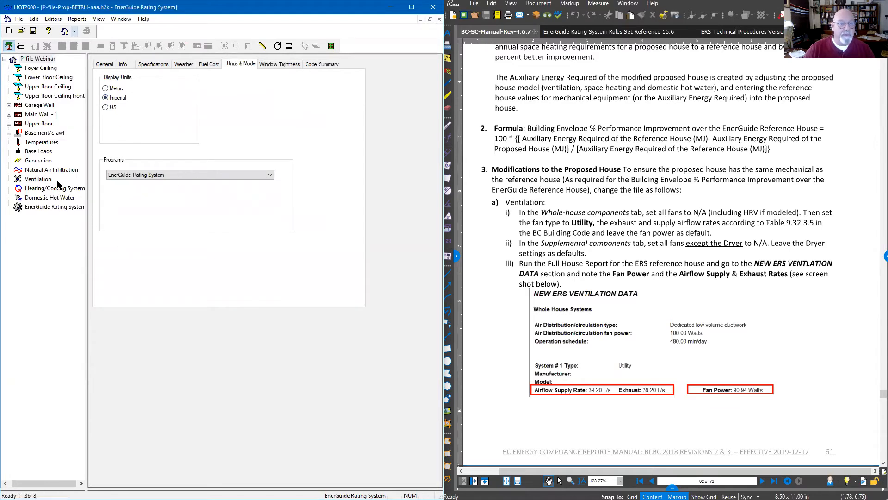
click(37, 179)
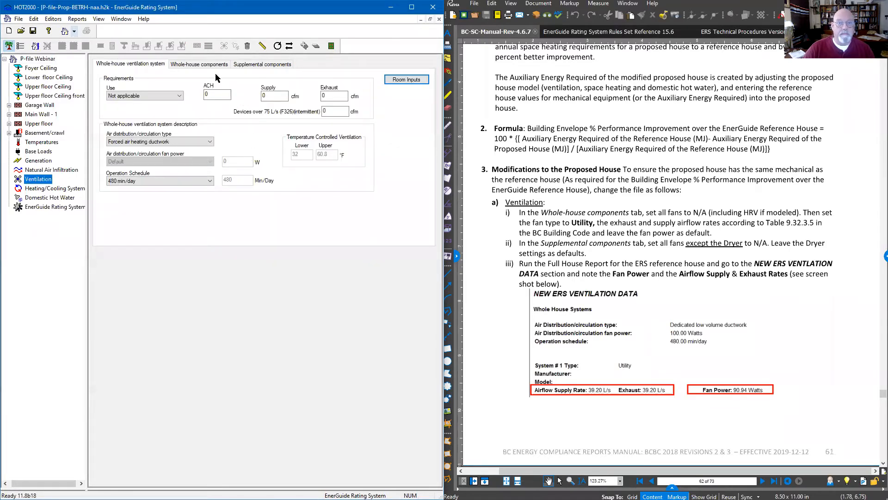
click(213, 64)
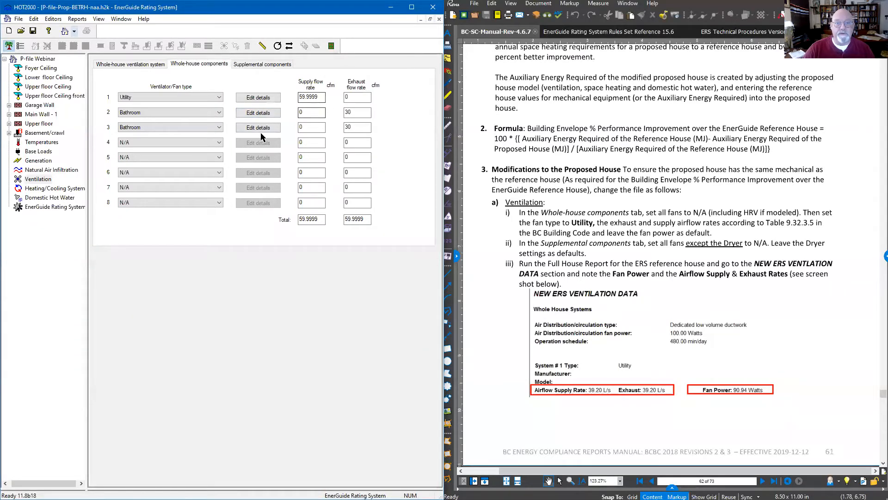
Step: Set the two Bathroom fans in the whole-house components, rows 2 and 3, to N/A
click(220, 113)
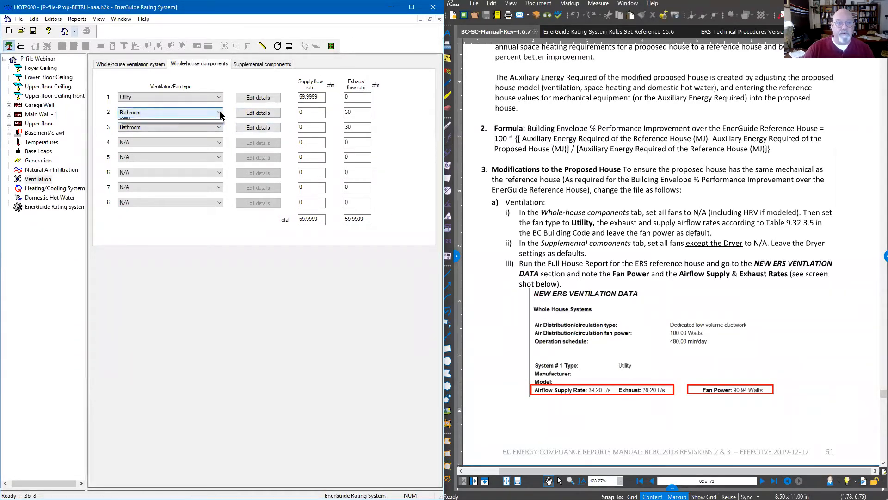
click(203, 121)
click(217, 128)
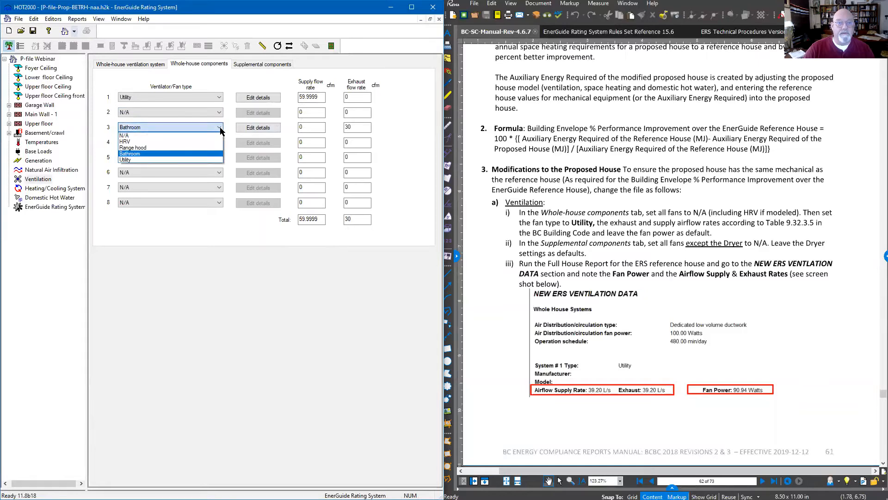
click(203, 136)
Step: Set the whole-house Utility fan's supply and exhaust airflow rates to 60 cfm each, keeping the default fan power
click(258, 98)
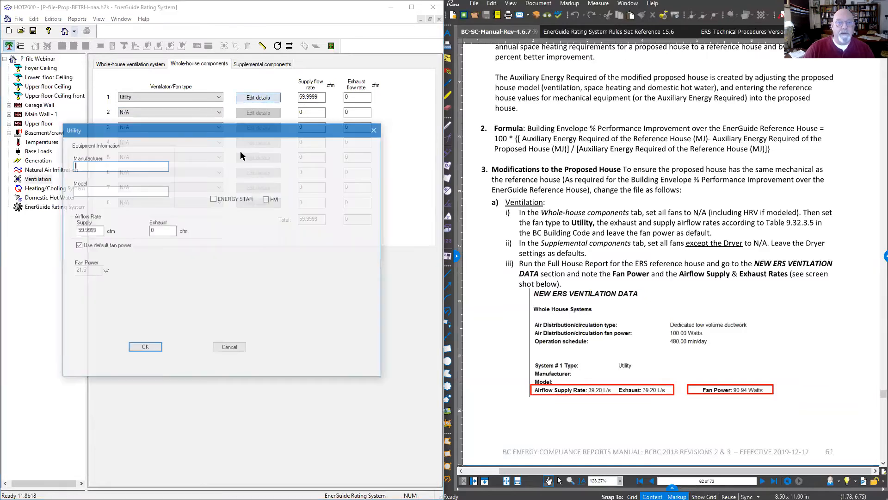
drag(98, 233, 63, 229)
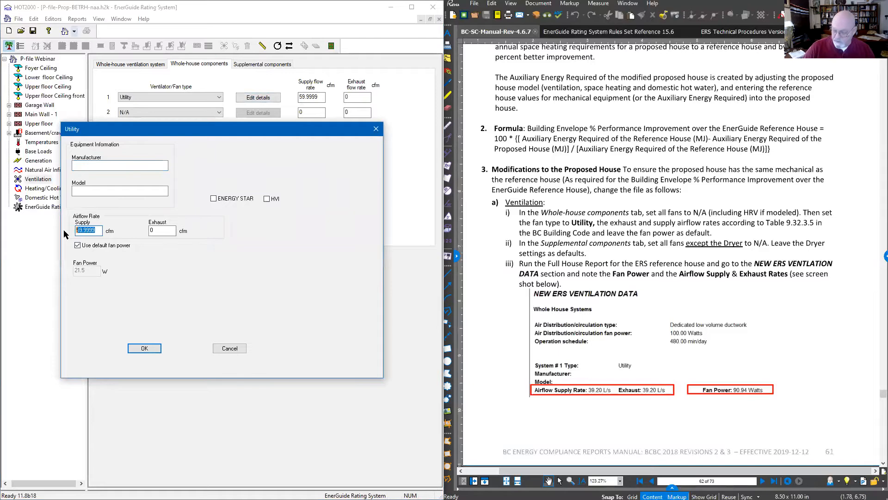
text(60)
click(158, 230)
text(60)
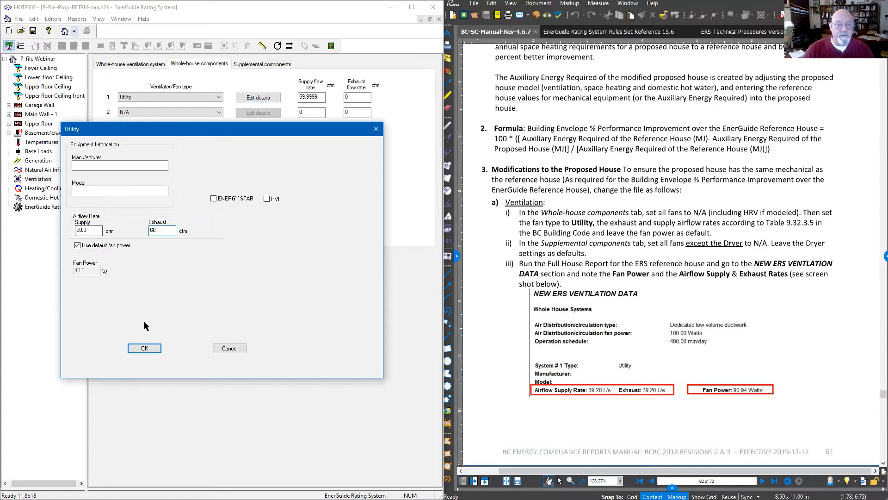
click(117, 193)
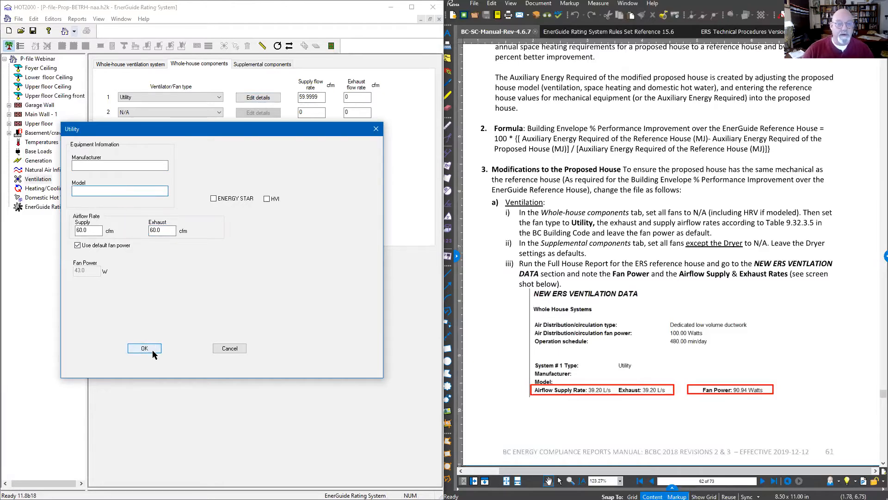
click(78, 246)
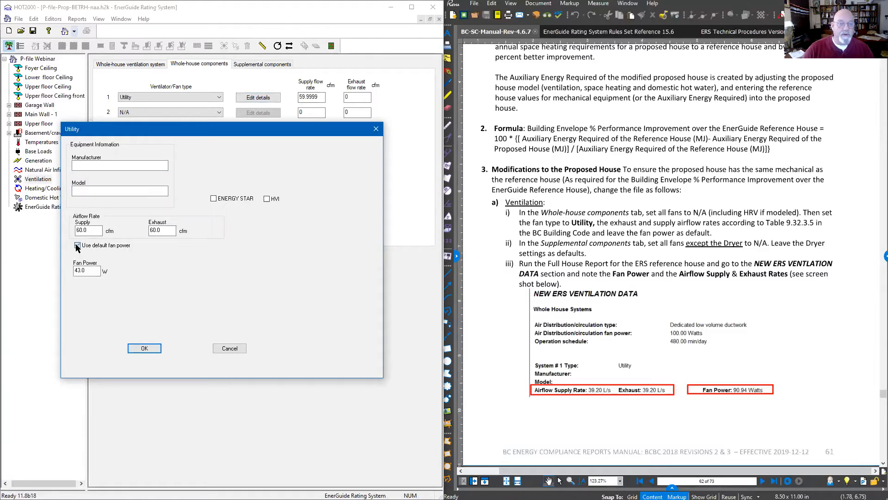
click(78, 246)
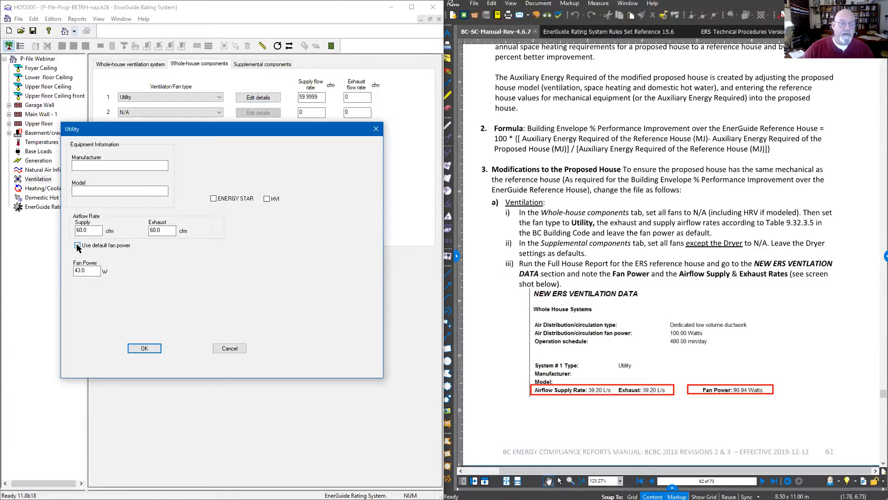
click(141, 348)
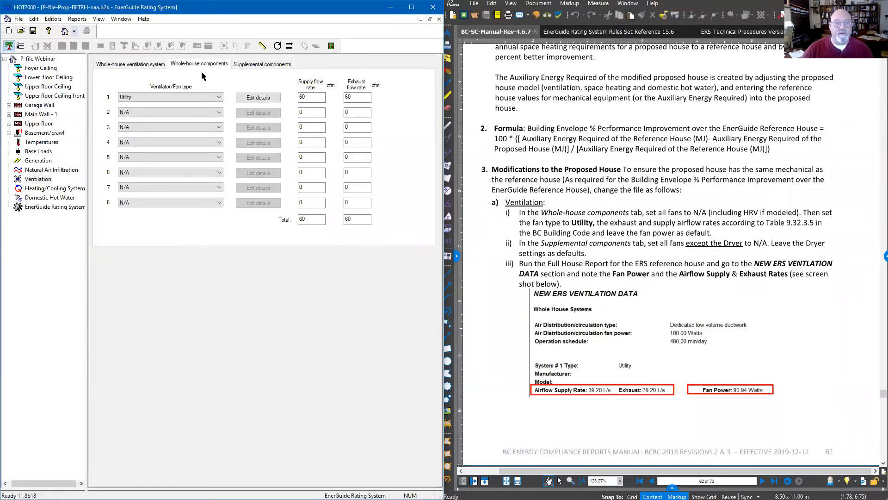
Step: Set the Range hood in the supplemental ventilation components to N/A, leaving only the Dryer
click(266, 64)
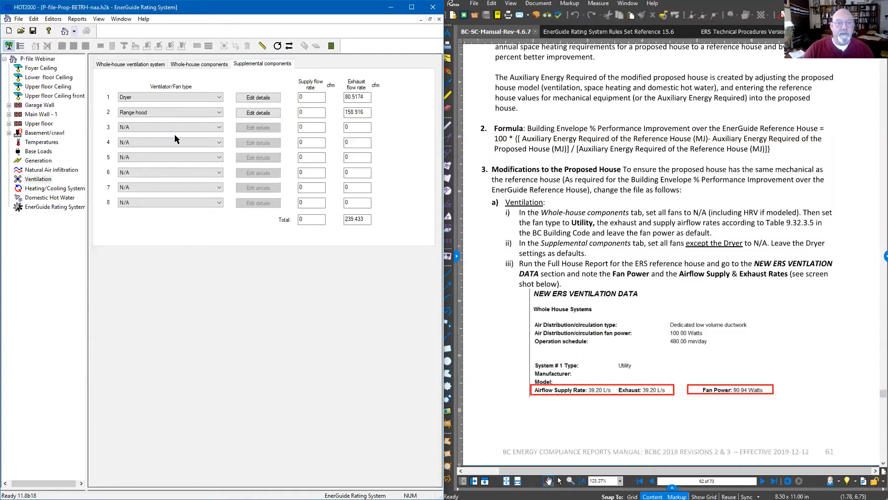
click(184, 114)
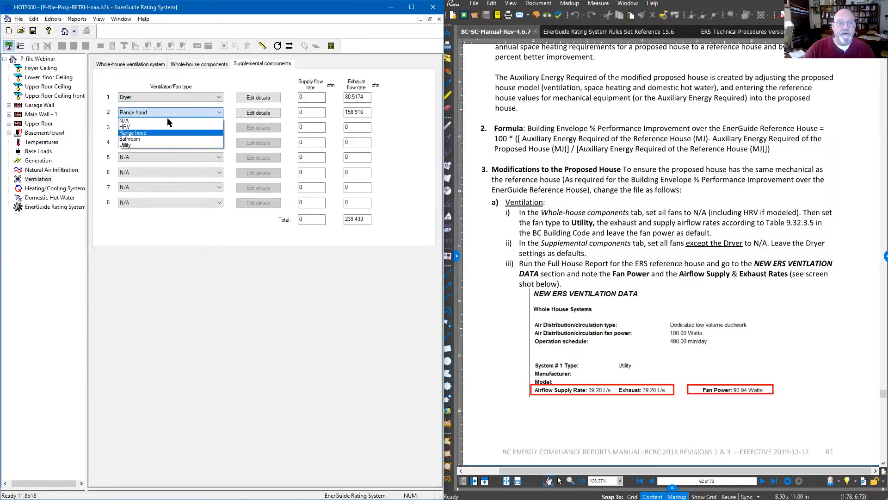
click(163, 121)
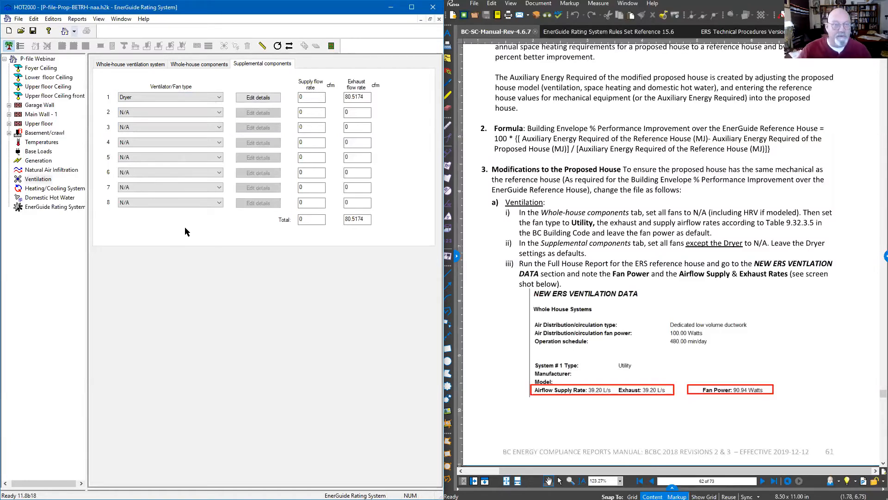
Step: Review the manual's ventilation item iii on noting the reference house's fan power and airflow rates from the Full House Report
click(600, 237)
scroll(580, 238, down, 10)
scroll(581, 212, up, 10)
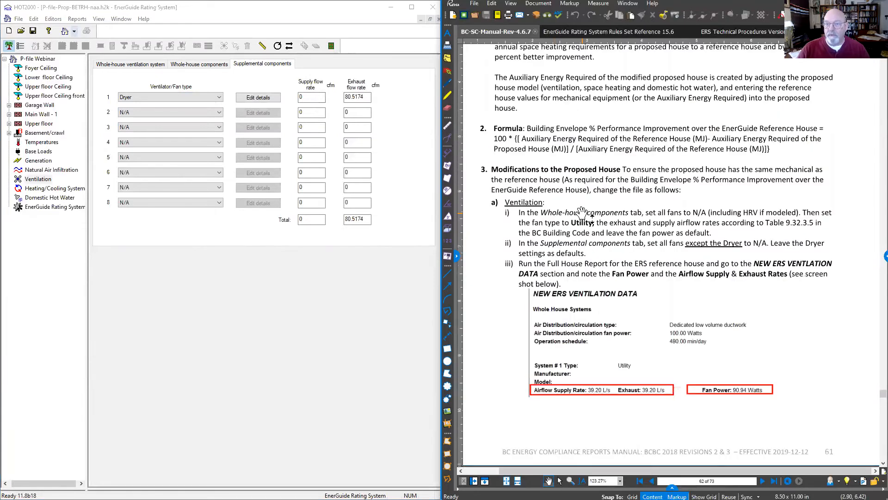
scroll(566, 304, up, 1)
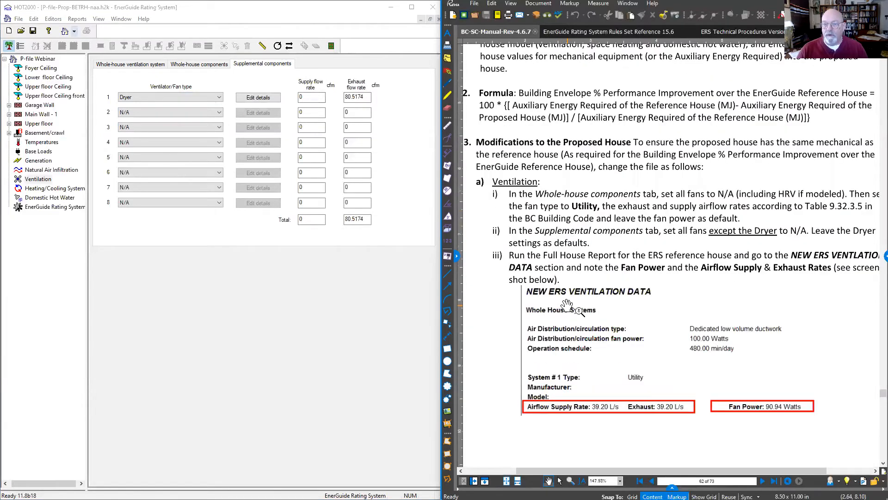
scroll(563, 304, down, 1)
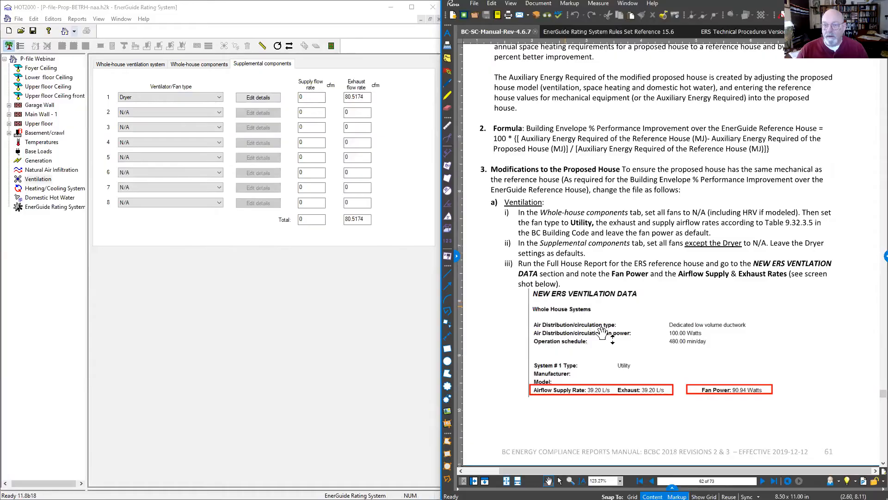
Step: Capture a screen snip of the manual's ventilation item iii together with its sample NEW ERS VENTILATION DATA excerpt
key(super+shift+s)
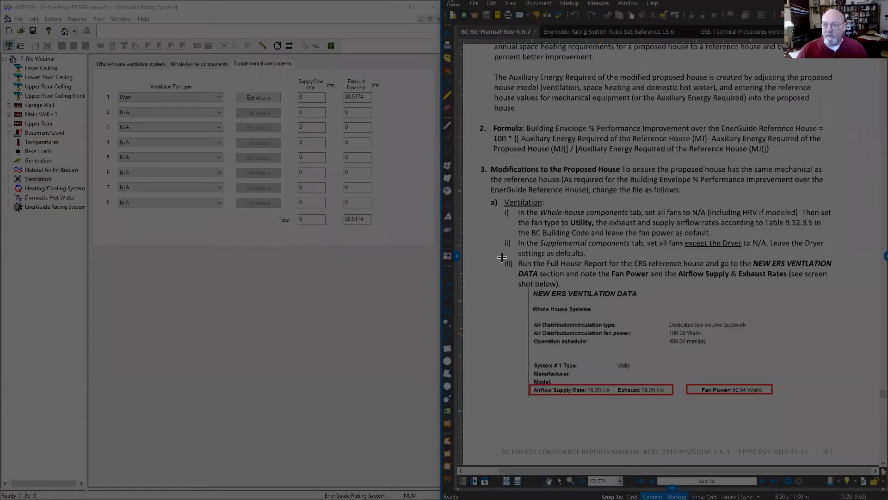
drag(503, 257, 839, 292)
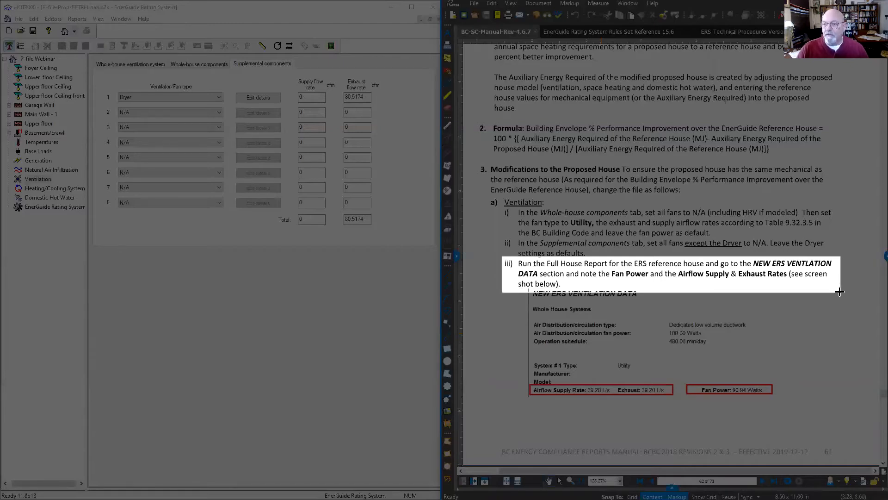
drag(839, 292, 831, 432)
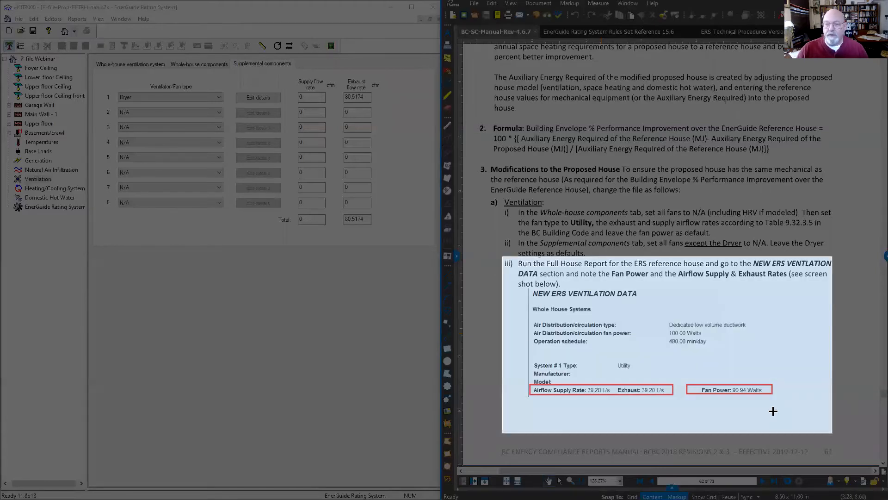
Step: Generate the Full House Report using data from the ERS reference house
click(180, 219)
click(77, 19)
click(92, 30)
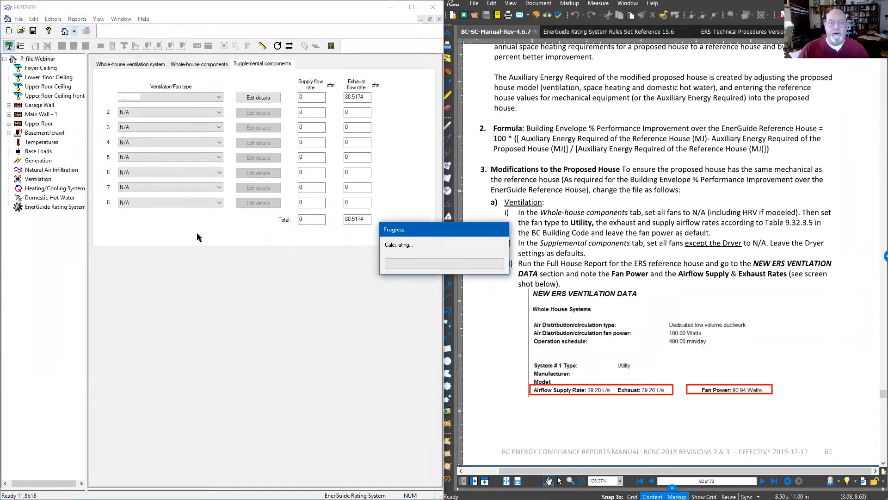
click(418, 248)
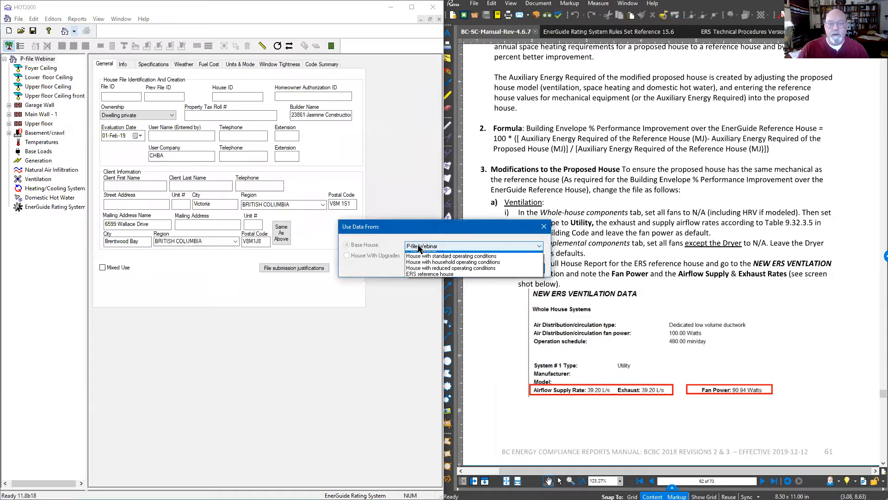
click(419, 279)
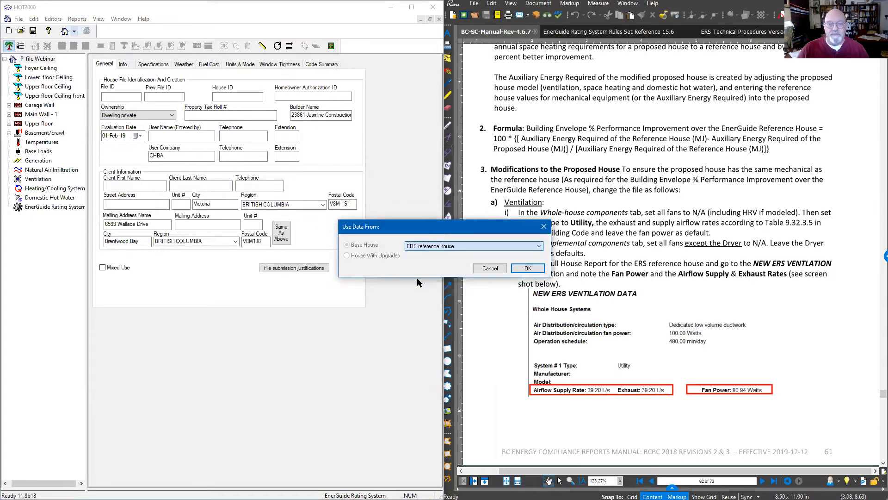
click(530, 271)
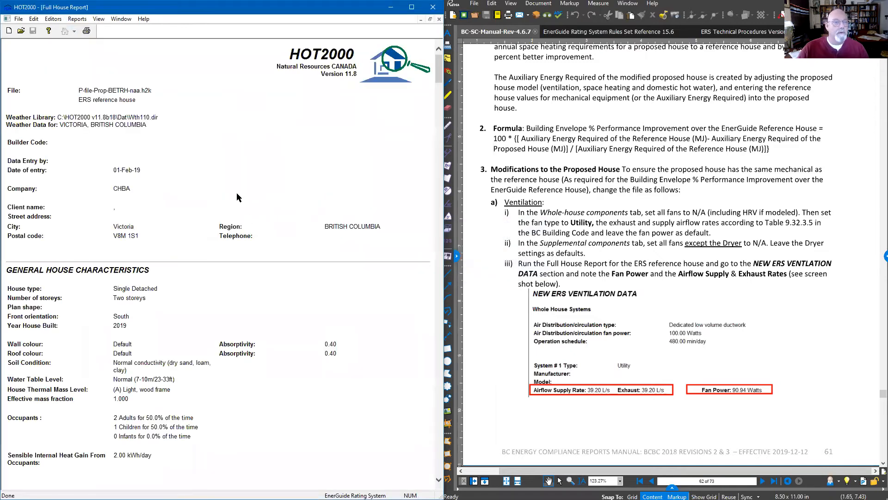
Step: Examine the report's NEW ERS VENTILATION DATA section for the Utility system's fan power and airflow rates, then close the report
scroll(182, 140, down, 15)
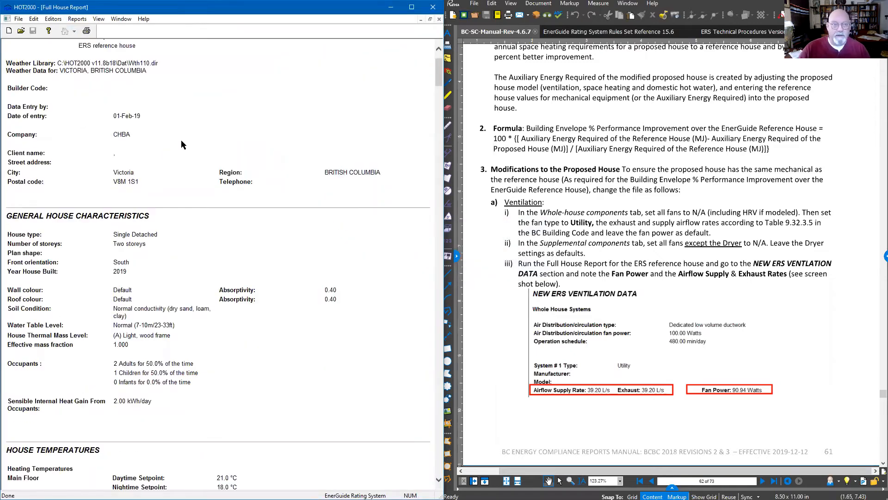
scroll(187, 161, down, 15)
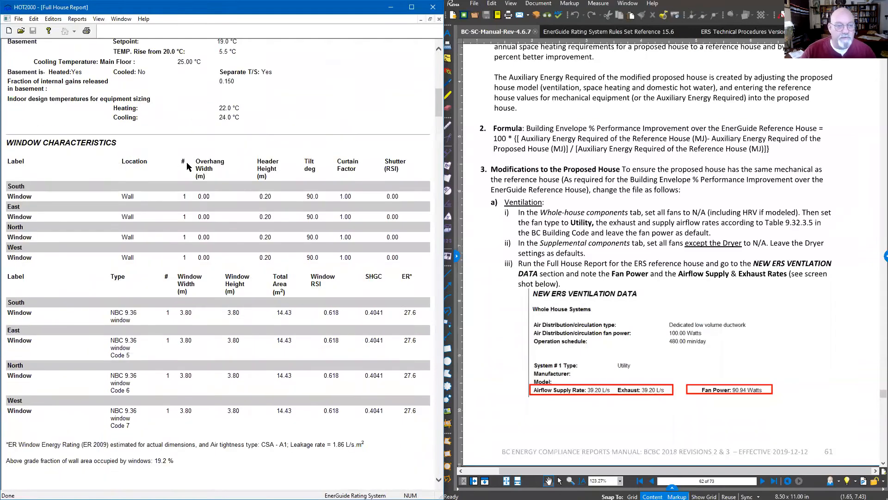
scroll(175, 186, down, 15)
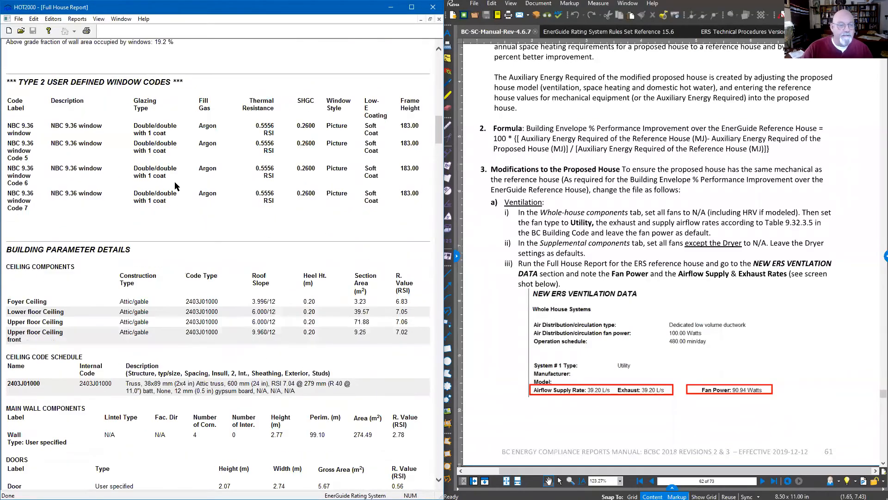
scroll(175, 187, down, 15)
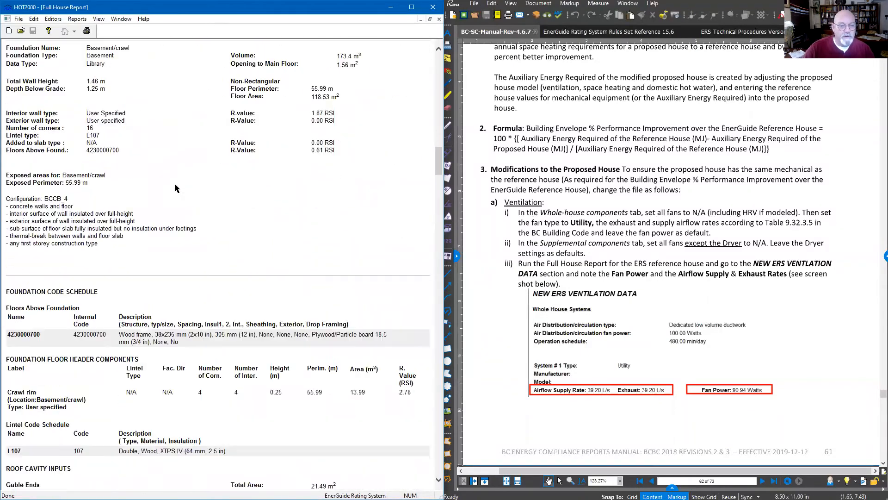
scroll(174, 187, down, 10)
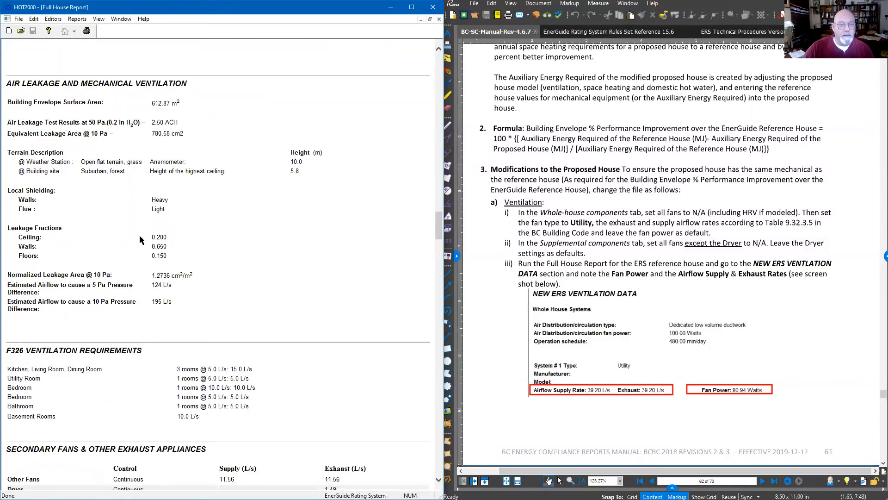
scroll(140, 235, down, 12)
scroll(152, 264, down, 5)
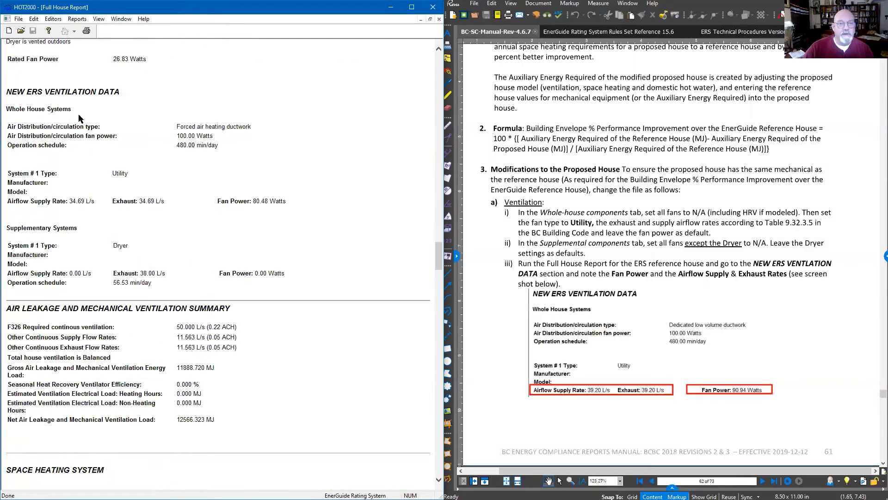
click(724, 272)
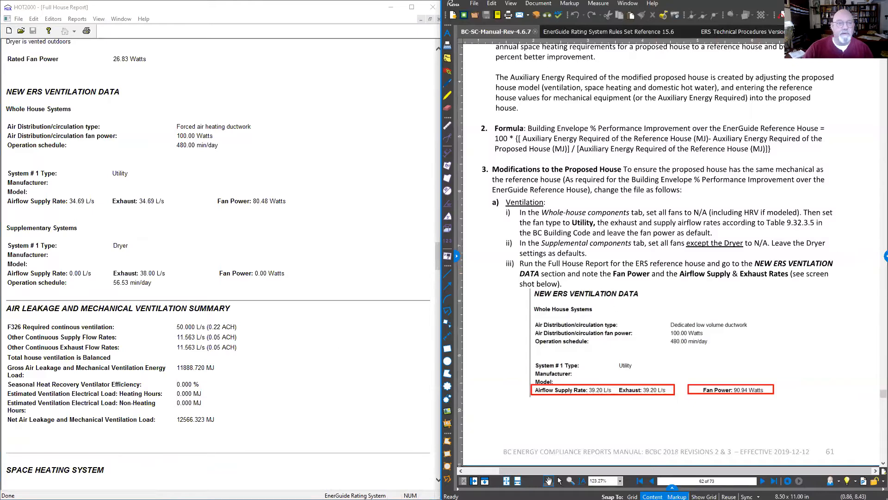
click(92, 220)
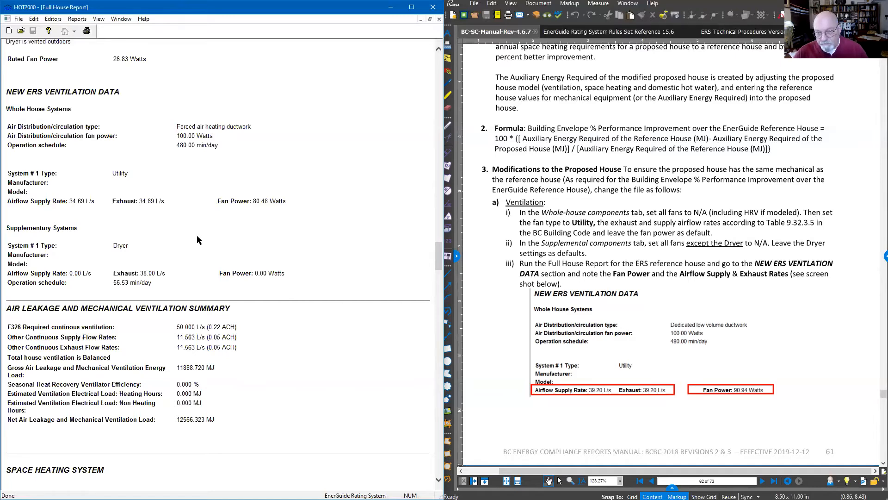
click(439, 19)
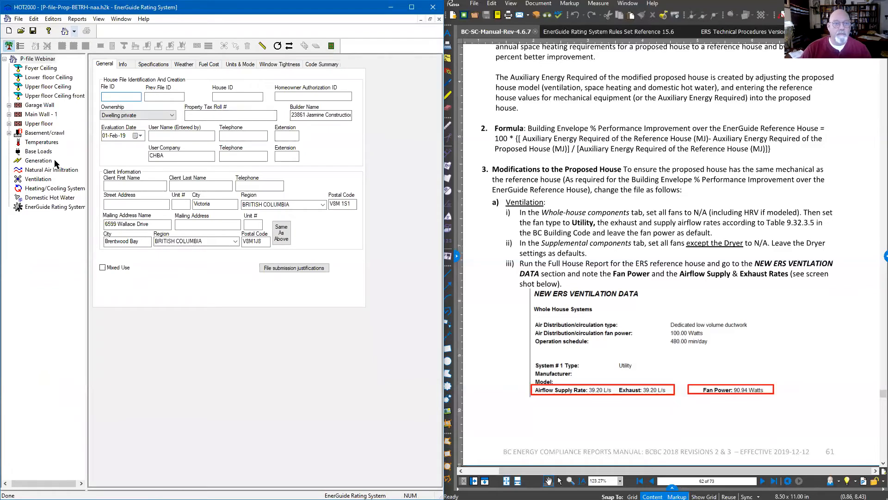
Step: Set the whole-house Utility fan's power to 80.5 W in the ventilation details
click(38, 179)
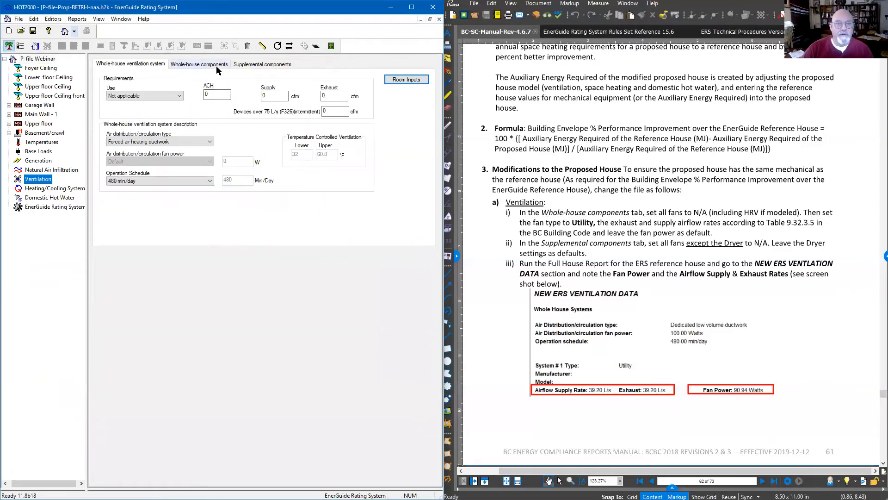
click(215, 66)
click(258, 97)
double_click(80, 270)
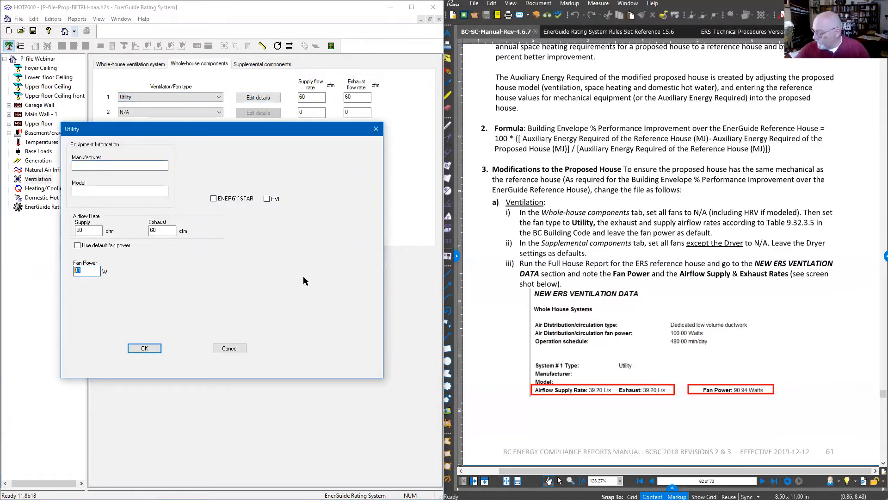
text(90)
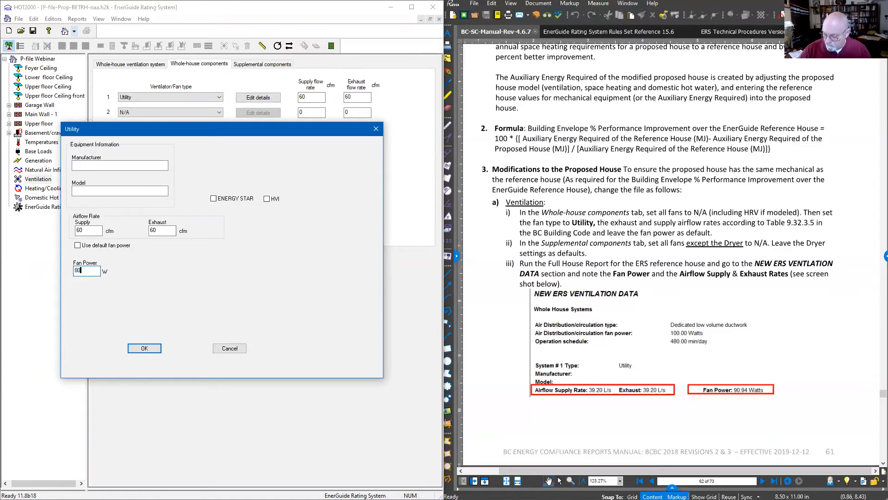
text(.4)
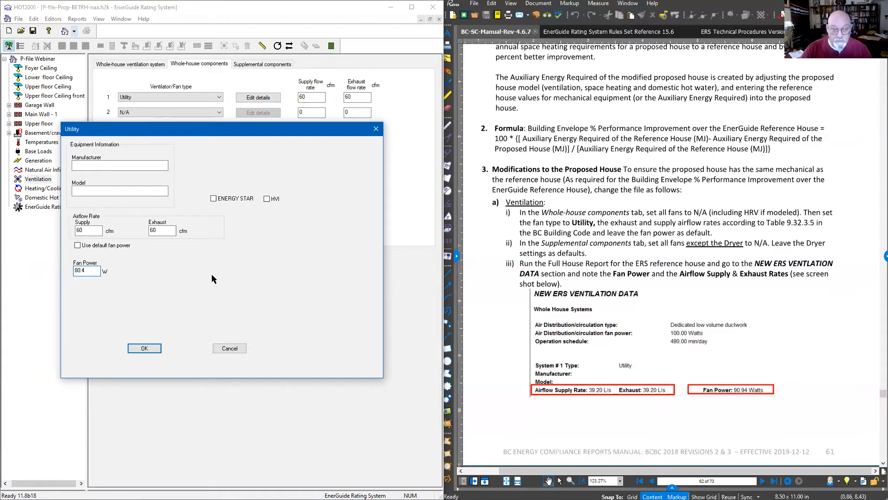
key(BackSpace)
text(5)
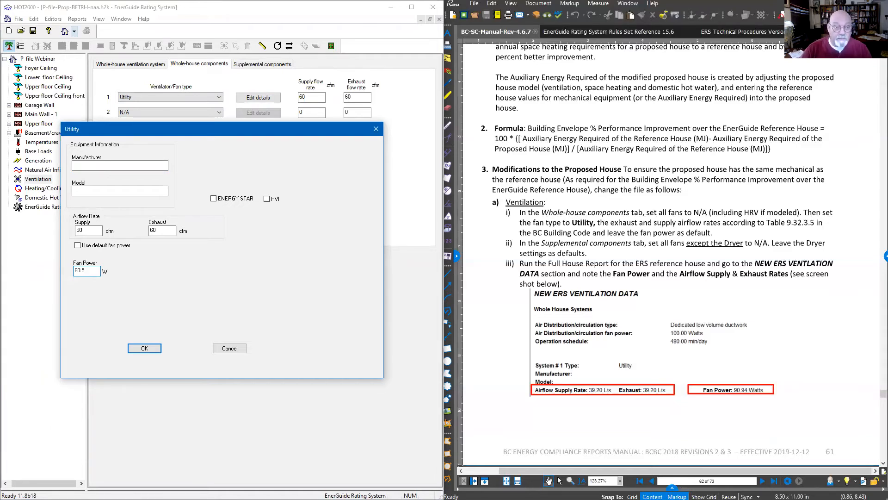
click(142, 348)
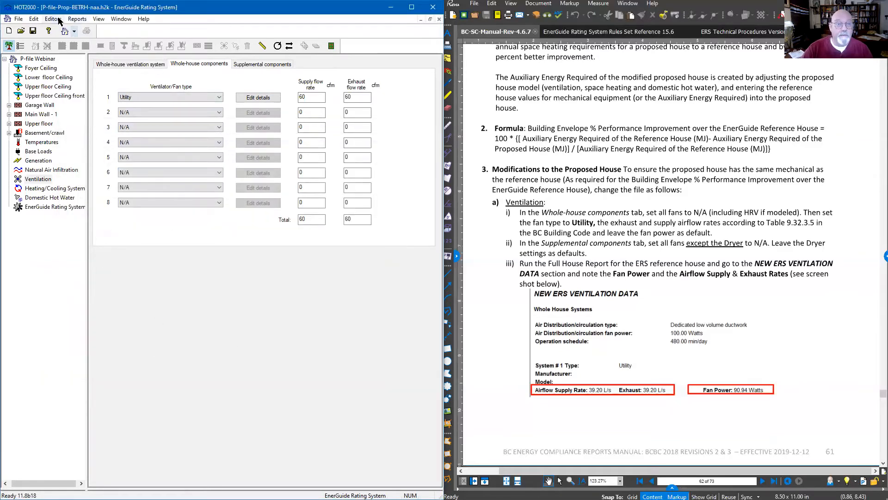
Step: Switch the display units to Metric and check the whole-house Utility fan's airflow rates and fan power
click(262, 46)
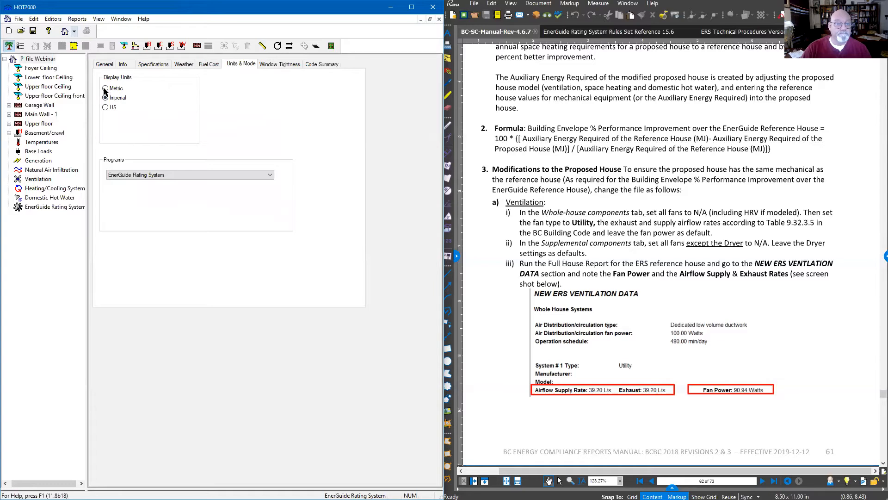
click(38, 180)
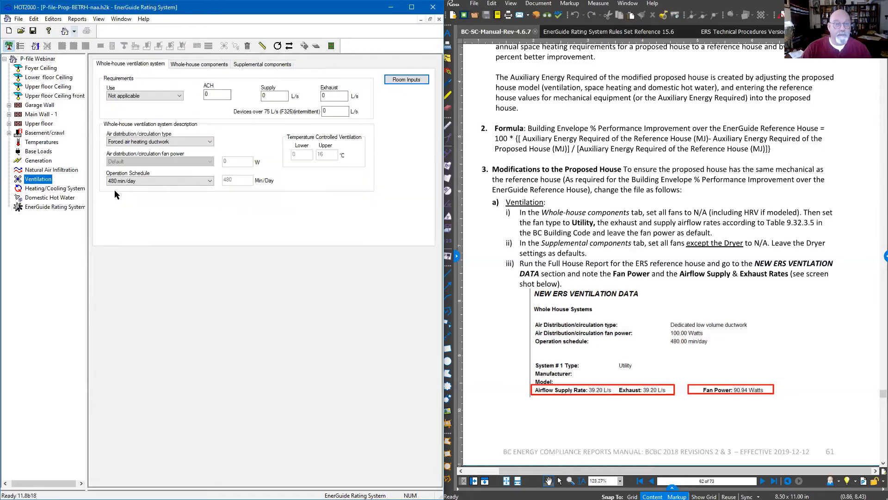
click(199, 65)
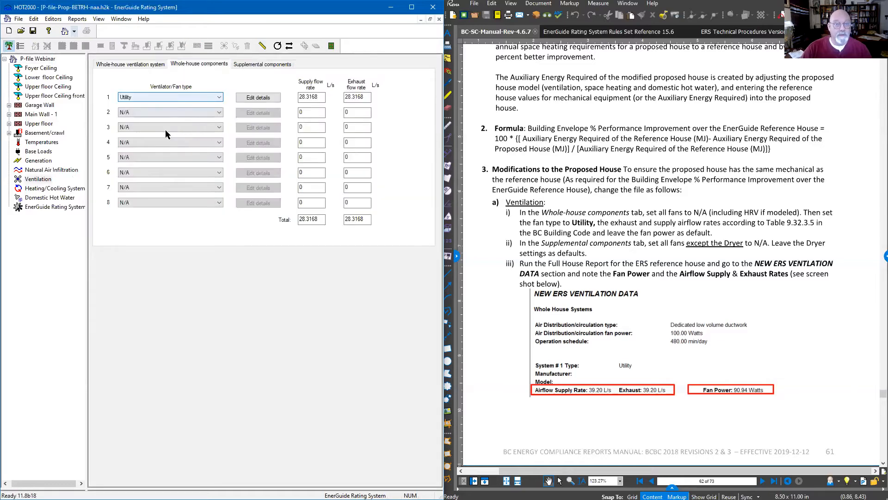
click(255, 97)
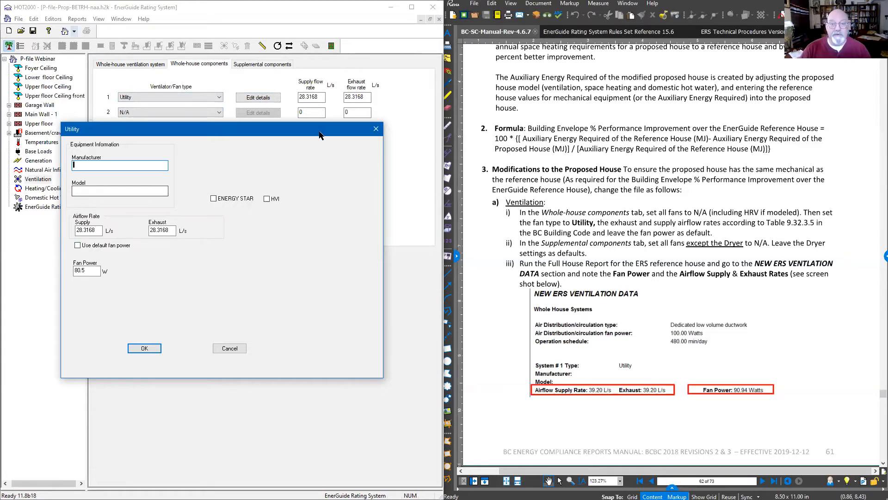
click(376, 128)
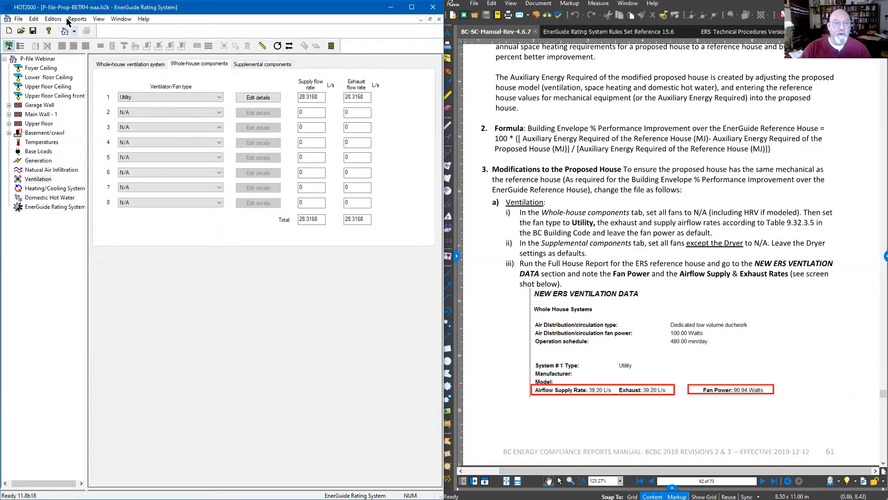
Step: Generate the Full House Report using data from the house with standard operating conditions
click(73, 19)
click(93, 37)
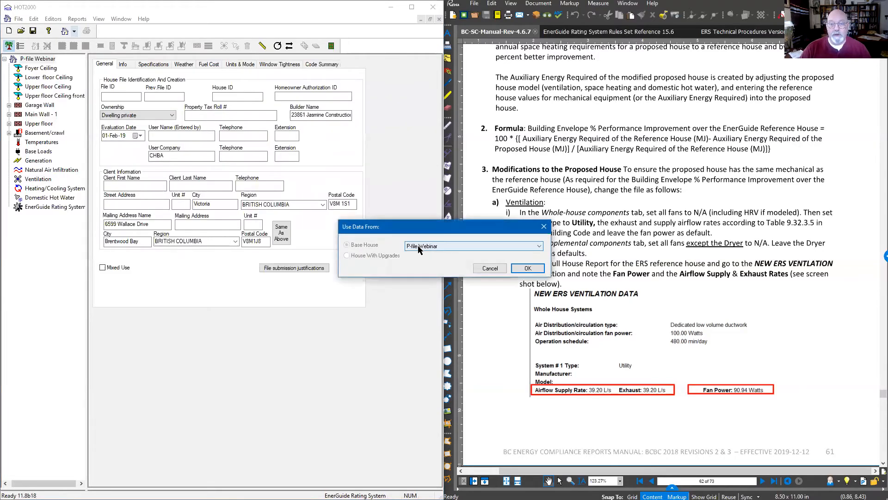
click(418, 250)
click(422, 263)
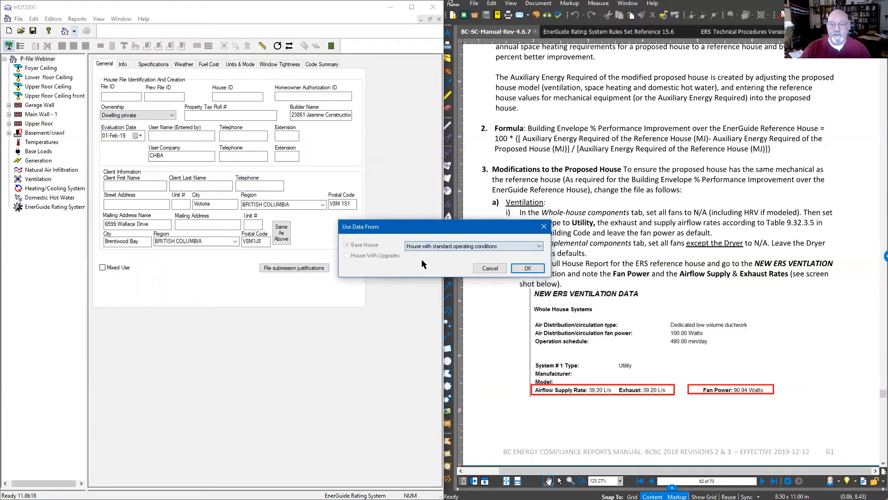
click(528, 268)
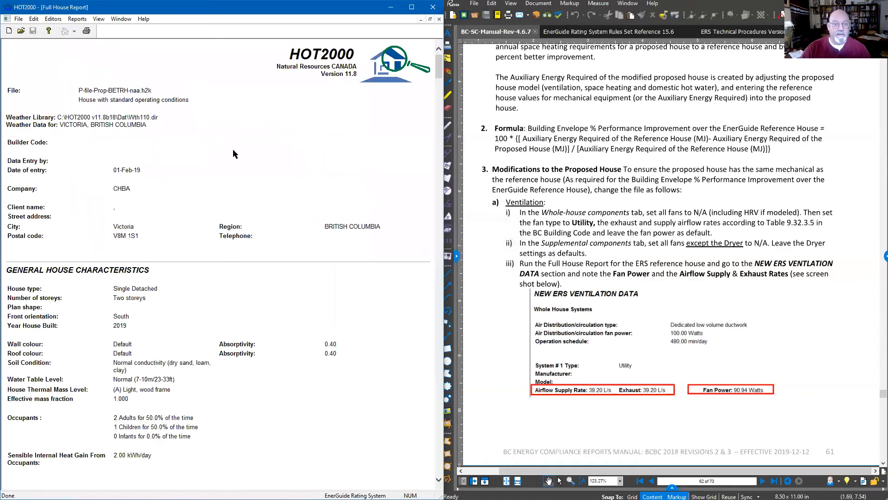
Step: Examine the standard operating conditions report's NEW ERS VENTILATION DATA section to compare airflow rates and fan power with the reference house
scroll(190, 252, down, 20)
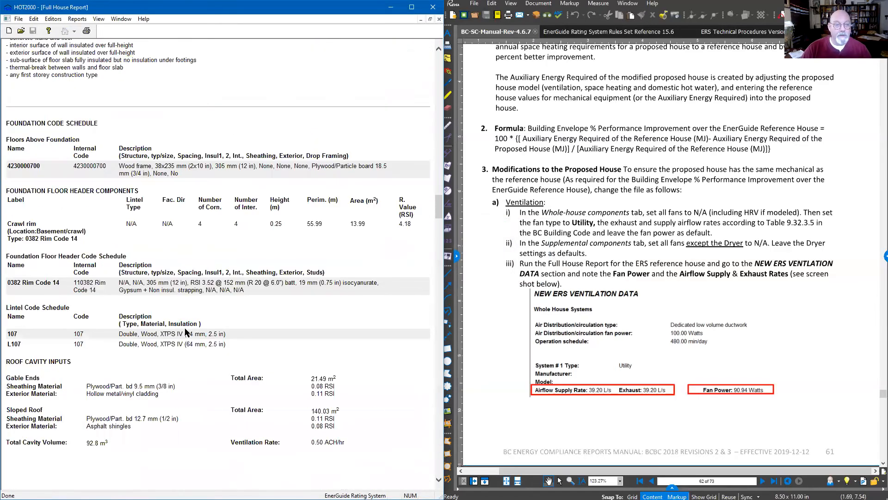
scroll(187, 332, down, 10)
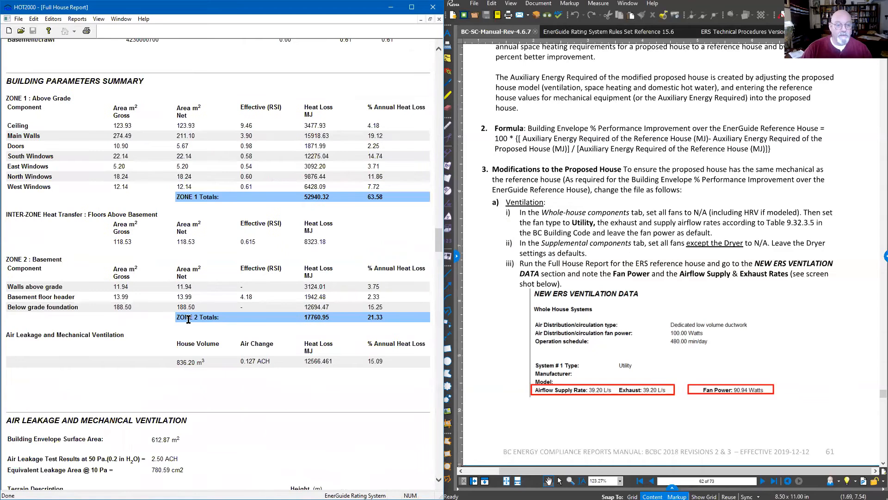
scroll(188, 319, down, 10)
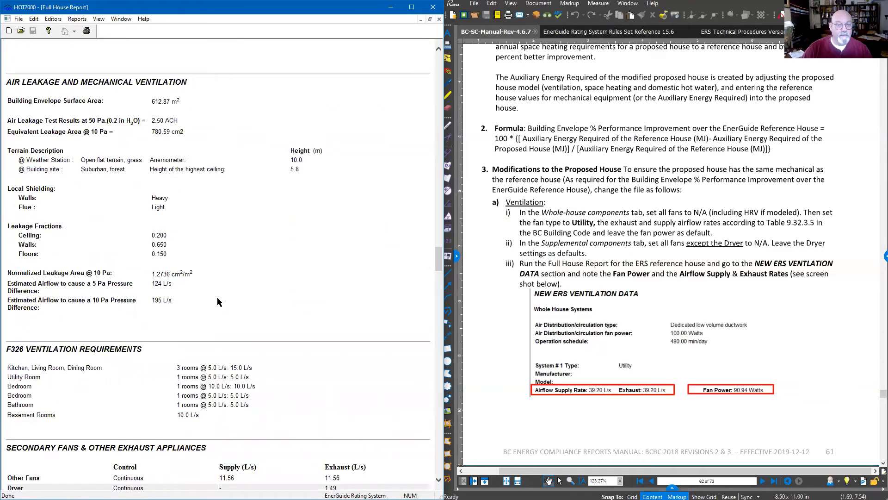
scroll(217, 302, down, 3)
scroll(223, 298, up, 5)
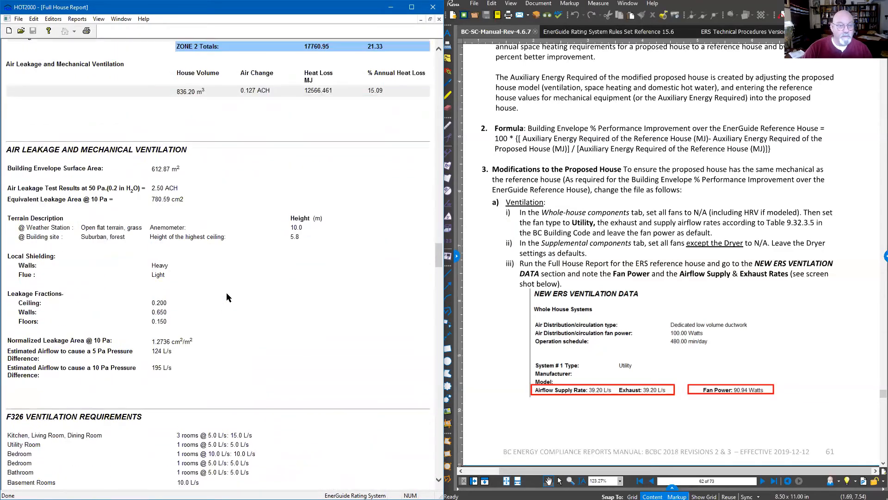
scroll(226, 297, down, 19)
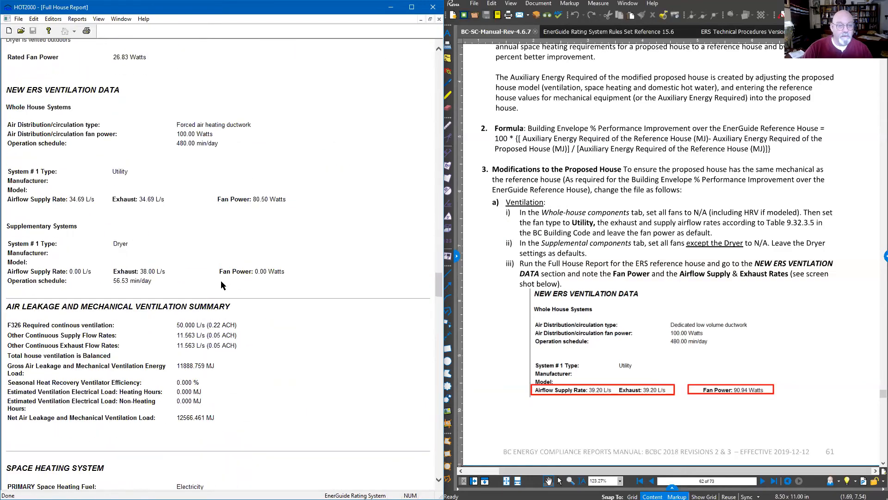
Step: Highlight the Utility system's airflow rates and fan power in the report's NEW ERS VENTILATION DATA section with a screen snip
scroll(221, 280, down, 2)
key(super+shift+s)
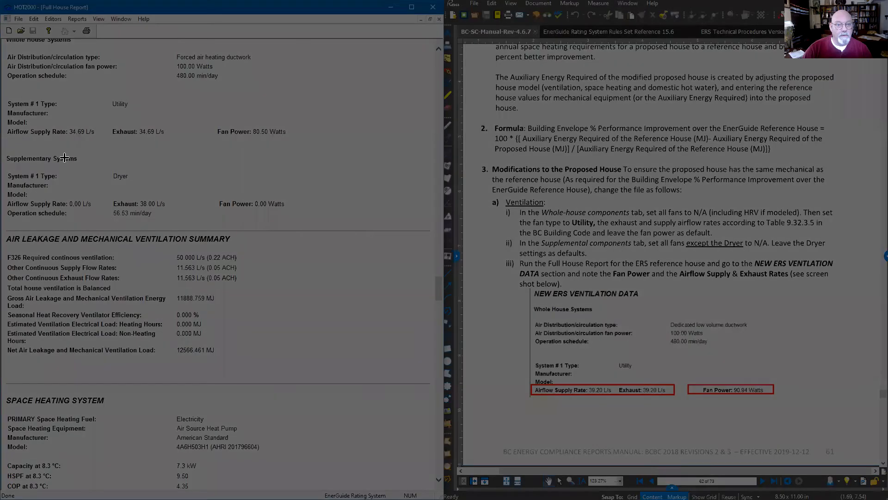
drag(1, 116, 331, 156)
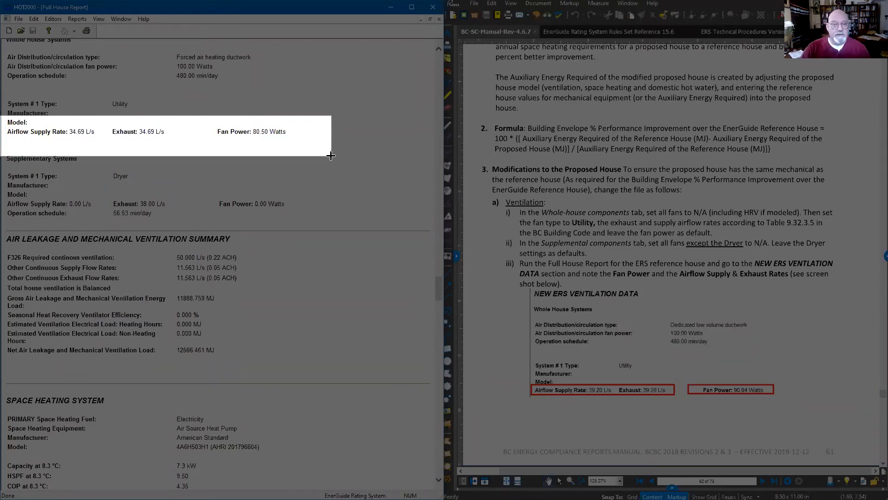
drag(331, 156, 309, 147)
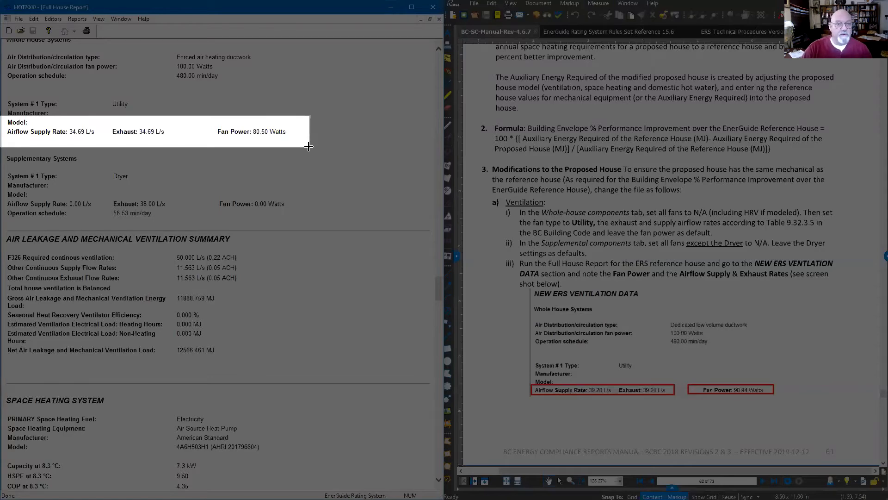
drag(308, 147, 182, 142)
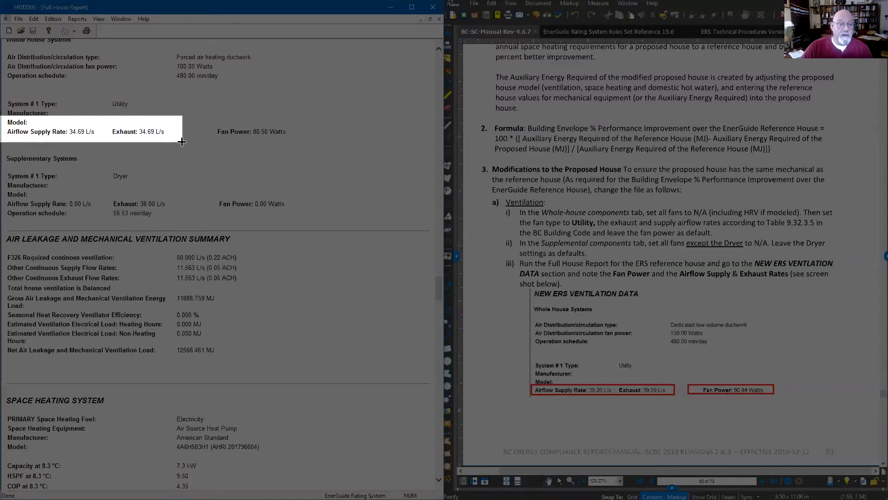
drag(182, 142, 181, 142)
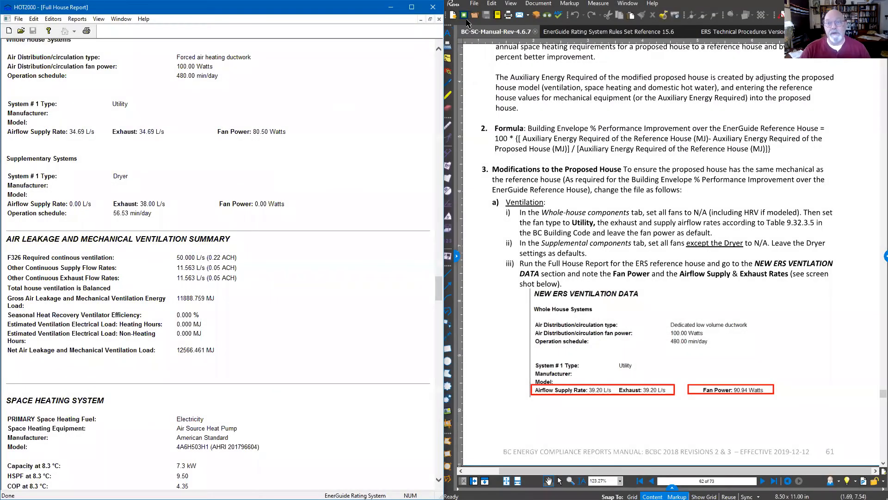
Step: Close the Full House Report and show the whole-house ventilation components of the P-file-Prop-BETRH-naa.h2k model
click(438, 19)
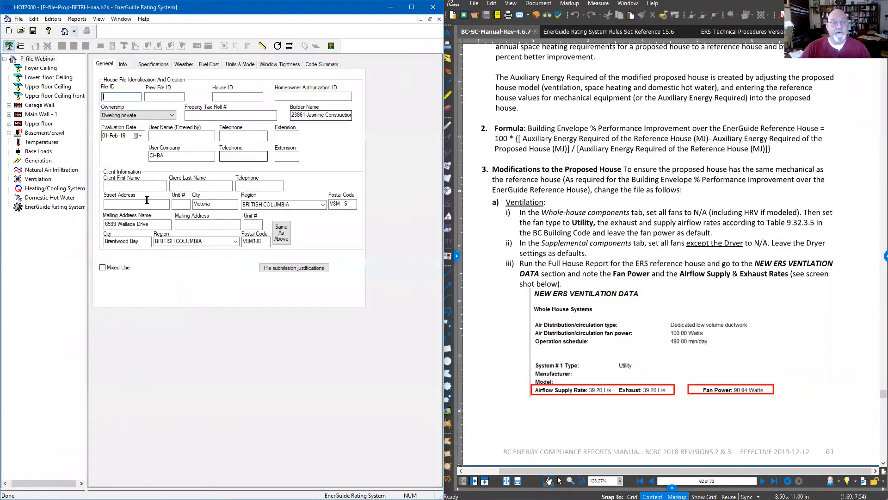
click(35, 173)
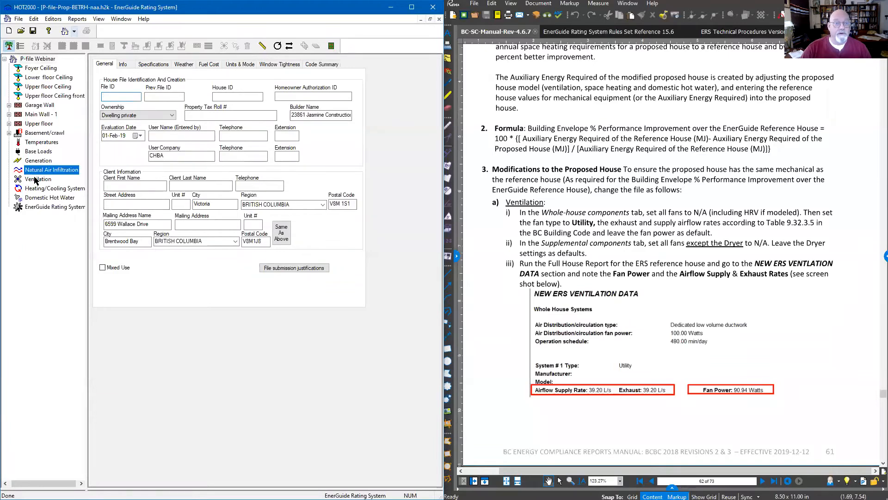
click(36, 179)
click(214, 65)
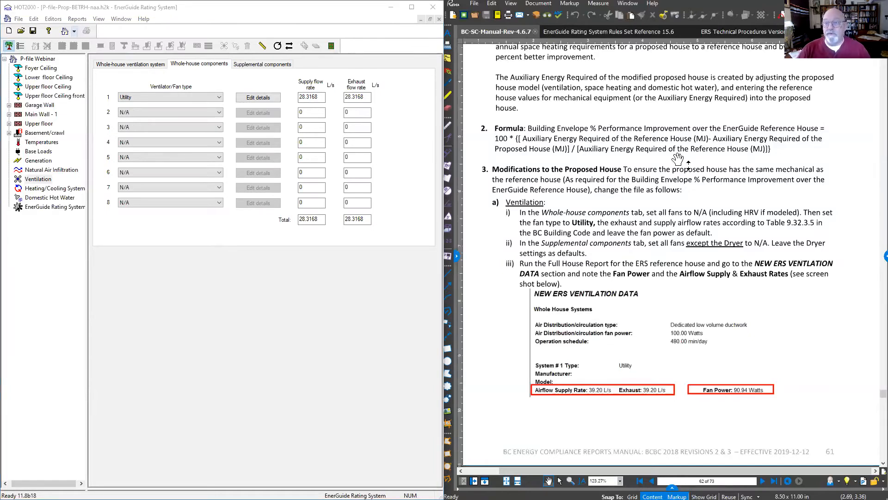
Step: Switch to the EnerGuide Rating System Rules Set Reference 15.6 document and view its cover page fitted to the window
click(616, 32)
drag(738, 181, 654, 217)
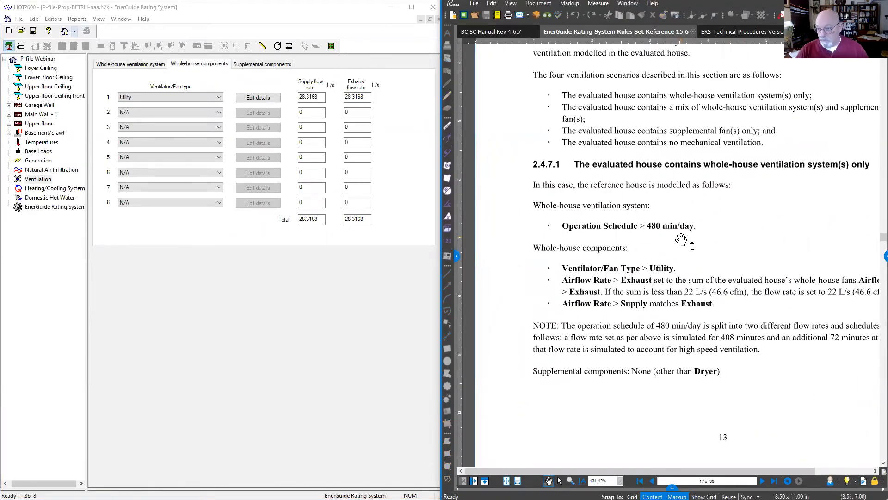
scroll(672, 226, up, 10)
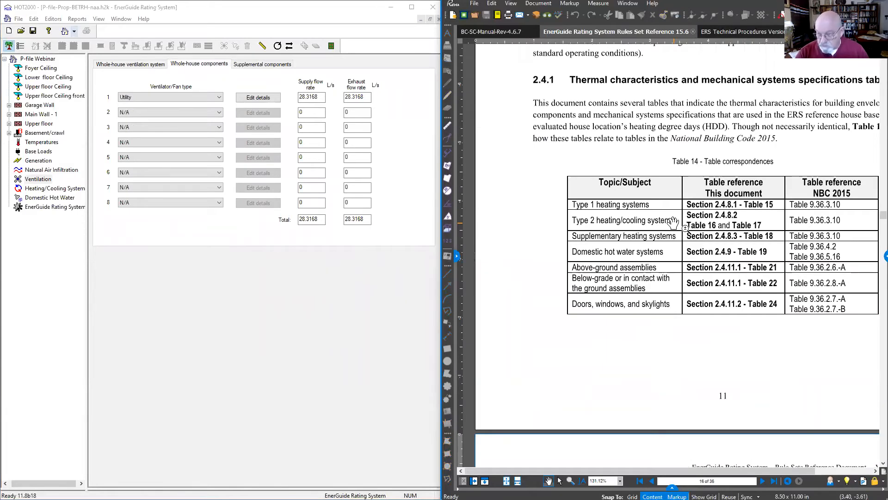
key(Home)
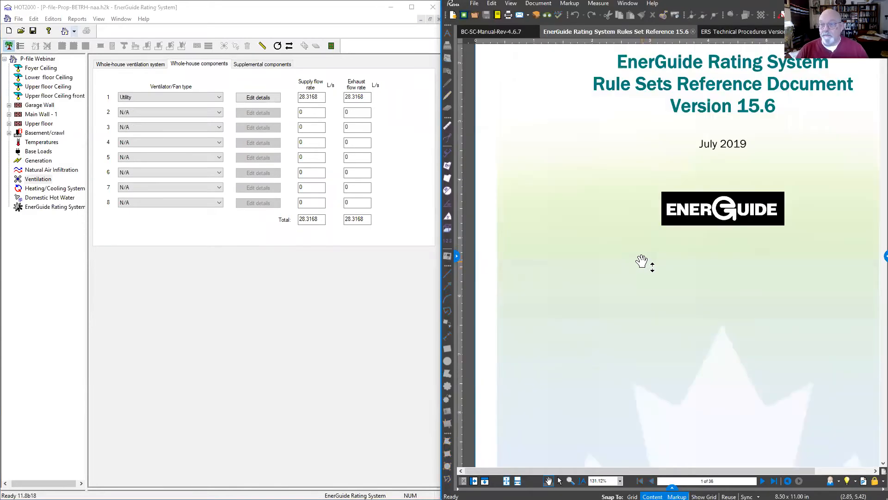
scroll(642, 261, up, 1)
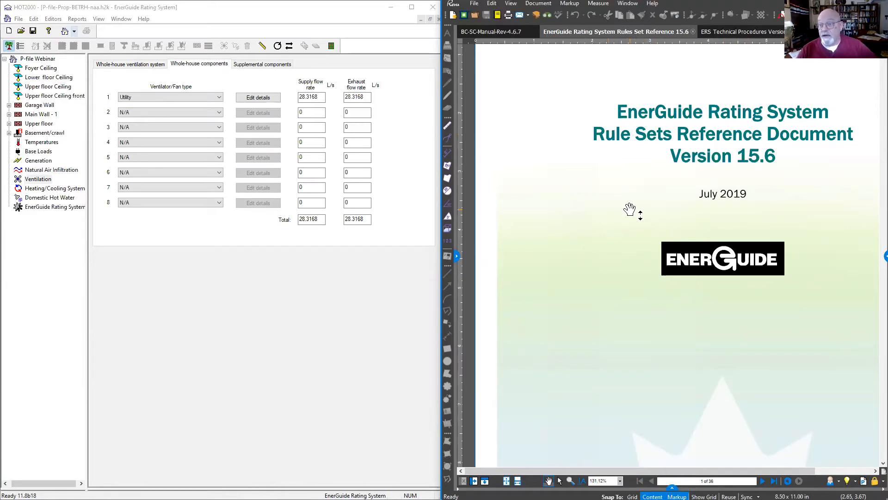
scroll(601, 238, down, 5)
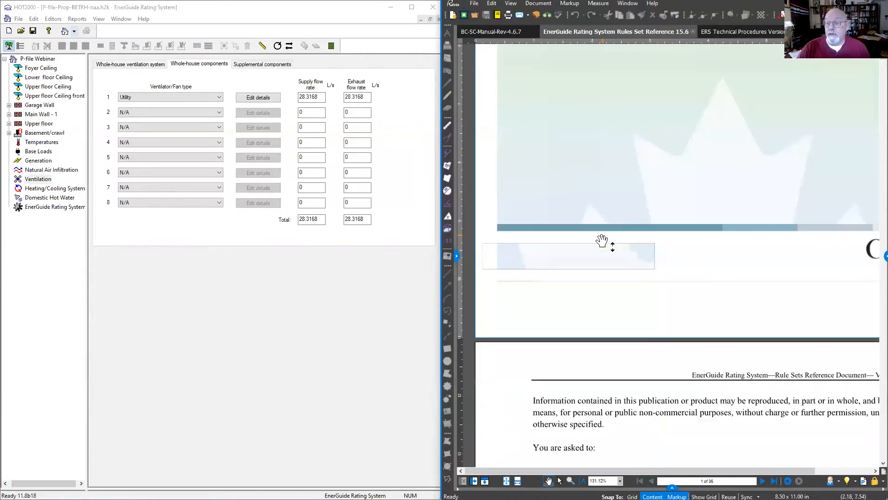
scroll(602, 238, down, 5)
scroll(602, 238, down, 1)
drag(716, 244, 676, 234)
scroll(678, 230, up, 10)
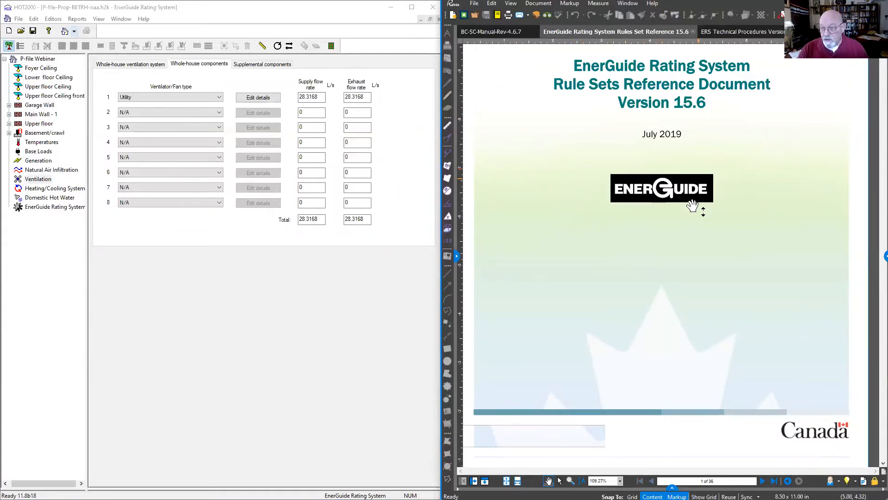
Step: Find the EnerGuide Rating System Reference House entries in the table of contents and go to section 2.4.7 Ventilation
scroll(608, 341, down, 20)
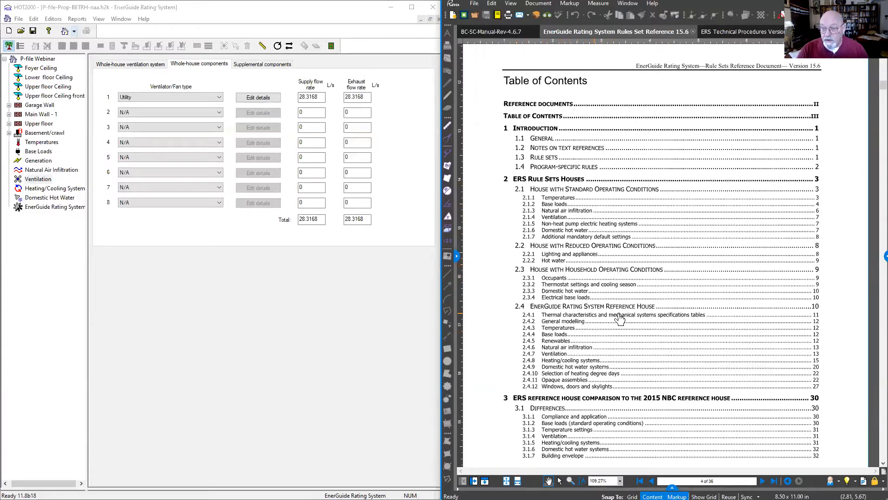
scroll(569, 338, down, 3)
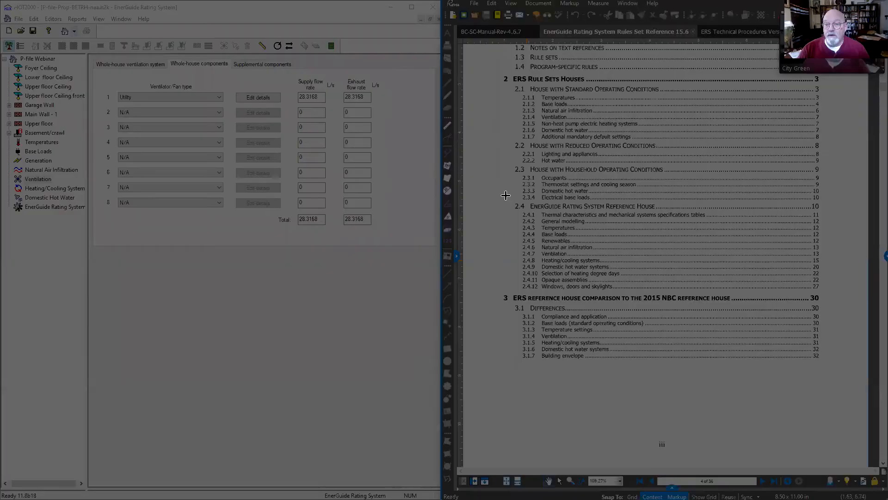
drag(505, 195, 688, 212)
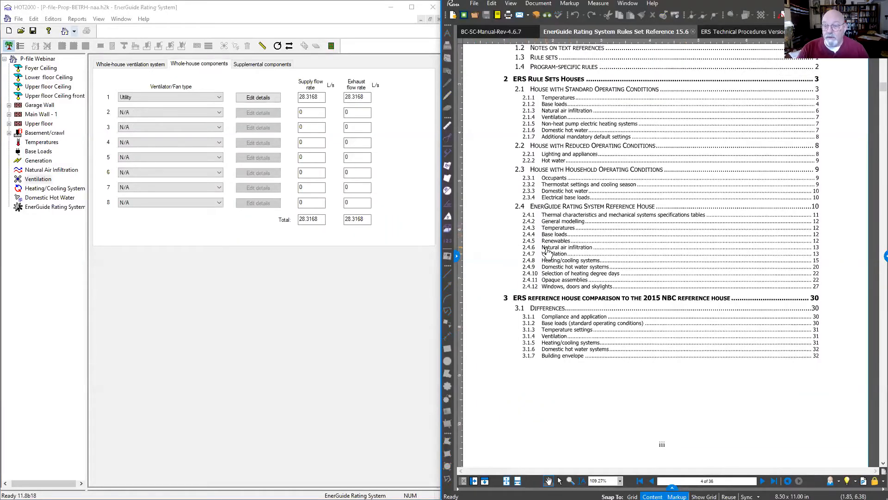
scroll(550, 271, up, 2)
scroll(550, 271, up, 1)
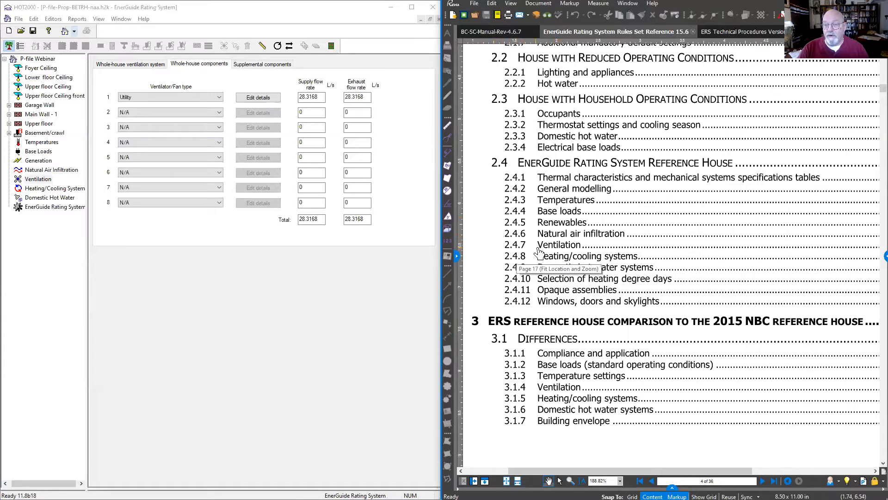
click(552, 246)
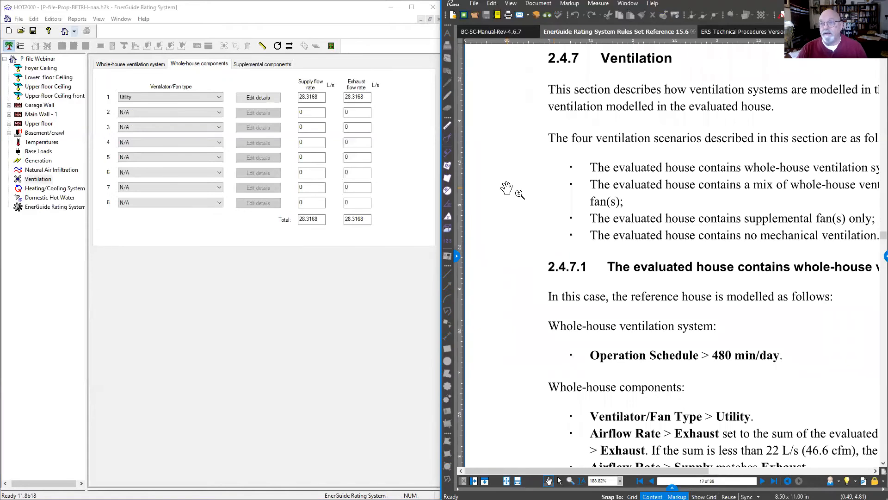
Step: Examine section 2.4.7.1 on how the reference house is modelled when the evaluated house has whole-house ventilation only
scroll(506, 187, down, 2)
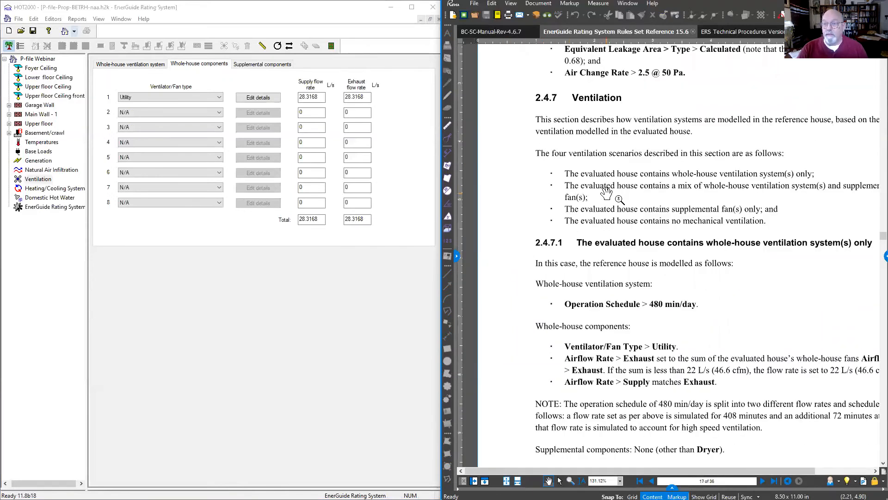
scroll(607, 194, down, 1)
drag(706, 233, 667, 167)
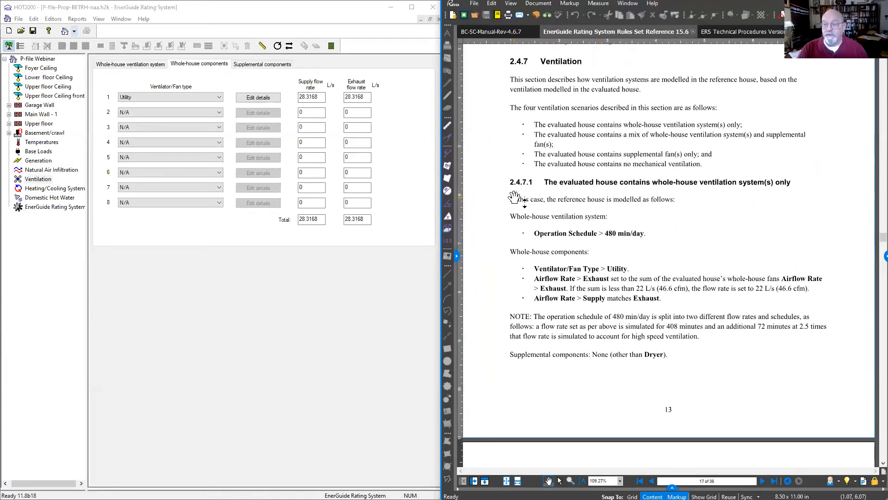
drag(519, 272, 537, 224)
scroll(563, 215, up, 2)
scroll(563, 215, down, 1)
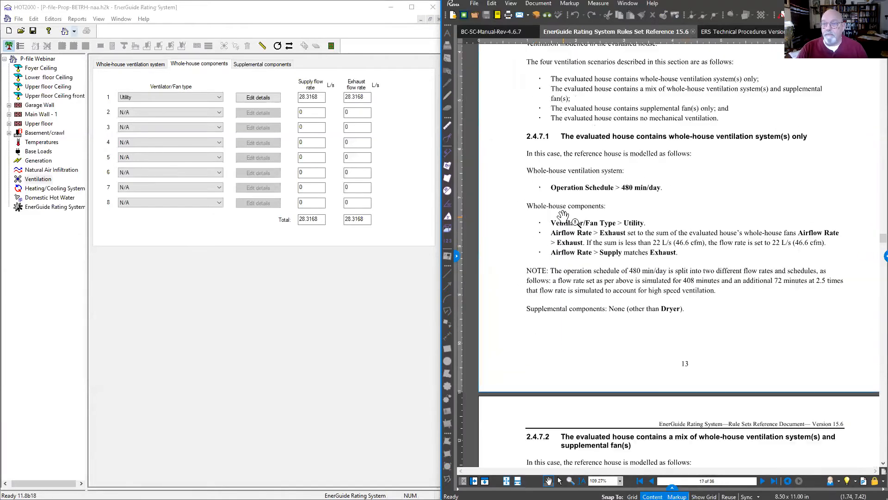
double_click(701, 3)
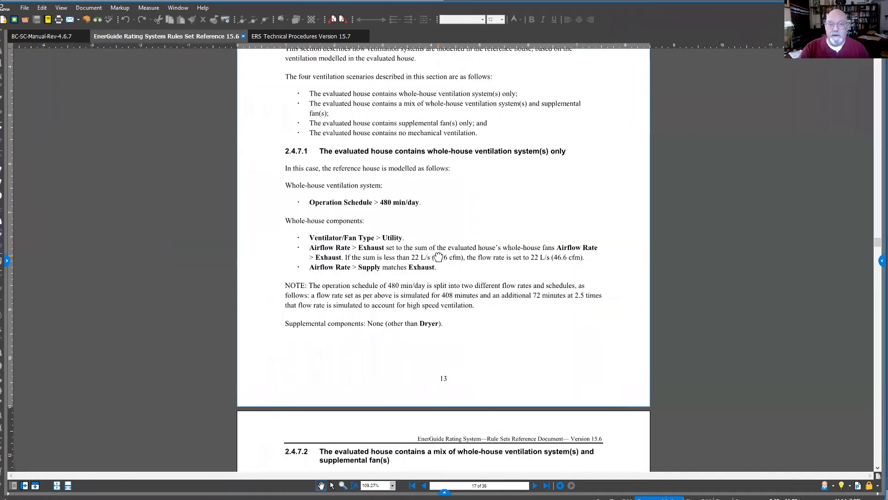
scroll(357, 217, up, 2)
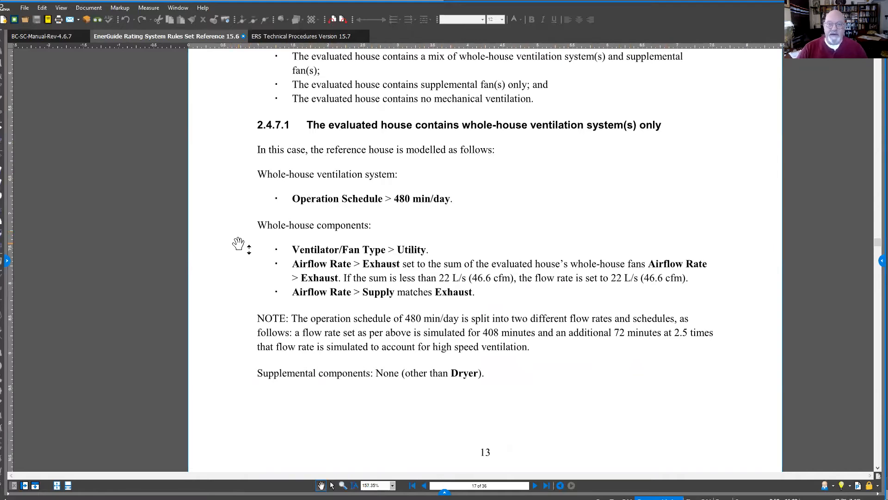
drag(344, 303, 323, 206)
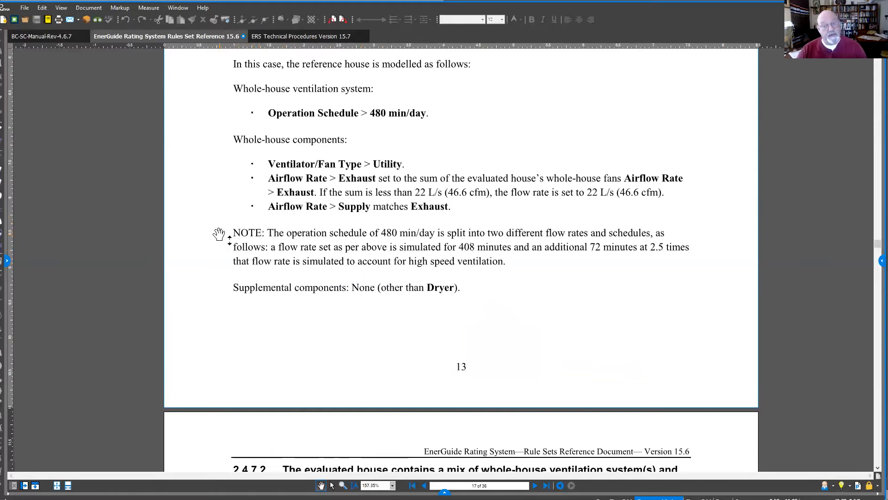
drag(440, 323, 437, 264)
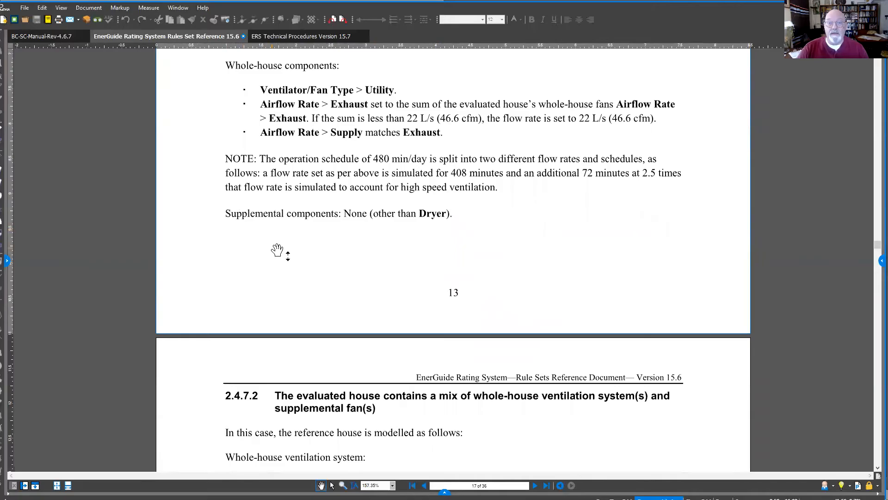
Step: Highlight the section 2.4.7.1 note about the 480 min/day operation schedule being split into two flow rates with a screen snip
key(super+shift+s)
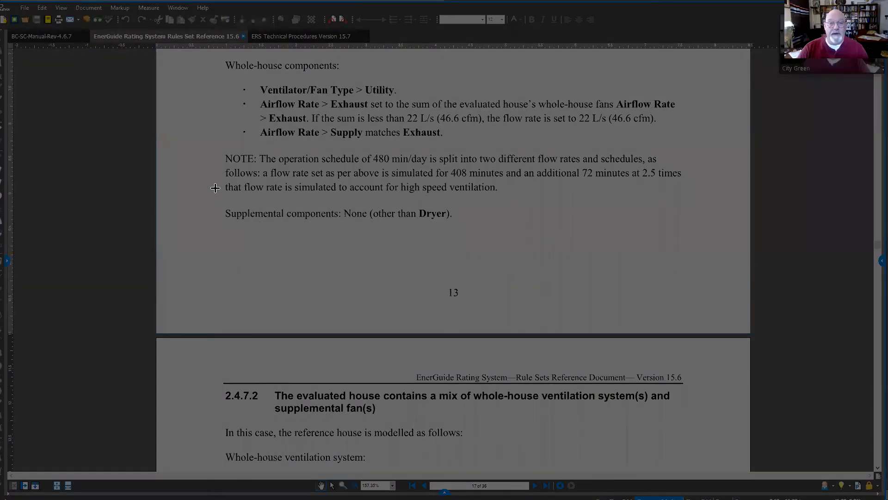
drag(207, 141, 699, 207)
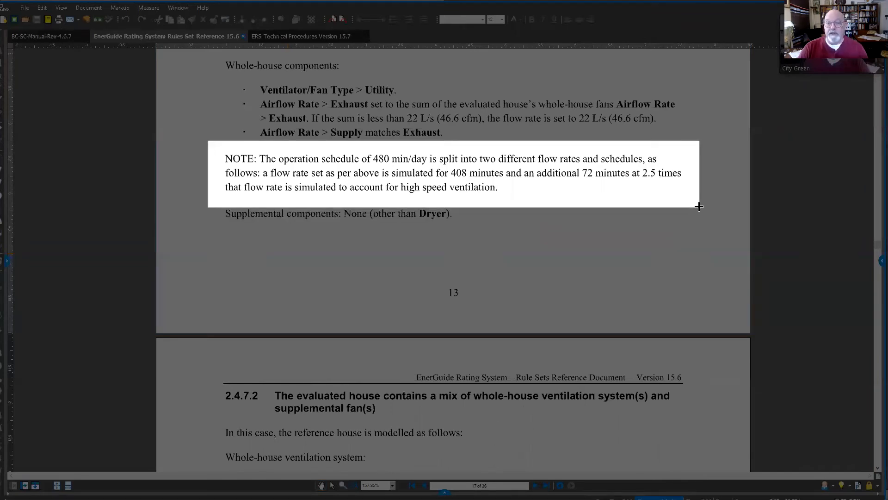
drag(699, 207, 699, 206)
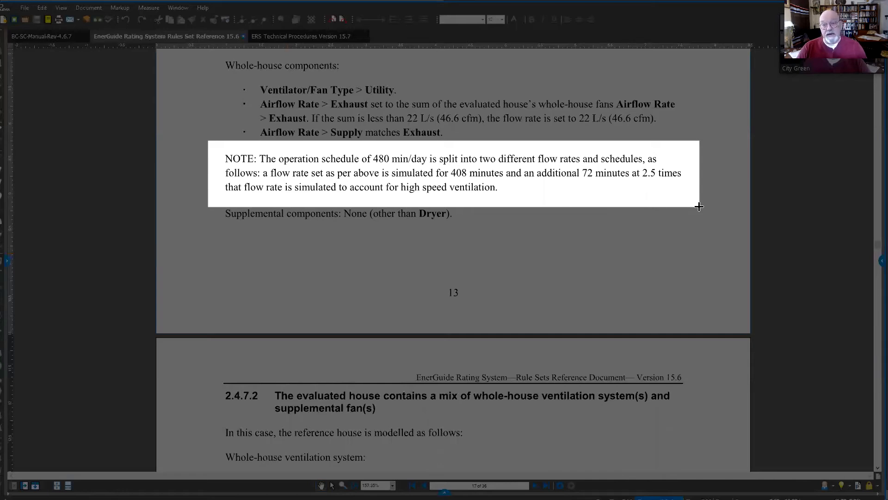
drag(699, 206, 721, 196)
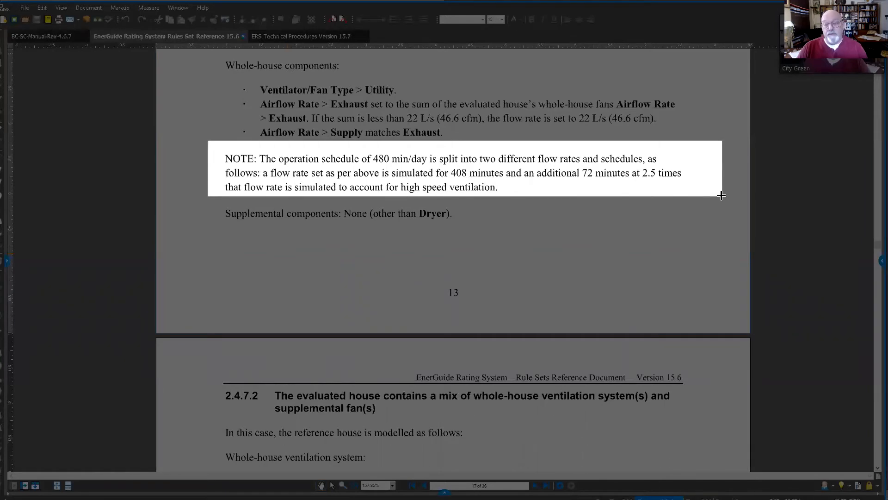
drag(722, 196, 721, 195)
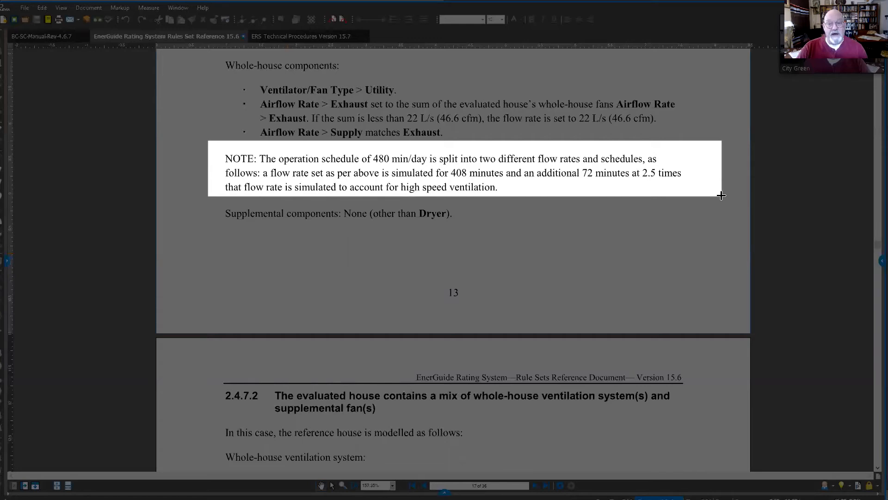
drag(721, 196, 721, 196)
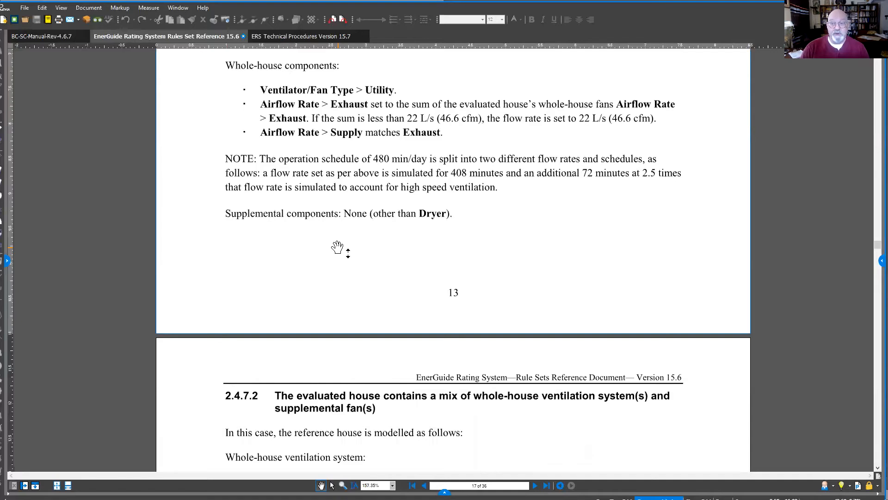
key(super+shift+s)
drag(533, 169, 688, 184)
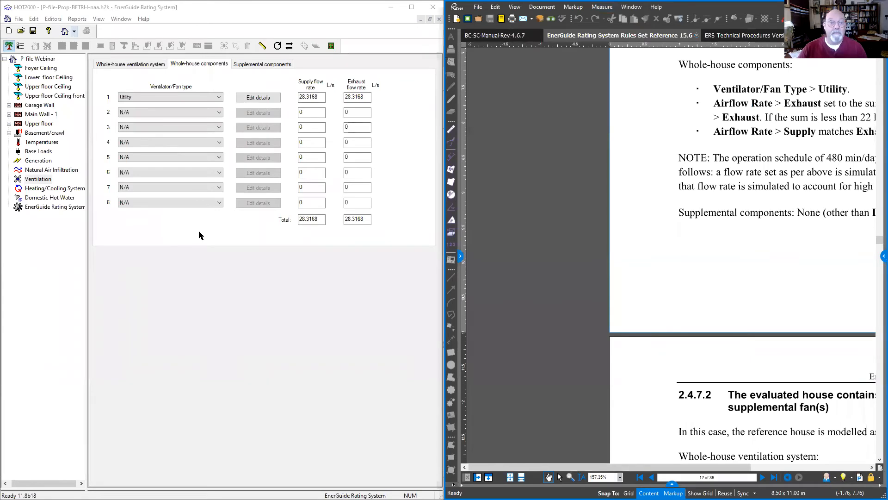
Step: Generate the Full House Report for the P-file-Prop-BETRH-naa file using the house with standard operating conditions
click(187, 222)
click(84, 23)
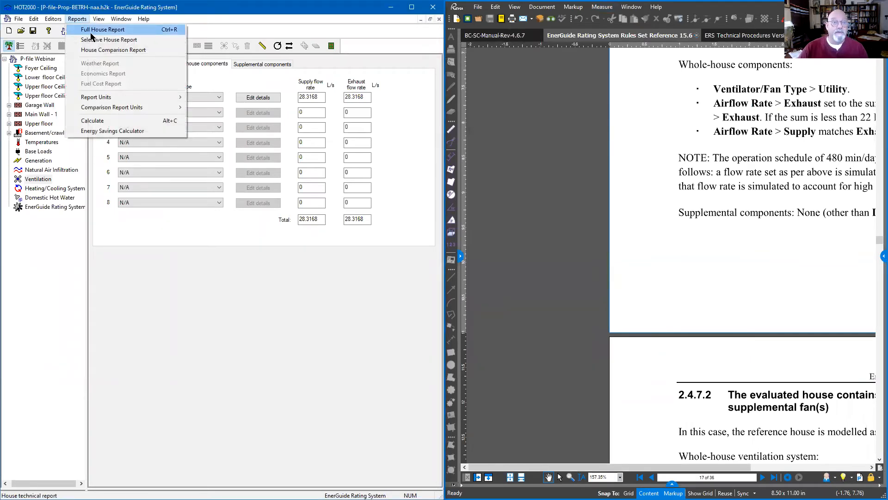
click(93, 31)
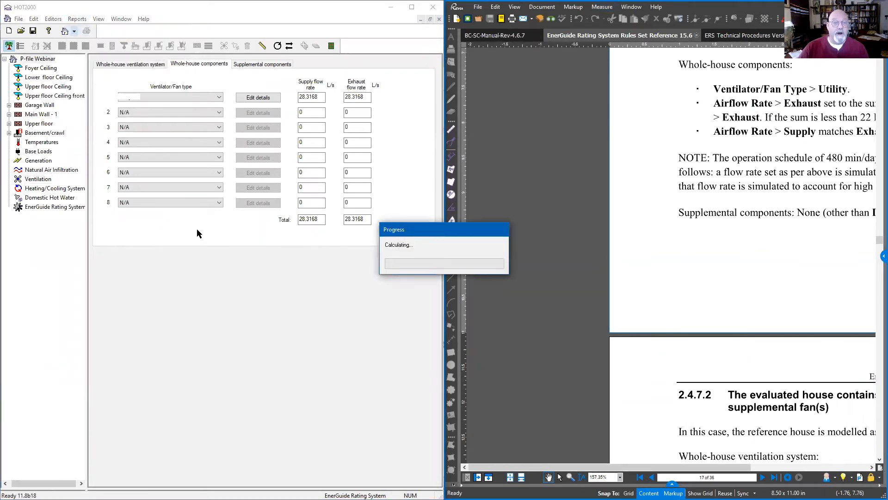
click(447, 246)
click(453, 260)
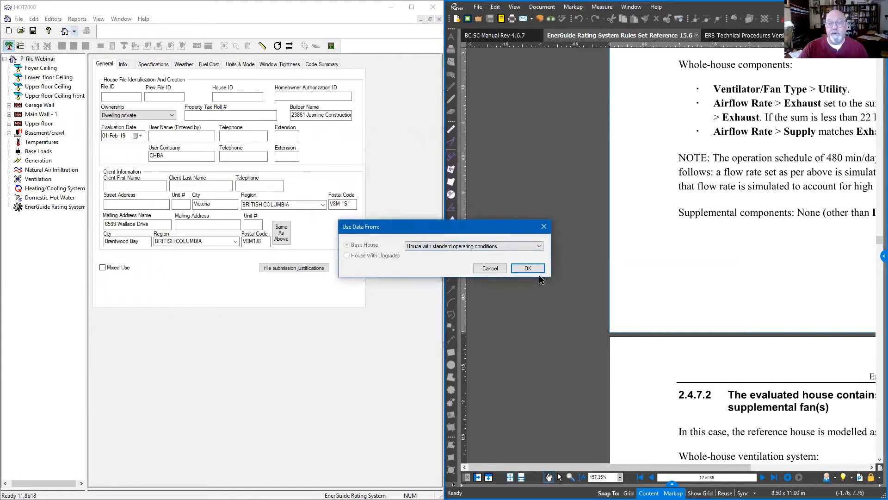
click(525, 266)
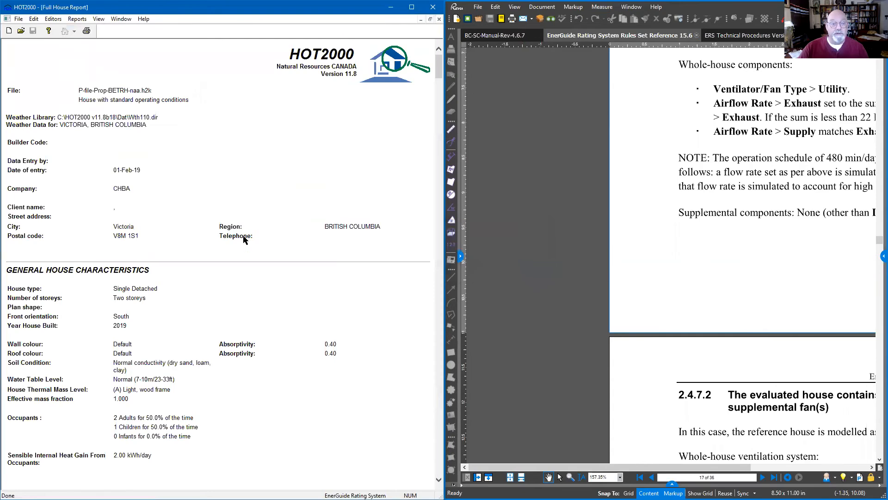
Step: Find the New ERS Ventilation Data section in the report and highlight the utility system's supply and exhaust airflow rates with a screen snip
scroll(245, 277, down, 20)
scroll(242, 262, down, 20)
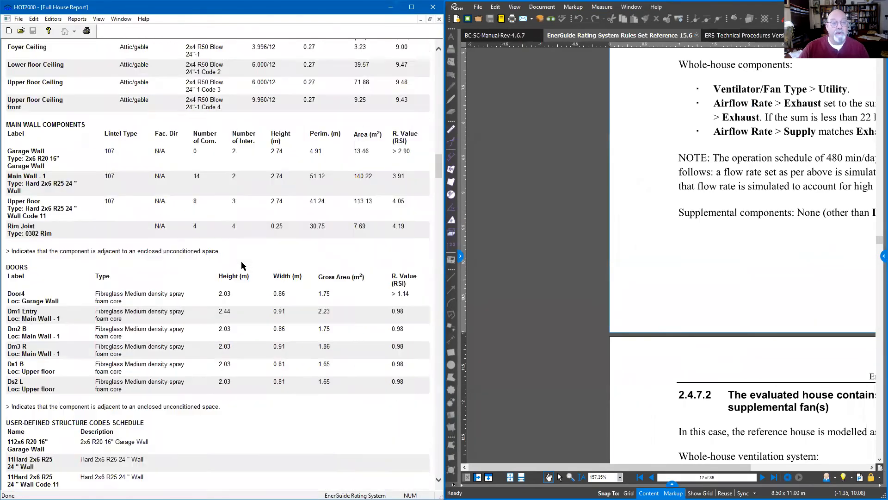
scroll(232, 265, down, 20)
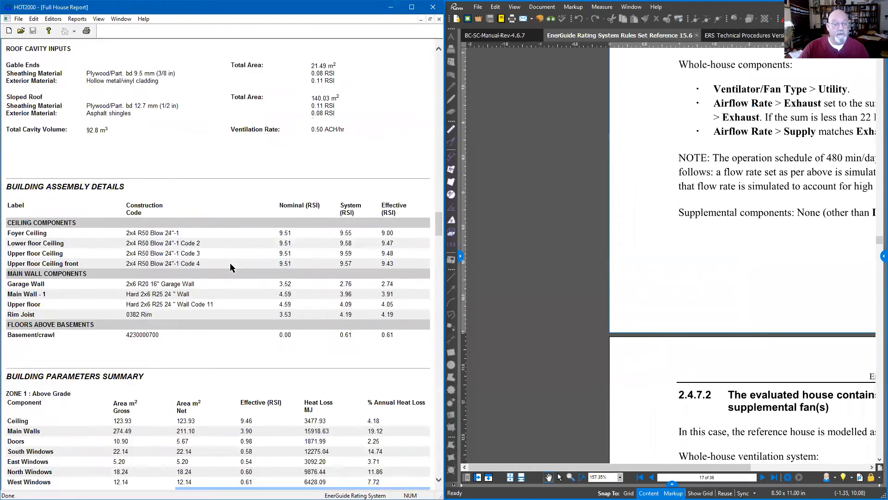
scroll(229, 264, down, 10)
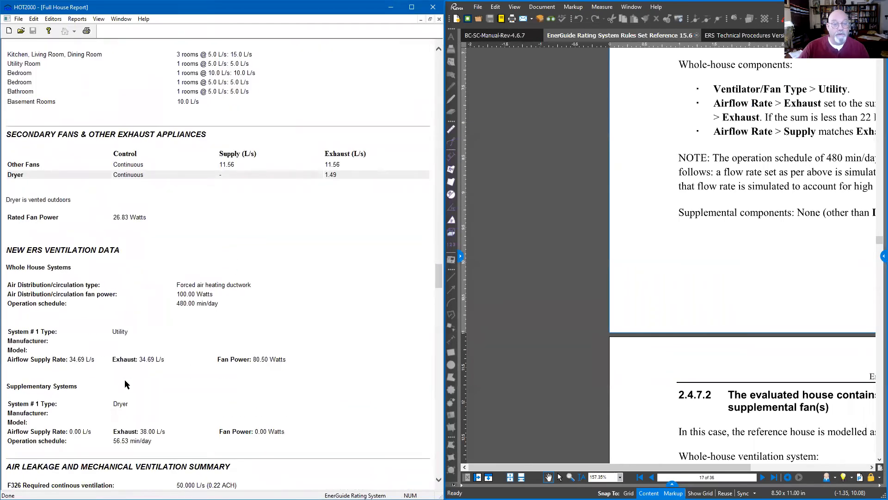
key(super+shift+s)
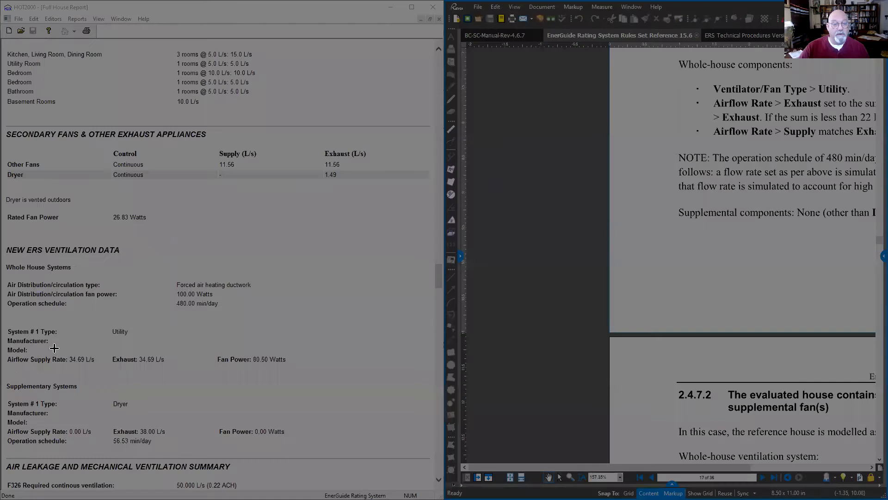
drag(53, 347, 173, 377)
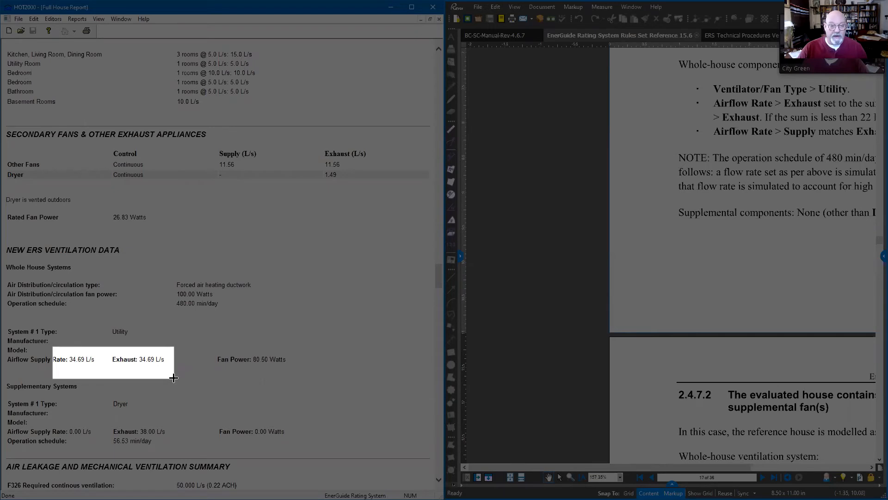
Step: Review the utility system's airflow rates in the Full House Report and the whole-house component rules in section 2.4.7.1 of the EnerGuide rules
drag(173, 378, 173, 378)
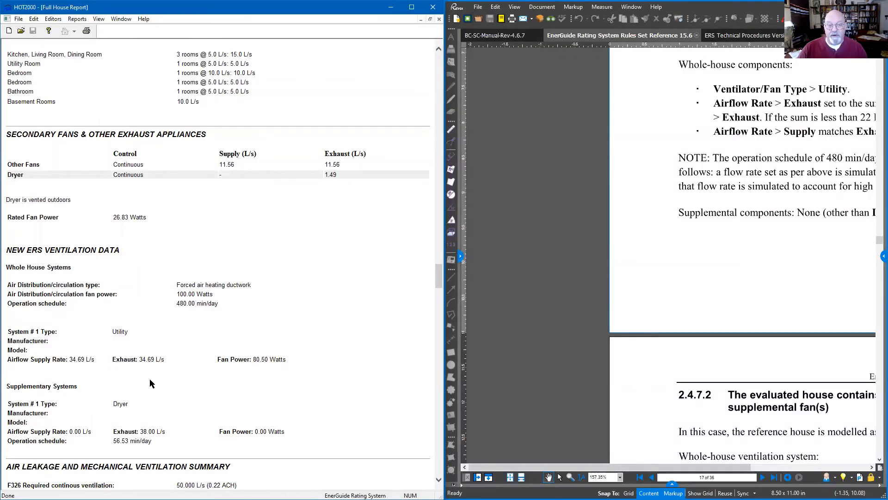
scroll(145, 376, up, 20)
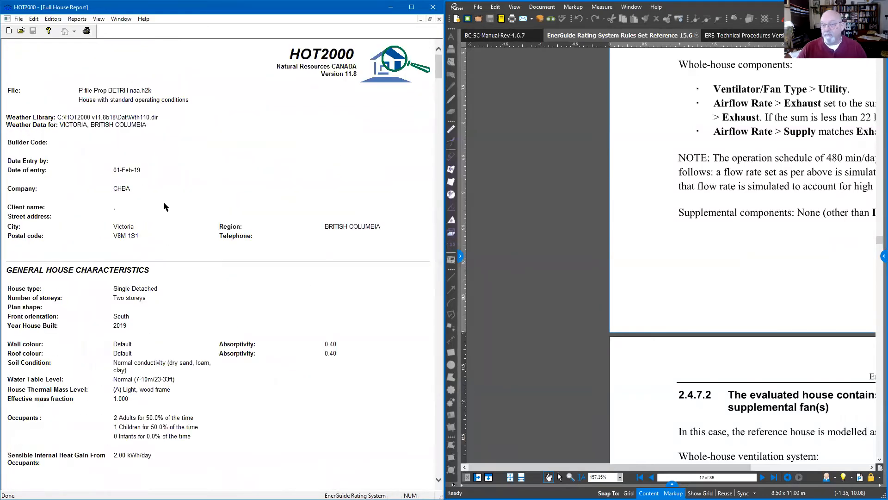
drag(740, 196, 596, 257)
scroll(595, 257, up, 3)
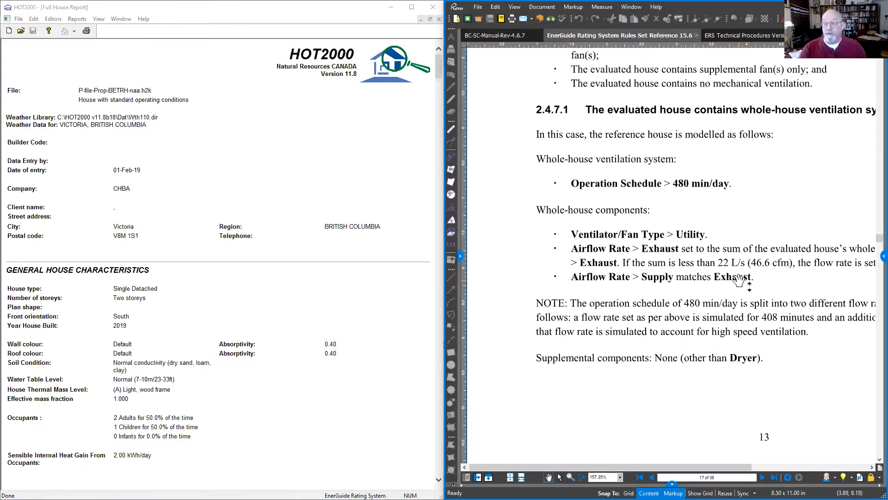
click(322, 159)
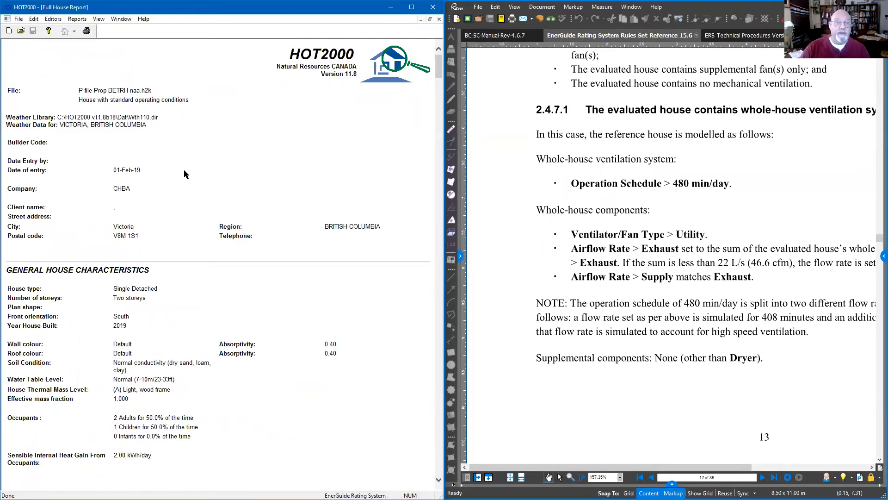
Step: Close the Full House Report and inspect the airflow and fan power details of the first whole-house ventilation component, the Utility fan
click(438, 19)
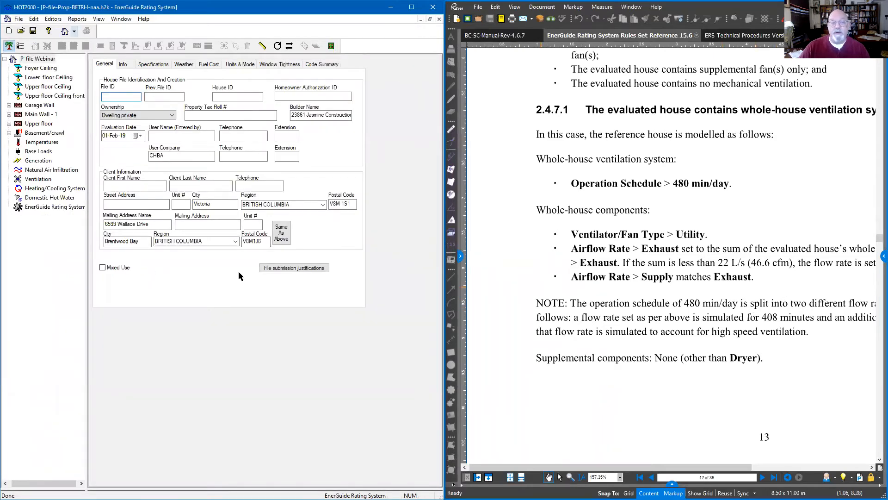
click(42, 179)
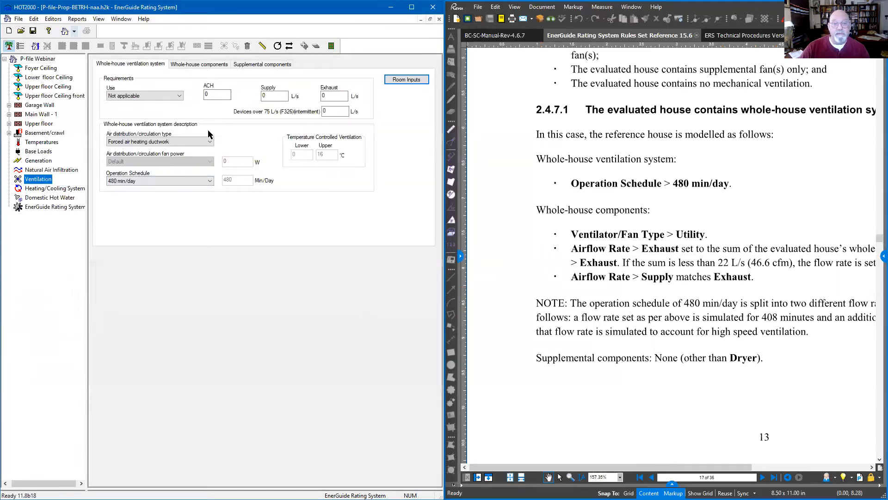
click(216, 65)
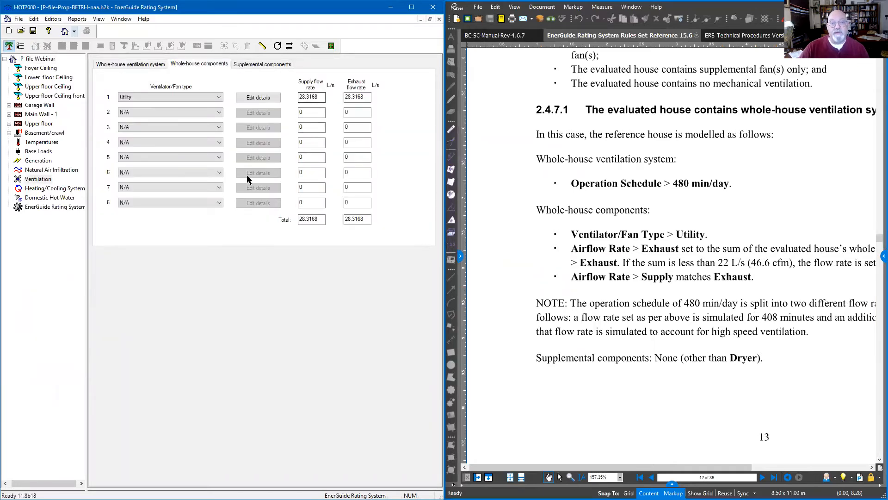
click(255, 98)
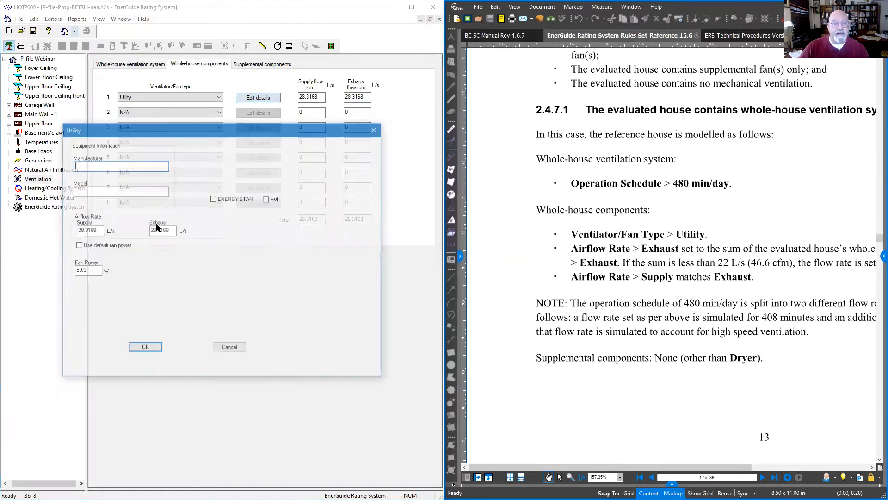
click(87, 271)
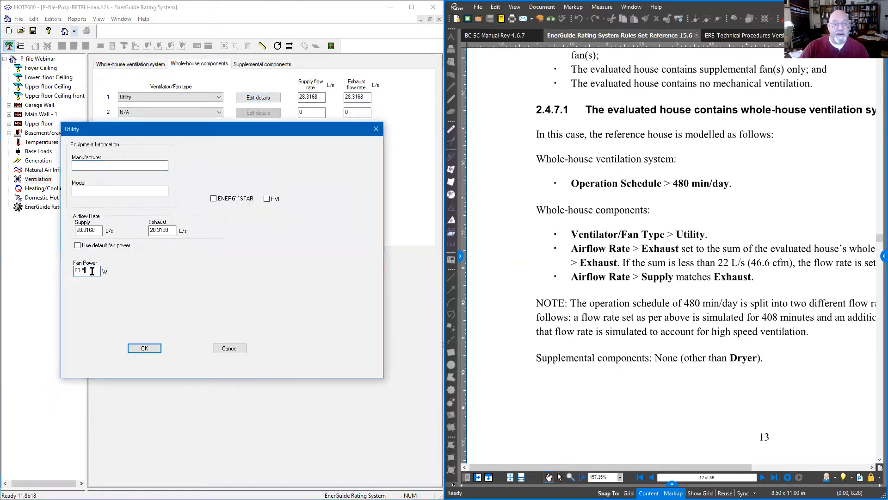
click(145, 349)
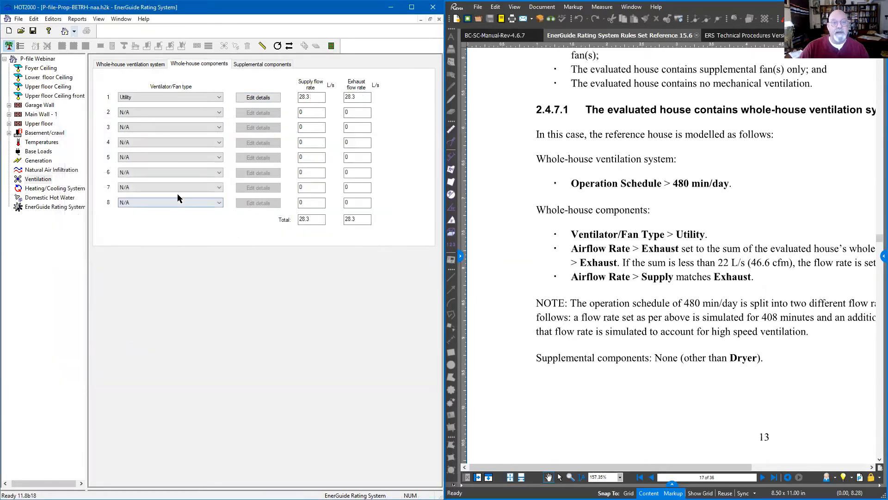
Step: Examine the BC-SC manual's ventilation, space heating and hot water modifications for the proposed house, and check the Utility fan's supply flow rate against them
click(568, 172)
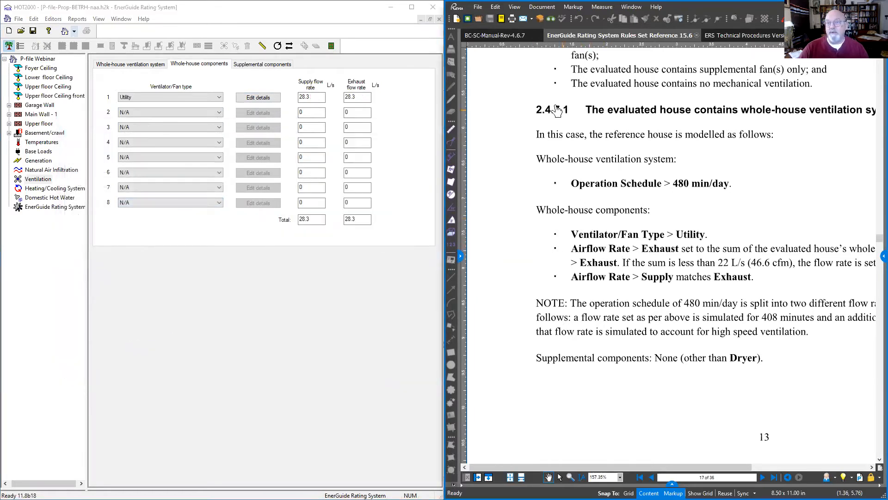
click(509, 35)
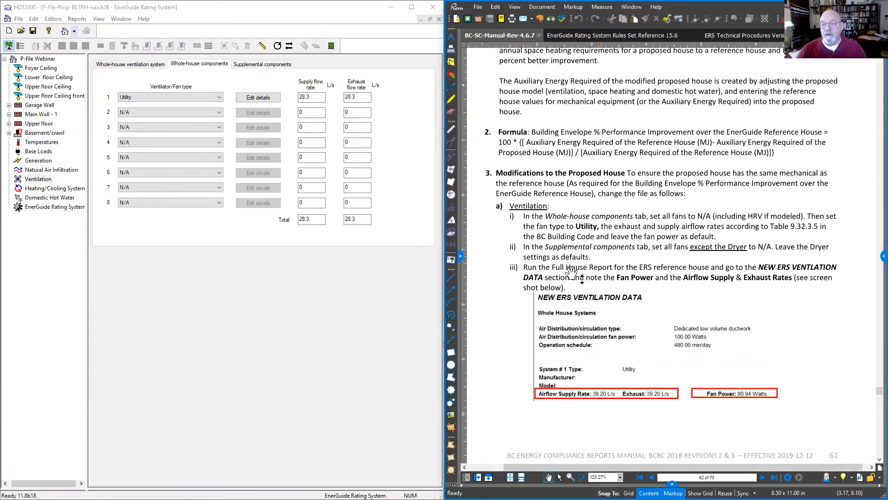
scroll(558, 222, down, 10)
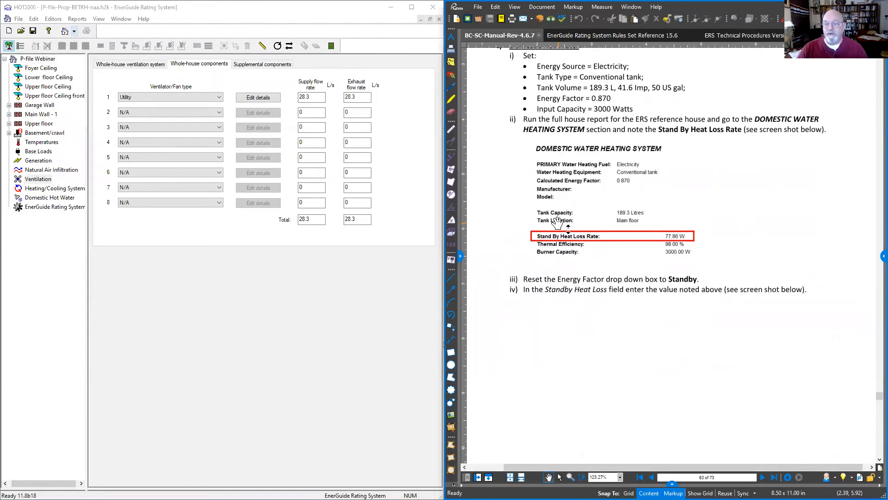
scroll(558, 222, down, 1)
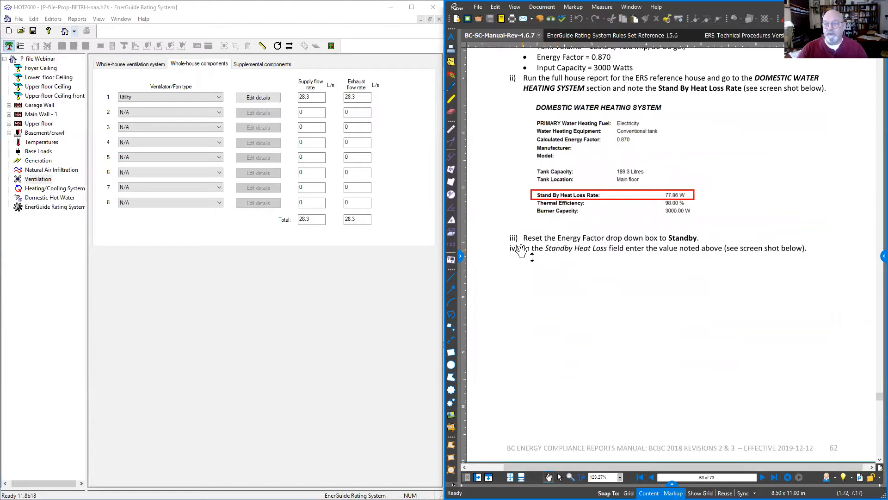
scroll(524, 251, up, 4)
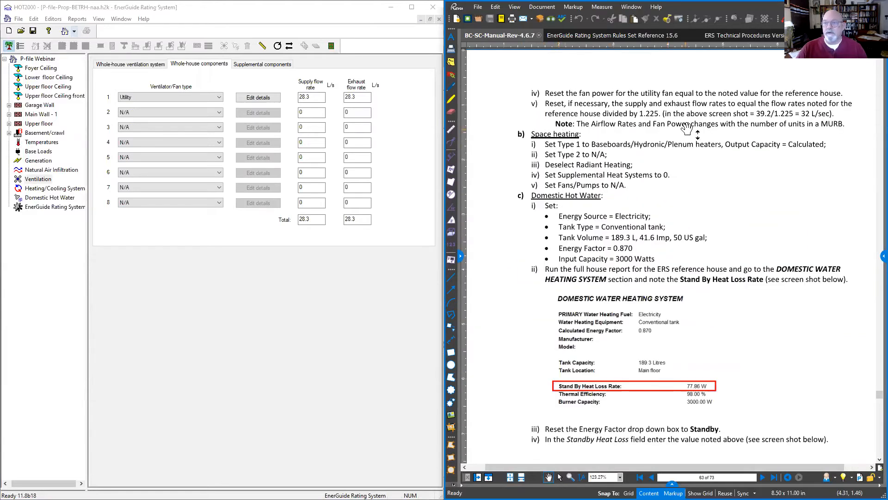
scroll(690, 117, up, 3)
drag(596, 165, 644, 223)
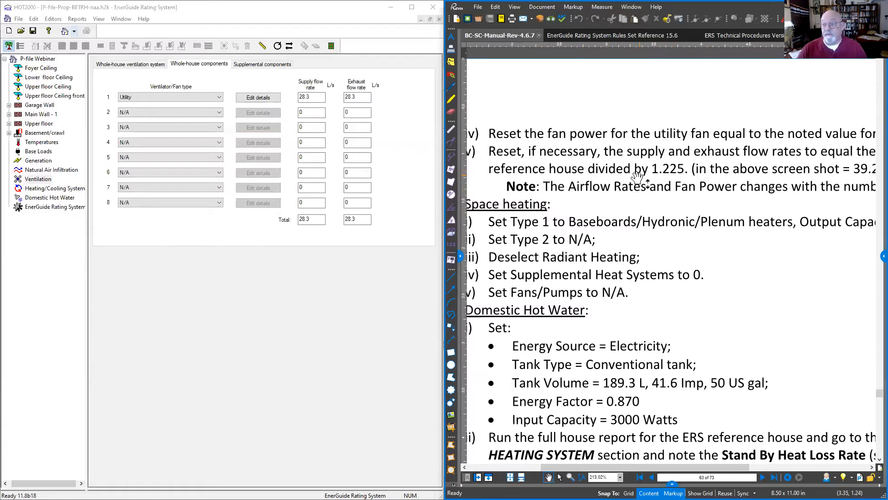
scroll(680, 185, down, 2)
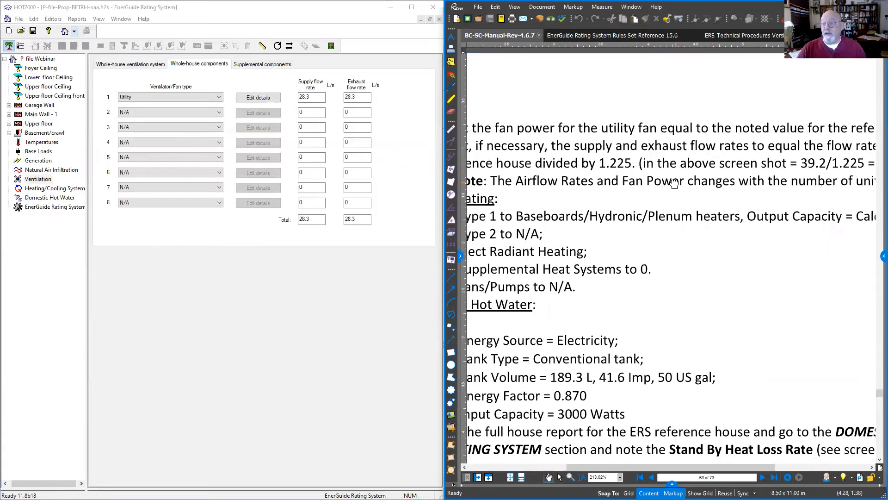
scroll(674, 182, down, 2)
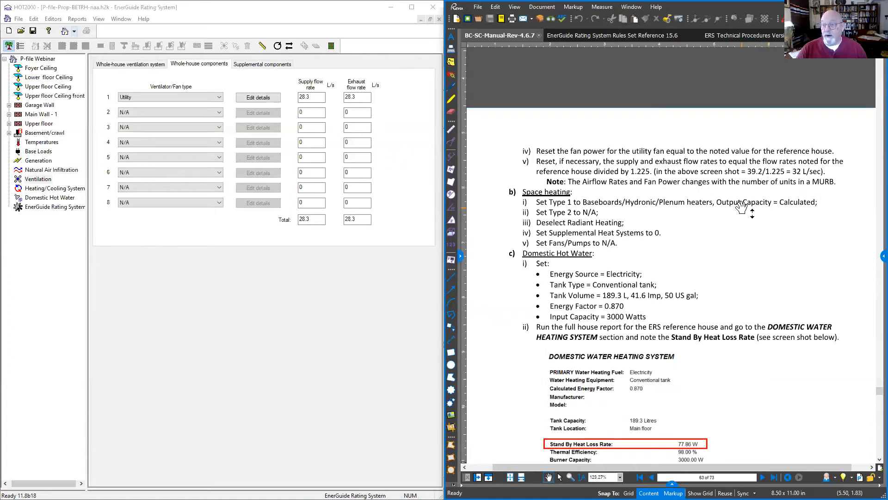
scroll(748, 203, up, 5)
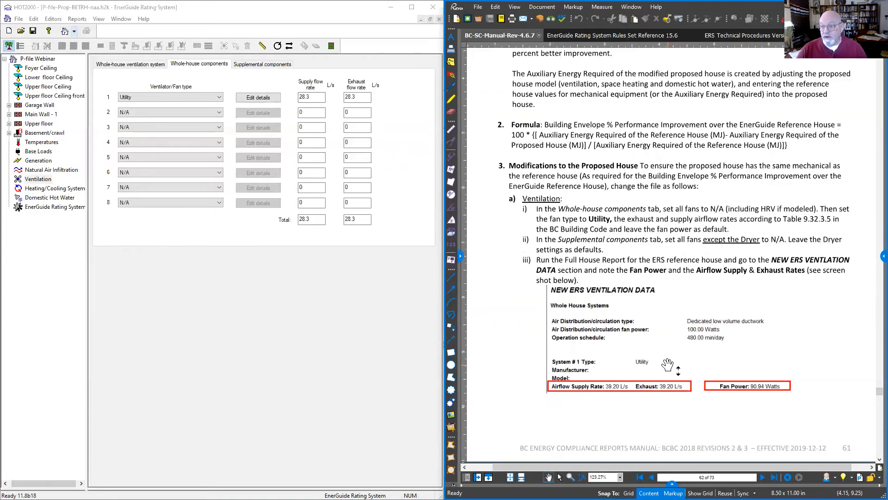
scroll(668, 367, down, 5)
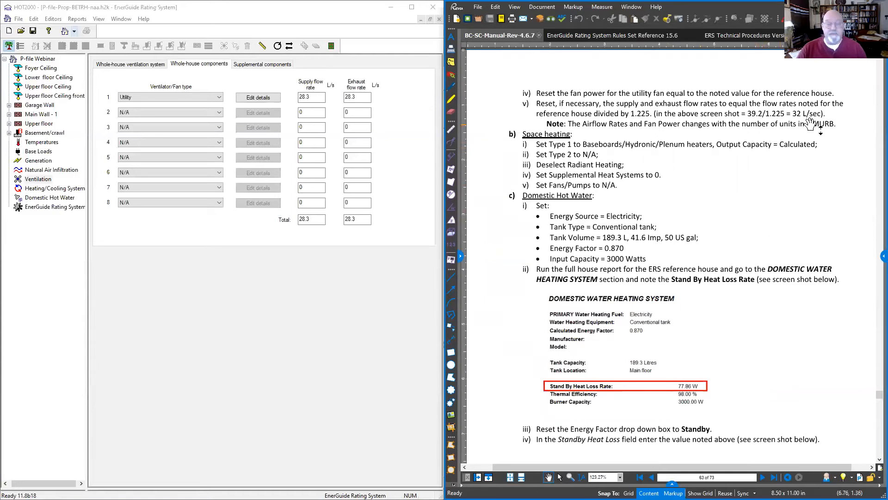
drag(320, 97, 288, 98)
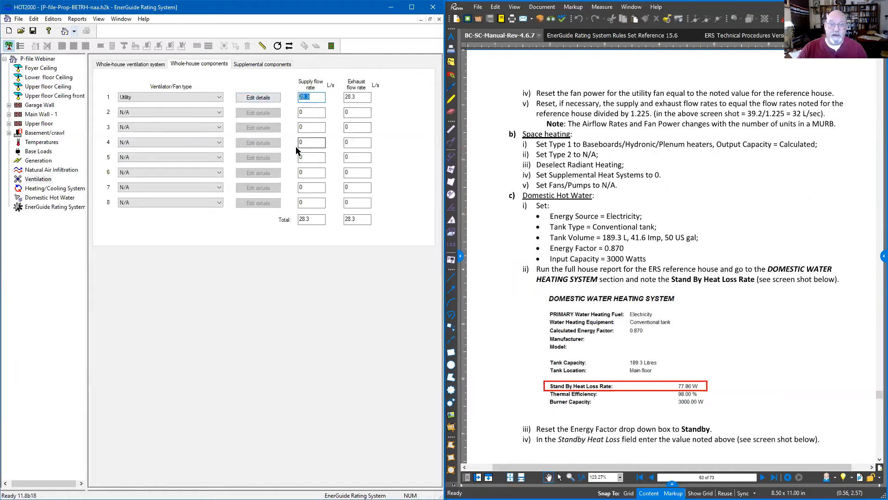
click(322, 98)
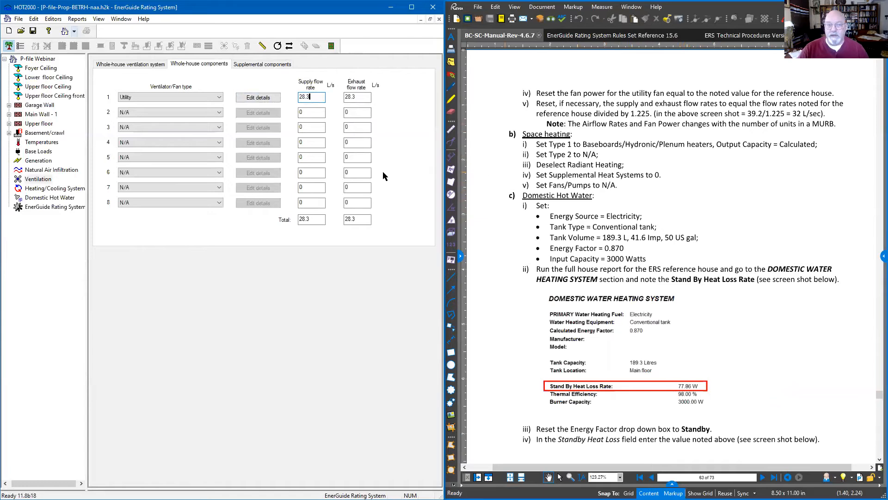
Step: Set the heating/cooling system's Type 2 to N/A and deselect Additional Openings
click(42, 189)
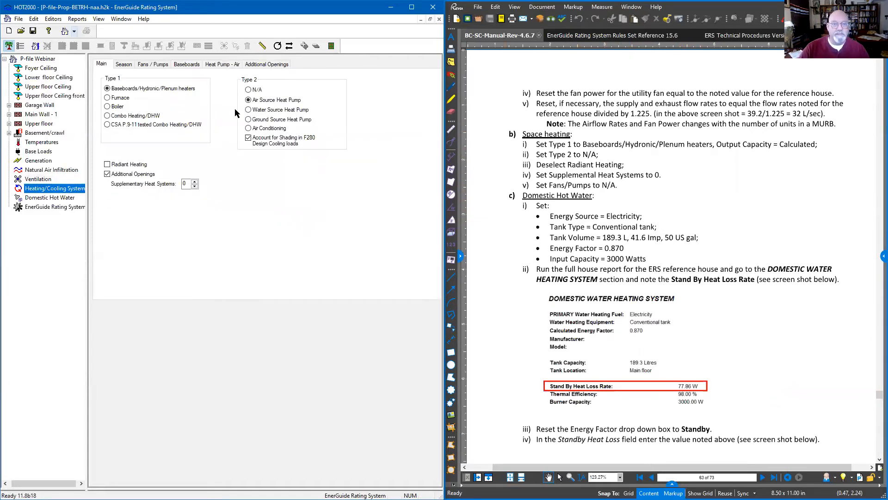
click(249, 91)
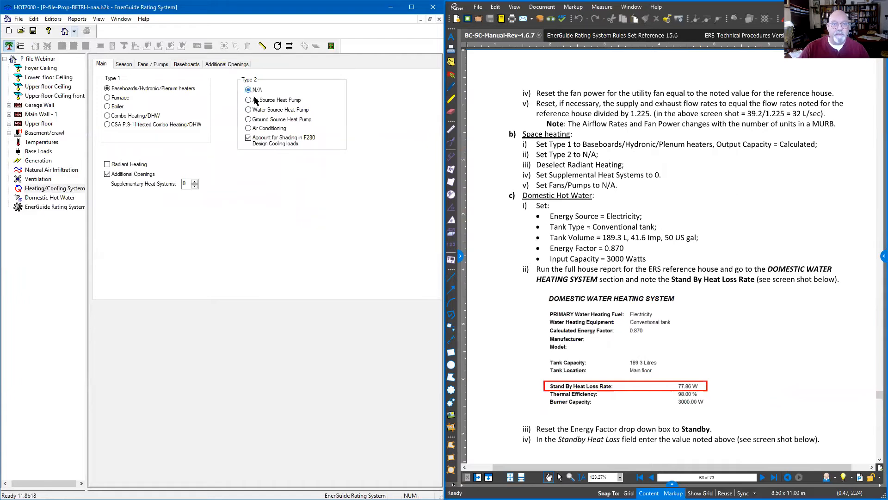
click(226, 64)
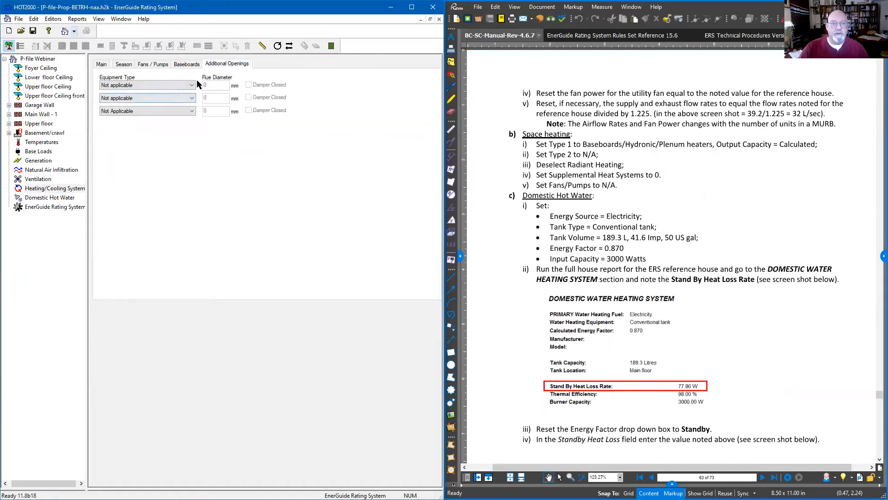
click(107, 64)
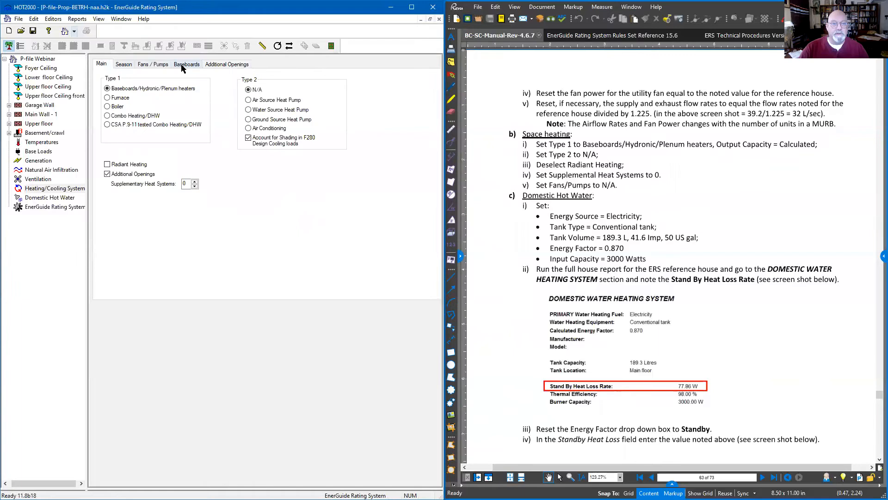
click(107, 174)
Step: Set Supplementary Heat Systems to 2 and enable Additional Openings and Radiant Heating
double_click(185, 183)
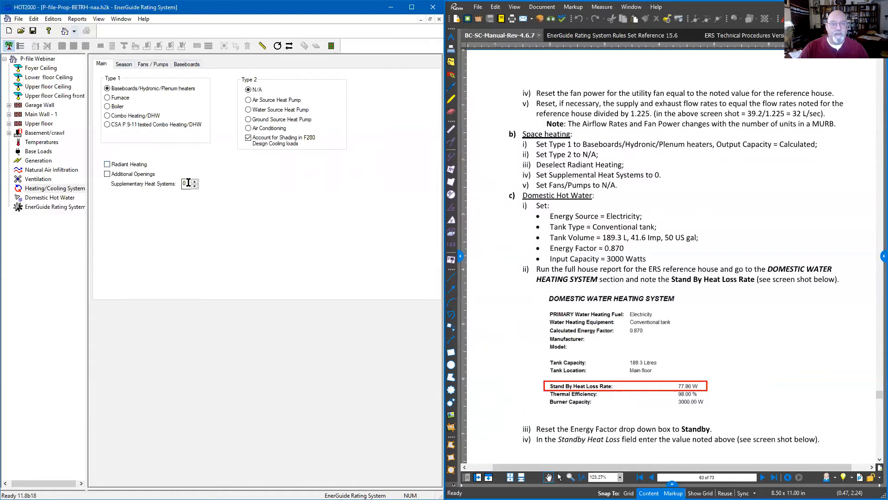
click(194, 181)
click(194, 182)
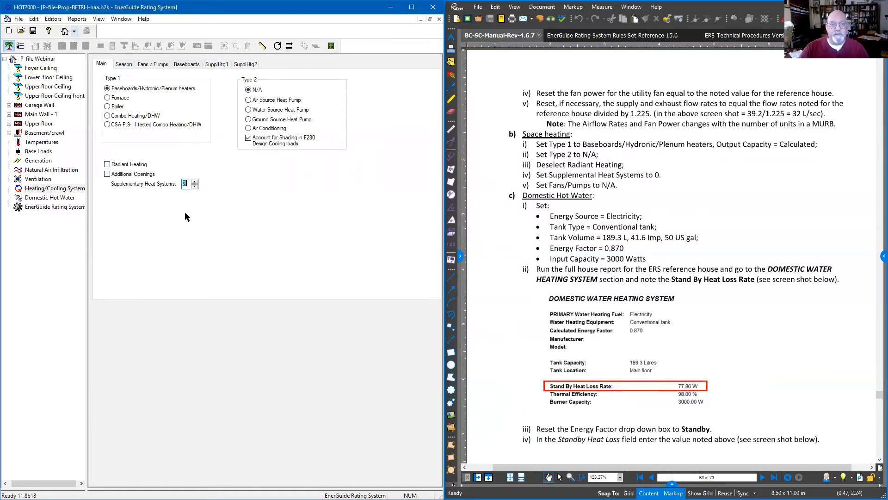
click(107, 174)
click(107, 164)
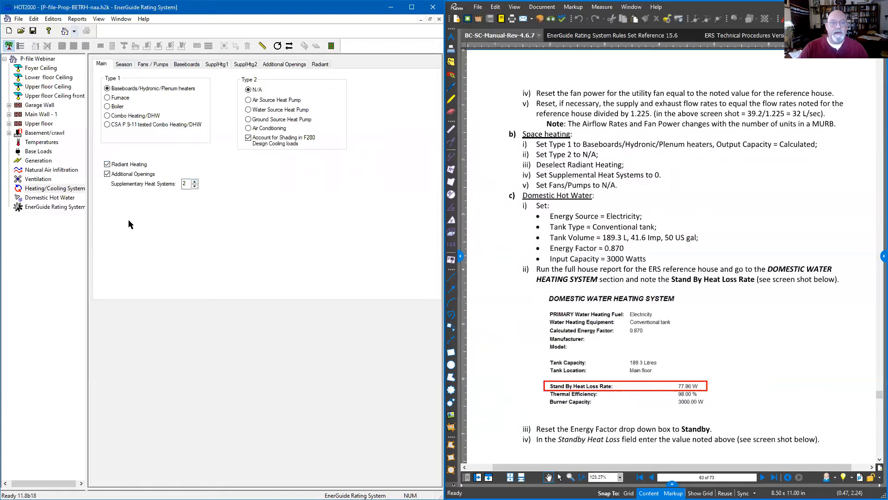
Step: Deselect Radiant Heating and Additional Openings, and remove both supplementary heating systems, bringing their number to 0
click(107, 165)
click(108, 174)
double_click(184, 183)
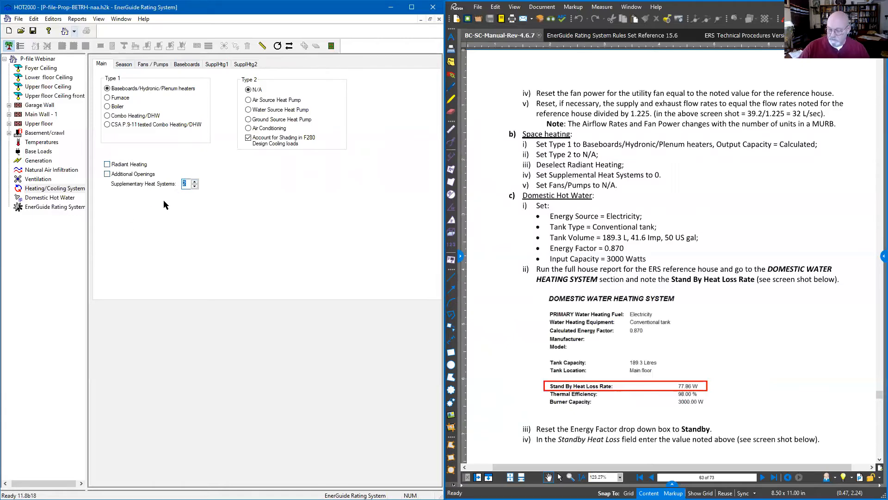
click(195, 186)
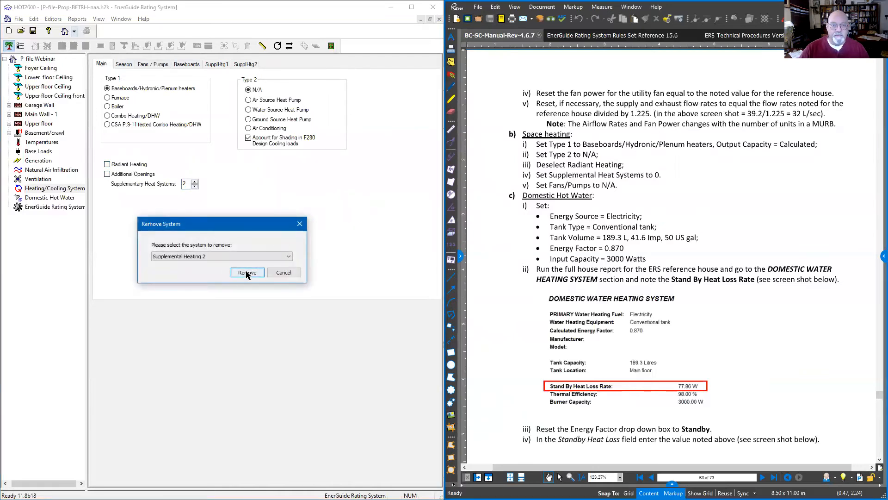
click(245, 273)
click(195, 187)
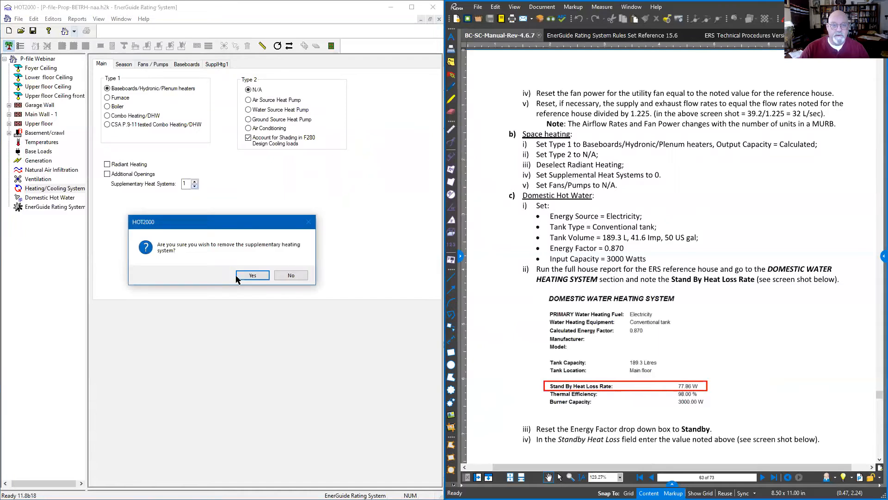
click(236, 278)
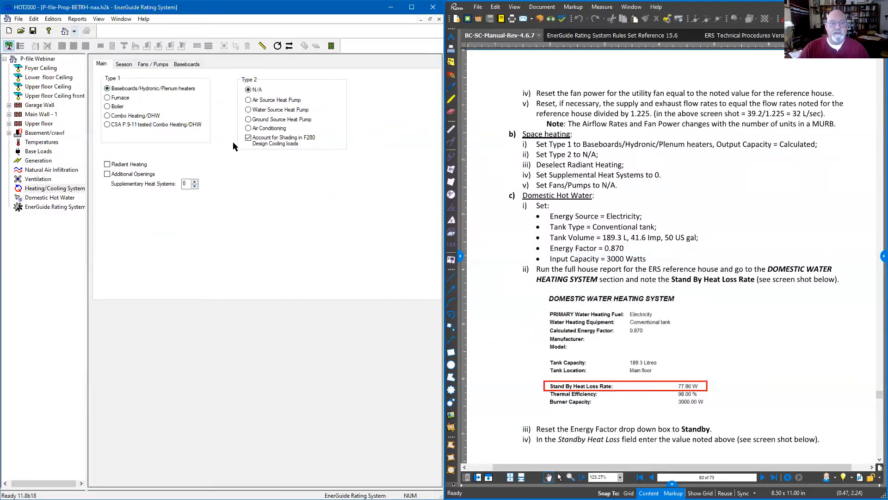
Step: Check the baseboards' output capacity setting and the heating system's fan/pump settings
click(184, 66)
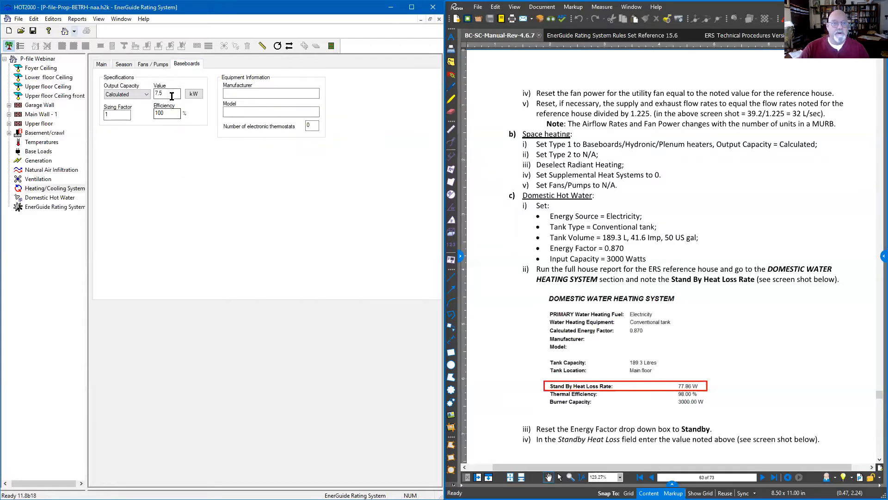
click(160, 65)
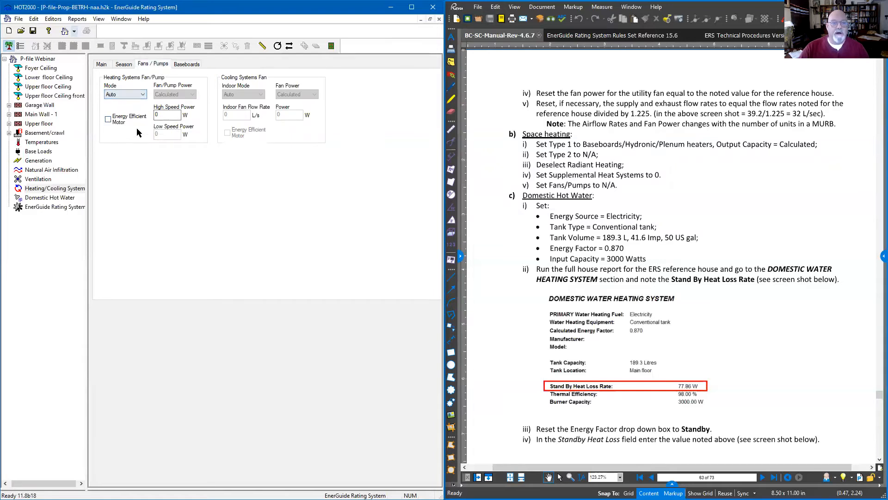
Step: Set the heating system's fan/pump mode to N/A
click(143, 94)
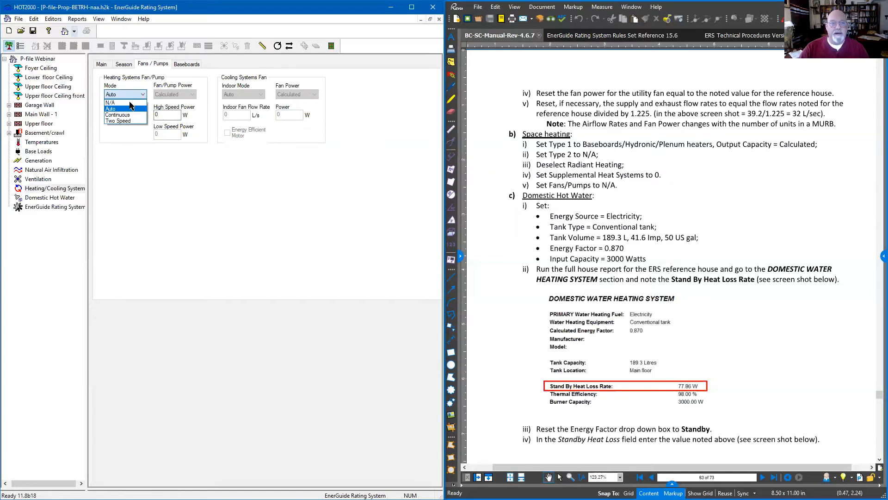
click(131, 103)
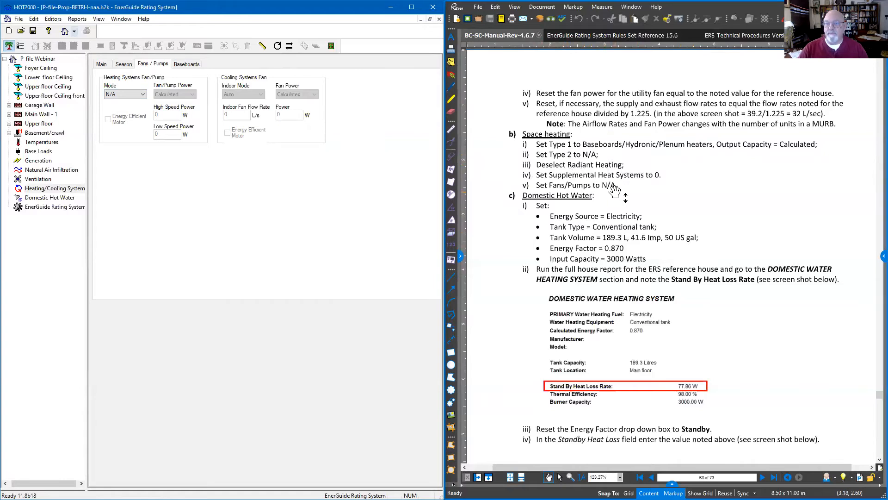
key(super+shift+s)
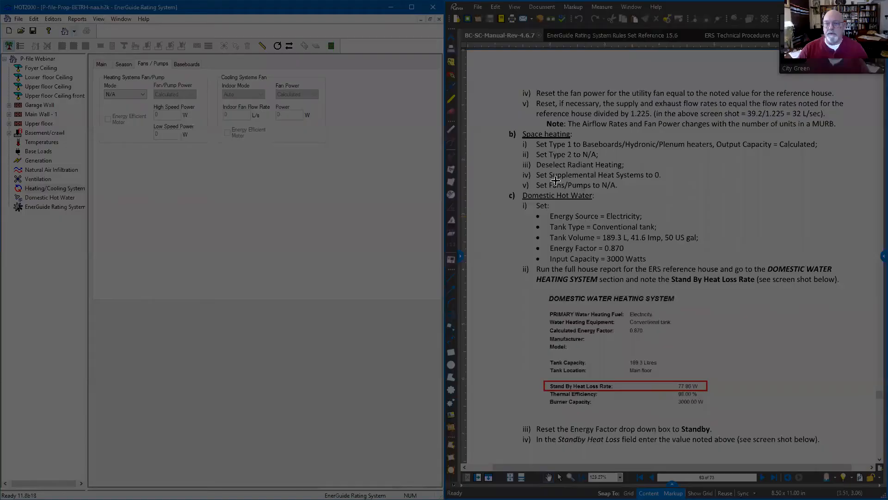
drag(512, 170, 640, 197)
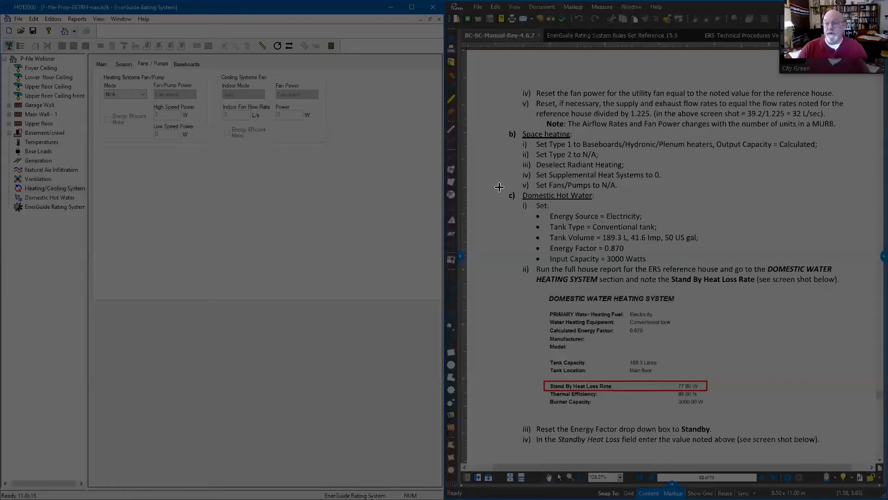
drag(499, 186, 742, 264)
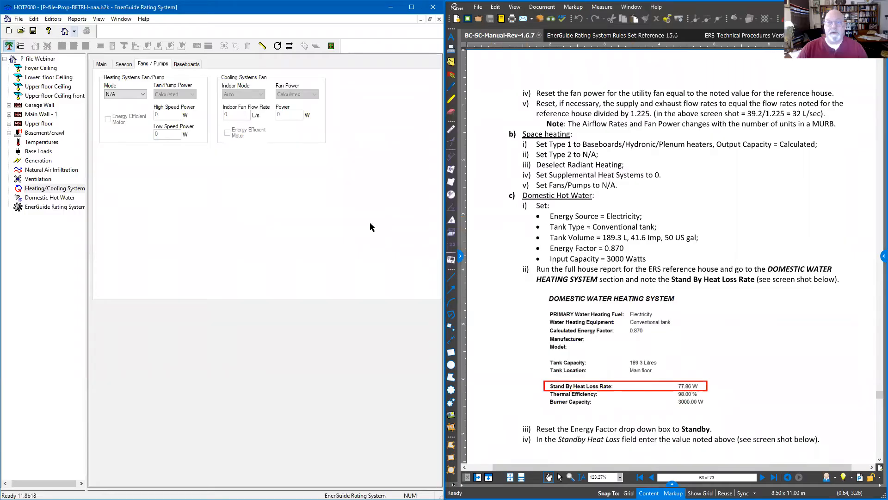
Step: Check the primary domestic hot water system's energy source, tank type and tank volume against the manual
click(39, 200)
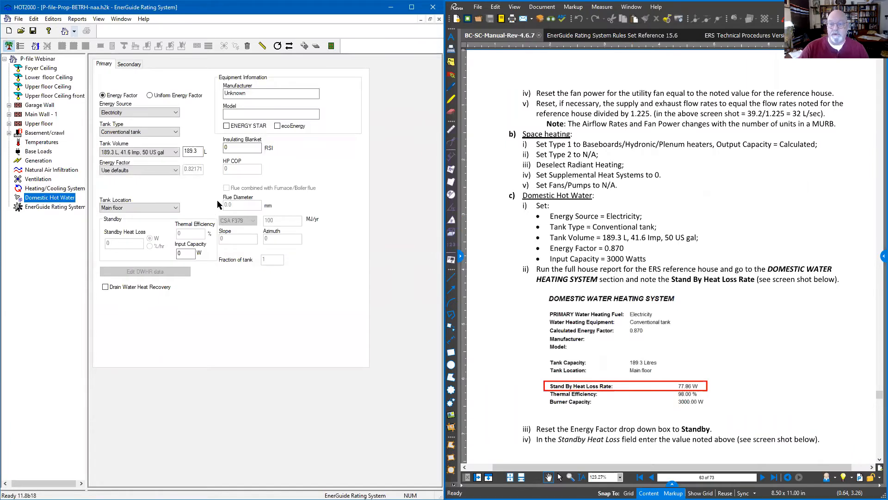
click(130, 112)
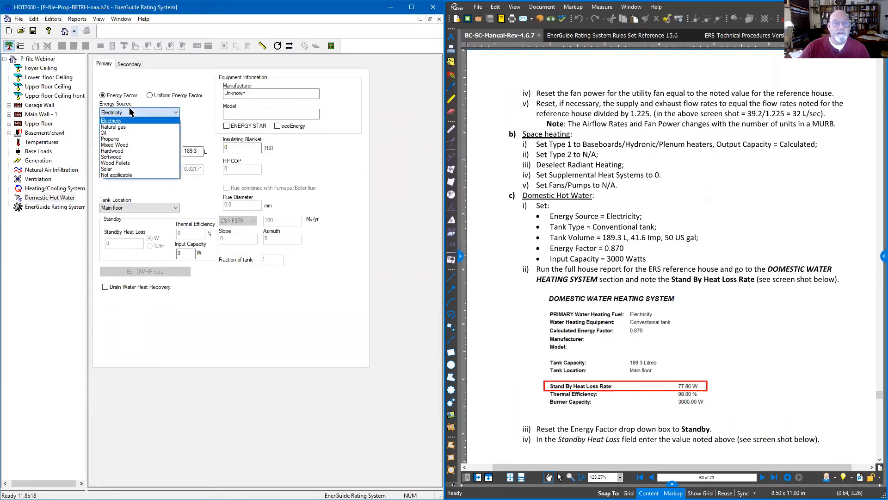
click(130, 112)
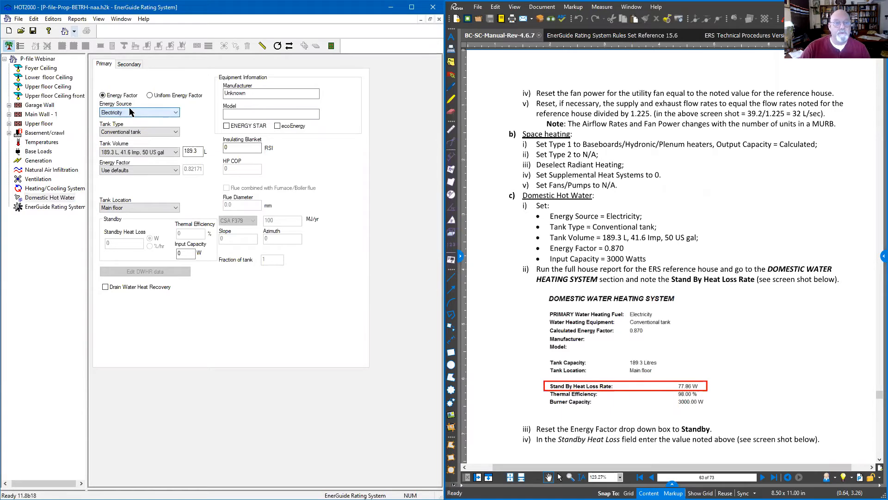
click(138, 133)
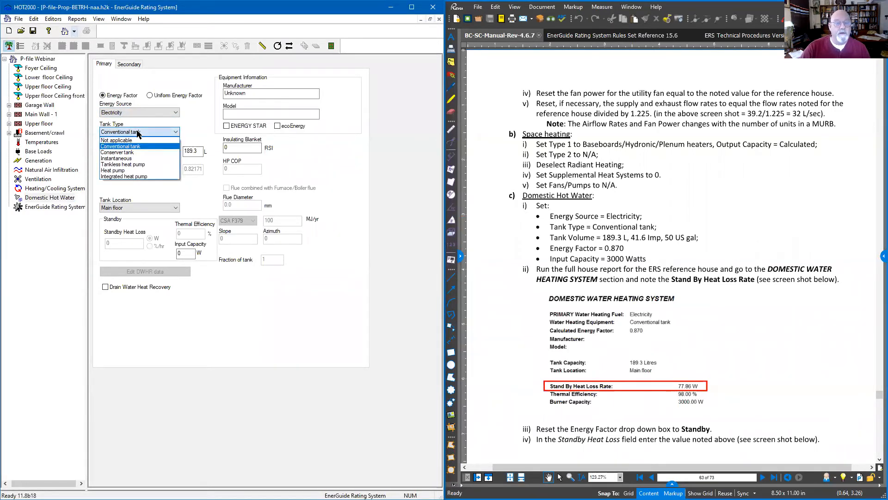
click(137, 132)
click(148, 153)
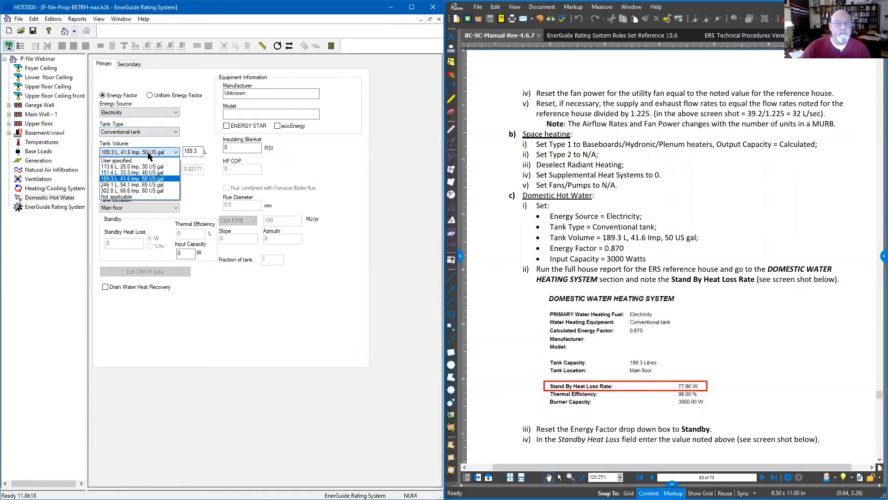
click(149, 153)
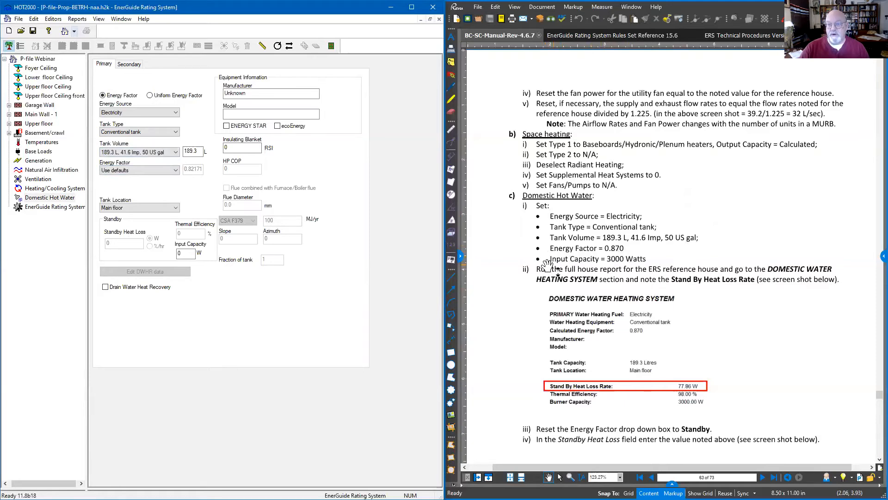
Step: Set the primary hot water tank's input capacity to 3000 W and its energy factor option to Standby
double_click(186, 253)
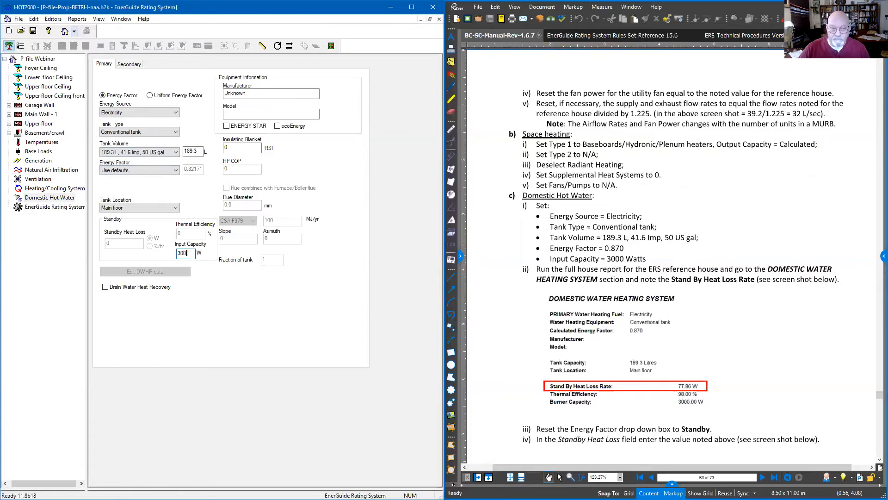
click(192, 152)
click(240, 148)
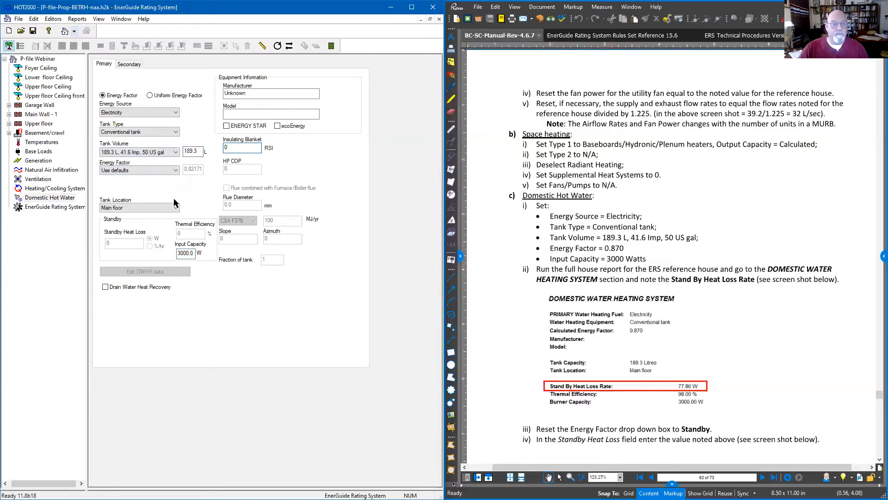
click(135, 171)
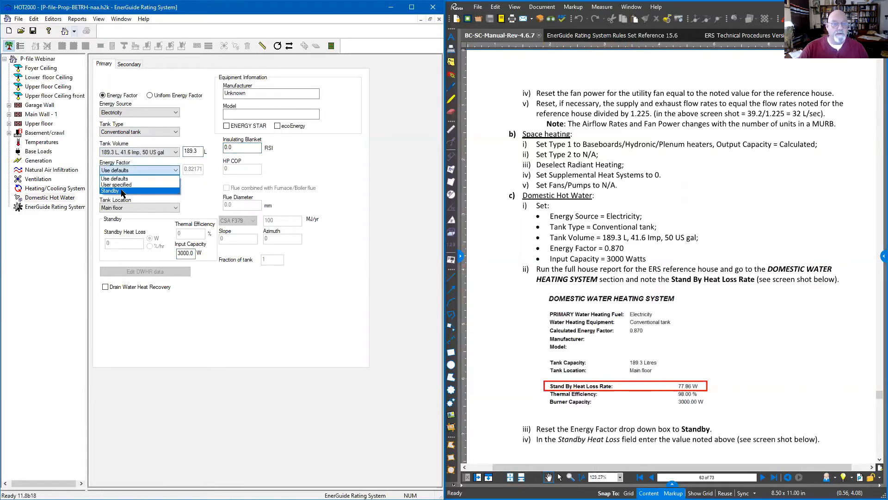
click(122, 191)
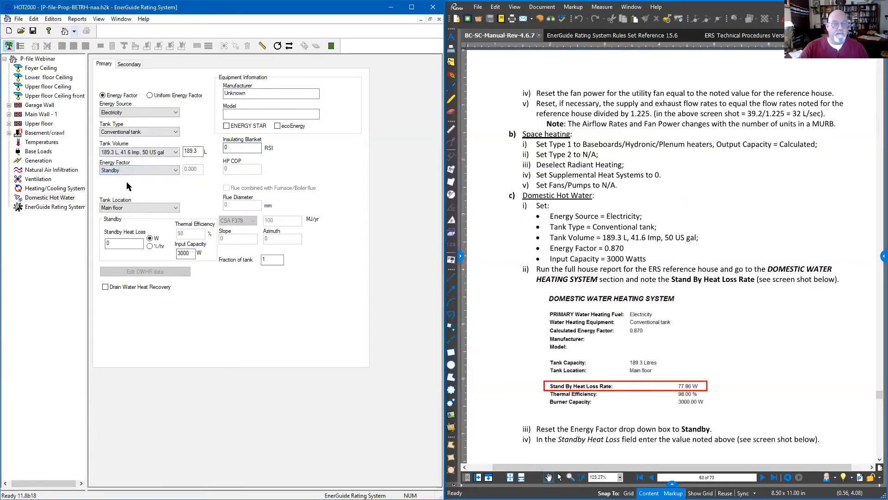
click(129, 244)
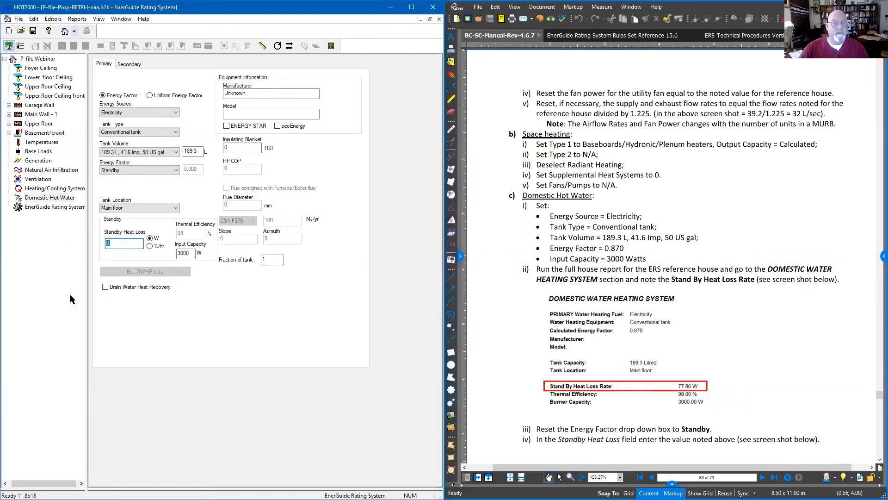
Step: Review the Standby Heat Loss and Energy Factor fields and the manual's instructions for finding the Stand By Heat Loss Rate
key(super+shift+s)
drag(65, 224, 186, 270)
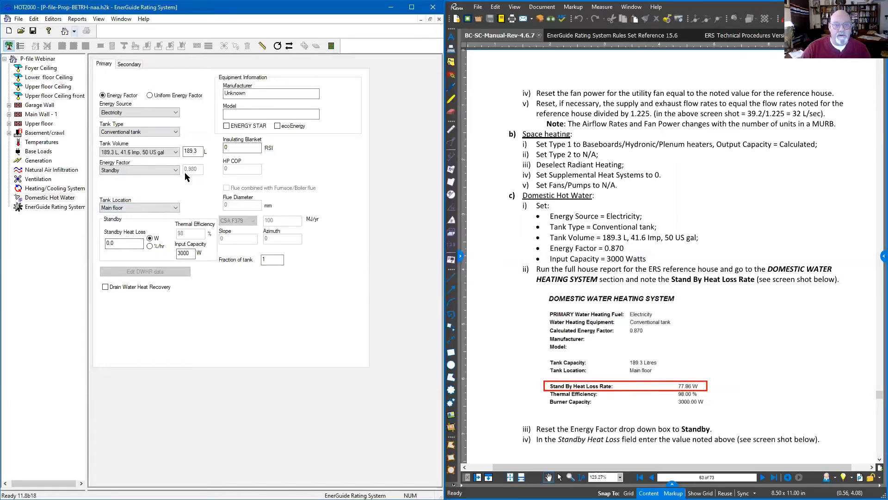
key(super+shift+s)
drag(163, 156, 210, 179)
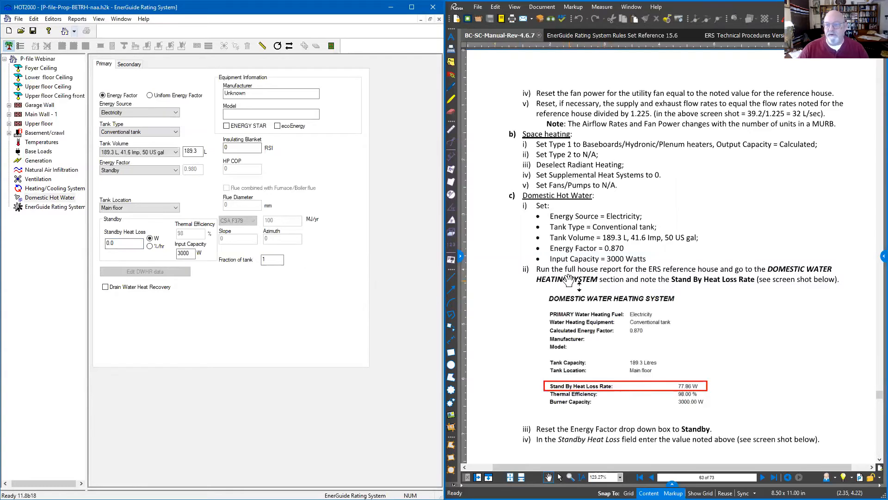
key(super+shift+s)
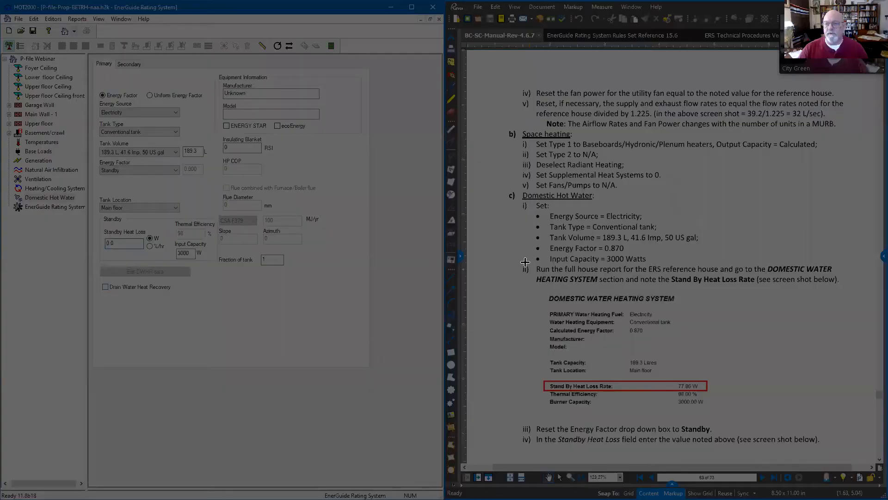
drag(516, 260, 847, 289)
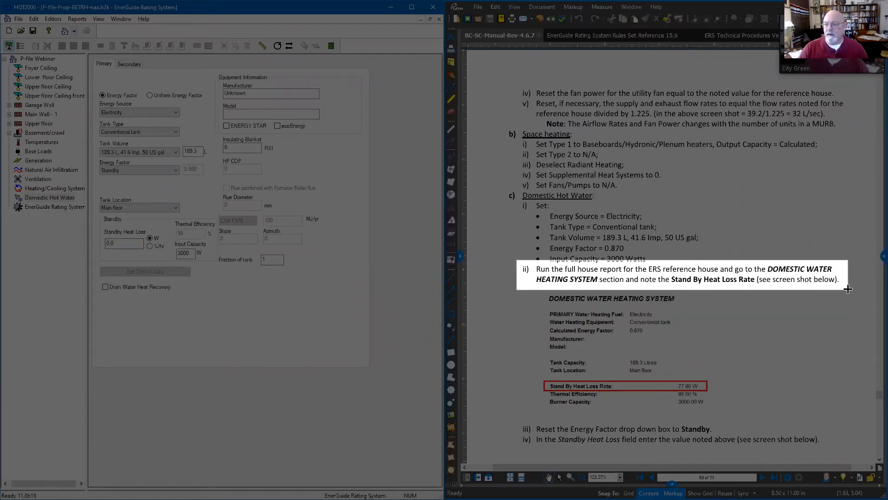
drag(848, 289, 821, 416)
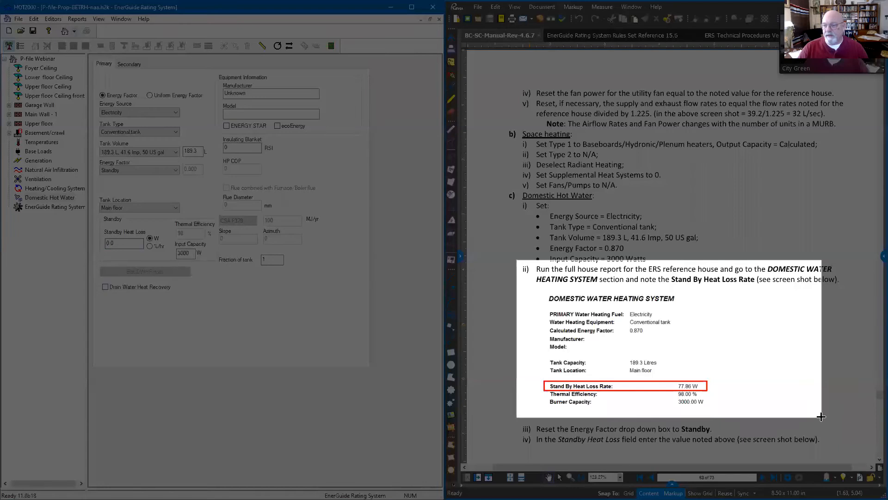
drag(821, 417, 821, 416)
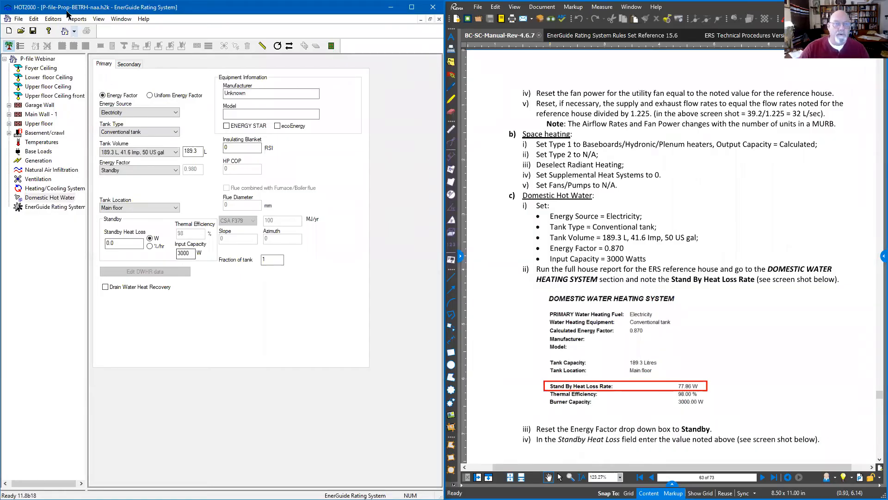
Step: Run the full house report using data from the ERS reference house
click(77, 18)
click(95, 29)
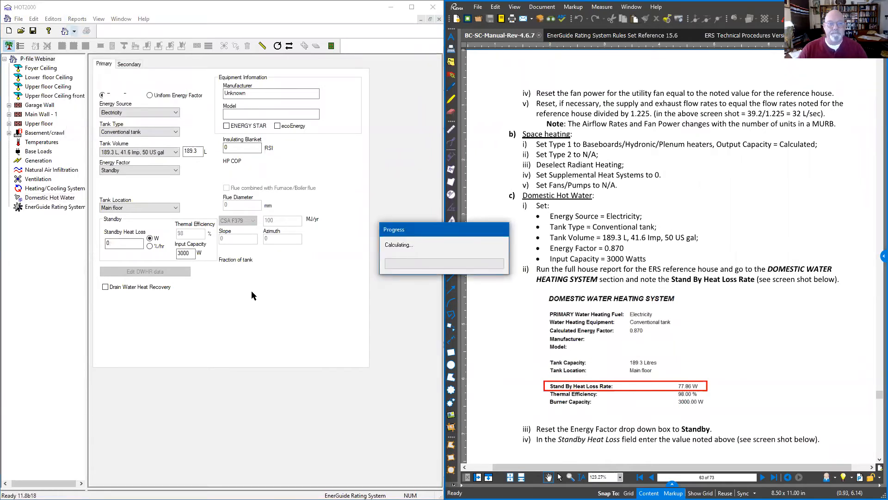
click(450, 247)
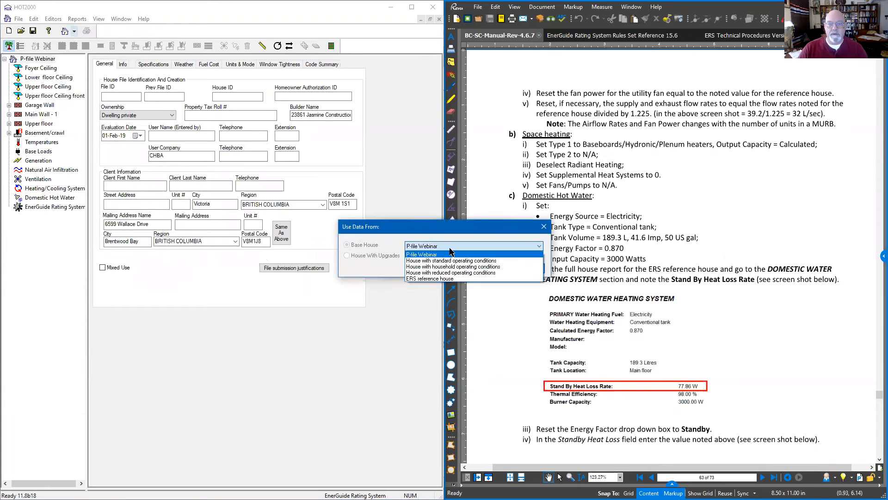
click(432, 279)
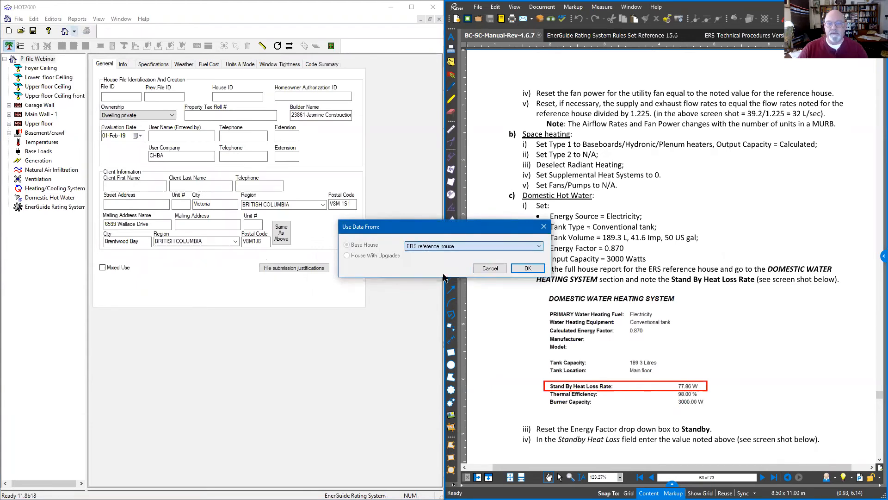
click(528, 267)
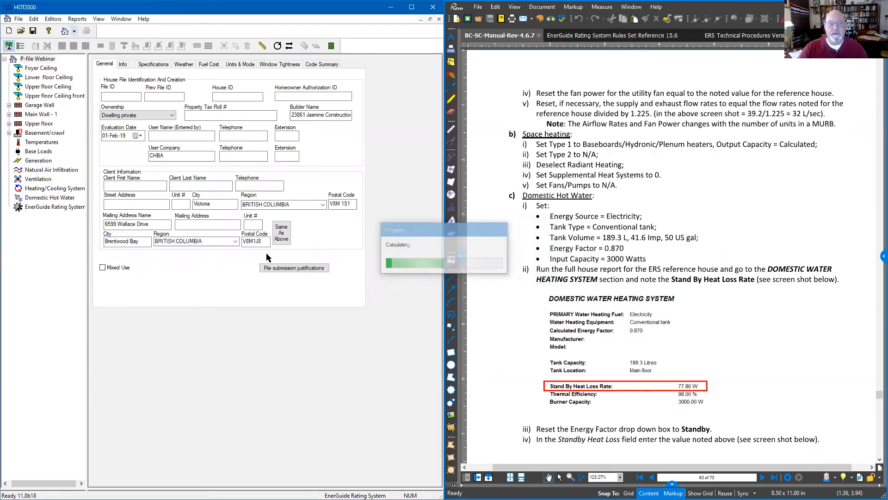
Step: Examine the stand by heat loss rate and calculated energy factor in the report's Domestic Water Heating System section
scroll(224, 217, down, 15)
scroll(226, 227, down, 20)
scroll(226, 228, down, 10)
scroll(226, 225, down, 10)
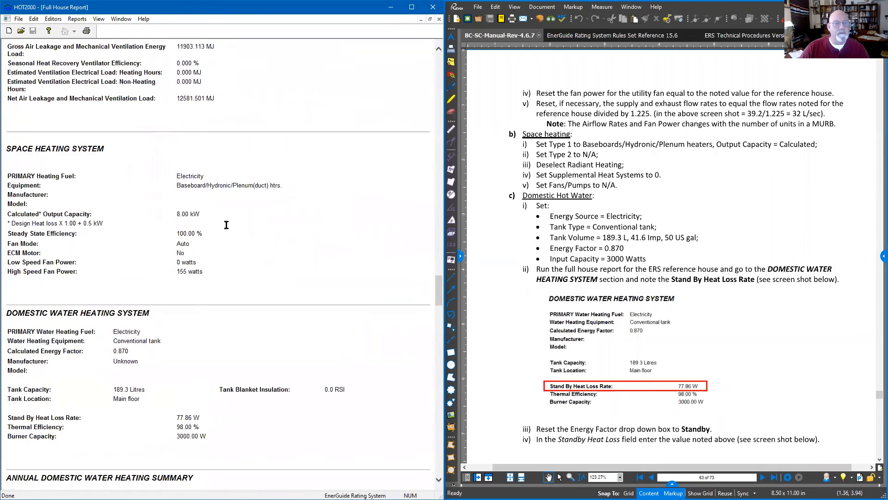
scroll(166, 249, down, 2)
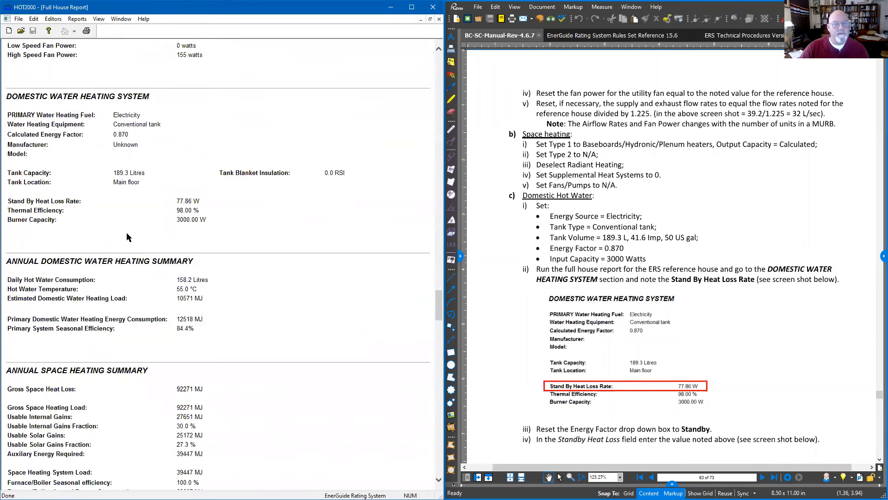
key(Print)
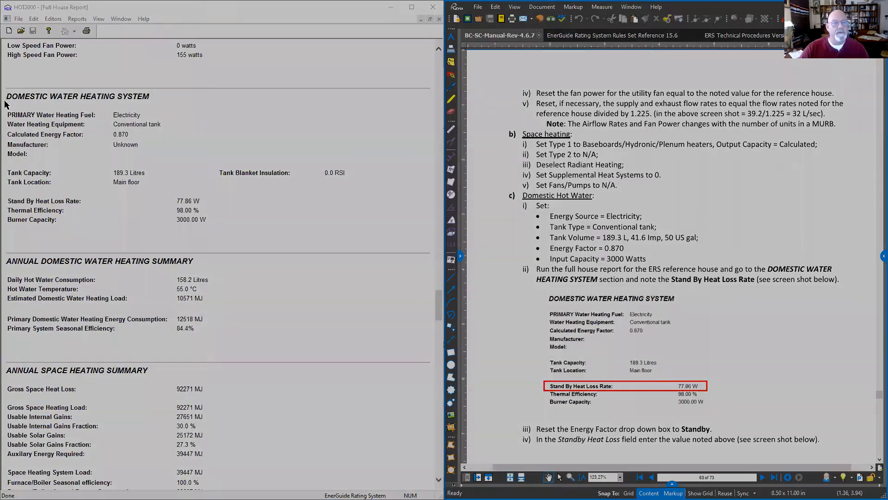
drag(4, 88, 343, 248)
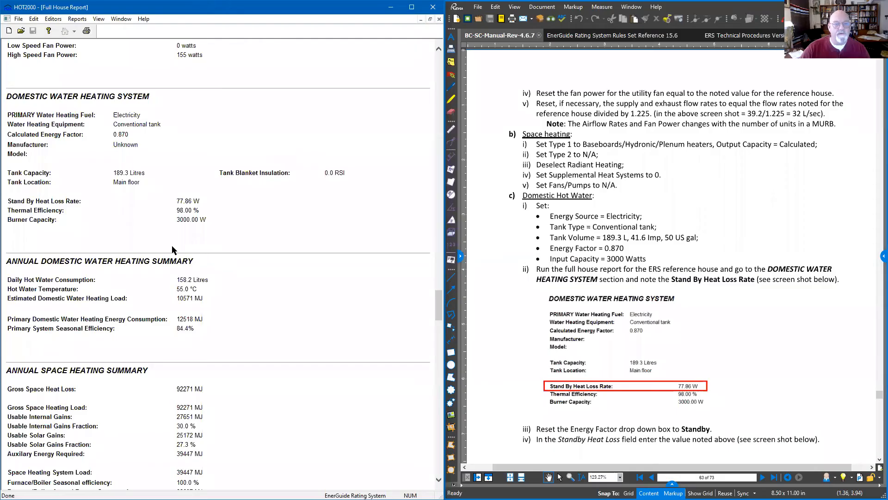
key(Print)
drag(142, 192, 218, 207)
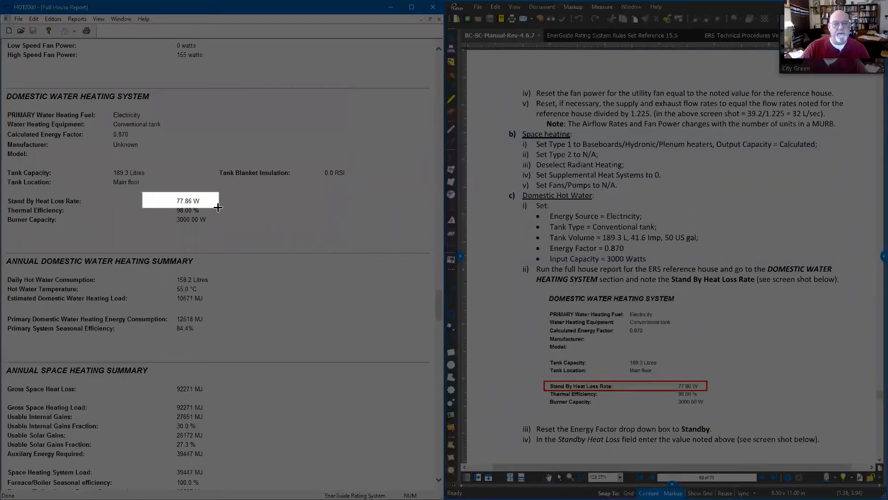
drag(218, 207, 219, 207)
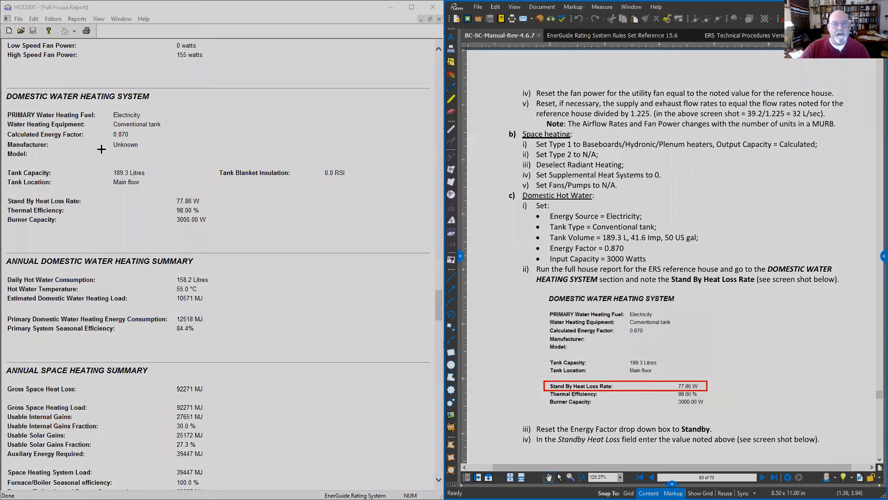
key(Print)
drag(101, 126, 141, 143)
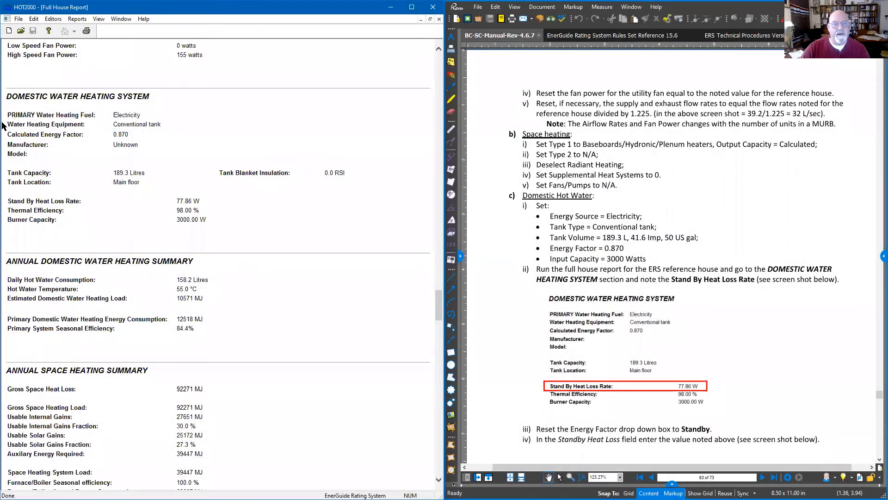
key(Print)
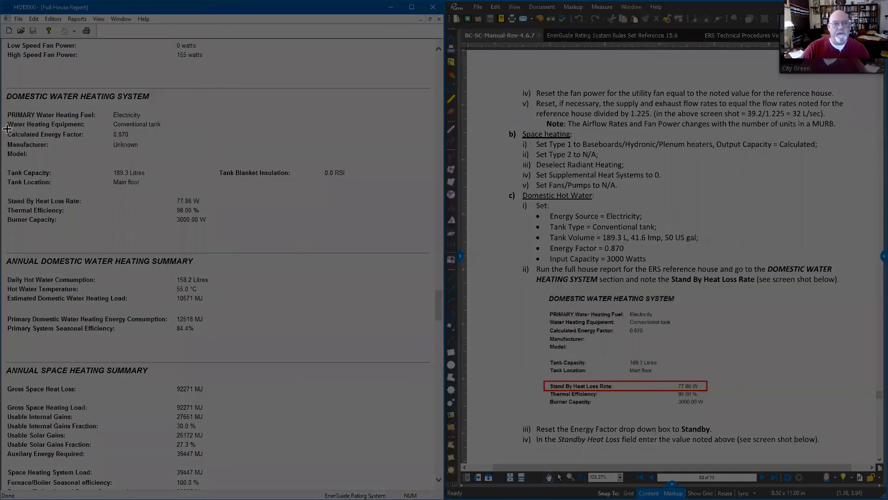
drag(0, 129, 159, 140)
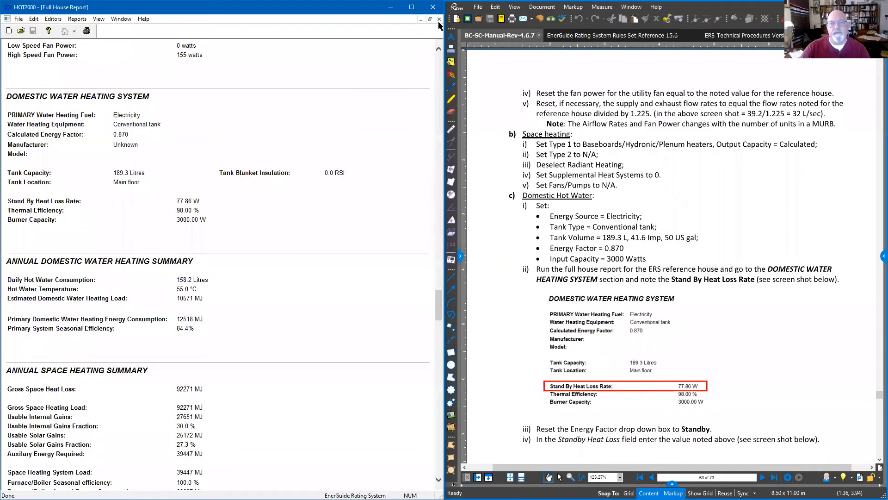
Step: Close the full house report and open the proposed house's Domestic Hot Water settings
click(439, 19)
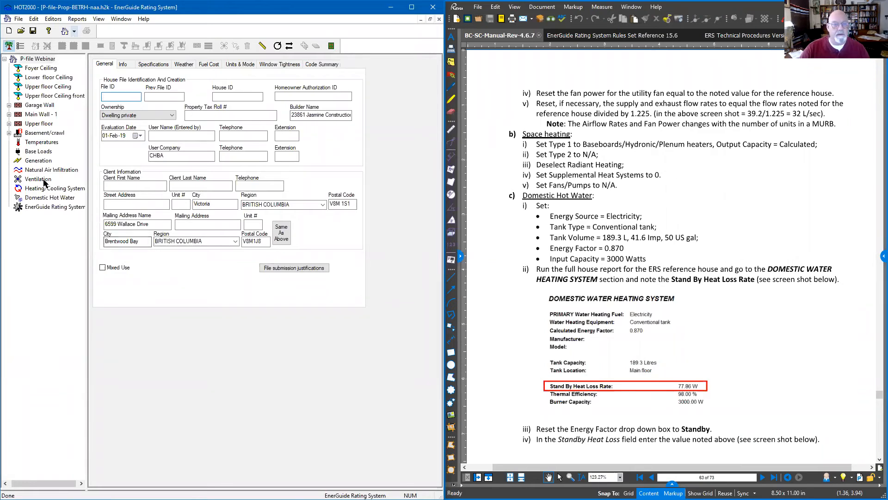
click(40, 199)
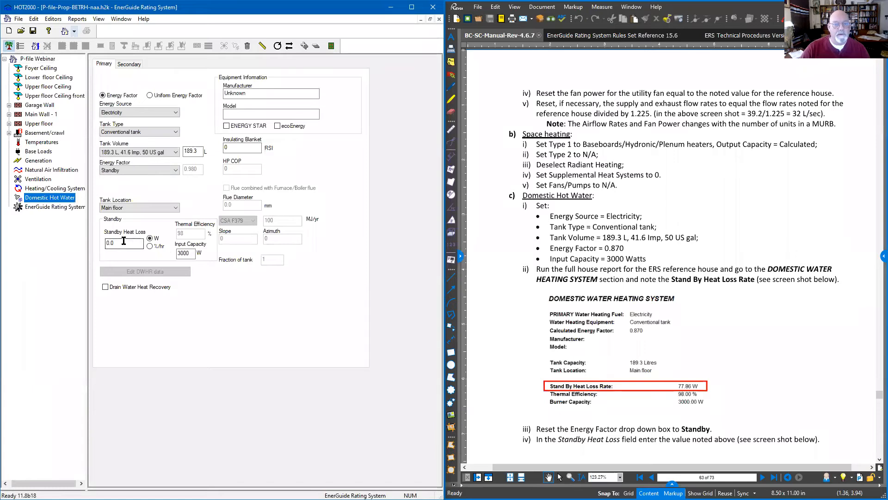
Step: Try a Standby Heat Loss of 79.9 W for the primary tank and screen-capture the energy factor area
drag(124, 243, 72, 245)
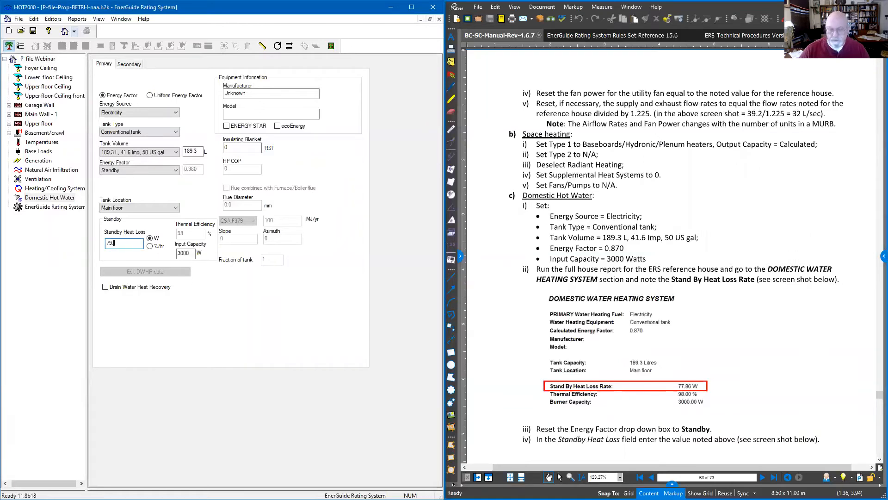
click(240, 151)
click(126, 244)
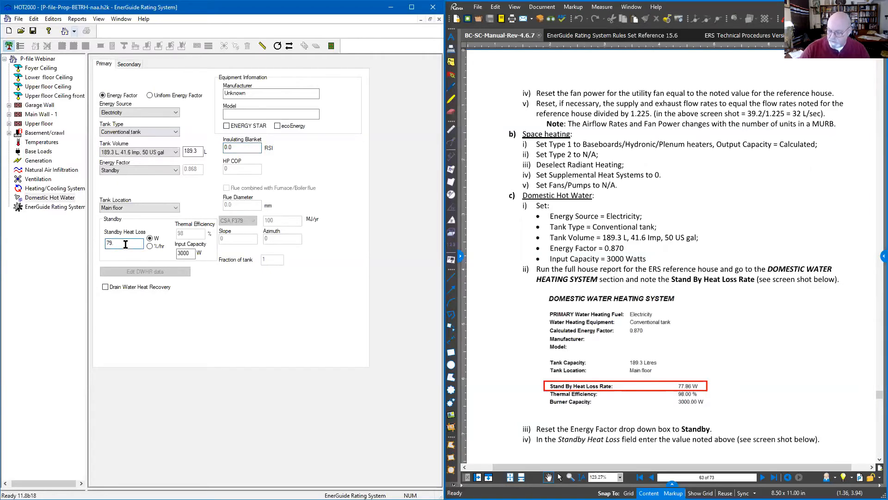
click(238, 146)
click(191, 257)
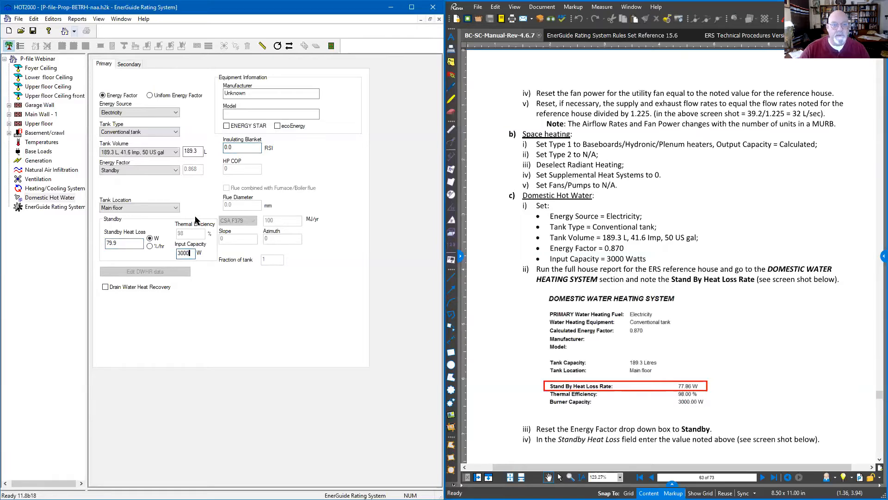
key(super+shift+s)
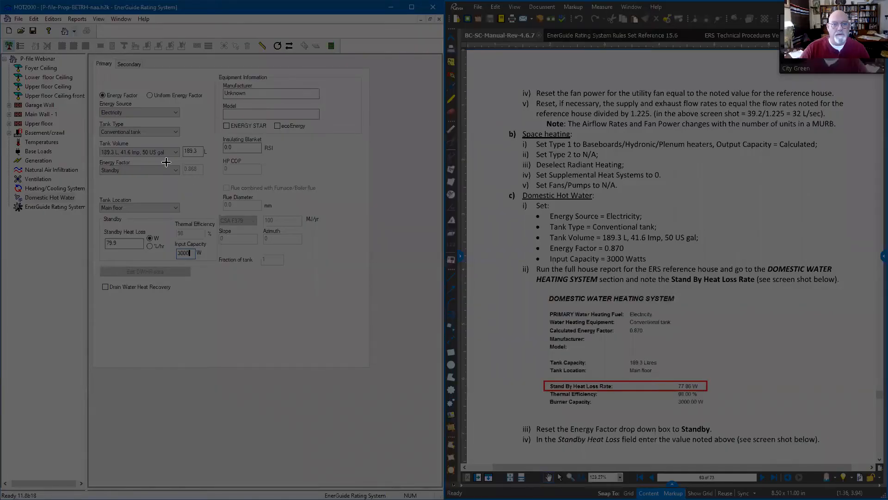
drag(172, 157, 210, 180)
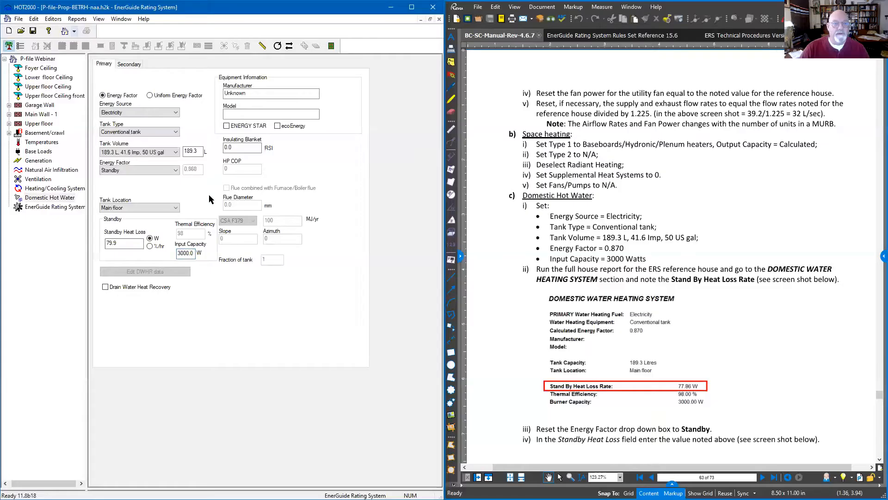
Step: Try Standby Heat Loss values of 80 W and 79.8 W for the primary hot water tank
click(118, 244)
drag(118, 243, 93, 242)
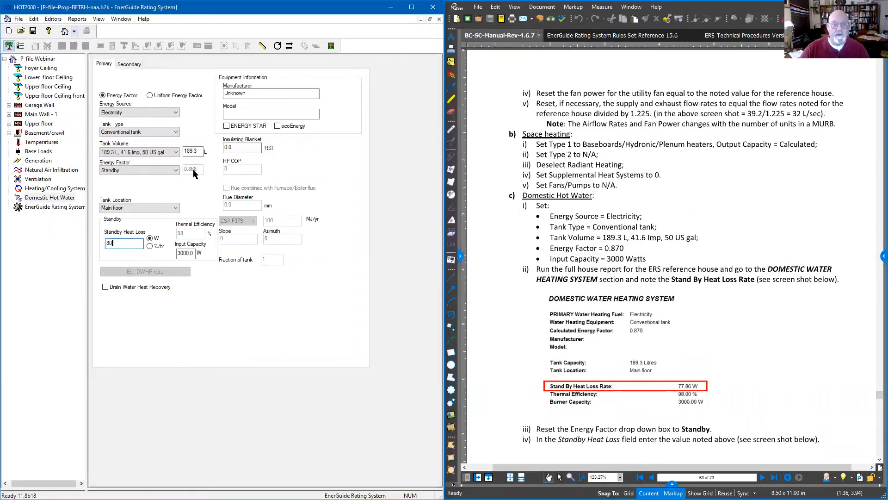
click(244, 114)
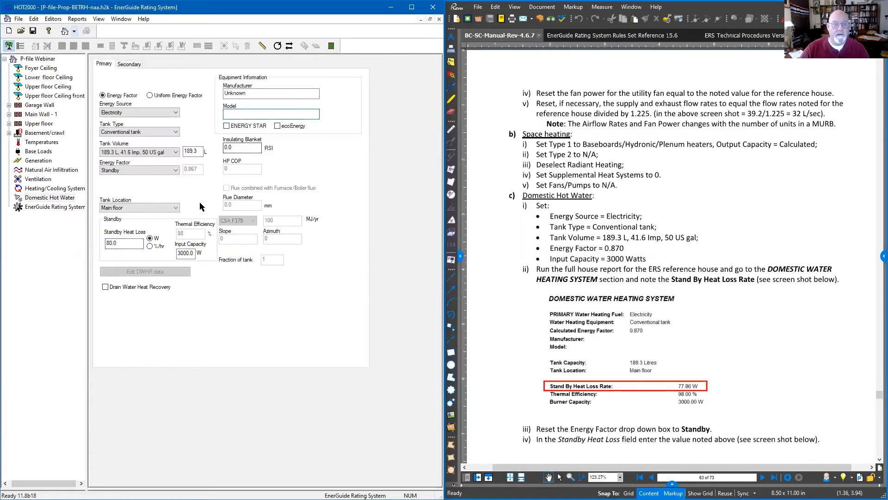
drag(132, 243, 89, 245)
text(79.8)
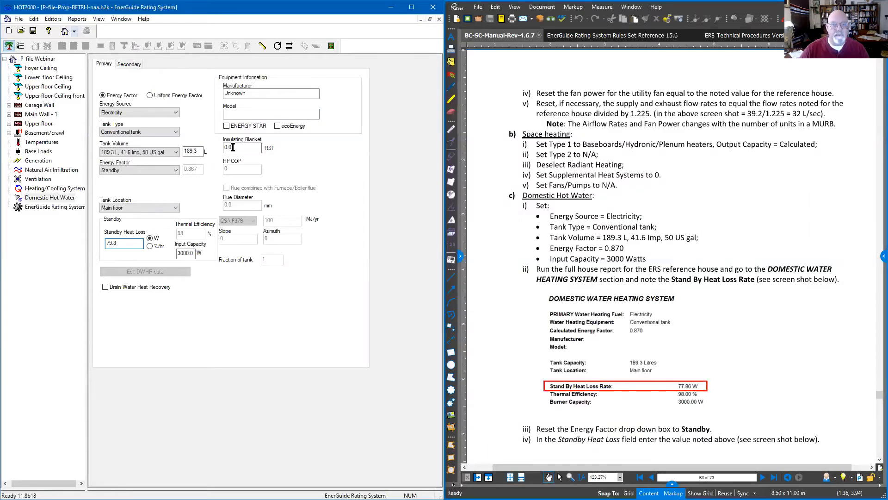
click(232, 147)
click(123, 244)
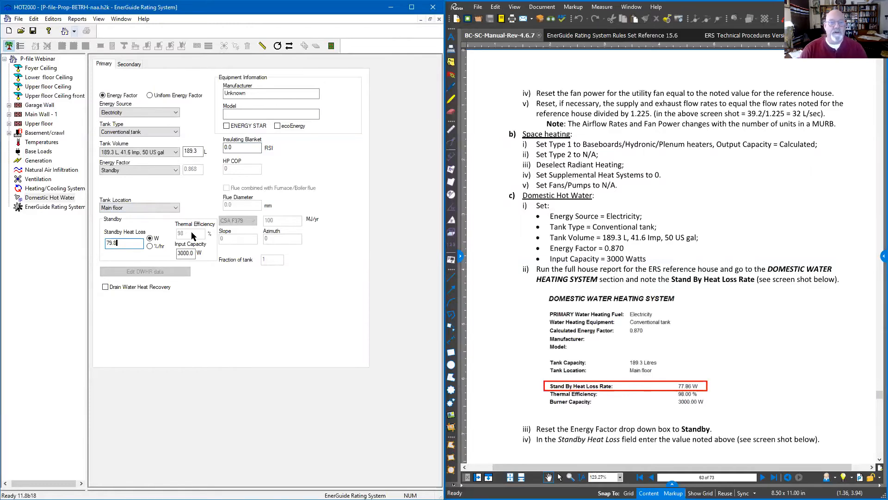
Step: Switch the primary tank's energy factor to User specified with a value of 0.87, keeping the input capacity at 3000 W
click(159, 169)
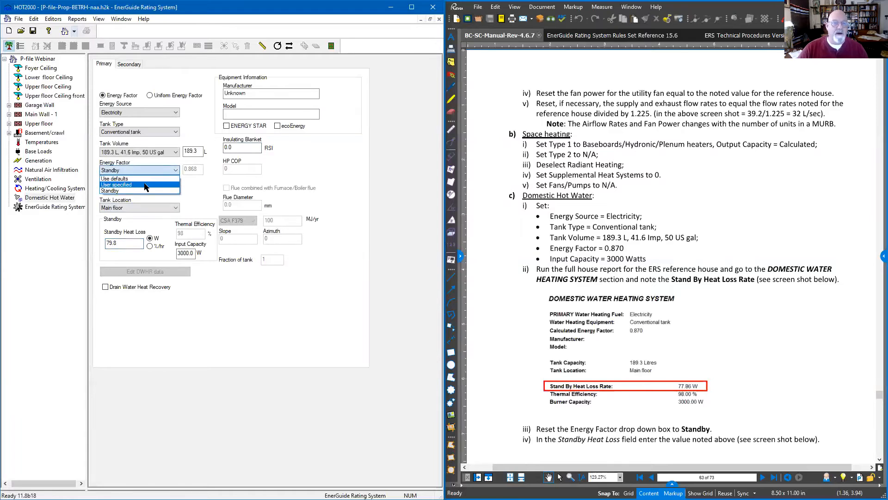
click(145, 185)
click(188, 170)
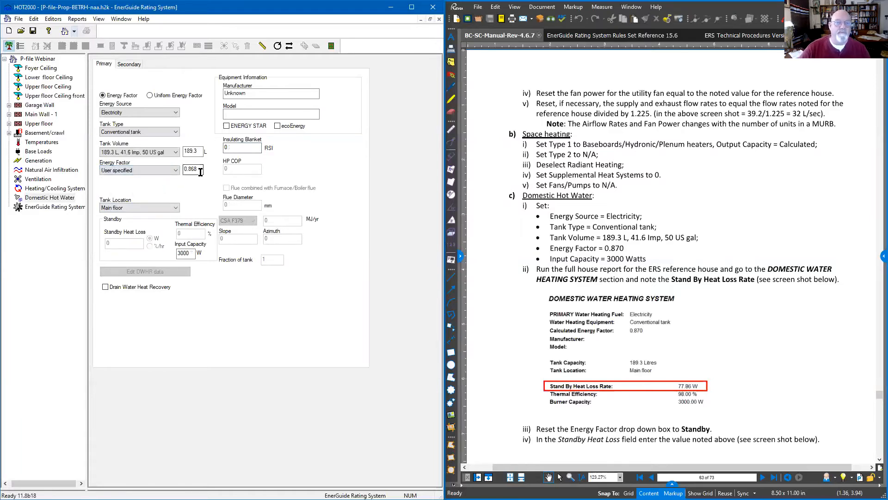
double_click(189, 170)
text(0.)
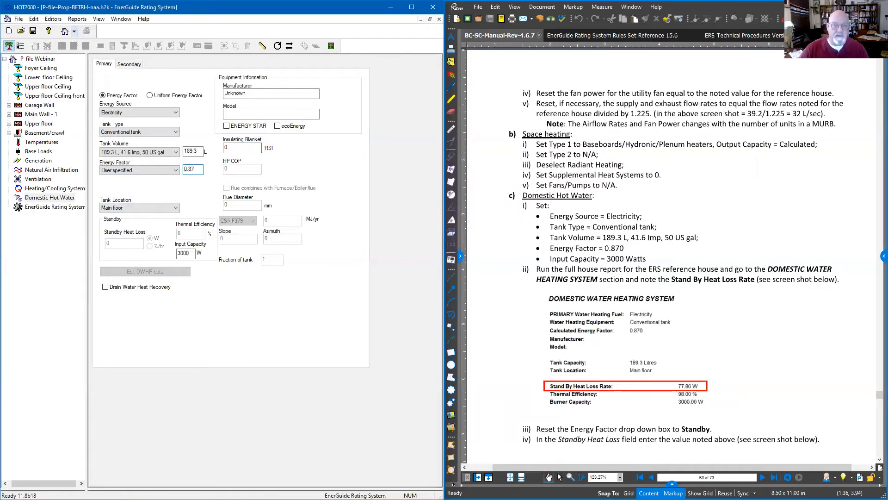
click(272, 113)
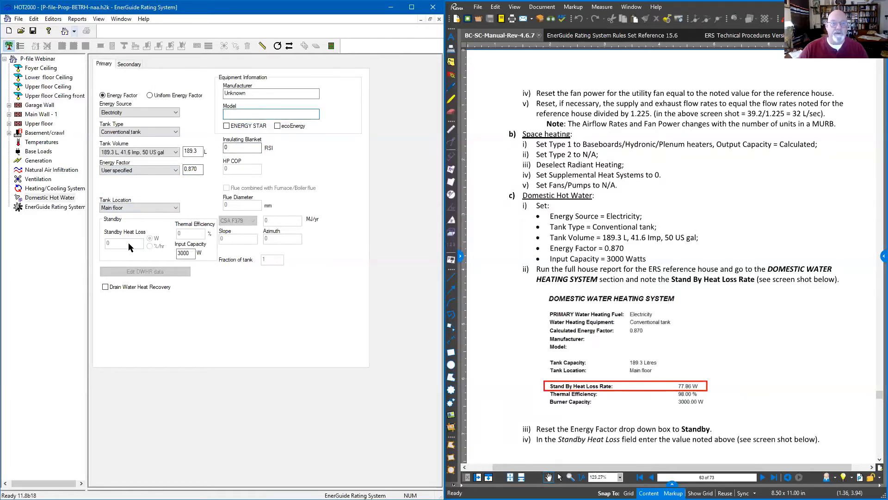
click(191, 253)
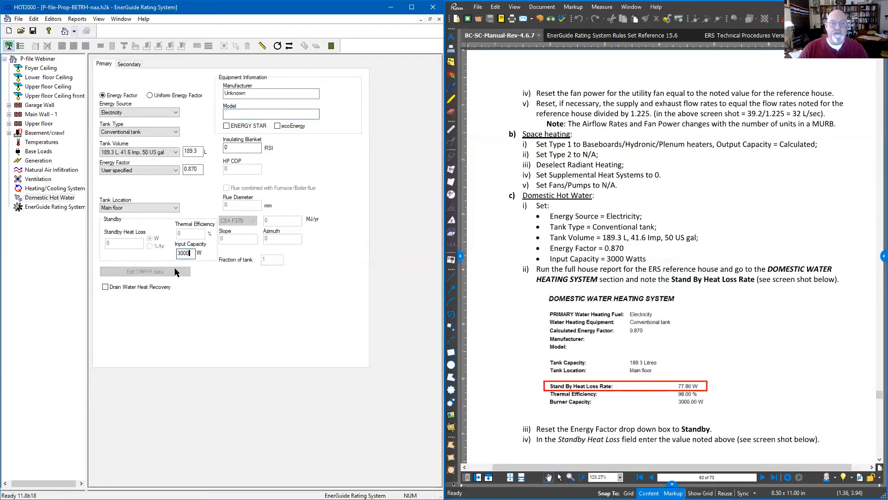
click(240, 149)
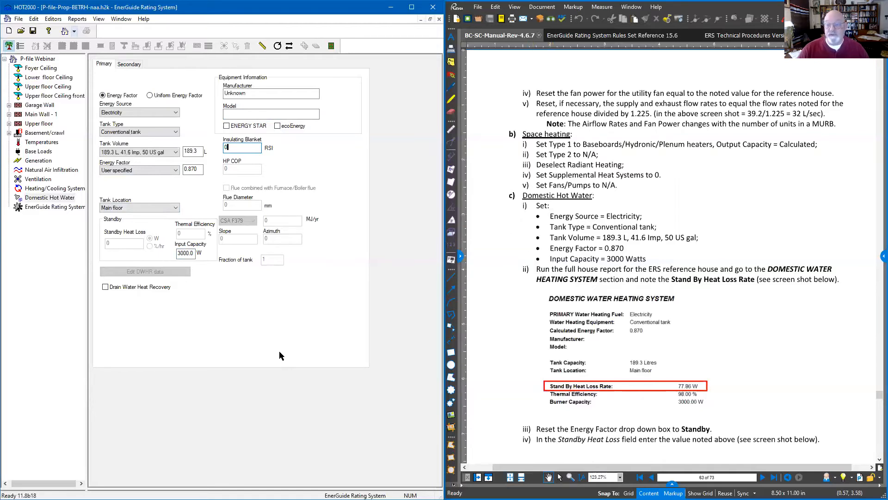
Step: Check the manual's remaining domestic hot water instructions and save the proposed house file
click(546, 289)
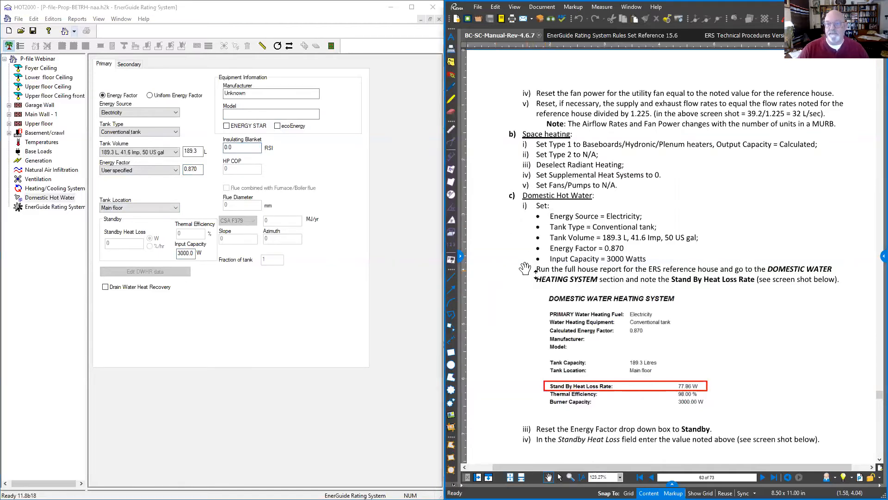
scroll(510, 221, down, 2)
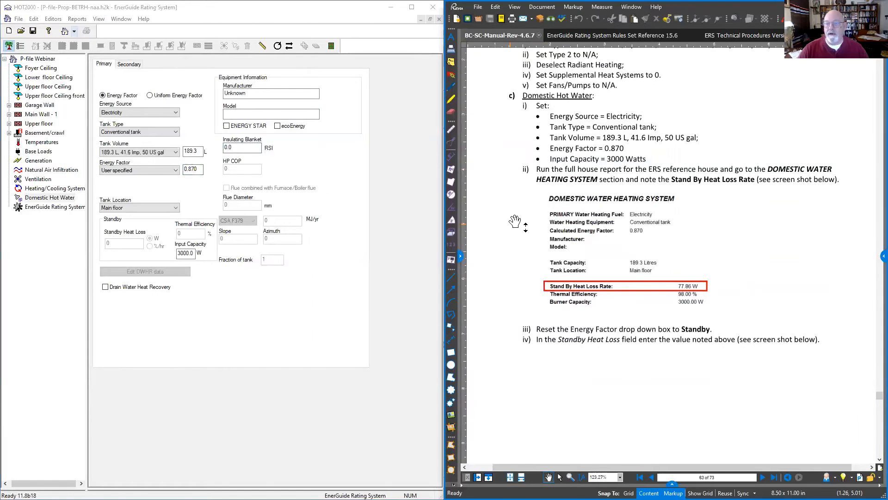
scroll(506, 280, down, 1)
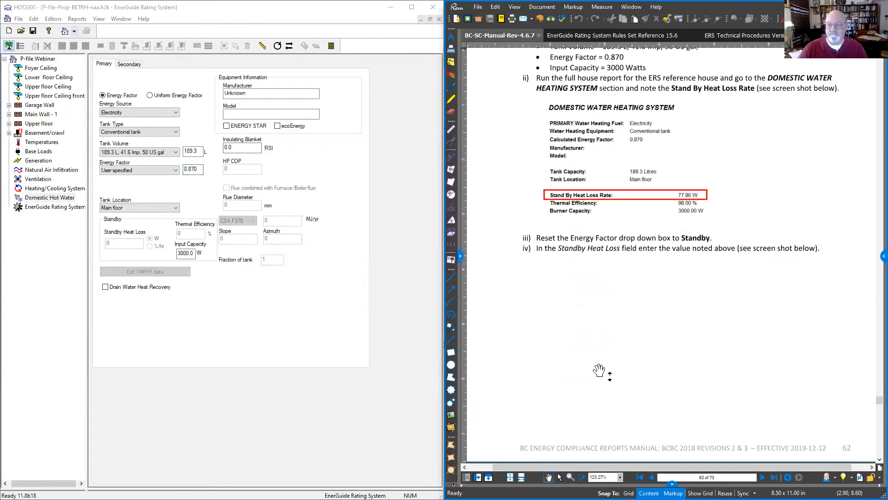
scroll(599, 370, down, 5)
scroll(599, 370, up, 5)
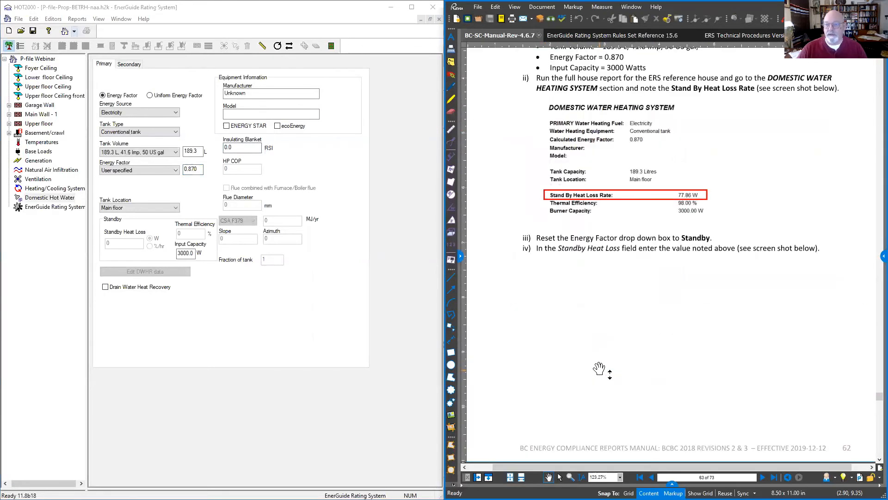
click(329, 303)
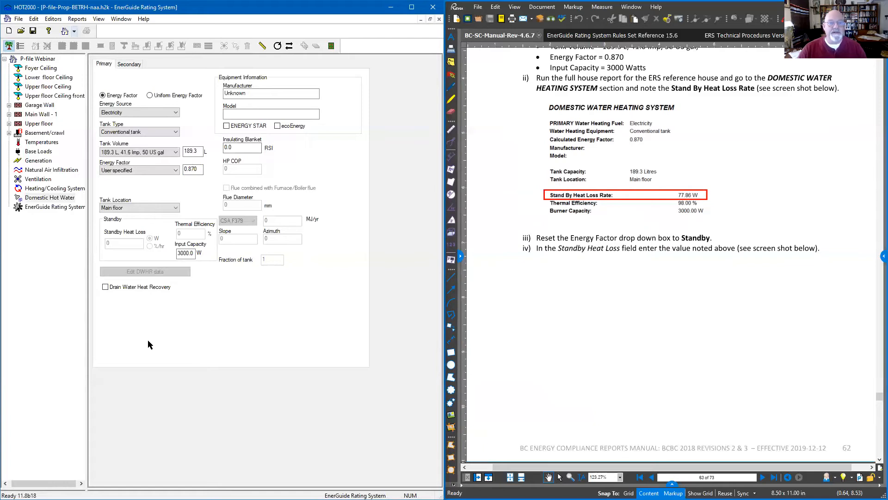
click(34, 31)
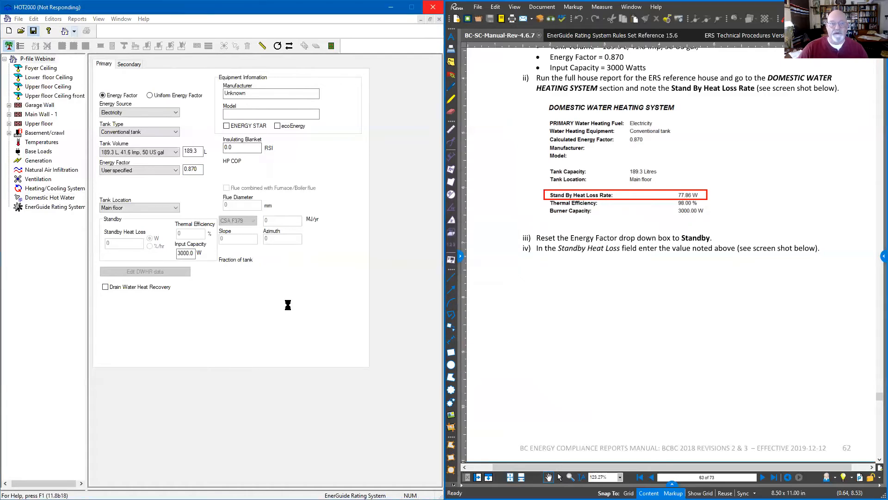
Step: Minimize HOT2000 and review section 2.4.7.1 on whole-house ventilation systems in the EnerGuide Rating System Rules Set Reference 15.6
click(391, 7)
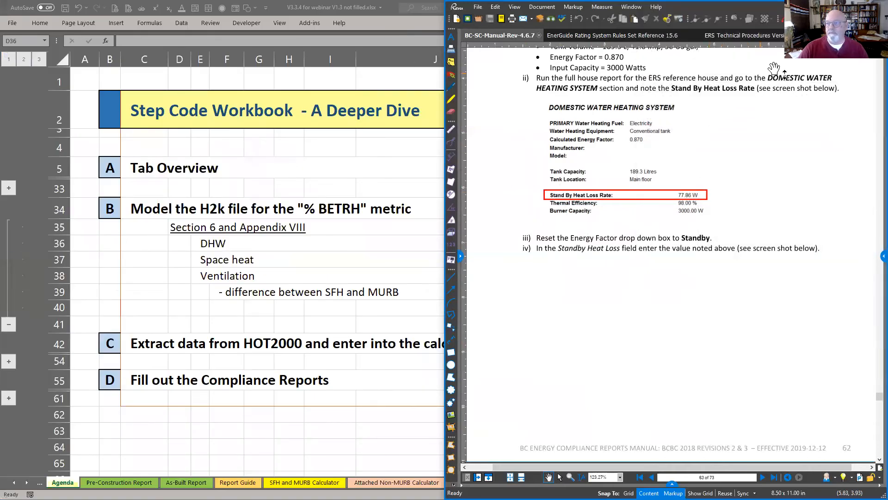
click(727, 137)
scroll(678, 147, up, 1)
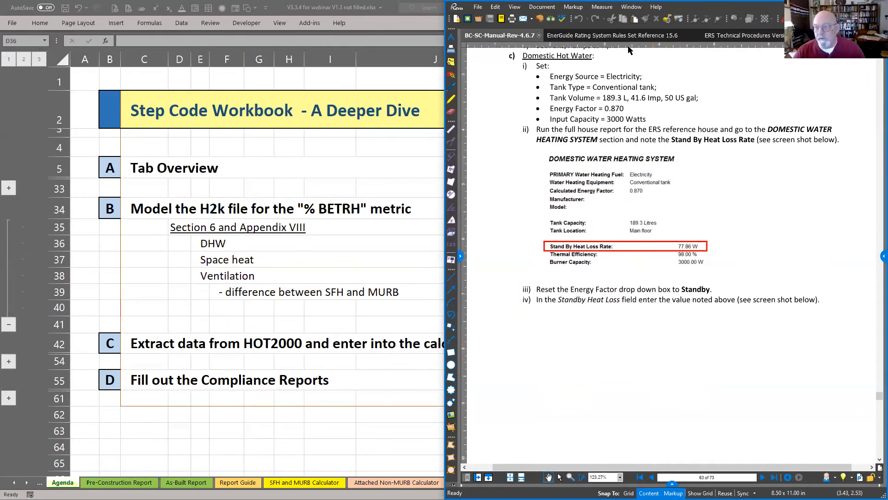
click(611, 35)
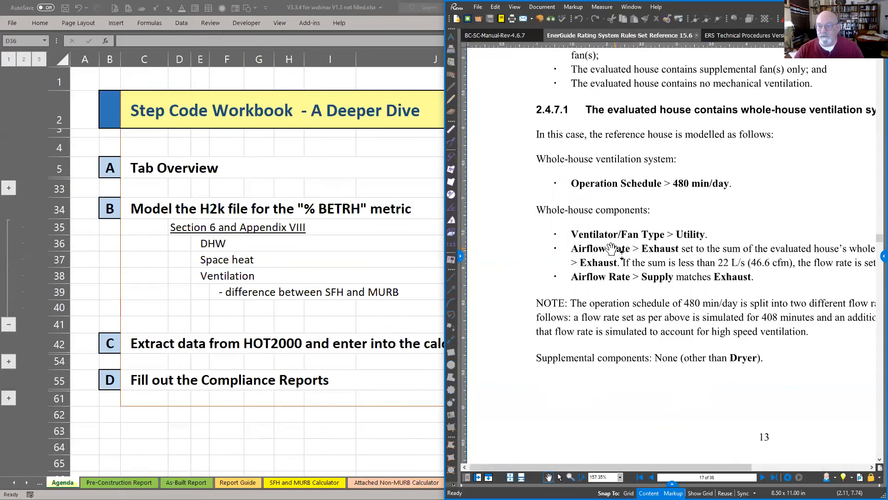
scroll(609, 250, down, 1)
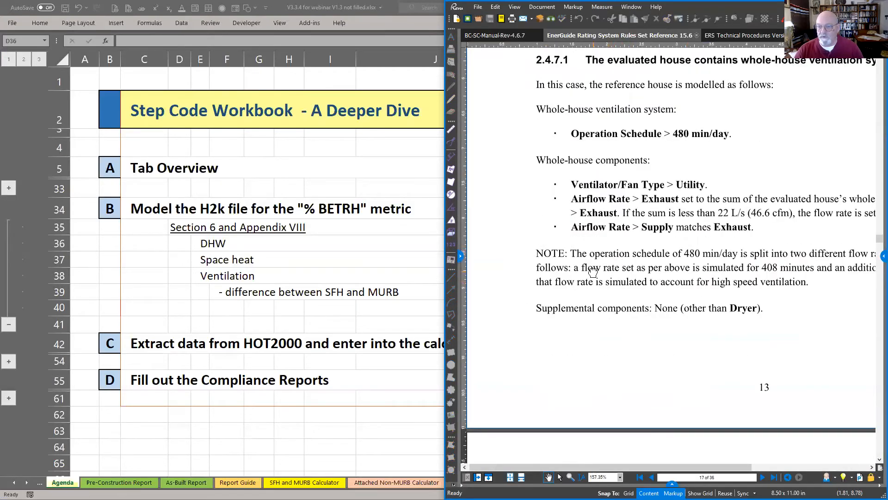
drag(593, 273, 561, 271)
scroll(618, 276, down, 1)
scroll(618, 276, down, 2)
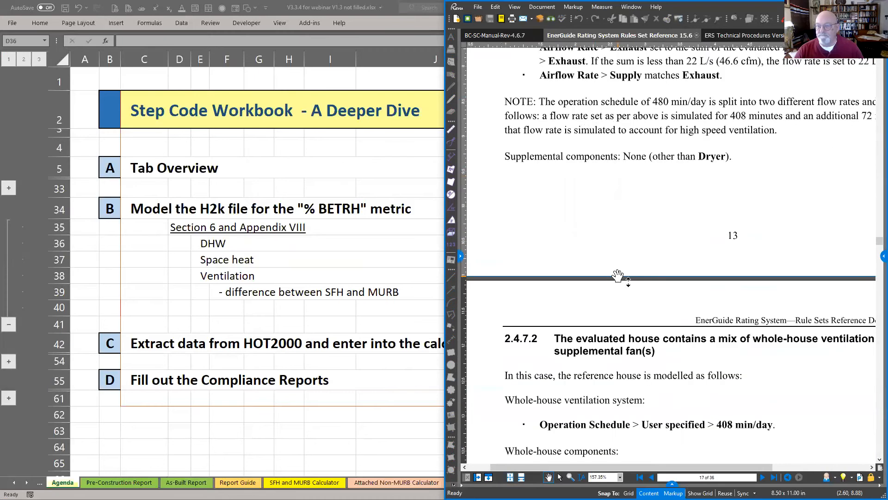
scroll(613, 277, down, 1)
scroll(612, 278, down, 1)
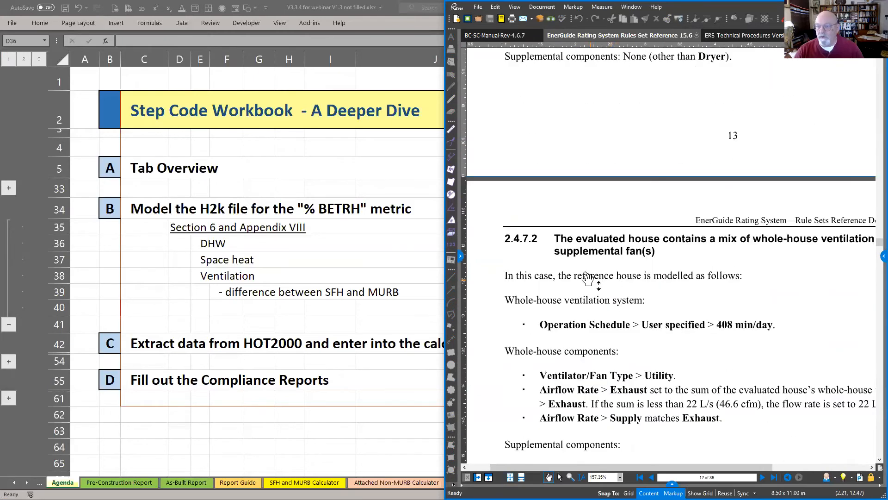
Step: Examine the reference house ventilation rules in sections 2.4.7.2 to 2.4.7.4 for mixed systems, supplemental fans only and no mechanical ventilation
scroll(630, 285, down, 3)
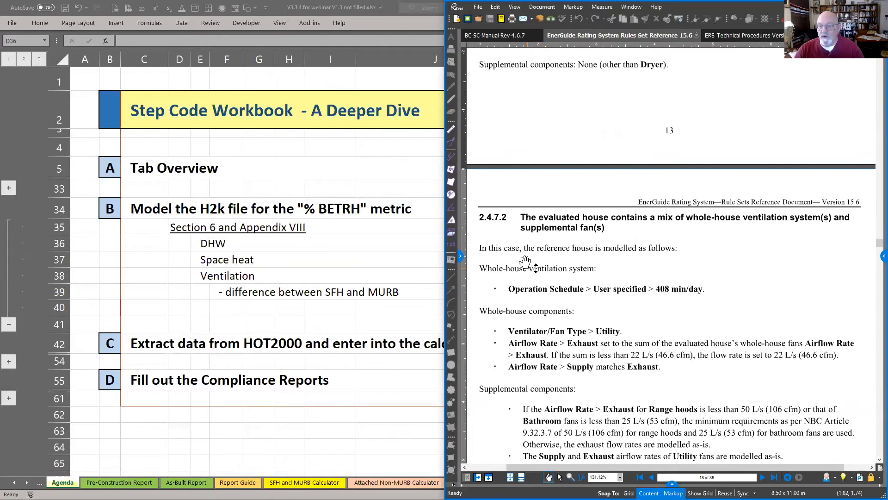
scroll(523, 305, down, 2)
scroll(524, 309, down, 1)
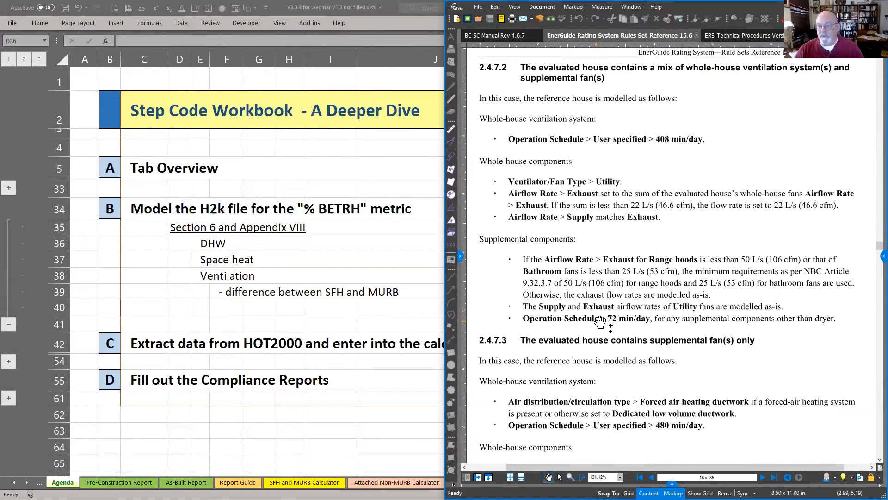
scroll(624, 326, up, 5)
scroll(613, 294, down, 6)
scroll(610, 290, down, 7)
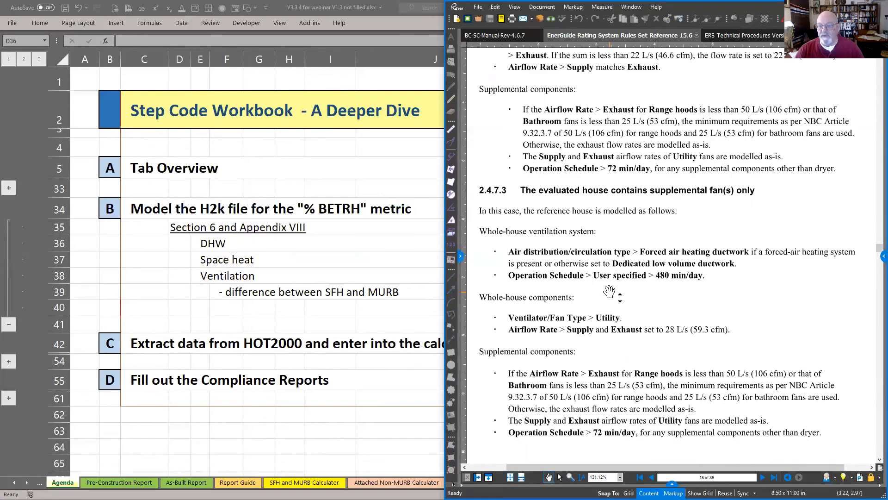
scroll(604, 284, down, 3)
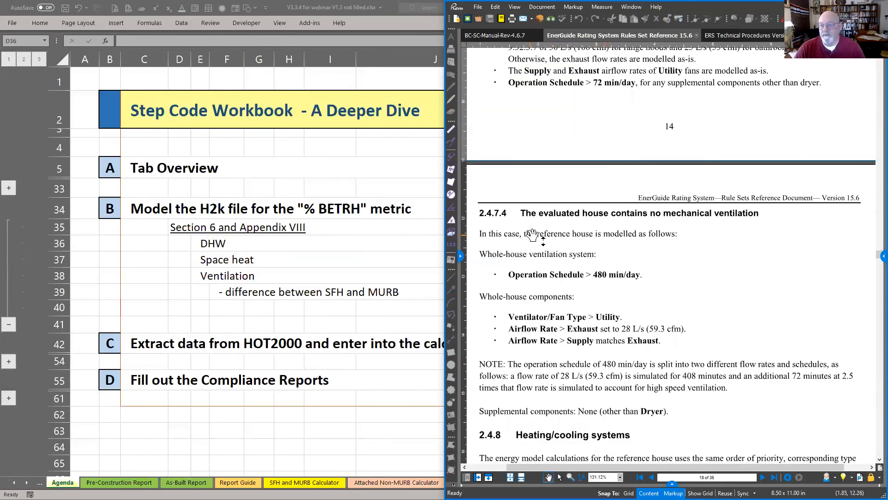
scroll(579, 285, down, 2)
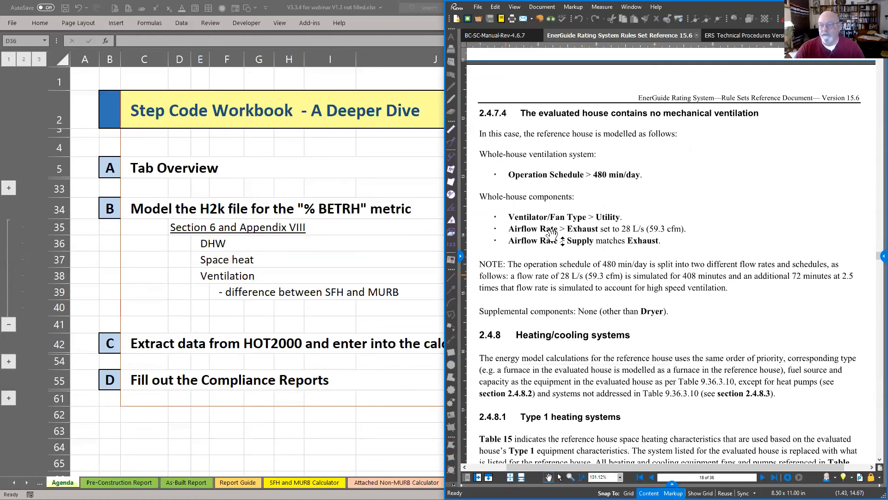
scroll(611, 238, up, 4)
scroll(611, 237, up, 2)
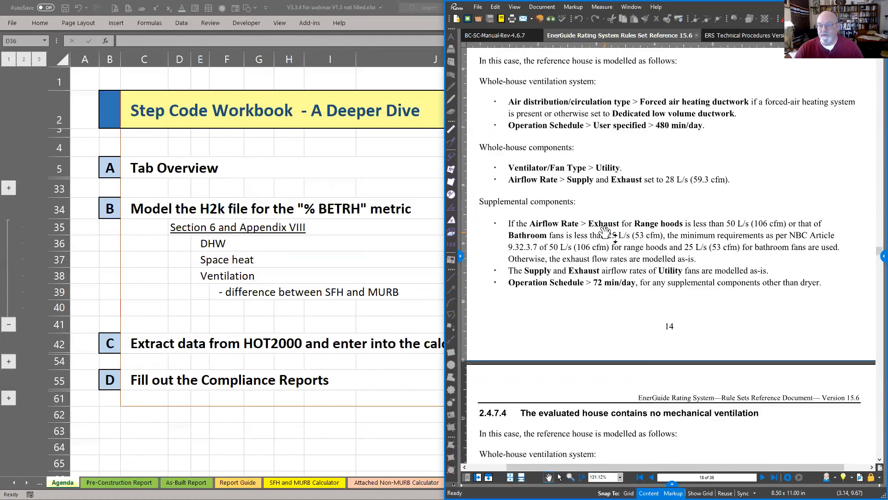
Step: Recheck the reference house rules for supplemental fans only in 2.4.7.3 and for mixed ventilation in 2.4.7.2
scroll(604, 230, up, 2)
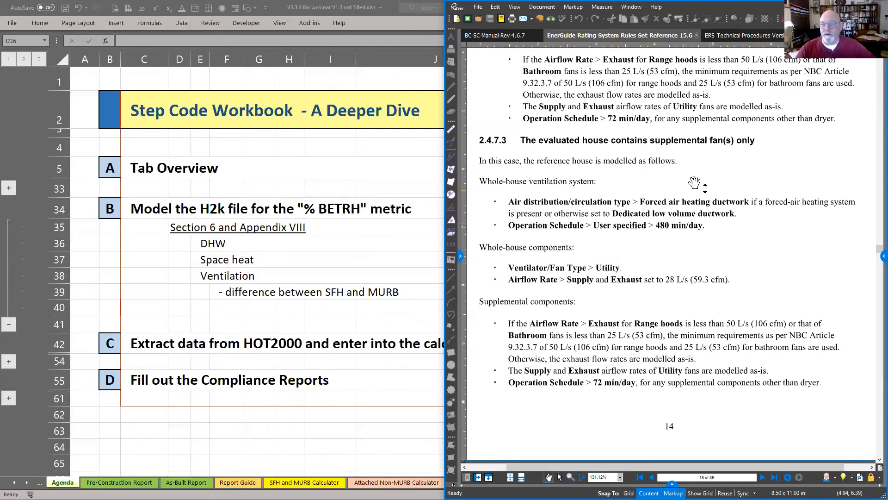
scroll(658, 296, up, 2)
scroll(658, 296, up, 4)
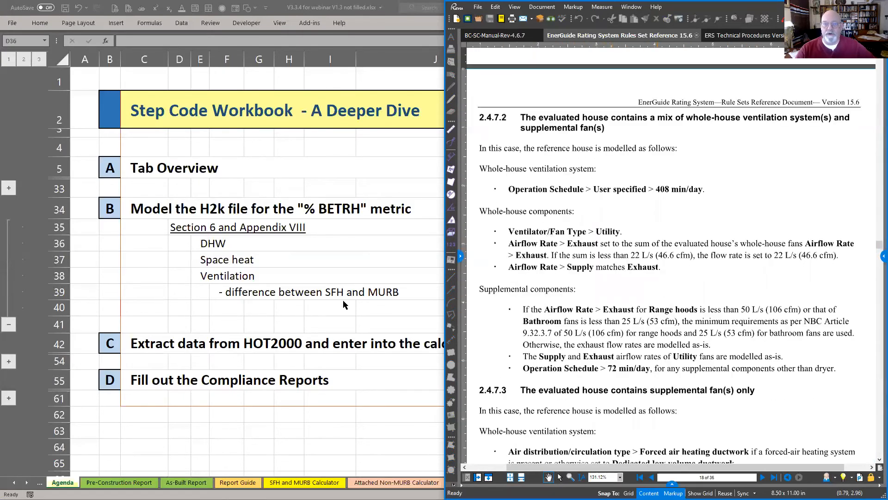
Step: Switch to the Excel workbook's Agenda sheet, collapse the section B details and expand the section C details
key(alt+Tab)
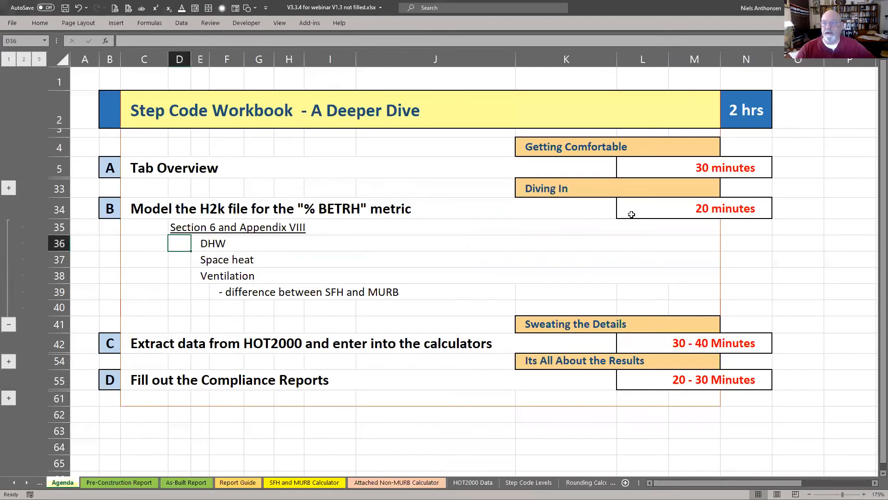
click(355, 268)
click(106, 214)
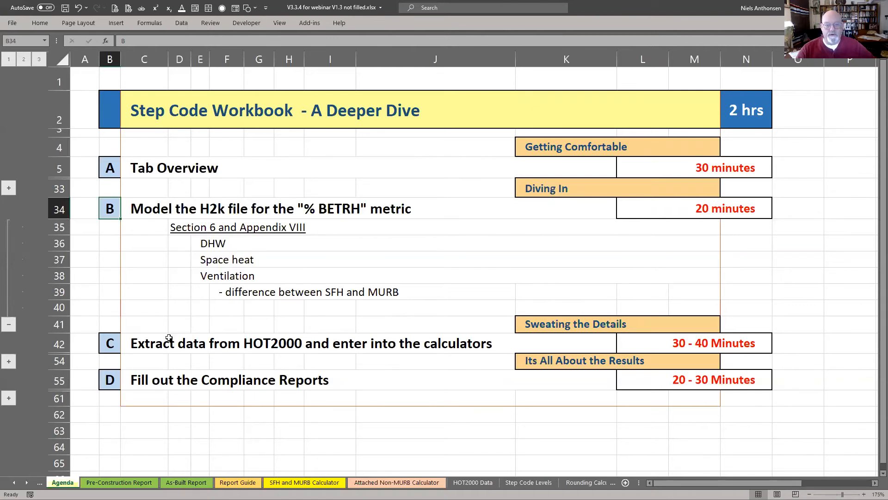
click(133, 344)
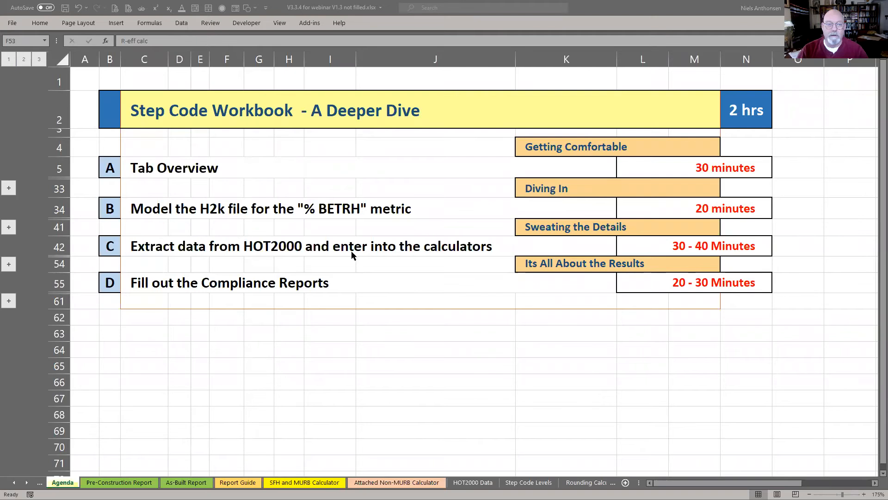
click(140, 243)
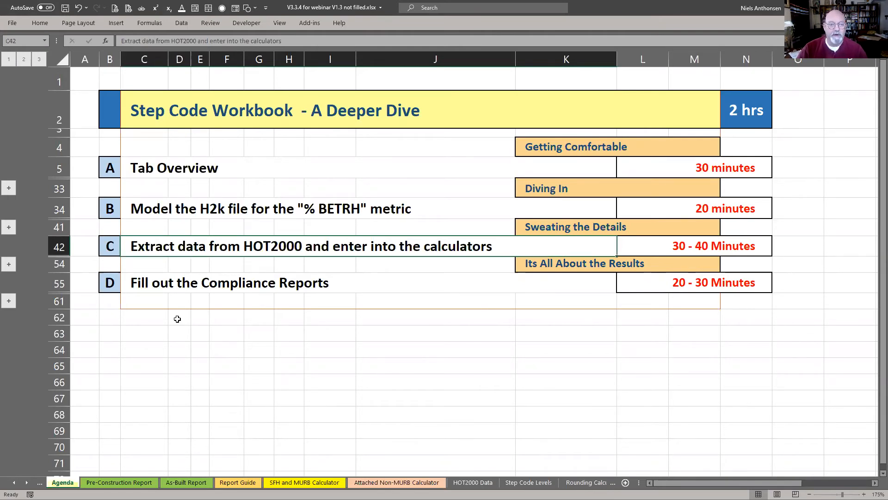
click(9, 264)
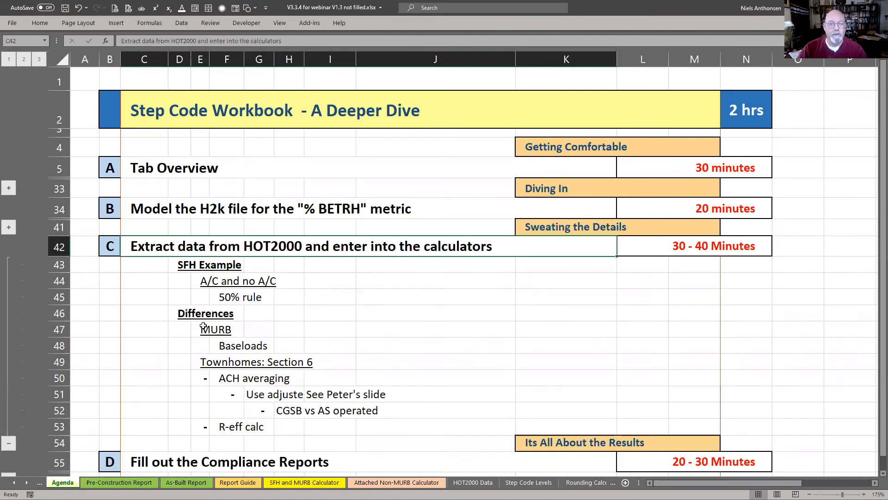
click(177, 281)
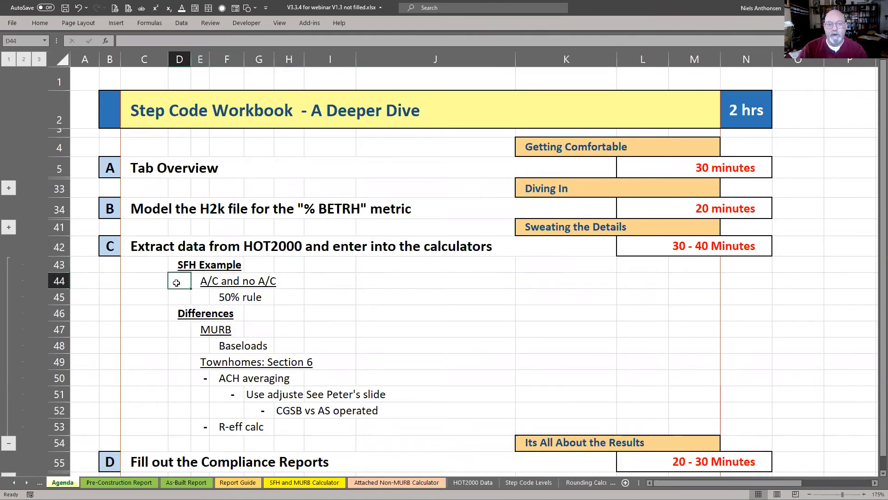
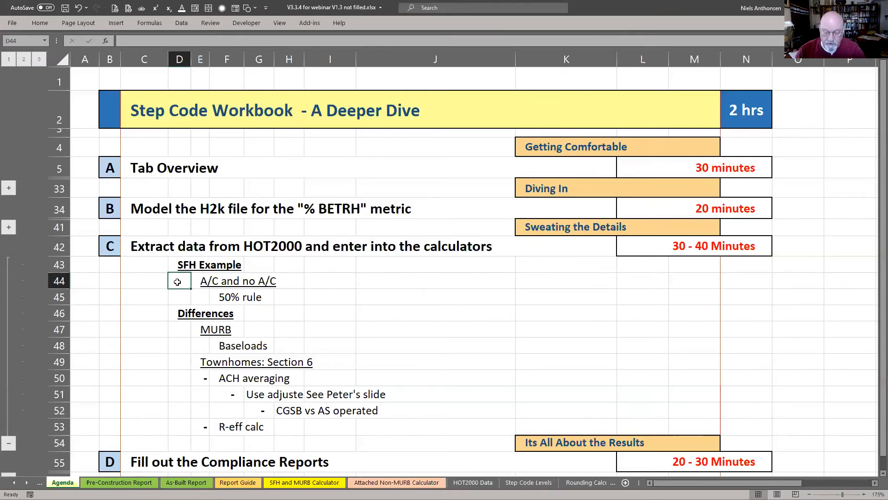
Step: Go through the section C agenda topics, from the townhome items ACH averaging and R-eff calc to the SFH example
click(205, 426)
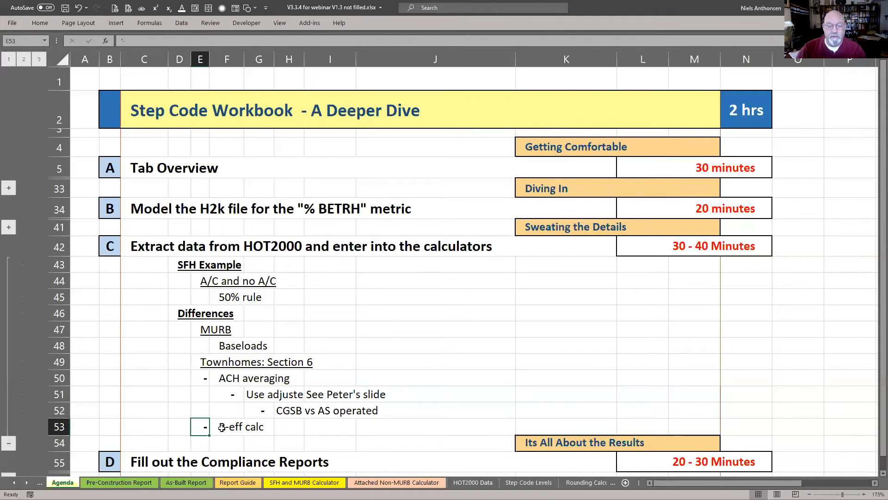
click(222, 429)
click(201, 425)
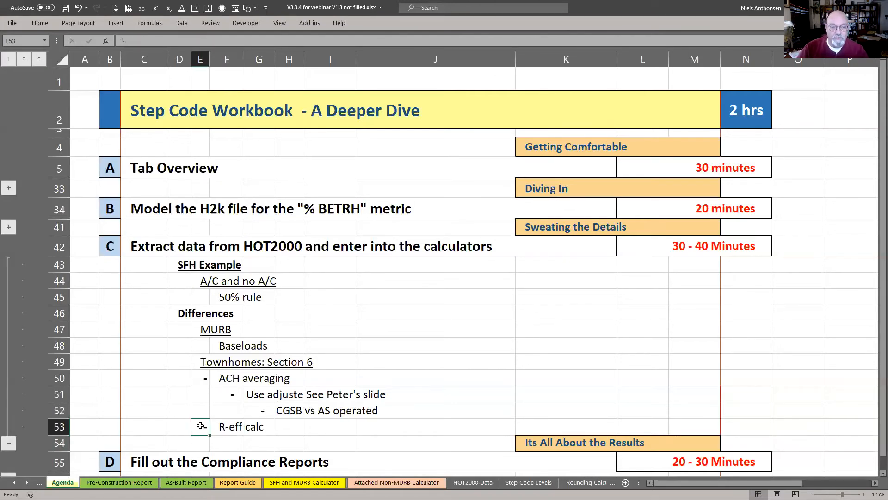
drag(199, 377, 198, 429)
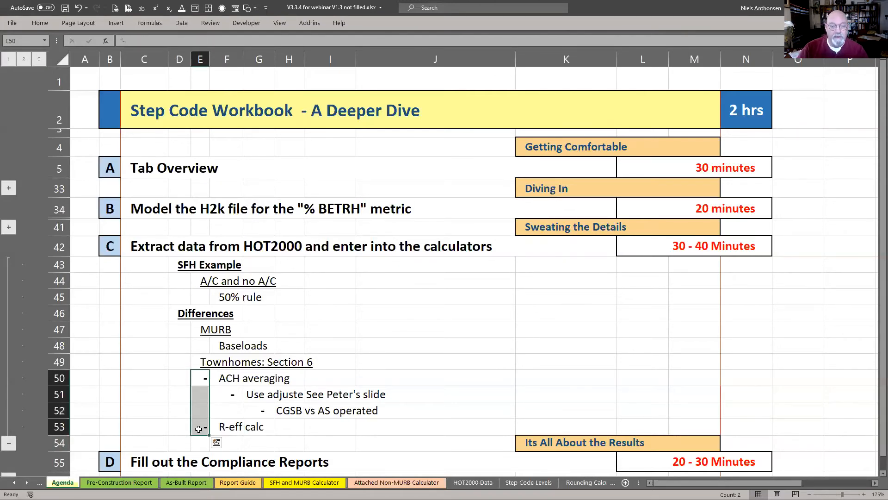
click(199, 427)
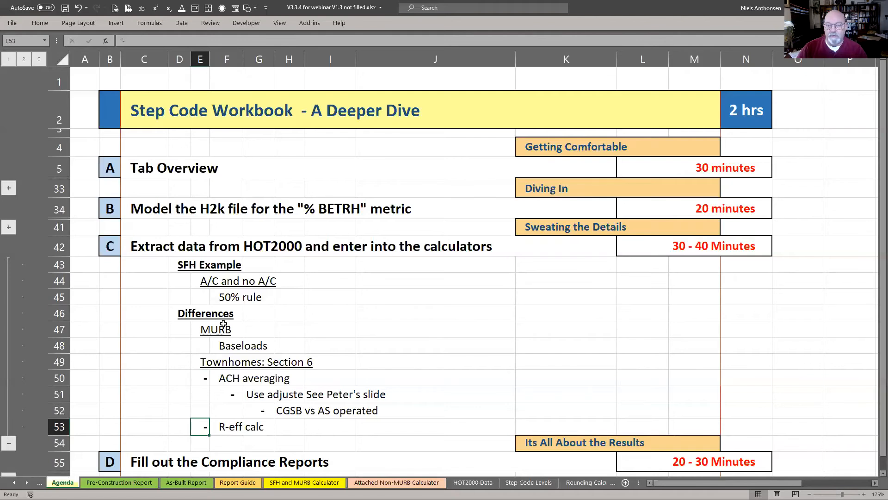
click(143, 265)
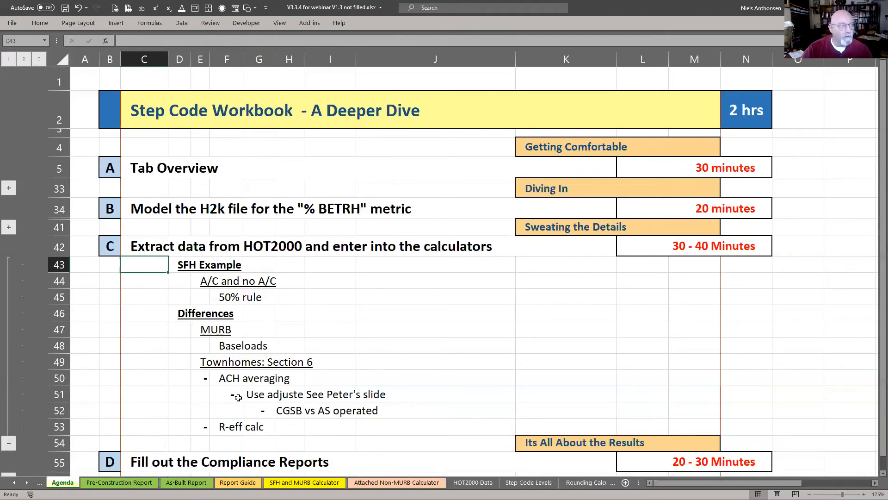
Step: Arrange HOT2000 and the V3.3.4 webinar V1.3 workbook side by side and widen the workbook's visible sheet list
key(alt+Tab)
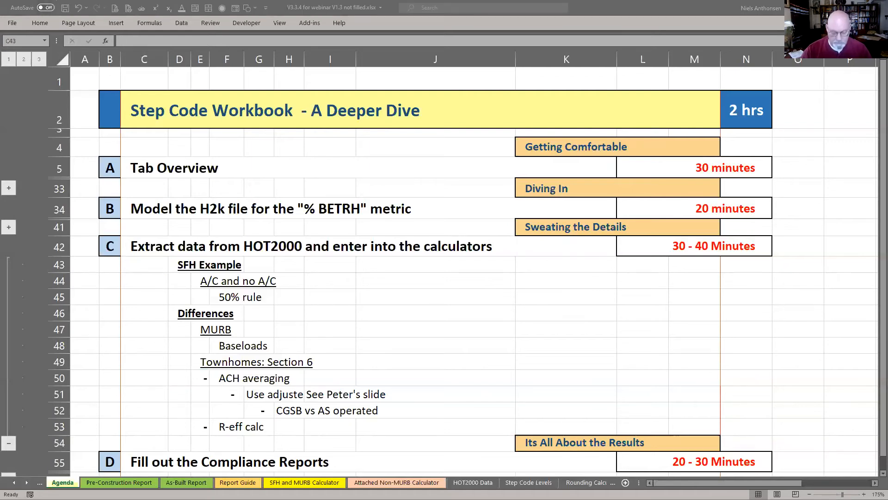
key(super+Left)
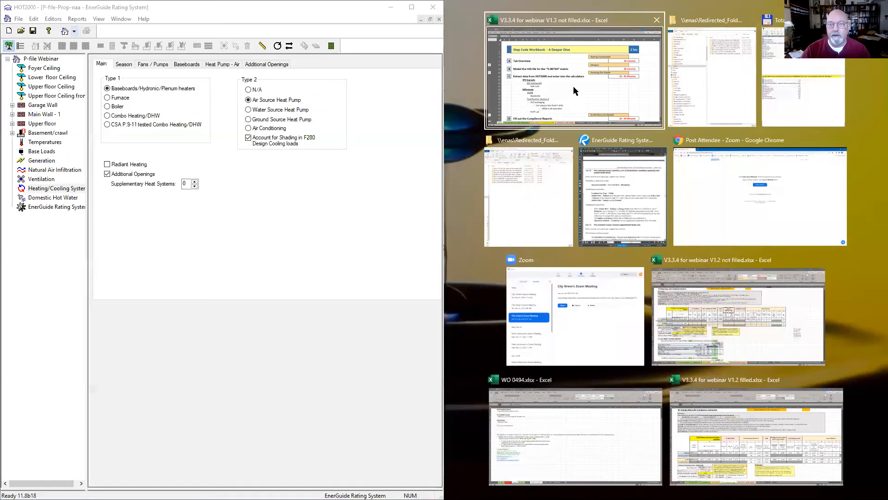
click(551, 91)
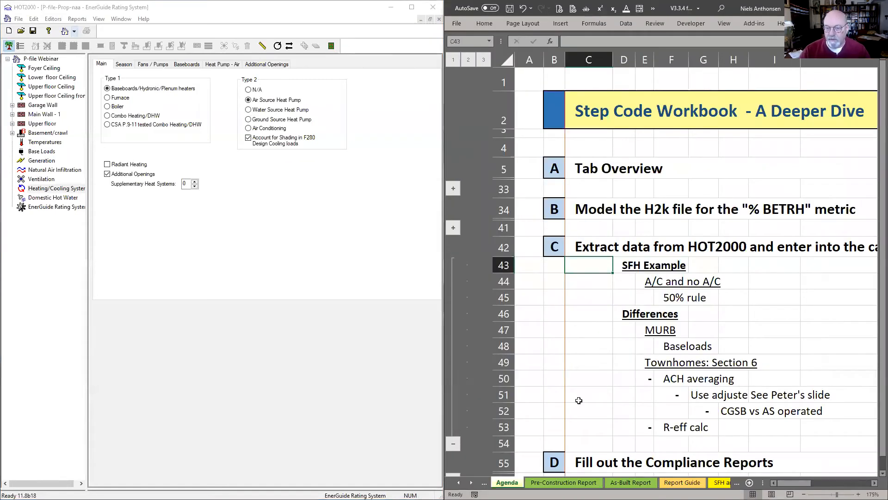
drag(763, 482, 831, 481)
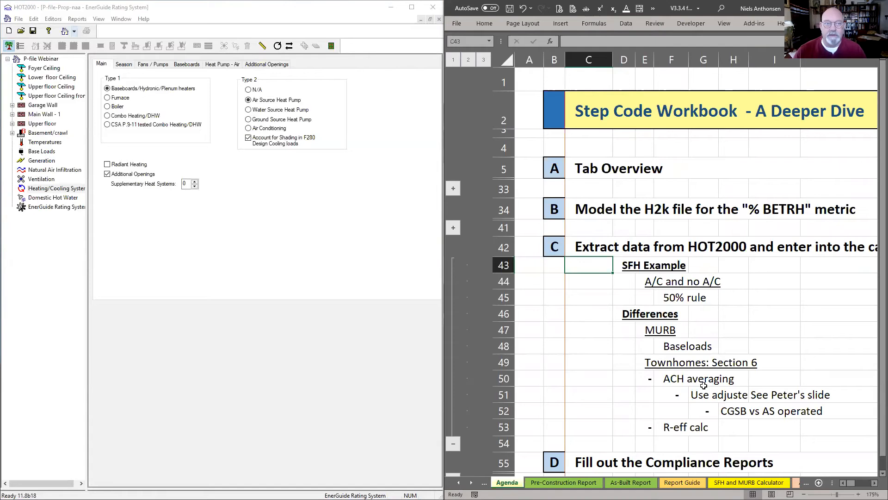
Step: Show the proposed house's general information, uncover the BETRH file window behind it and mark both house names with a screen snip
click(248, 240)
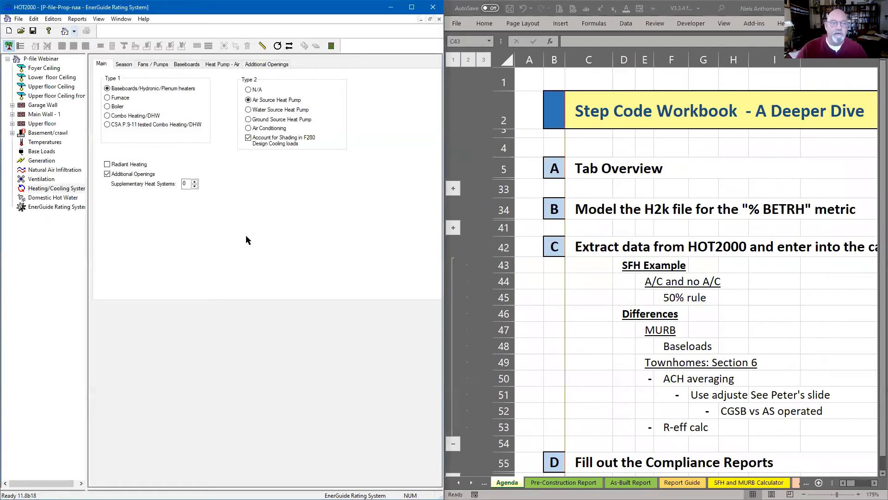
click(40, 60)
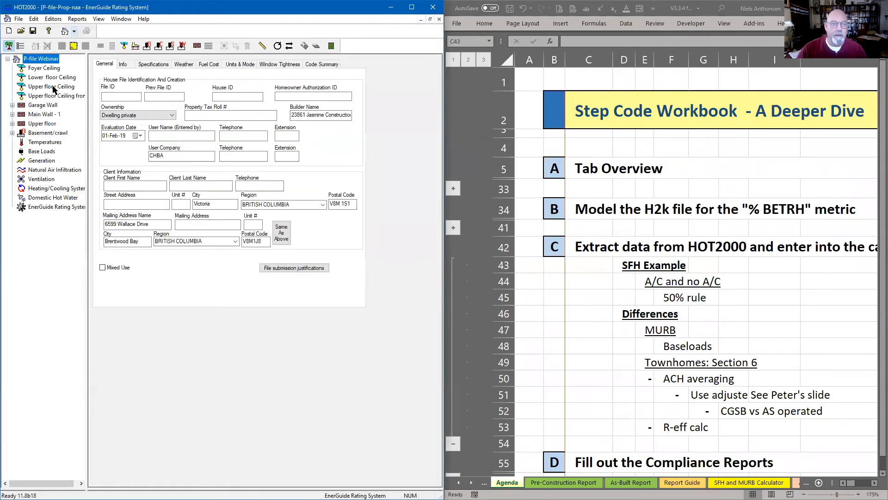
click(430, 19)
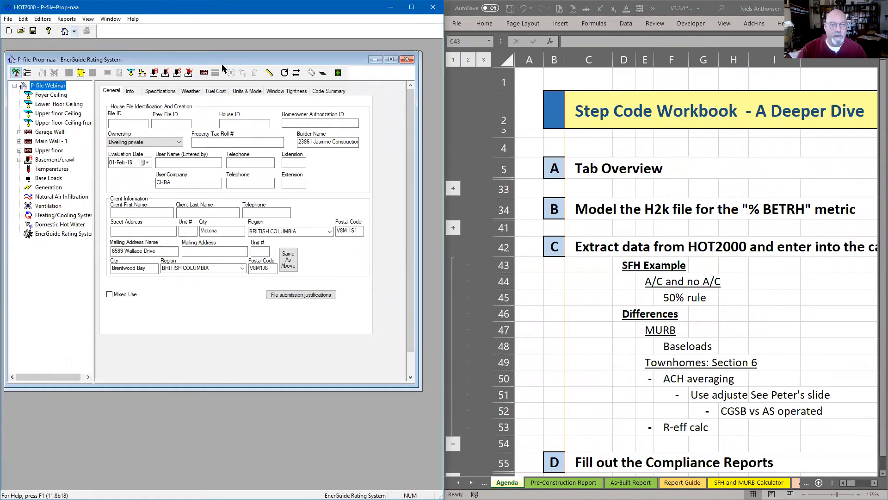
drag(182, 65, 184, 125)
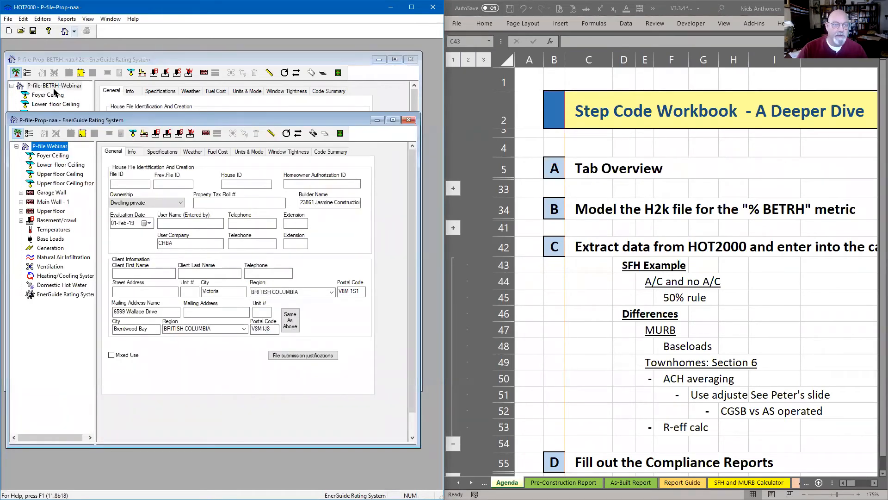
key(super+shift+s)
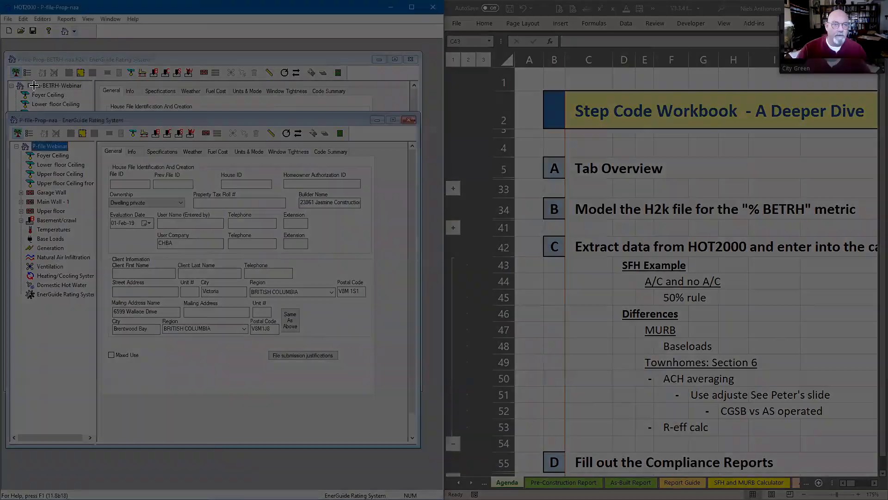
drag(9, 79, 97, 158)
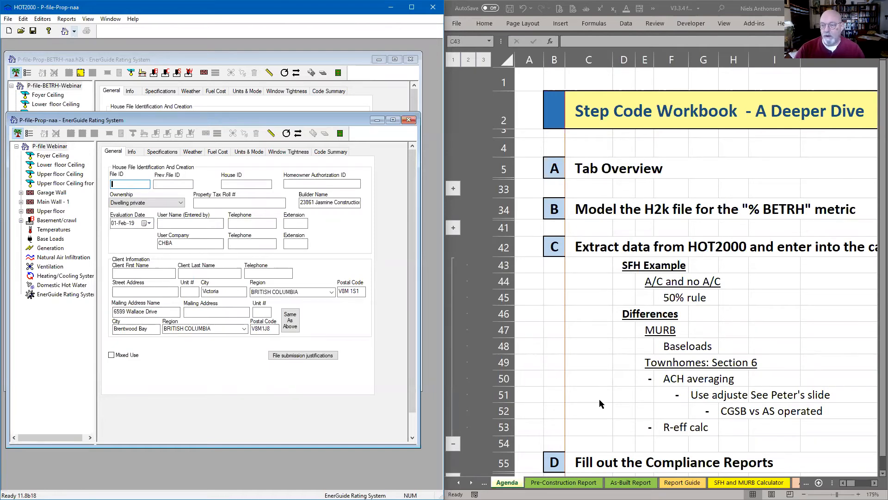
Step: Open the SFH and MURB Calculator sheet and enlarge the proposed house's Heated Floor Area cells, starting at D20
click(736, 482)
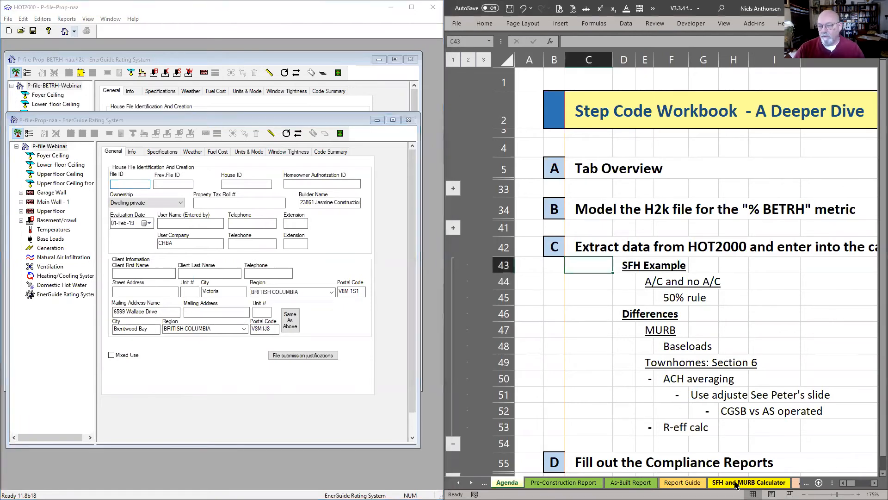
click(735, 483)
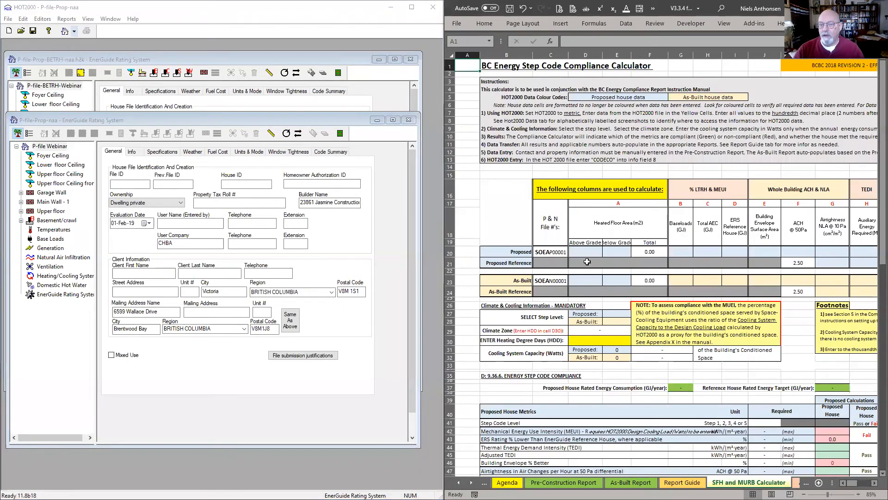
scroll(591, 261, up, 3)
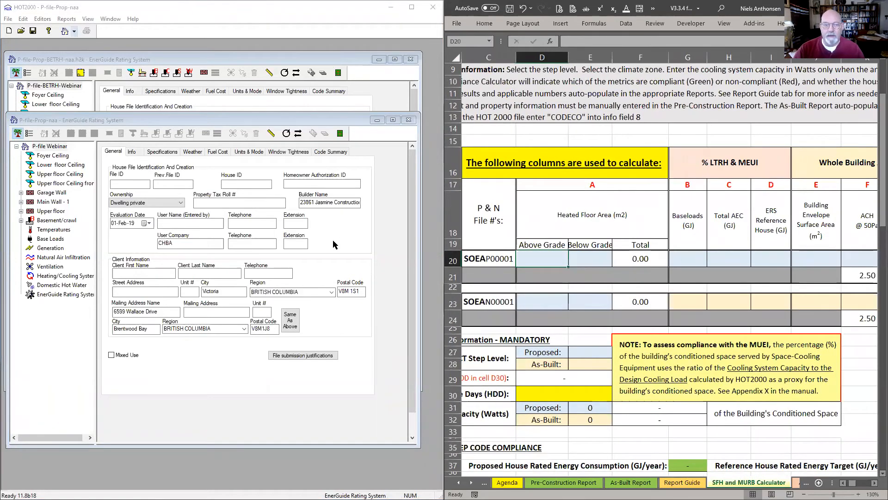
Step: Display the proposed house's specifications in HOT2000 and mark the above- and below-grade heated floor areas with a screen snip
click(156, 153)
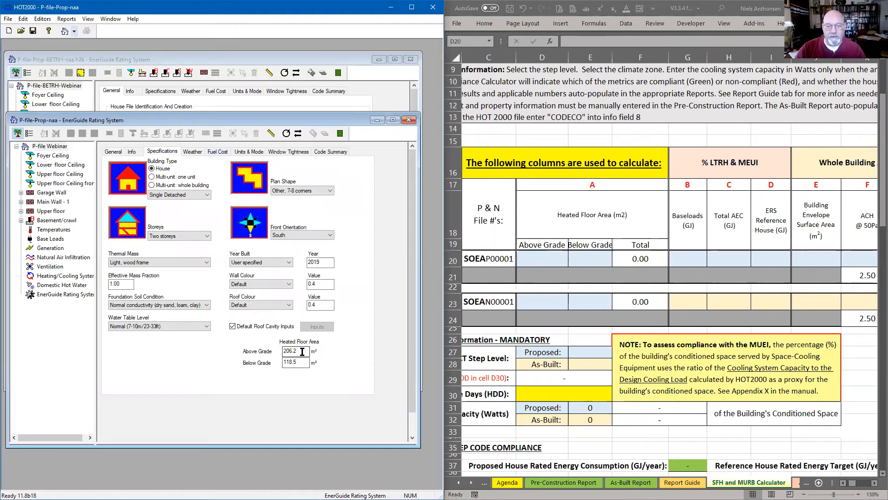
key(super+shift+s)
drag(251, 336, 331, 380)
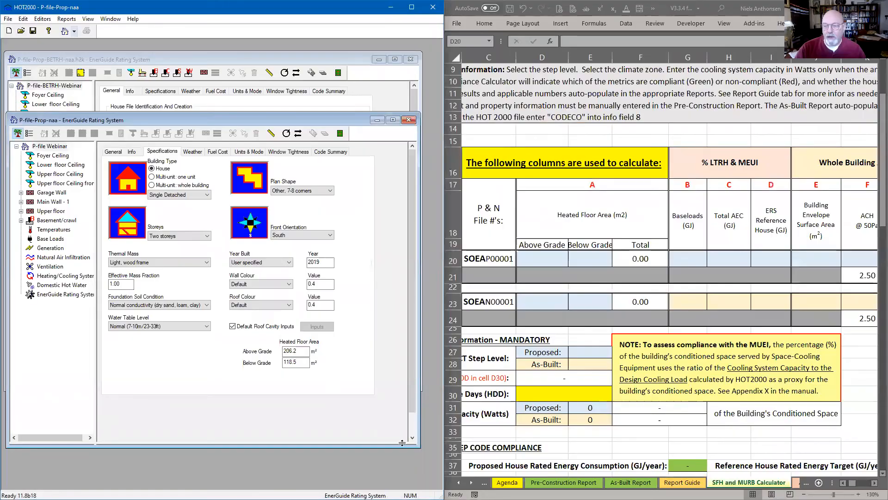
Step: Open the HOT2000 Data sheet and snip the heated floor area example marked A in the Specifications screenshot
click(786, 480)
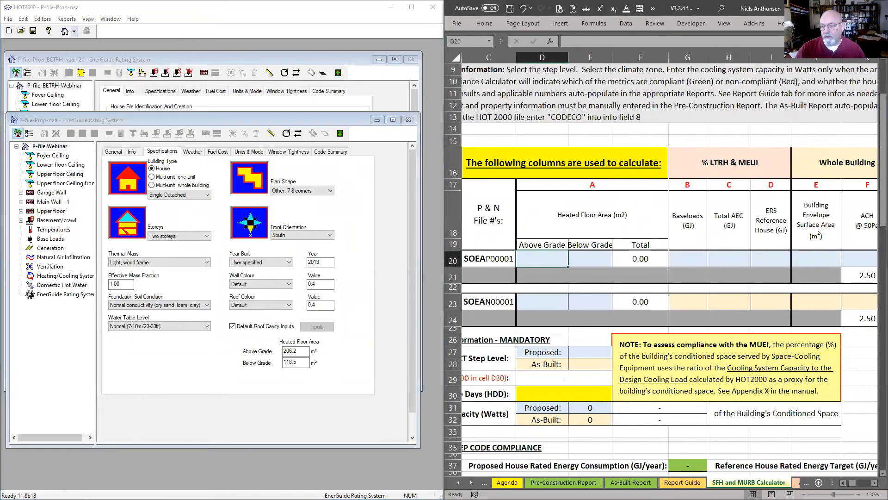
key(ctrl+Page_Down)
key(ctrl+Page_Down)
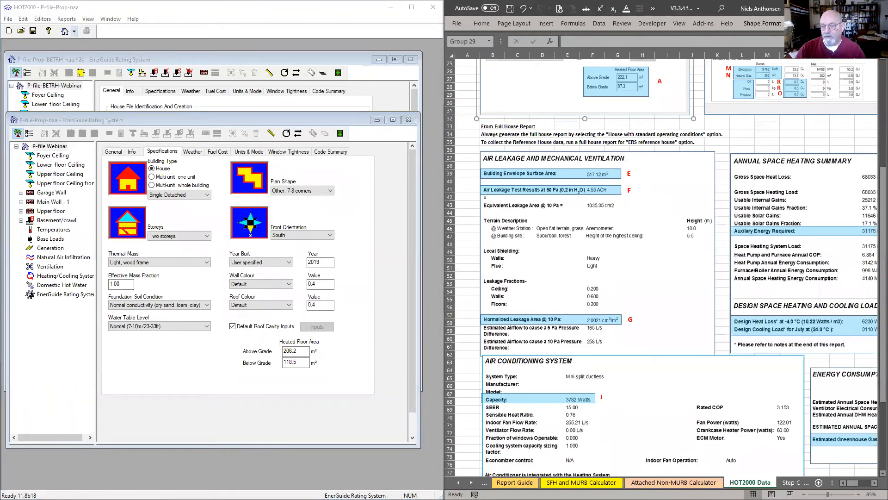
scroll(664, 399, up, 8)
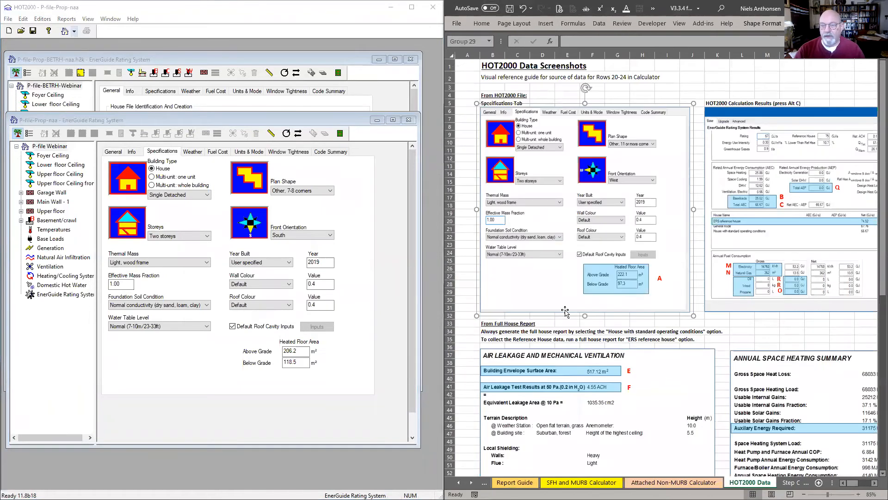
key(super+shift+s)
drag(539, 242, 677, 309)
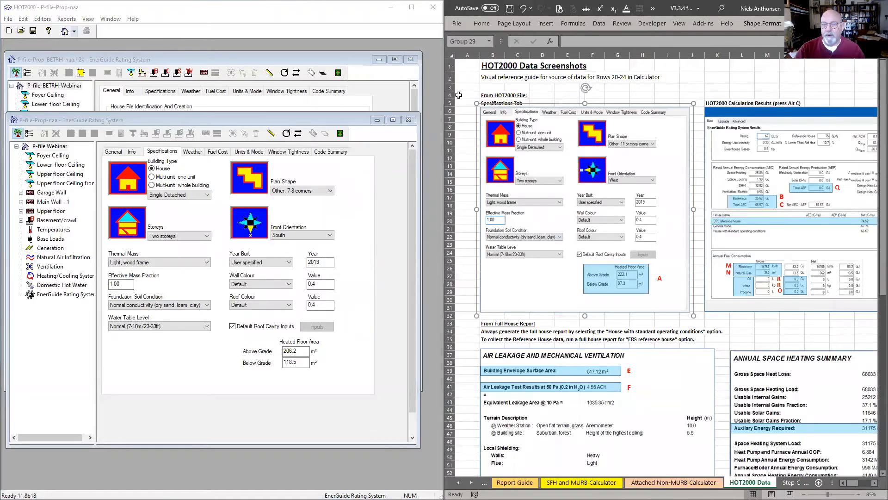
Step: Highlight the whole From HOT2000 File Specifications Tab example on the HOT2000 Data sheet with a screen snip
click(467, 96)
drag(466, 97, 618, 276)
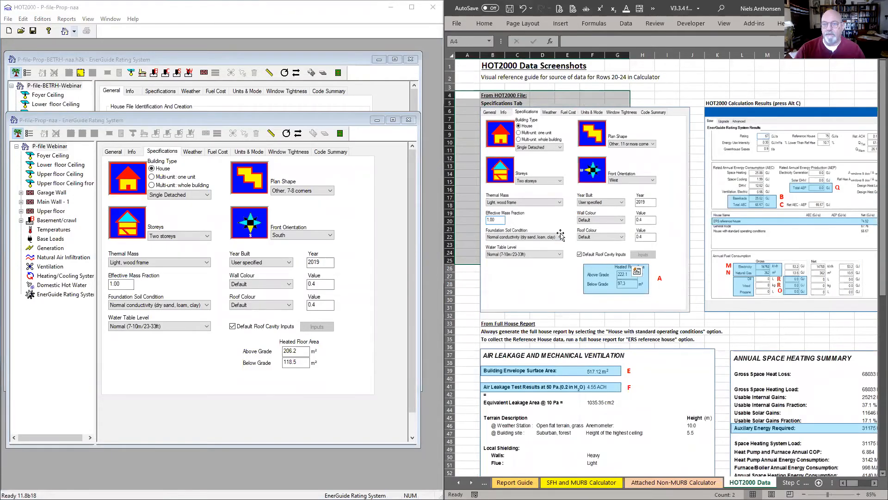
key(super+shift+s)
drag(463, 91, 702, 329)
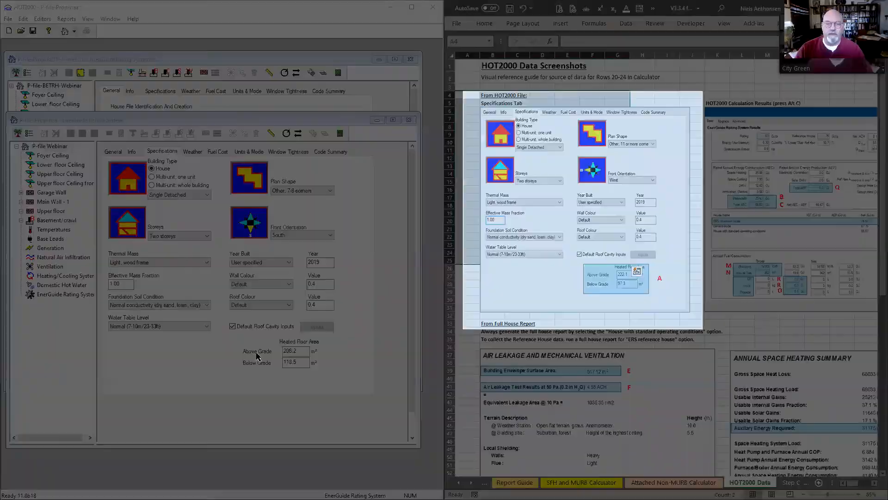
Step: Highlight the proposed house's whole Specifications view in HOT2000 with a screen snip
click(205, 356)
key(super+shift+s)
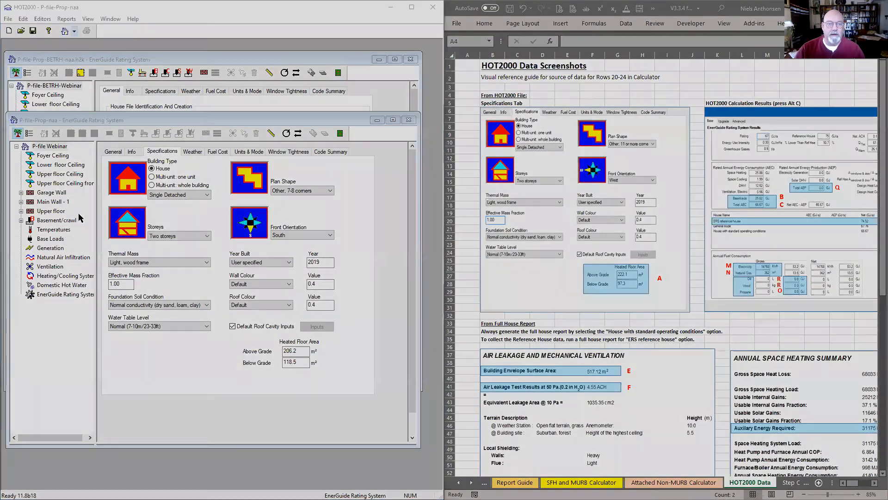
drag(66, 127, 417, 412)
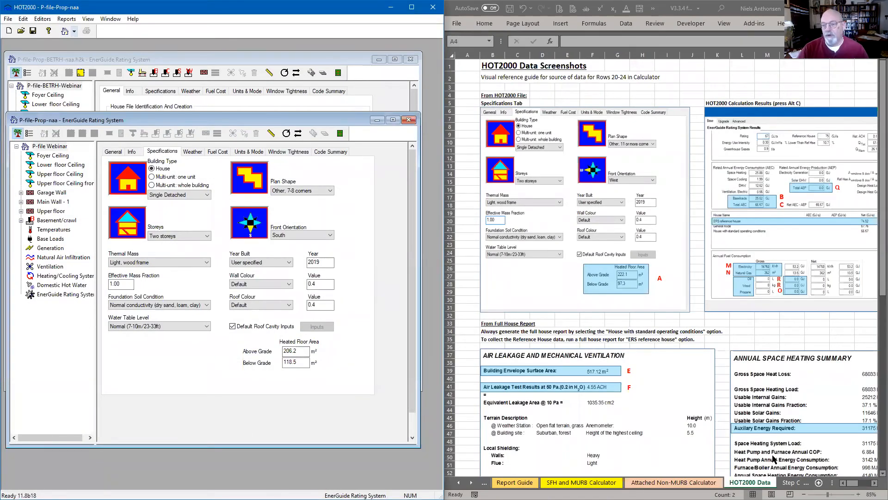
Step: On the SFH and MURB Calculator sheet, enter the proposed house's heated floor areas in row 20: 206.2 above grade and 118.5 below grade
click(581, 483)
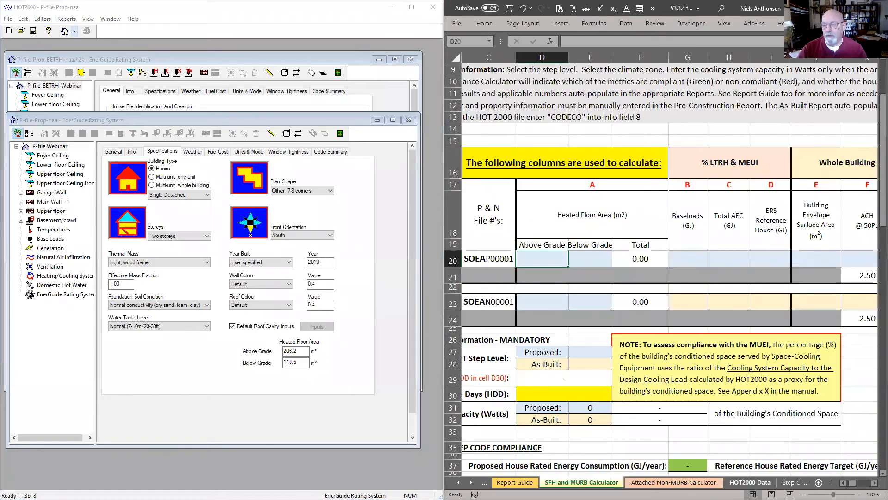
click(749, 483)
click(465, 67)
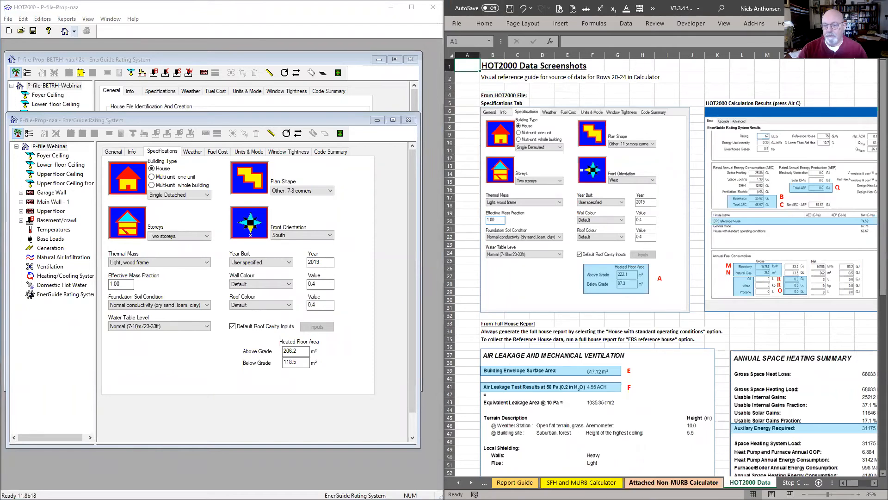
click(609, 482)
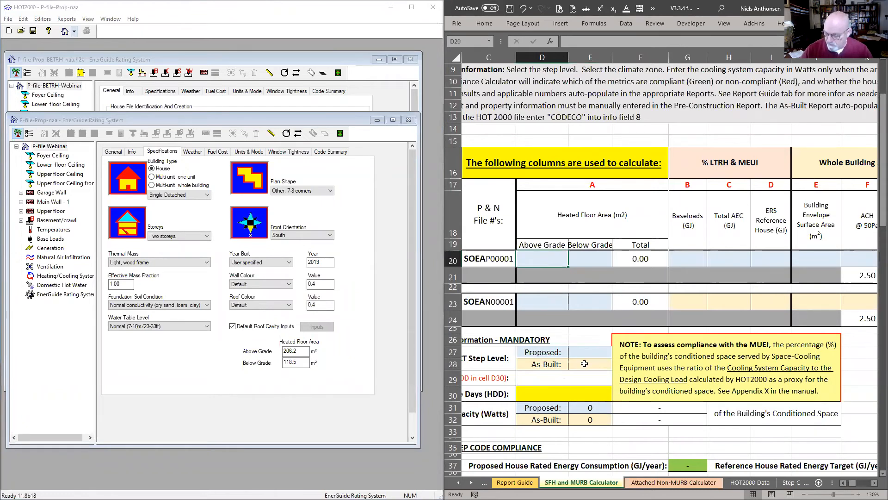
text(206.2)
key(Tab)
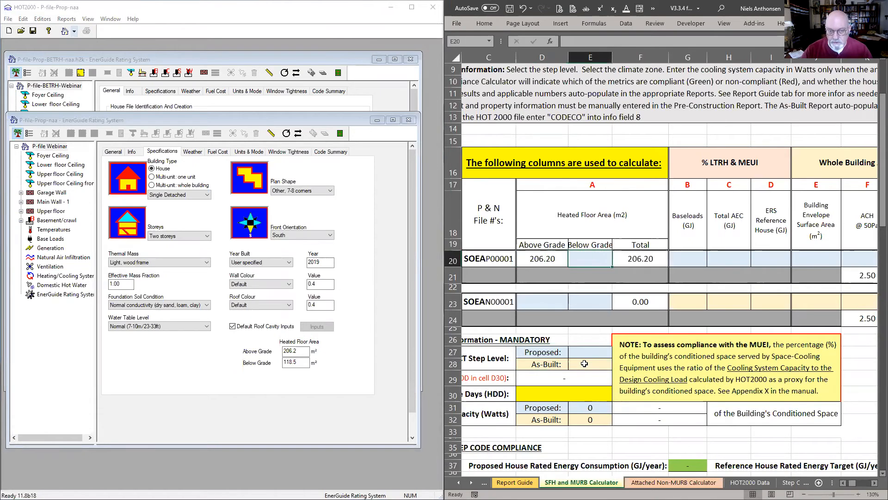
text(118.)
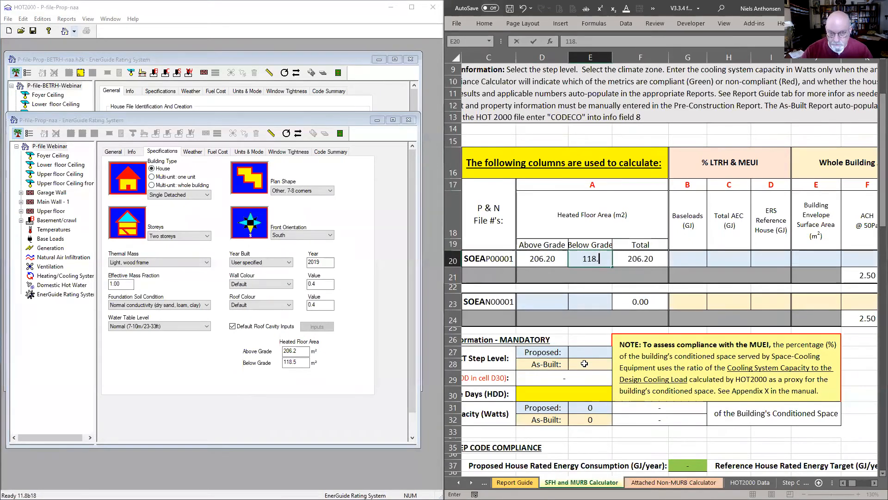
text(5)
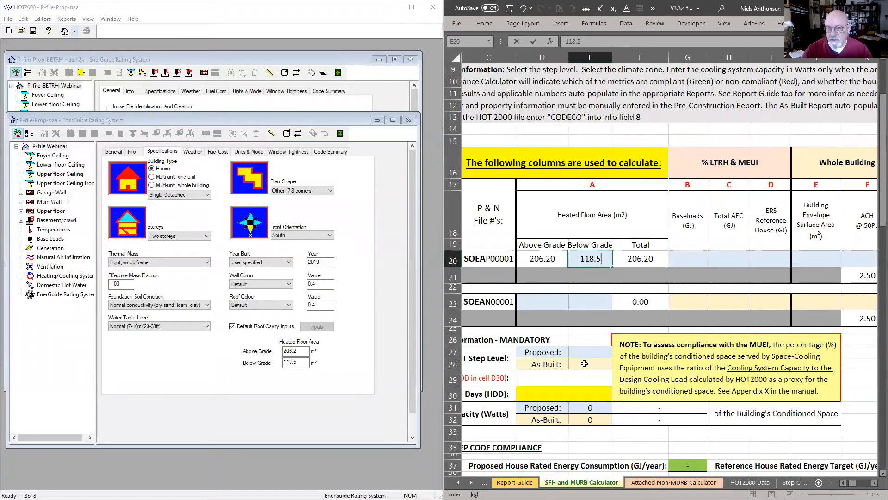
key(Tab)
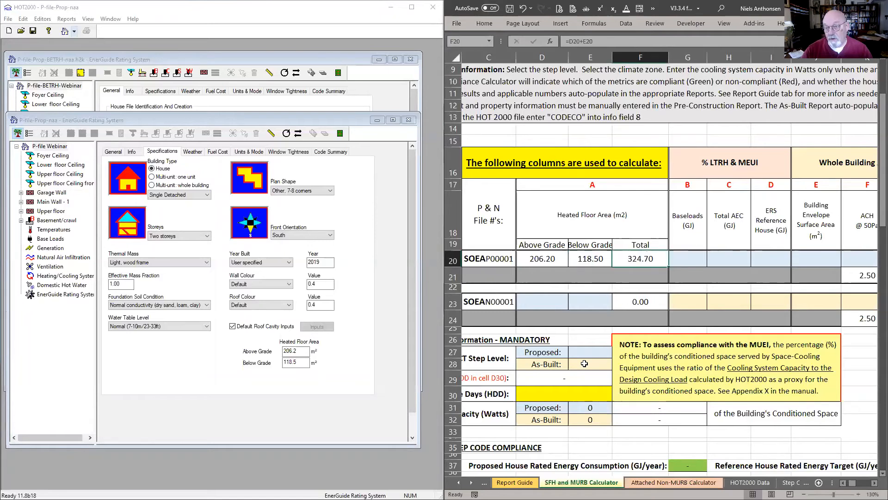
key(Tab)
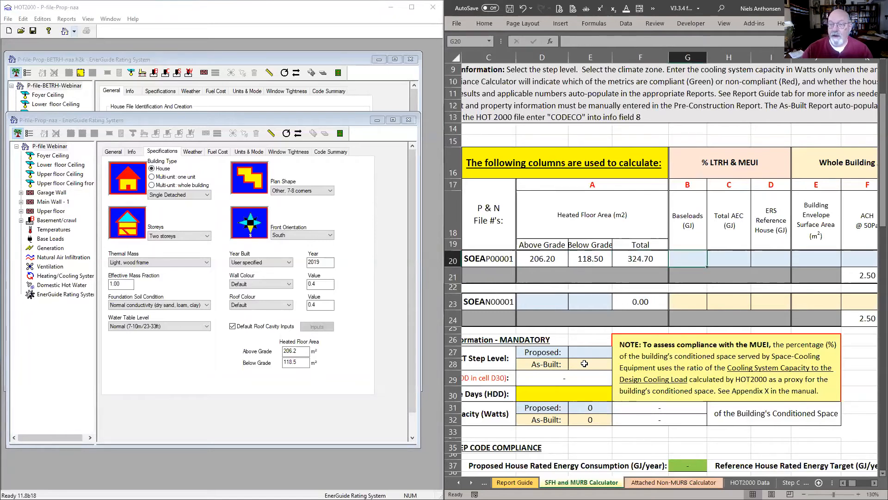
Step: Calculate the proposed house's EnerGuide results in HOT2000 and move the results window clear of the calculator's energy columns
click(158, 380)
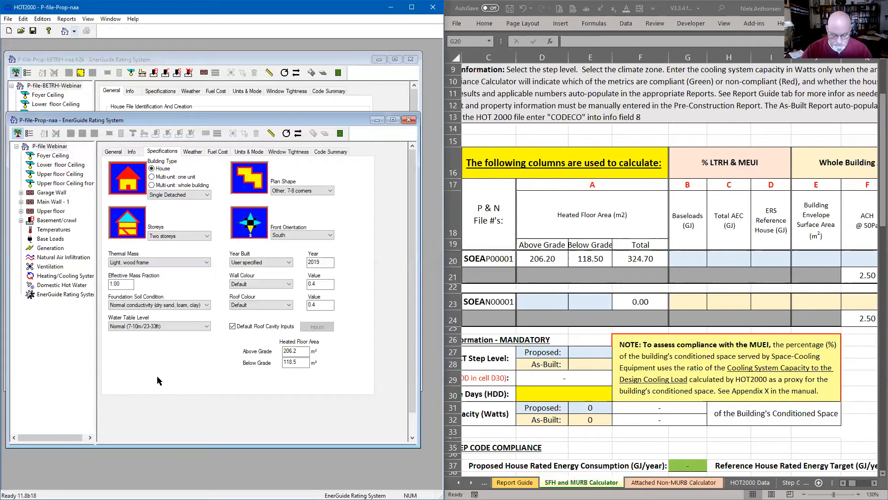
key(F9)
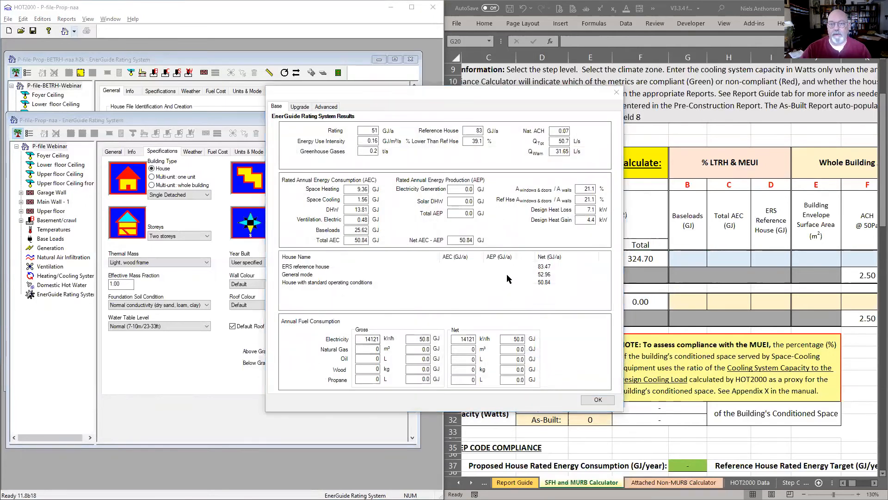
key(super+shift+s)
drag(532, 277, 556, 277)
key(super+shift+s)
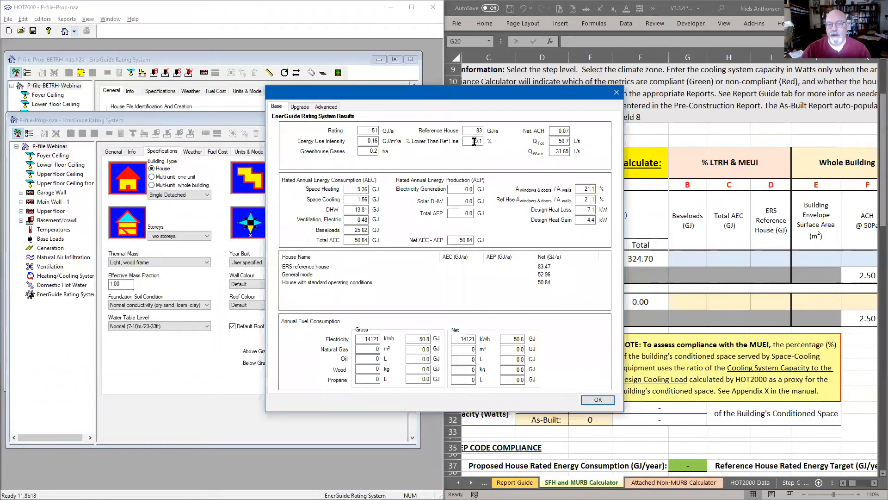
drag(465, 100, 315, 103)
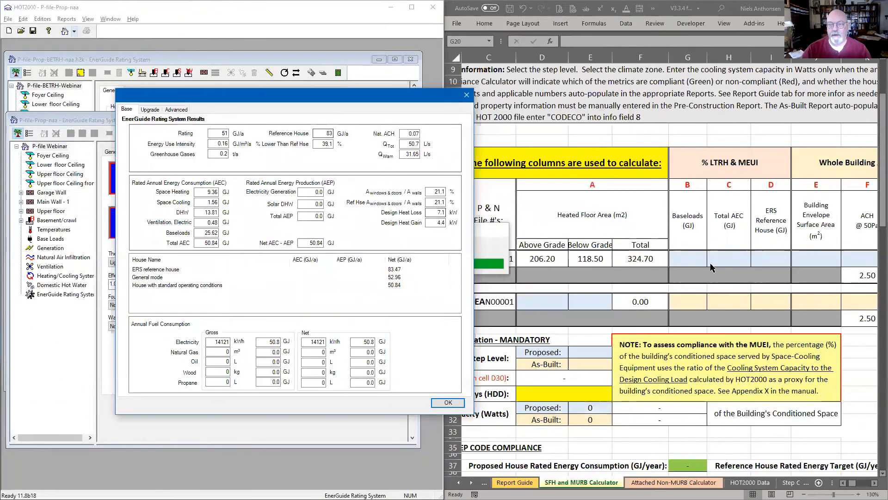
Step: Mark the Baseloads and Total AEC results with a snip and enter 25.62 as the proposed house's Baseloads in G20
click(732, 257)
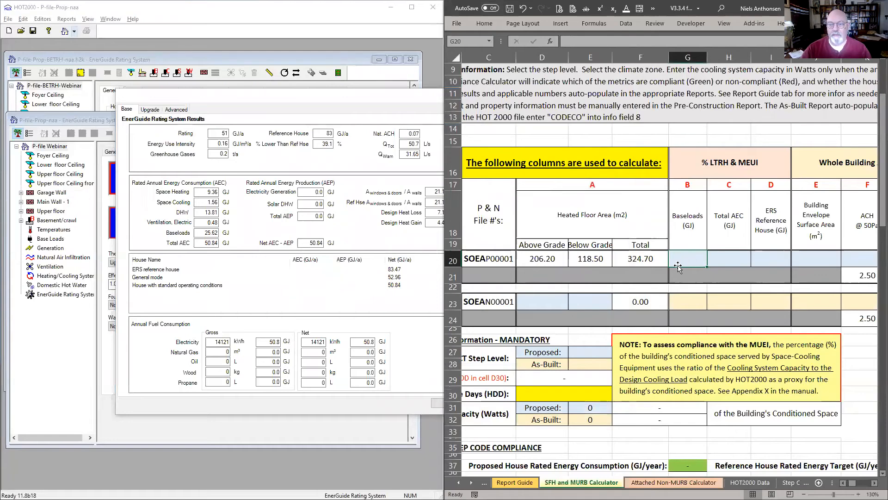
key(super+shift+s)
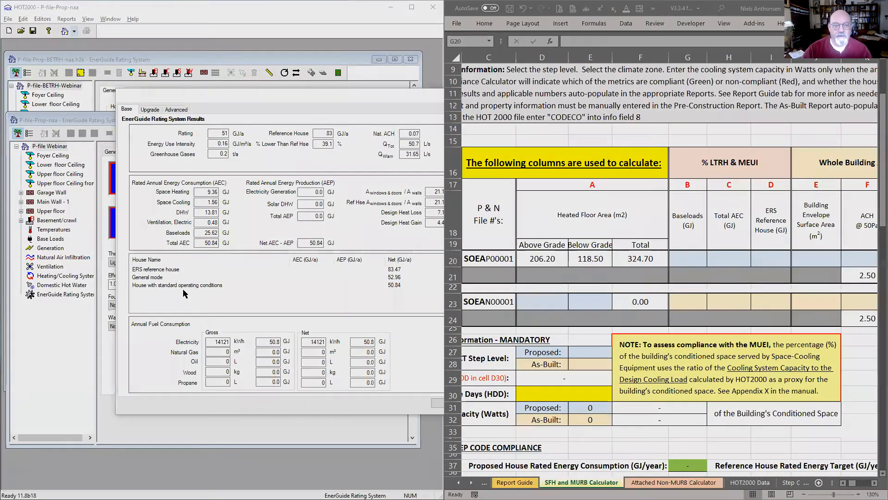
drag(190, 253, 230, 228)
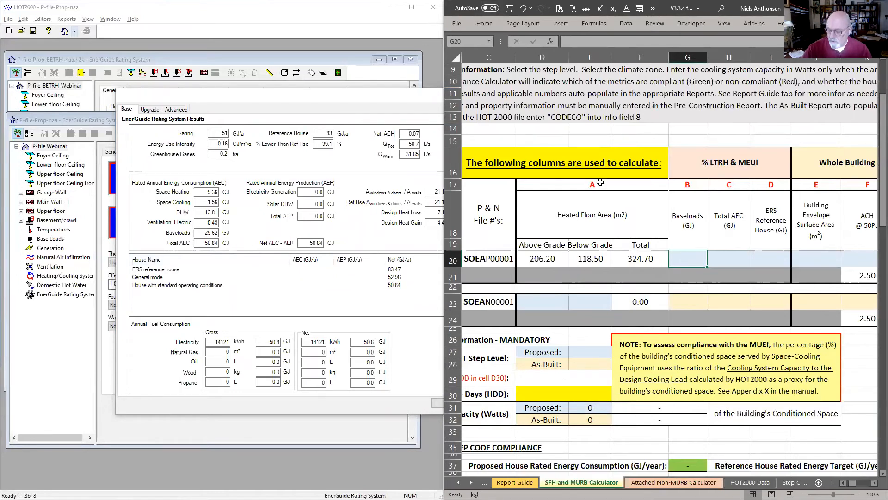
text(25.62)
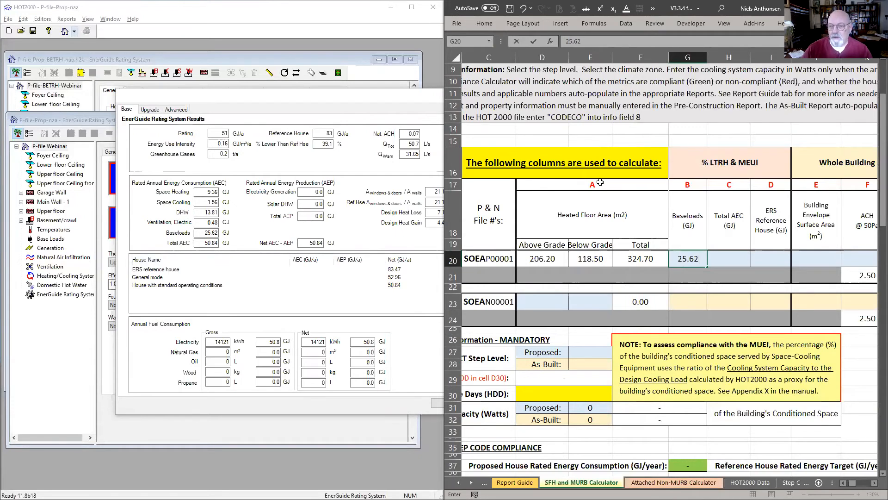
key(Tab)
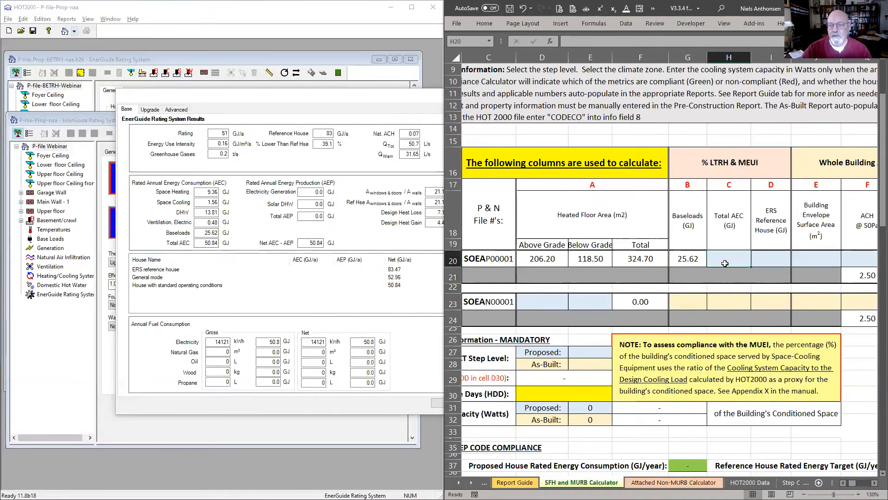
Step: Snip the net result for House with standard operating conditions and enter 50.84 as the Total AEC in H20
key(super+shift+s)
drag(376, 280, 409, 290)
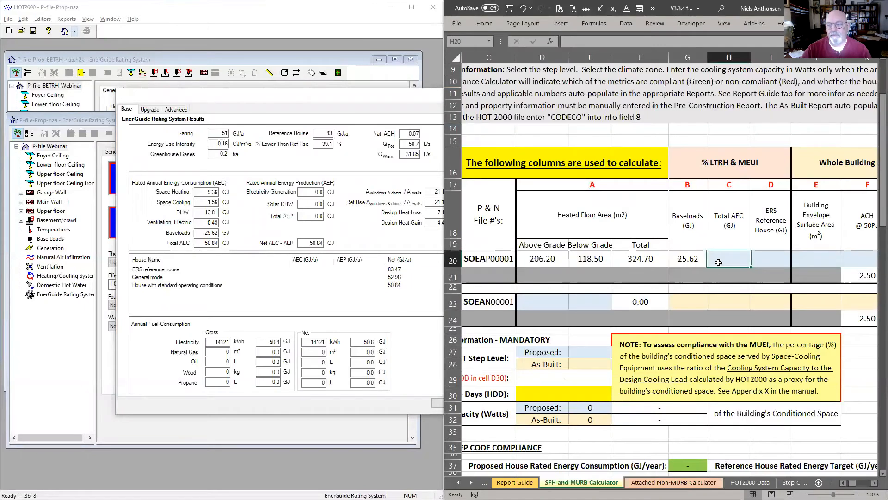
text(50.84)
key(Tab)
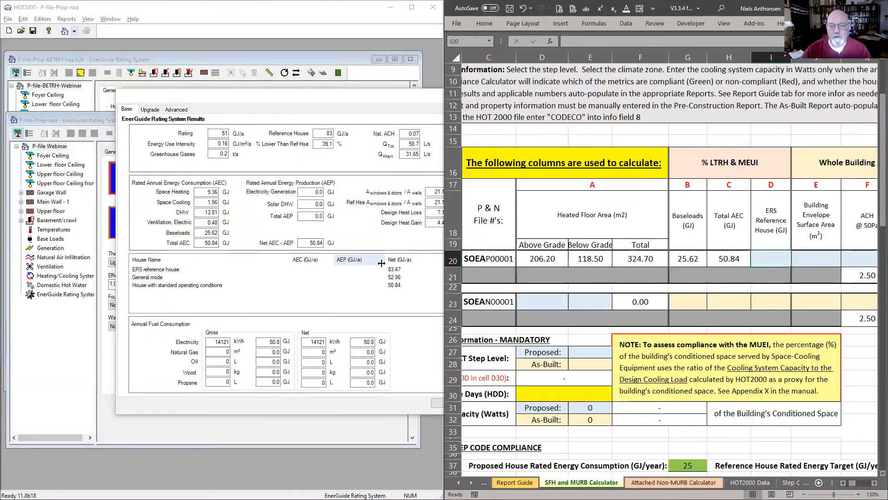
Step: Snip the net result for the ERS reference house and enter 83.47 as the ERS Reference House value in I20
key(super+shift+s)
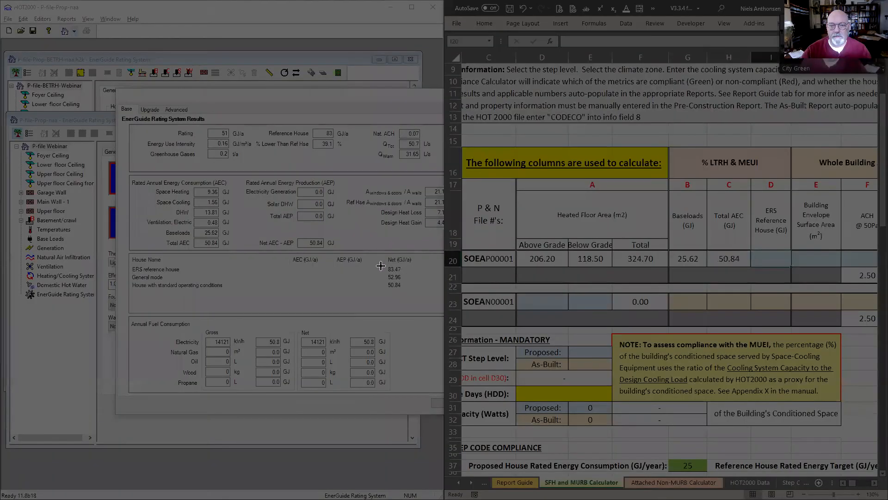
drag(380, 266, 405, 275)
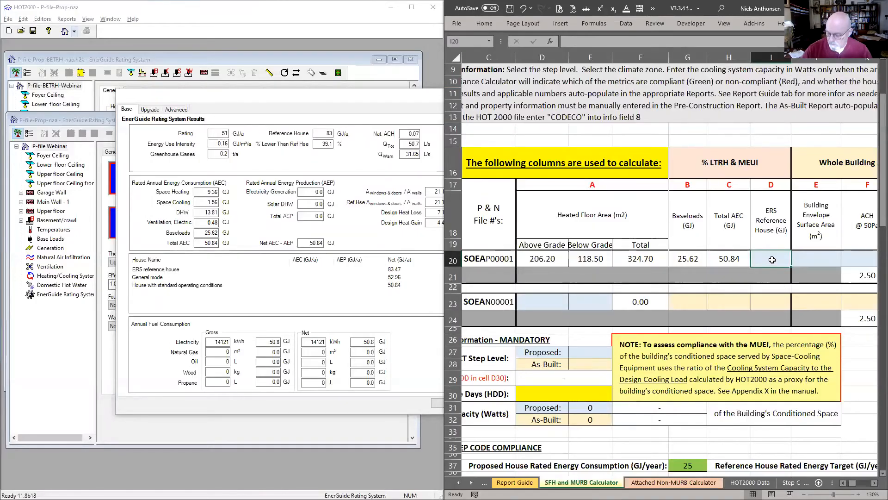
text(83.47)
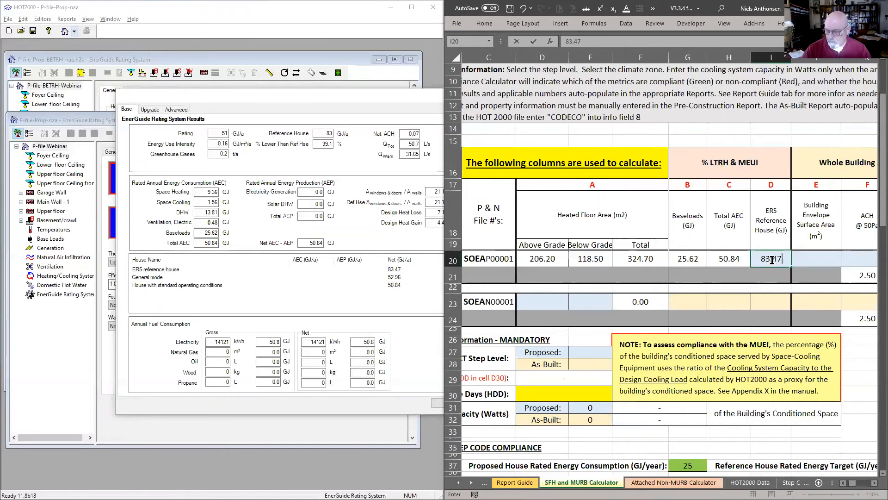
key(Tab)
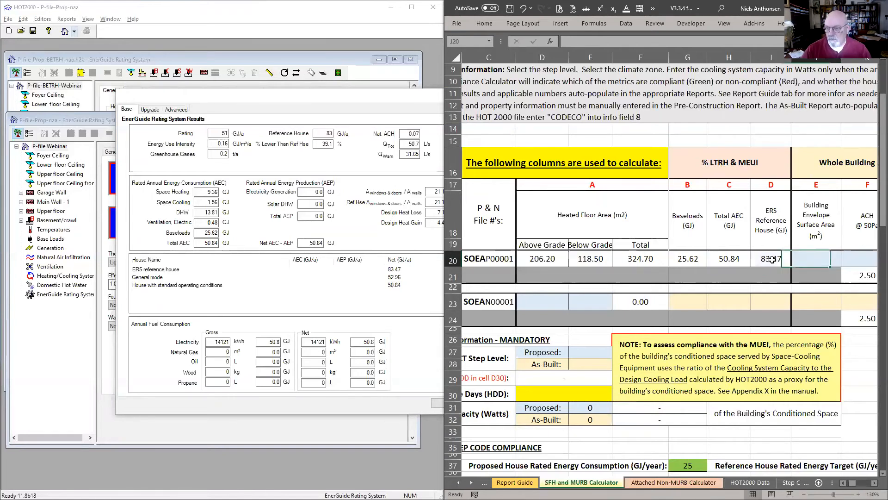
Step: Close the EnerGuide results and move the P-file-Prop-naa window up over the BETRH file's window
click(281, 278)
drag(317, 98, 320, 86)
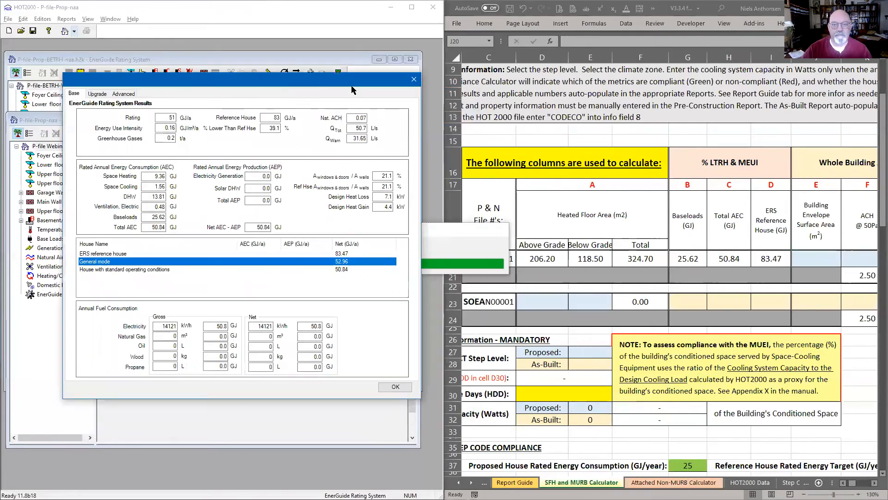
click(414, 80)
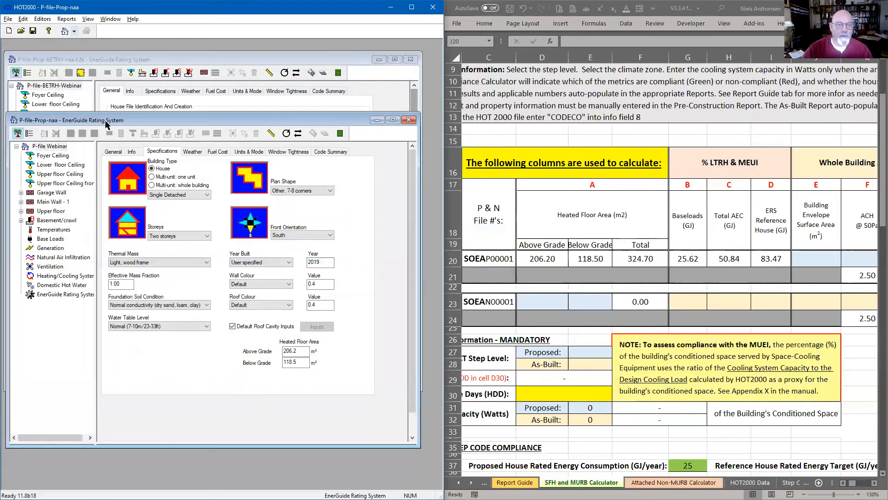
drag(121, 120, 122, 67)
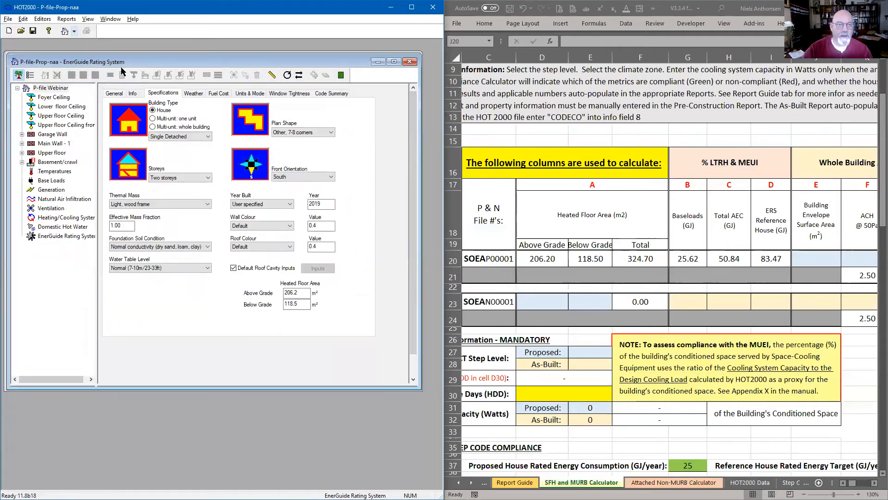
Step: Run the Calculate command on the proposed house again to display its EnerGuide results, and close them
click(74, 21)
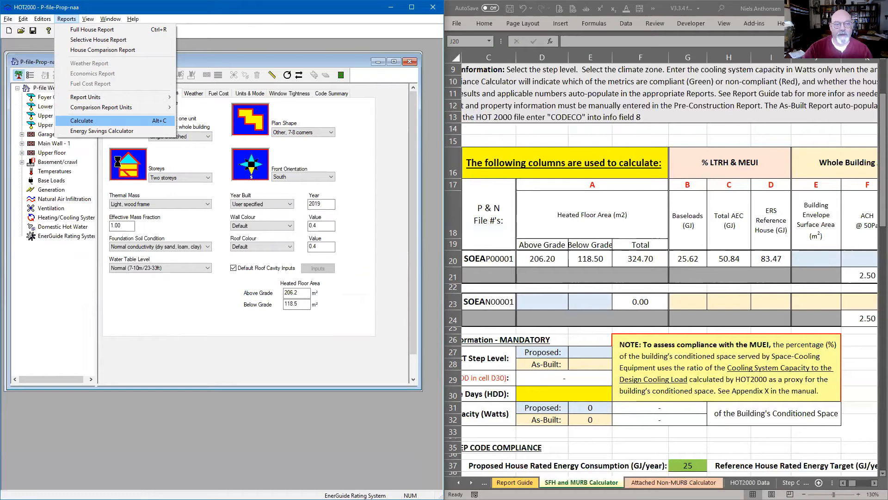
click(82, 120)
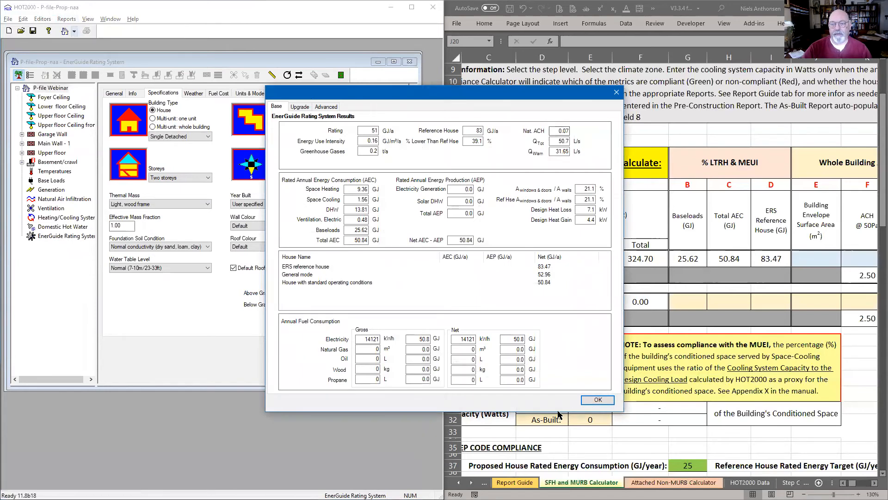
click(598, 399)
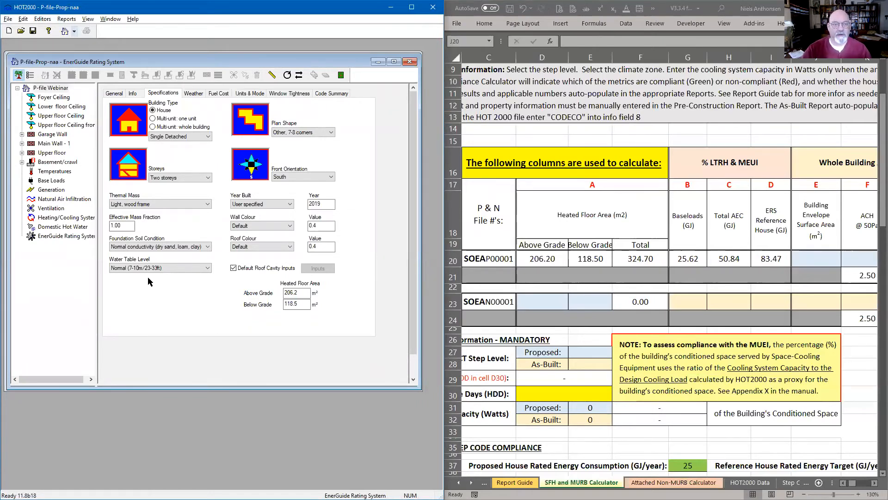
Step: Generate the Full House Report for the proposed house using the House with standard operating conditions data
click(66, 19)
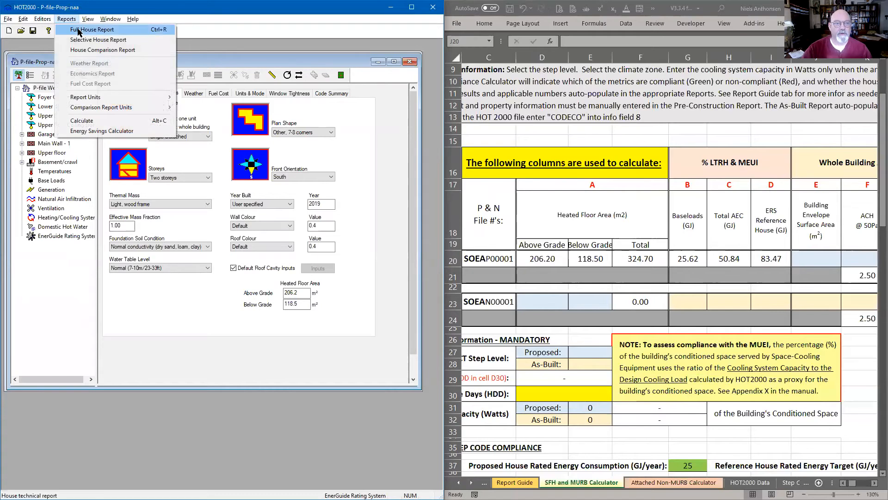
click(91, 30)
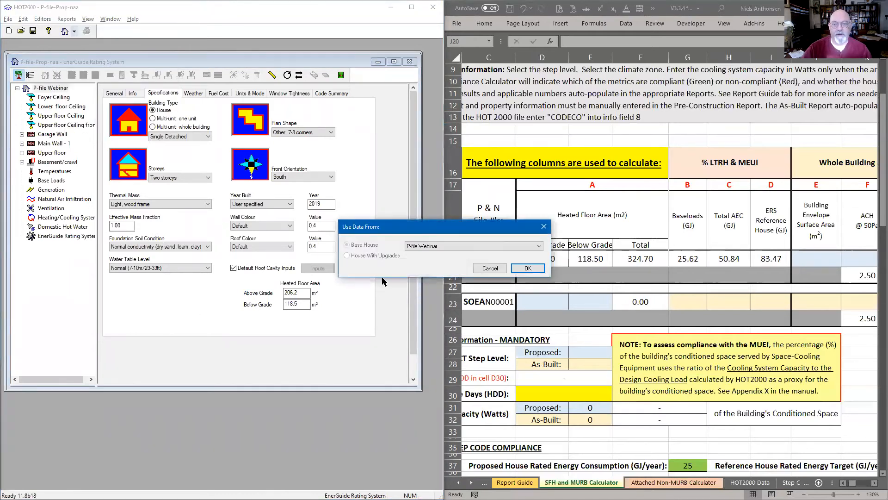
click(419, 246)
click(422, 261)
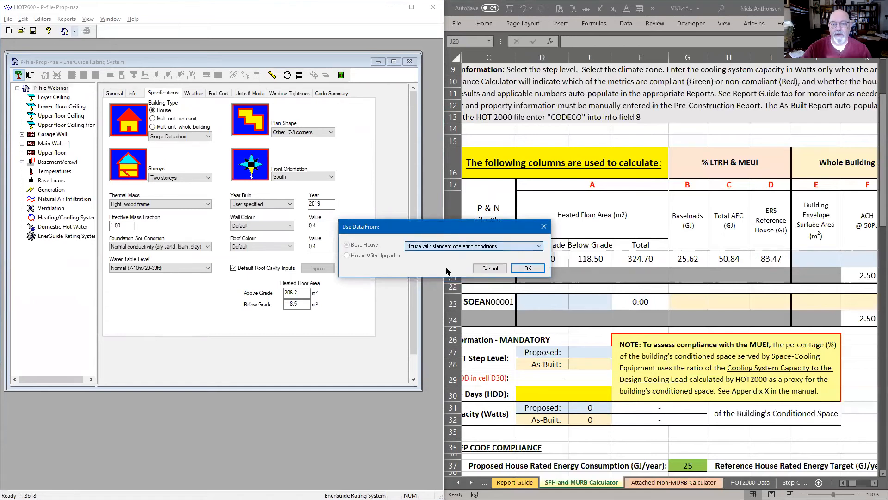
click(530, 271)
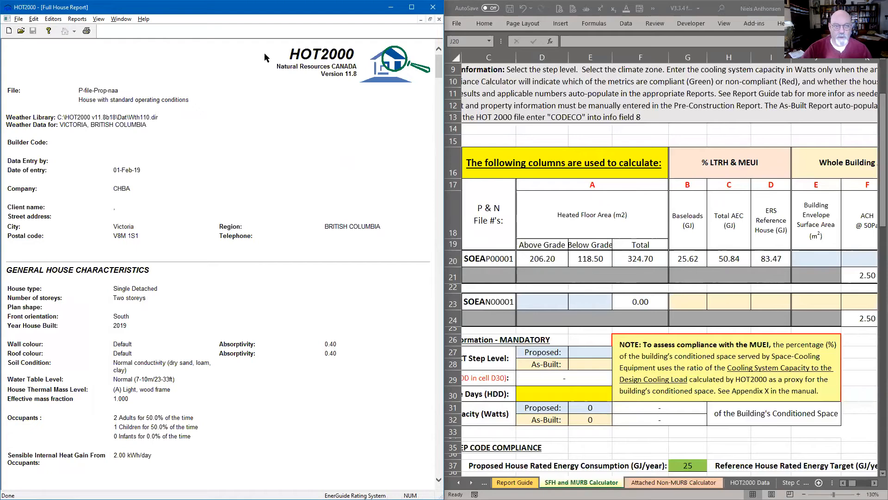
Step: Snip the Building Envelope Surface Area line from the Air Leakage and Mechanical Ventilation section of the Full House Report
scroll(203, 344, down, 20)
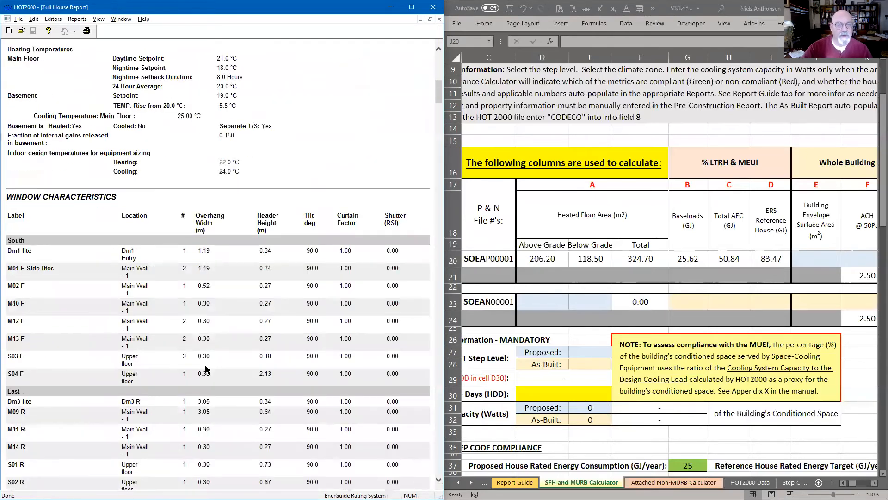
scroll(206, 369, down, 20)
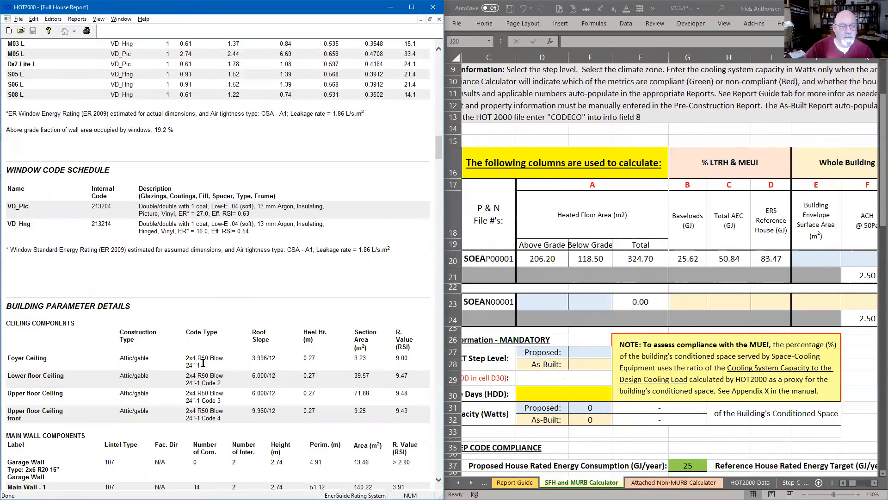
scroll(204, 365, down, 20)
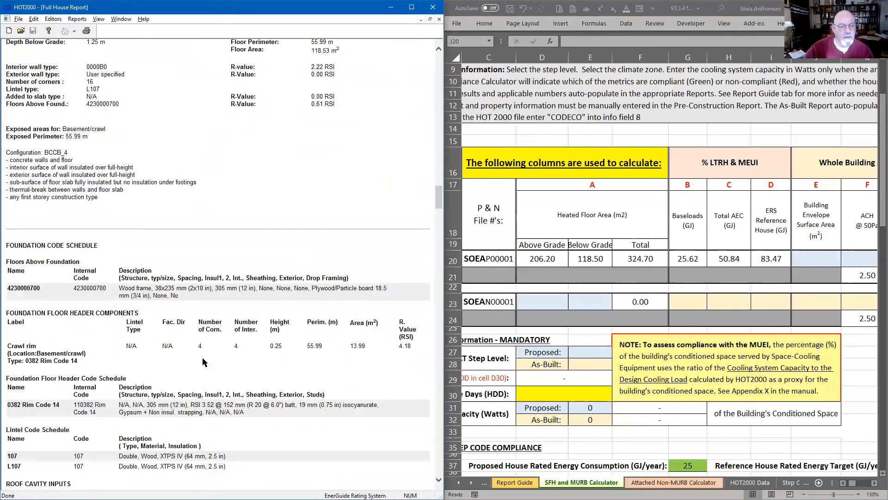
scroll(204, 362, down, 7)
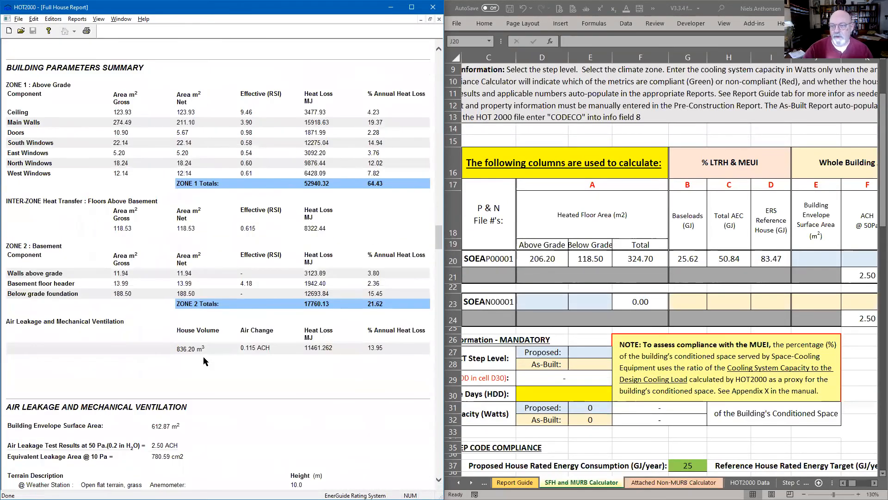
scroll(199, 300, down, 7)
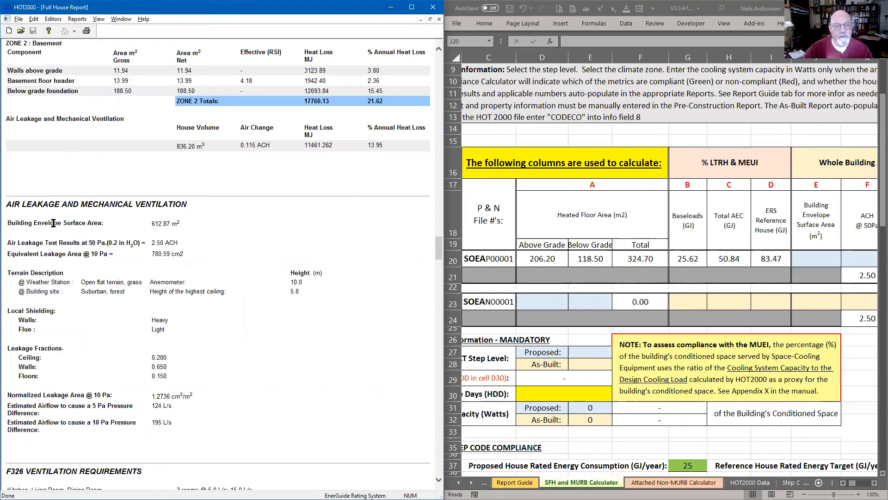
key(super+shift+s)
drag(0, 216, 193, 236)
Step: Enter 612.87 as the proposed house's Building Envelope Surface Area in J20 of the calculator
scroll(174, 210, up, 2)
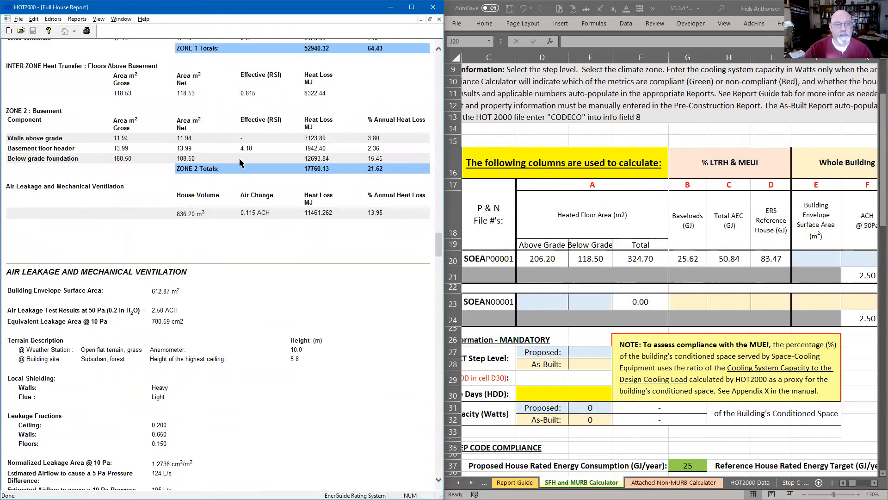
scroll(199, 171, up, 6)
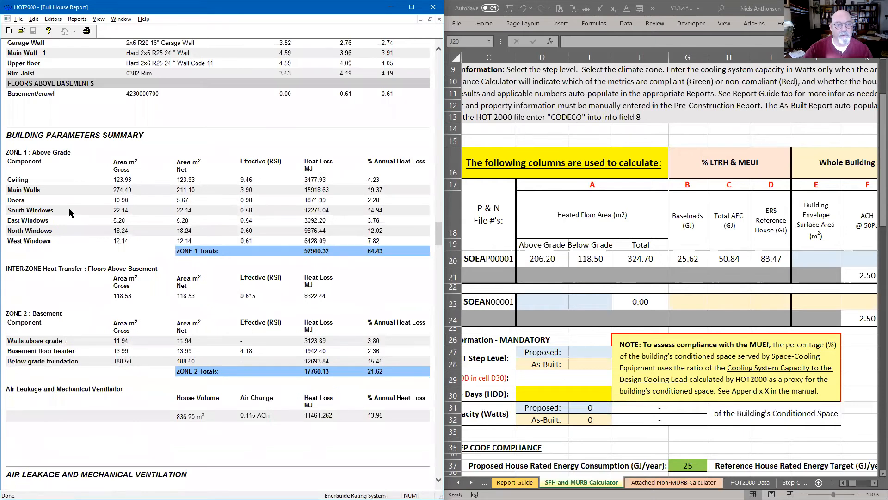
scroll(78, 231, down, 8)
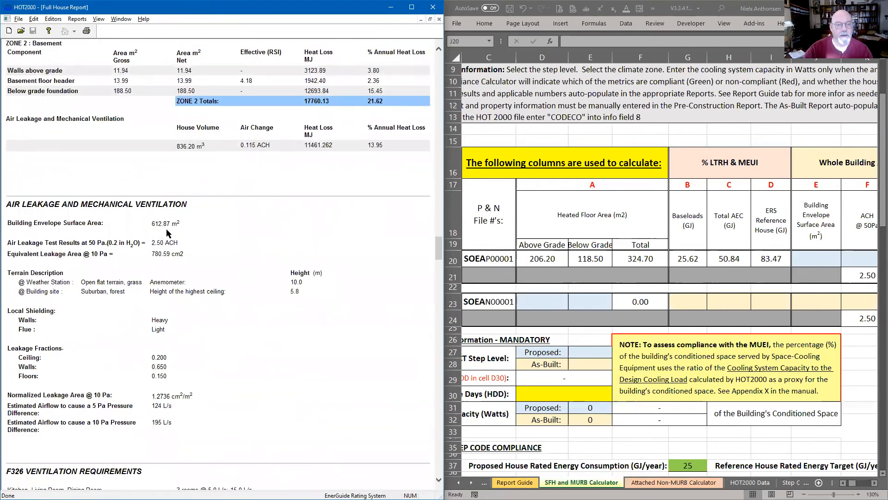
scroll(185, 291, down, 2)
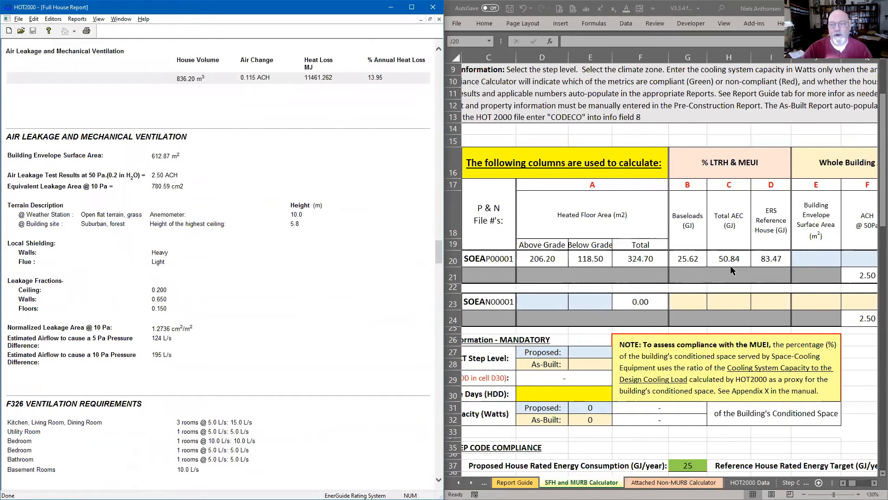
click(804, 260)
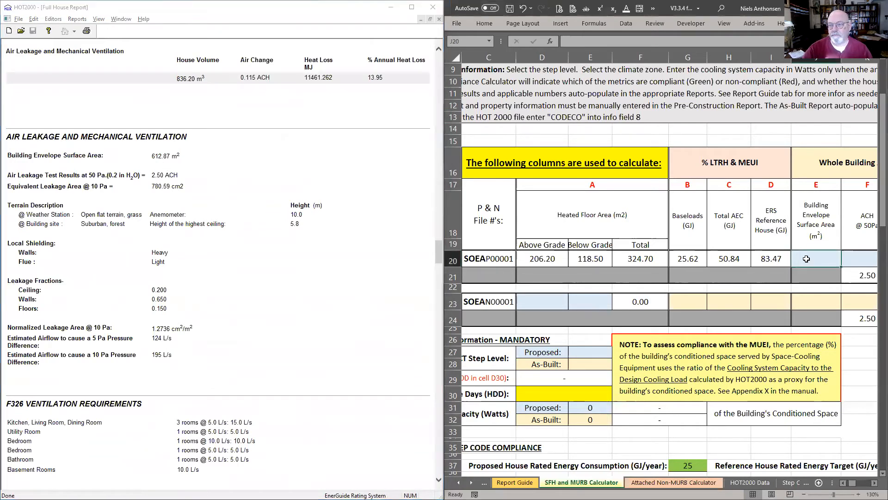
text(61)
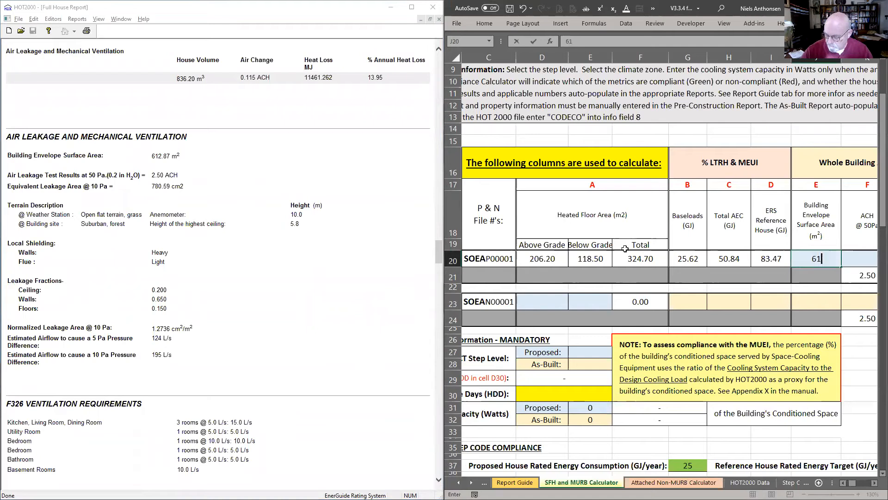
text(2.87)
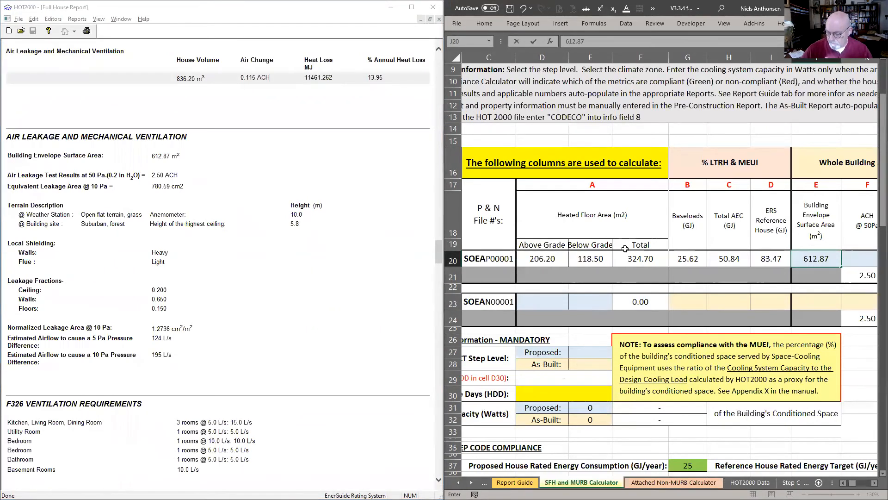
key(Tab)
Step: Snip the air leakage test result at 50 Pa and enter 2.5 as the ACH @ 50Pa value in K20
key(Tab)
key(Tab)
key(Tab)
key(Tab)
key(Left)
key(Left)
key(Left)
key(Left)
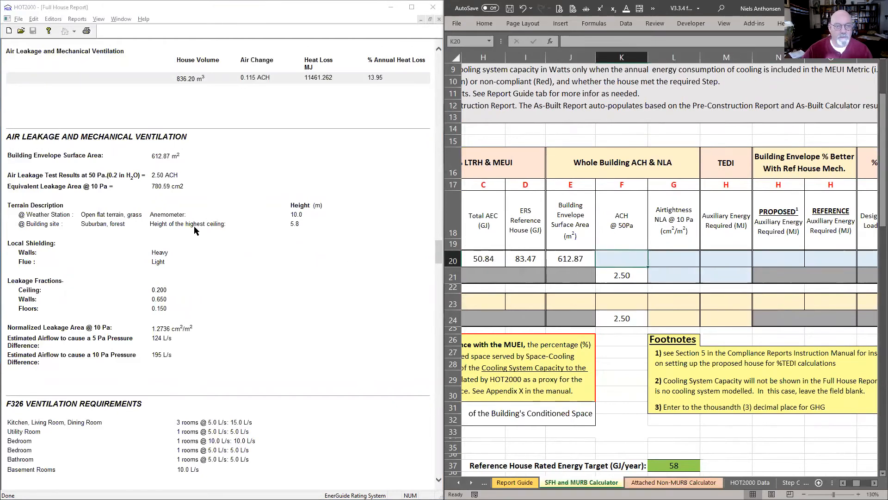
key(super+shift+s)
drag(142, 164, 194, 192)
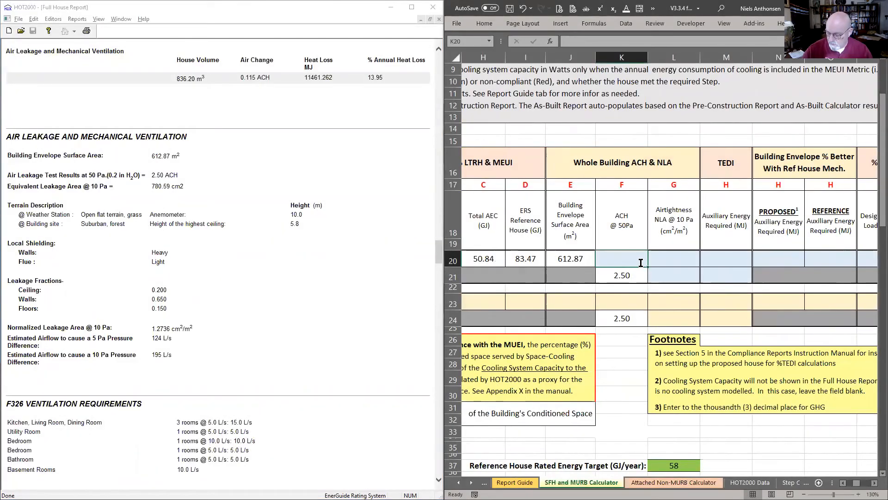
text(2.5)
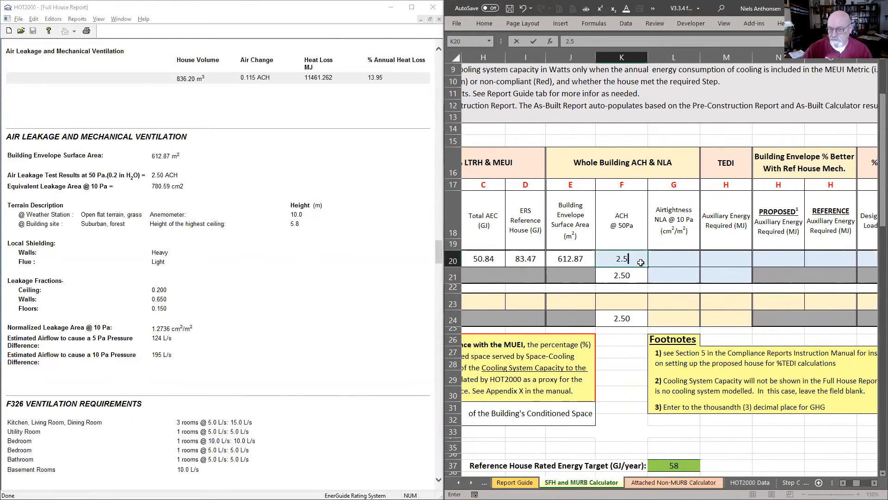
click(614, 274)
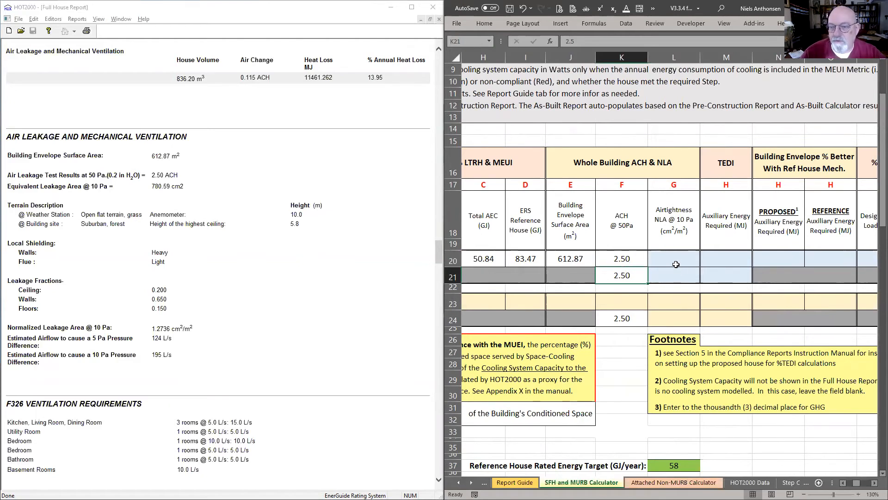
click(626, 259)
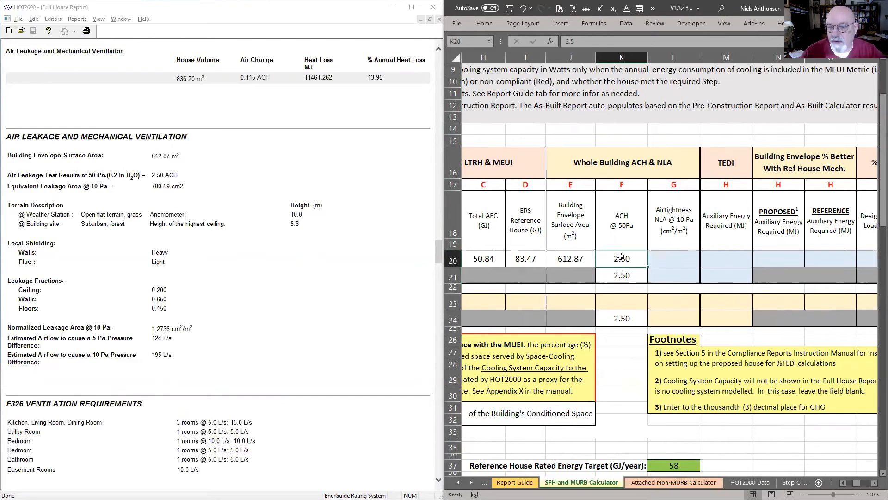
Step: Snip the Normalized Leakage Area @ 10 Pa line and enter 1.2736 as the Airtightness NLA value in L20
click(680, 258)
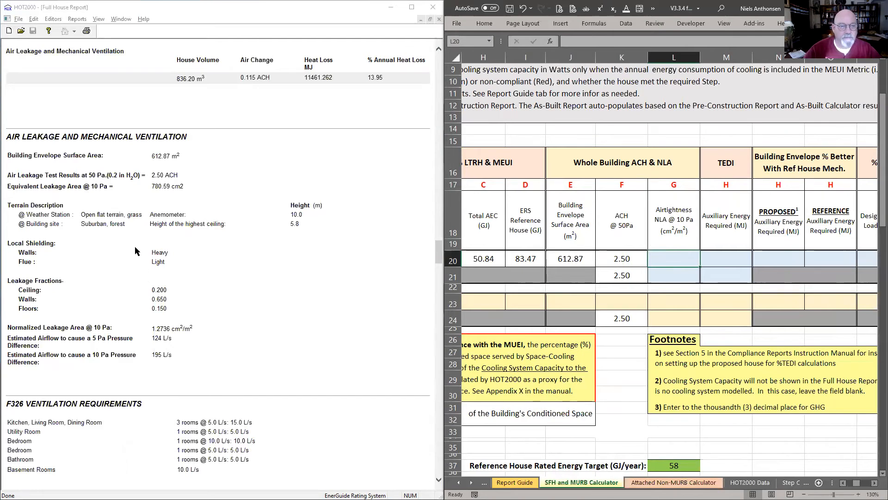
click(93, 304)
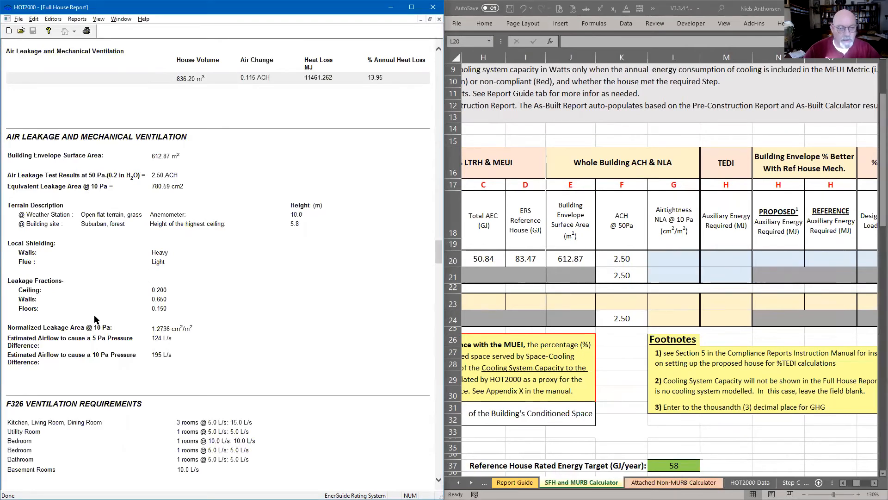
key(super+shift+s)
drag(6, 318, 218, 333)
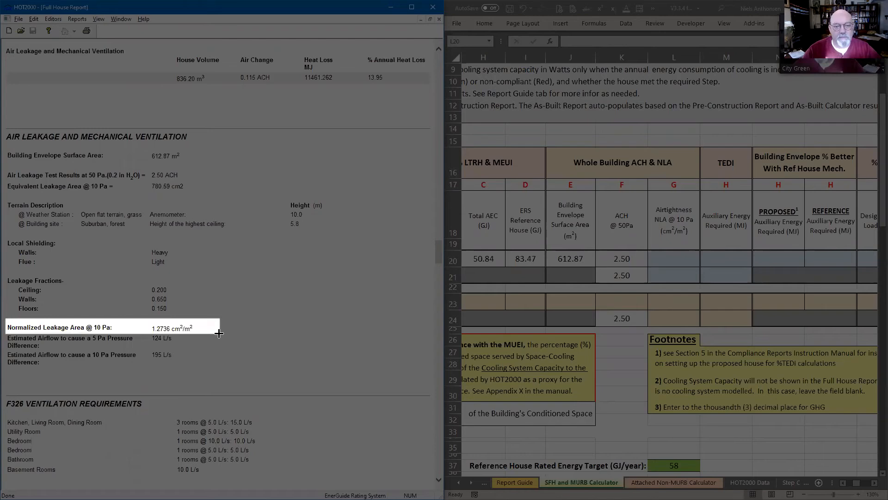
drag(219, 333, 219, 333)
double_click(677, 258)
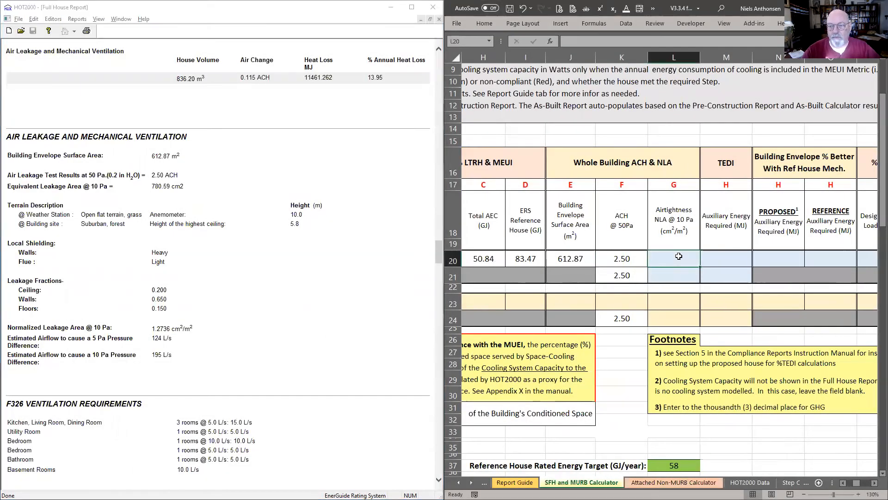
text(1.2)
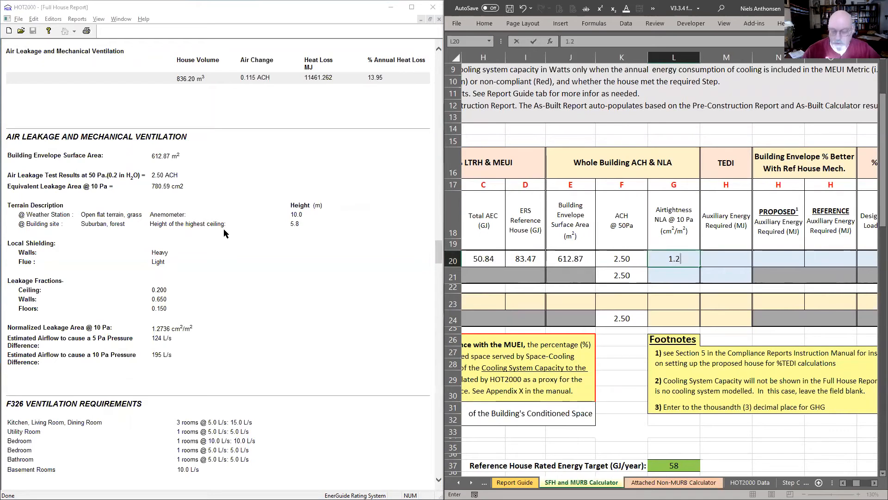
text(736)
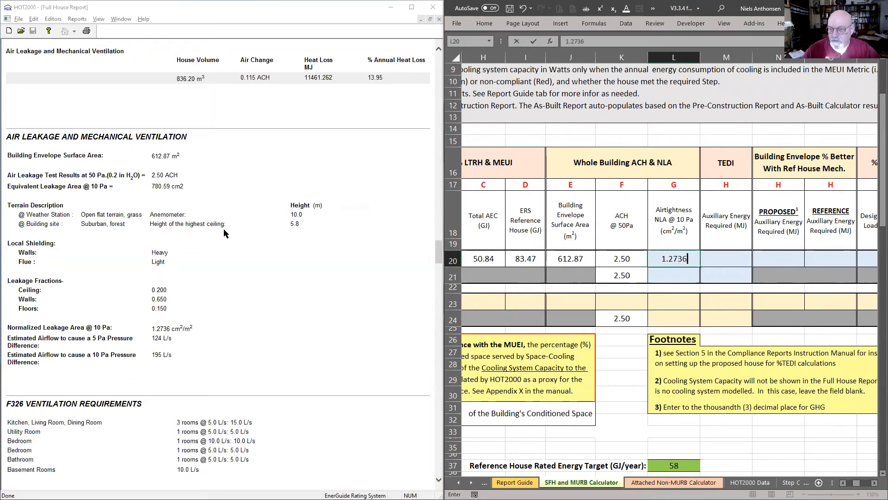
key(Tab)
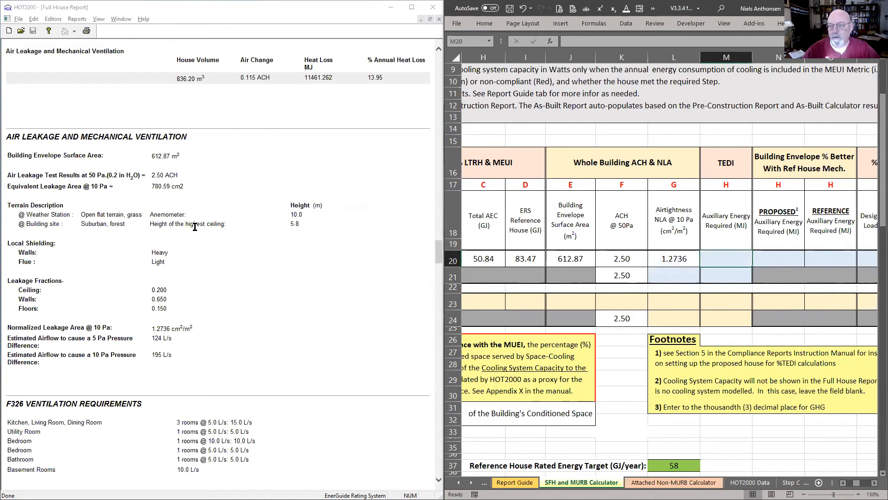
Step: Snip the Annual Space Heating Summary heading and its Auxiliary Energy Required line from the Full House Report
click(216, 261)
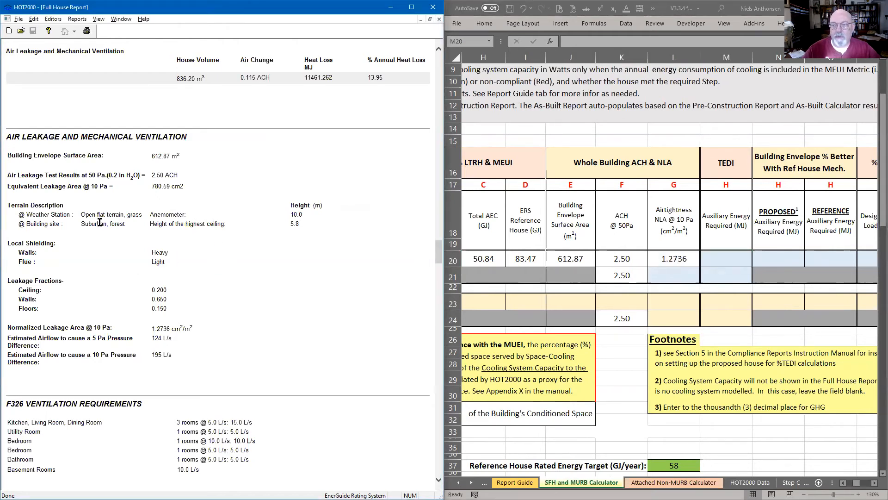
scroll(164, 221, down, 10)
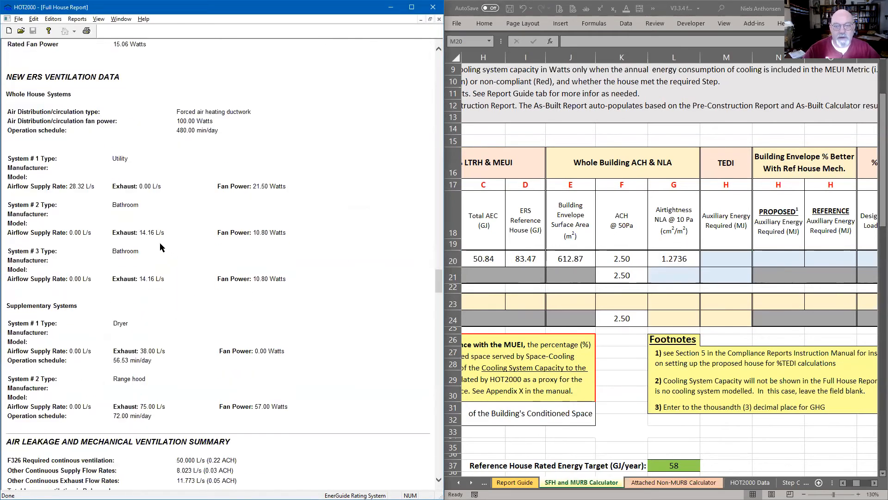
scroll(157, 259, down, 10)
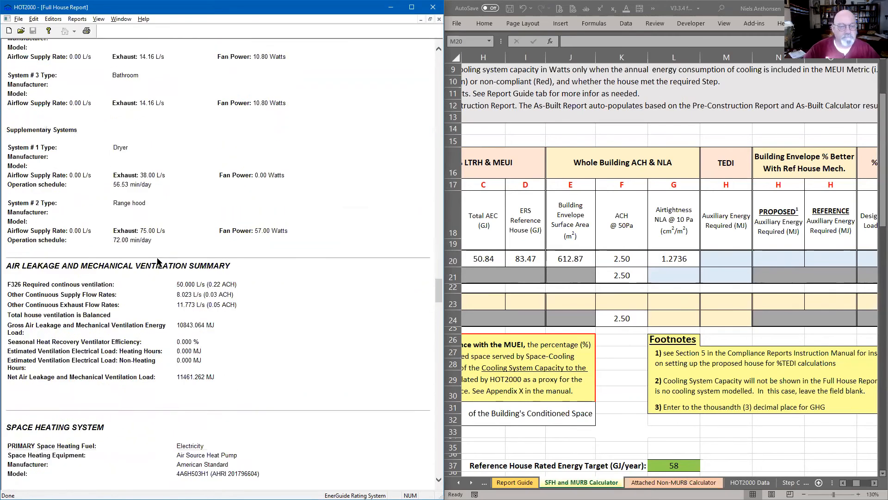
scroll(159, 261, down, 20)
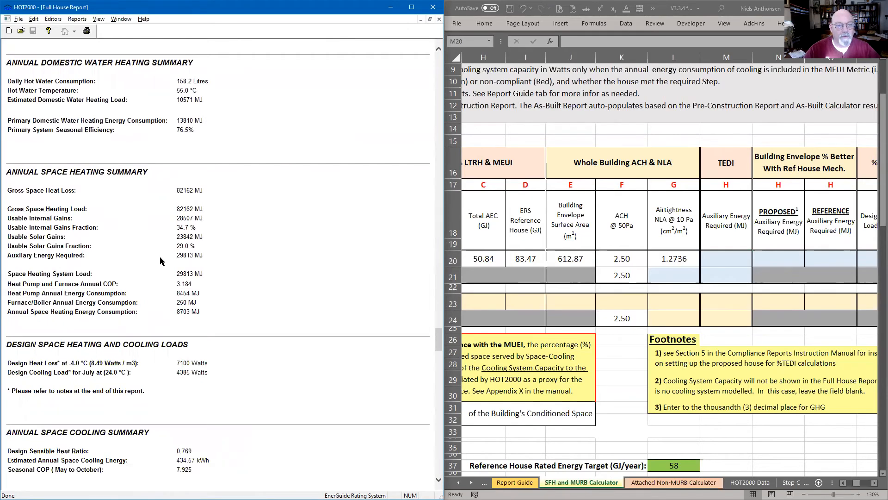
key(super+shift+s)
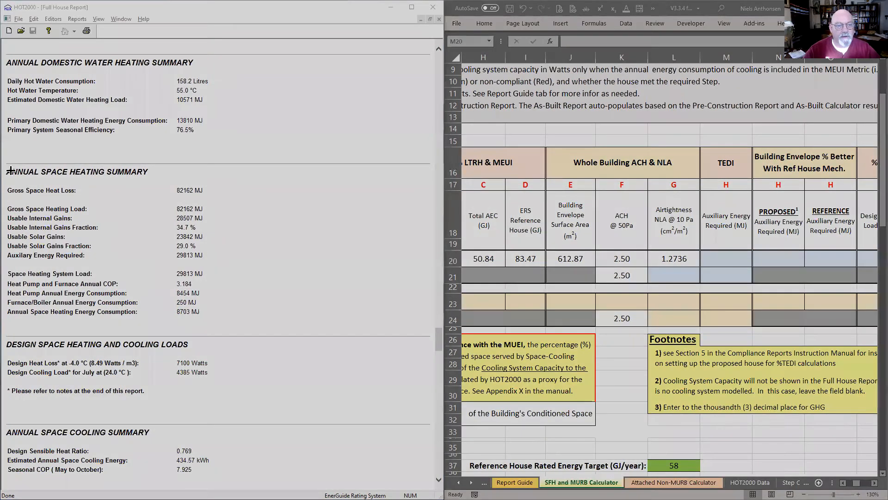
drag(5, 164, 200, 181)
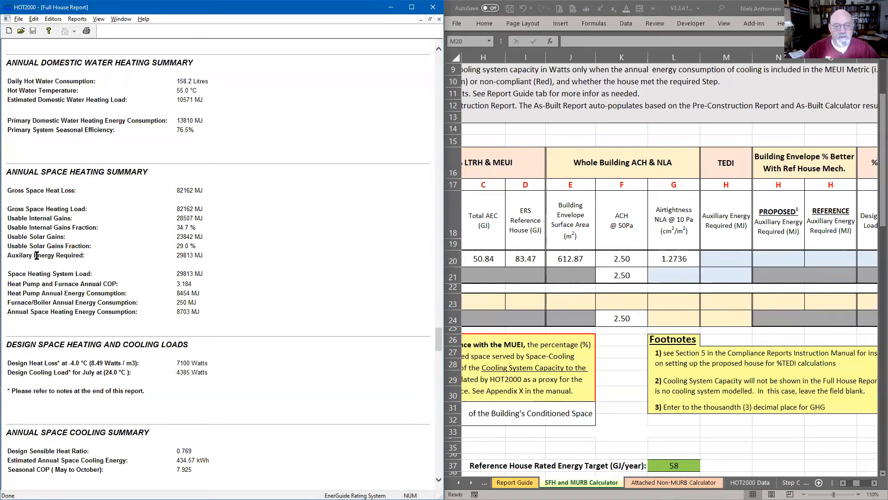
key(super+shift+s)
drag(4, 249, 225, 268)
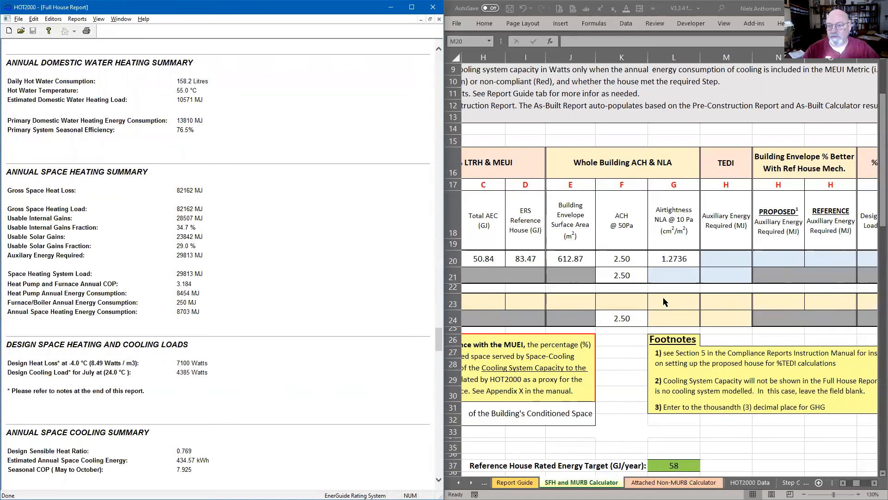
Step: Enter 29813 as the proposed house's Auxiliary Energy Required under TEDI in M20
click(716, 265)
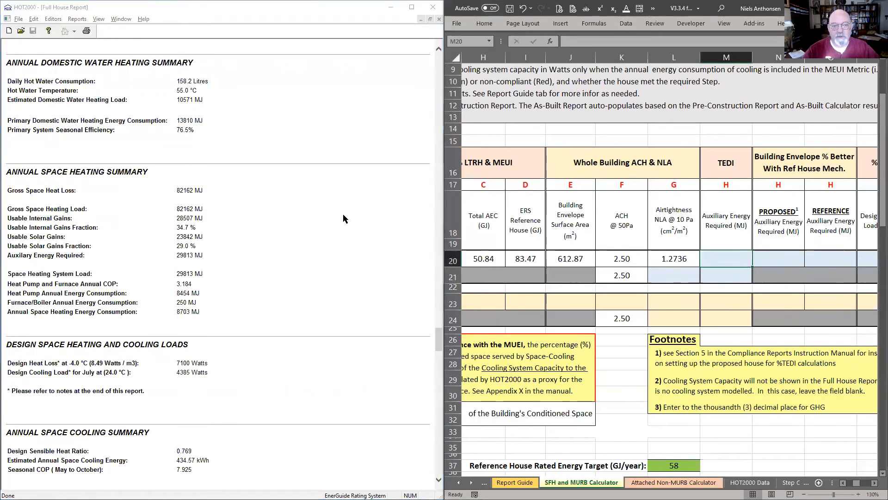
text(29,81)
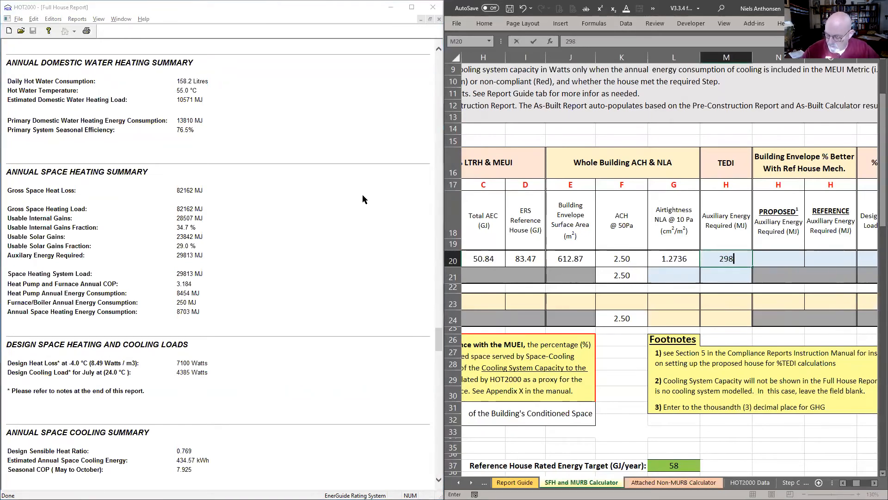
text(3)
key(Return)
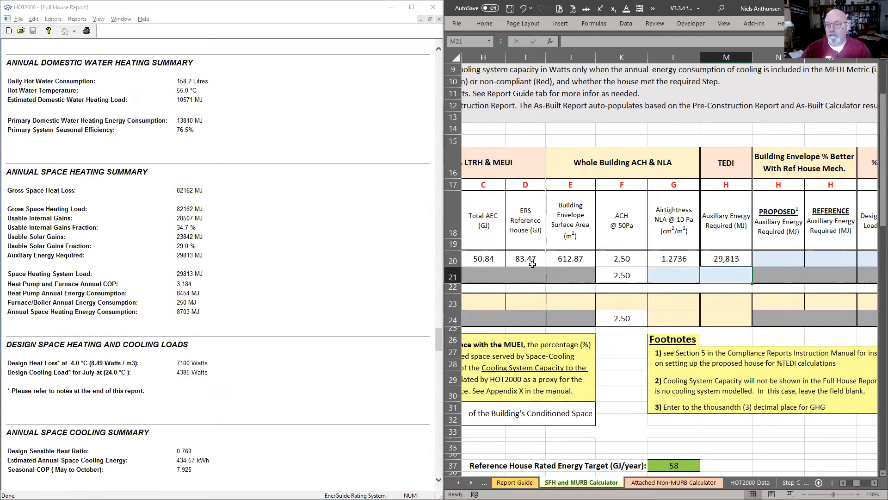
ctrl+scroll(533, 263, down, 2)
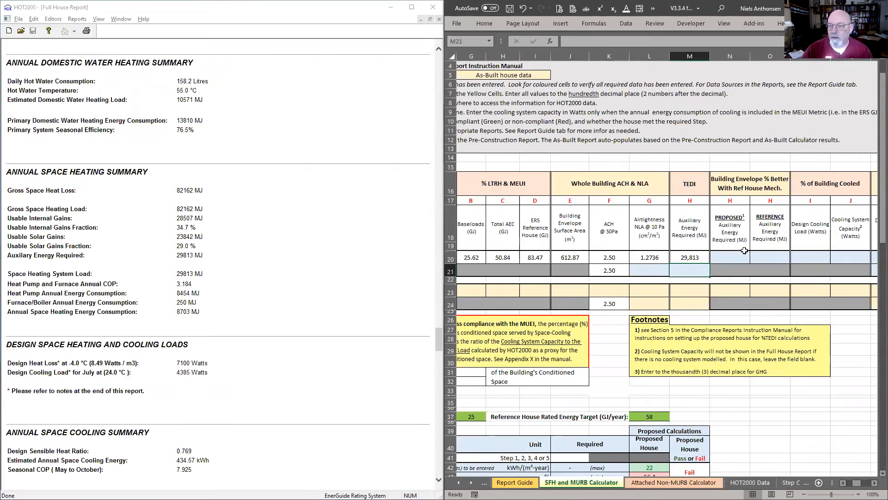
Step: Snip the Design Heat Loss and Design Cooling Load lines under Design Space Heating and Cooling Loads in the Full House Report
click(733, 273)
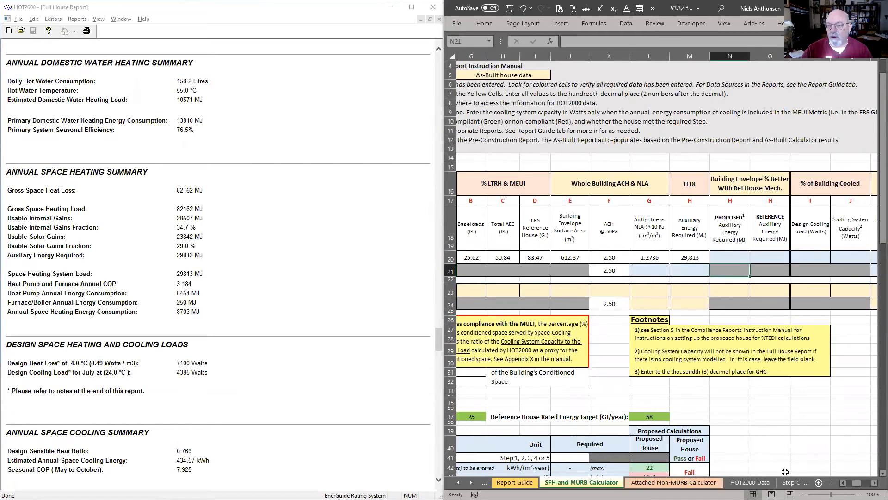
click(874, 482)
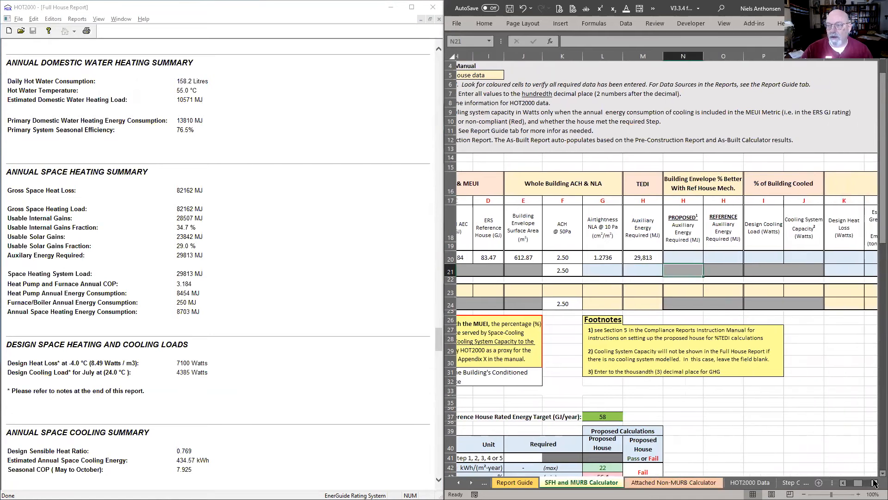
click(874, 482)
click(874, 482)
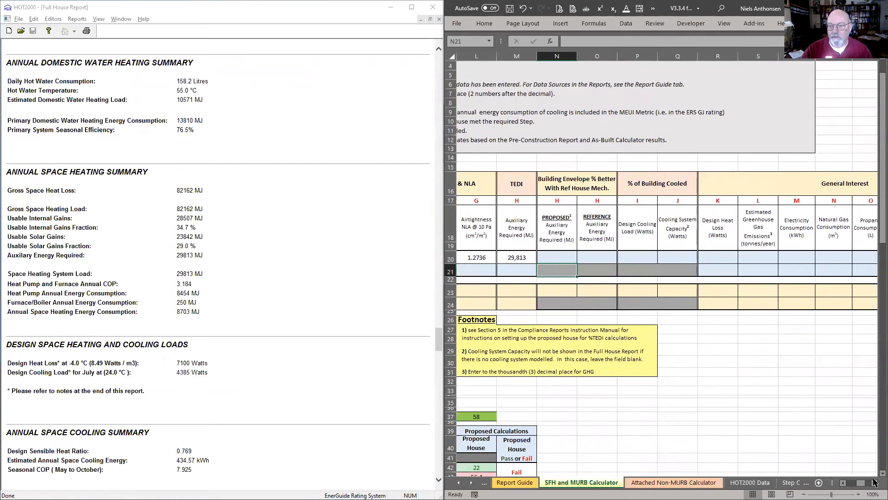
click(146, 272)
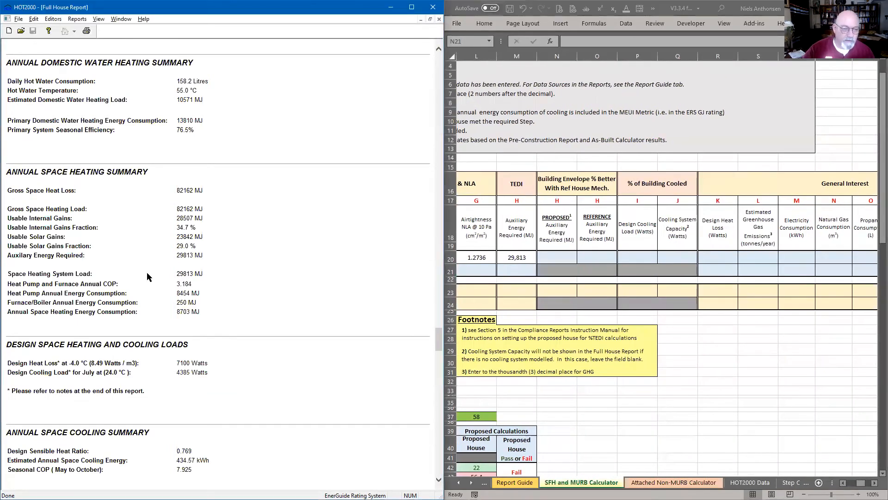
scroll(147, 273, down, 2)
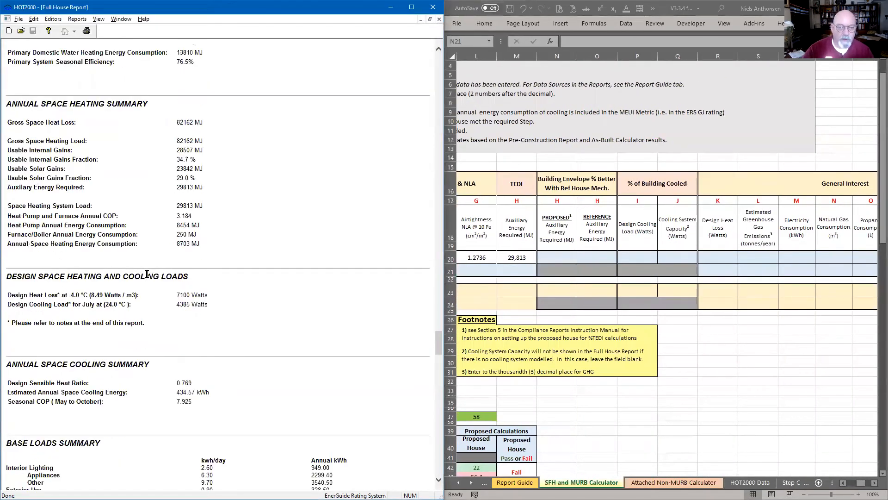
key(alt+Tab)
click(628, 257)
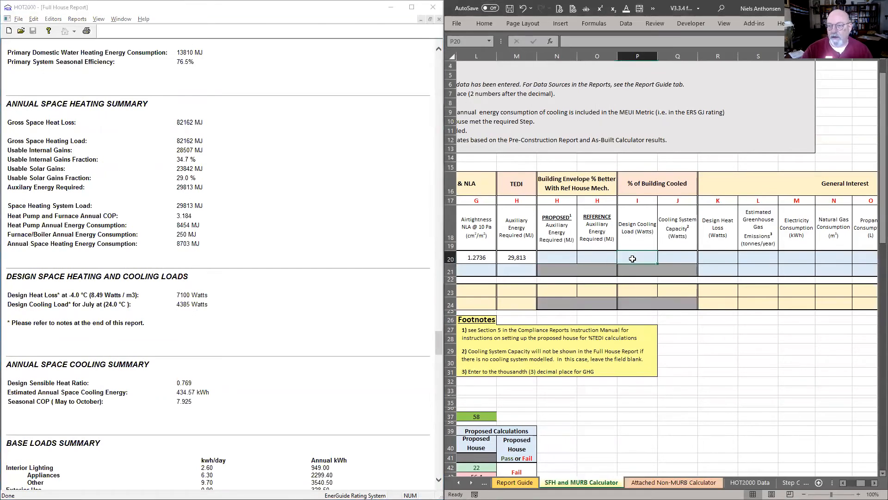
click(55, 301)
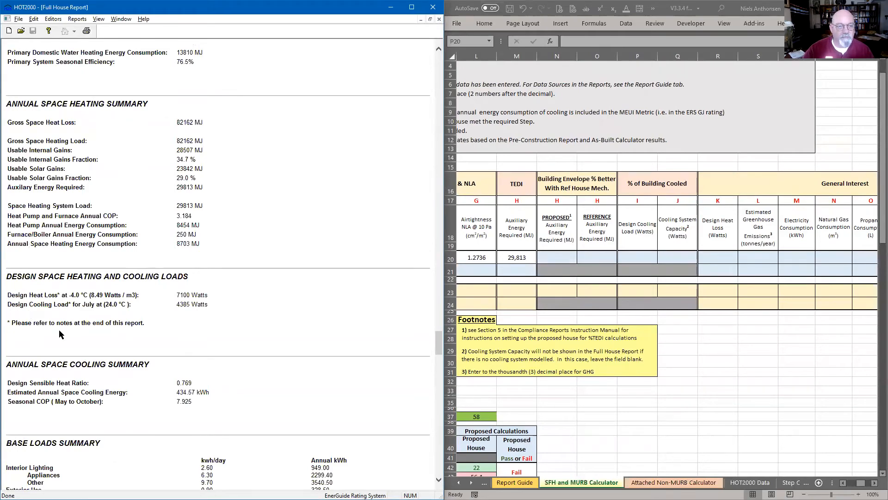
key(super+shift+s)
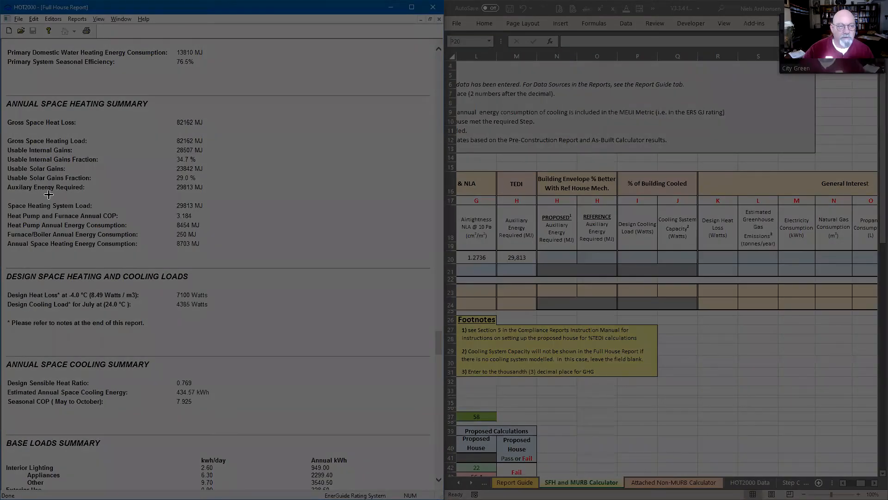
drag(7, 290, 236, 314)
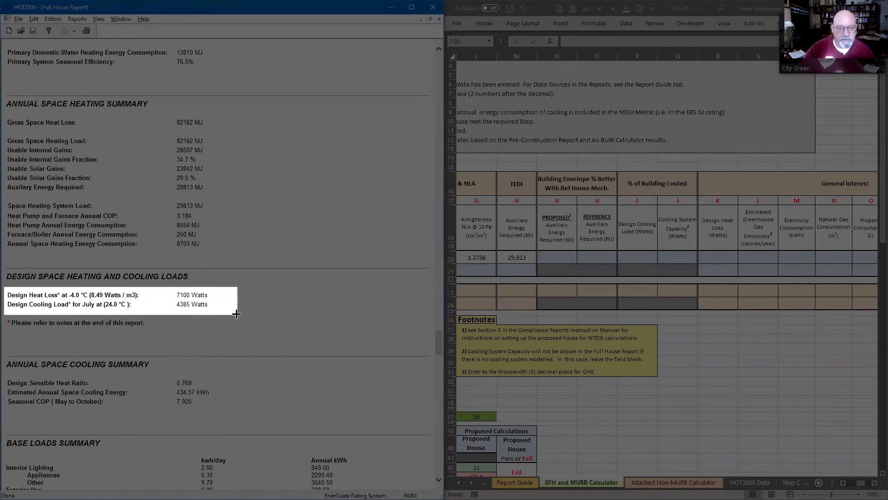
drag(236, 314, 236, 313)
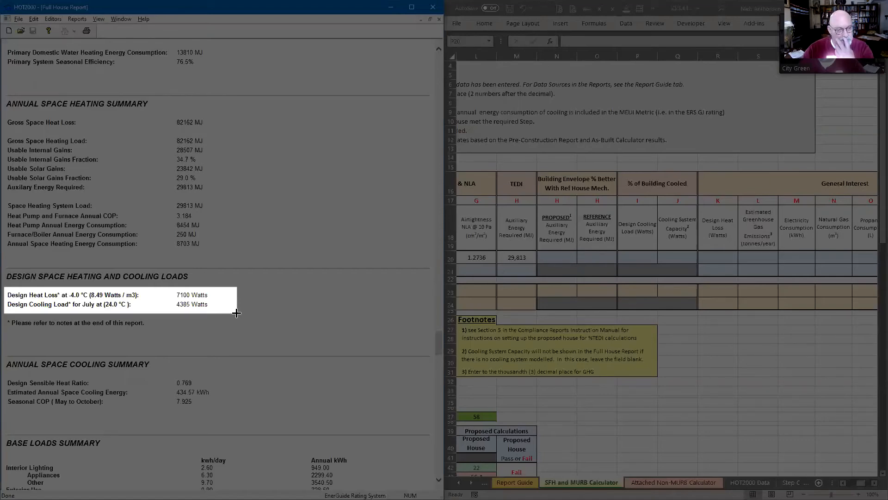
drag(236, 313, 237, 313)
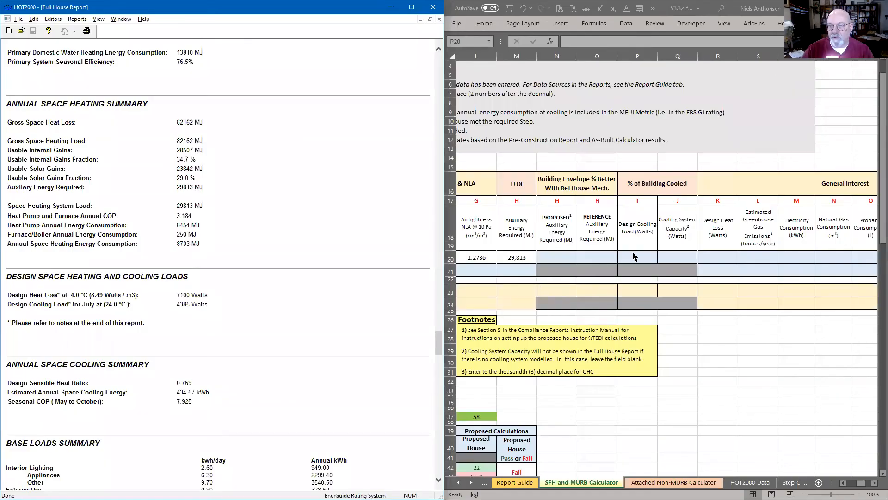
Step: Enter the proposed house's Design Heat Loss of 7100 in R20 and its Design Cooling Load of 4385 in P20
click(710, 255)
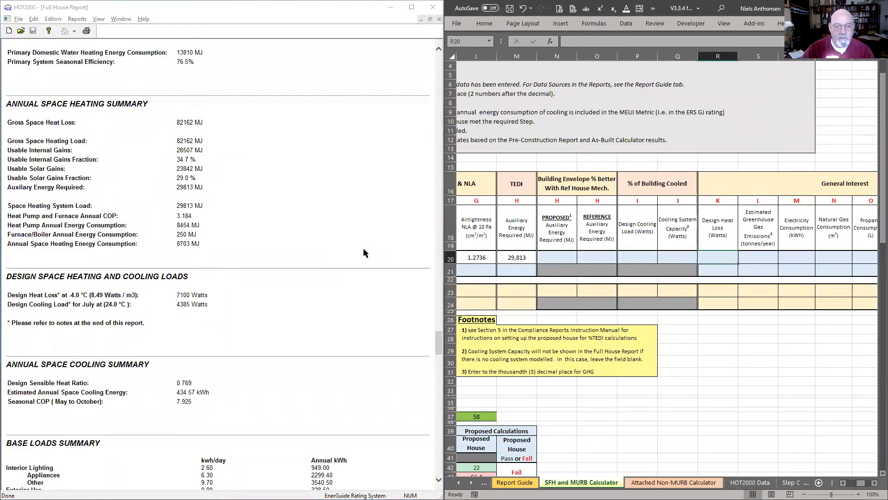
text(7100)
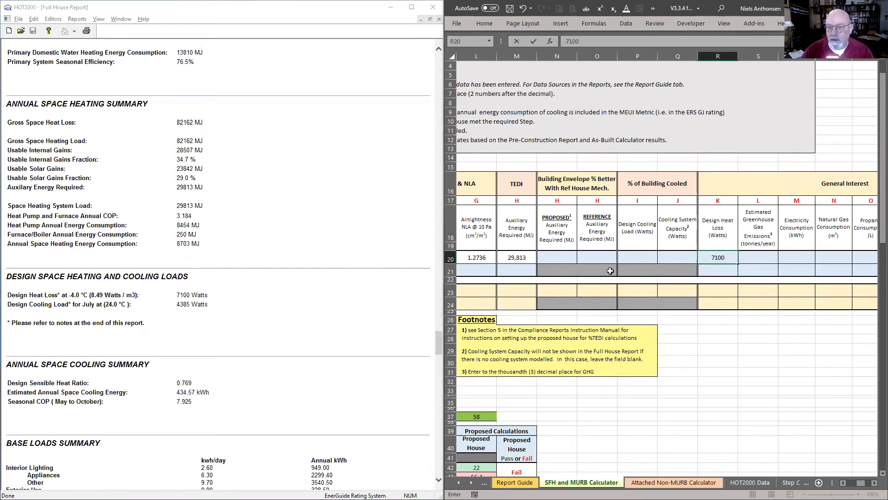
click(673, 254)
click(637, 253)
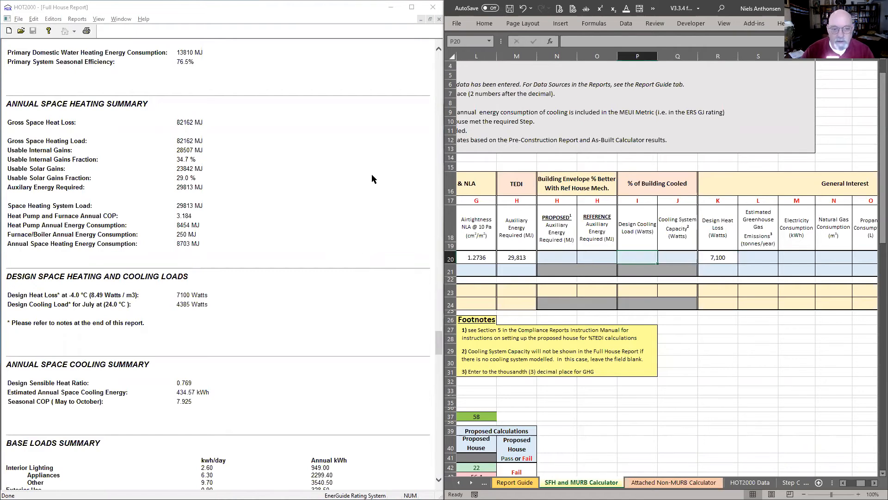
text(4385)
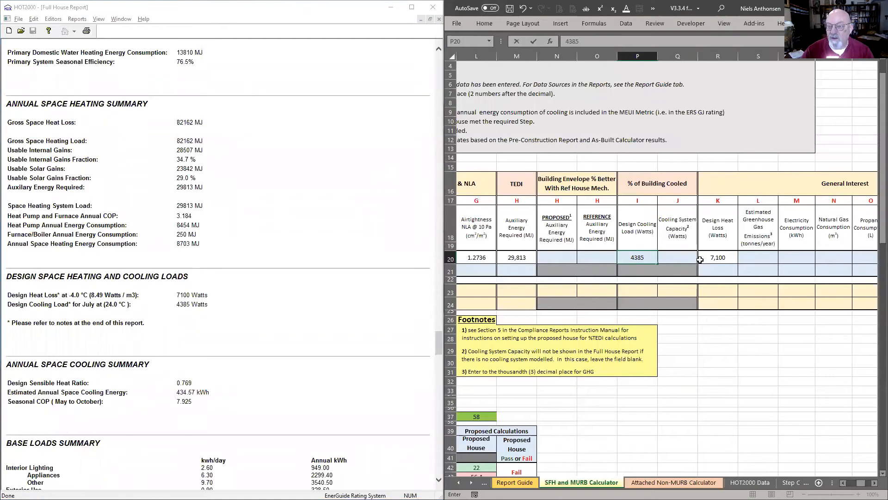
click(680, 261)
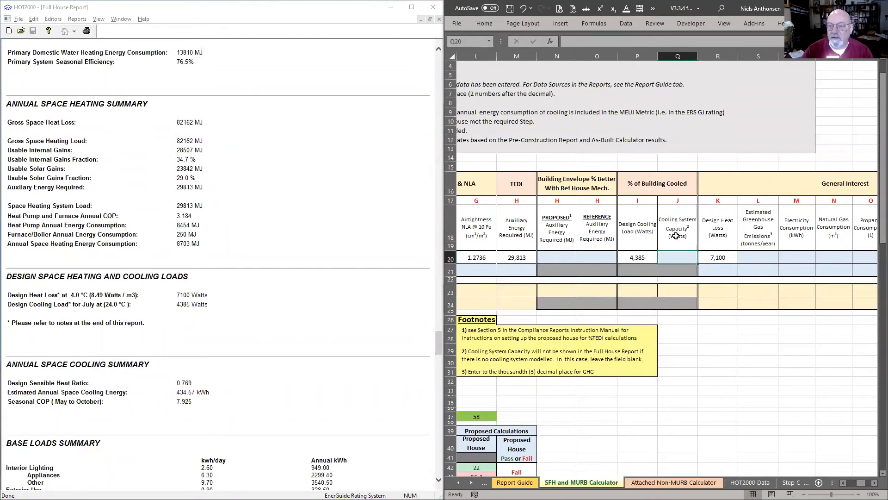
Step: Enter 0 as the proposed house's Cooling System Capacity in Q20
scroll(171, 296, up, 10)
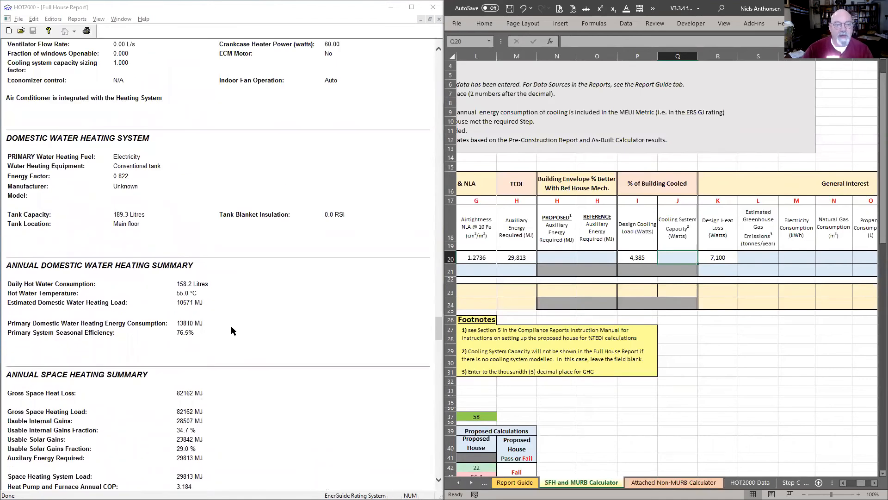
scroll(231, 326, up, 5)
scroll(231, 327, up, 3)
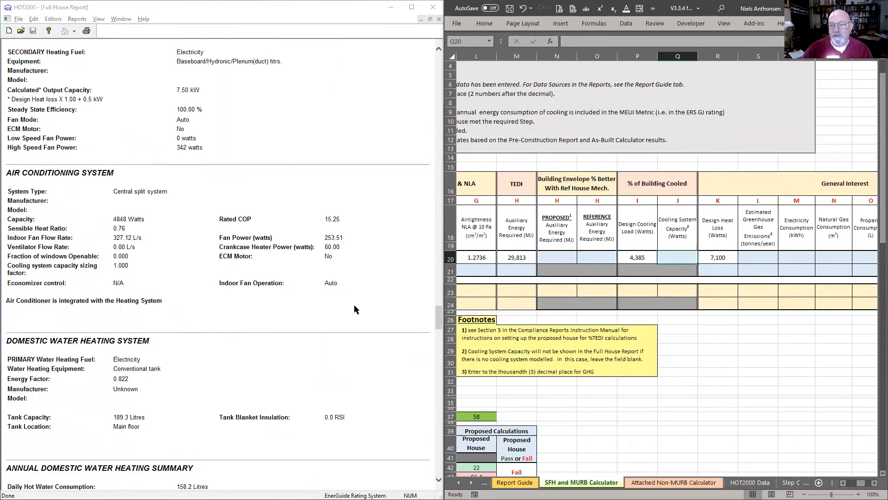
text(0)
click(678, 260)
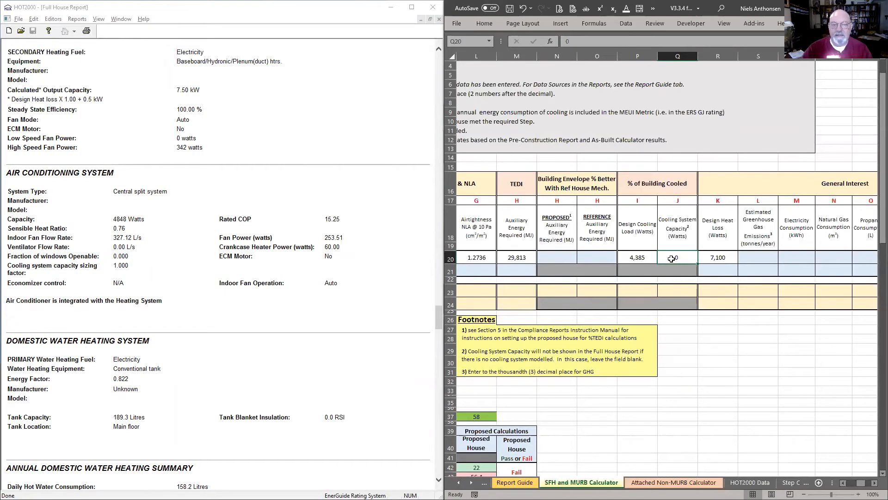
Step: Snip the Air Conditioning System section from its heading to the Capacity line, and snip the Capacity line on its own
click(53, 226)
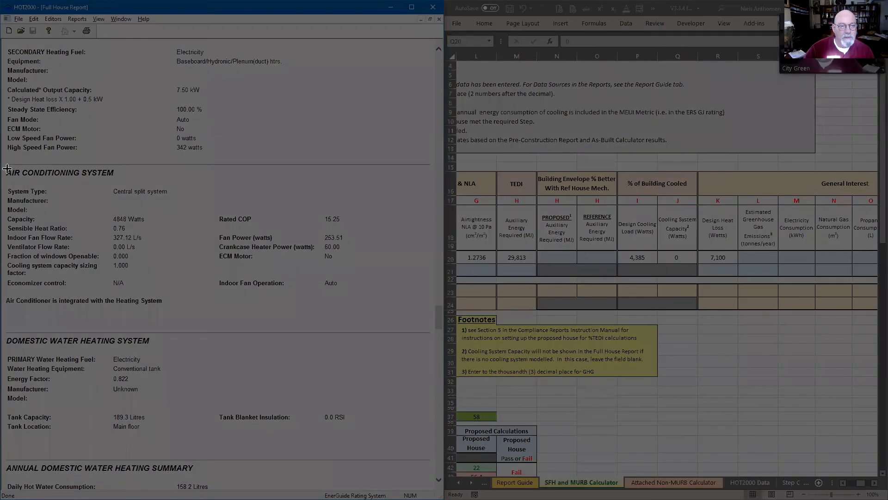
drag(4, 164, 192, 225)
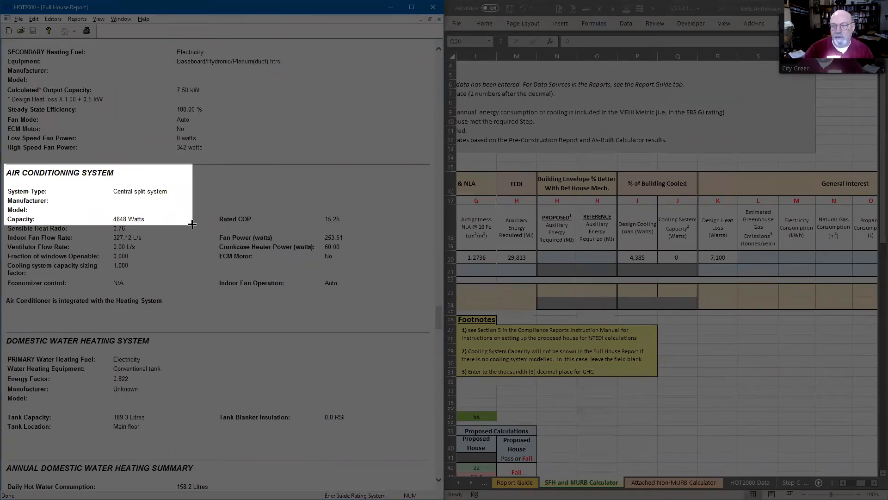
drag(192, 224, 192, 225)
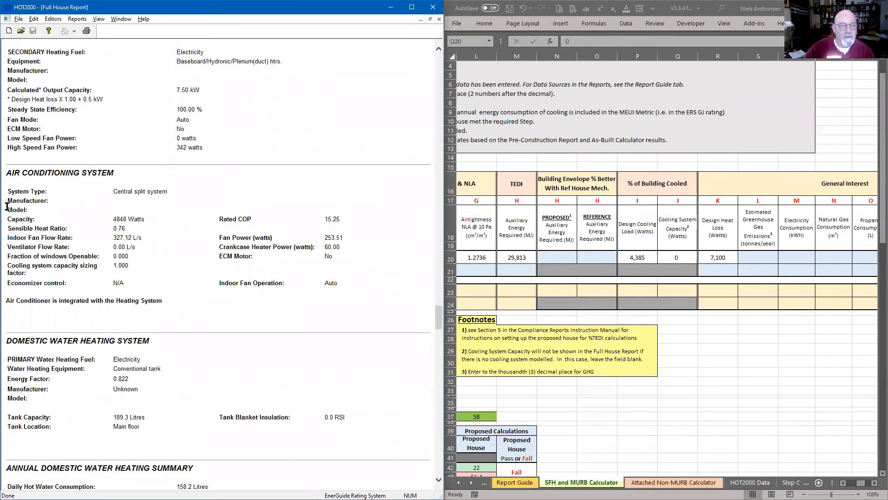
key(super+shift+s)
drag(7, 214, 169, 223)
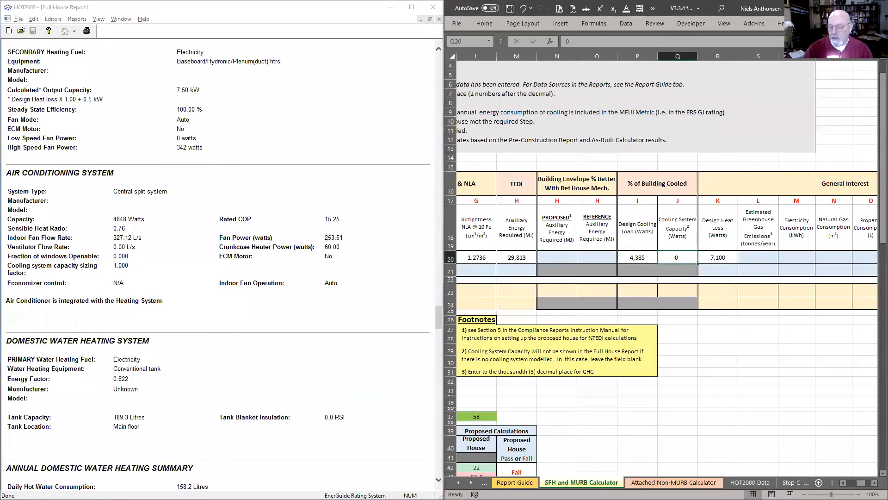
Step: Set the proposed house's Cooling System Capacity in Q20 to 4848
text(4848)
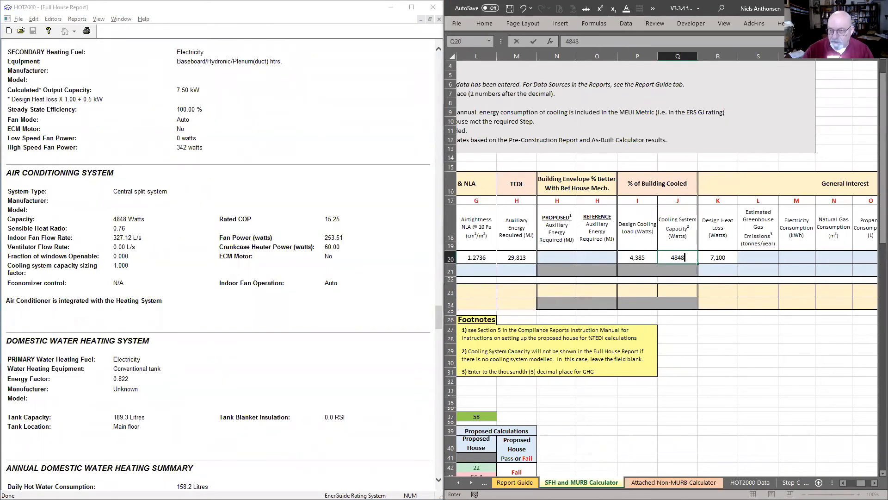
key(Return)
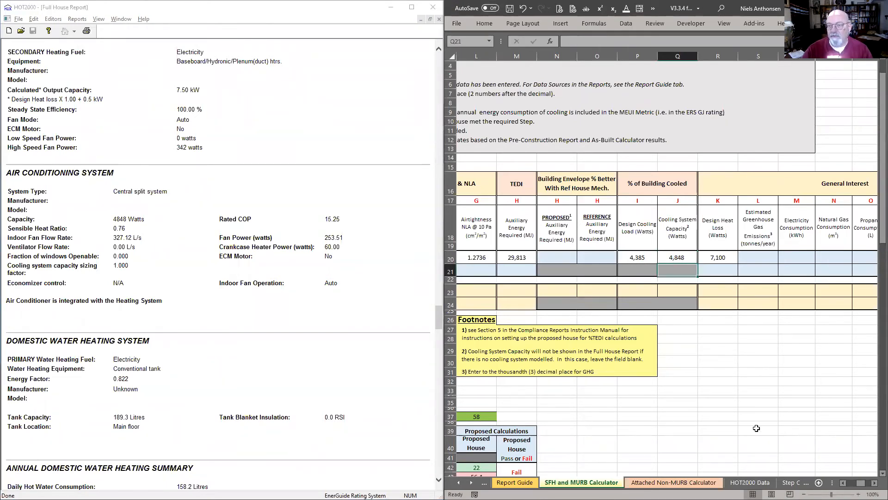
click(674, 260)
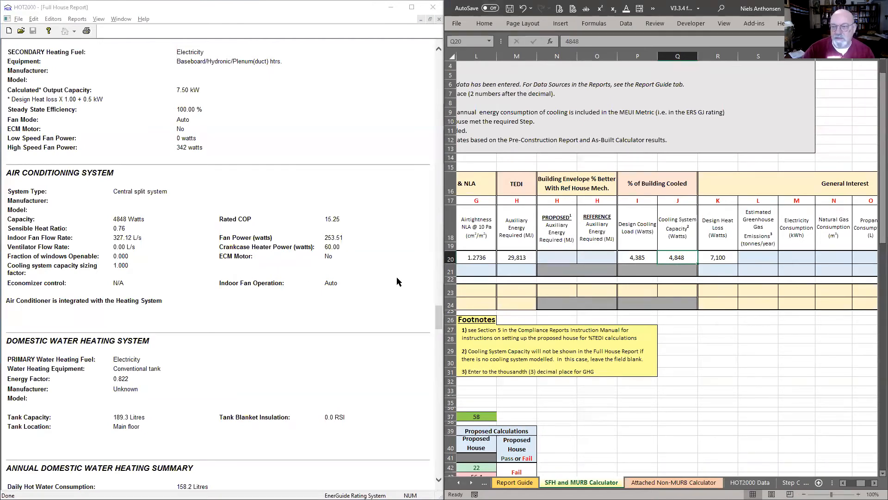
Step: Snip the report's Estimated Greenhouse Gas Emissions line and enter 0.157 as the proposed house's emissions value in S20
click(767, 256)
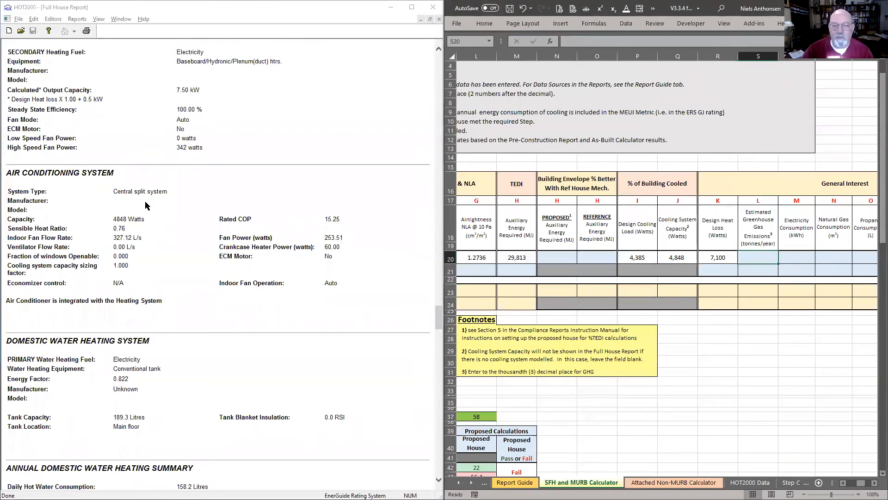
scroll(152, 215, down, 10)
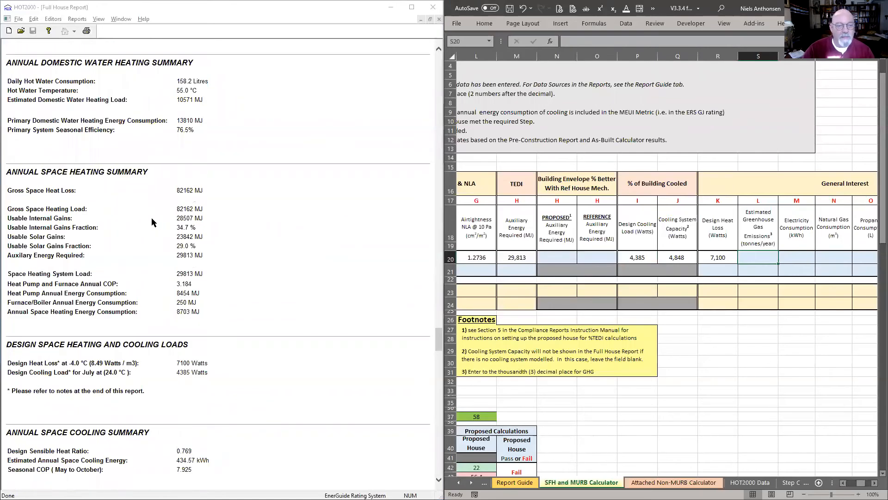
scroll(152, 220, down, 7)
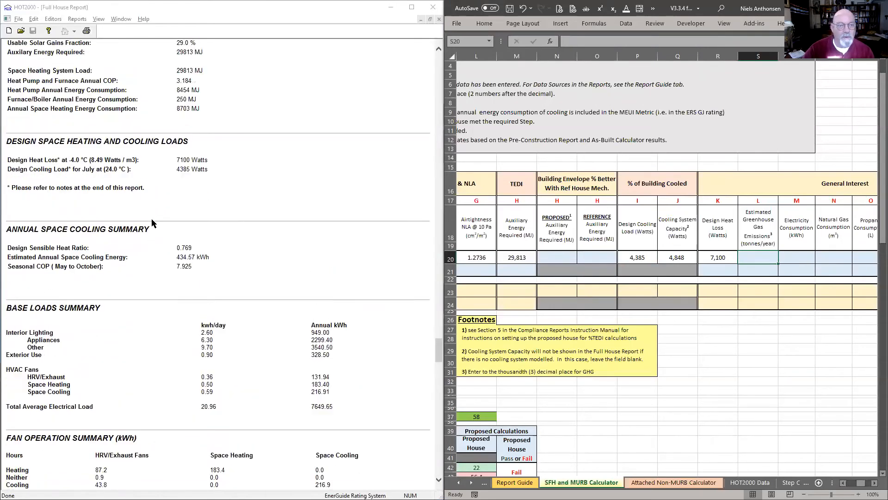
scroll(152, 219, down, 14)
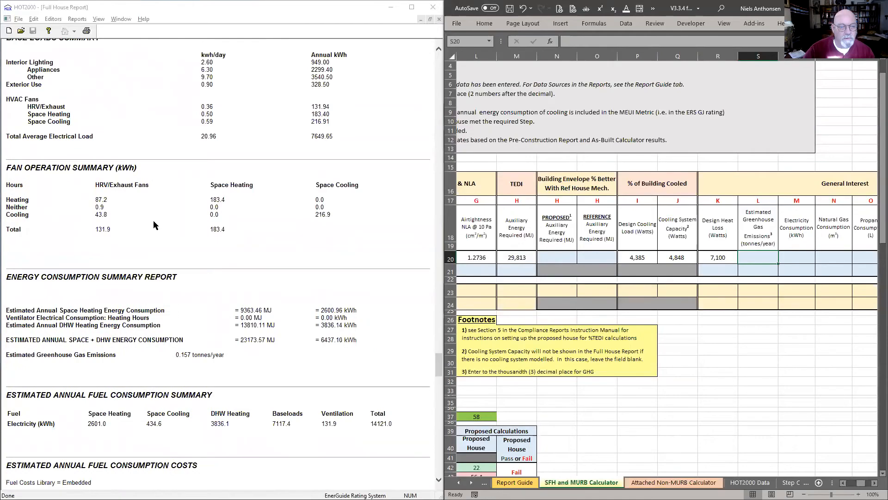
key(super+shift+s)
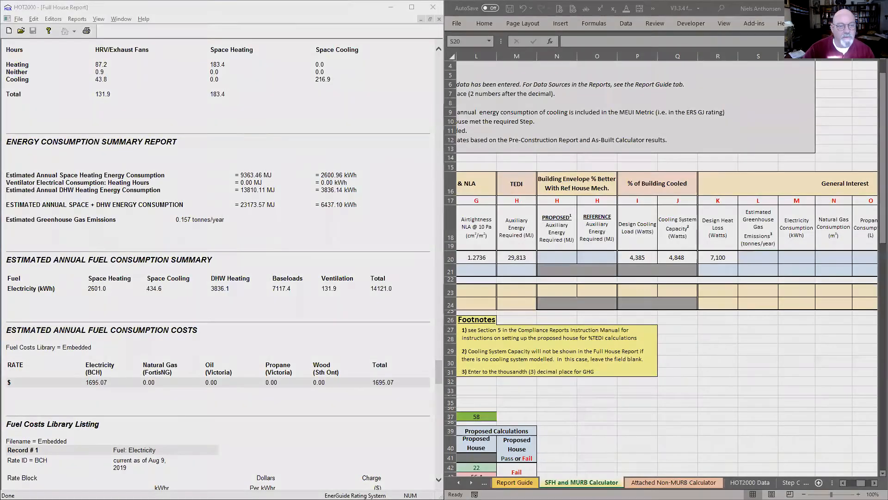
drag(1, 210, 262, 233)
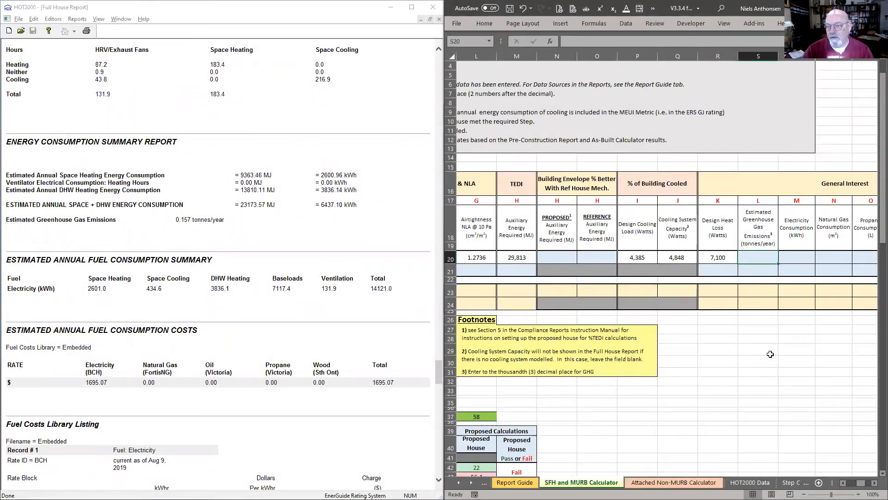
text(0.157)
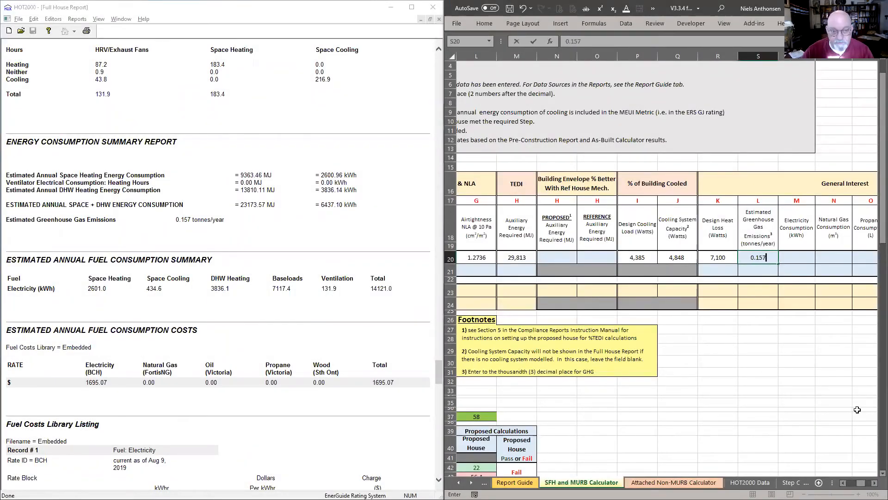
key(Return)
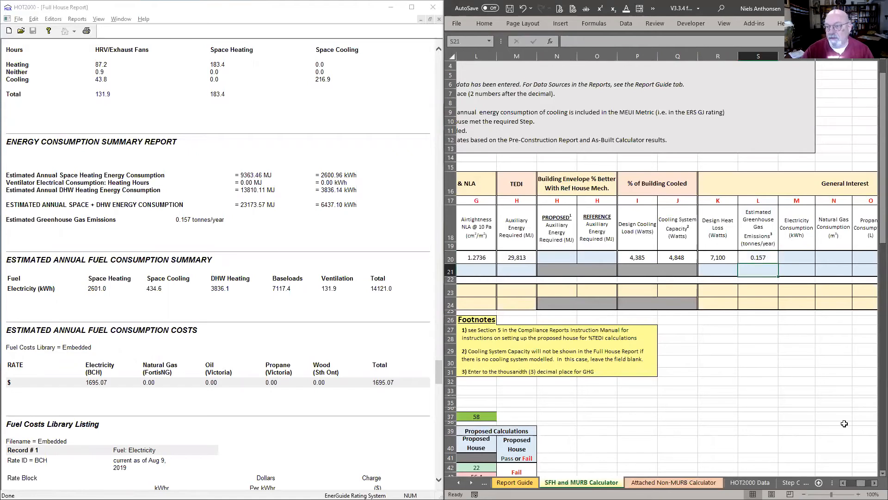
Step: Snip the report's Estimated Annual Fuel Consumption Summary rows and enter 14121 as the proposed house's Electricity Consumption in T20
click(795, 258)
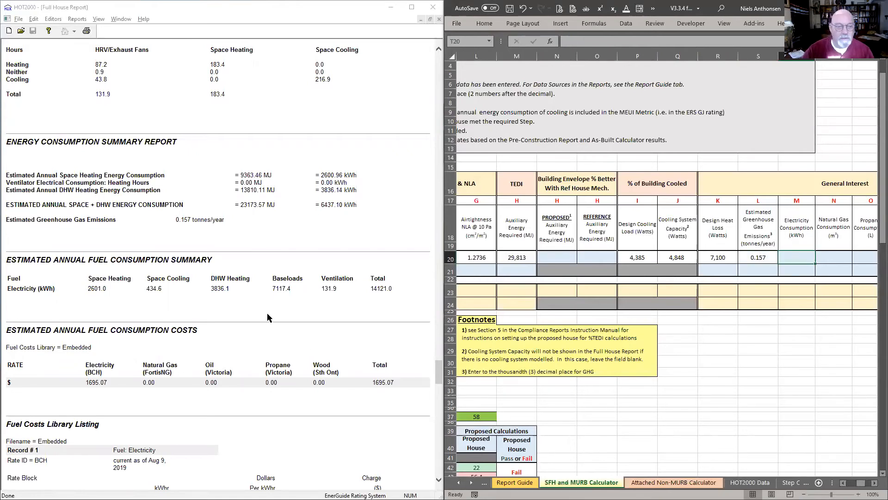
scroll(235, 291, down, 3)
scroll(235, 290, down, 3)
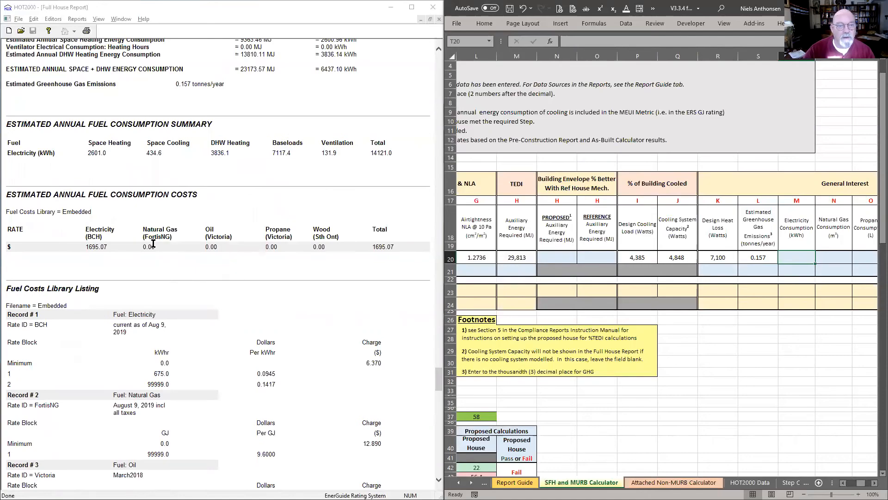
key(super+shift+s)
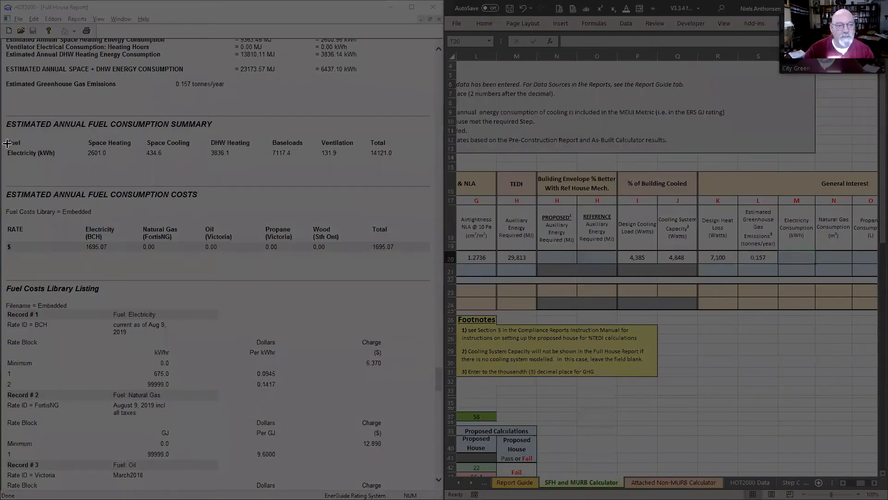
drag(1, 142, 277, 169)
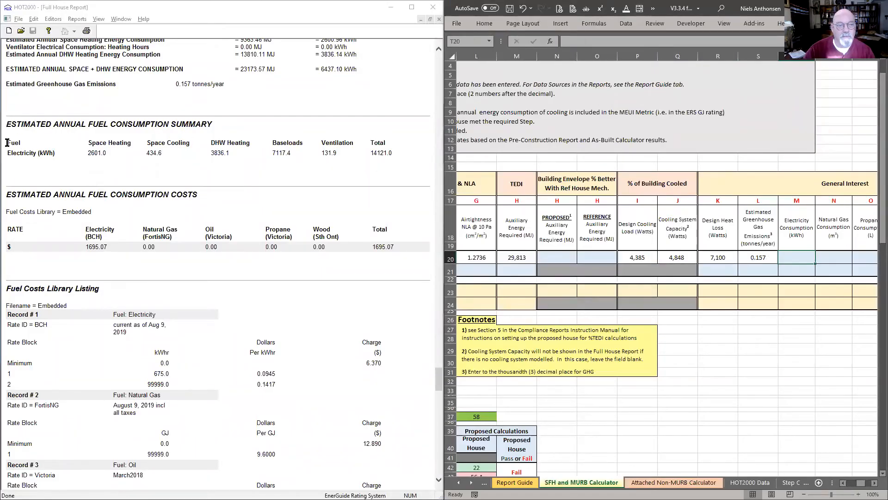
key(super+shift+s)
drag(6, 142, 409, 161)
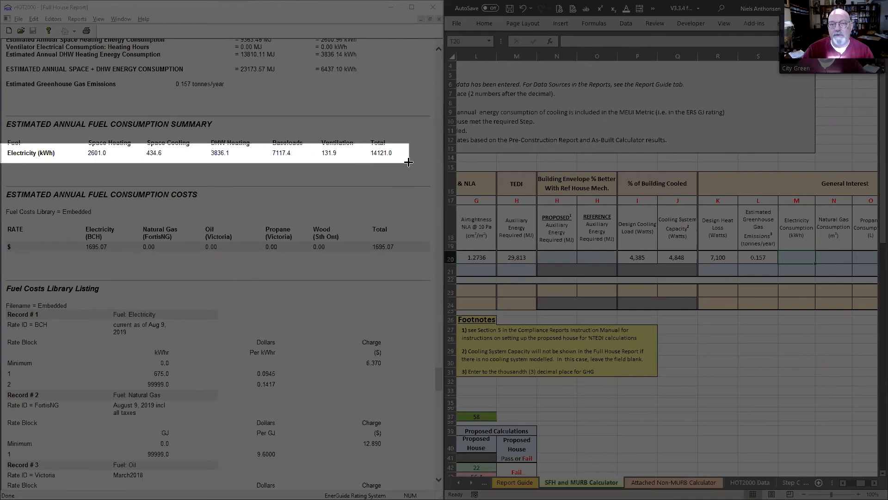
drag(408, 162, 409, 162)
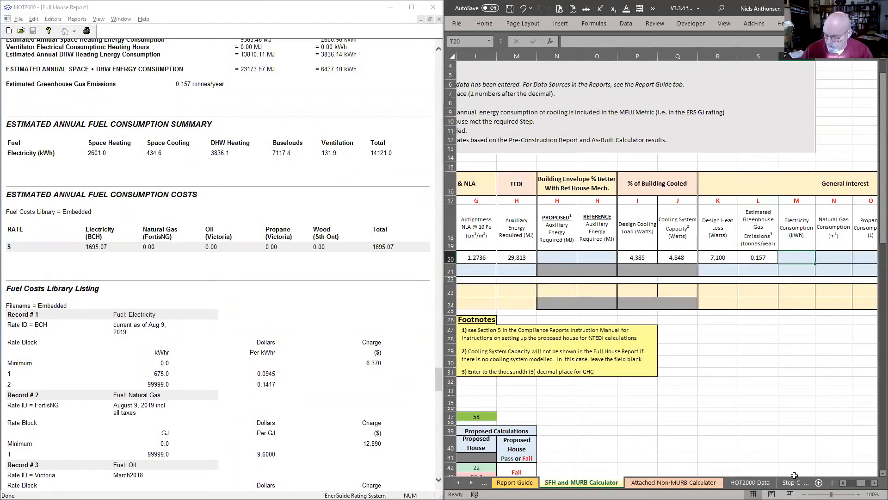
text(14121)
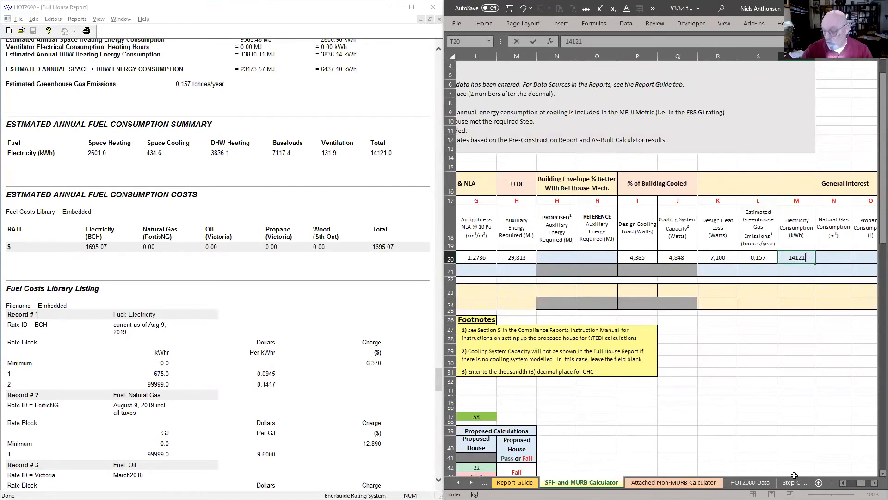
key(Tab)
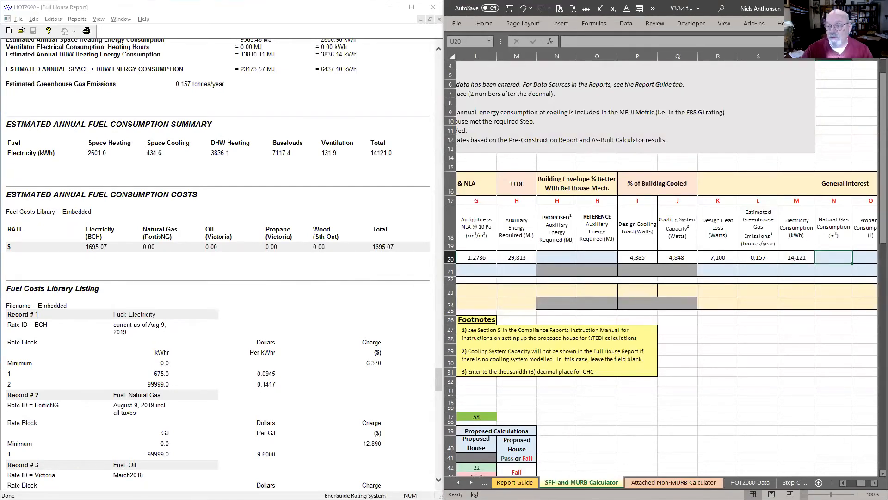
Step: Snip the sample Estimated Annual Fuel Consumption Summary rows for natural gas and electricity on the HOT2000 Data sheet
click(757, 484)
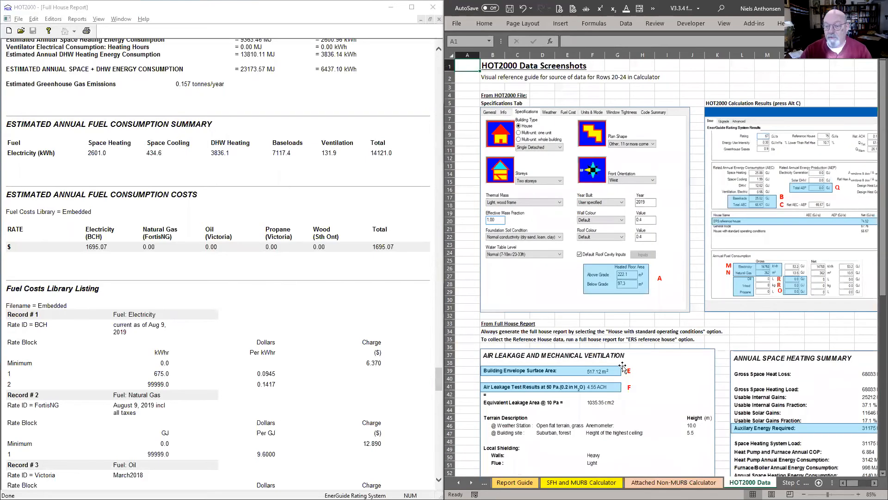
scroll(616, 377, down, 5)
scroll(615, 377, down, 9)
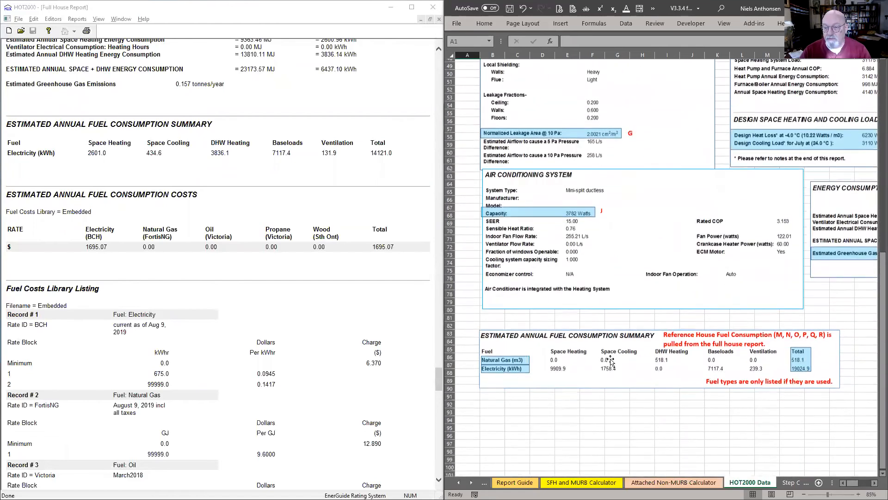
scroll(610, 366, down, 1)
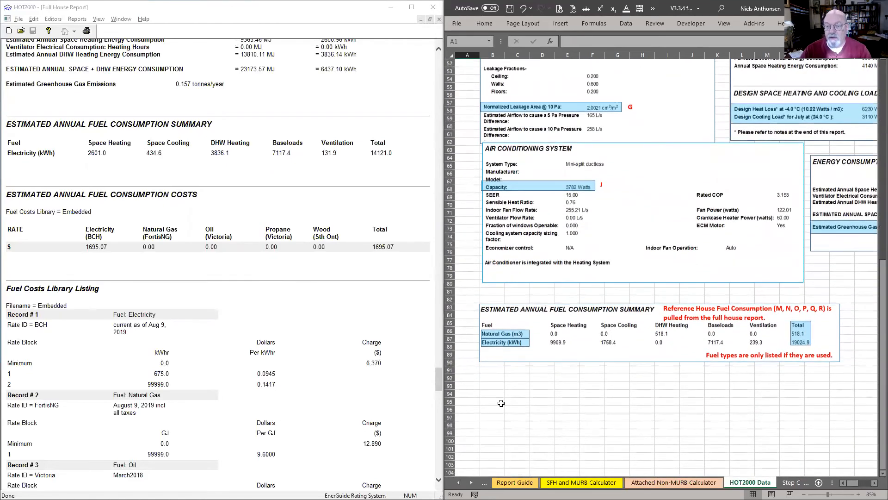
key(super+shift+s)
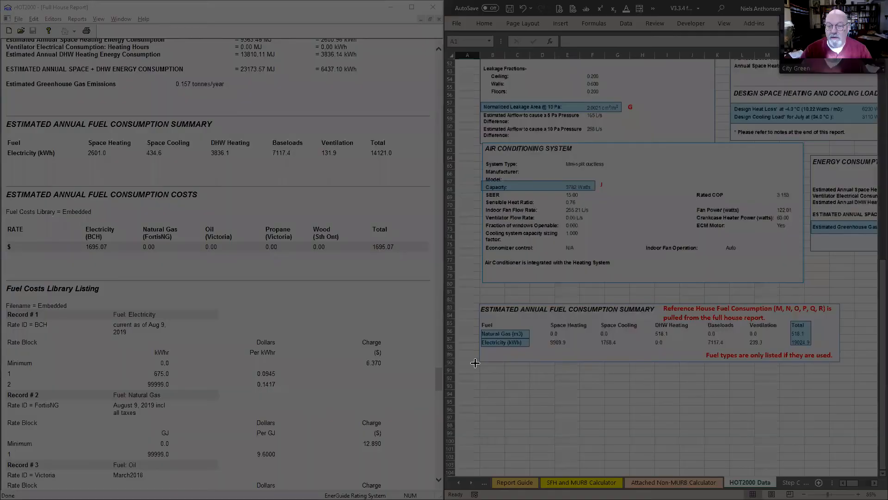
key(Escape)
click(469, 326)
key(super+shift+s)
drag(467, 326, 839, 350)
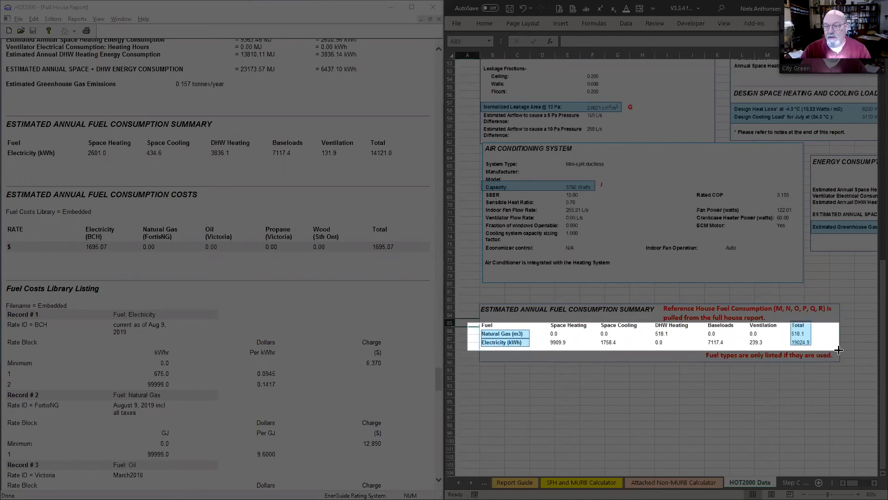
drag(839, 350, 815, 349)
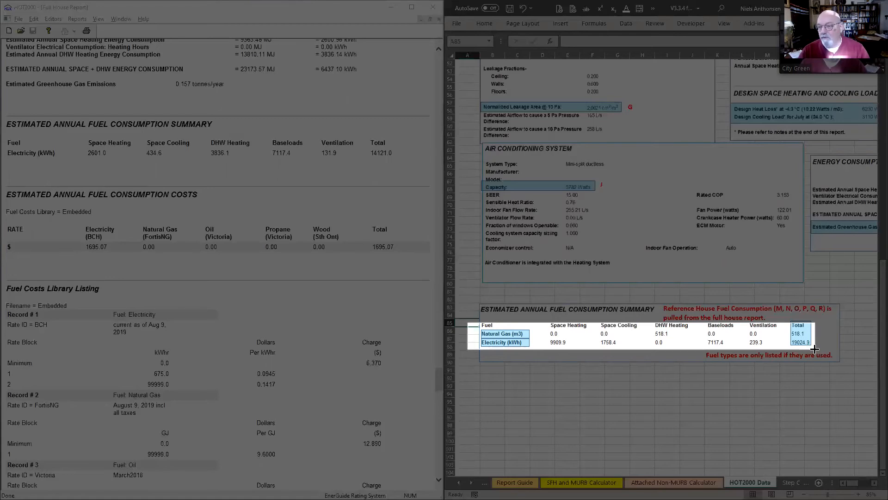
drag(814, 349, 815, 349)
click(782, 385)
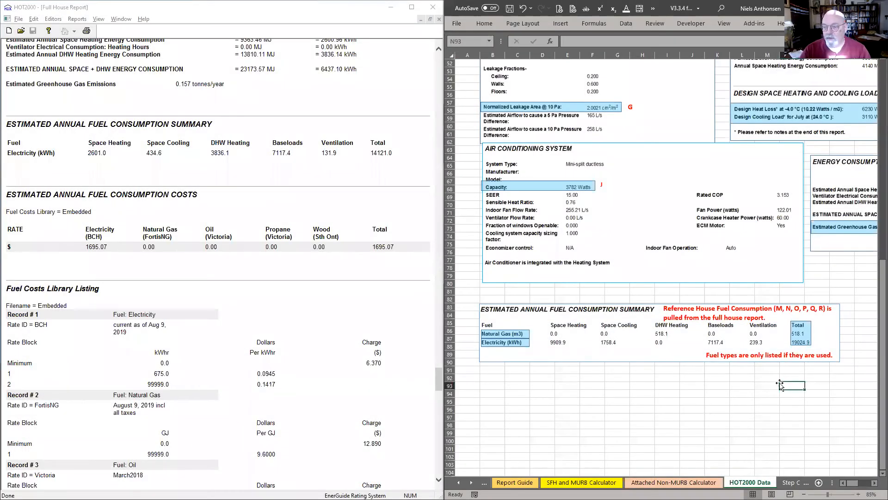
Step: Enter 518.1 as the Natural Gas Consumption in U20 of the SFH and MURB Calculator sheet
click(569, 485)
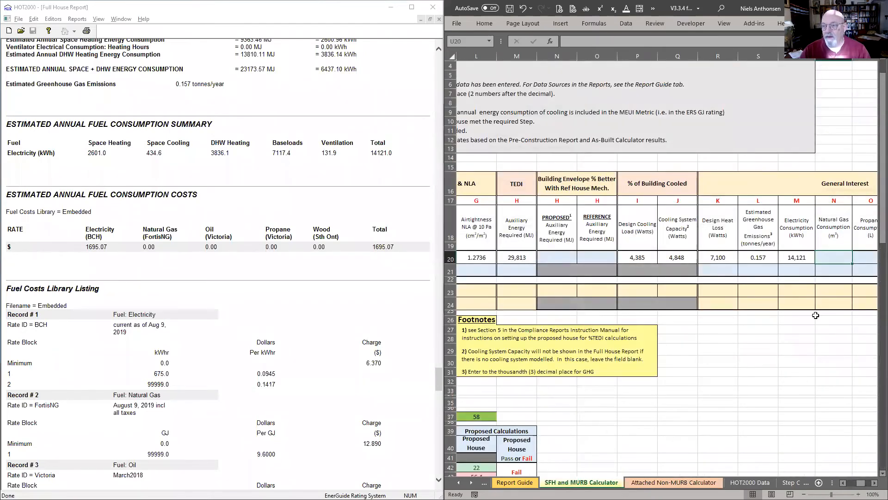
text(518)
key(Return)
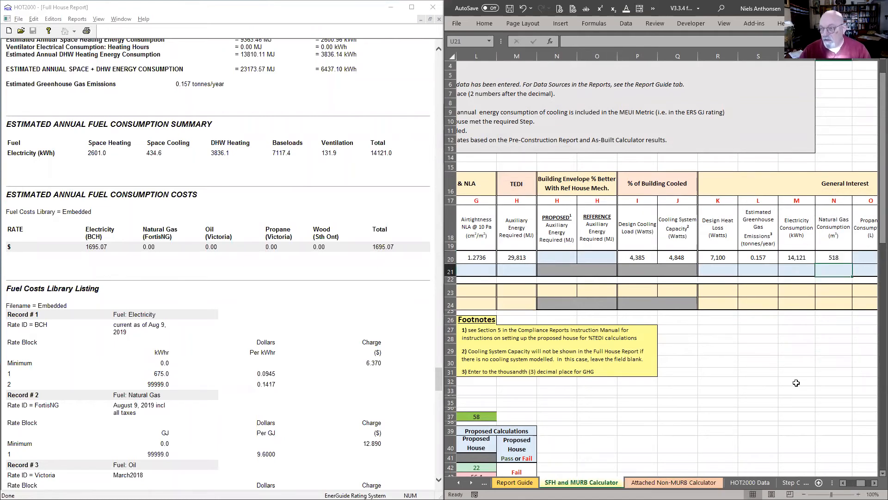
Step: Snip the calculator's column headings showing the units for electricity, natural gas and propane consumption
click(829, 244)
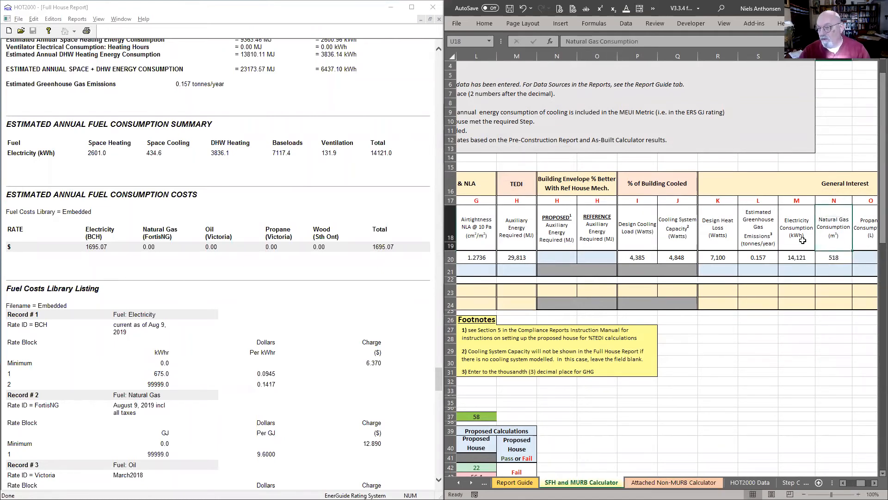
key(Print)
drag(776, 224, 877, 244)
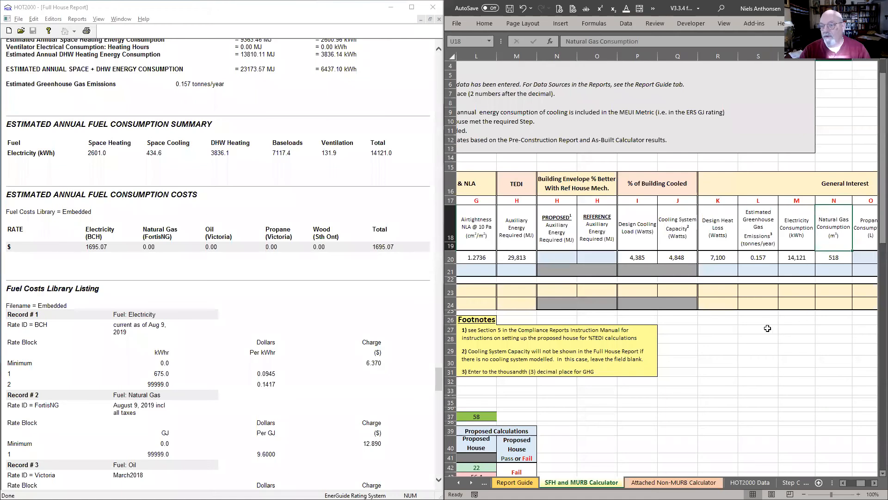
click(266, 322)
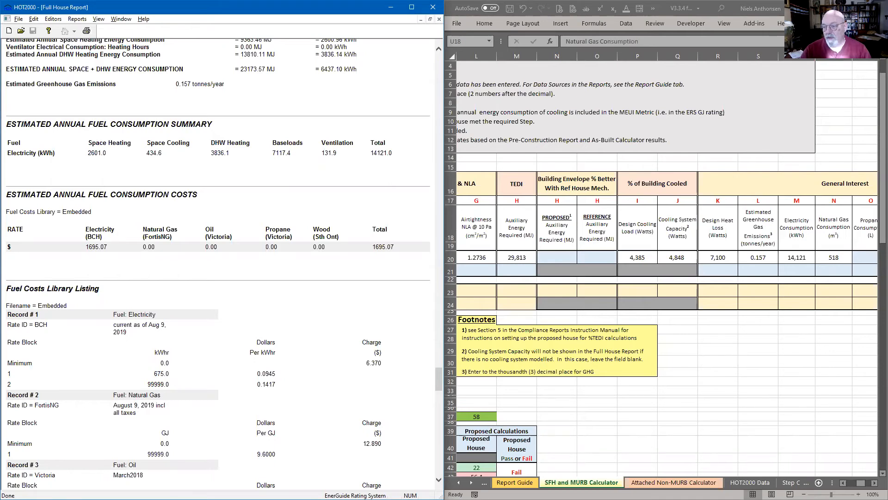
Step: Enter 0 for the proposed house's natural gas, propane, district energy, on-site renewables and other values in U20 to Y20
click(874, 482)
click(874, 482)
click(874, 482)
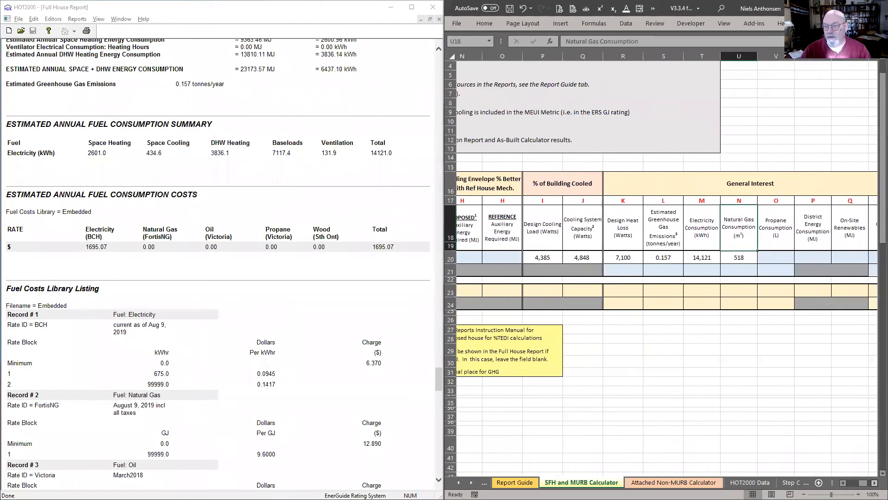
click(874, 483)
click(663, 258)
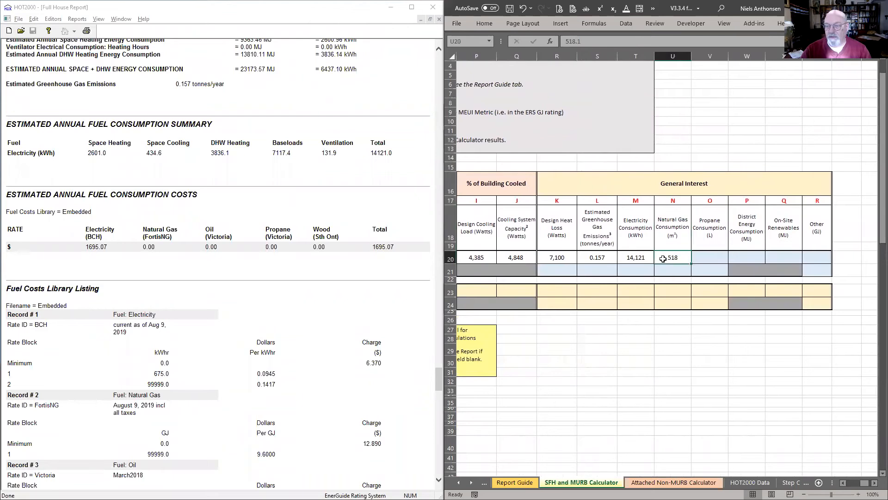
text(0)
key(Tab)
text(0)
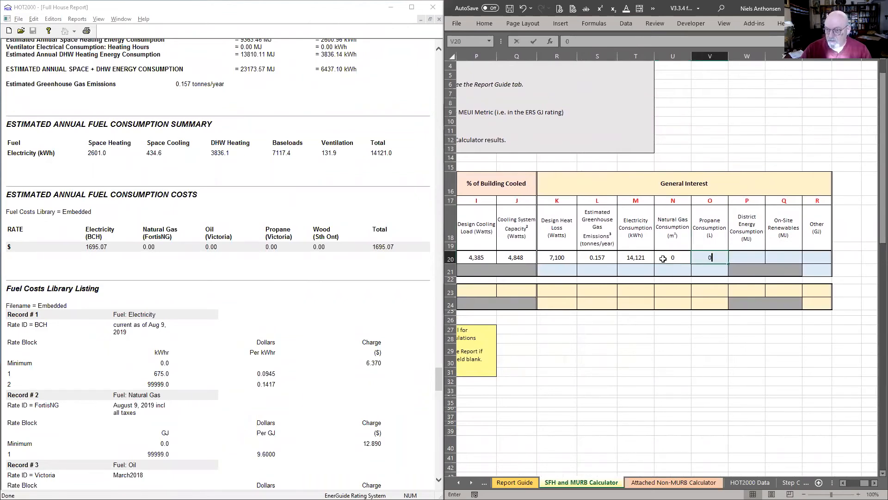
key(Tab)
text(0)
key(Tab)
text(0)
key(Tab)
text(0)
key(Tab)
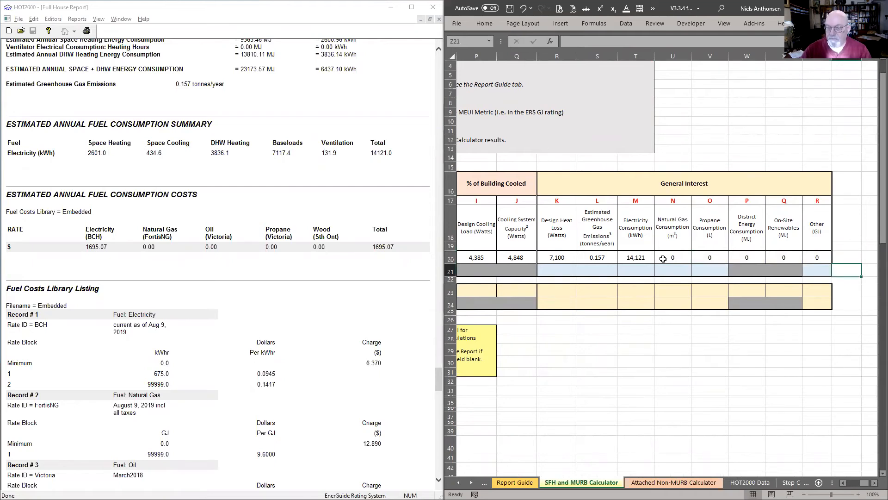
Step: Snip the Building Envelope % Better With Ref House Mech. columns from their heading down to row 20
click(597, 352)
scroll(626, 322, left, 3)
scroll(627, 322, left, 2)
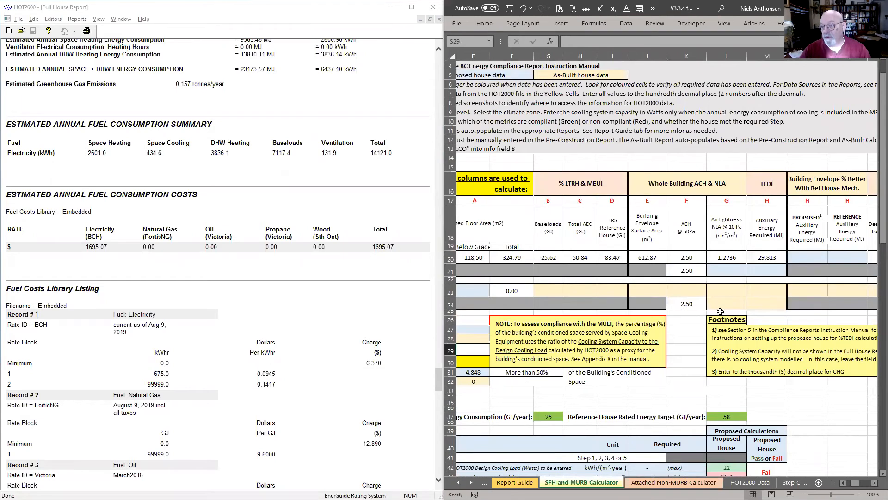
scroll(759, 401, right, 5)
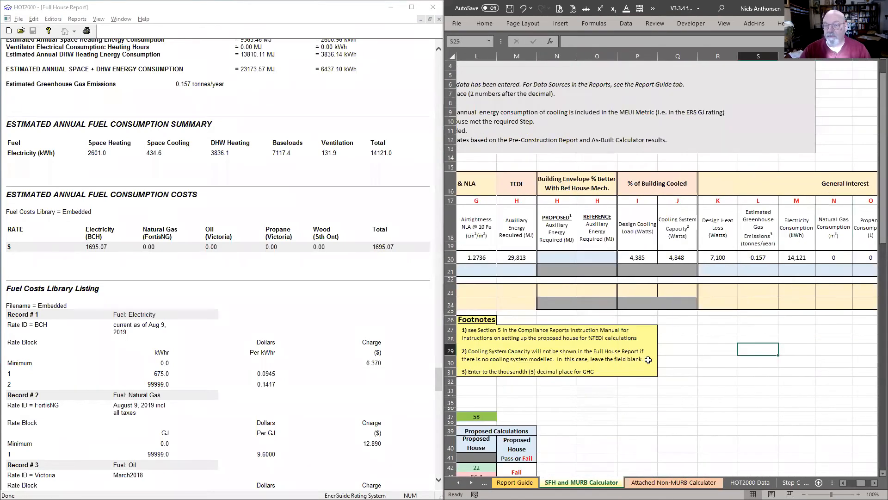
click(556, 256)
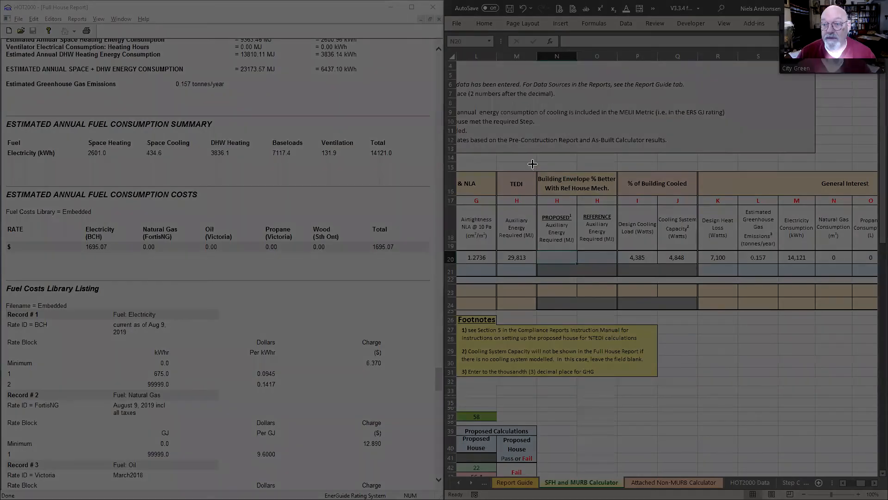
drag(533, 164, 625, 263)
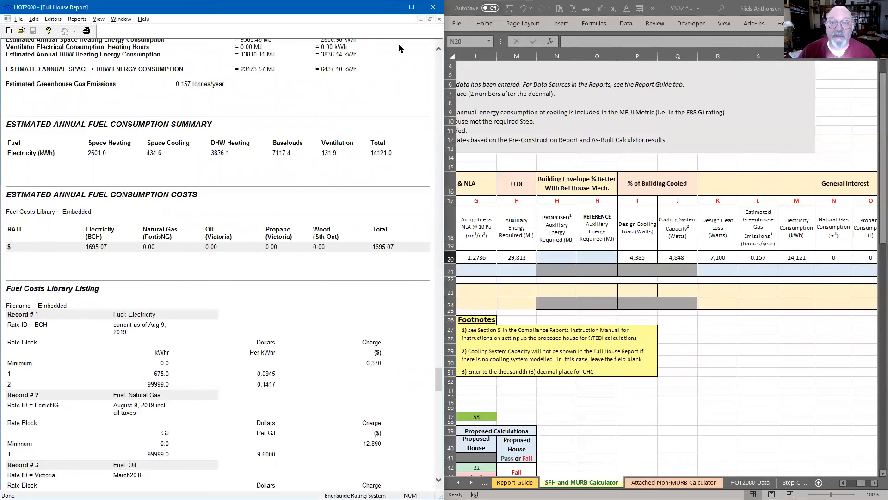
Step: Close the Full House Report in HOT2000 and bring up the P-file-Prop-BETRH-naa.h2k house file maximized
click(438, 19)
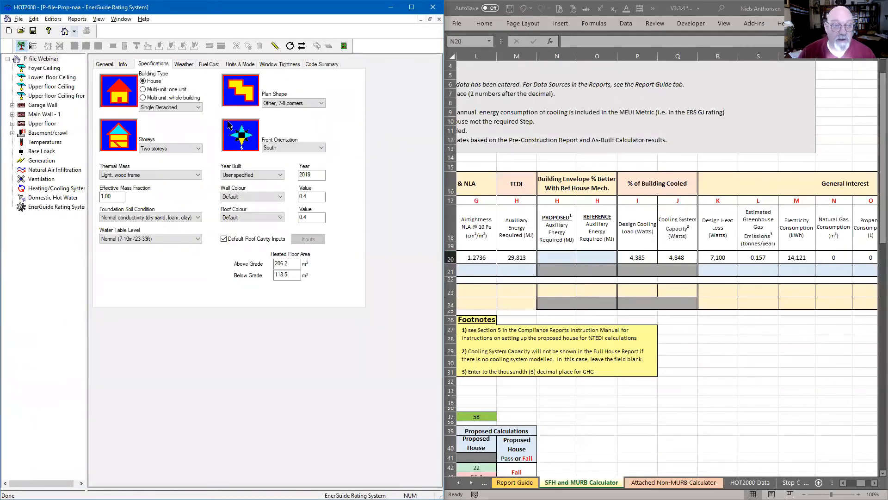
click(430, 20)
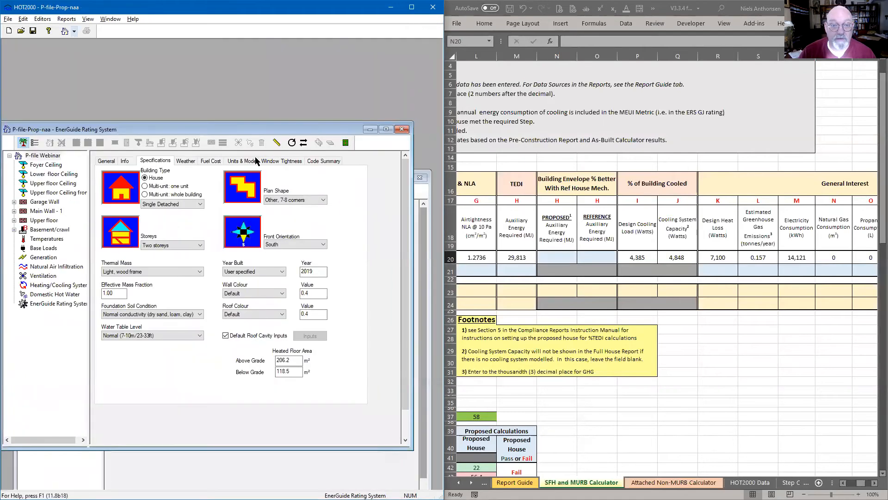
click(40, 157)
click(40, 157)
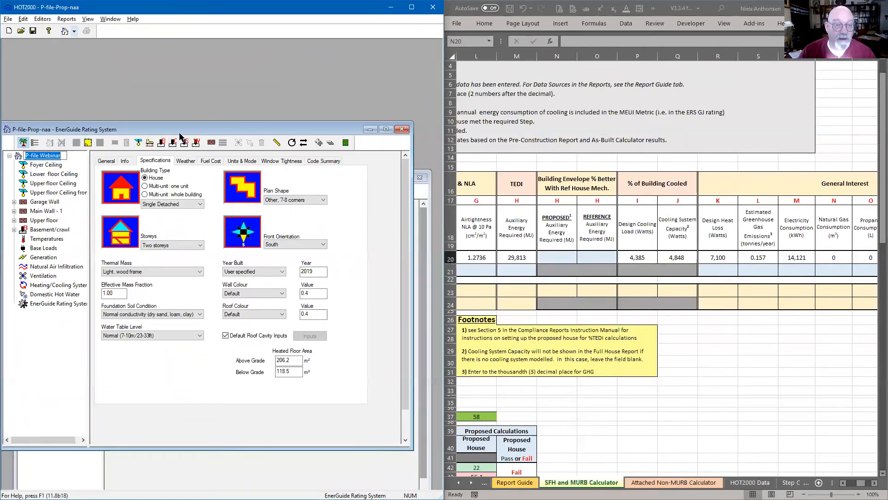
drag(182, 131, 201, 202)
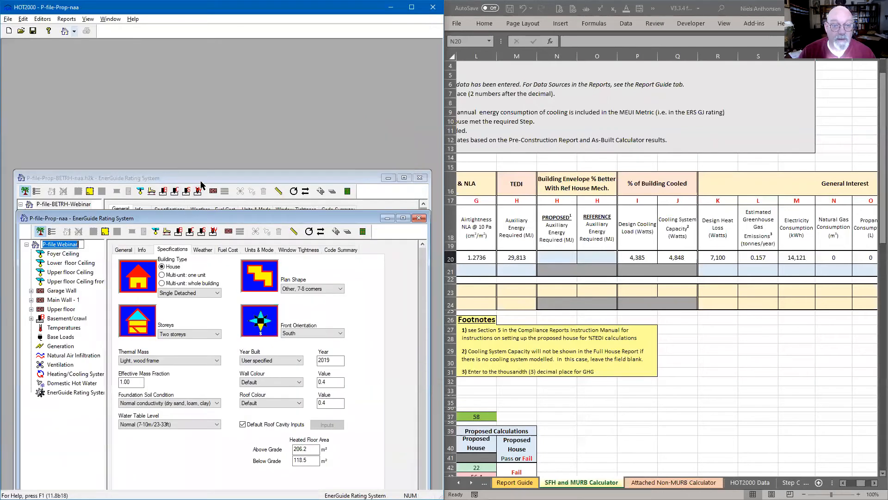
double_click(201, 182)
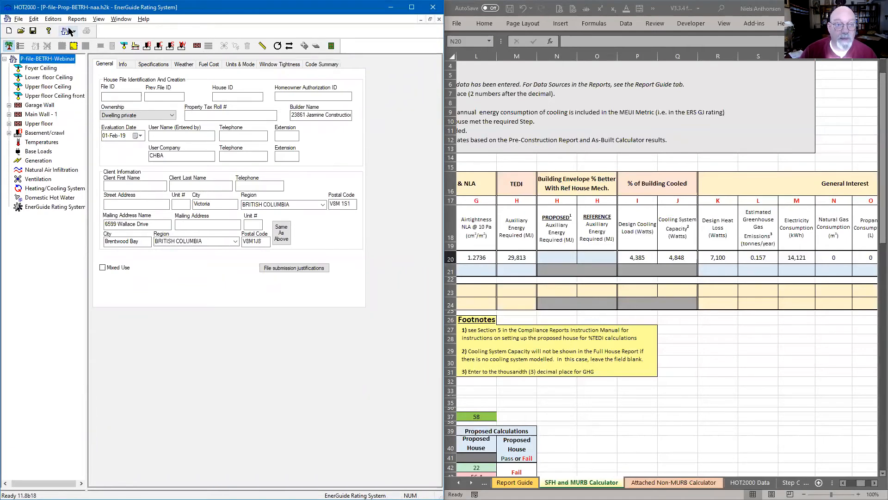
Step: Generate the BETRH file's Full House Report using data from the house with standard operating conditions
click(77, 19)
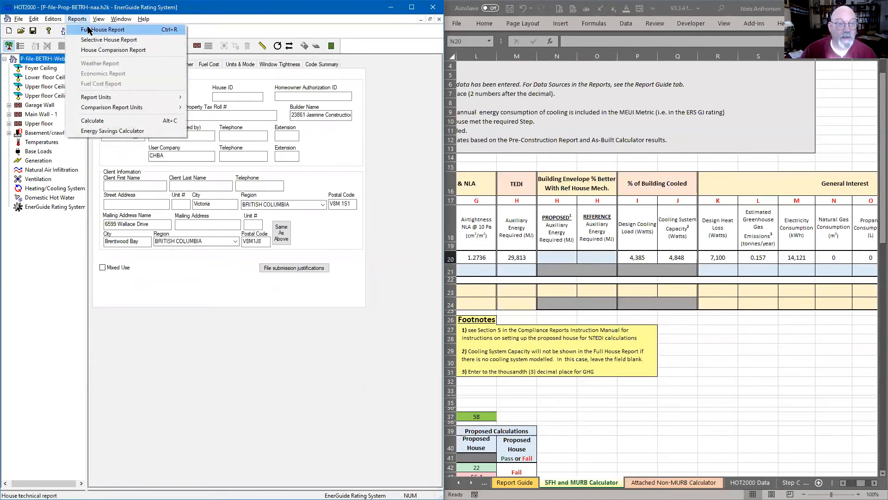
click(92, 30)
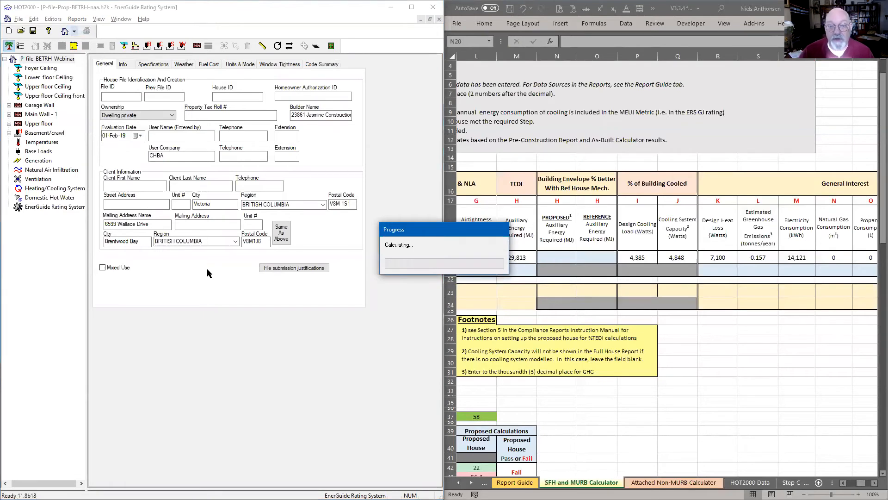
click(411, 248)
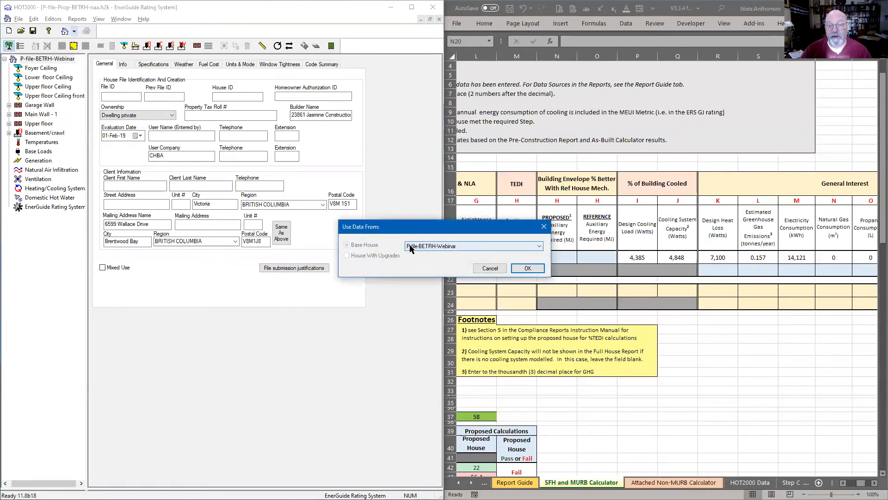
click(421, 261)
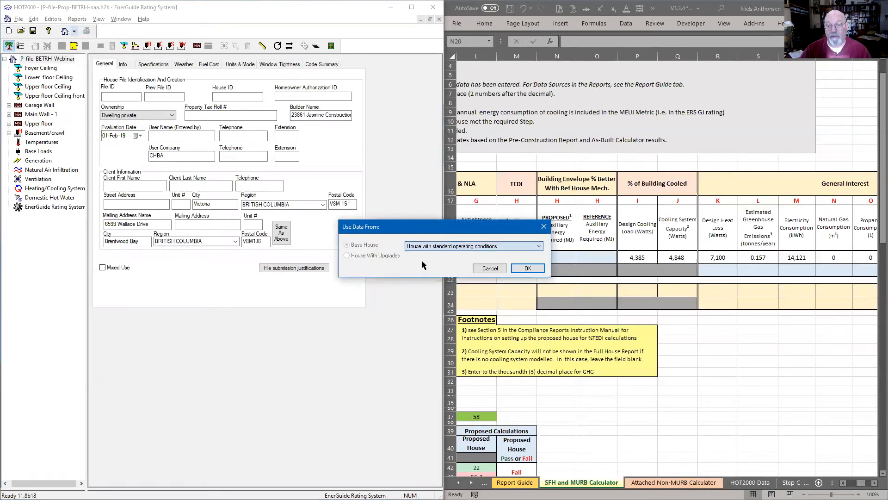
click(528, 269)
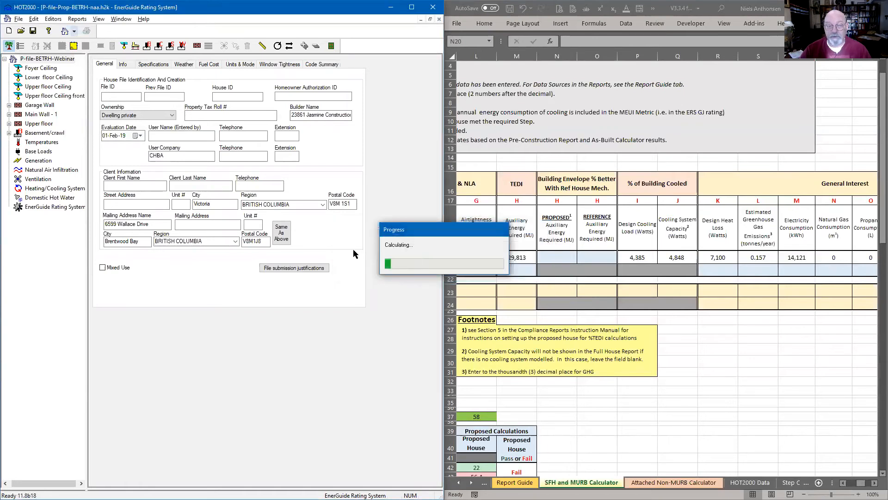
Step: Snip the Auxiliary Energy Required line from the report's Annual Space Heating Summary for standard operating conditions
scroll(189, 300, down, 20)
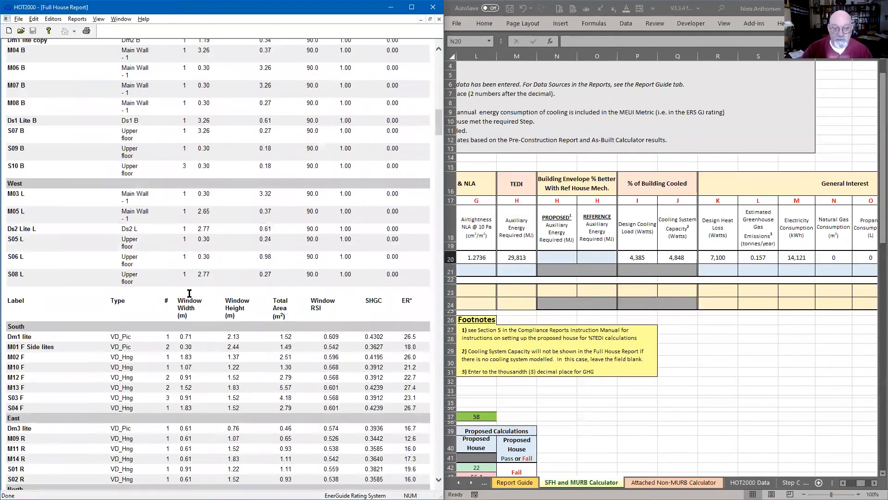
scroll(190, 298, down, 20)
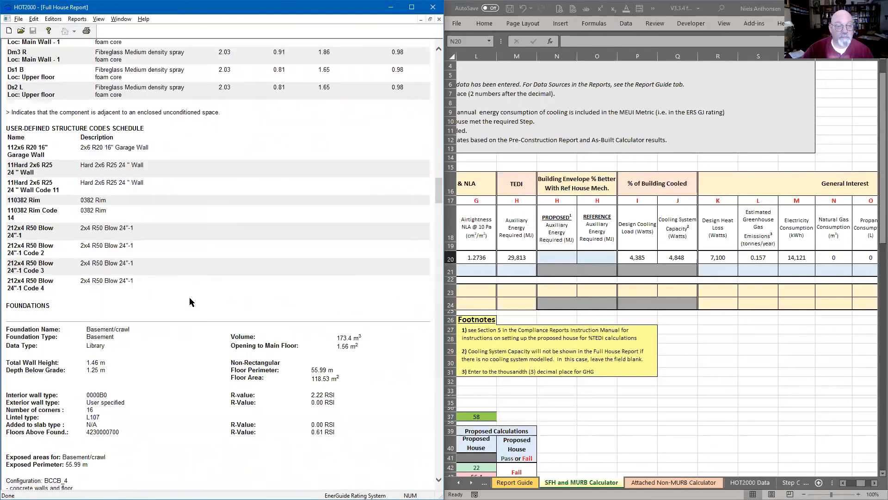
scroll(191, 302, down, 20)
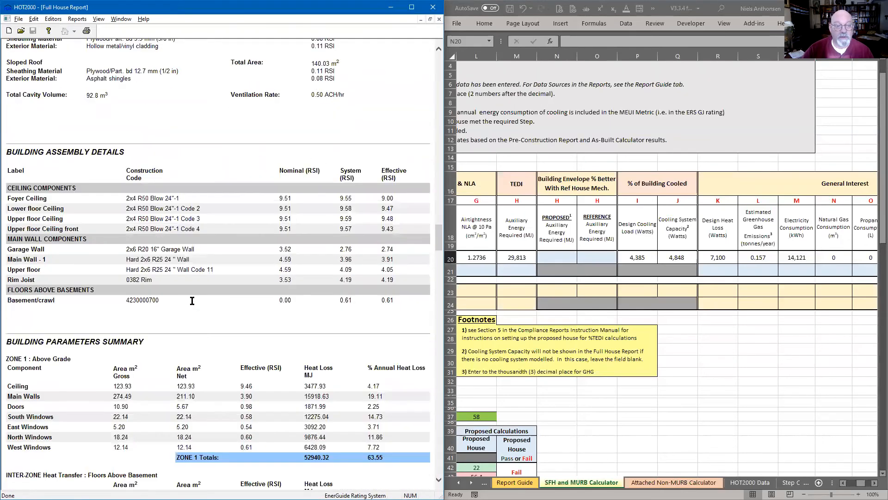
scroll(139, 306, down, 15)
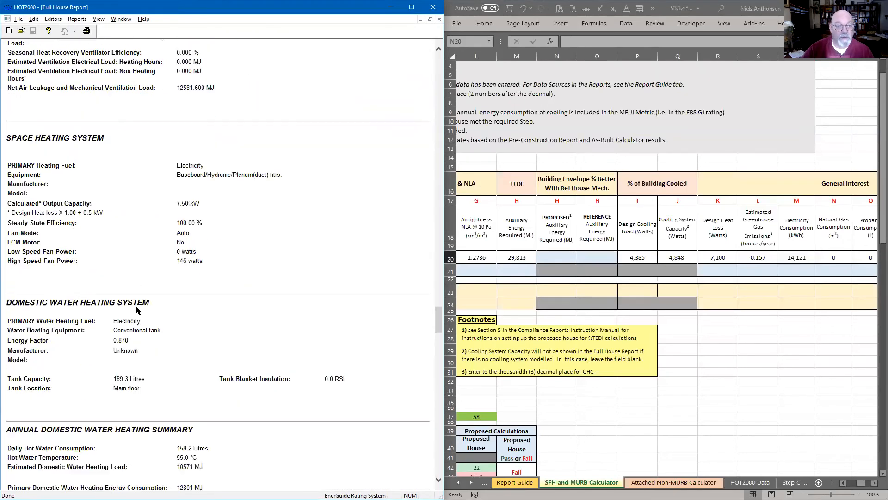
scroll(141, 311, down, 5)
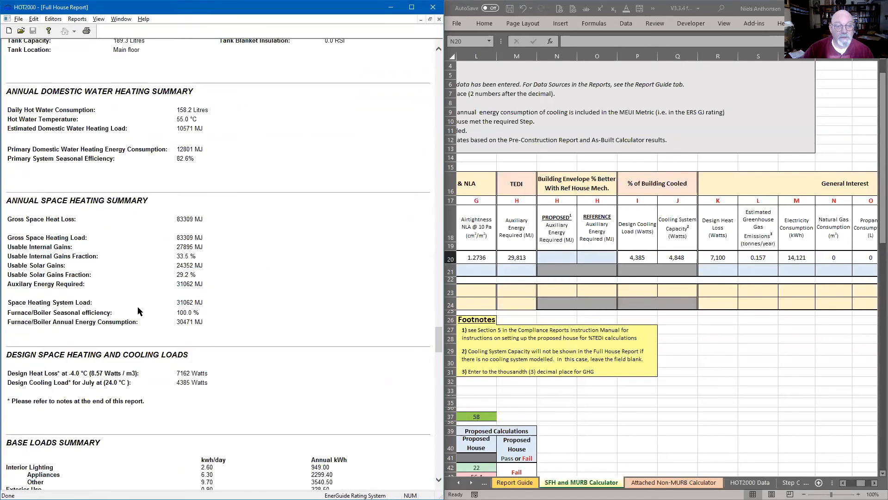
scroll(137, 309, down, 3)
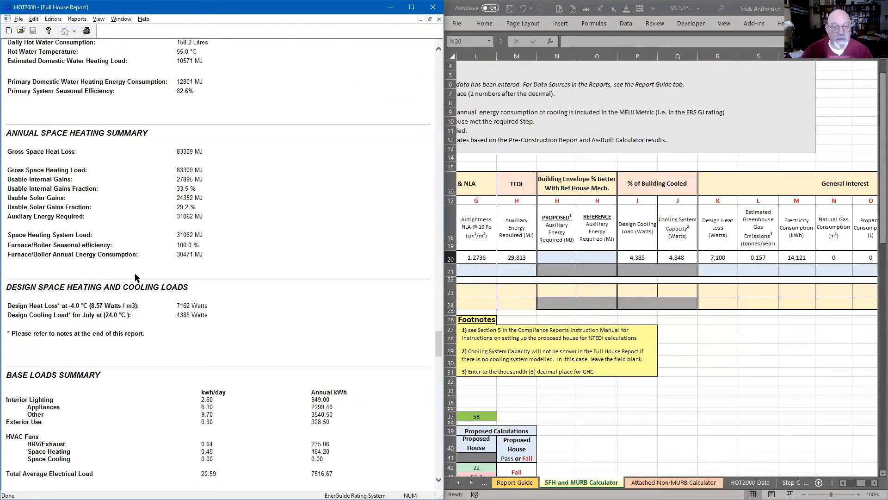
key(super+shift+s)
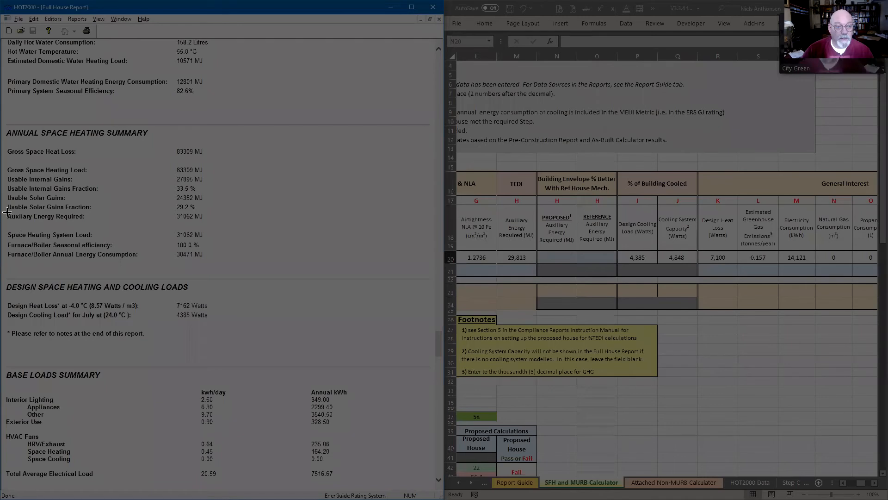
drag(6, 211, 213, 228)
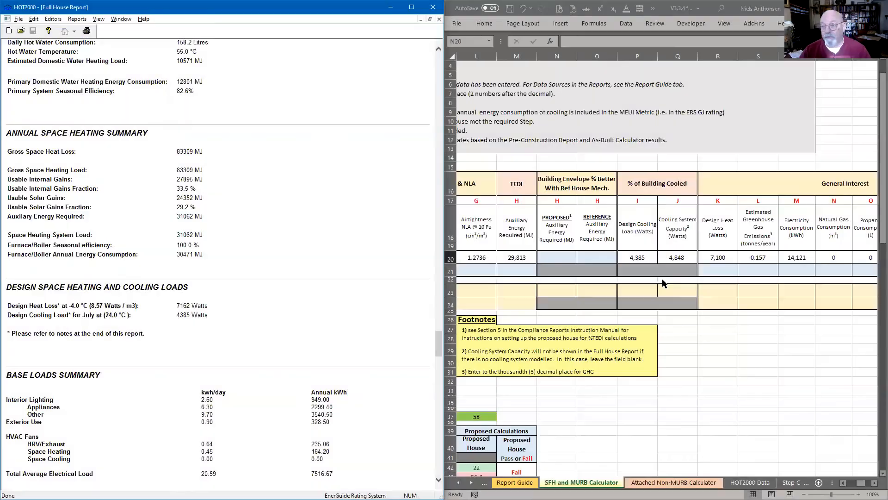
Step: Enter 31062 as the PROPOSED Auxiliary Energy Required in cell N20 of the calculator
click(551, 257)
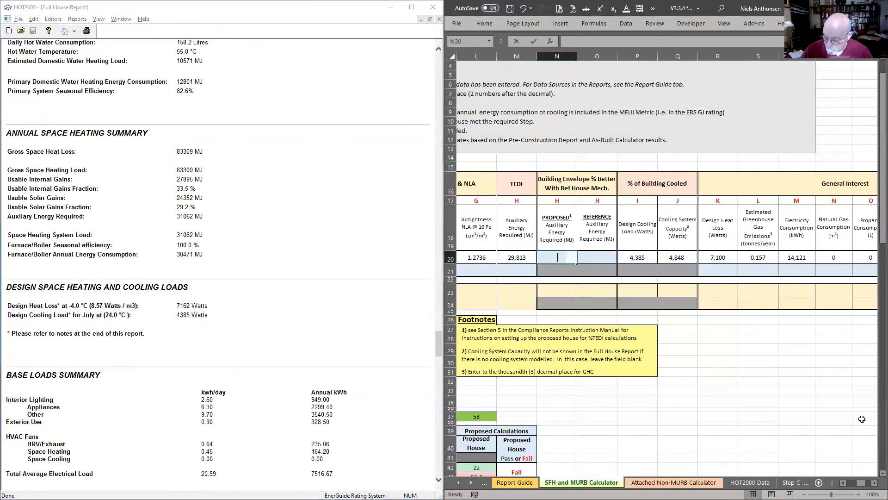
text(31062)
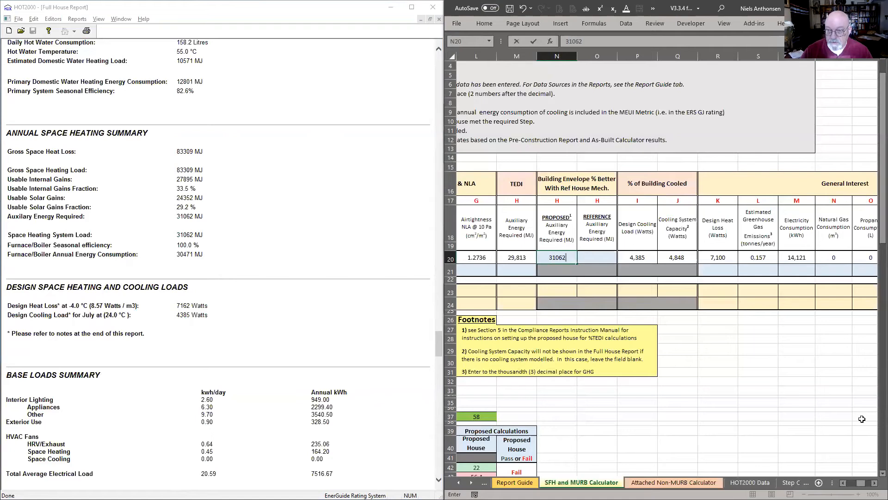
key(Return)
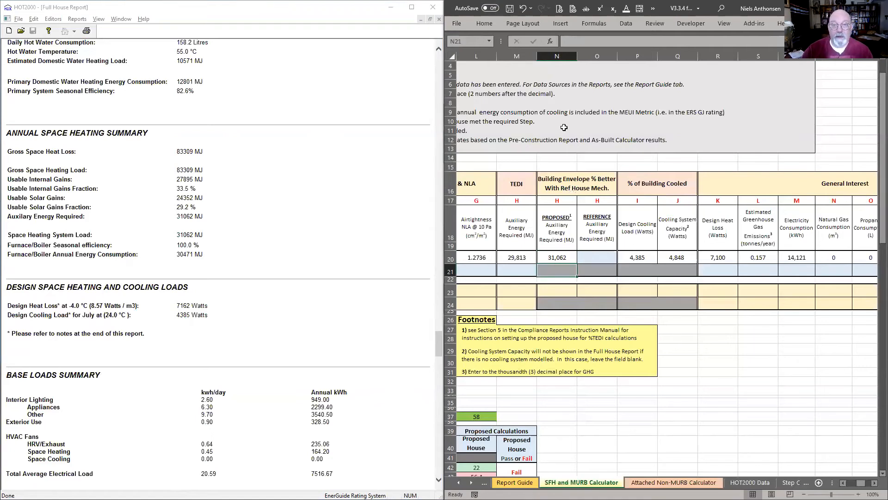
Step: Close the current Full House Report and generate a new one from the BETRH file's ERS reference house
click(439, 19)
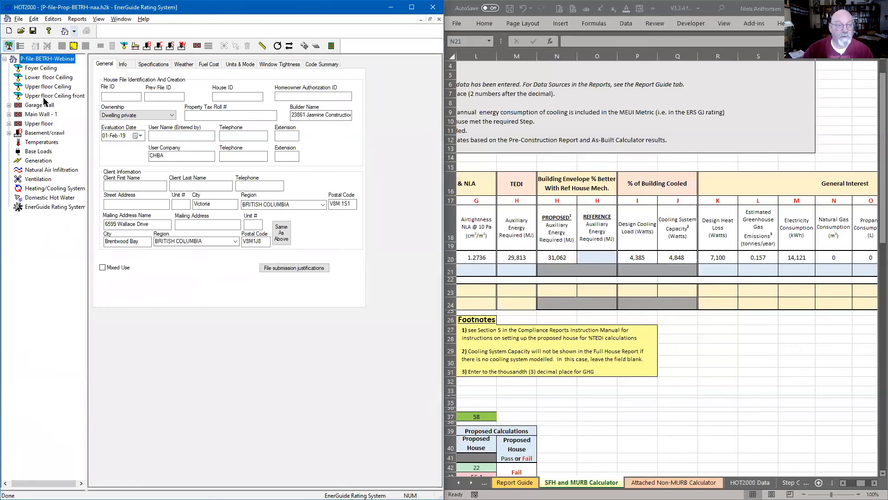
click(77, 19)
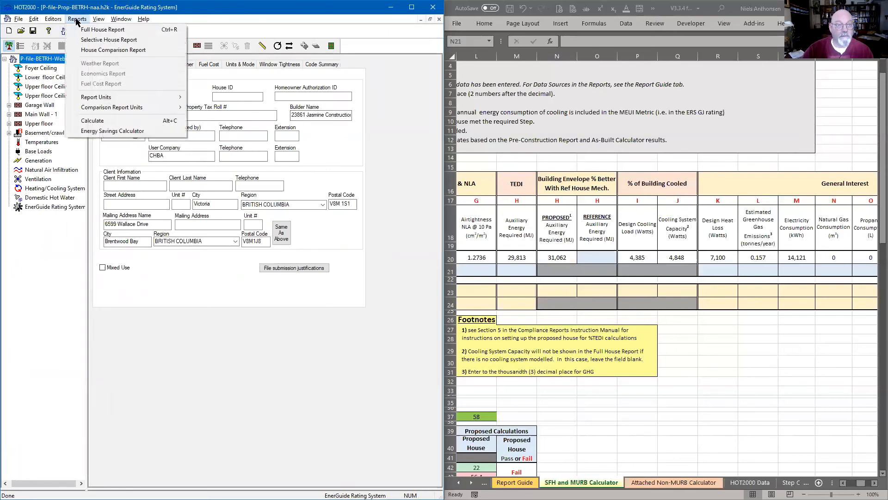
click(97, 29)
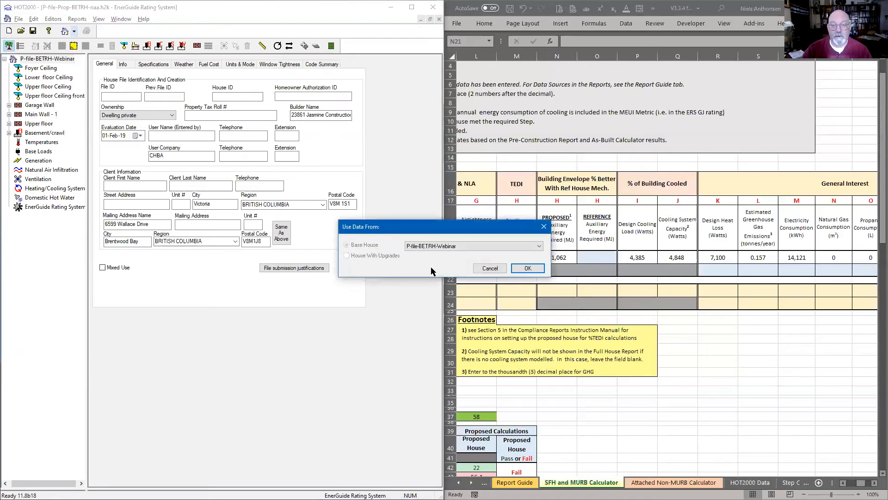
click(441, 246)
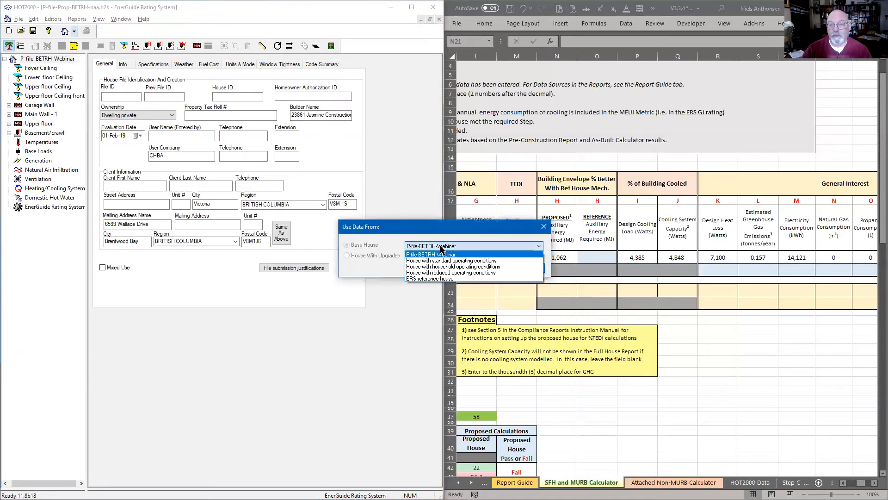
click(436, 279)
click(526, 268)
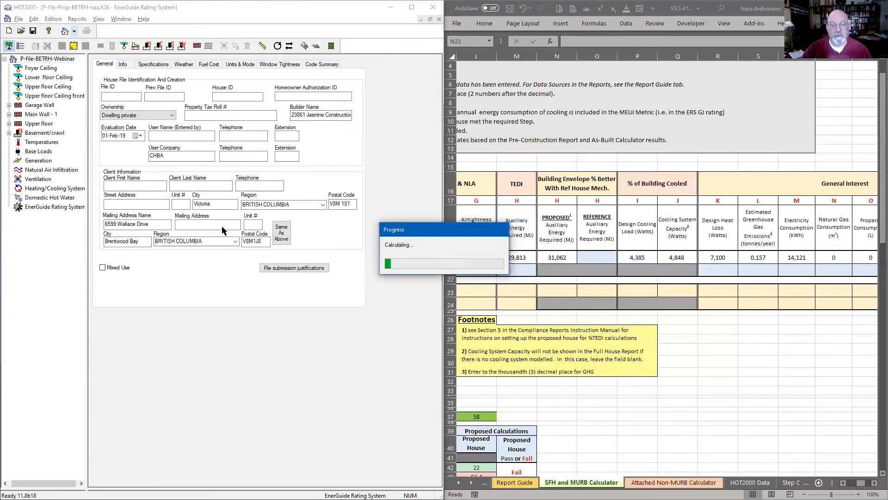
Step: Snip the Auxiliary Energy Required line from the ERS reference house report's Annual Space Heating Summary
scroll(200, 270, down, 15)
scroll(200, 274, down, 20)
scroll(200, 277, down, 15)
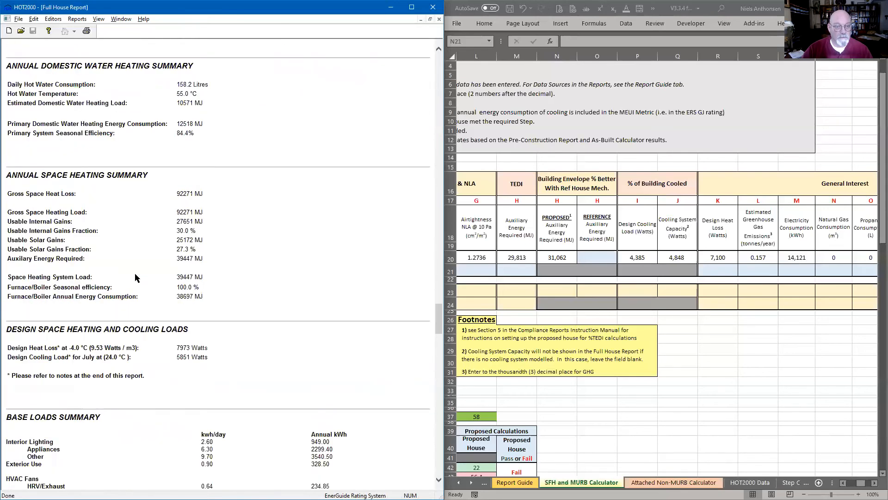
key(super+shift+s)
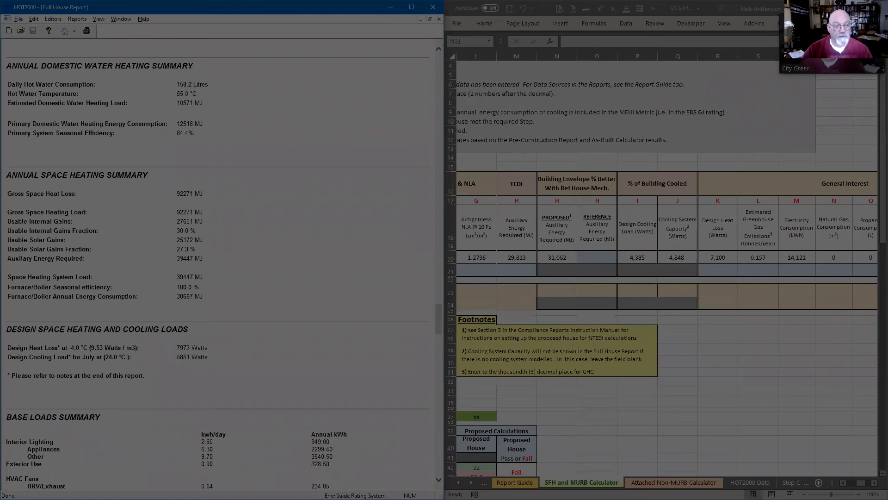
drag(10, 252, 214, 271)
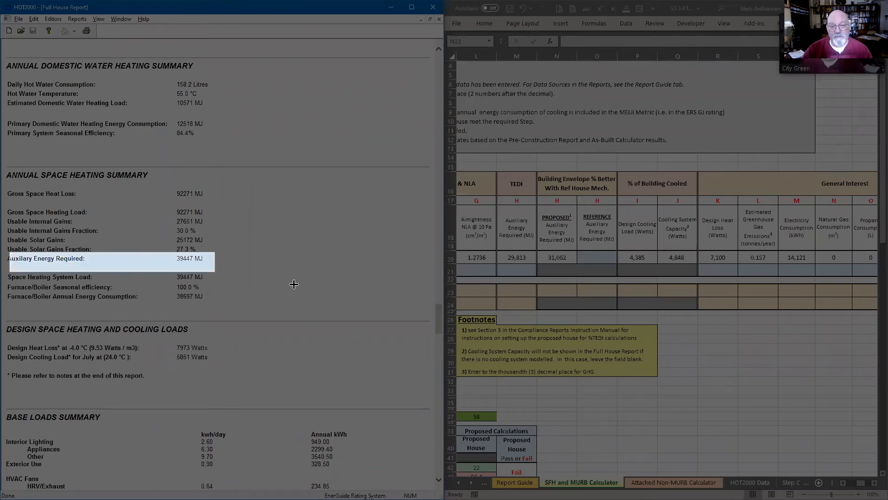
Step: Enter 39447 as the REFERENCE Auxiliary Energy Required in cell O20 of the calculator
click(587, 261)
text(39447)
key(Return)
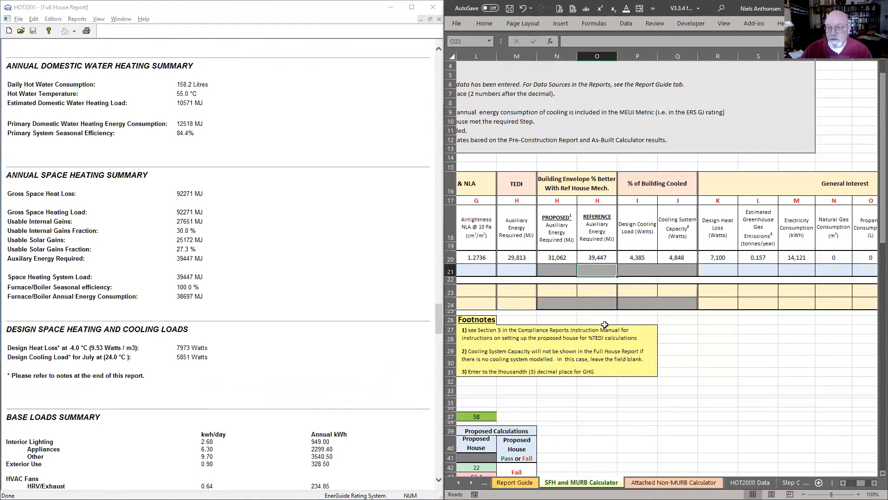
click(564, 258)
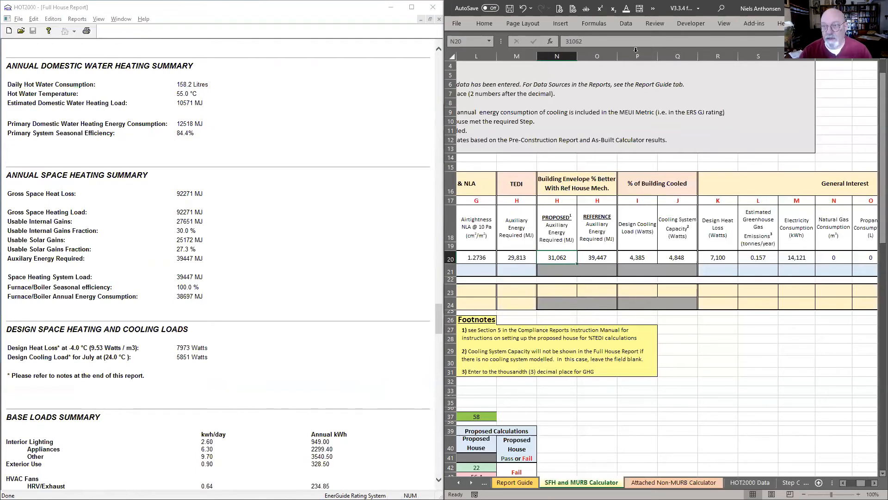
click(670, 130)
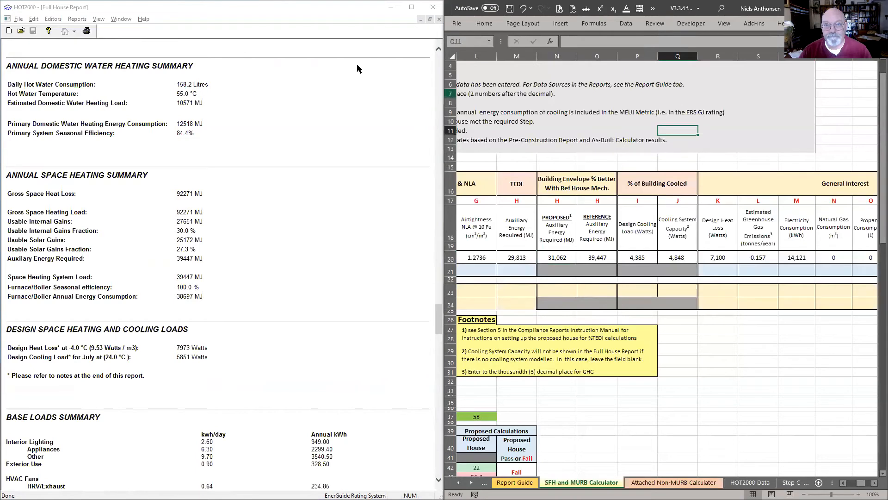
Step: Close the ERS reference house report in HOT2000 and maximize the Excel calculator workbook
click(439, 19)
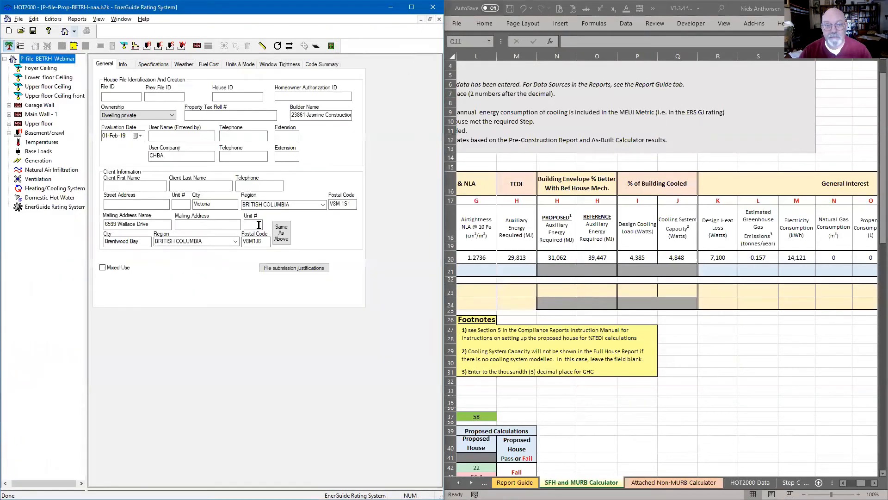
double_click(661, 11)
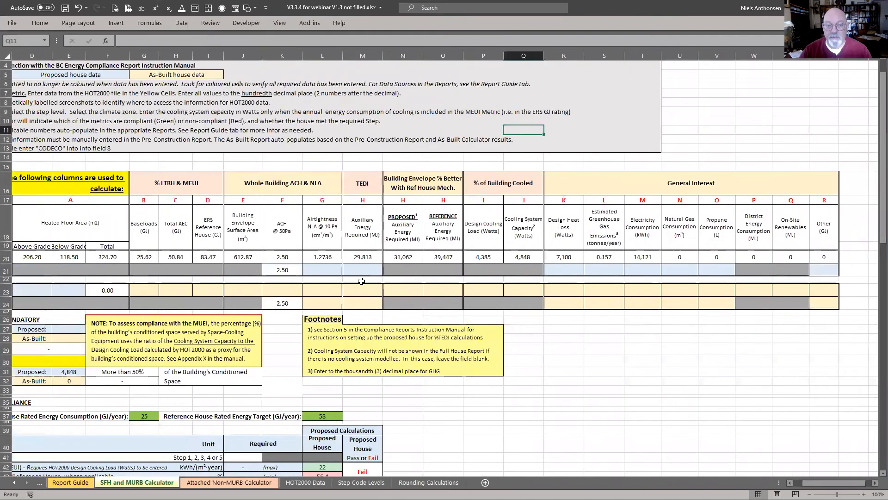
Step: Examine the proposed row's Total AEC and ERS Reference House values alongside its PROPOSED and REFERENCE Auxiliary Energy Required entries
click(206, 256)
ctrl+click(175, 256)
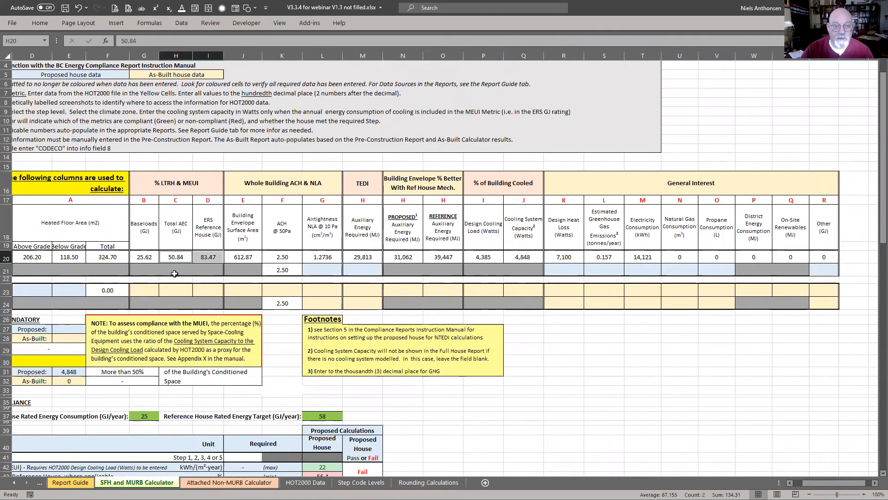
ctrl+scroll(163, 268, up, 2)
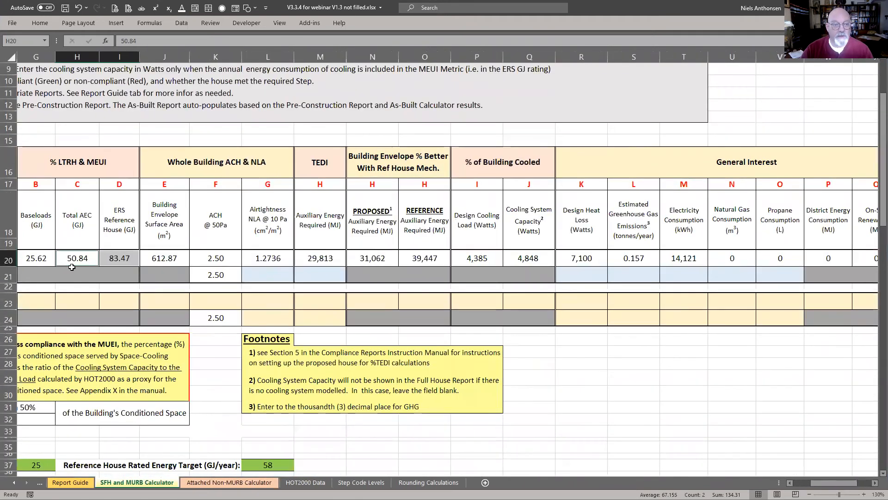
scroll(72, 267, left, 5)
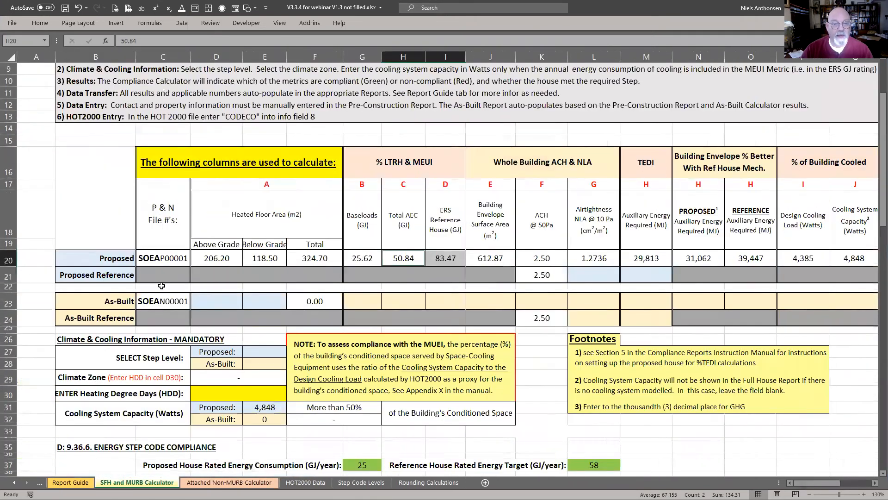
click(405, 262)
click(446, 262)
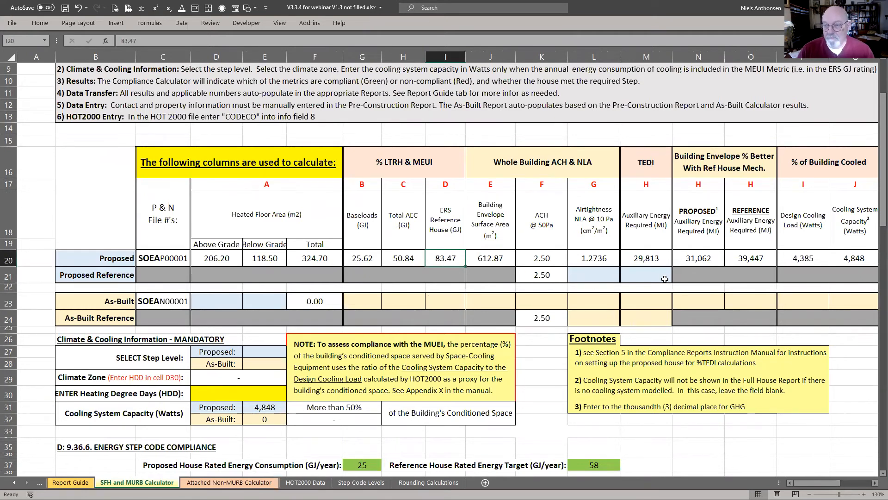
click(692, 260)
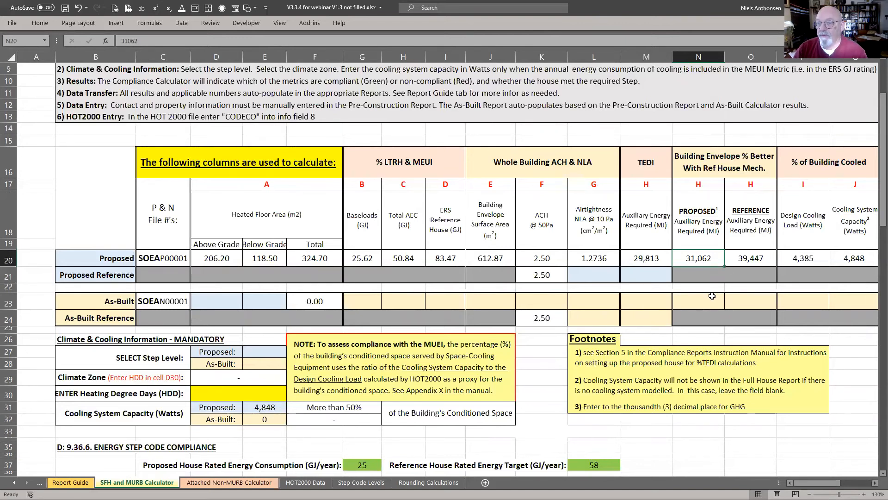
click(751, 260)
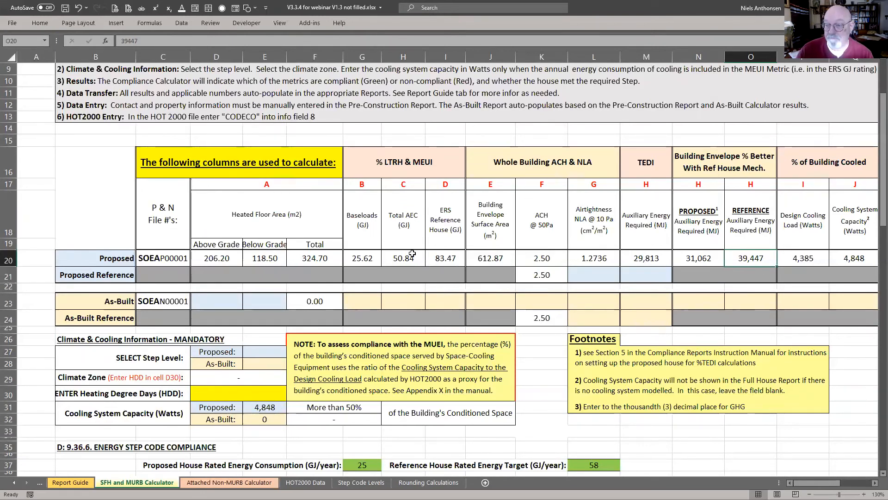
Step: Set the proposed house's Step Level to 3 in cell E27 of the Climate & Cooling Information section
scroll(254, 317, down, 1)
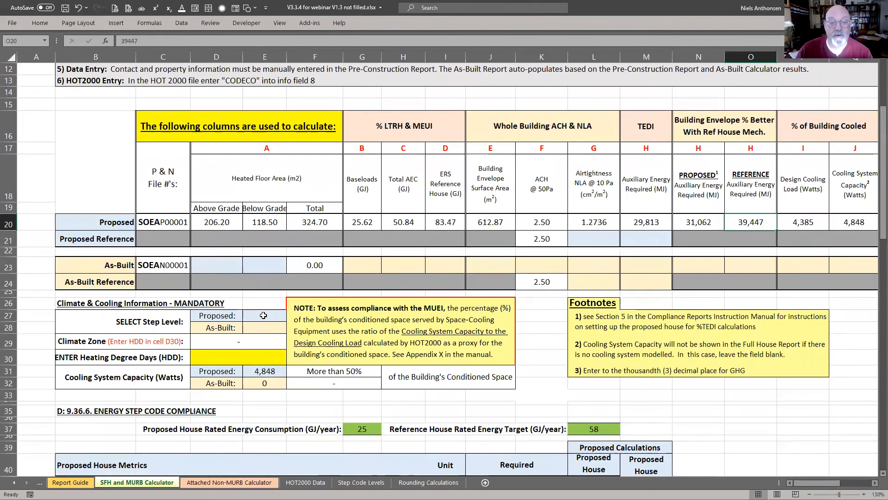
click(263, 316)
click(290, 319)
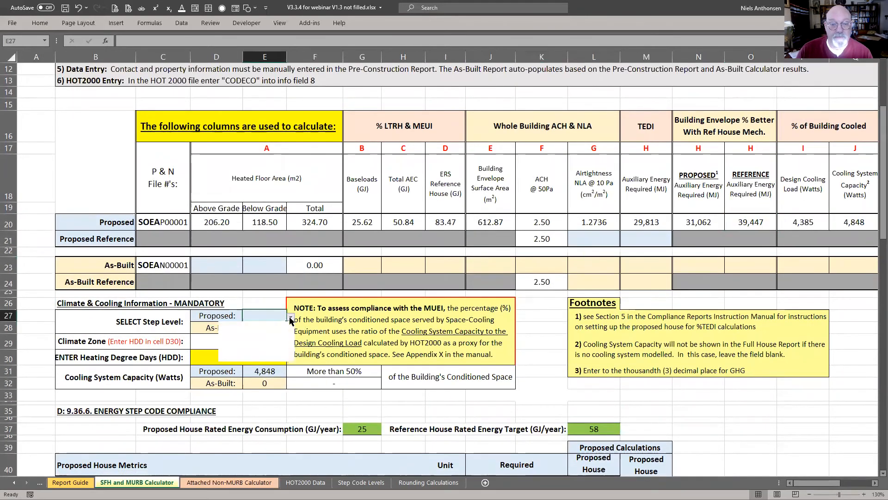
click(261, 339)
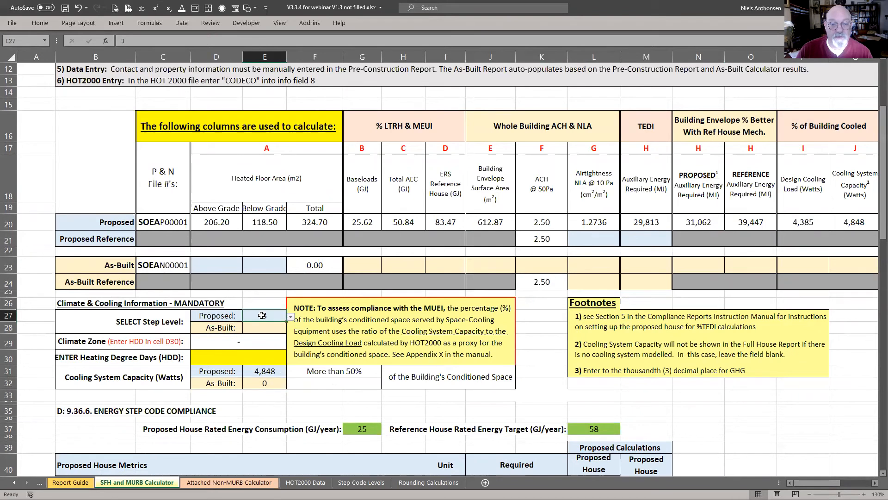
Step: Snip the Climate Zone and Heating Degree Days labels, and enter 2650 as the Heating Degree Days in cell D30
scroll(139, 333, down, 2)
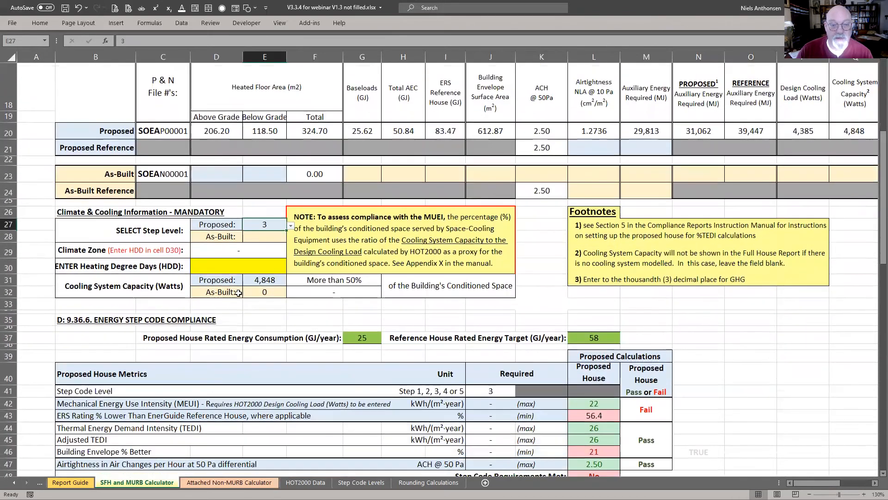
click(201, 257)
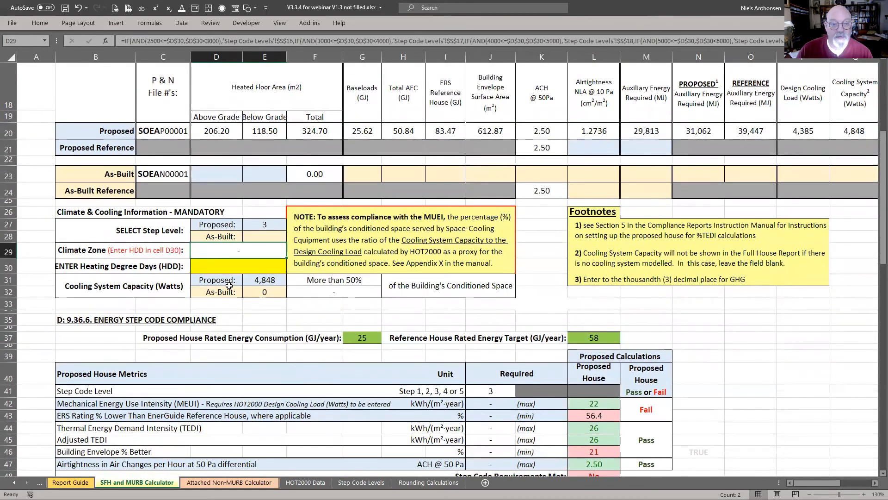
click(245, 271)
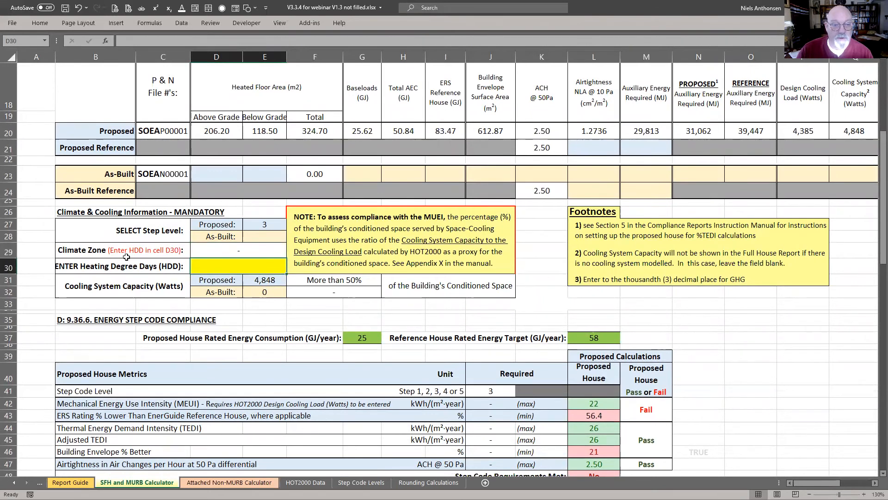
ctrl+scroll(105, 258, up, 3)
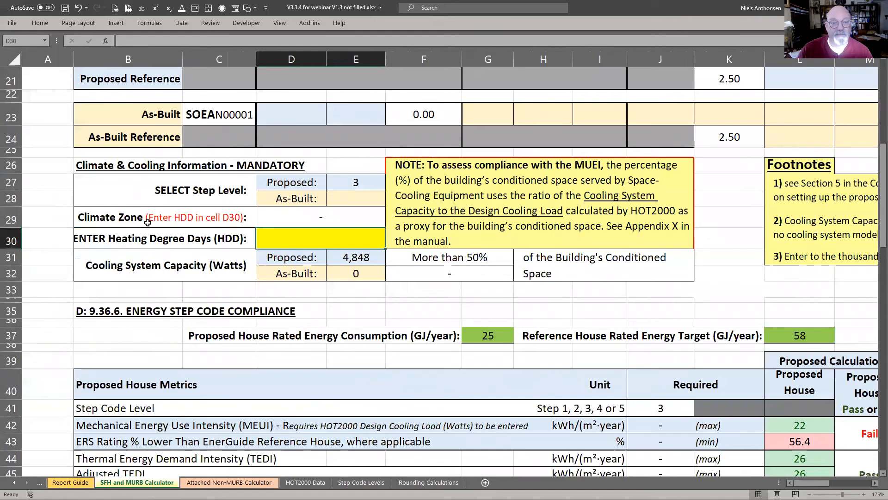
key(super+shift+s)
drag(142, 197, 266, 238)
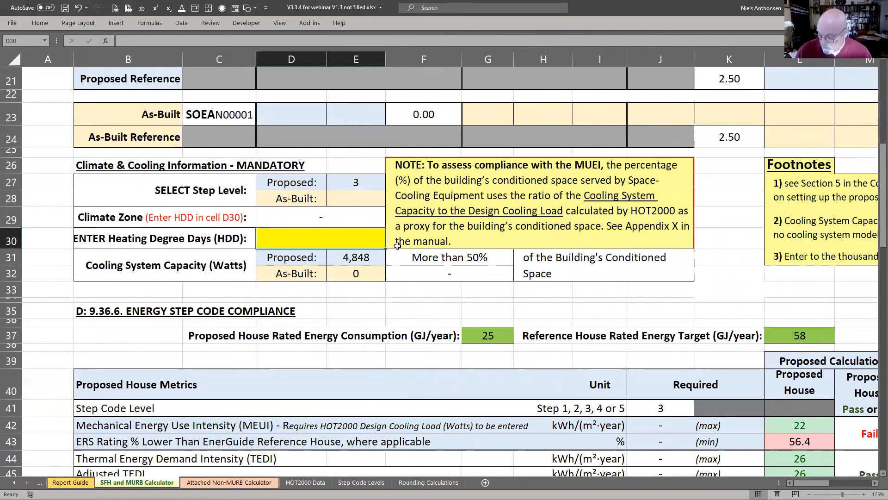
text(2650)
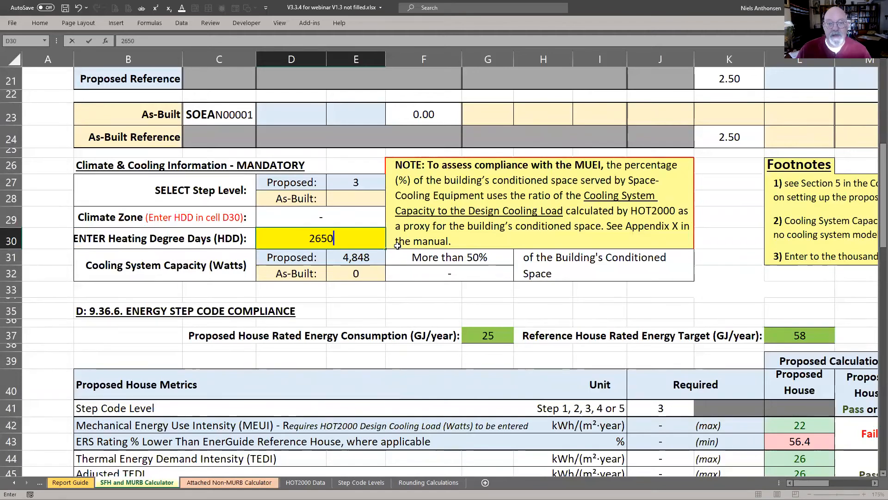
key(Return)
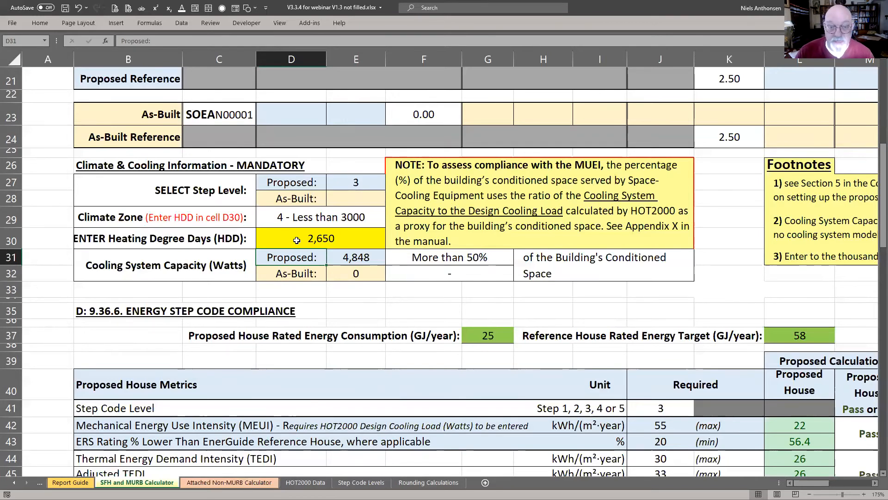
Step: Examine the Heating Degree Days entry and the proposed Cooling System Capacity in E31, and snip its source cell Q20 with the column heading
click(296, 241)
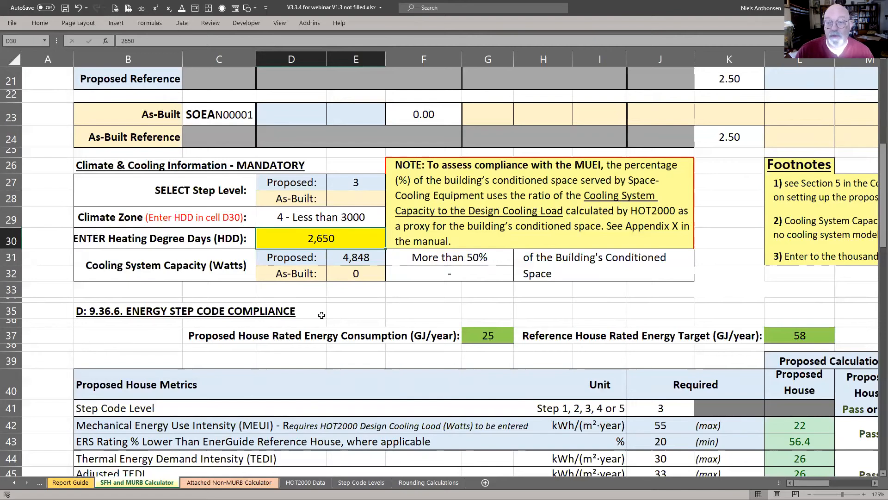
click(353, 258)
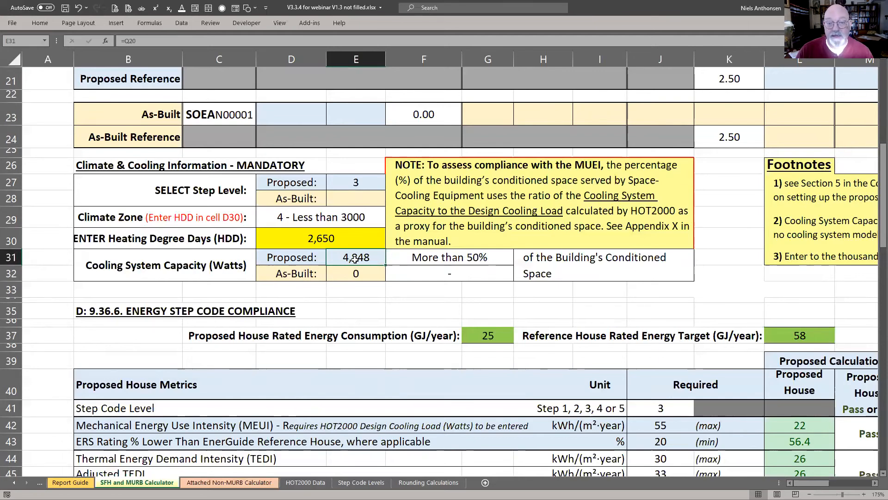
ctrl+scroll(211, 304, down, 1)
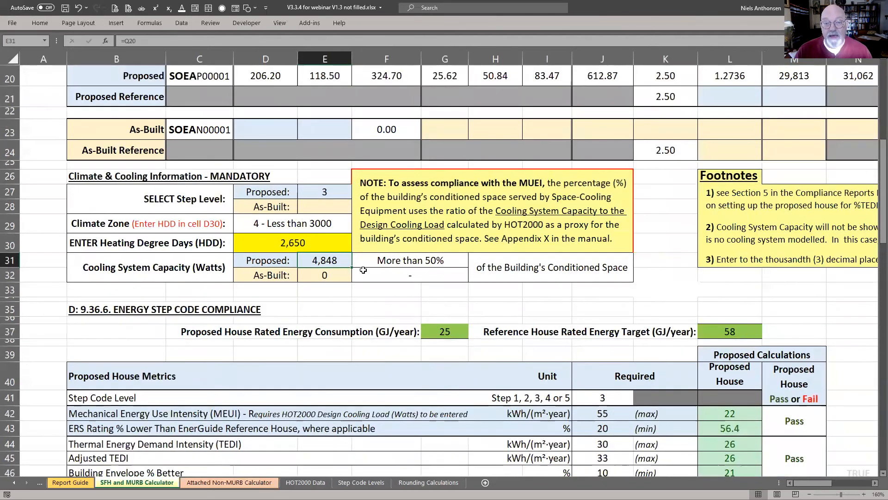
ctrl+scroll(352, 279, down, 2)
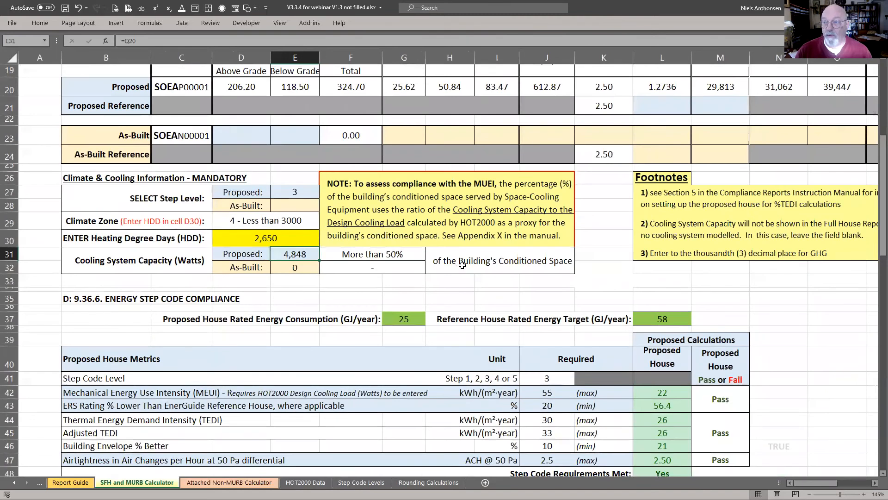
ctrl+scroll(462, 265, down, 1)
scroll(836, 190, up, 1)
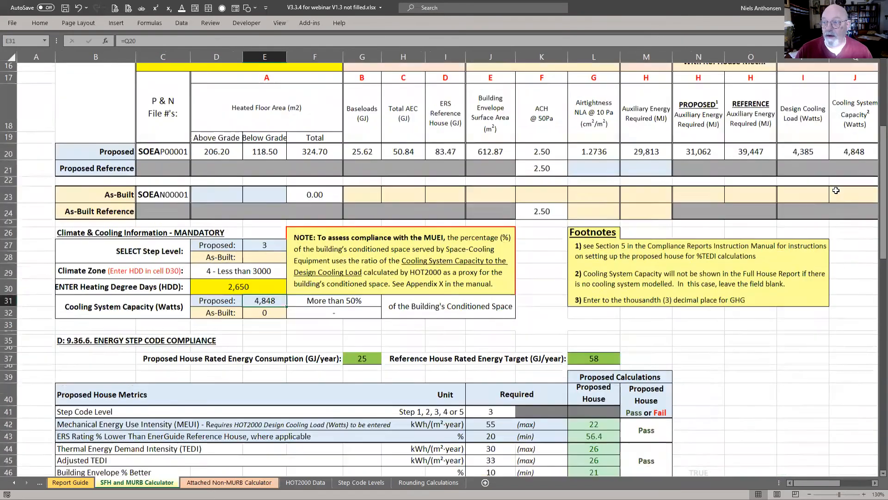
click(857, 177)
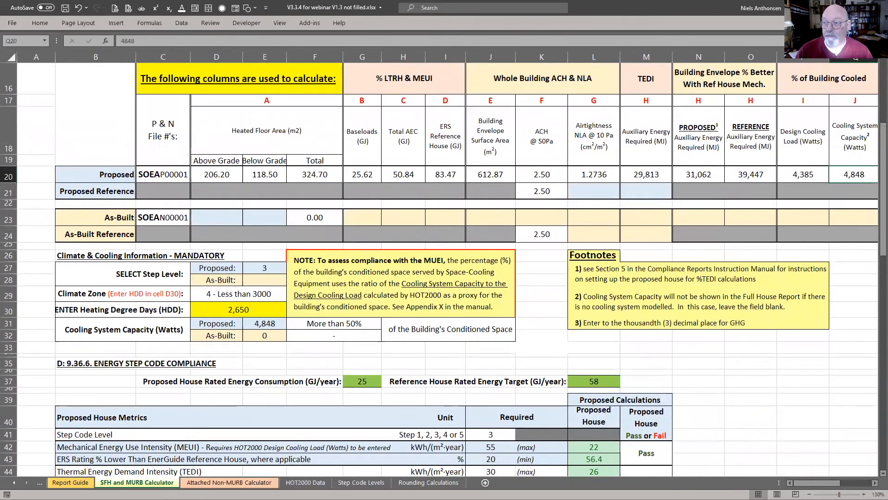
key(super+shift+s)
drag(823, 108, 878, 215)
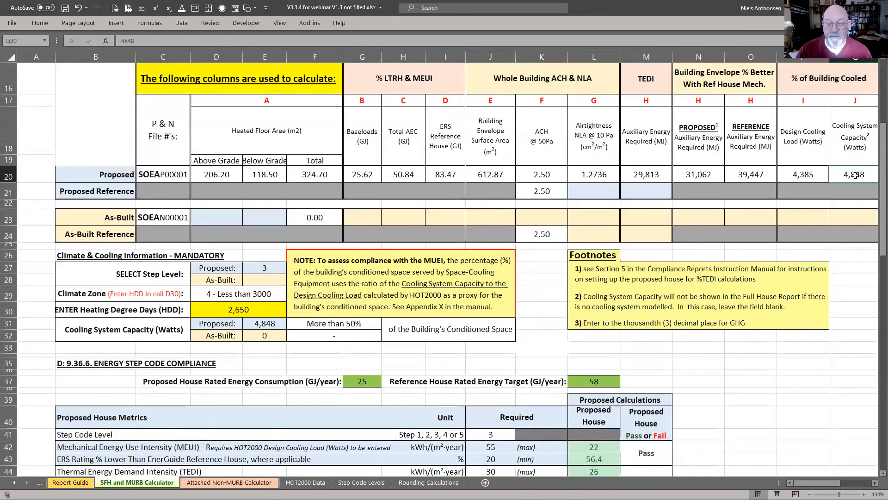
Step: Clear the proposed Design Cooling Load in cell P20 and inspect the conditioned-space cells E31 and F31
click(809, 177)
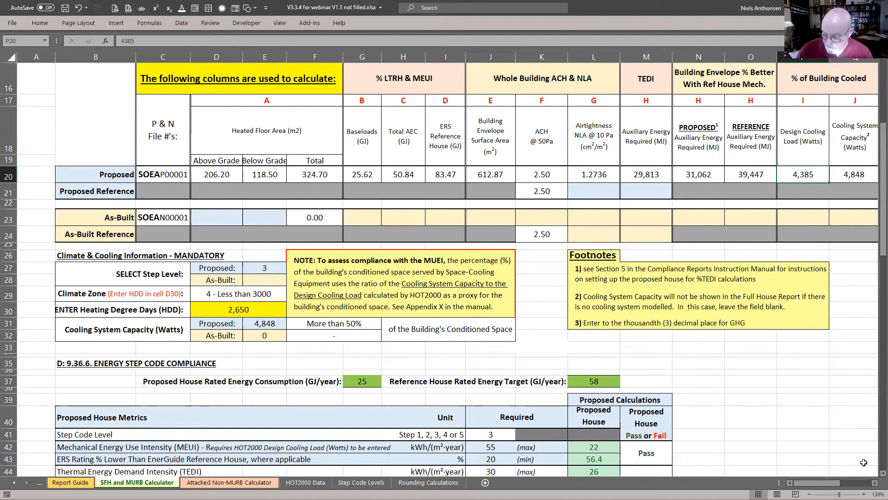
key(Delete)
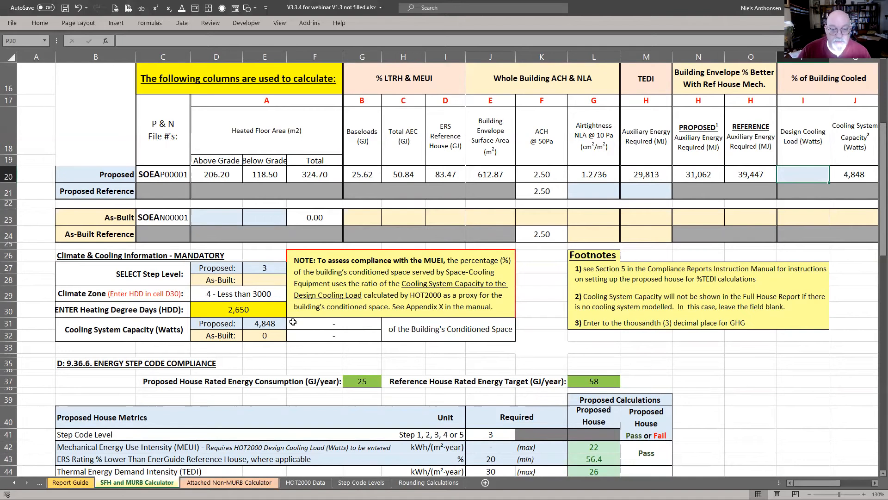
click(270, 323)
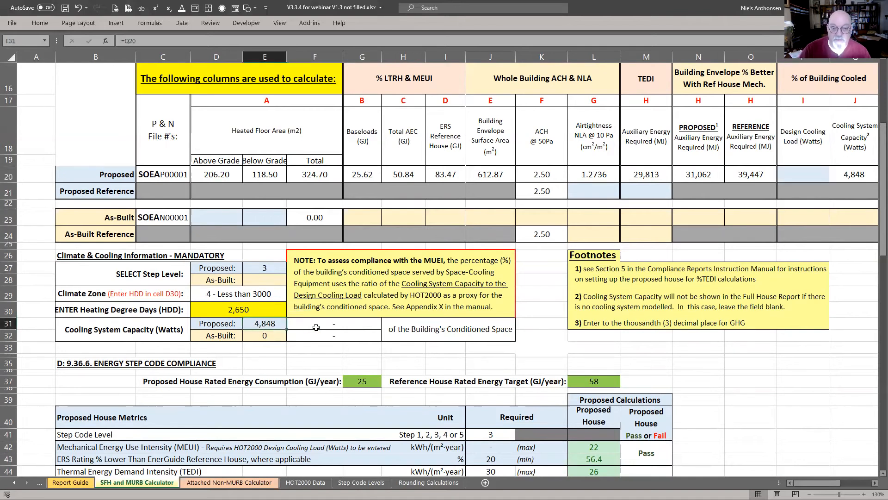
click(339, 326)
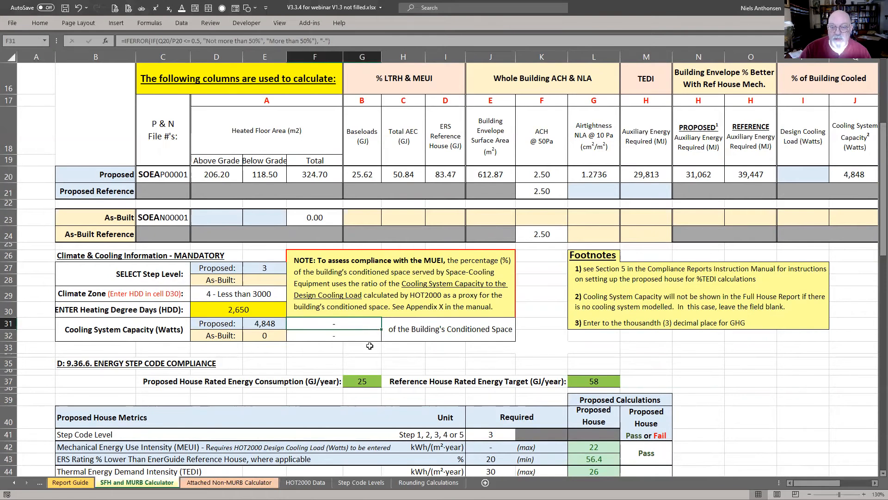
Step: Snip the MEUI row's Required cell in the Proposed House Metrics, and inspect the conditioned-space formula in F31 without changing it
scroll(341, 337, down, 1)
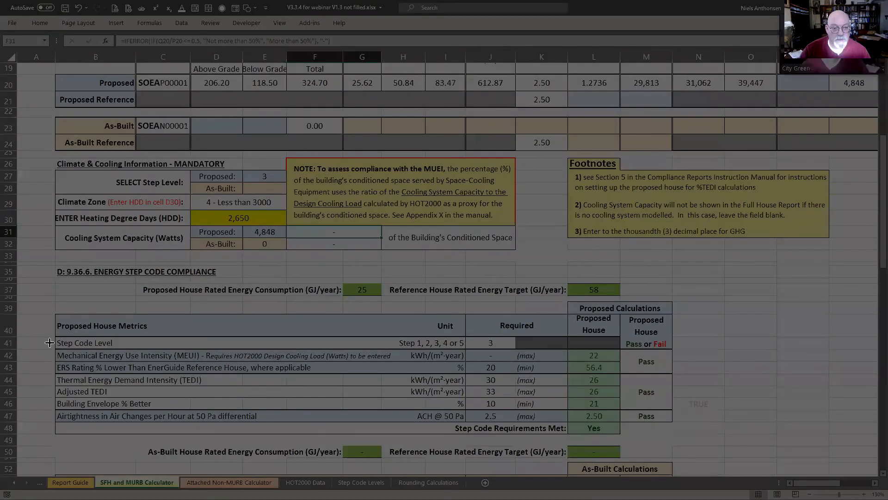
mouse_move(50, 343)
mouse_down()
mouse_move(69, 370)
mouse_move(518, 364)
mouse_up()
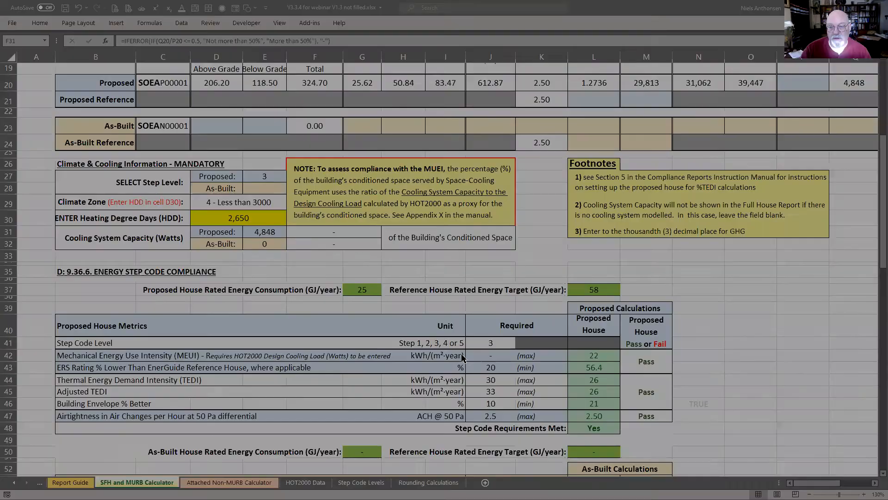
drag(458, 345, 526, 362)
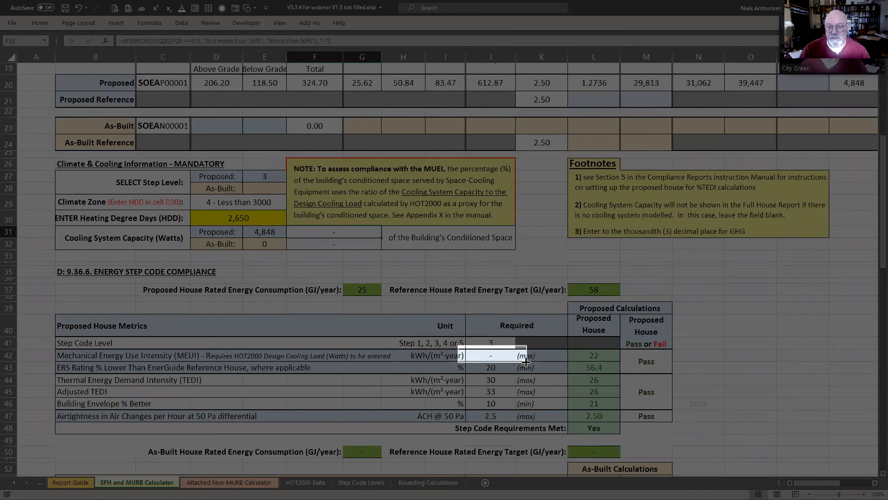
drag(525, 362, 526, 362)
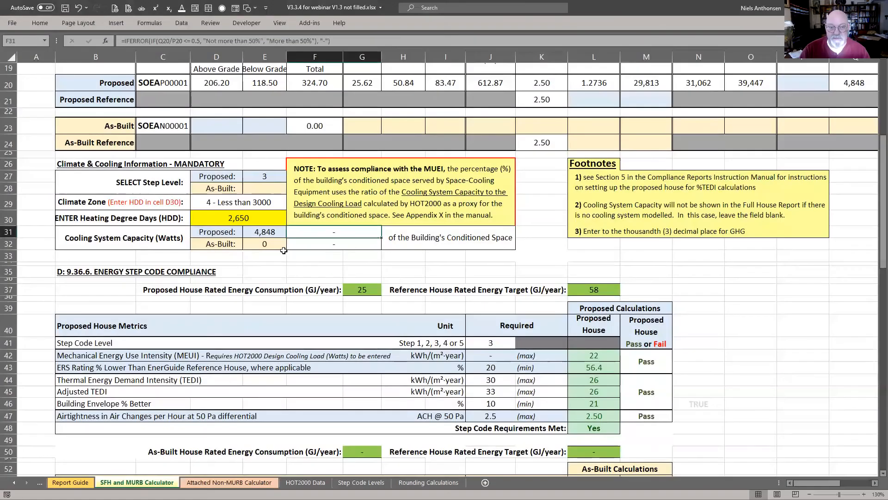
double_click(309, 234)
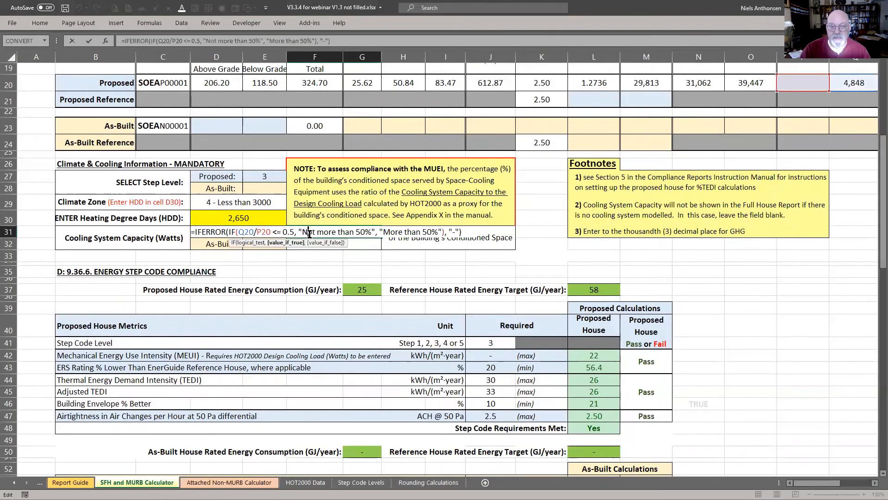
key(Escape)
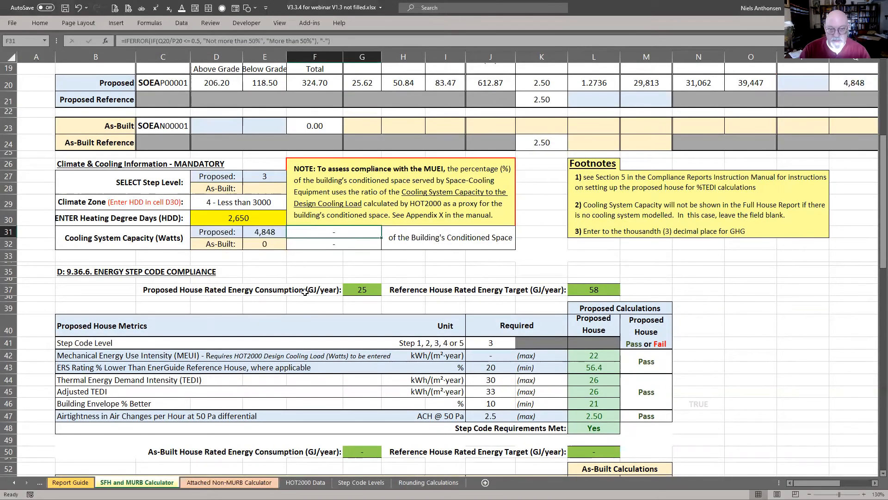
Step: Undo the clearing of the Design Cooling Load in P20 and recheck the conditioned-space result in F31
click(808, 86)
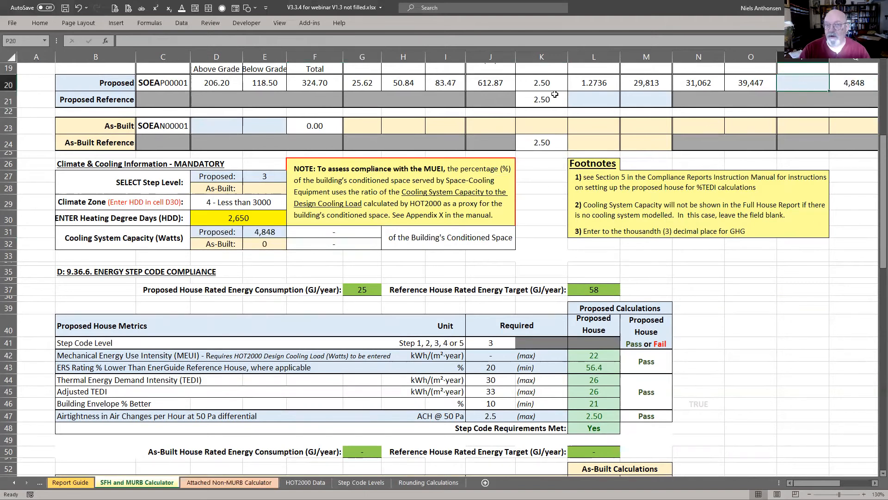
click(78, 8)
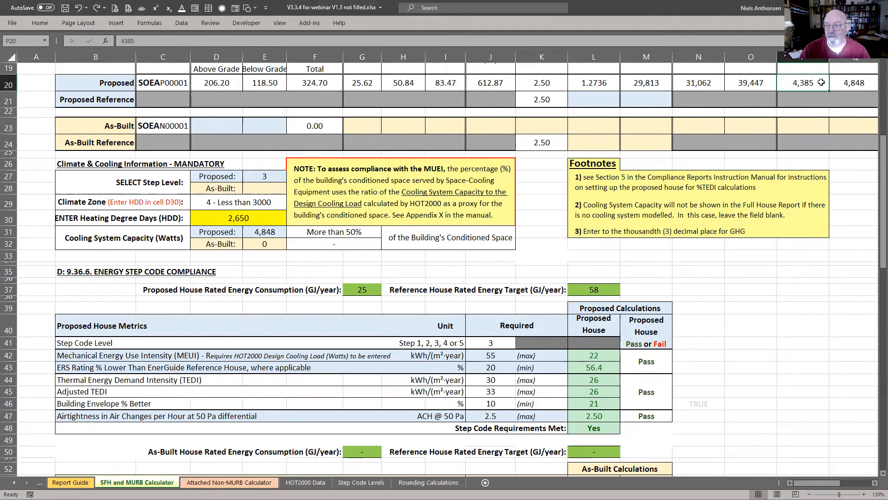
click(343, 234)
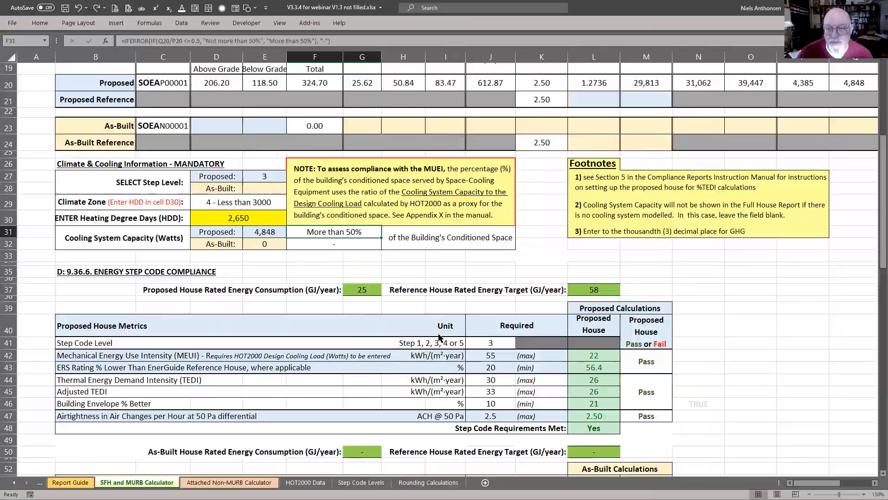
Step: Snip the MEUI row's Required value again with the Design Cooling Load in place
key(super+shift+s)
drag(460, 349, 519, 365)
click(415, 273)
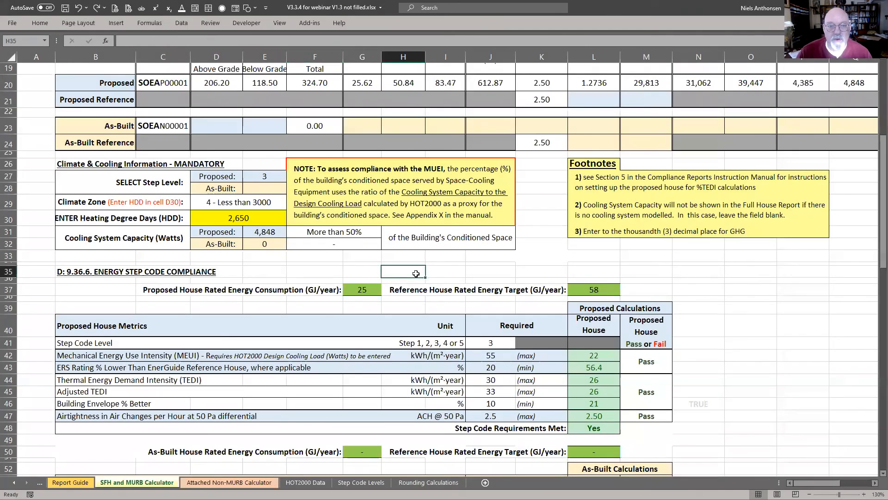
Step: Examine the Proposed House Metrics compliance results and the proposed house's MEUI formula in cell L42
click(720, 324)
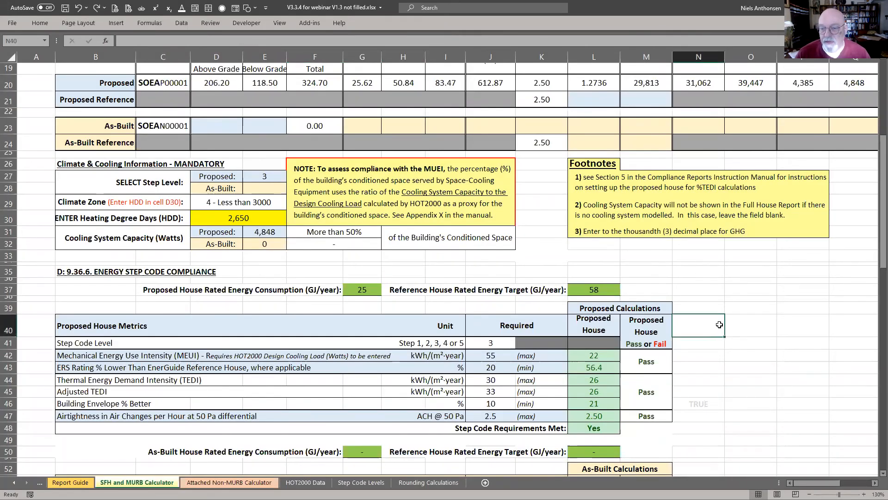
scroll(720, 325, down, 3)
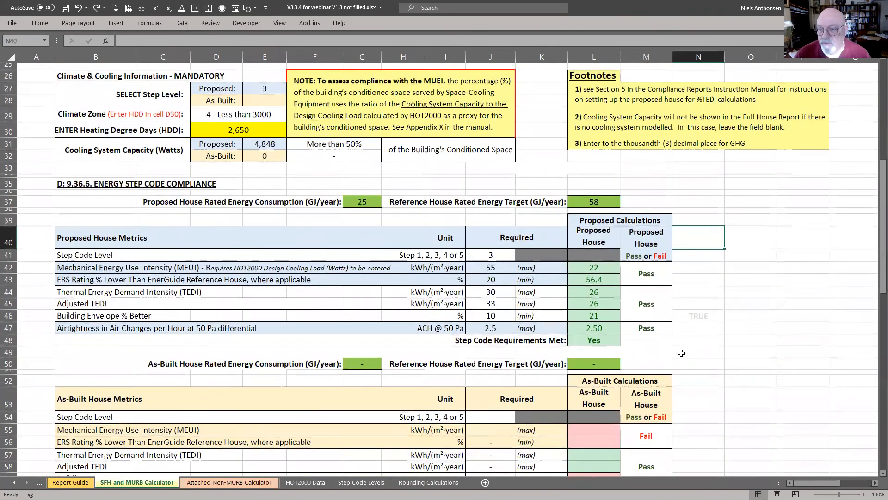
scroll(666, 345, up, 1)
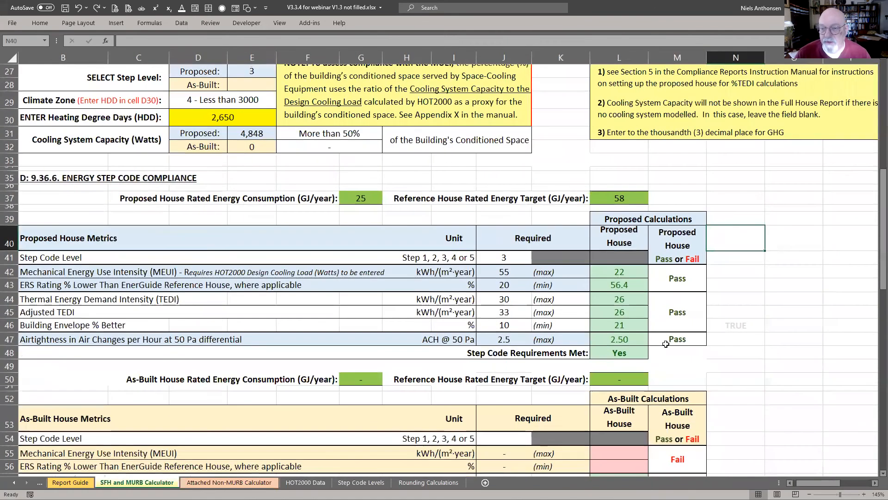
click(607, 273)
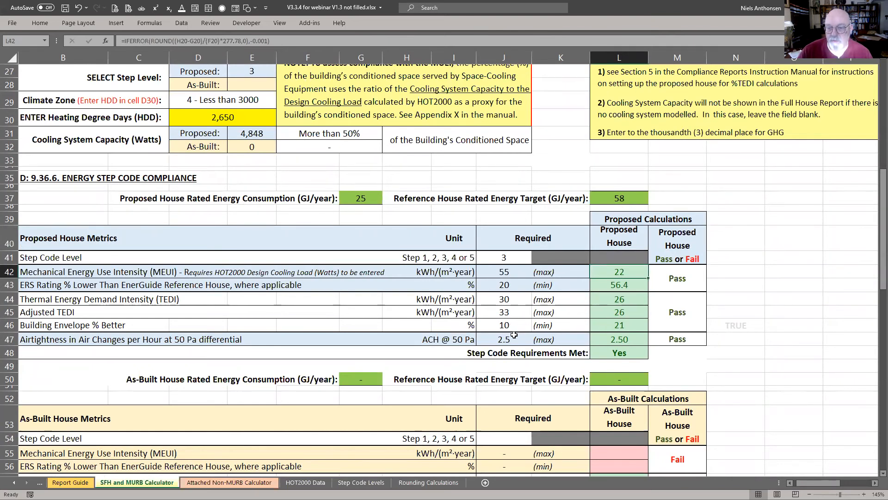
Step: Set the proposed house's step level in E27 to 4
scroll(470, 360, up, 4)
scroll(470, 361, up, 2)
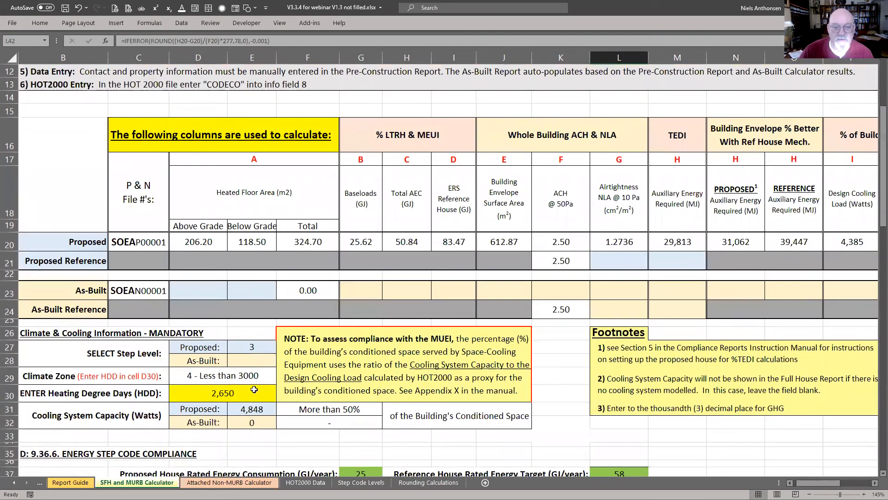
click(266, 347)
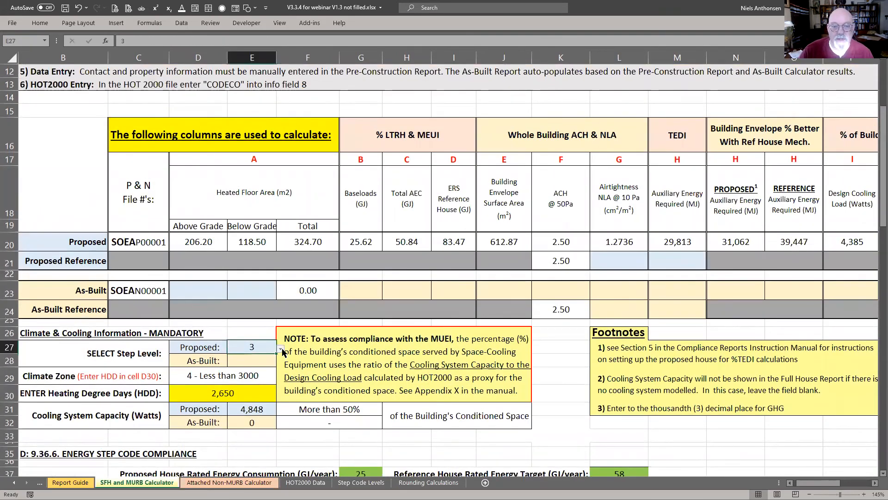
click(280, 350)
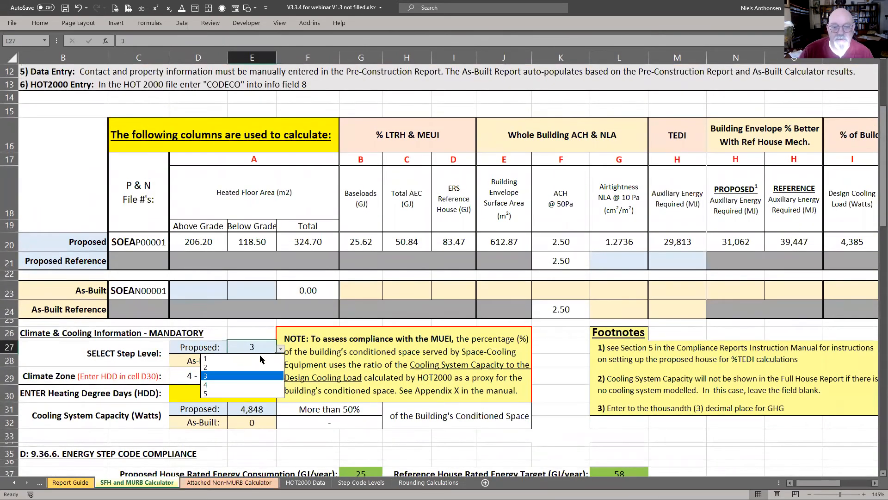
click(239, 385)
Step: Snip the Proposed Calculations results, from the MEUI row through Step Code Requirements Met
scroll(424, 359, down, 2)
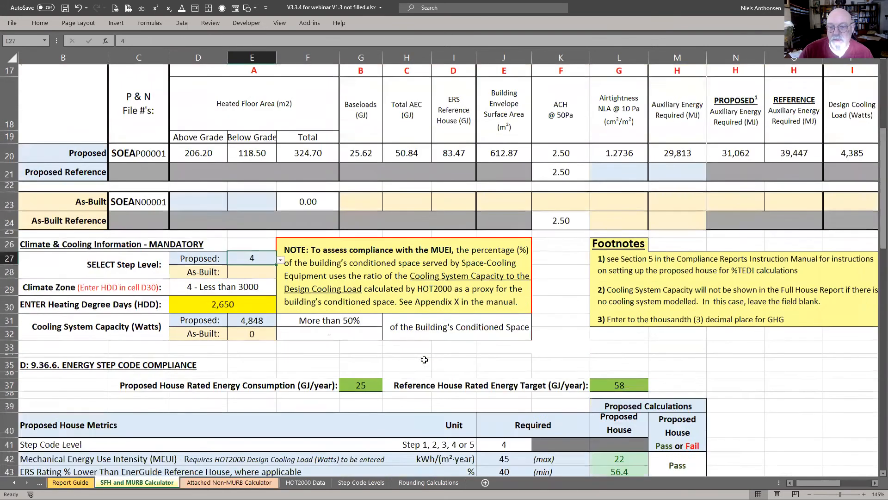
scroll(425, 359, down, 2)
scroll(602, 316, down, 1)
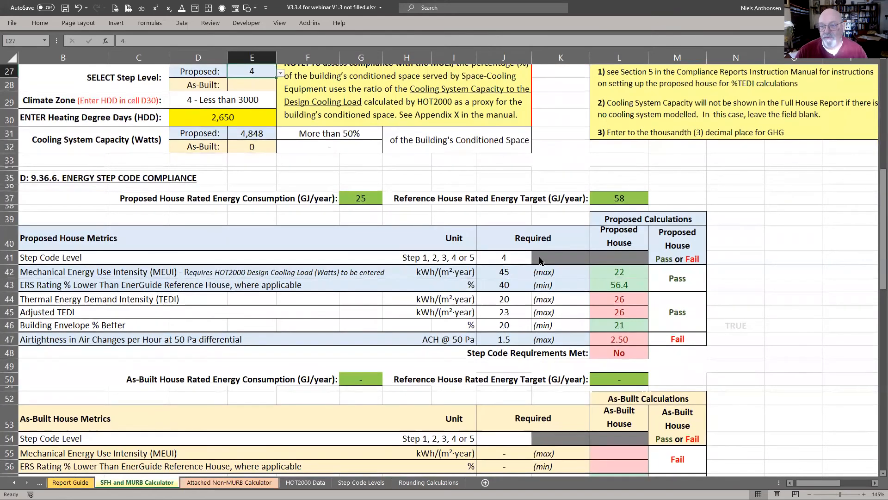
key(super+shift+s)
drag(540, 256, 721, 367)
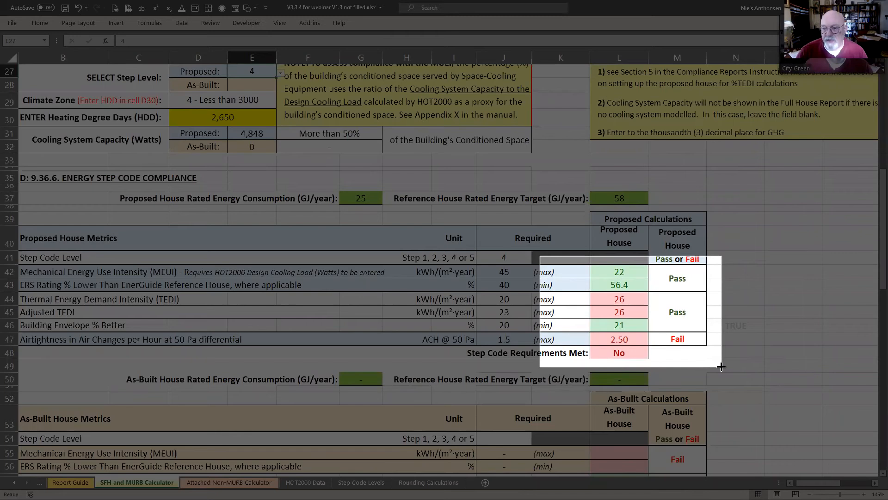
drag(722, 366, 649, 366)
Step: Inspect the Step Code Requirements Met formula in L48 and snip that result
click(611, 351)
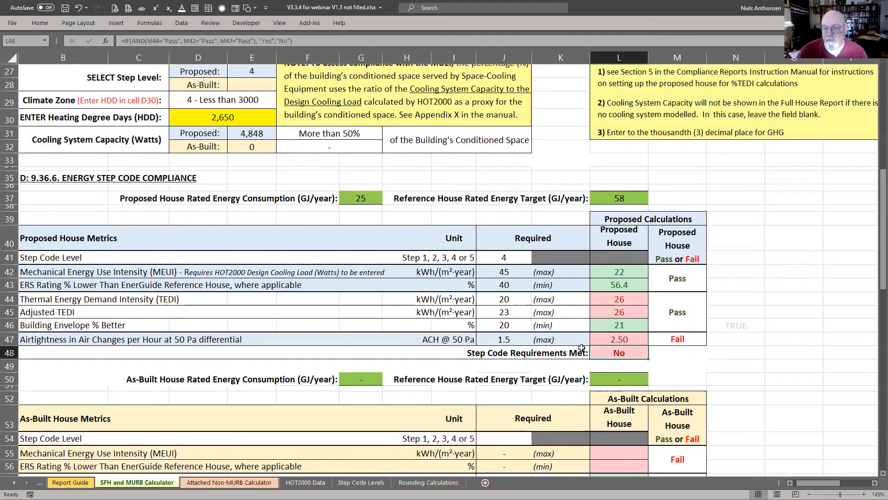
key(super+shift+s)
drag(572, 341, 652, 366)
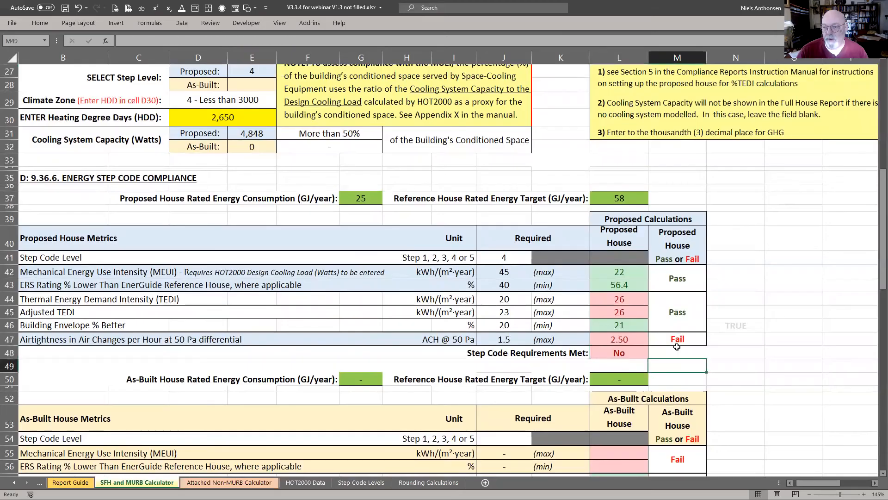
Step: Inspect the airtightness verdict in M47 and the proposed house's MEUI, ERS Rating and Building Envelope results in column L
click(677, 340)
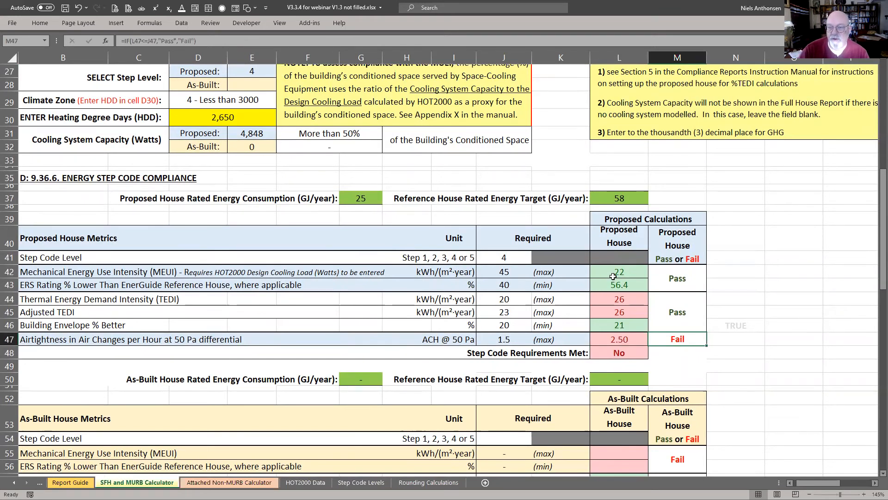
drag(615, 271, 617, 286)
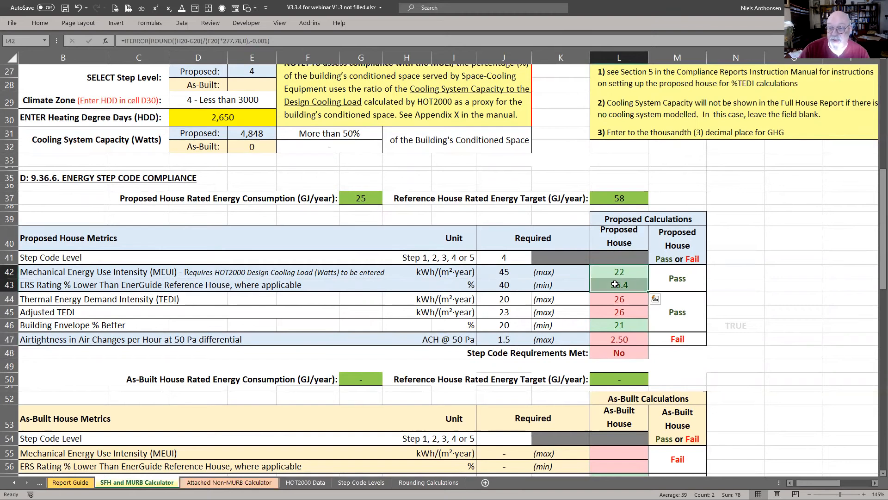
click(616, 327)
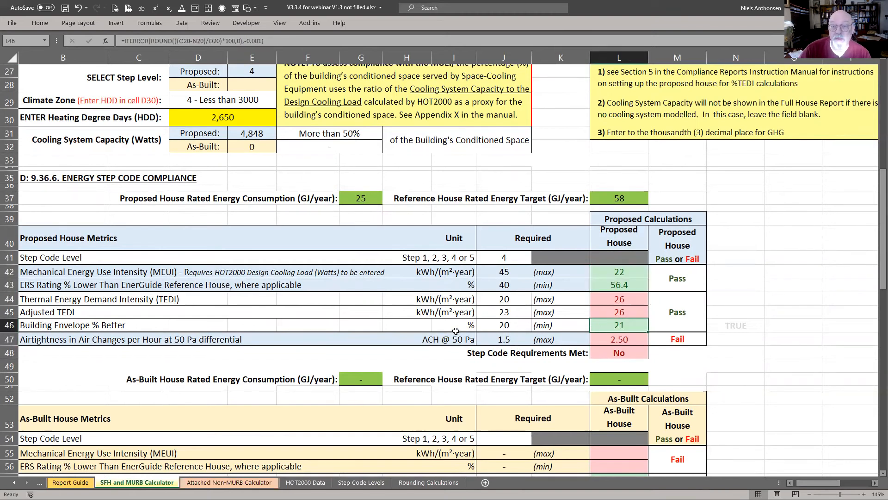
Step: Set the proposed house's ACH @ 50Pa in K20 to 1.5
scroll(565, 356, up, 9)
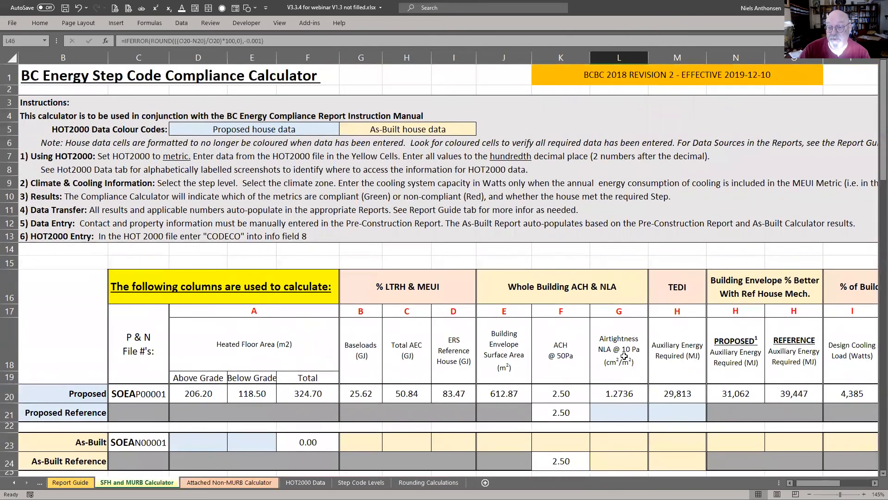
click(572, 391)
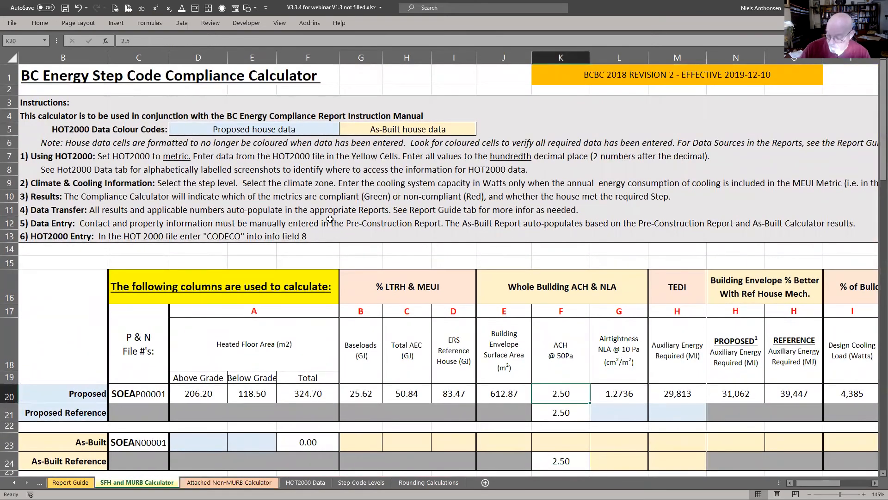
text(1.5)
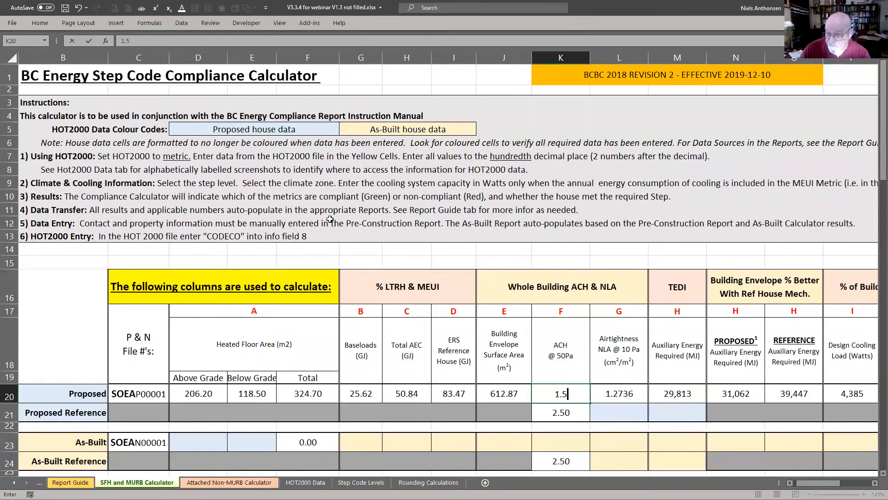
key(Return)
Step: Recheck the proposed house's airtightness result in L47 and Step Code Requirements Met in L48
scroll(341, 250, down, 8)
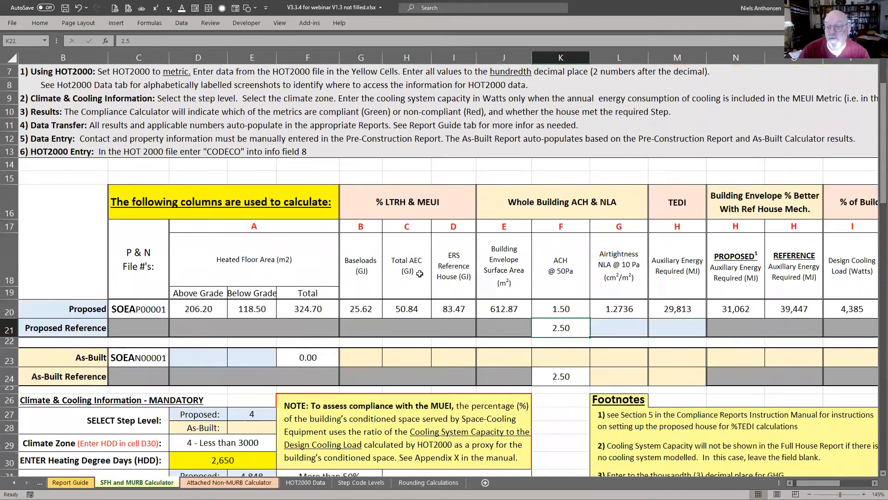
scroll(481, 288, down, 3)
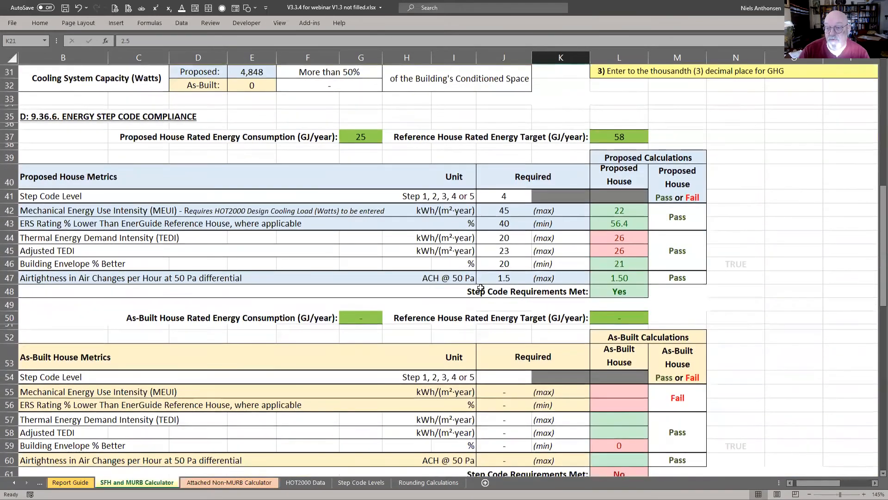
click(613, 227)
click(612, 233)
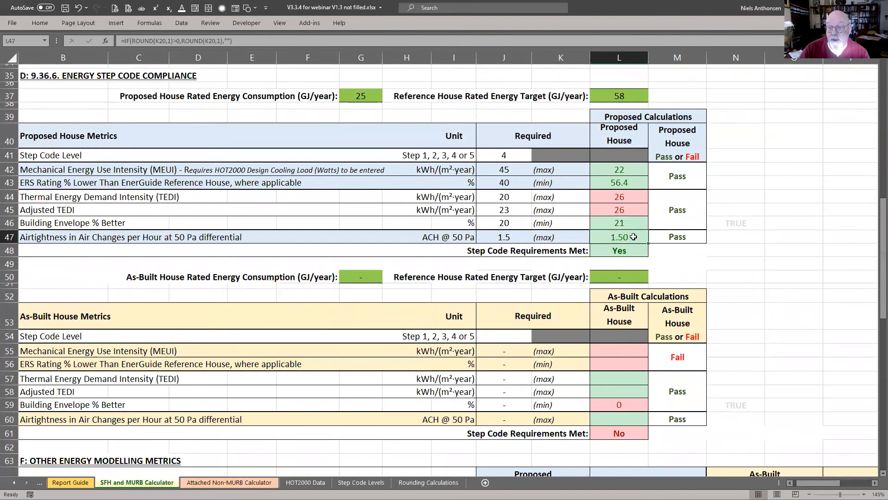
click(617, 250)
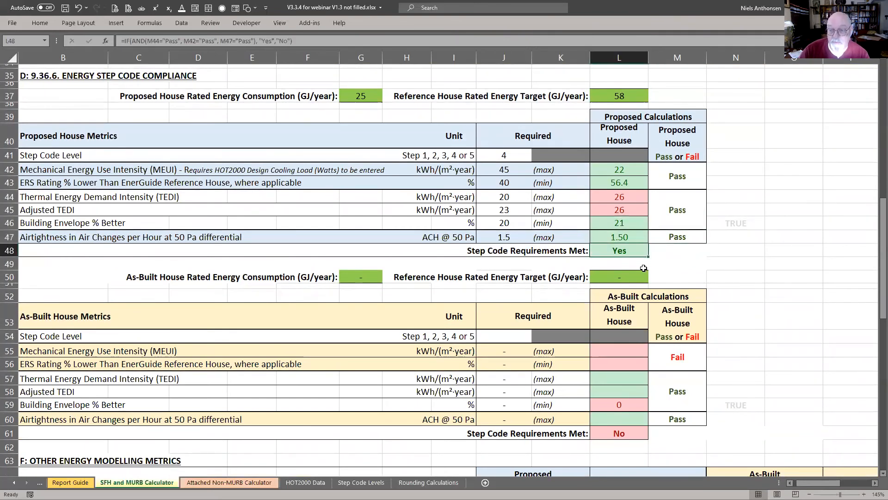
Step: Set the proposed house's step level in E27 to 5
scroll(322, 269, up, 8)
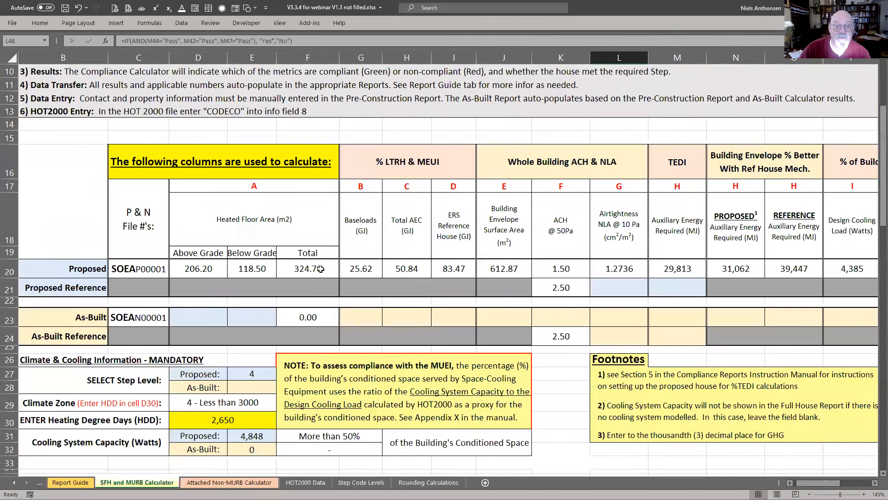
click(254, 374)
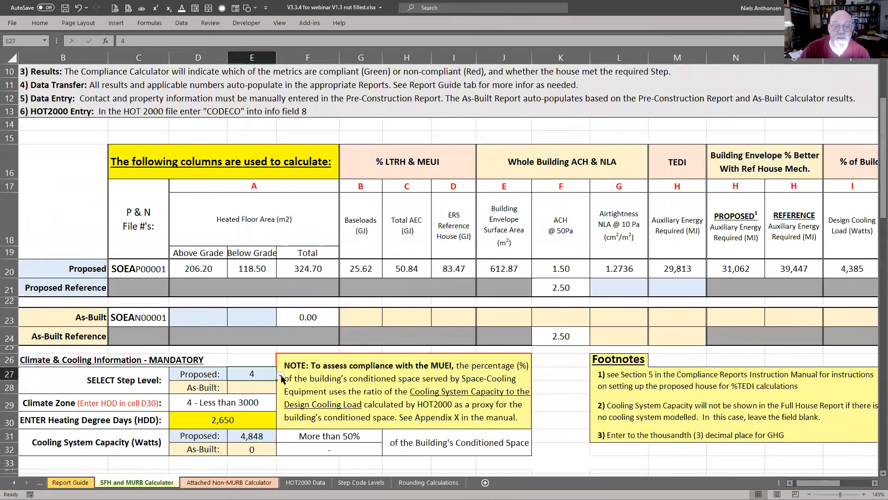
click(280, 377)
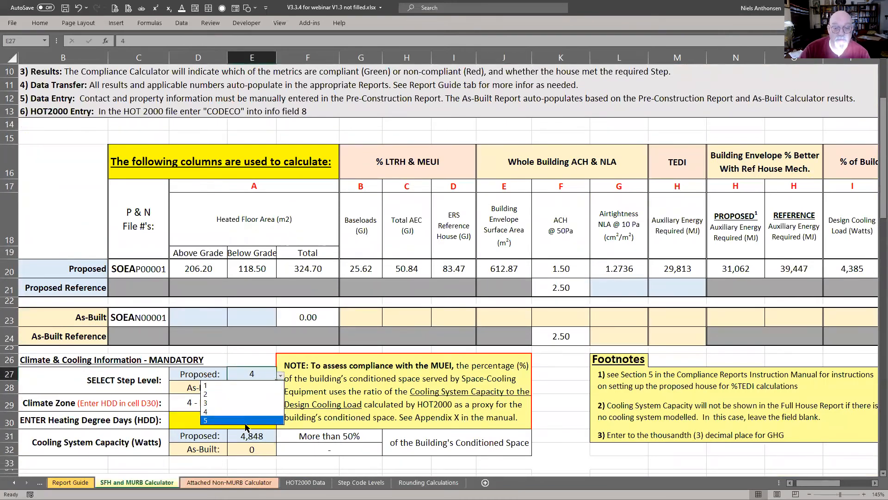
key(Escape)
click(280, 377)
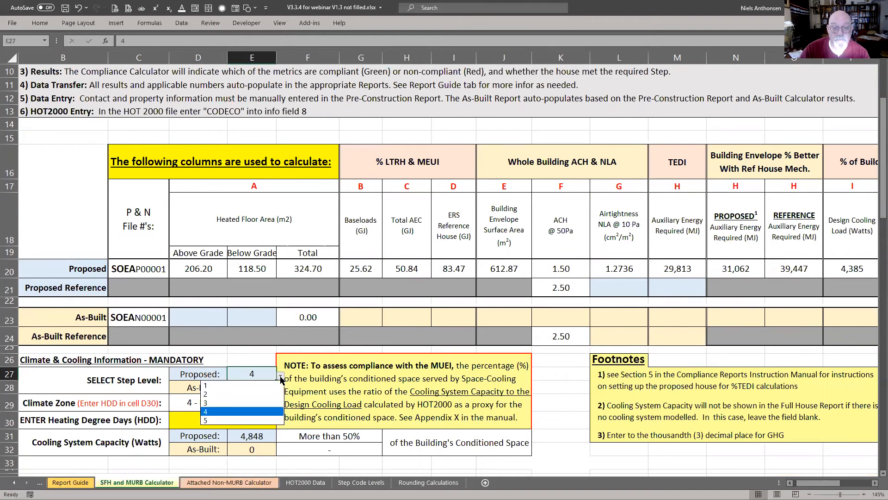
click(244, 421)
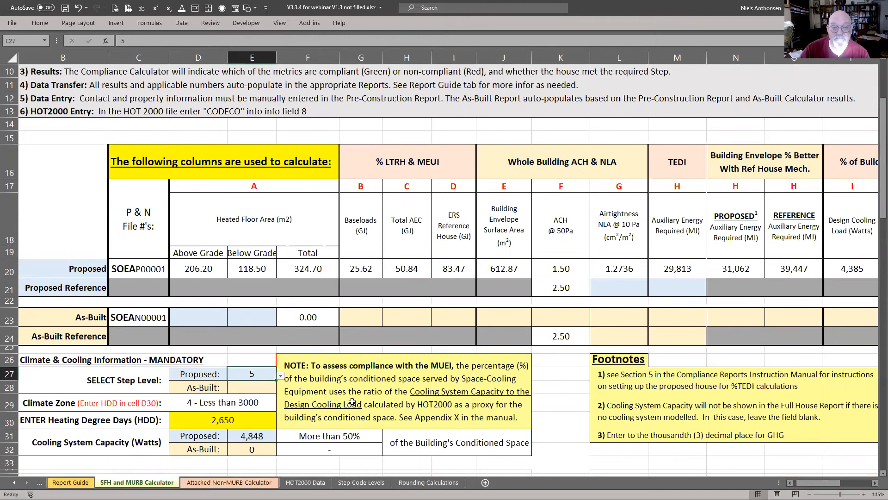
Step: Check the proposed house's airtightness result in L47 and snip its TEDI, Adjusted TEDI and Building Envelope results
scroll(352, 401, down, 8)
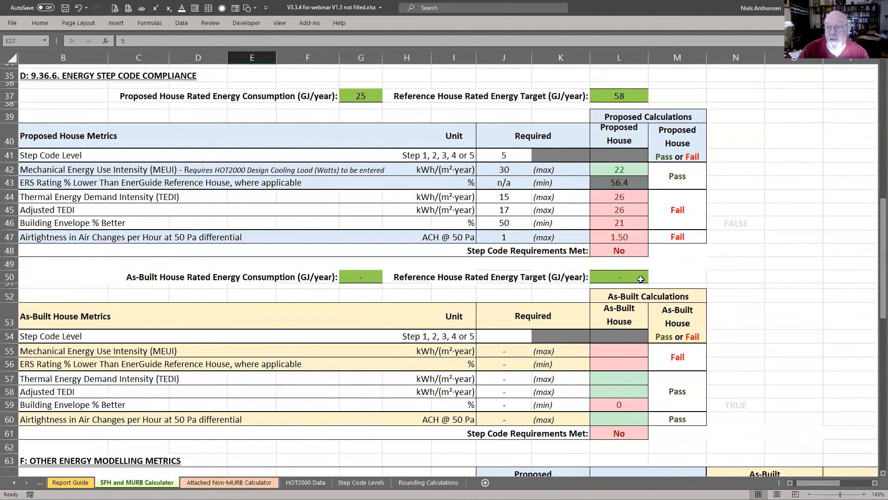
click(622, 238)
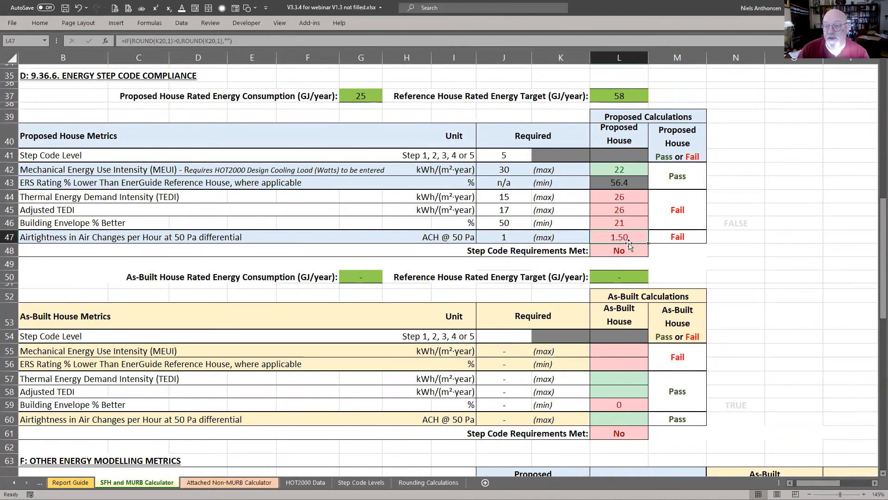
key(super+shift+s)
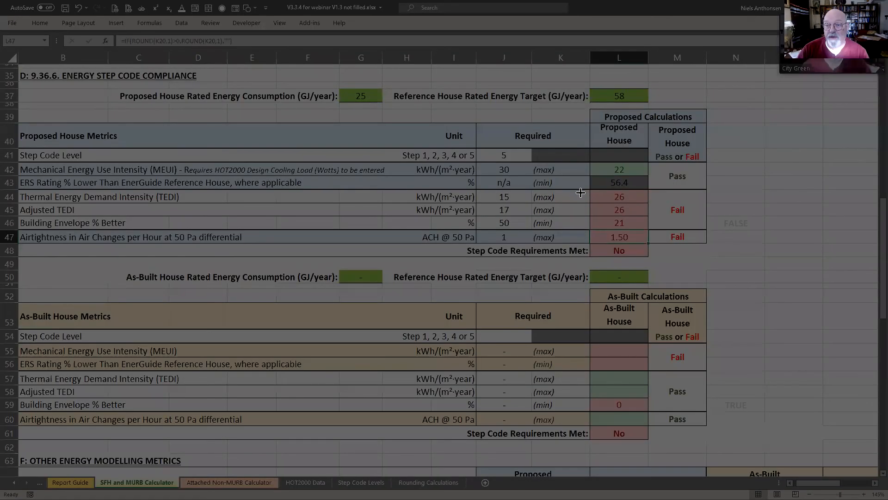
drag(581, 188, 654, 230)
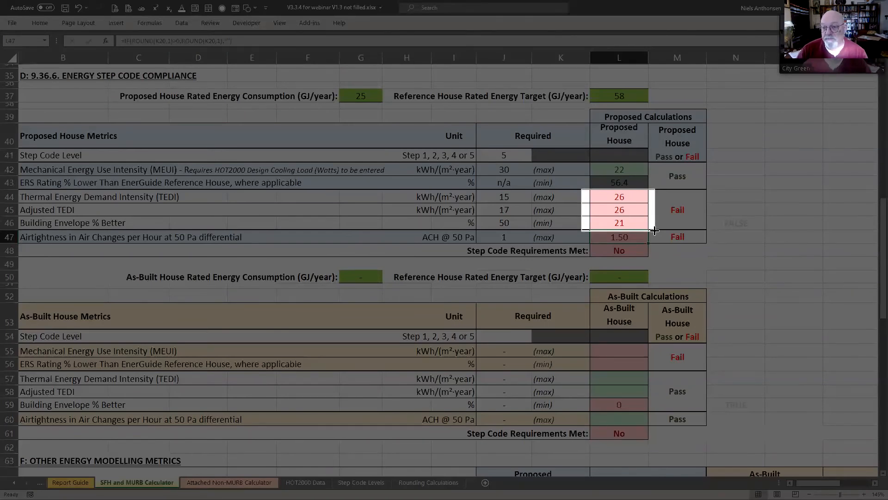
drag(654, 230, 654, 230)
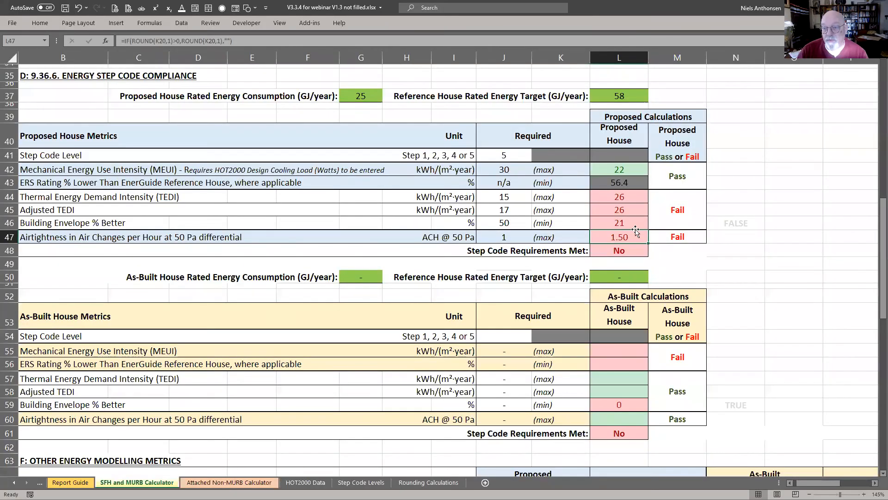
Step: Compare the Required values for TEDI, Adjusted TEDI and Building Envelope % Better in J44:J46 with the proposed house's TEDI results
click(504, 224)
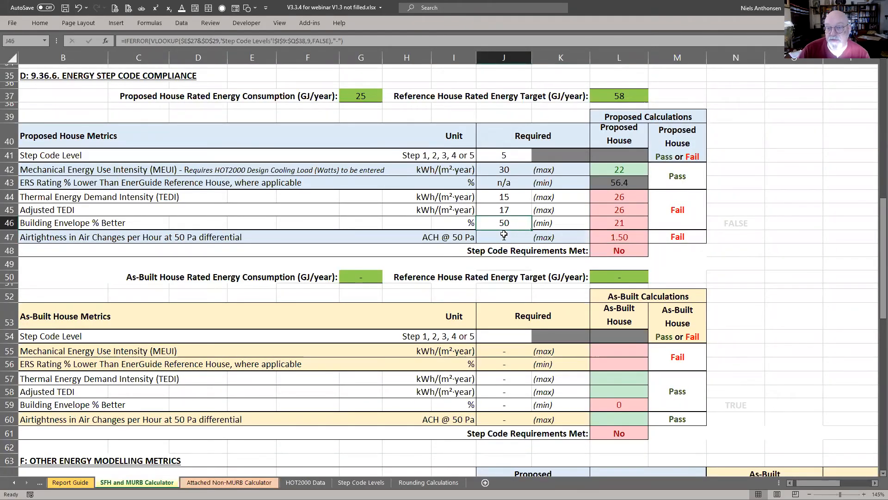
click(505, 210)
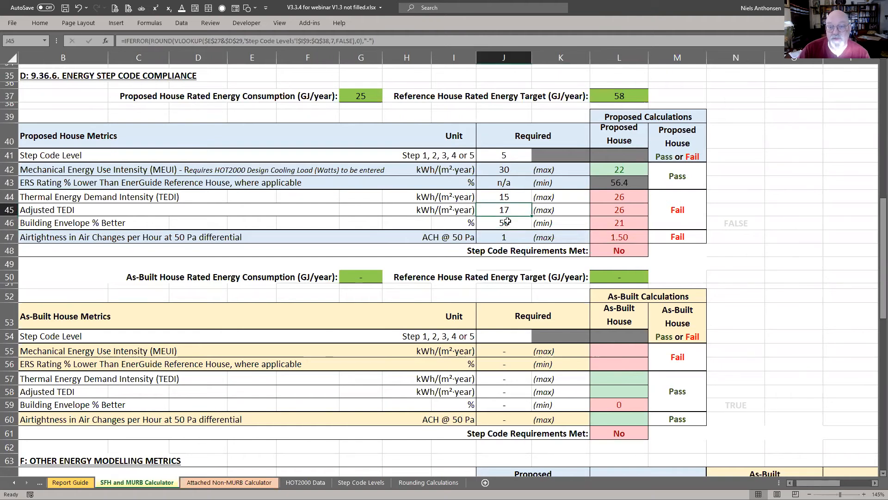
click(504, 195)
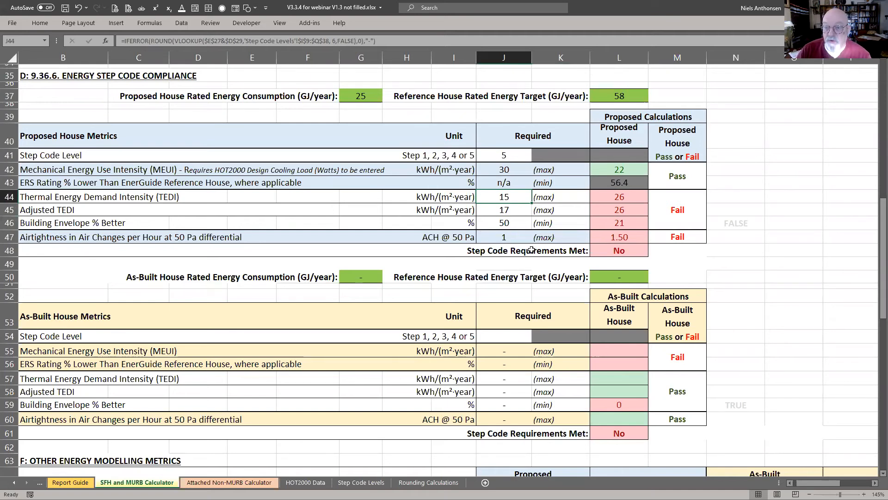
drag(604, 198, 608, 209)
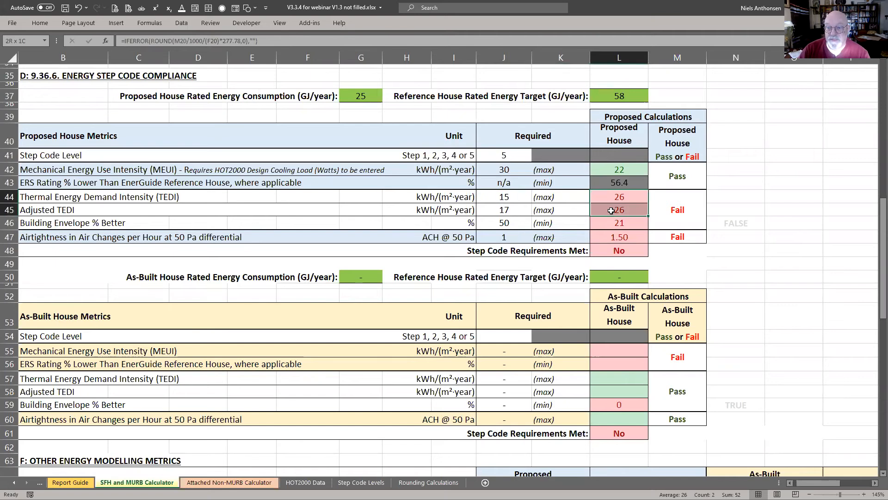
click(507, 226)
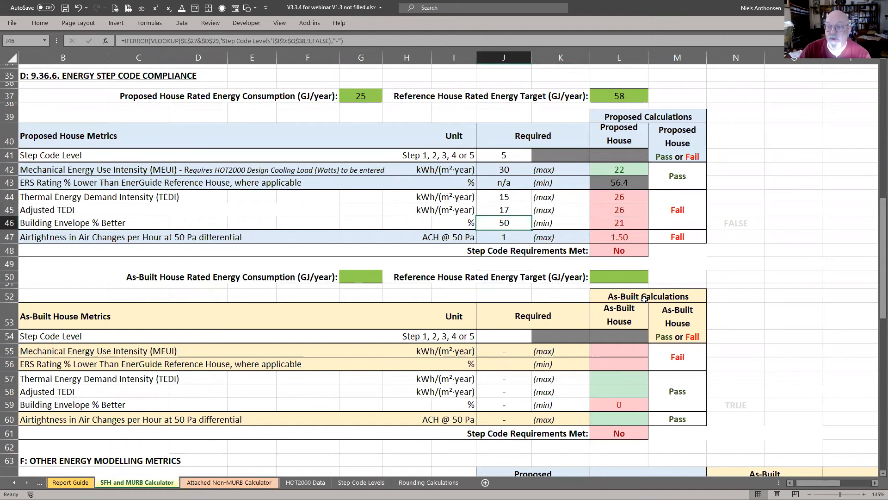
Step: Set the proposed house's ACH @ 50Pa in K20 to 1.0
scroll(642, 295, up, 6)
scroll(643, 295, up, 1)
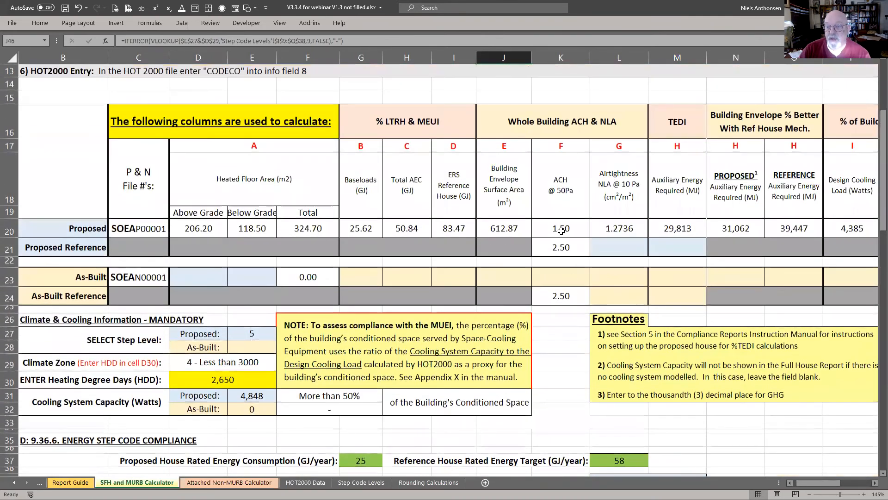
click(561, 230)
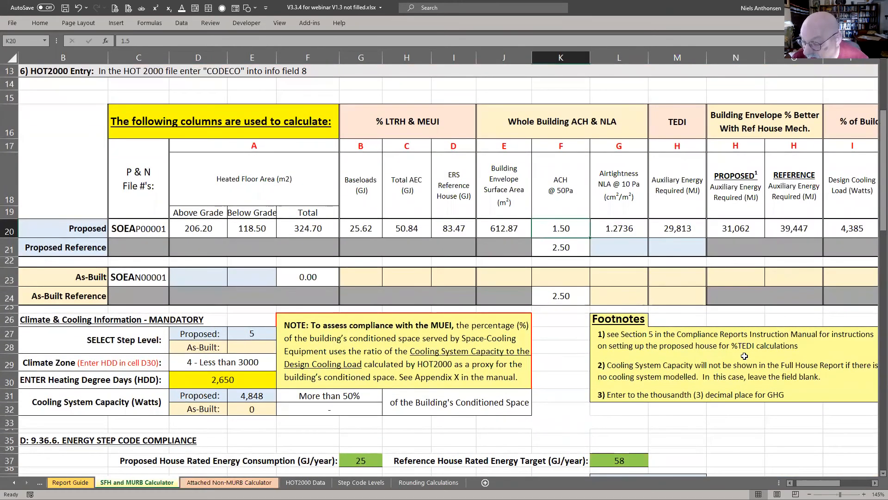
text(1.)
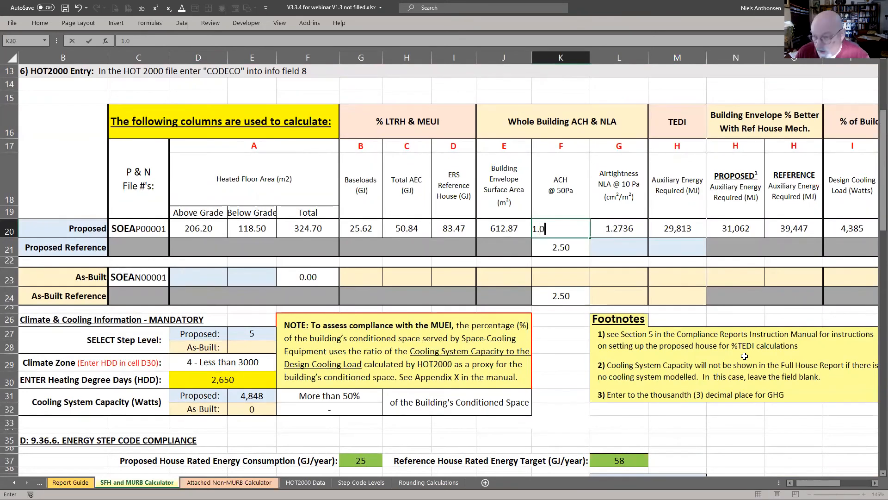
text(0)
key(Return)
Step: Check the proposed house's airtightness result in L47 and its TEDI result in L44
scroll(528, 244, down, 5)
scroll(527, 244, down, 2)
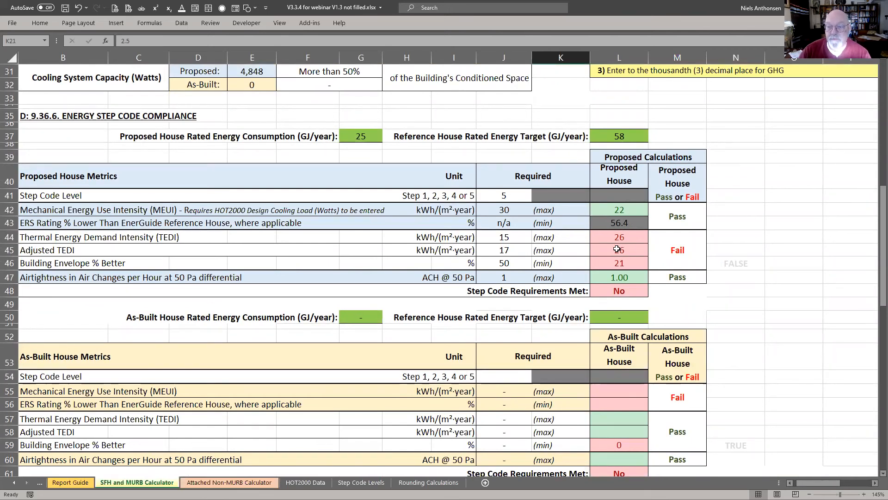
click(624, 279)
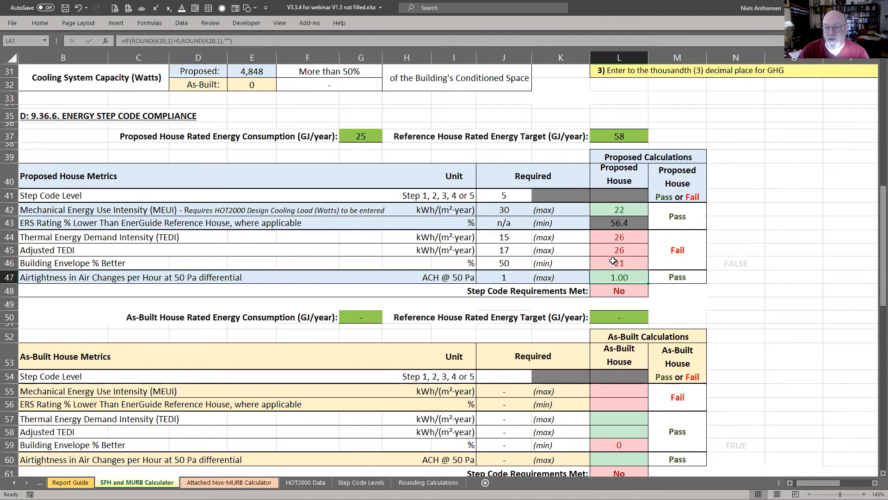
mouse_move(614, 236)
mouse_down()
mouse_move(613, 266)
mouse_move(611, 236)
mouse_up()
click(611, 236)
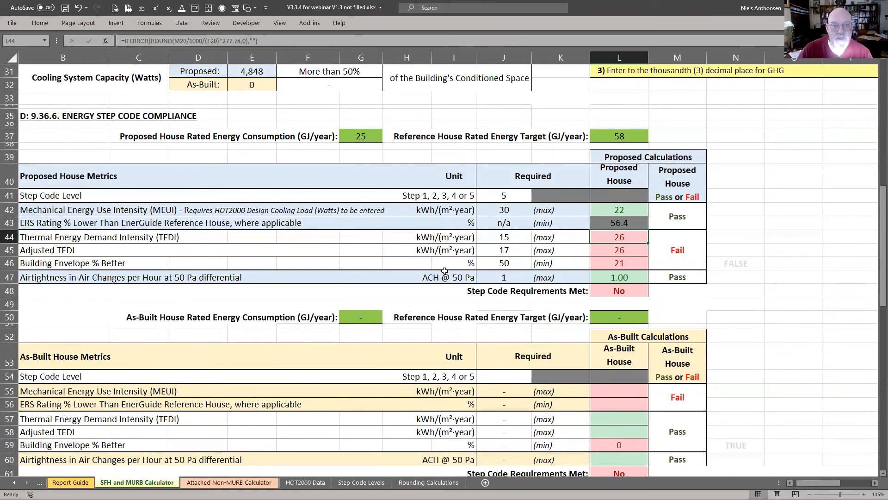
Step: Go to the Proposed file number in C20 and take a screen snip around the Proposed input row
scroll(444, 271, up, 5)
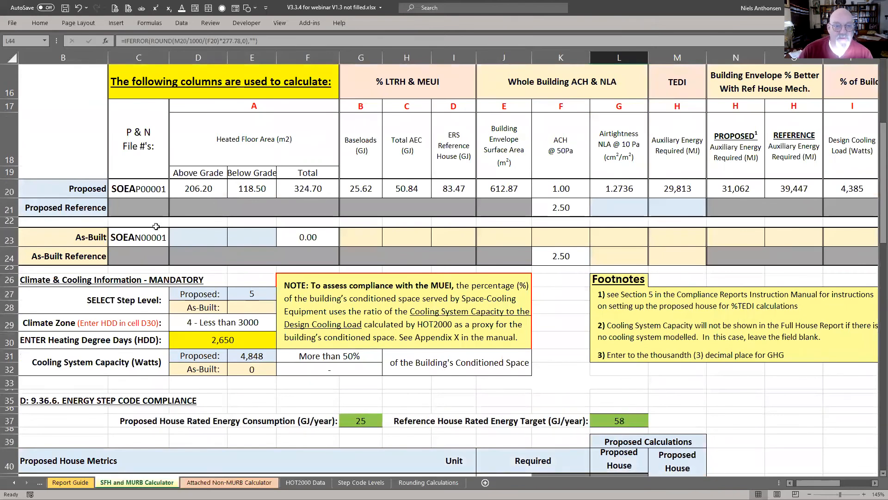
click(196, 181)
click(146, 189)
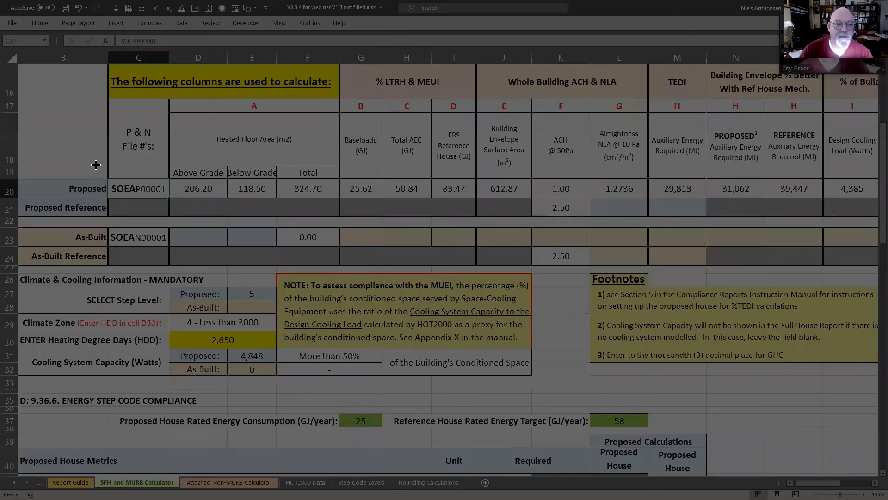
drag(170, 206, 181, 207)
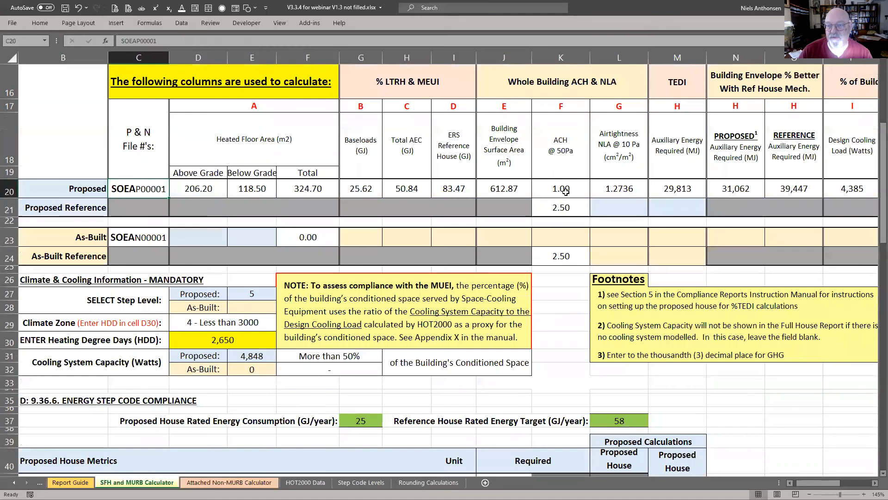
Step: Set the proposed house's ACH @ 50Pa in K20 to 2.5
click(565, 195)
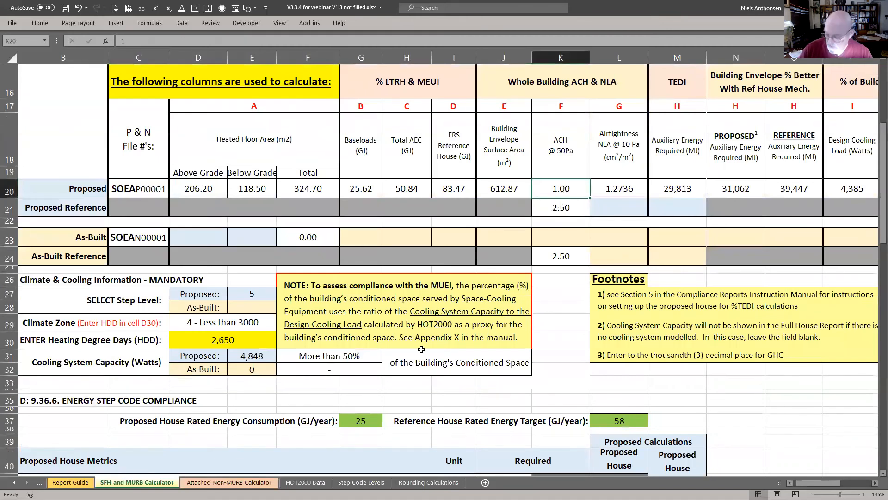
text(2.5)
key(Return)
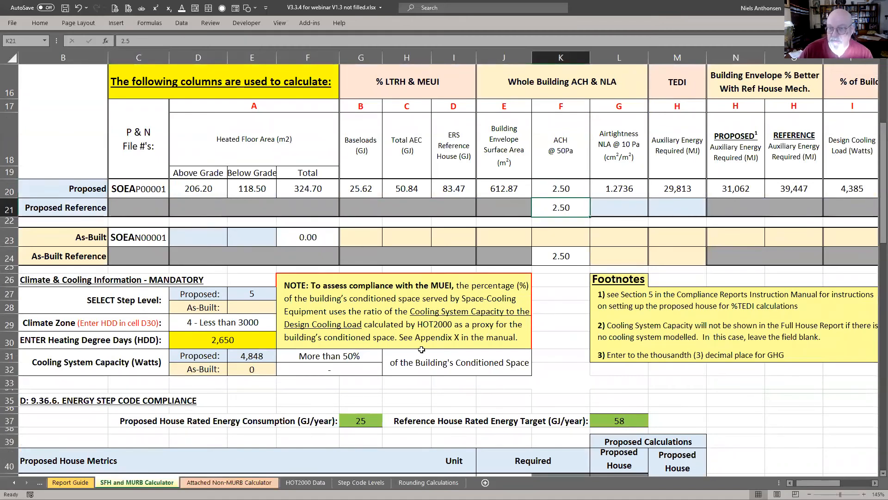
Step: Set the proposed house's step level to 3 in the climate and cooling information
click(266, 294)
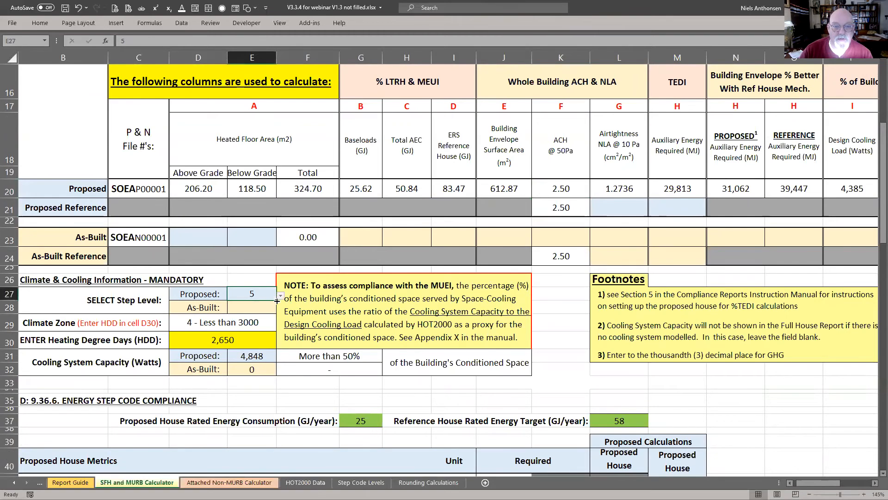
click(281, 296)
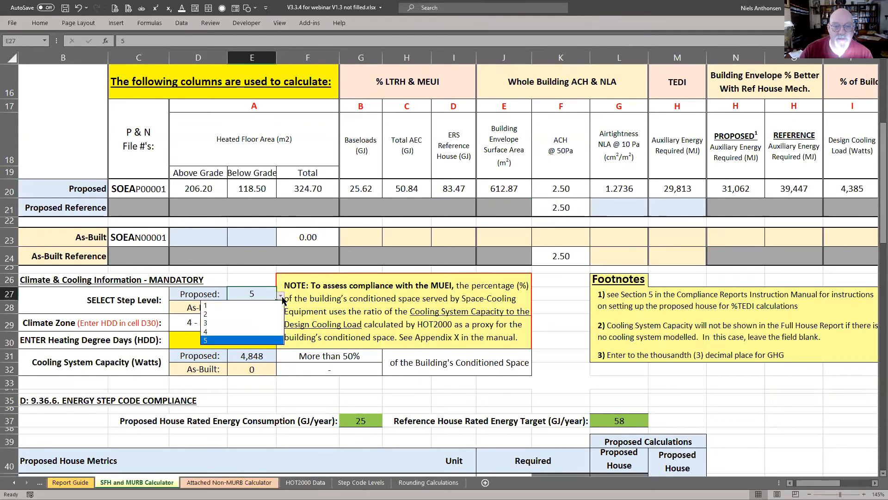
click(257, 322)
click(239, 320)
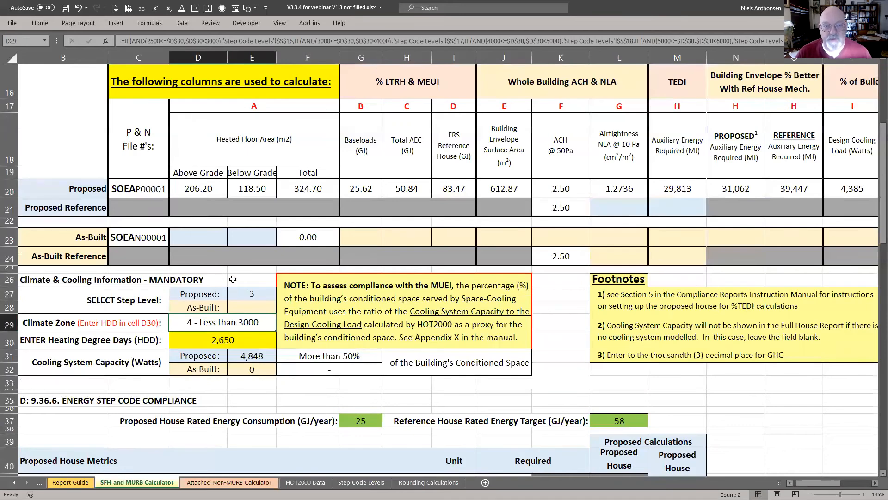
click(233, 279)
scroll(229, 274, down, 3)
scroll(229, 274, down, 1)
Step: Copy the proposed house's building envelope surface area from cell J20 of the SFH and MURB Calculator sheet
click(229, 482)
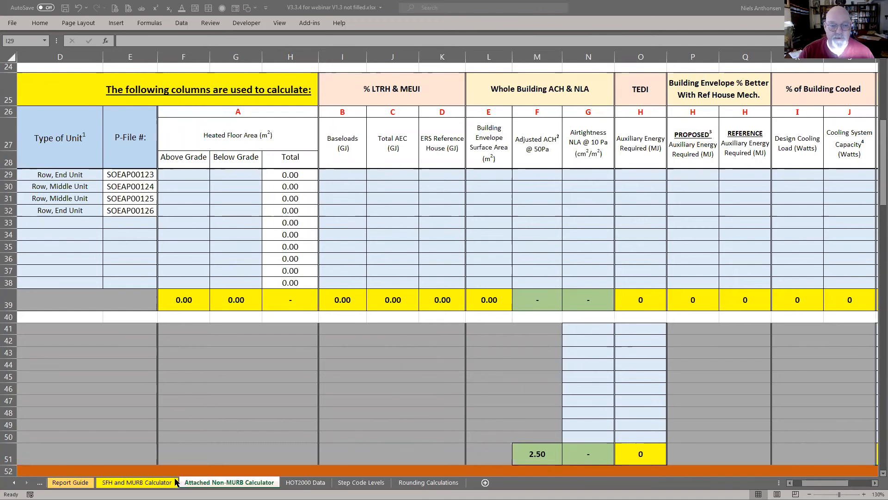
click(137, 482)
click(137, 482)
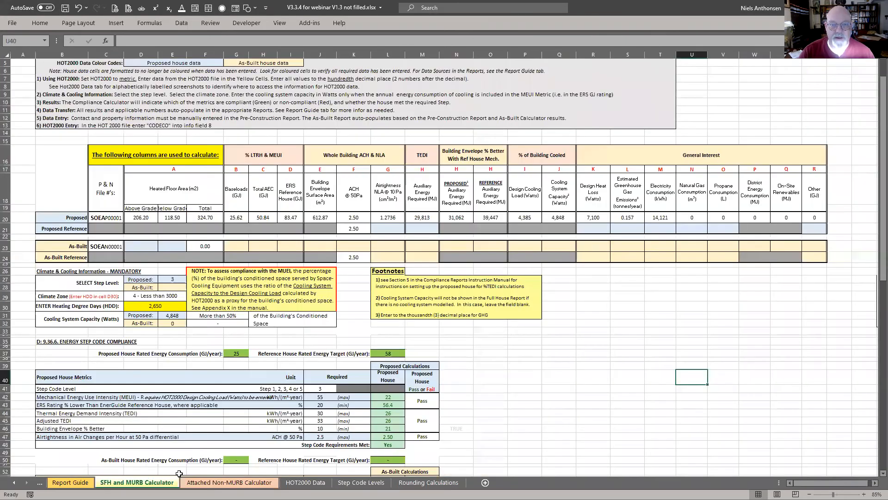
click(324, 217)
drag(333, 216, 304, 219)
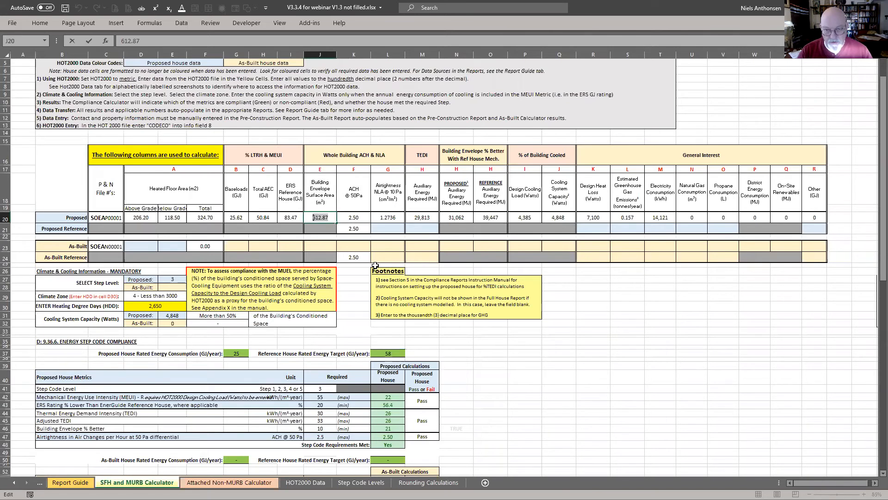
click(359, 288)
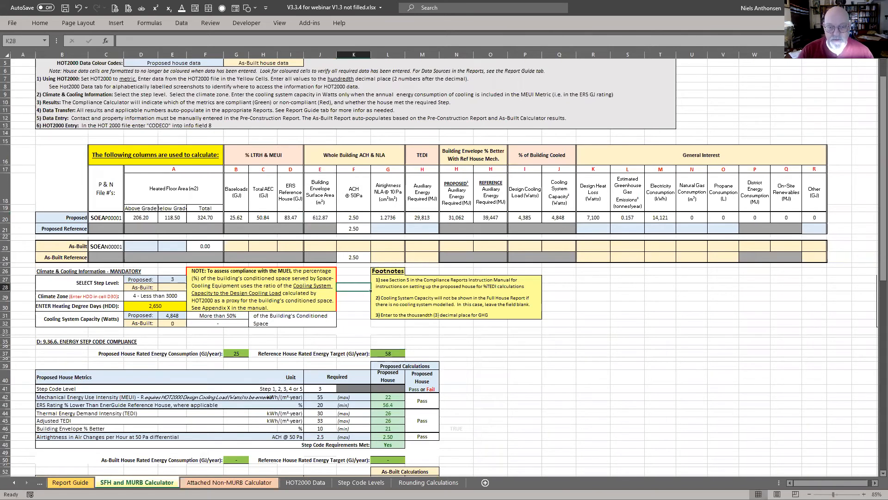
Step: On the Attached Non-MURB Calculator sheet, enter envelope surface area 612.87 and adjusted ACH 2.4 for the end unit in row 29
click(306, 481)
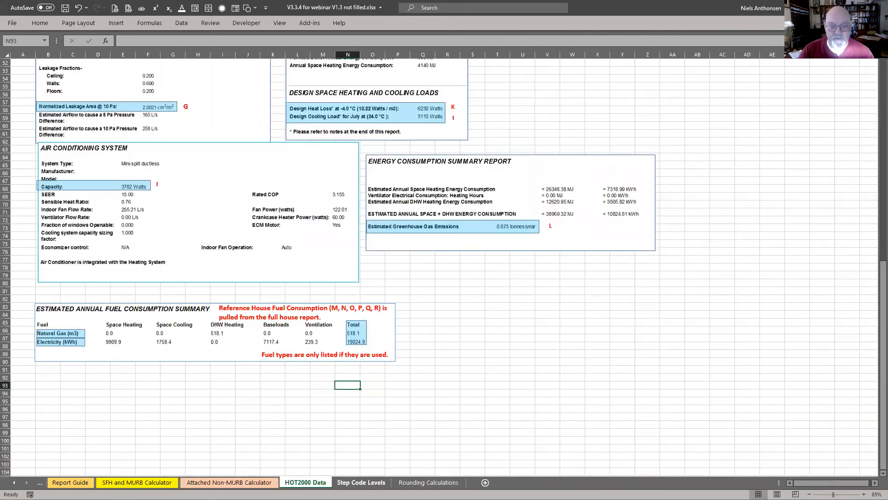
click(229, 482)
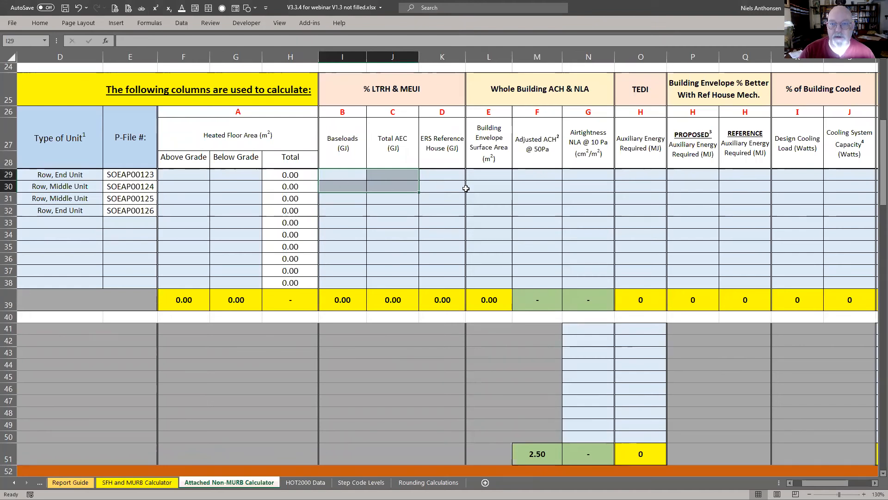
click(373, 198)
double_click(497, 173)
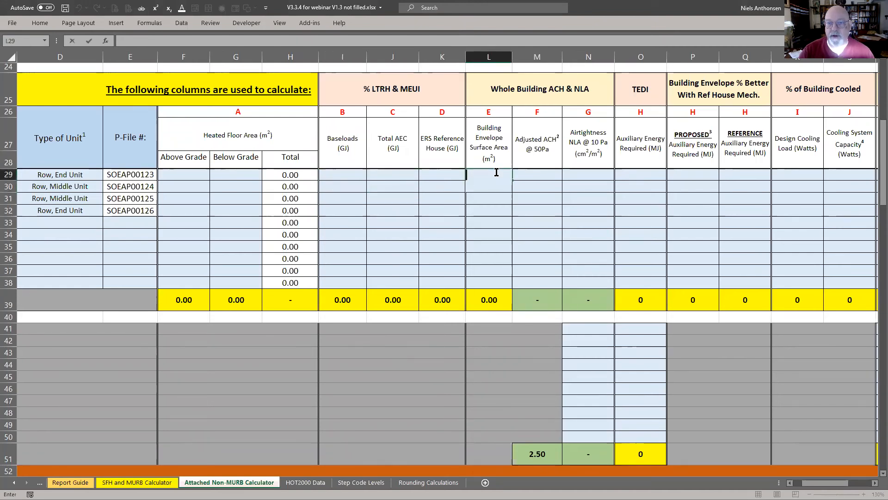
text(612.87)
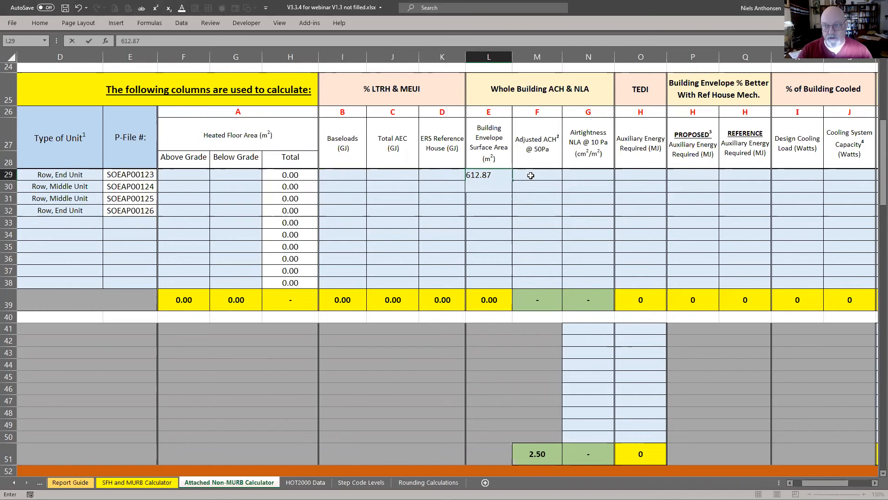
click(532, 176)
text(2.)
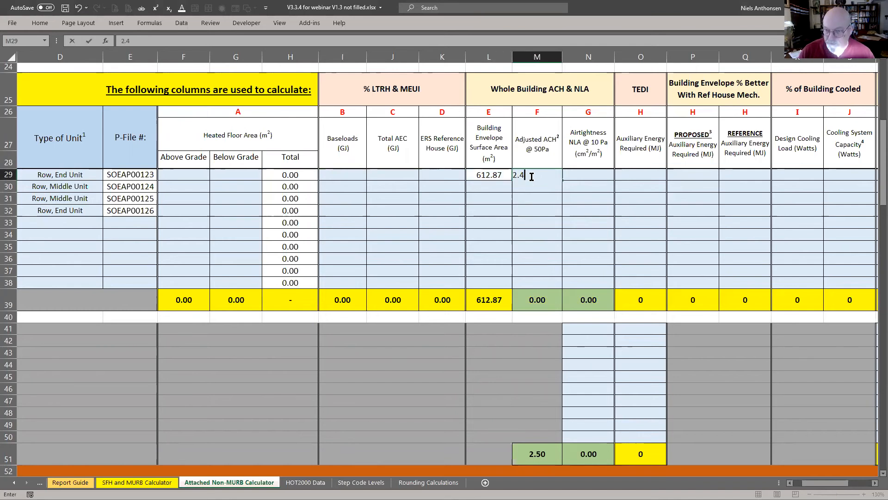
text(4)
key(Return)
Step: Enter an envelope surface area of 550 and an adjusted ACH of 2.3 for the middle unit in row 30
click(489, 182)
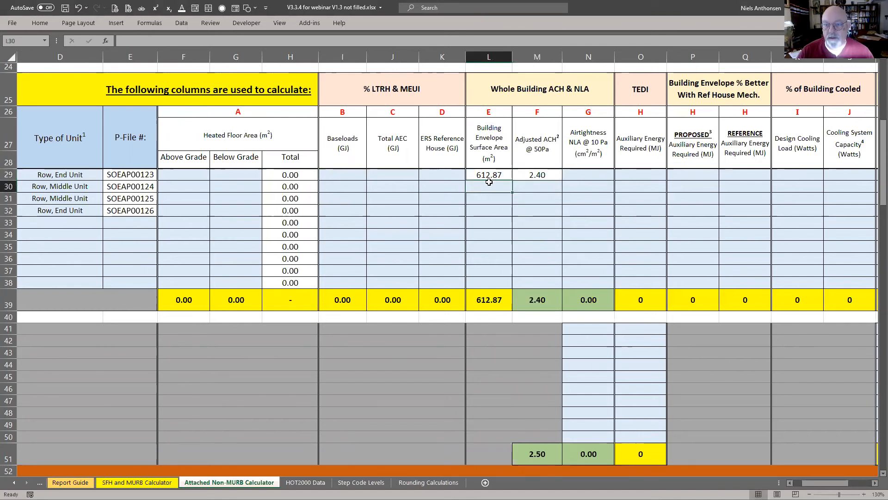
text(550)
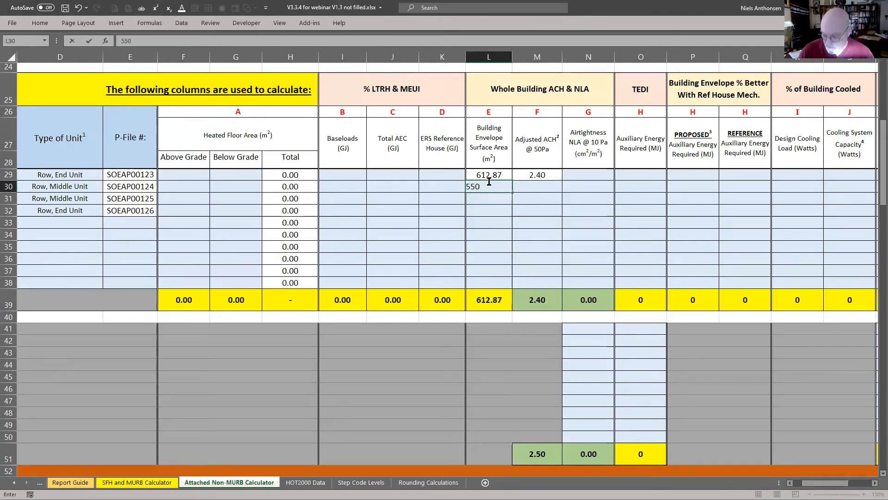
key(Tab)
text(2.3)
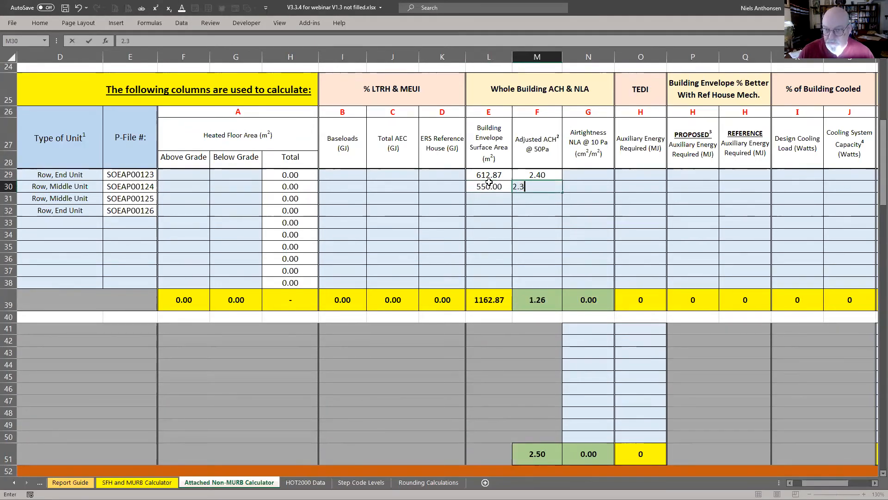
key(Return)
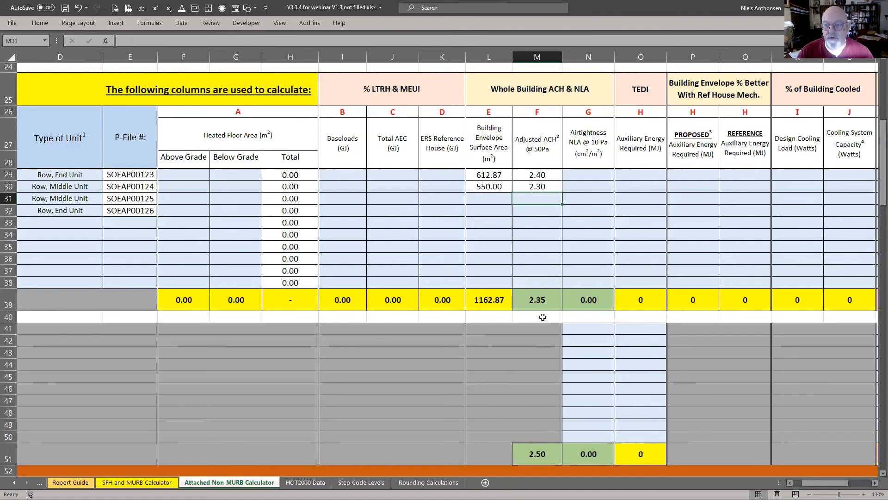
Step: Examine the whole-building adjusted ACH formula in M39 and the total envelope surface area in L39
click(544, 294)
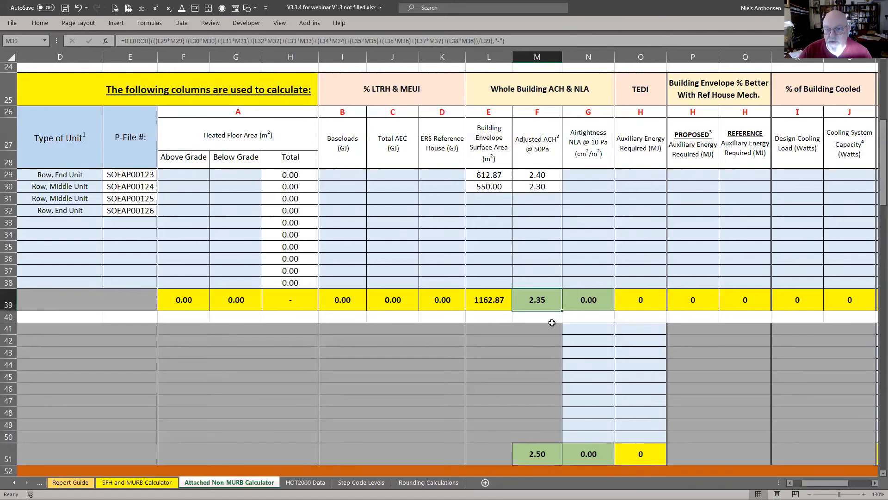
double_click(538, 304)
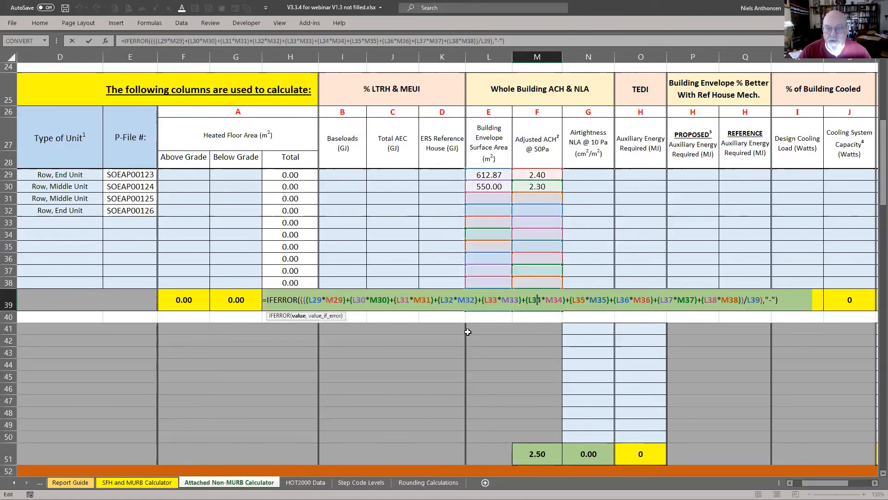
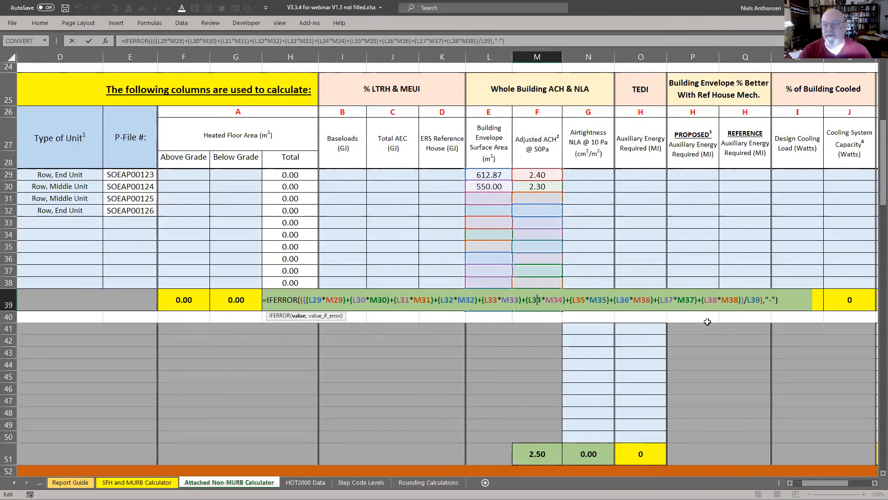
key(Return)
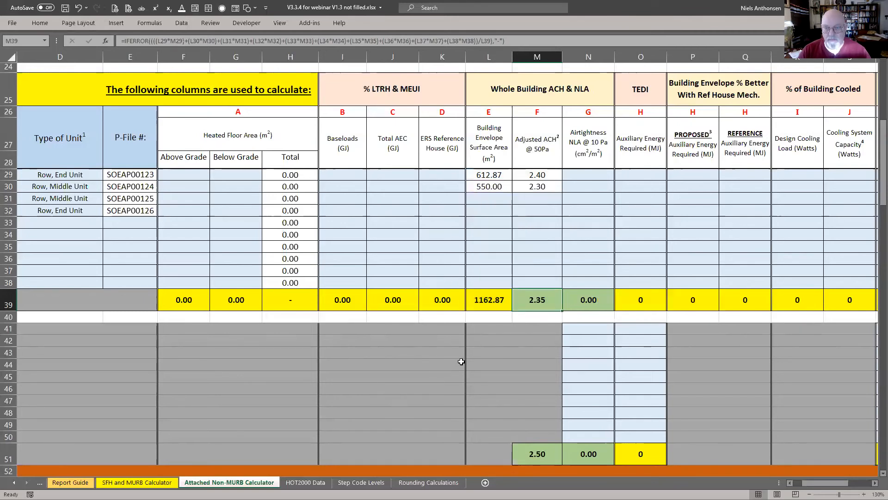
click(489, 301)
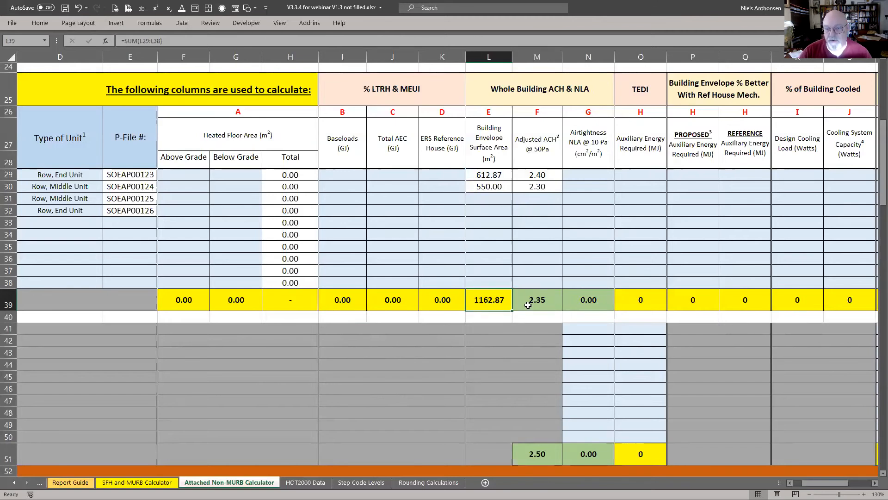
click(544, 303)
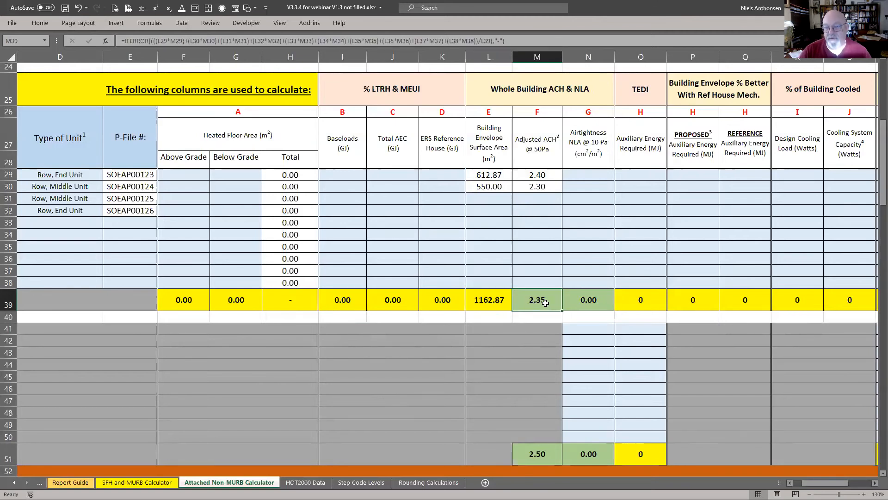
Step: Enter adjusted ACH values of 2.2 in row 31 and 2.4 in row 32
click(535, 200)
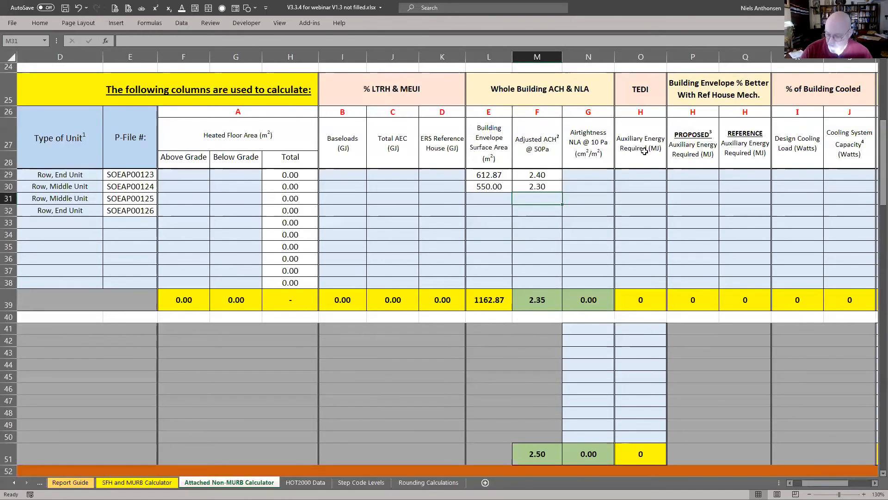
text(2.2)
key(Return)
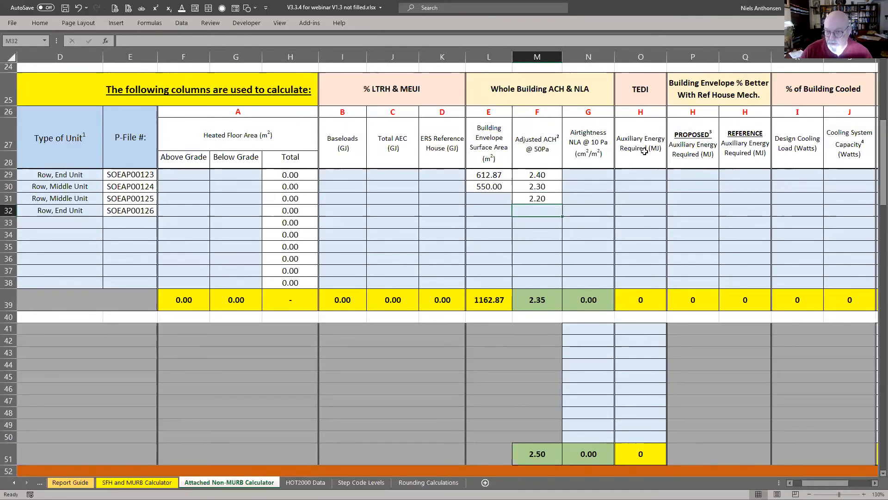
text(2.4)
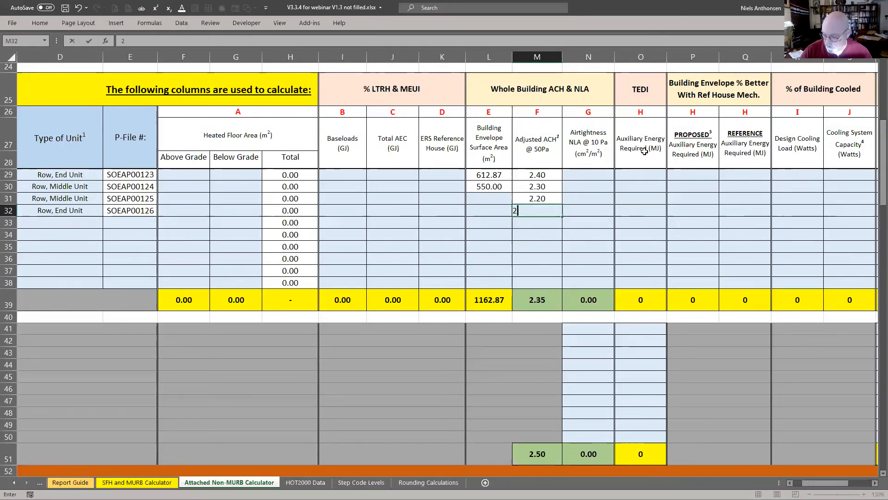
key(Return)
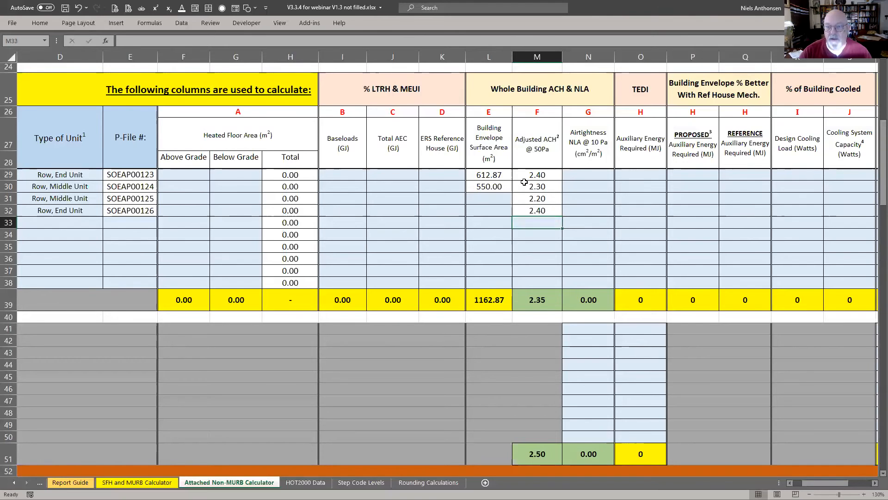
Step: Enter envelope surface areas of 400 in row 31 and 200 in row 32
click(497, 196)
text(400)
key(Return)
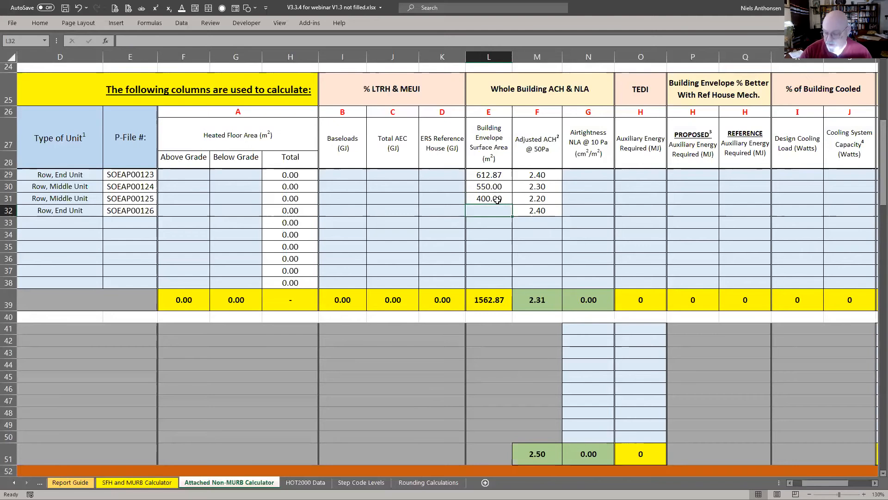
text(200)
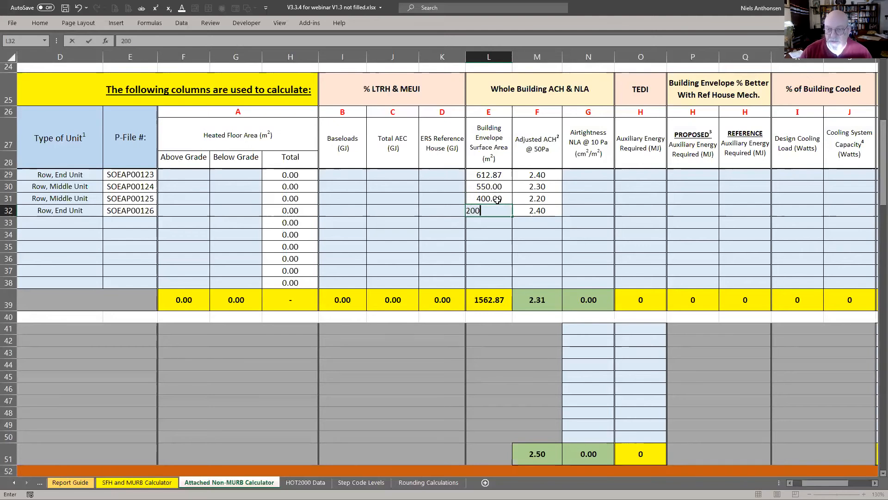
key(Return)
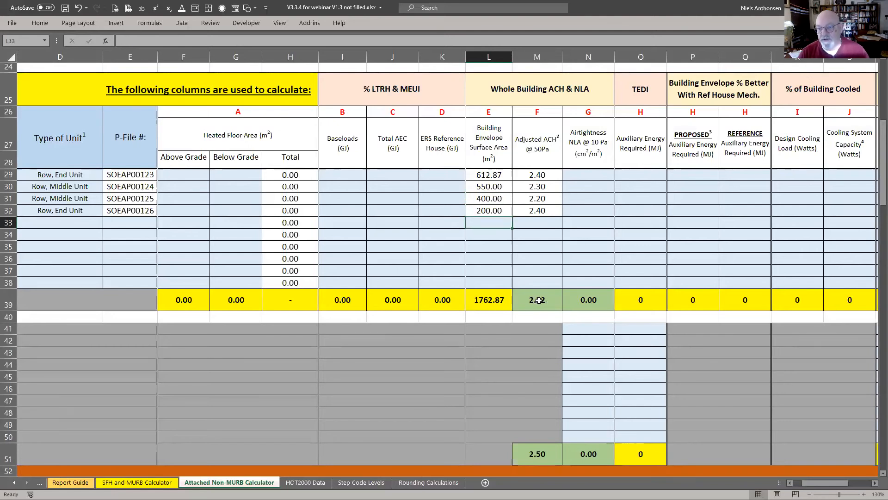
Step: Examine the airtightness NLA formula in N39 and the four unit envelope surface areas in L29:L32 that it uses
click(587, 172)
double_click(593, 300)
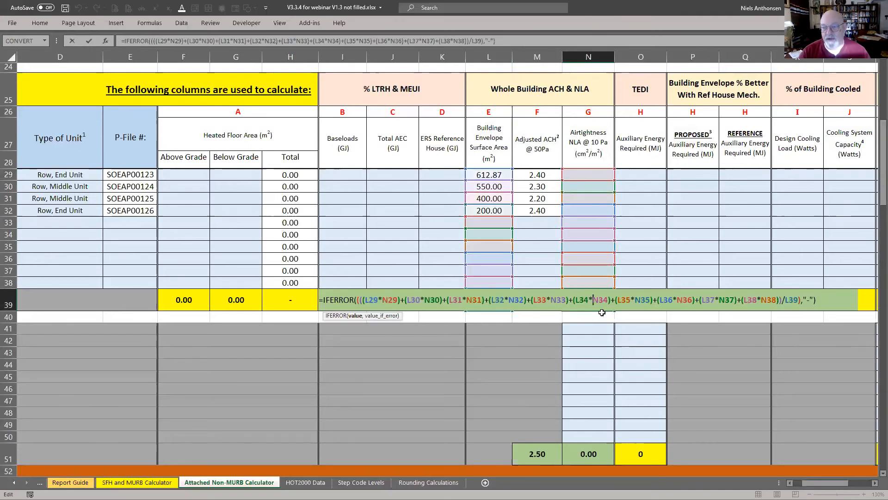
key(Return)
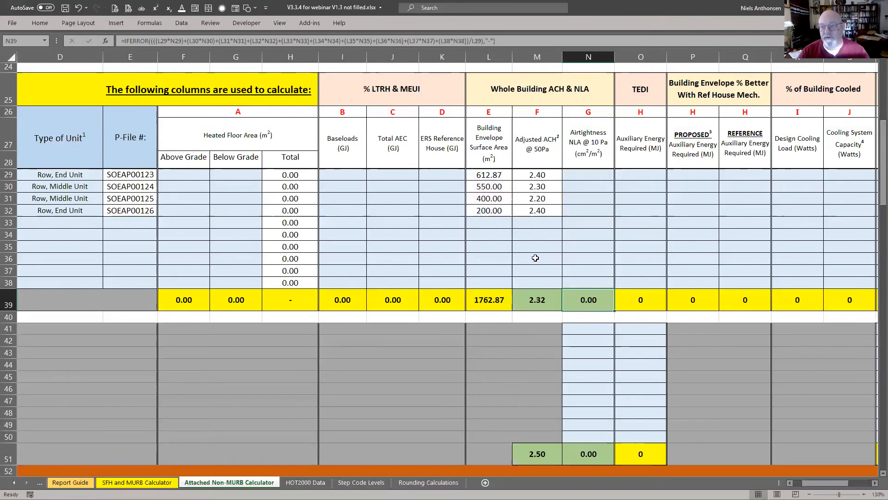
click(489, 178)
drag(489, 178, 492, 211)
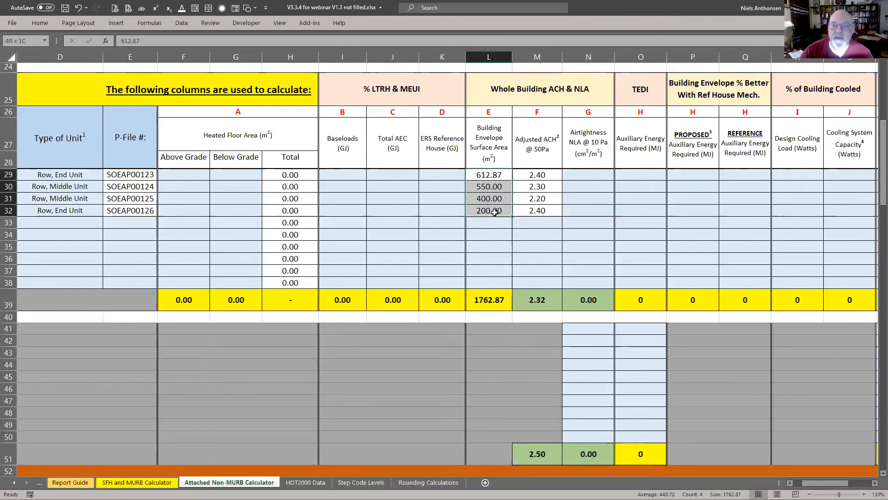
drag(493, 175, 492, 211)
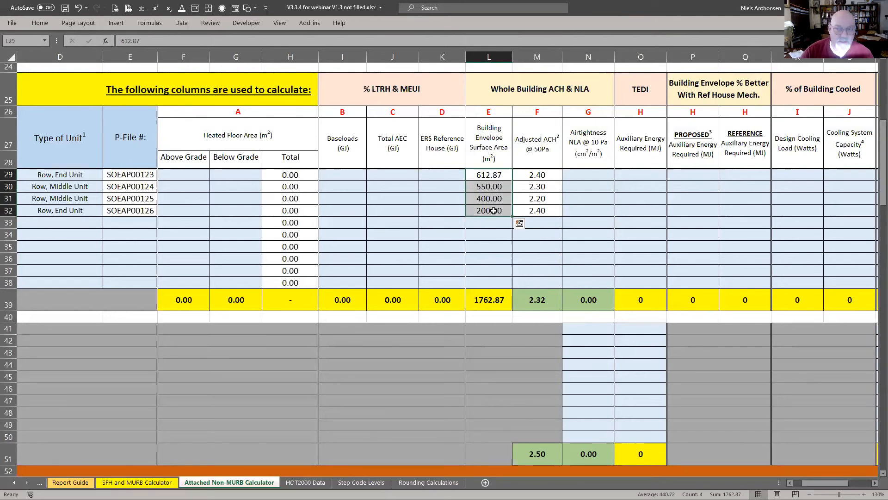
Step: Clear the envelope surface area and adjusted ACH entries of all four units in L29:M32
drag(492, 176, 525, 208)
key(Delete)
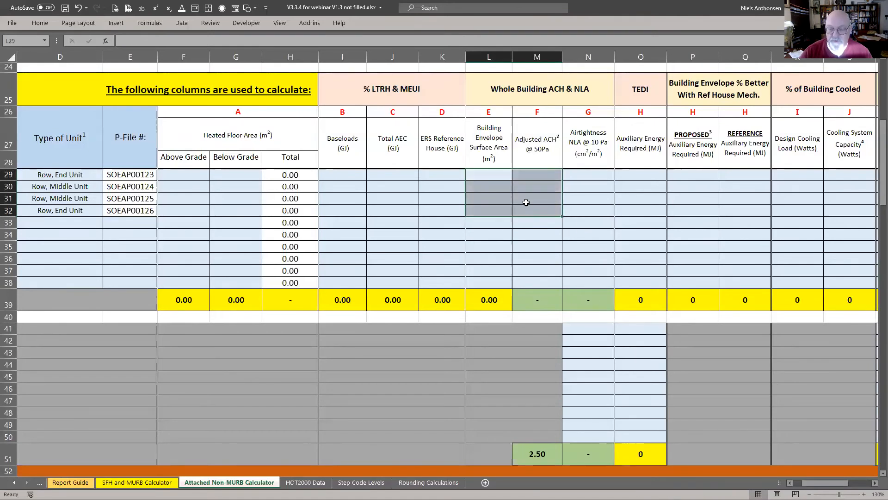
click(510, 257)
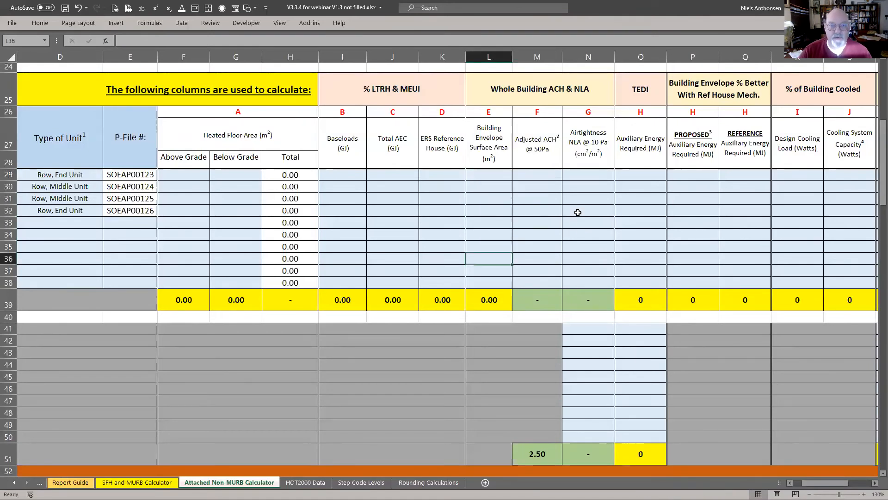
Step: Switch to the filled V1.2 workbook and examine the four units' proposed design entries, from heated floor area to the General Interest columns
scroll(578, 212, down, 1)
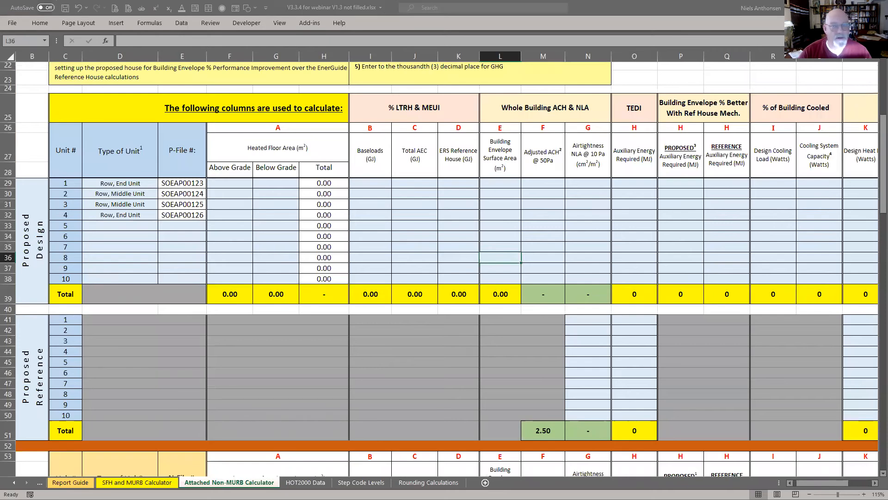
key(alt+Tab)
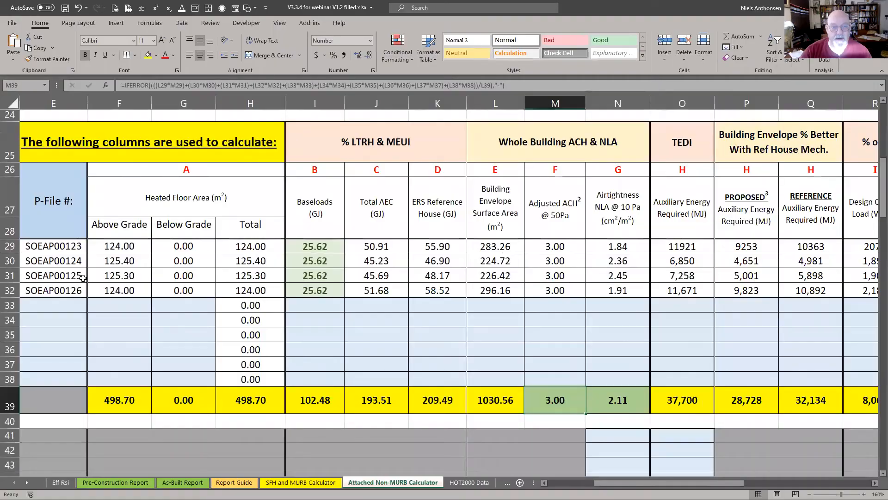
click(114, 248)
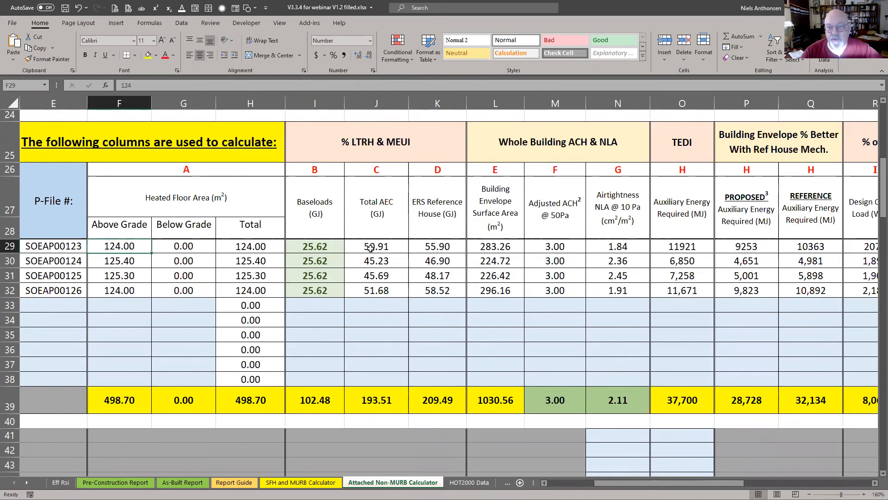
scroll(508, 287, right, 6)
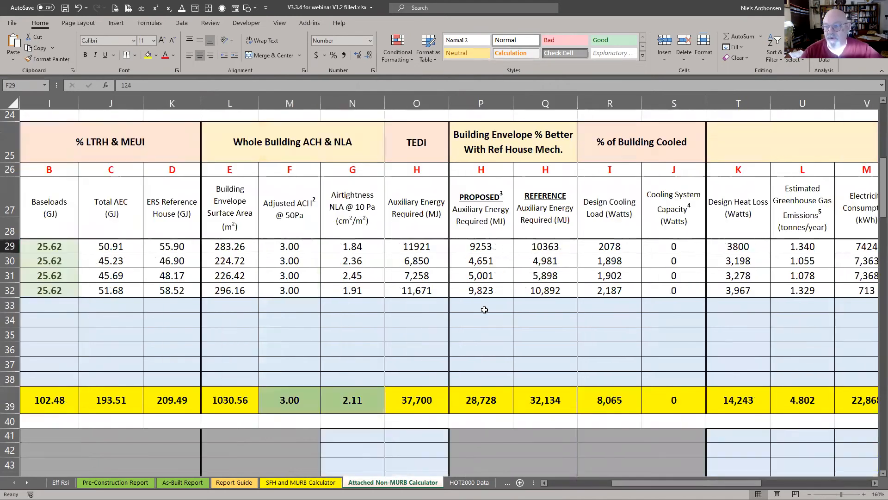
scroll(520, 292, left, 3)
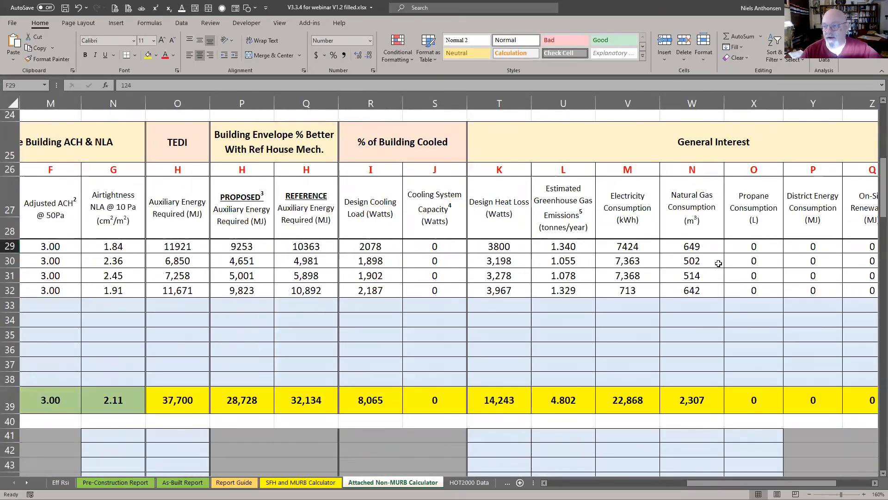
scroll(709, 265, right, 4)
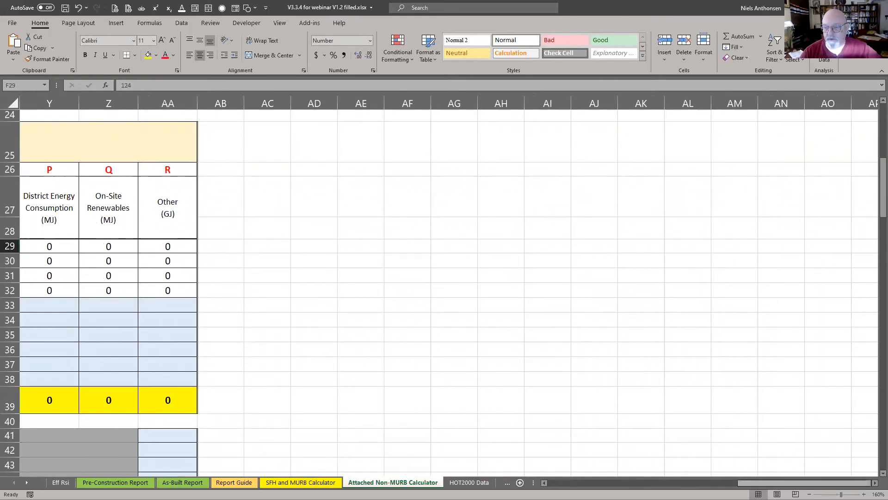
scroll(444, 287, left, 3)
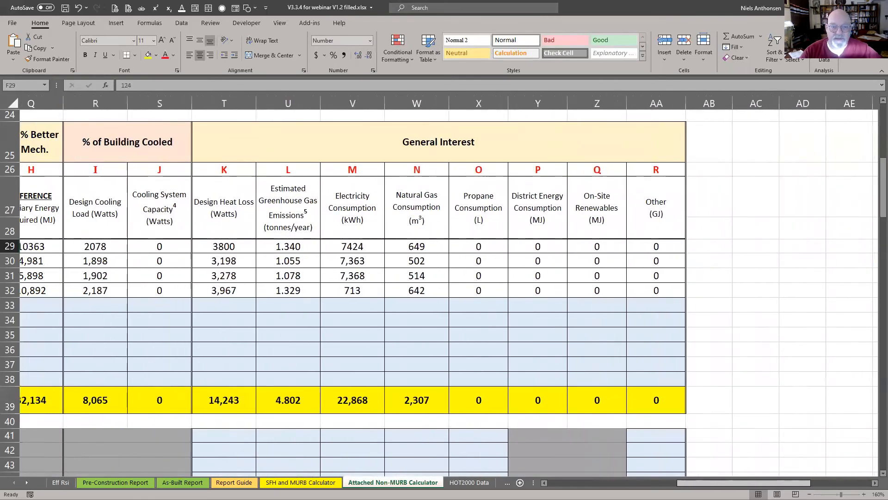
scroll(444, 286, left, 2)
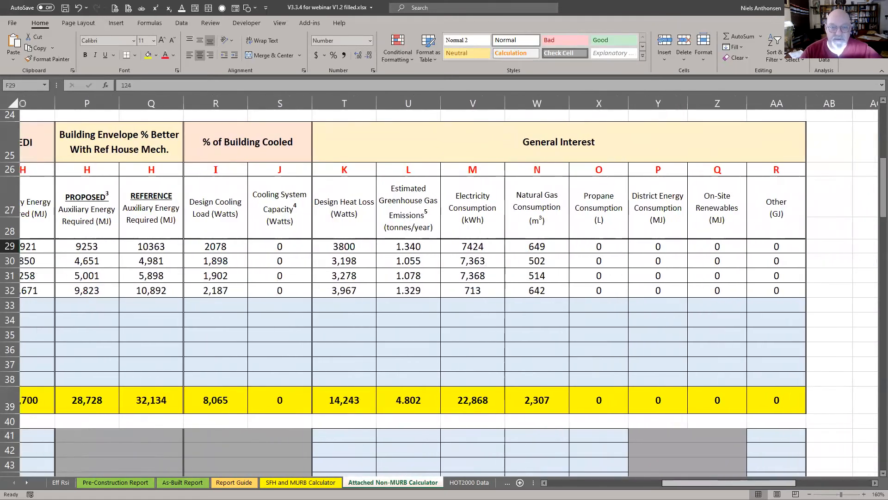
scroll(444, 287, left, 5)
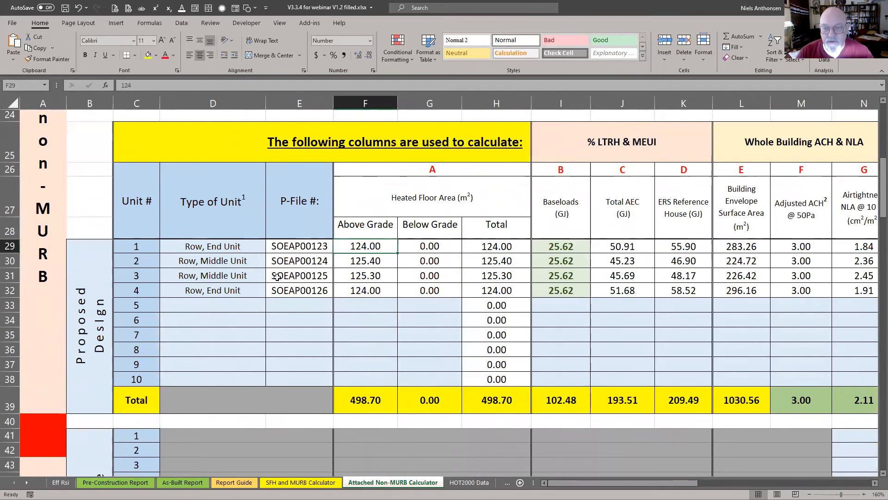
scroll(180, 288, down, 3)
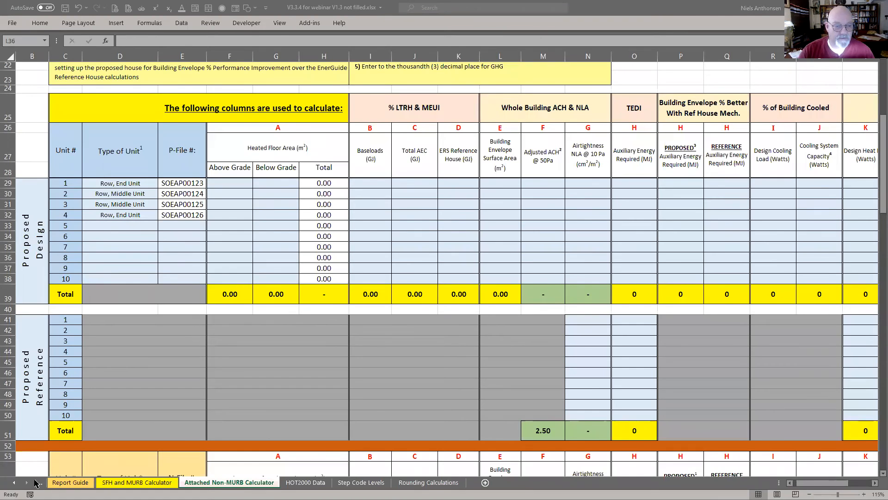
Step: Return to the V1.3 not filled workbook and review the A/C and no A/C and 50% rule items on the Agenda sheet
click(13, 482)
click(14, 483)
click(14, 483)
click(13, 482)
click(14, 482)
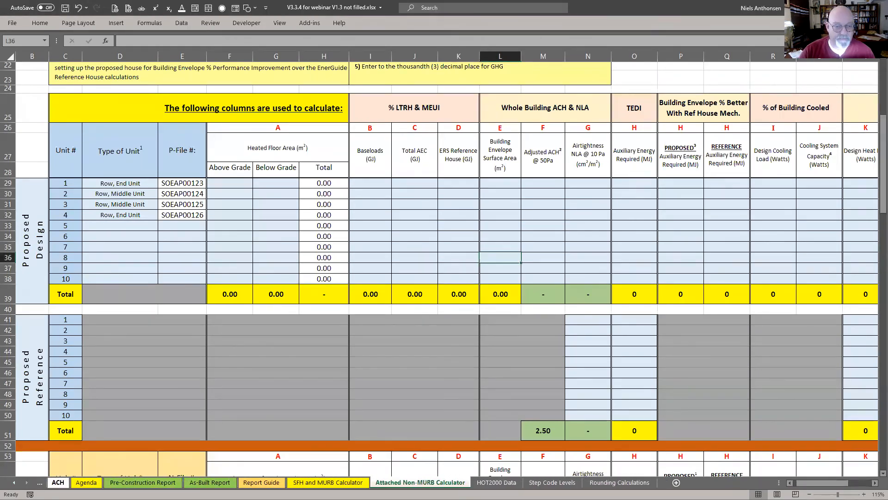
click(86, 482)
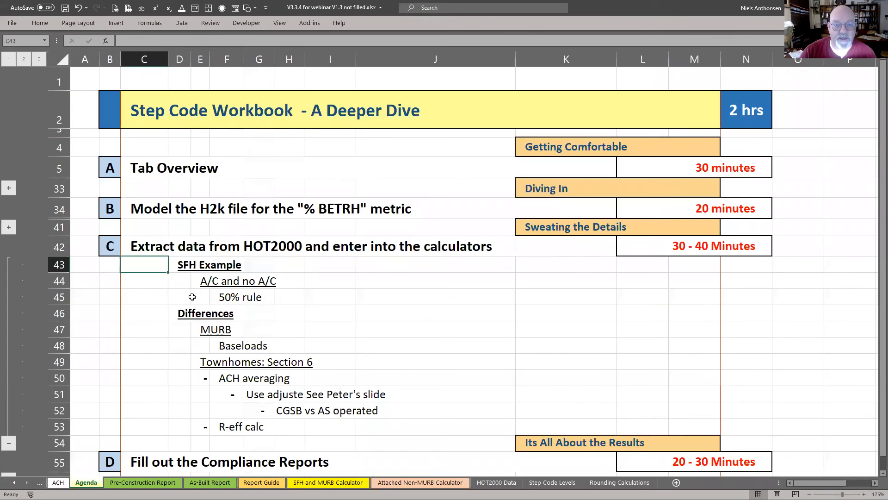
click(213, 280)
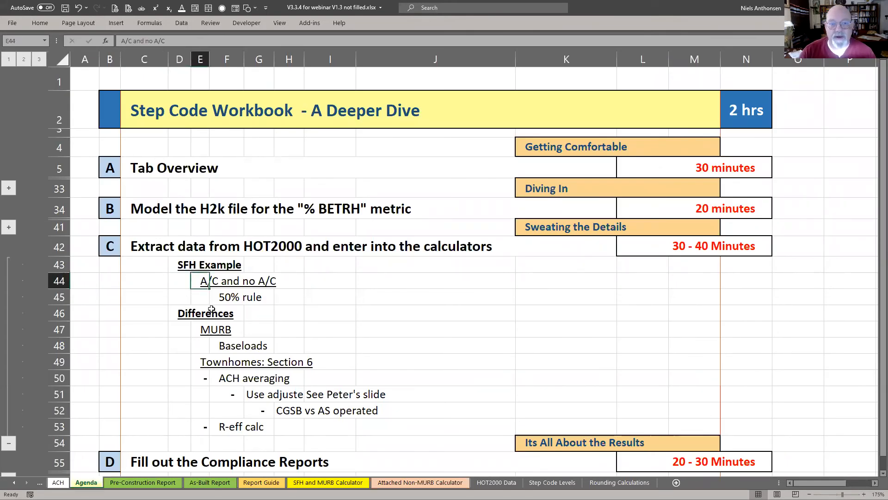
click(228, 298)
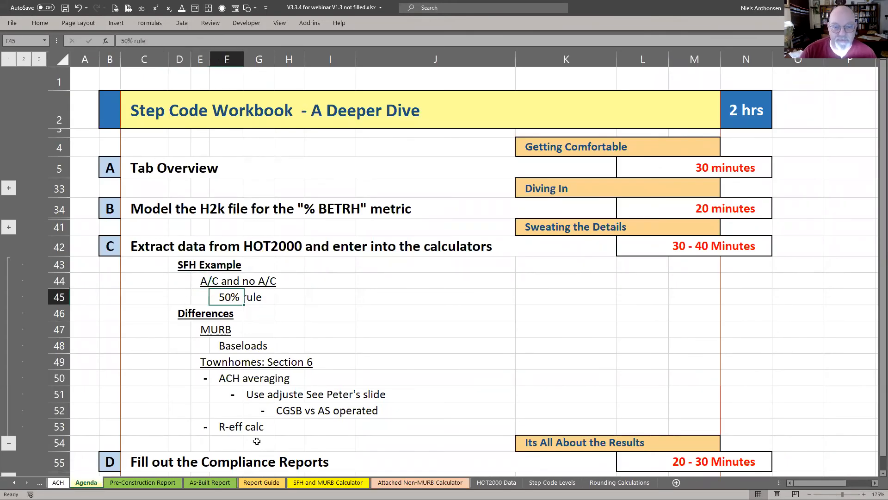
Step: On the SFH and MURB Calculator sheet, examine the cooled-space formula in F31 and snip the proposed Total AEC cell
click(323, 482)
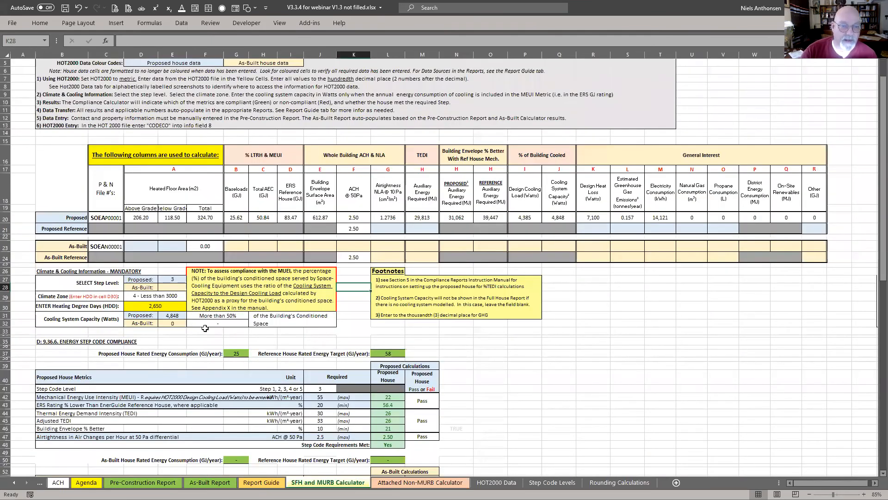
click(221, 319)
scroll(161, 330, up, 5)
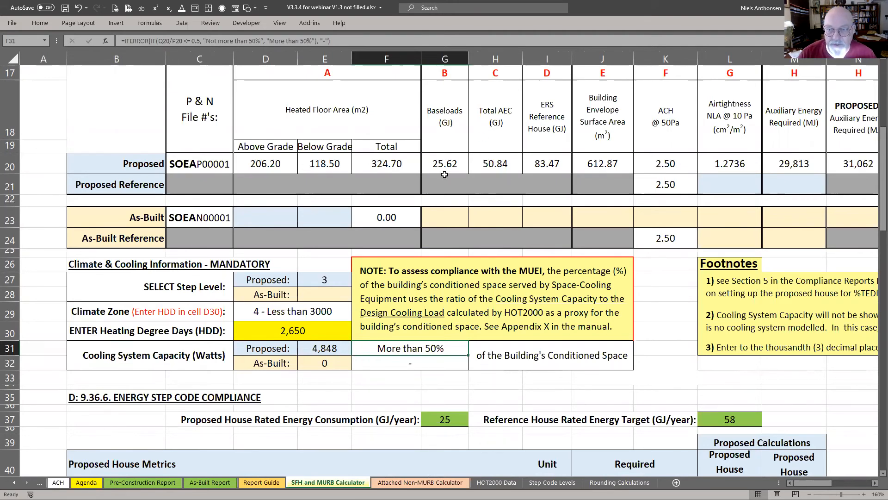
key(super+shift+s)
drag(469, 84, 524, 178)
scroll(575, 313, down, 3)
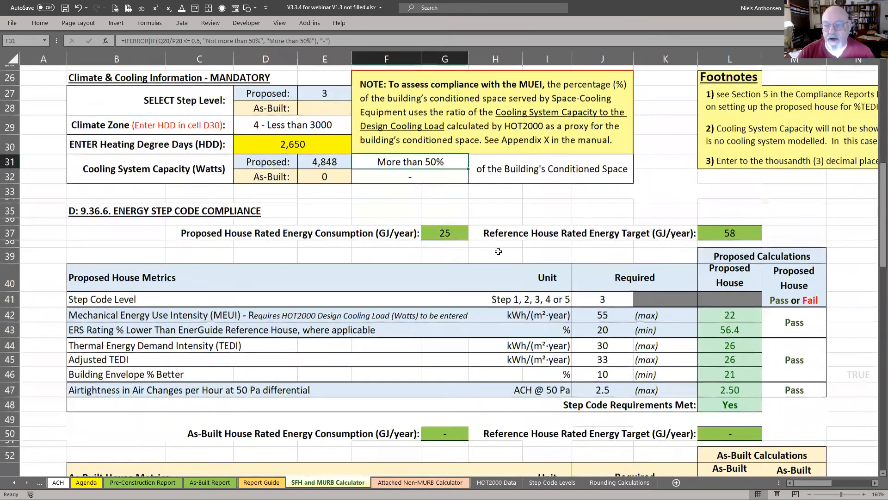
Step: Frame the required maximum MEUI of the proposed house in J42 with a screen snip
key(super+shift+s)
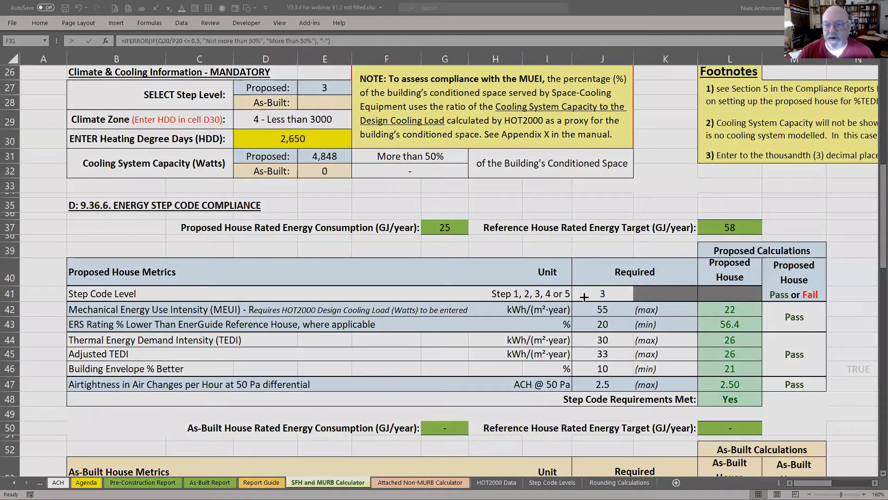
drag(596, 311, 617, 318)
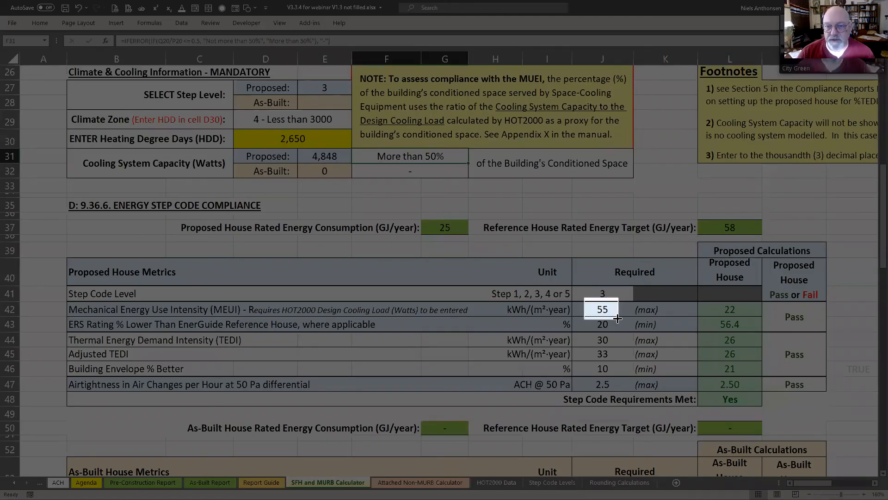
drag(618, 318, 618, 318)
Step: Set the proposed house's cooling system capacity in Q20 to 2,000 watts
scroll(496, 367, up, 5)
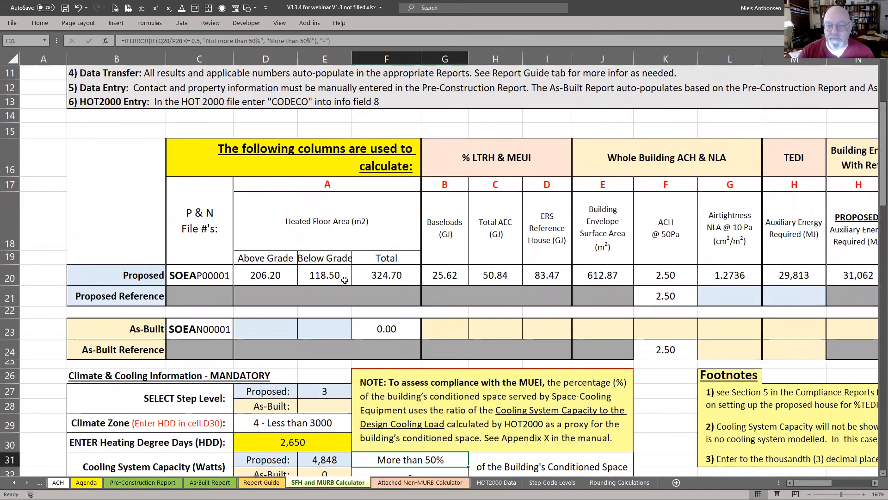
scroll(200, 242, down, 2)
scroll(200, 243, down, 1)
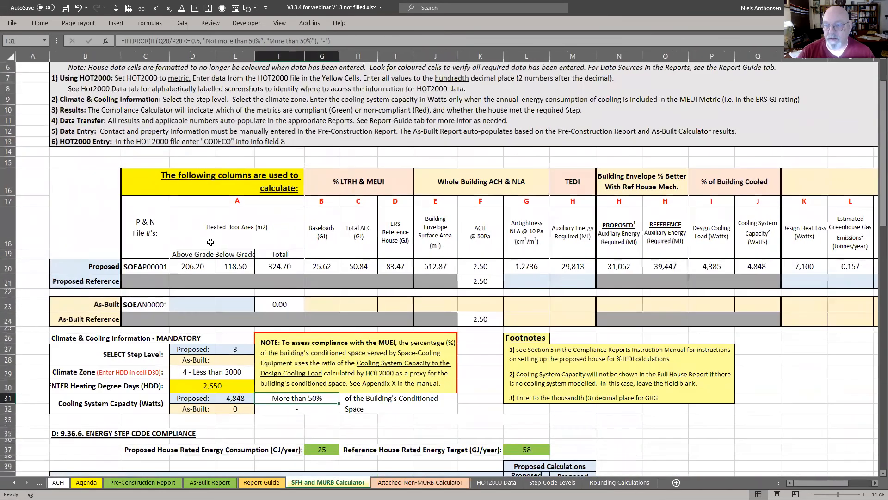
click(754, 266)
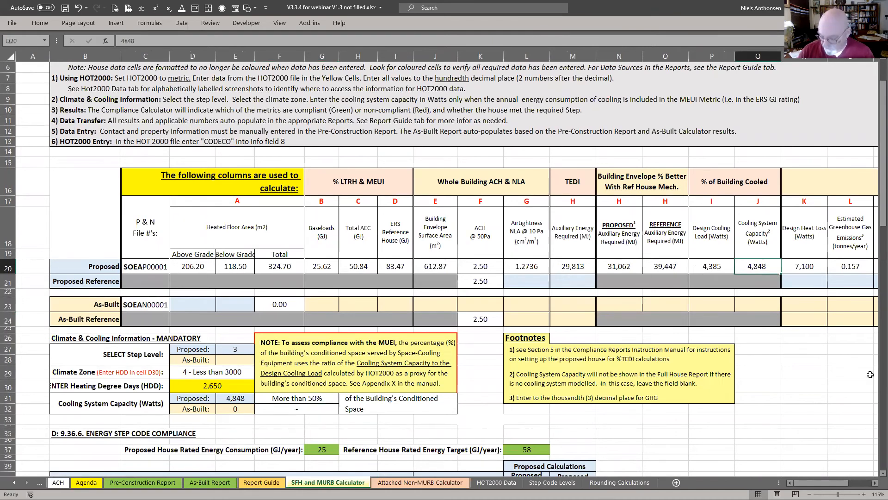
text(2,000)
key(Return)
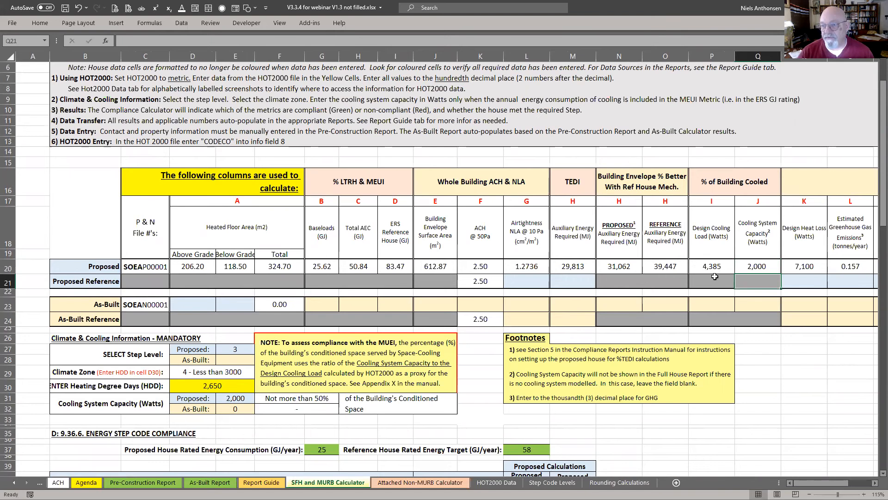
Step: Use screen snips to point out the required MEUI, the proposed Total AEC and the cooling capacity share in row 31
scroll(700, 297, down, 4)
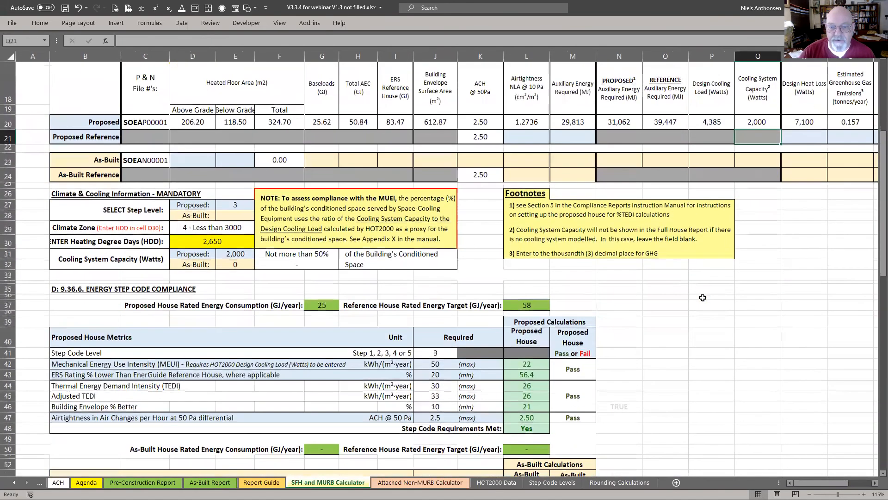
scroll(673, 348, down, 3)
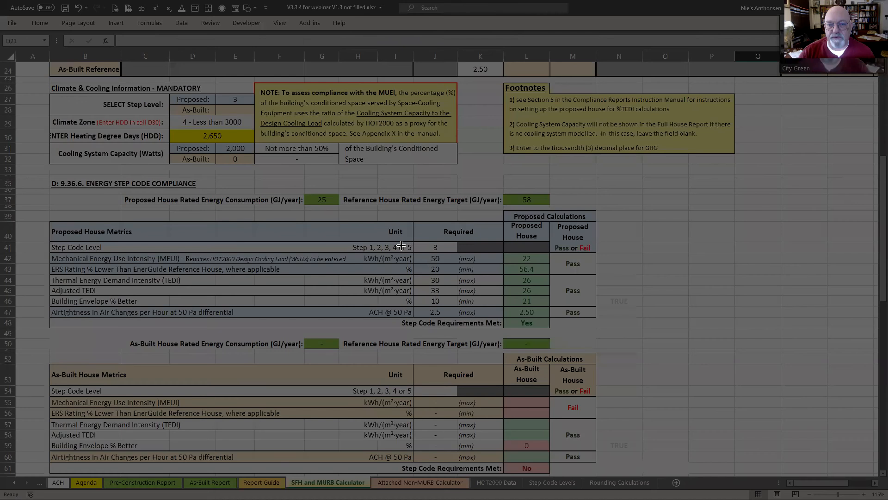
drag(401, 245, 454, 269)
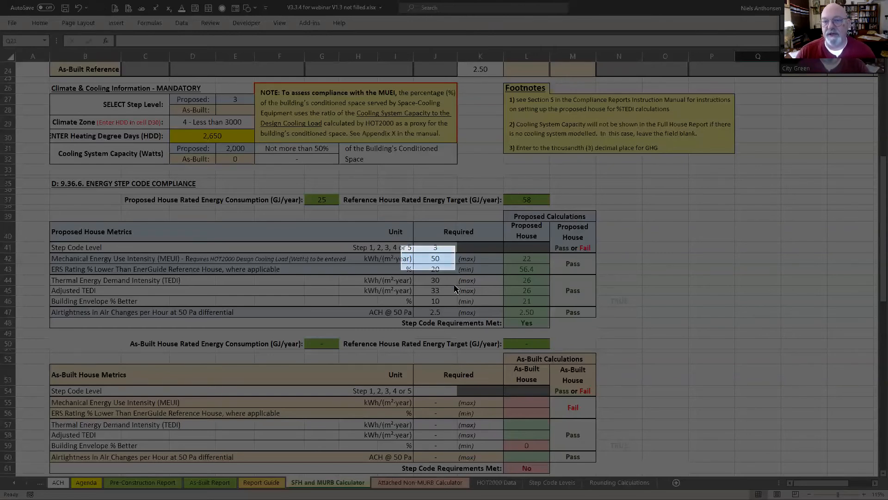
scroll(342, 222, up, 4)
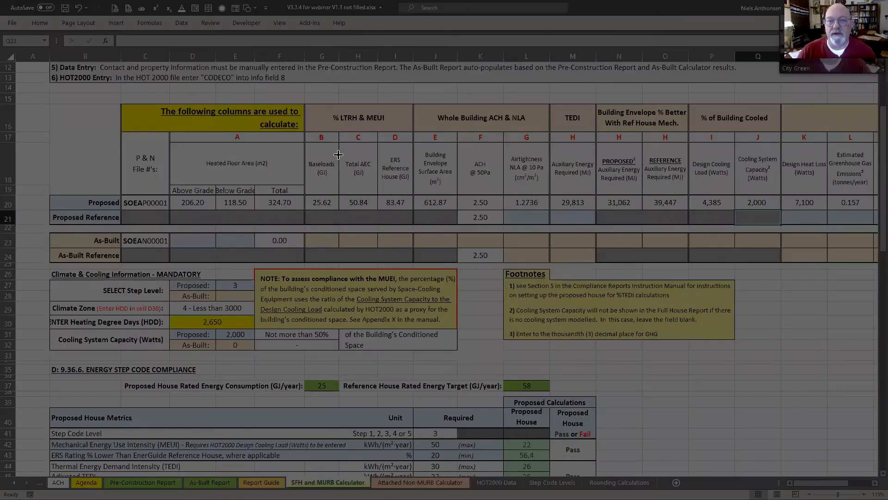
drag(338, 155, 378, 212)
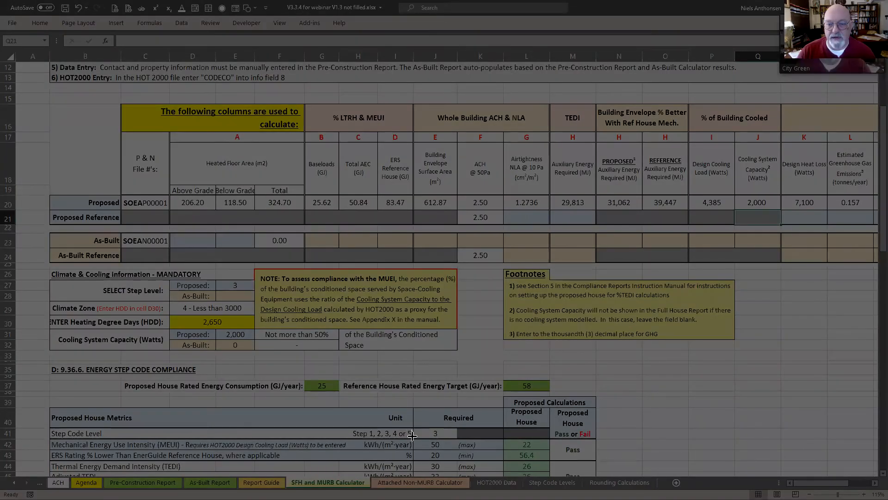
drag(456, 459, 456, 451)
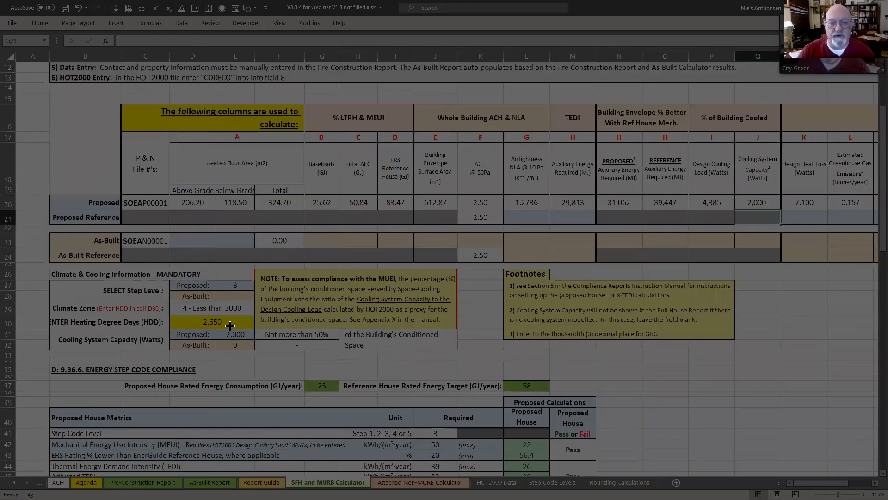
drag(218, 327, 335, 341)
Step: Undo the cooling system capacity change in Q20 and check the proposed capacity and conditioned-space share in row 31
scroll(277, 185, up, 4)
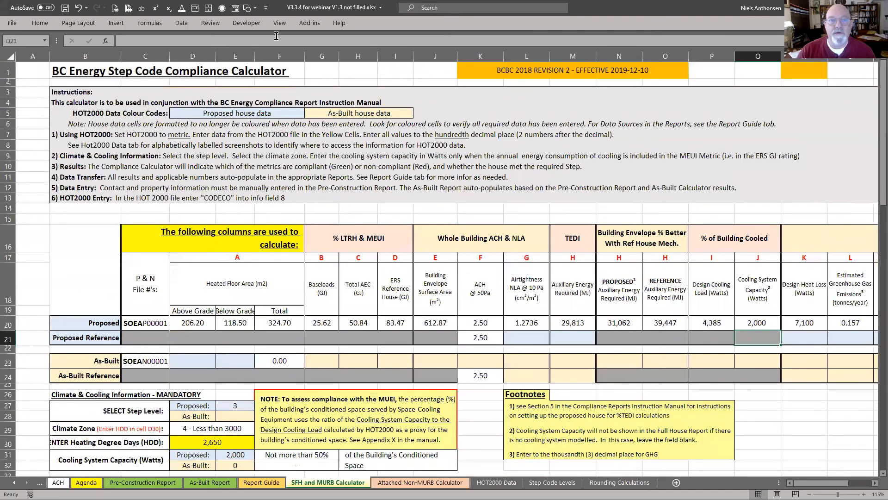
click(79, 9)
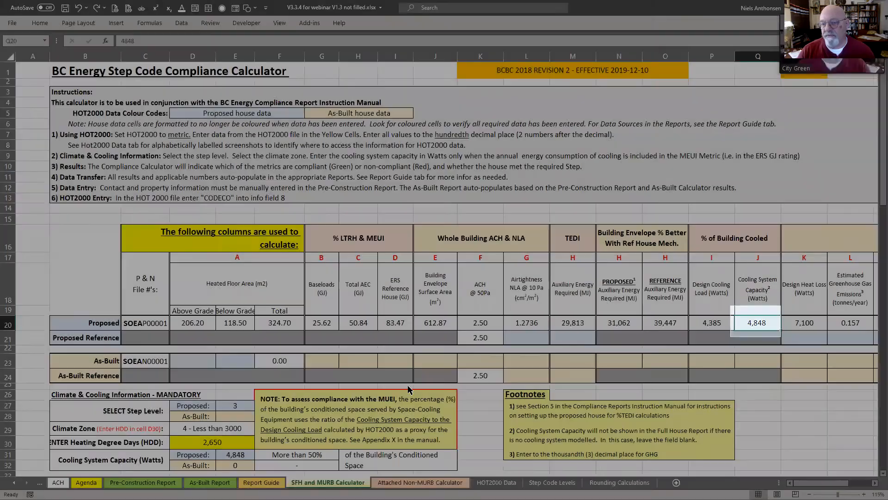
scroll(256, 382, down, 3)
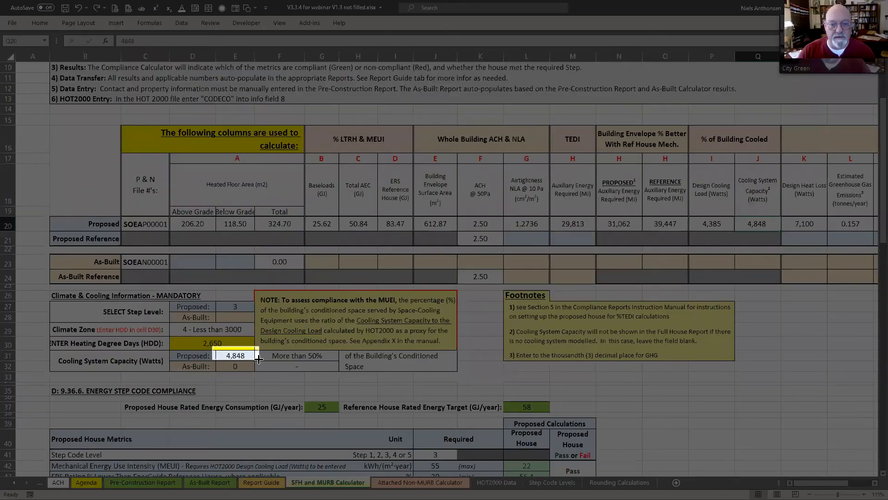
drag(259, 360, 355, 363)
Step: Frame the required MEUI value in J42 with a screen snip again, with the original cooling capacity in place
scroll(401, 419, down, 1)
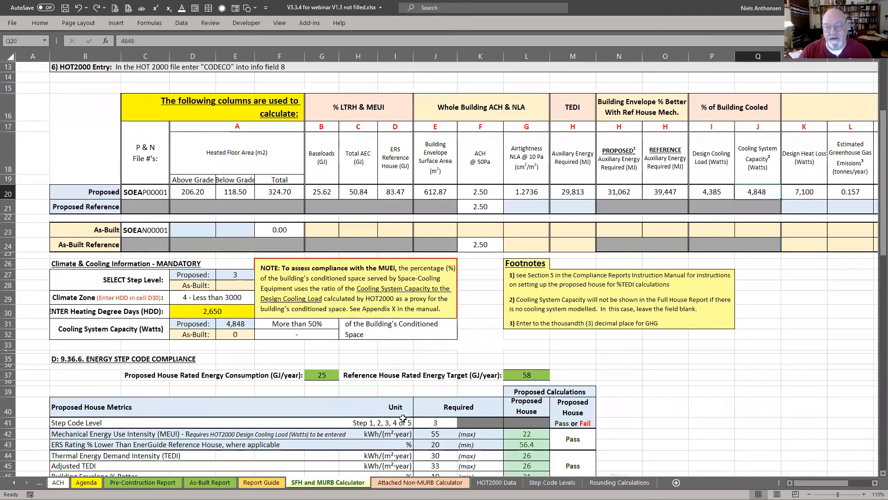
key(super+shift+s)
key(Escape)
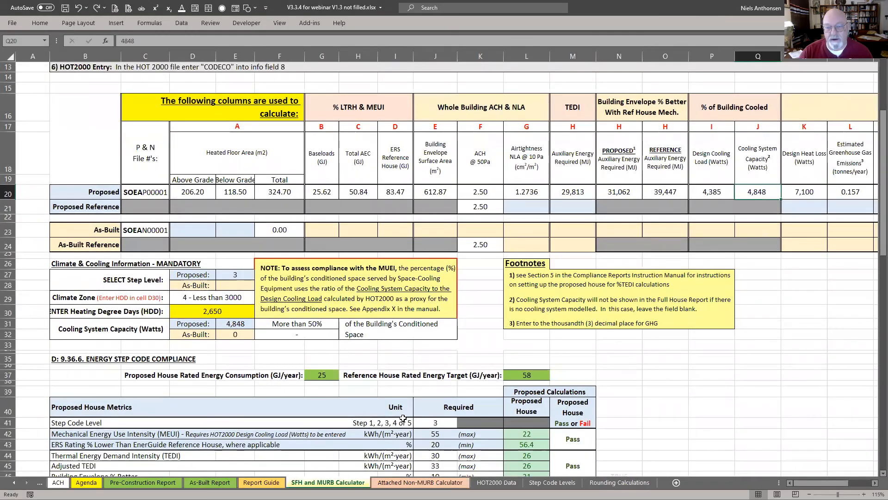
key(super+shift+s)
drag(403, 423, 458, 443)
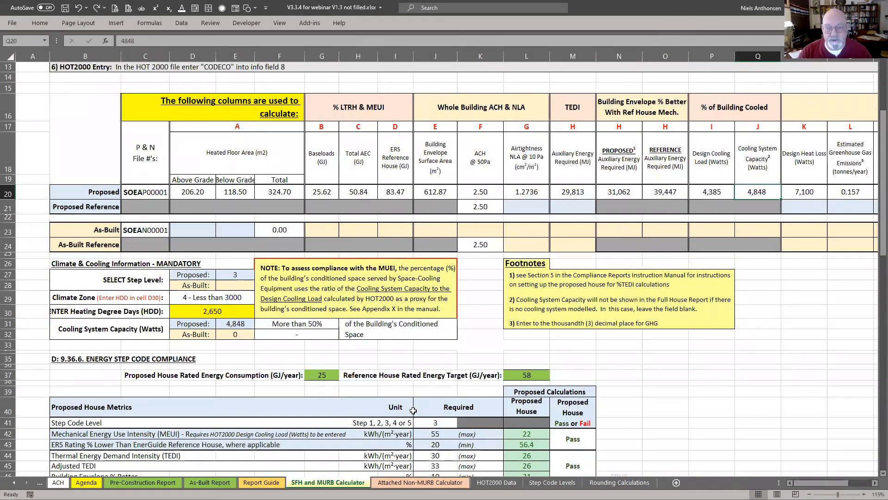
Step: Return to the Agenda sheet and select the MURB item in E47
click(382, 351)
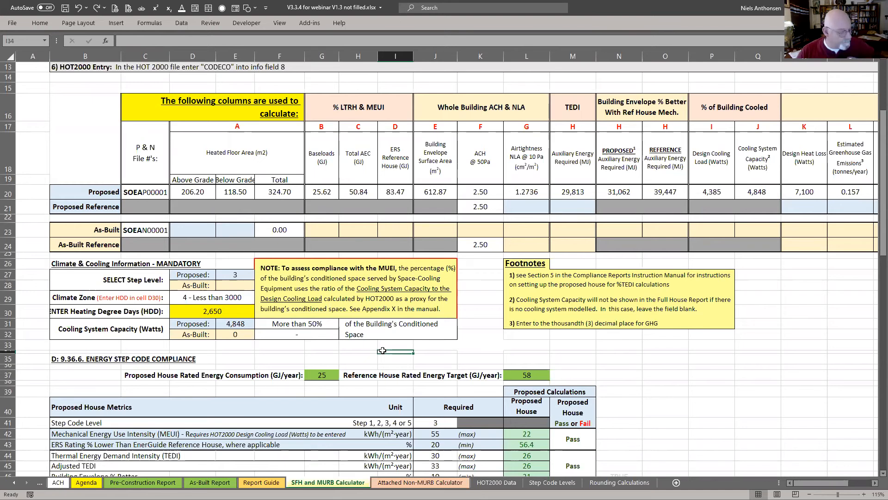
click(86, 482)
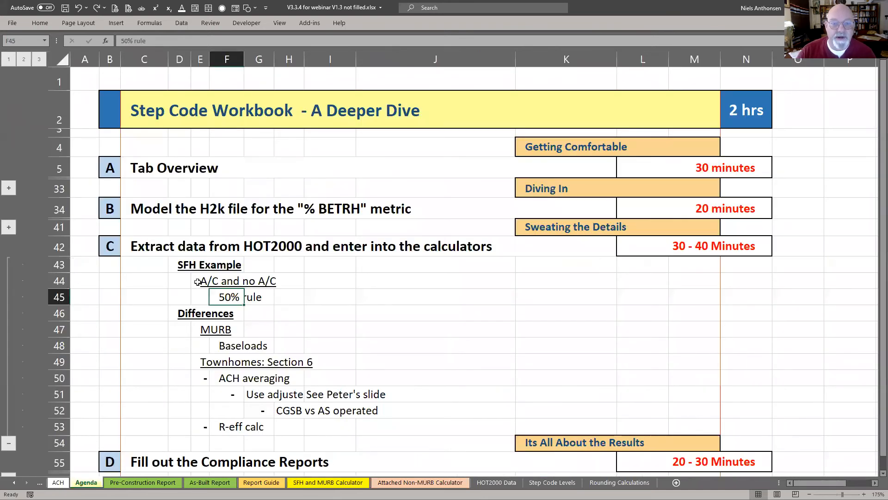
click(205, 329)
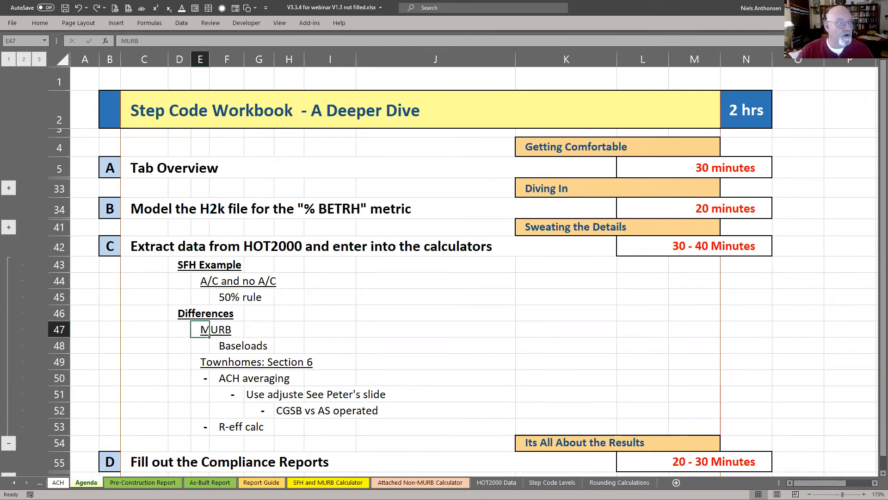
Step: Switch to HOT2000 and change the house file's building type to Multi-unit: whole building
key(alt+Tab)
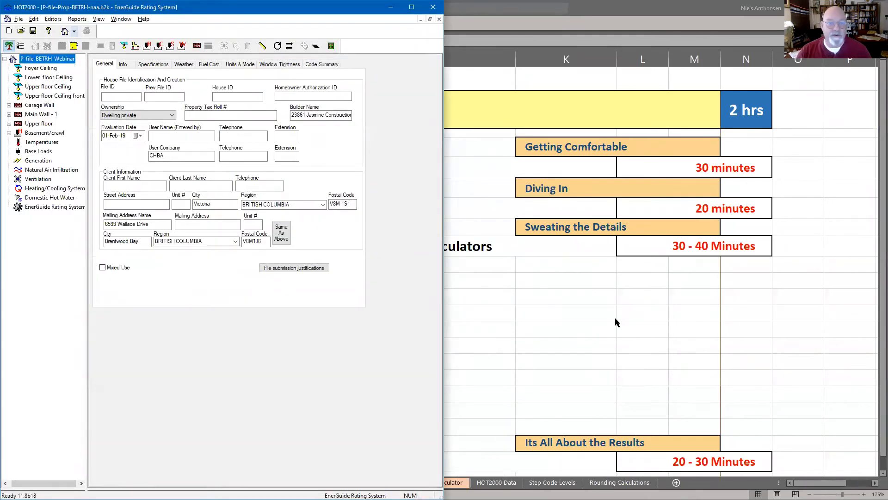
click(123, 96)
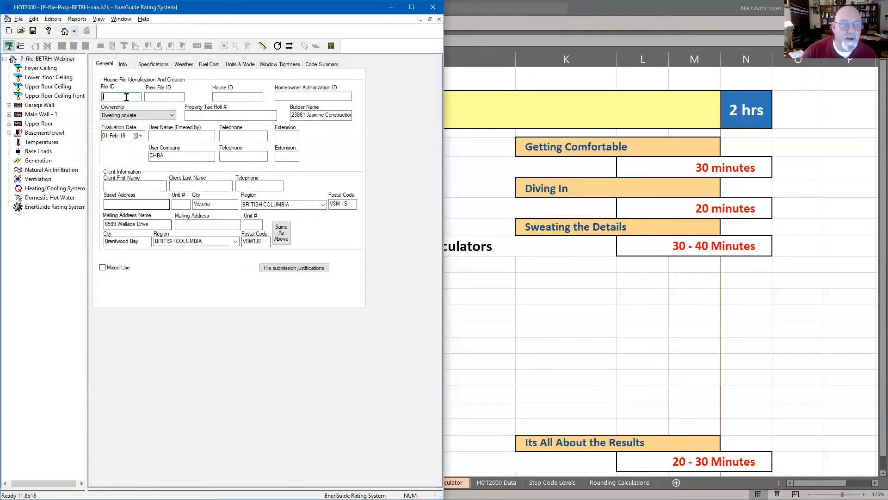
click(143, 68)
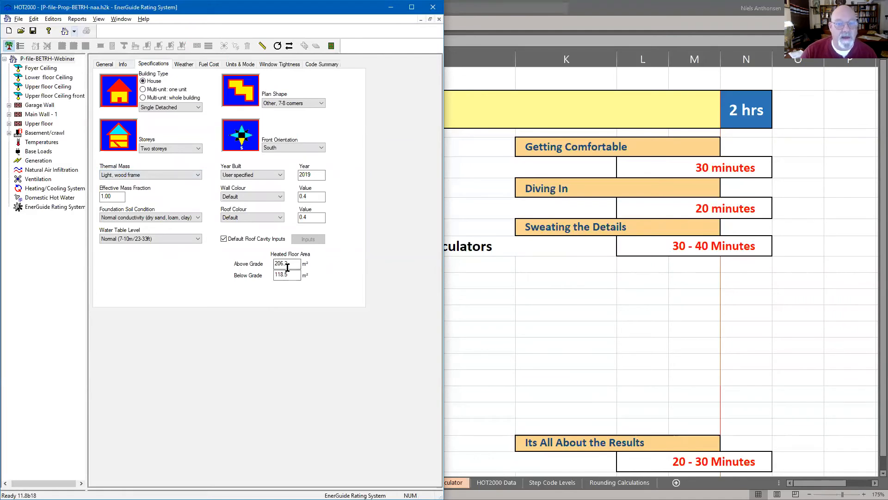
click(143, 98)
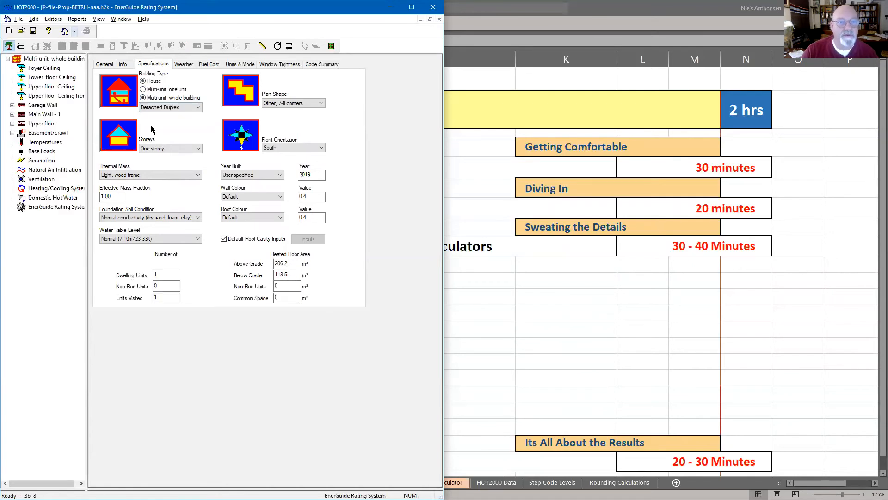
Step: Set both the number of dwelling units and the number of units visited to 3
click(178, 276)
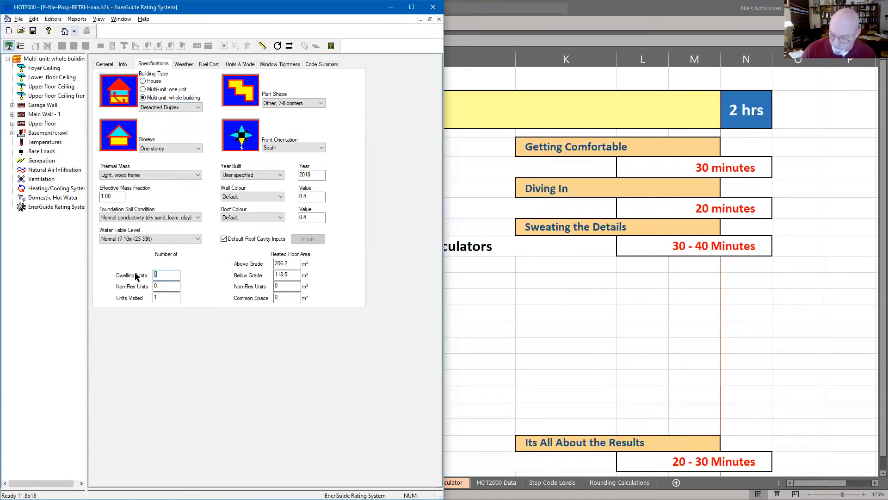
click(162, 298)
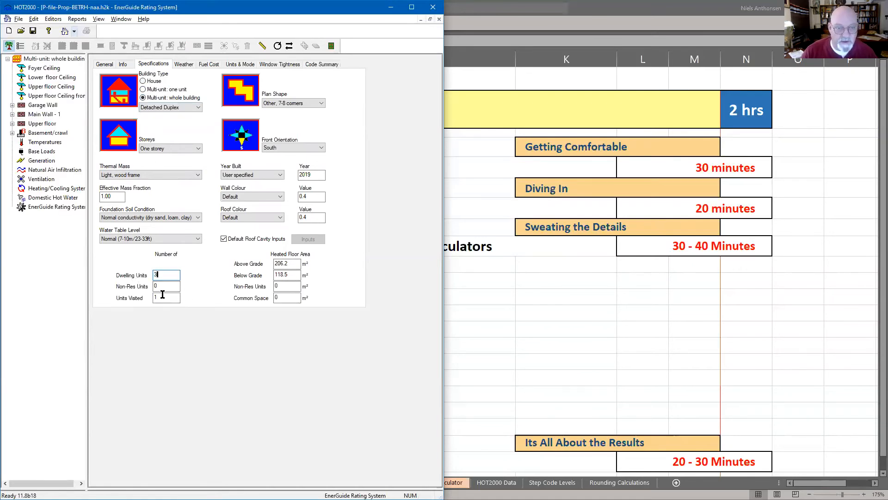
text(3)
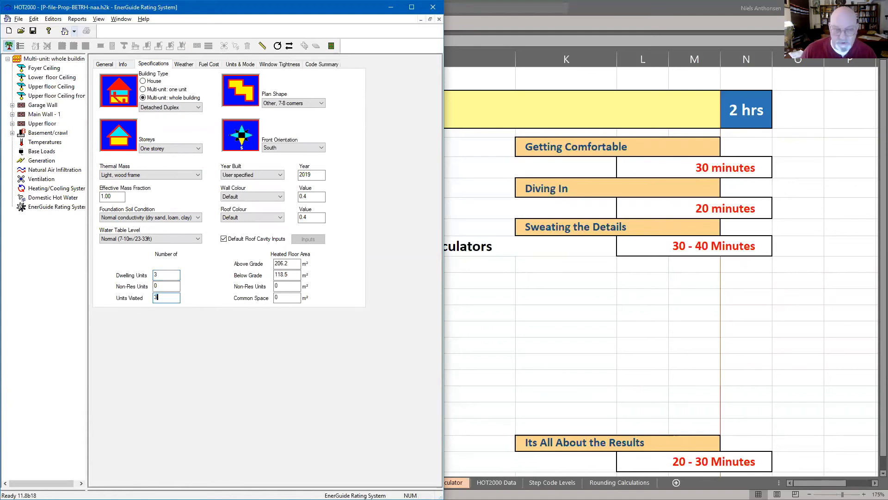
click(282, 275)
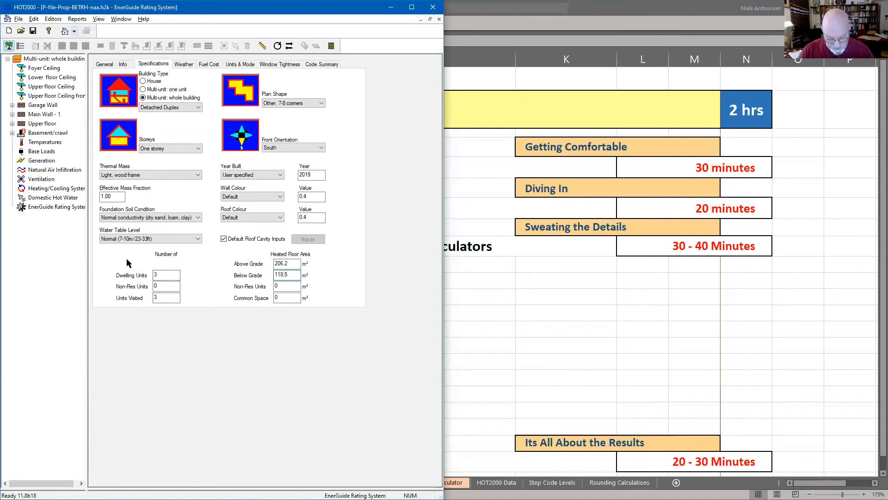
Step: Calculate the three-unit building, frame the Baseloads result with a screen snip and close the results
key(F9)
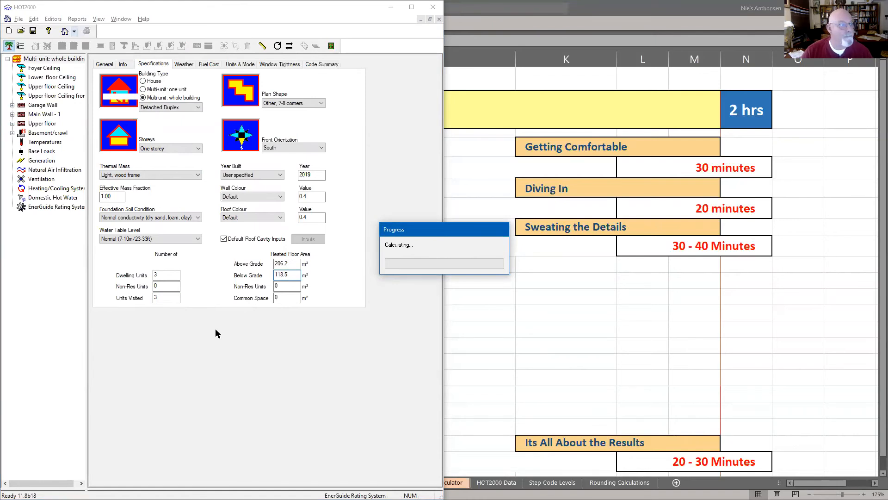
key(shift+super+s)
drag(309, 225, 384, 235)
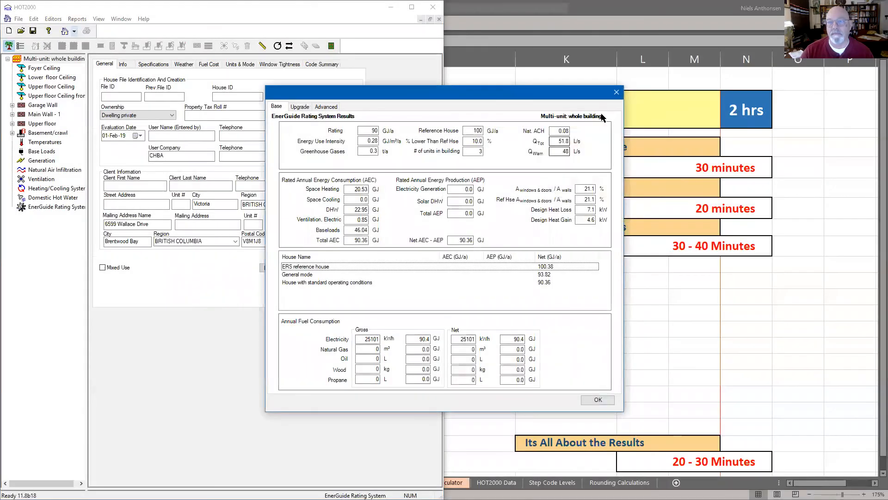
click(616, 93)
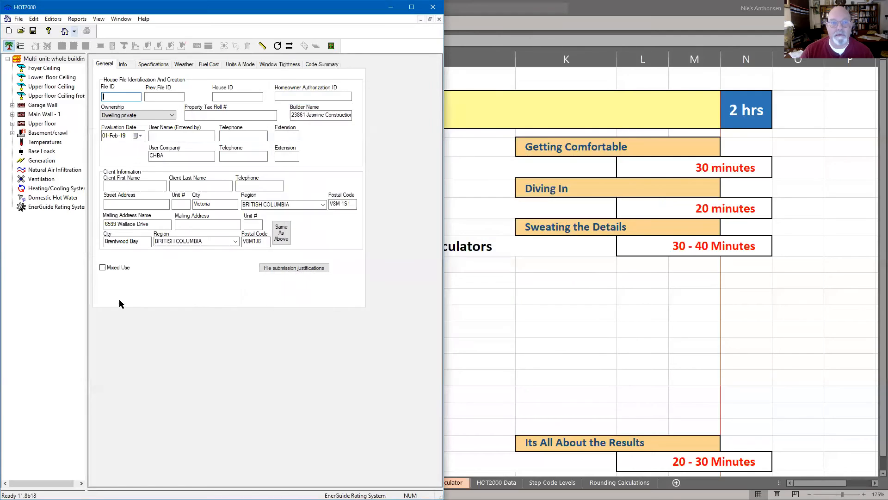
Step: Set both the number of dwelling units and the number of units visited to 2 in the specifications
click(154, 65)
double_click(156, 274)
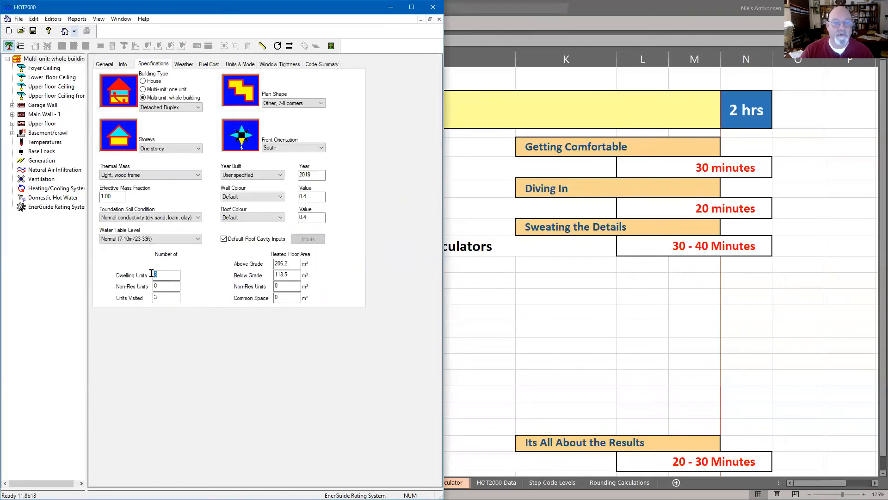
text(2)
key(Tab)
key(Tab)
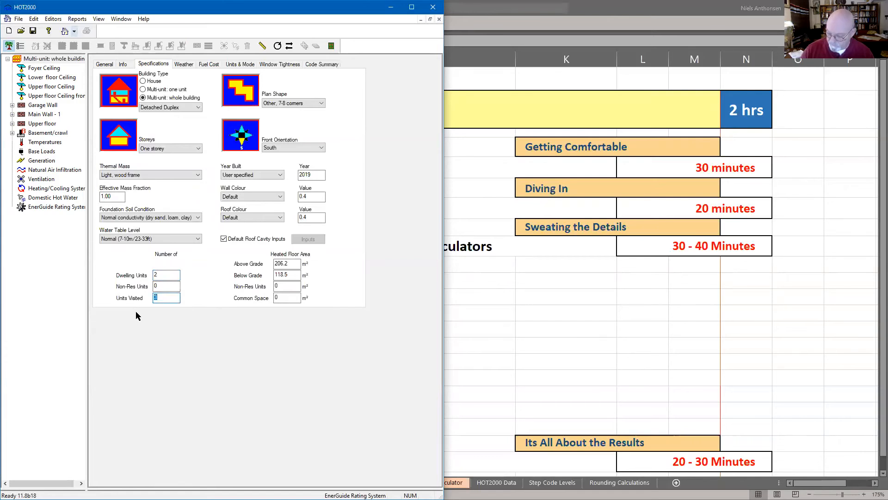
text(2)
Step: Recalculate the building with two units, frame the Baseloads result with a screen snip and close the results
key(F9)
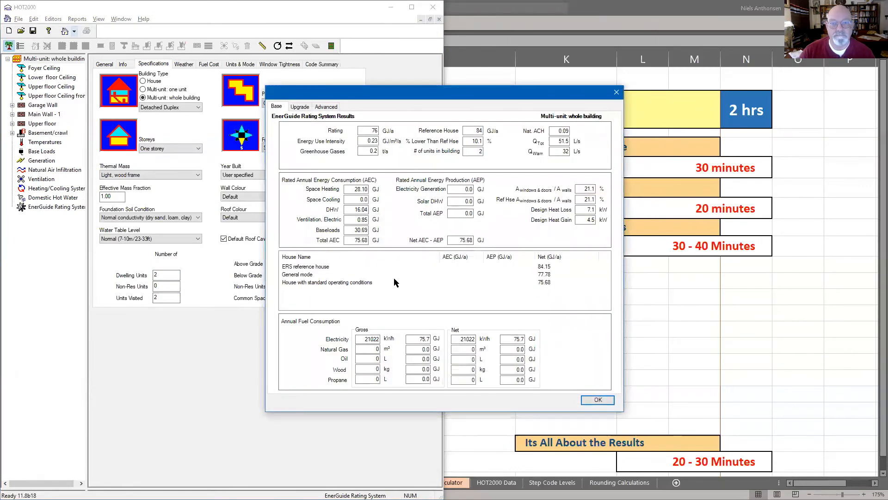
key(super+shift+s)
drag(308, 217, 383, 237)
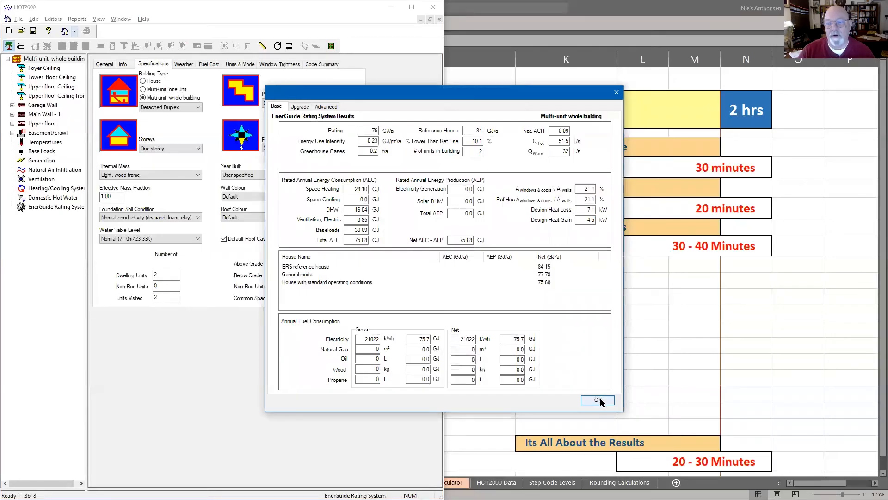
click(598, 400)
Step: Change the building type back to House and return to the Excel workbook
click(142, 81)
click(251, 277)
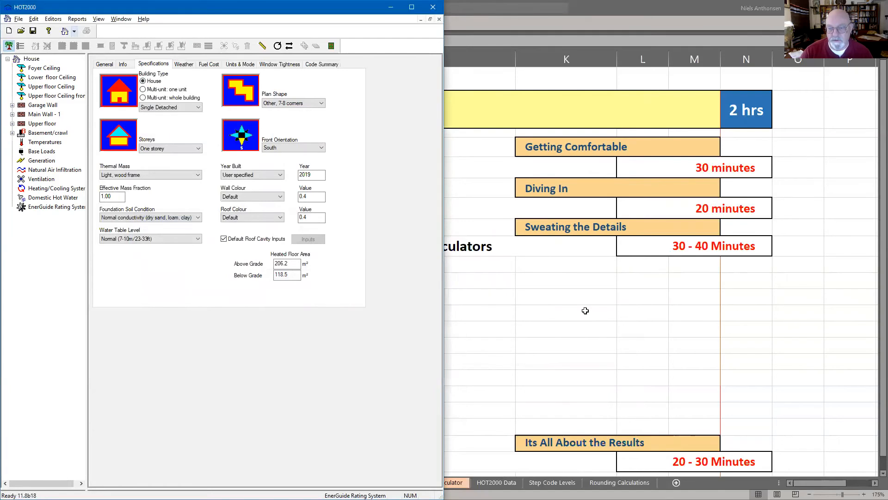
click(585, 311)
Step: Check the SFH and MURB Calculator sheet briefly, and mark the MURB and Baseloads items on the Agenda sheet
click(328, 482)
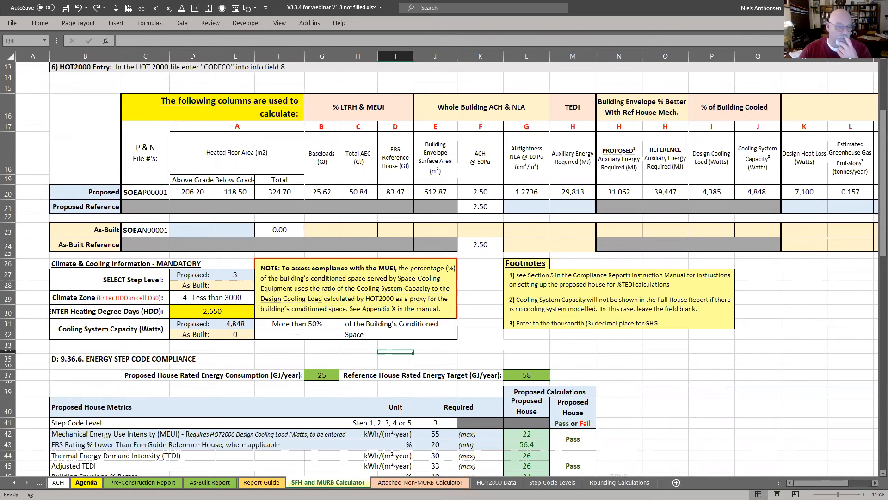
click(87, 482)
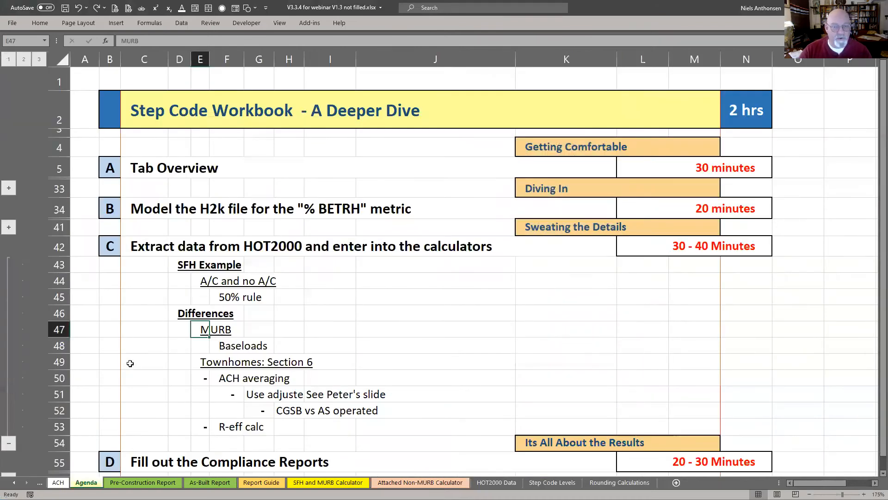
drag(200, 332, 223, 347)
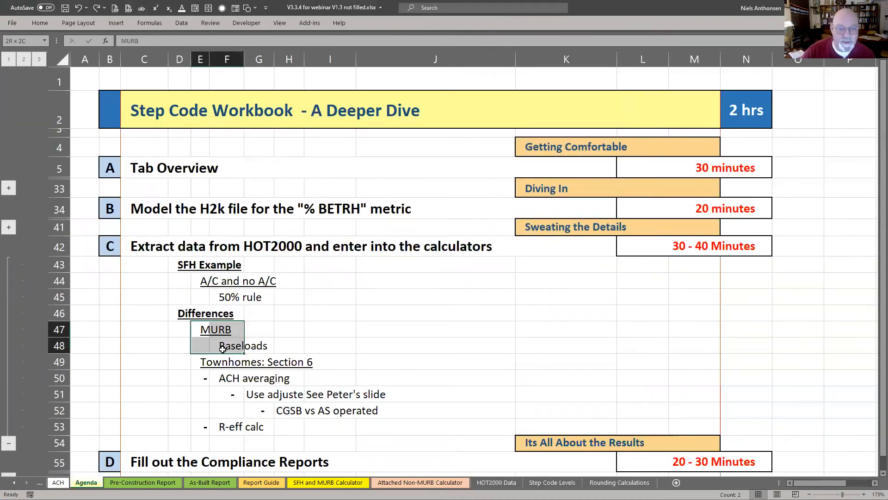
click(206, 328)
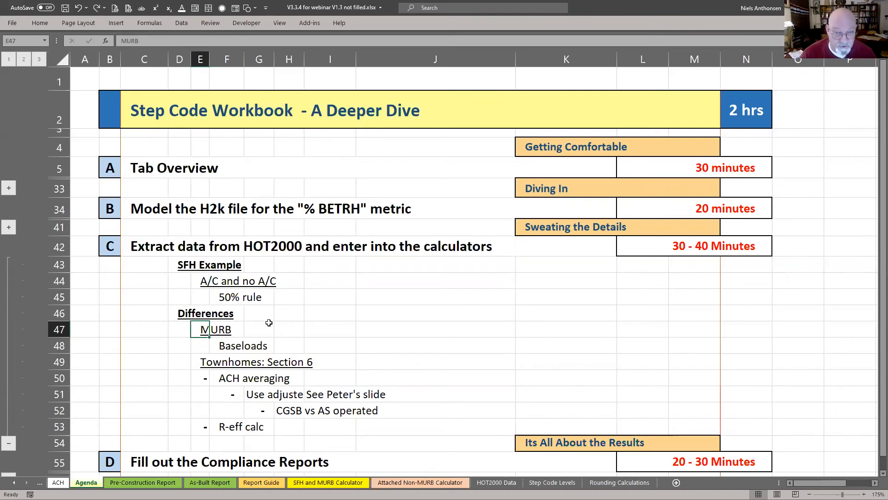
Step: Point out the Townhomes: Section 6 item in E49 of the agenda
click(148, 278)
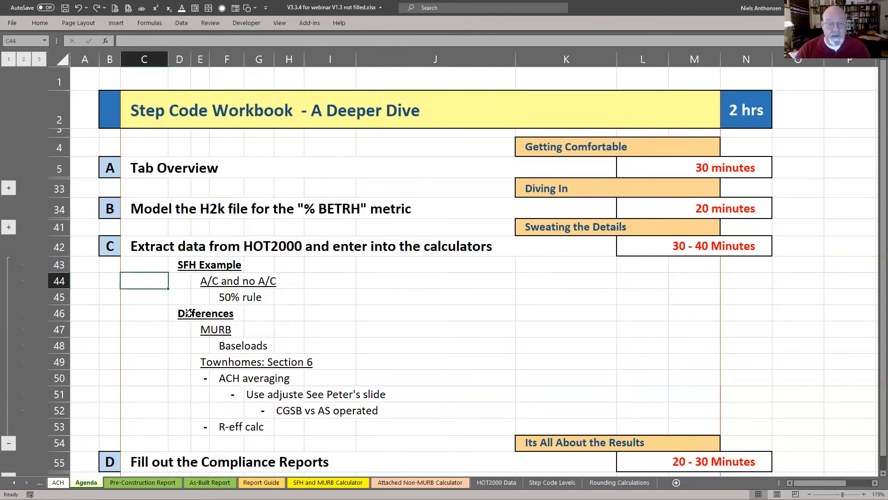
drag(212, 361, 249, 379)
click(207, 364)
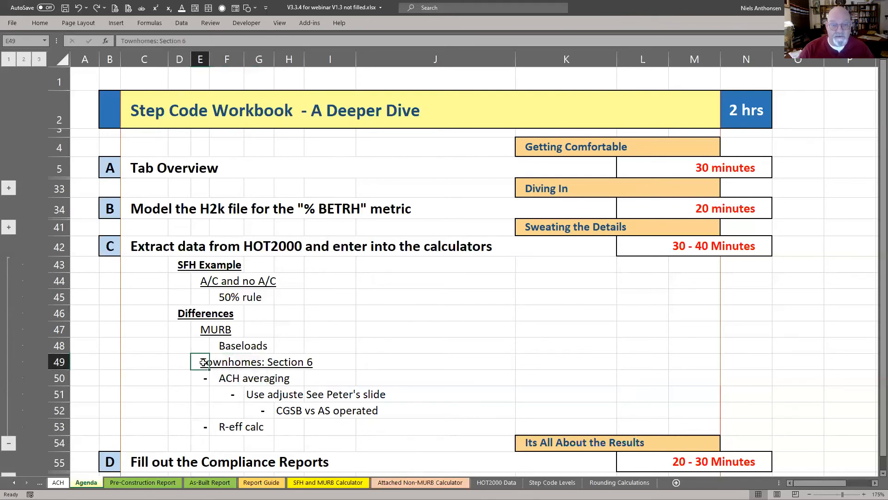
Step: Point out the agenda's ACH averaging item with its sub-items on adjusted ACH and CGSB vs AS operated
click(230, 378)
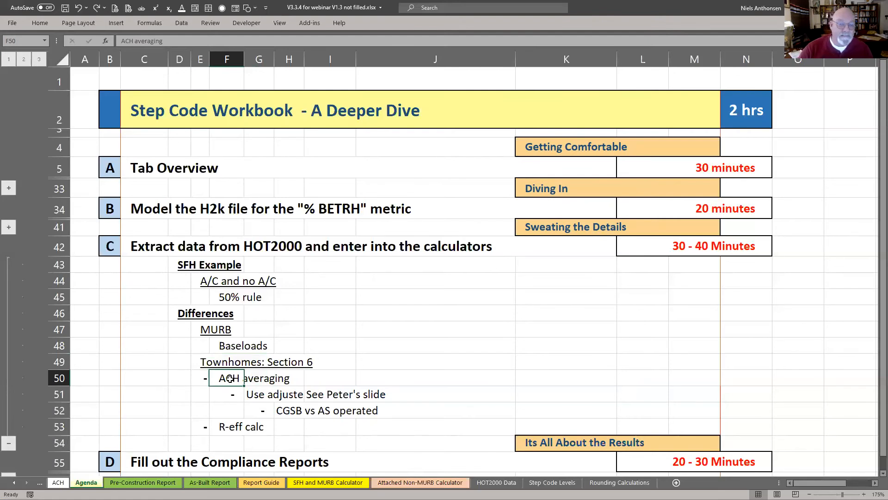
drag(230, 379, 255, 392)
click(224, 378)
drag(202, 378, 263, 397)
click(267, 394)
drag(205, 377, 254, 397)
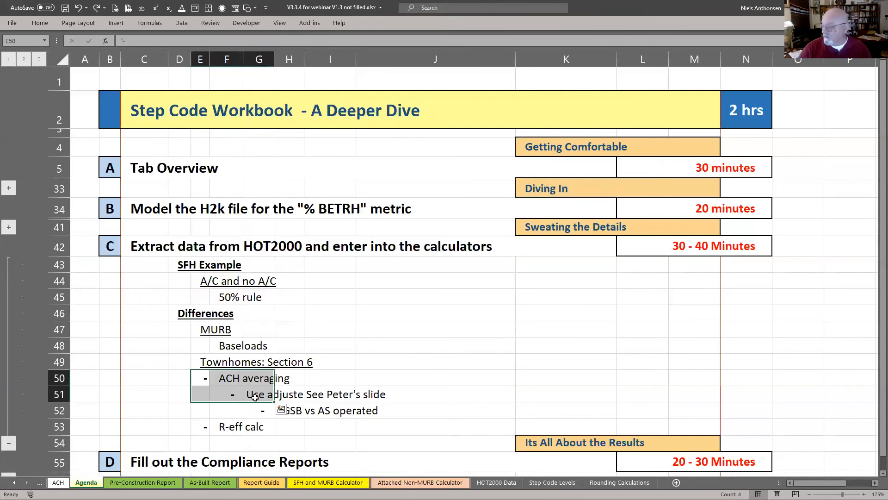
click(255, 397)
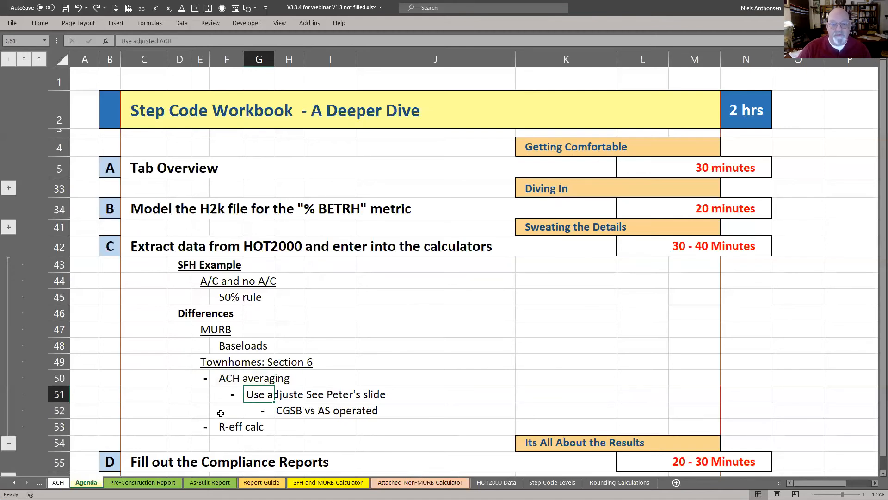
click(288, 416)
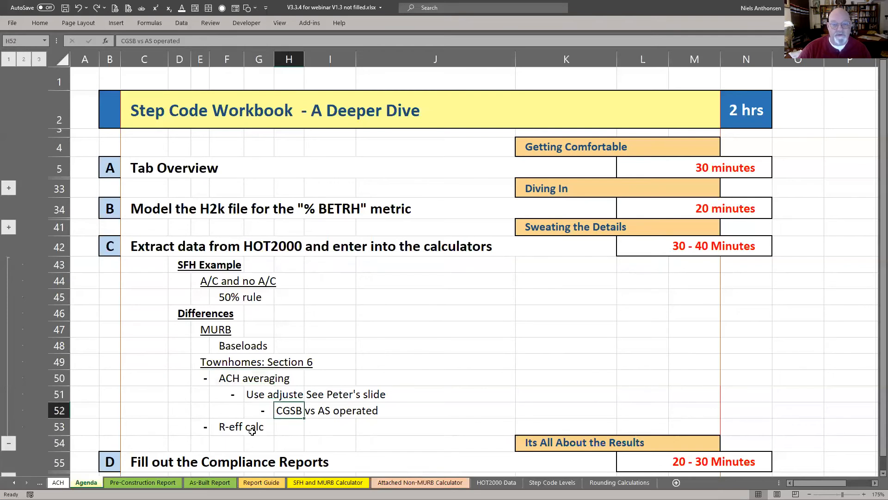
Step: Select the R-eff calc item on the agenda and open the Effective Rsi sheet
click(220, 427)
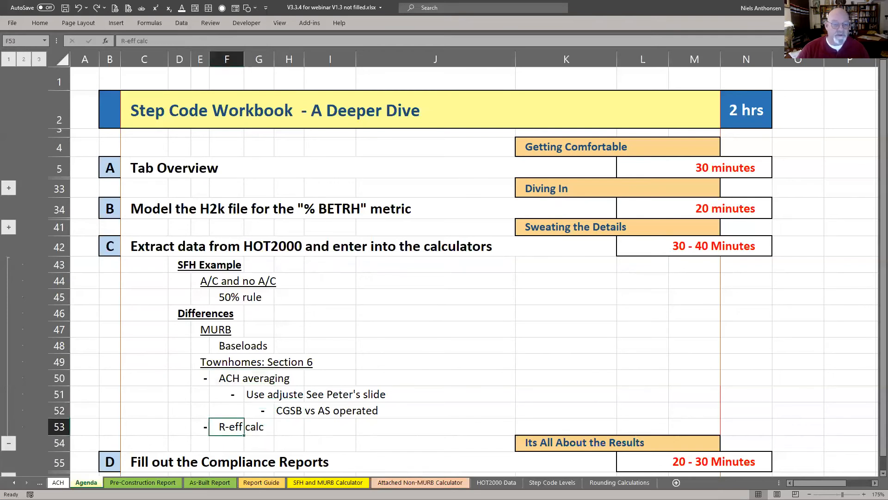
click(16, 483)
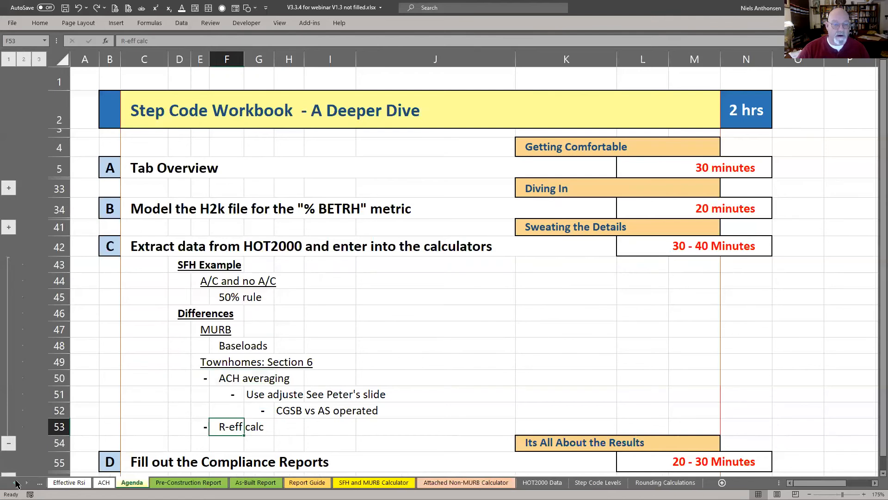
click(16, 483)
click(135, 482)
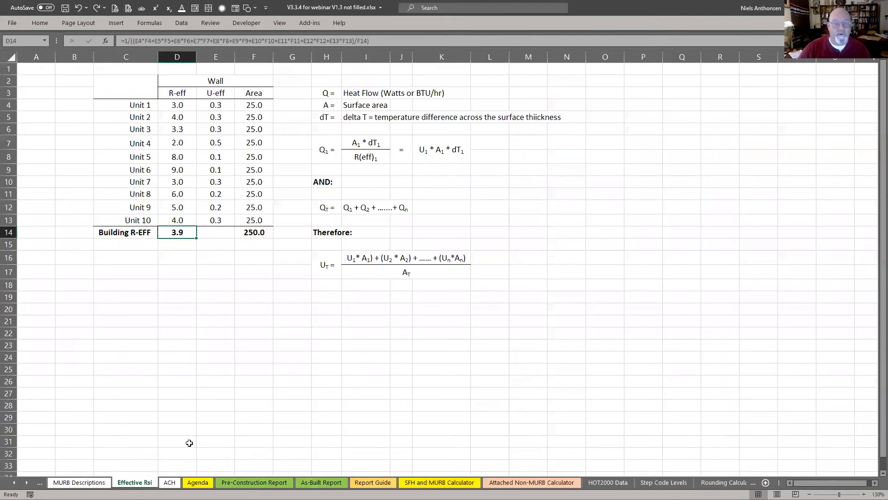
Step: Enlarge the wall R-eff table, highlight the Unit 1 to Unit 10 labels in C4:C13, and select Unit 1
click(116, 80)
scroll(116, 80, up, 3)
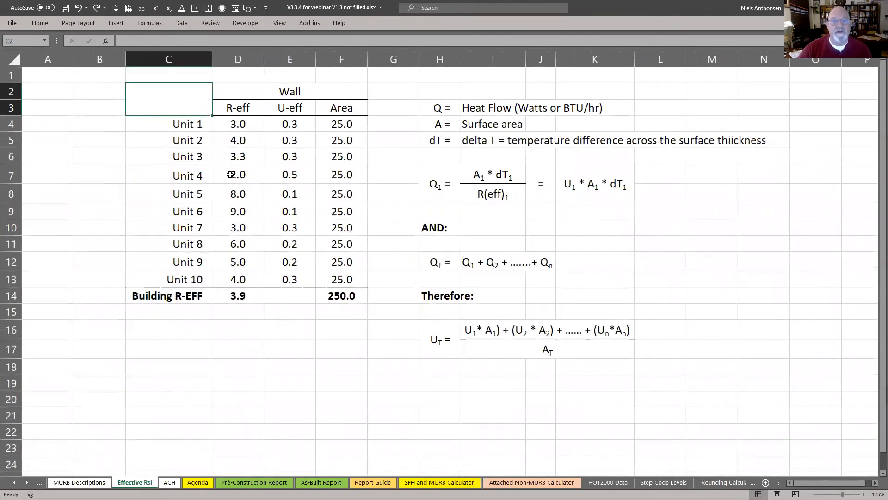
drag(194, 124, 196, 280)
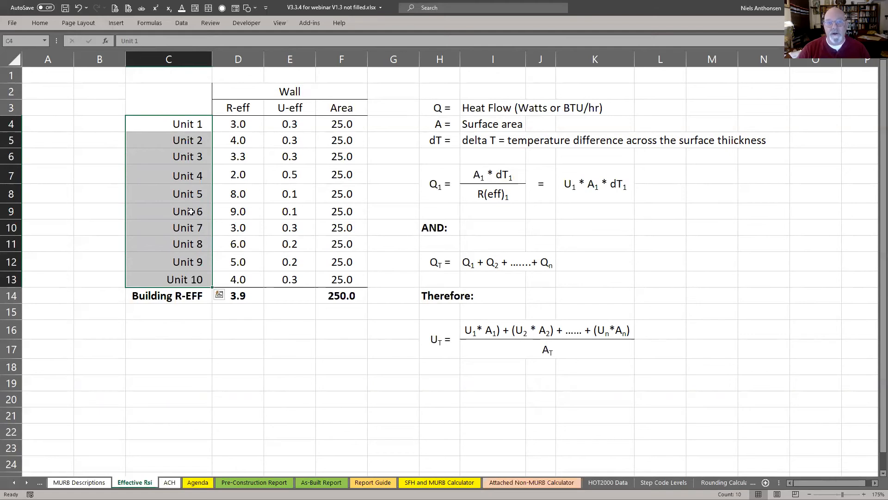
click(180, 122)
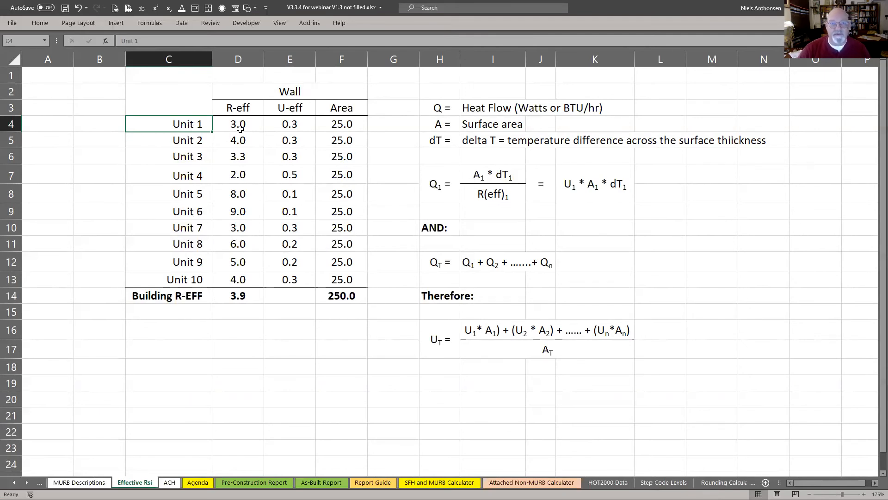
Step: Highlight the R-eff, U-eff and Area columns for Units 1 to 10, and select the Building R-EFF result in D14
drag(240, 123, 239, 276)
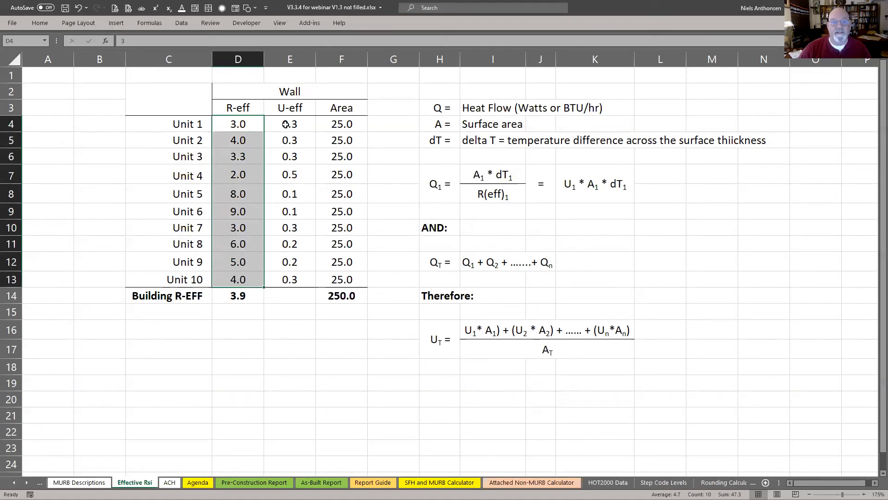
click(286, 124)
drag(285, 124, 286, 280)
click(233, 123)
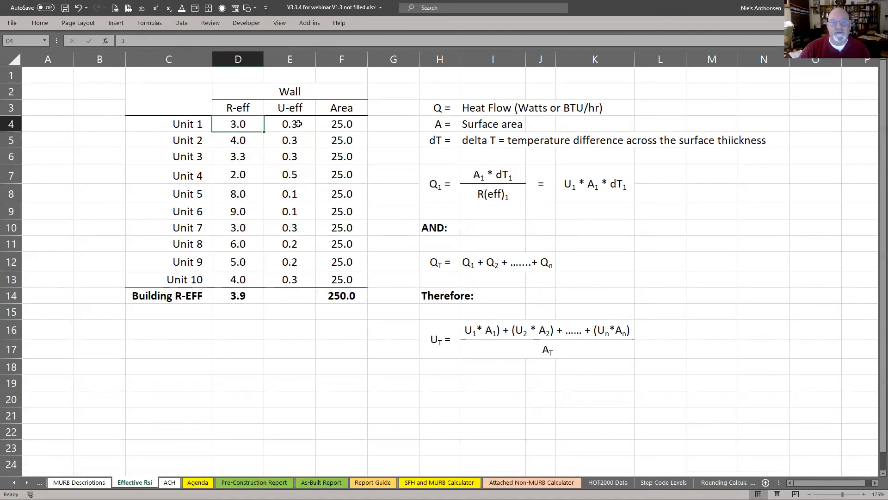
click(345, 124)
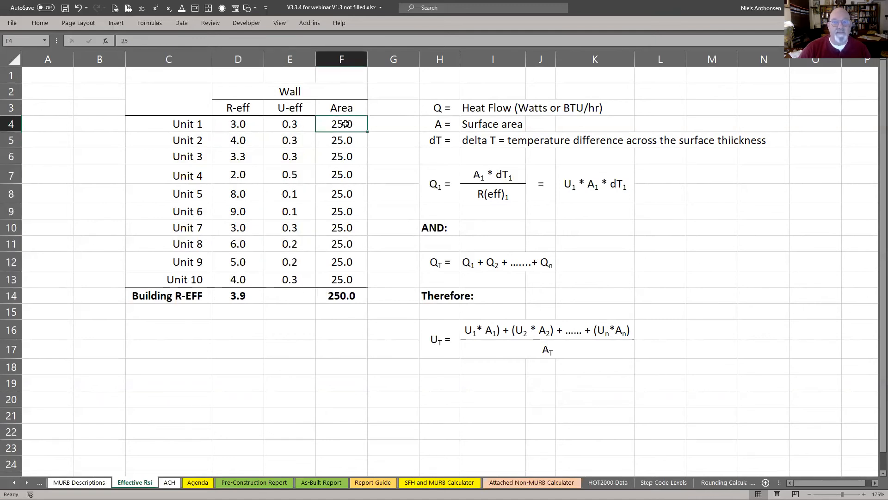
drag(345, 133, 337, 275)
click(235, 295)
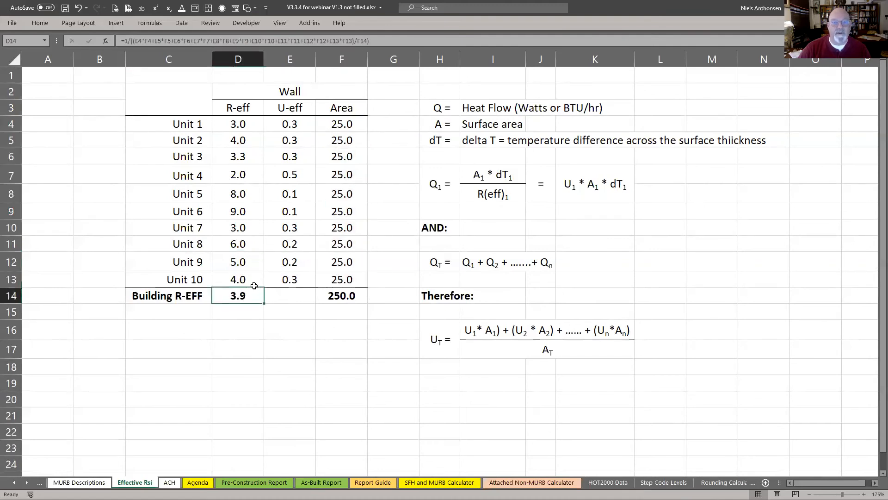
Step: Set the wall areas of Unit 2 to 50, Unit 3 to 75 and Unit 4 to 100, and select the Building R-EFF result
click(342, 139)
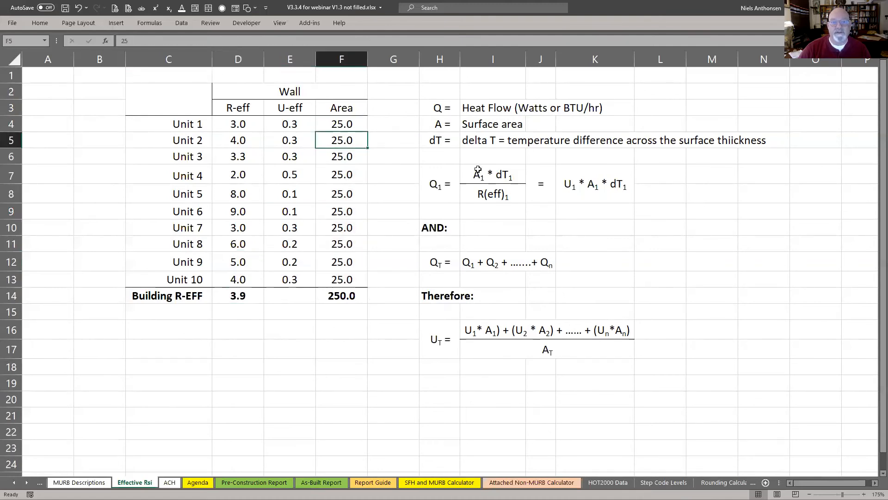
text(50)
key(Return)
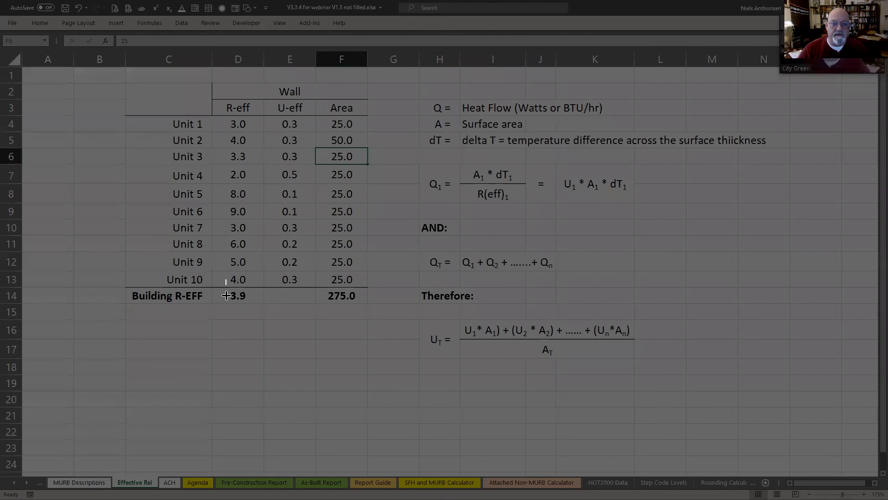
drag(226, 279, 267, 319)
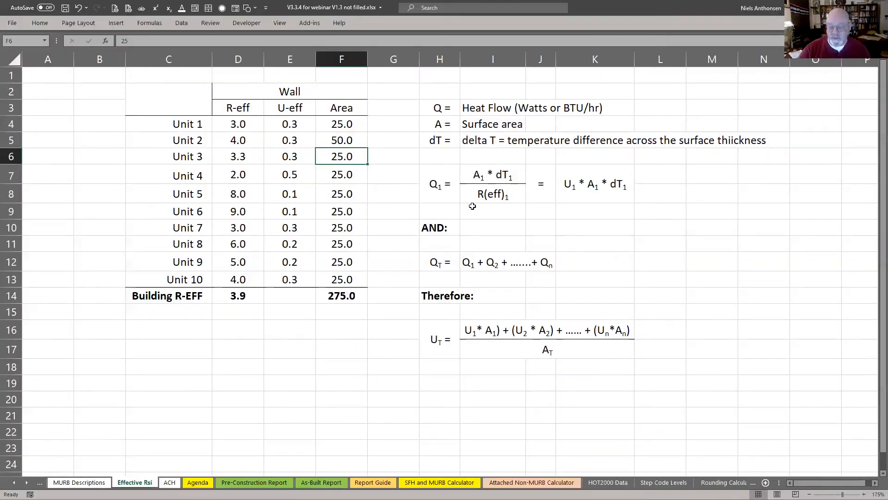
text(75)
key(Return)
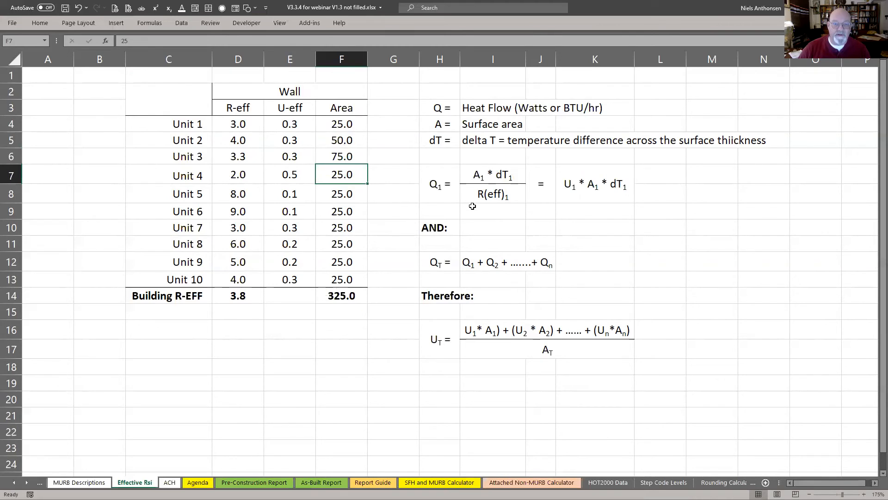
text(100)
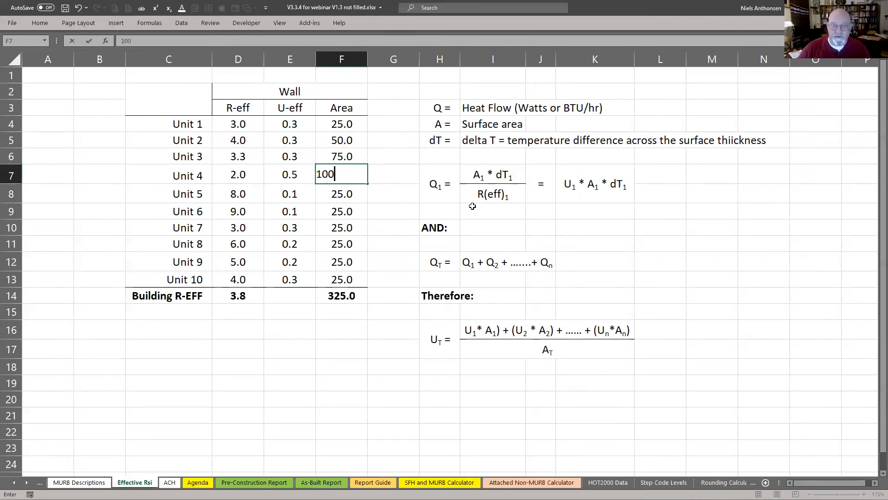
key(Return)
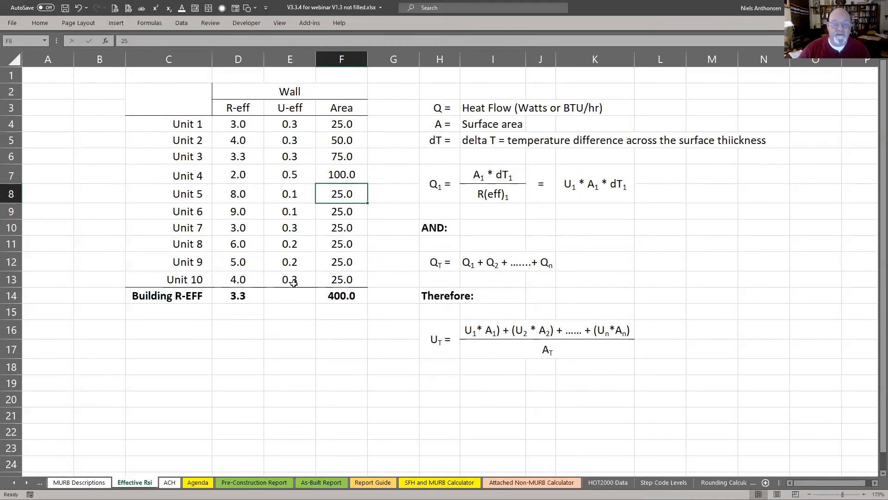
click(243, 298)
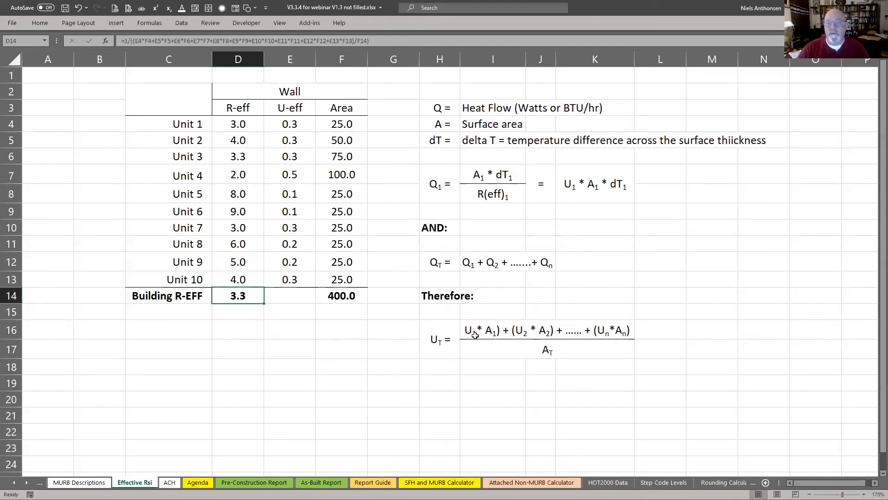
Step: Spotlight the Q1 heat flow formula with a screen-snip frame, and highlight the Q, A and dT definitions above it
click(436, 196)
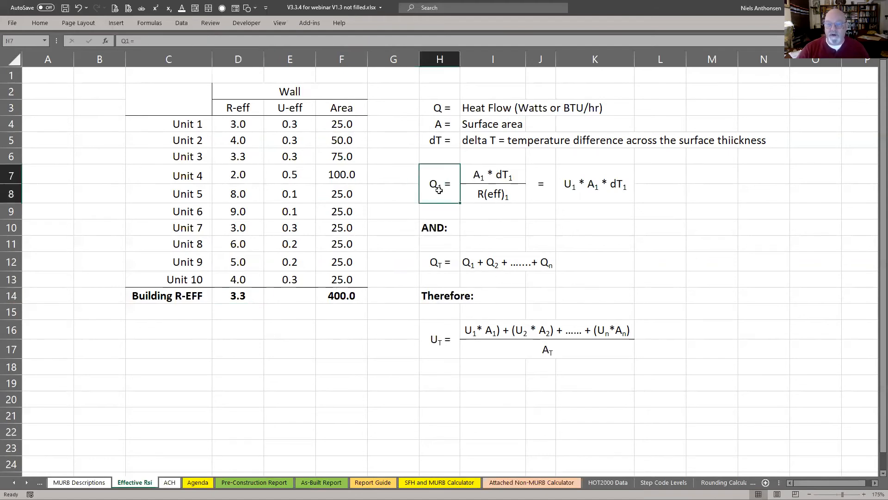
scroll(439, 190, up, 1)
key(super+shift+s)
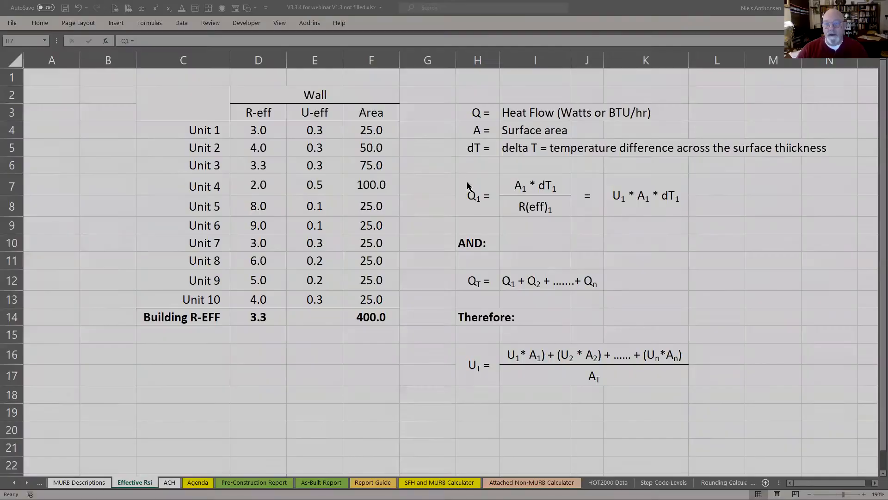
drag(456, 170, 702, 222)
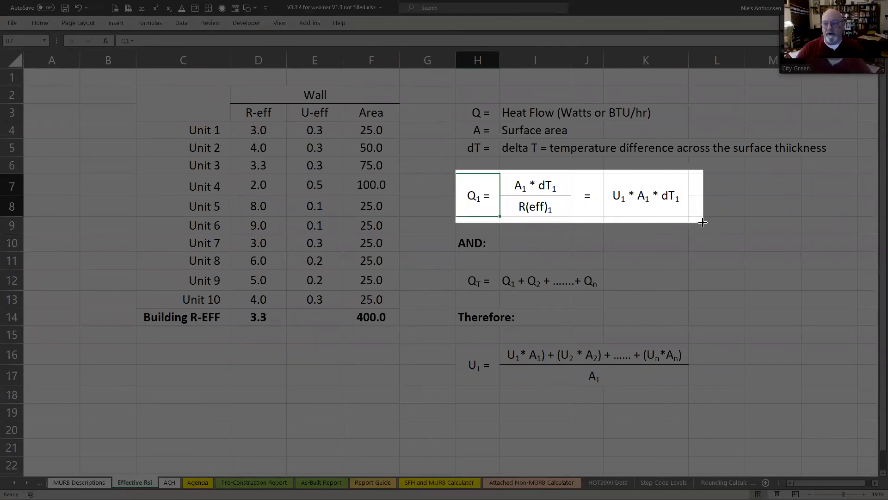
drag(703, 222, 702, 222)
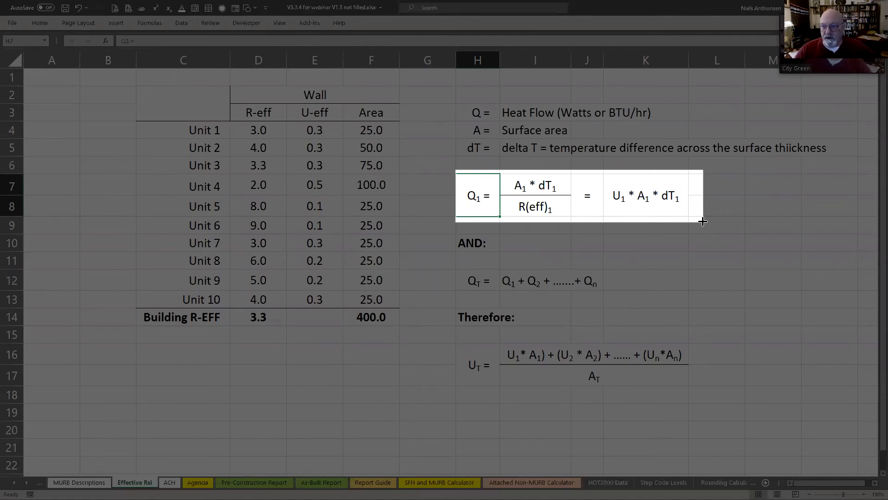
drag(702, 222, 703, 221)
drag(469, 112, 511, 161)
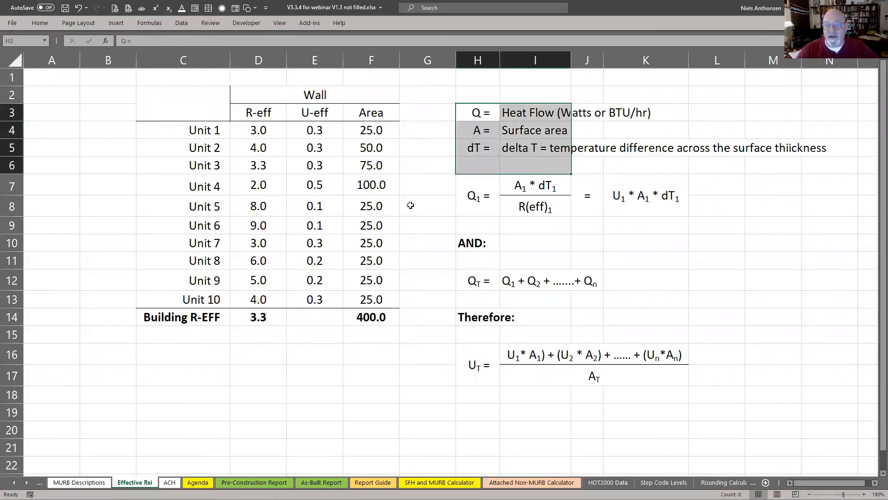
click(410, 205)
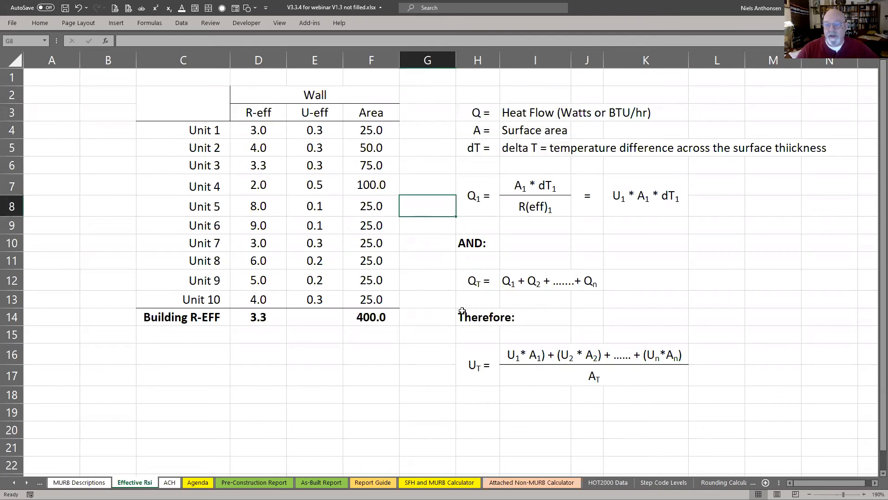
Step: Point out the QT and UT formulas and inspect the Building R-EFF formula in D14 without changing it
click(470, 281)
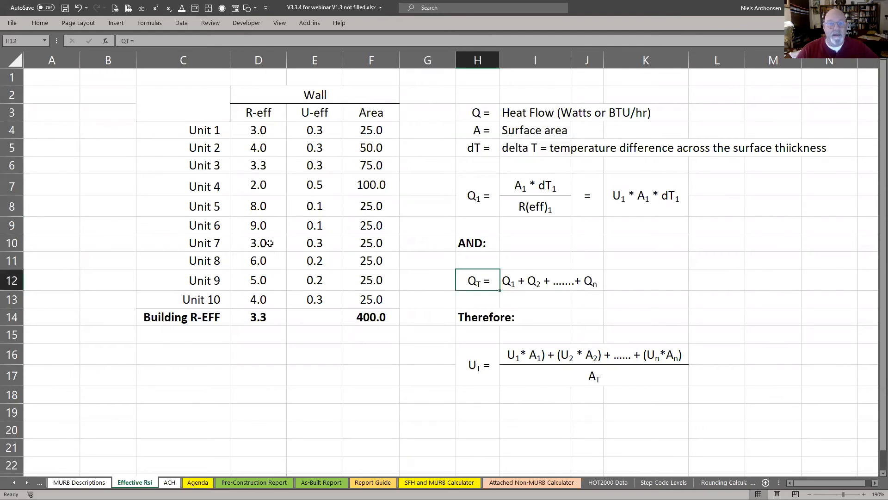
double_click(256, 313)
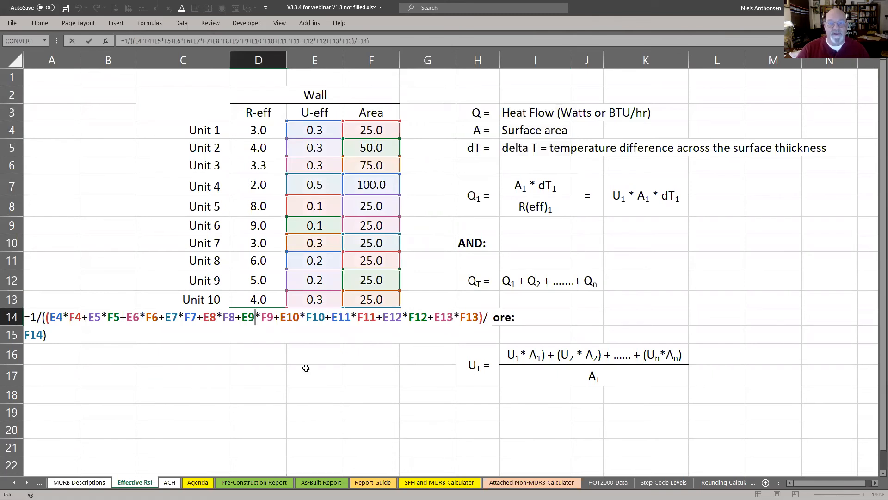
key(Escape)
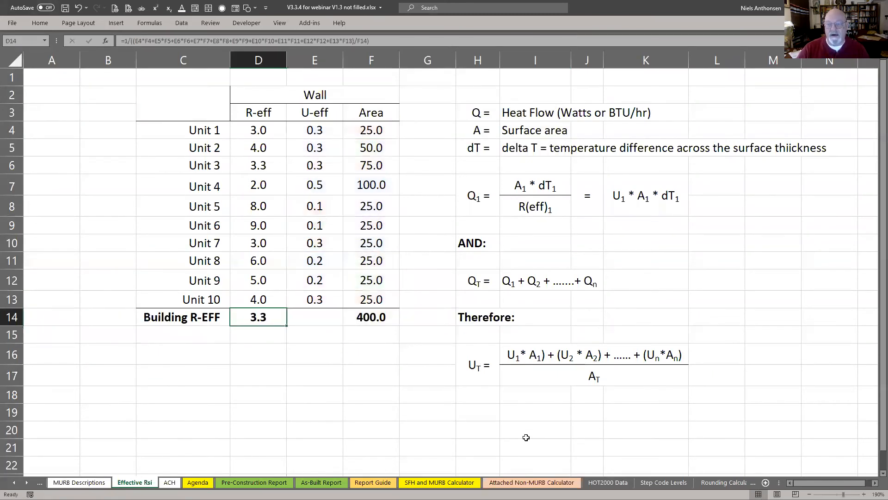
drag(471, 364, 661, 374)
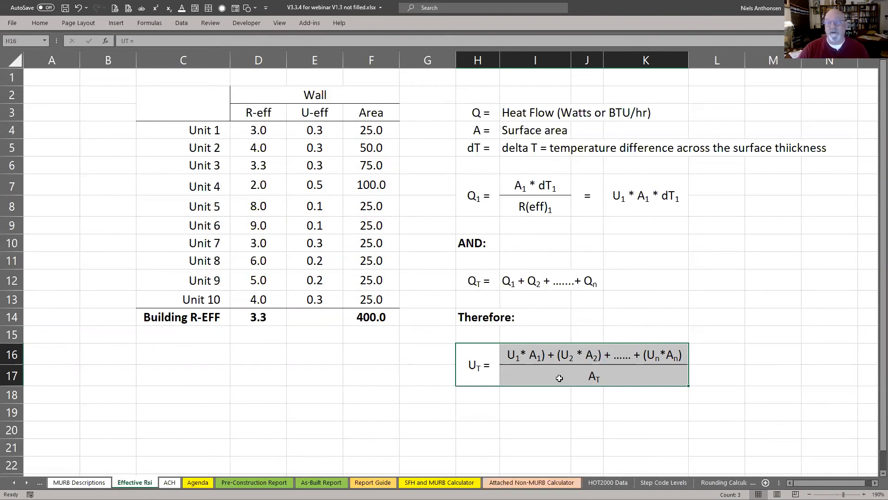
double_click(251, 319)
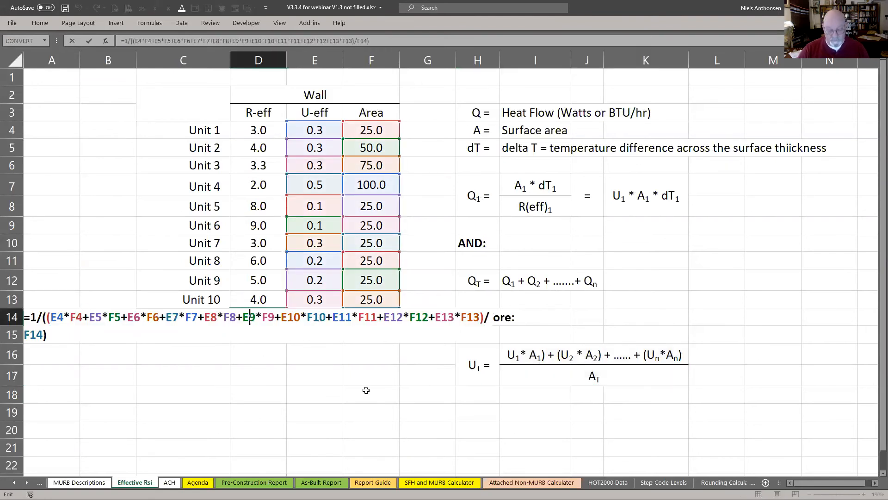
key(Escape)
click(389, 397)
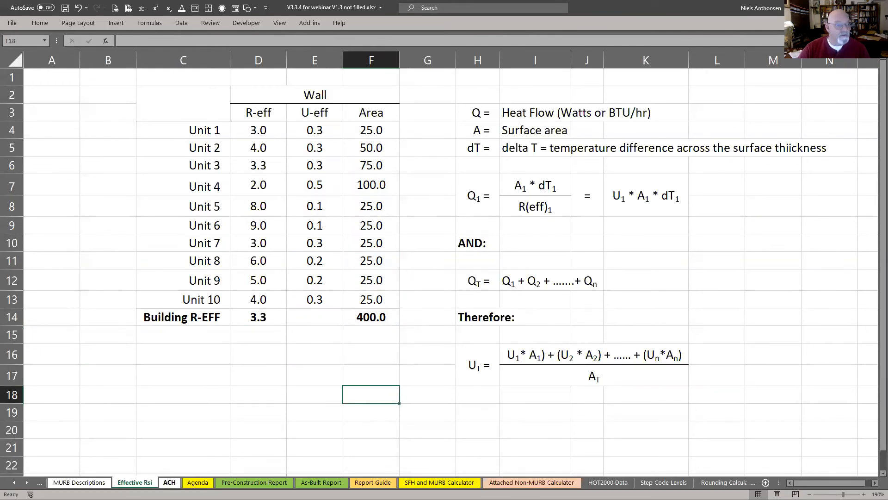
Step: Open the ACH sheet and move the waterfall picture over the row house airtightness example, just below the heron picture
click(169, 482)
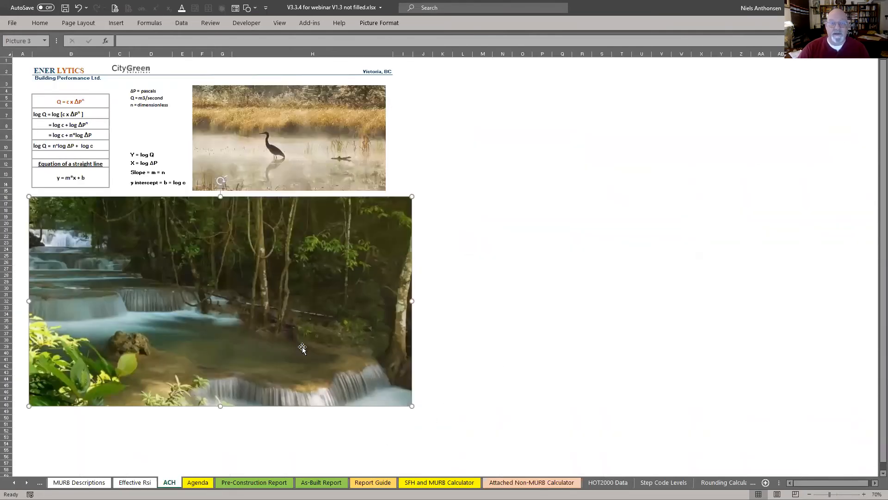
click(18, 59)
scroll(18, 58, up, 5)
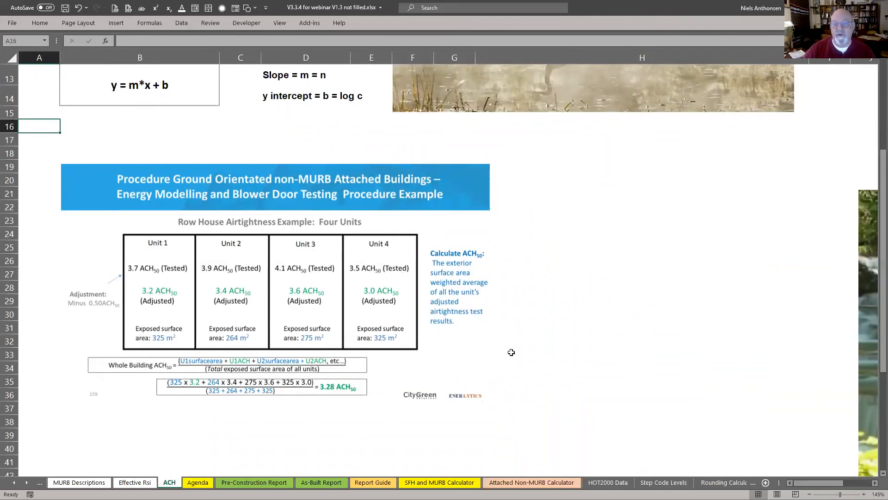
drag(863, 317, 406, 259)
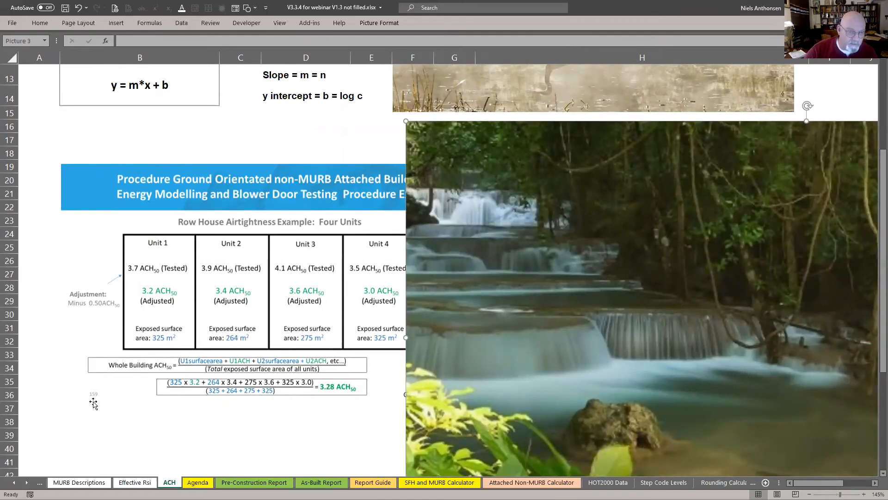
drag(698, 315, 336, 313)
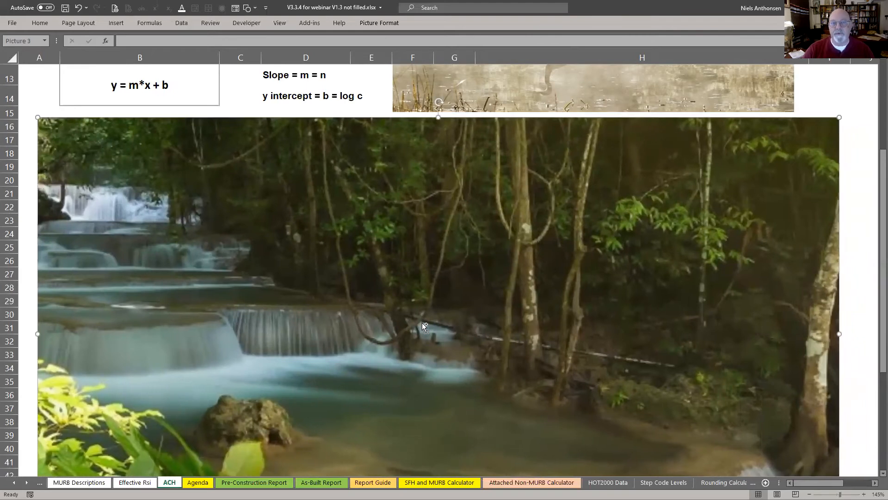
ctrl+scroll(422, 323, down, 3)
scroll(337, 364, up, 3)
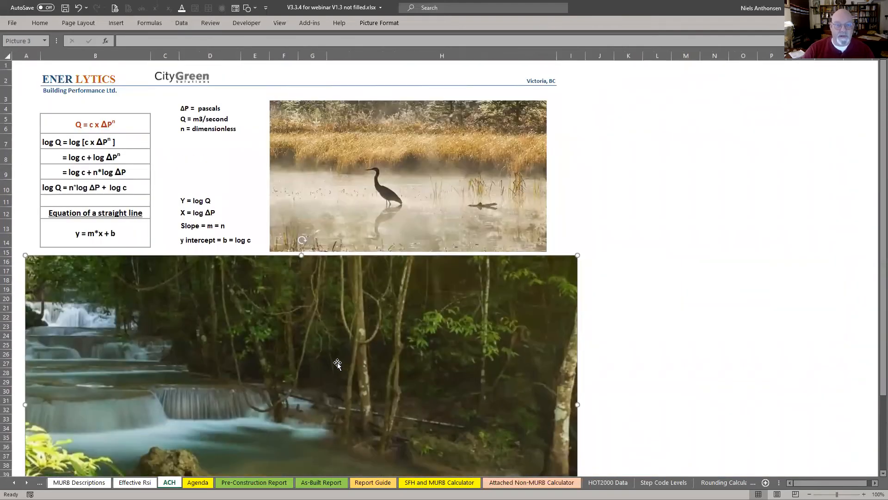
drag(309, 349, 311, 355)
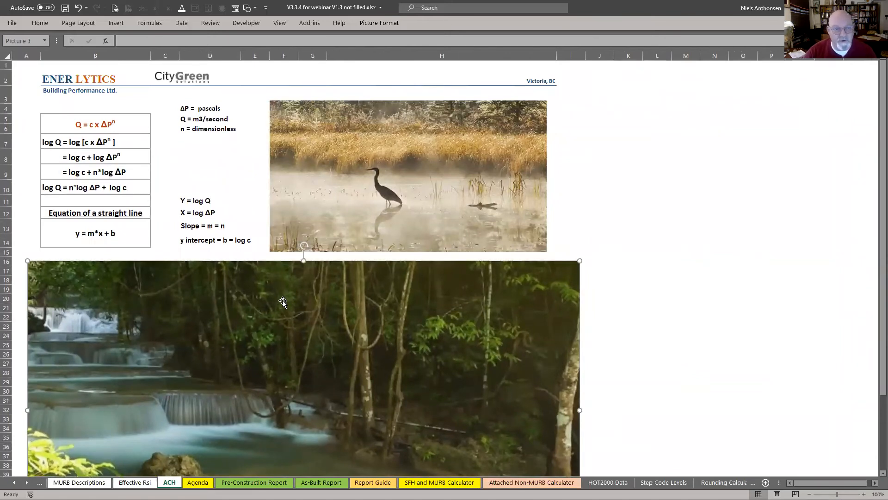
click(198, 167)
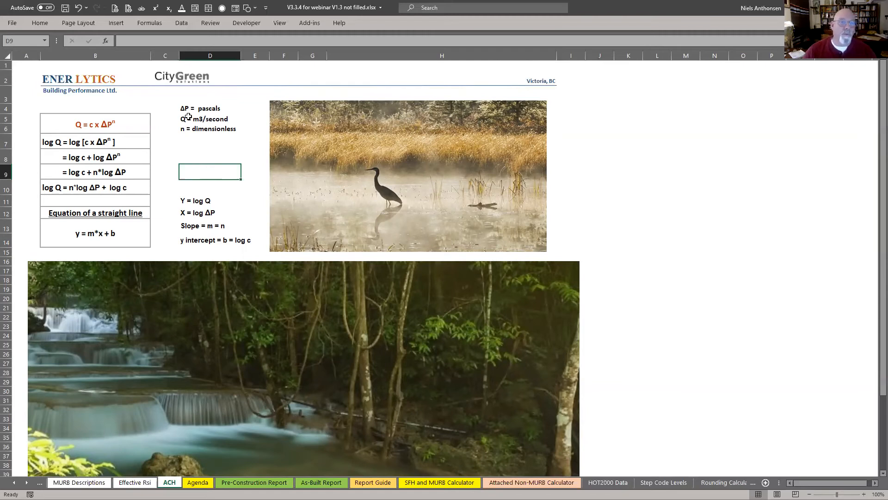
drag(201, 143, 200, 185)
click(202, 185)
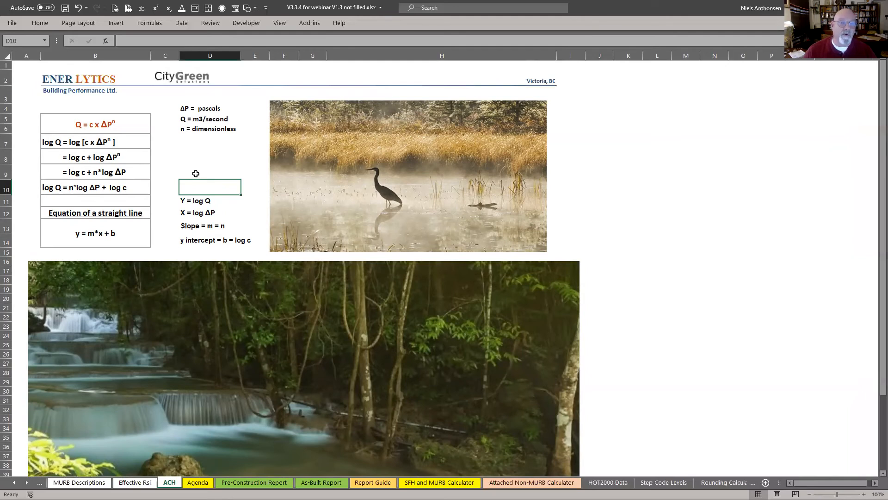
Step: Spotlight the airflow equation Q = c x ΔPⁿ on the ACH sheet and its Q = m3/second definition with screen-snip frames
click(79, 128)
ctrl+scroll(61, 137, up, 3)
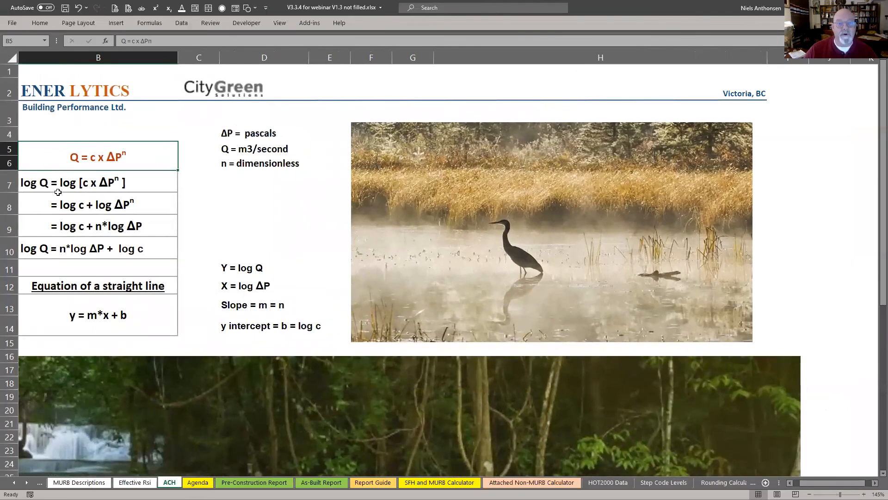
key(super+shift+s)
drag(33, 134, 160, 168)
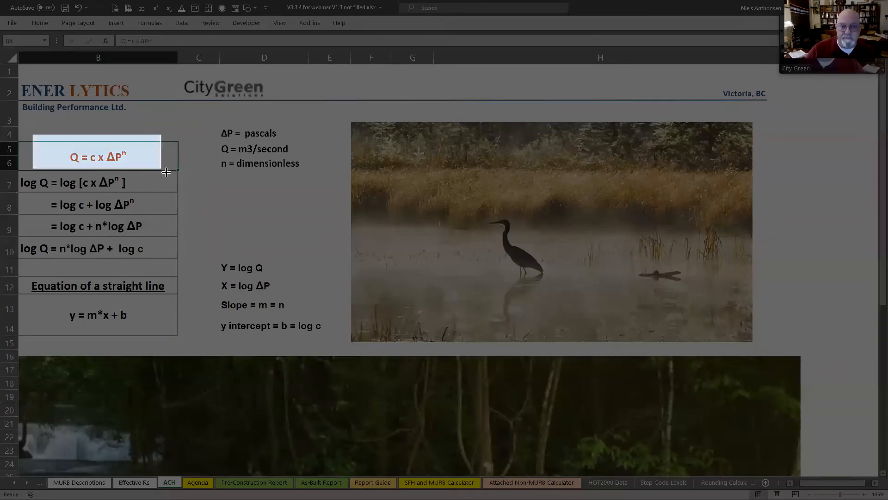
scroll(261, 176, left, 1)
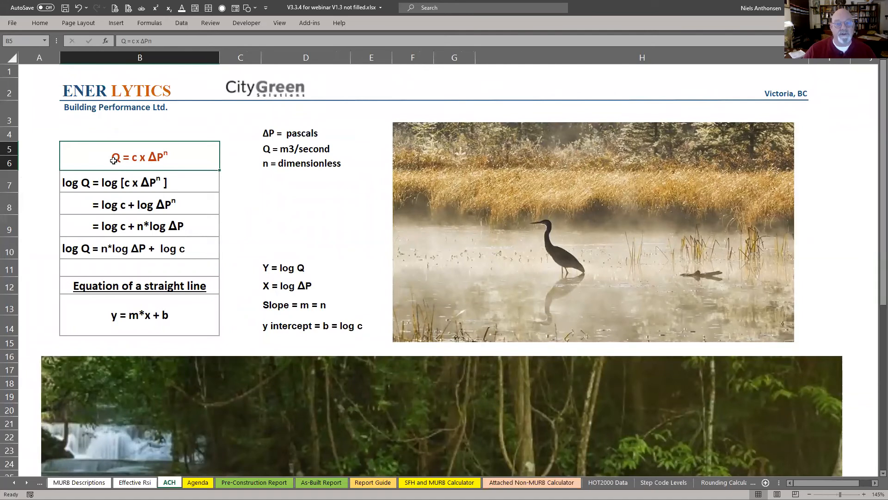
click(258, 149)
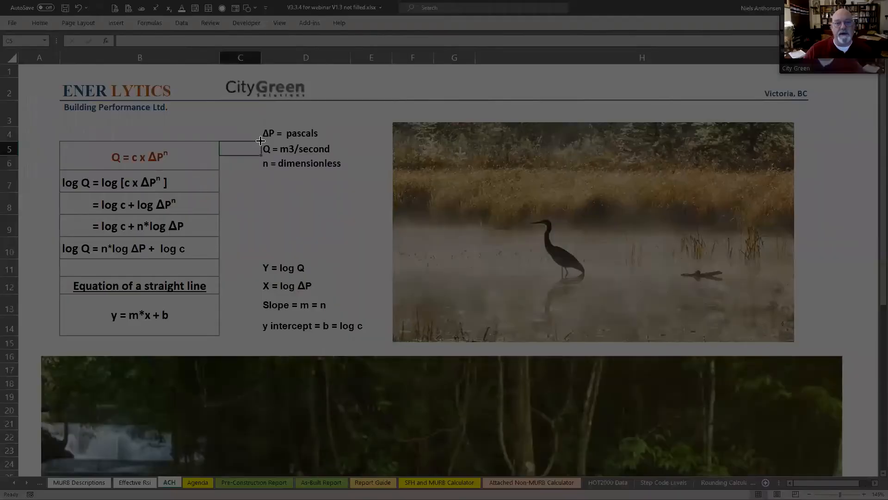
drag(260, 140, 354, 158)
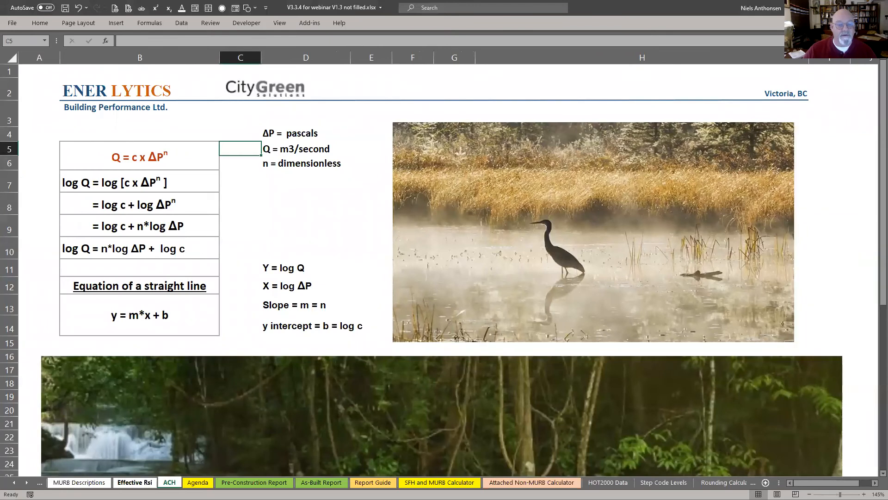
Step: Open the Effective Rsi sheet and spotlight the Q1 term and the Q heat flow definition with screen-snip frames
click(134, 482)
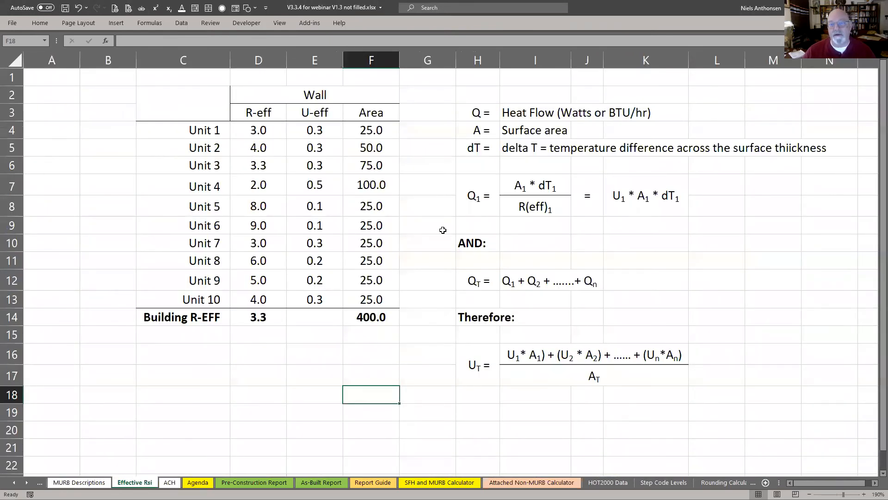
key(super+shift+s)
drag(454, 176, 504, 219)
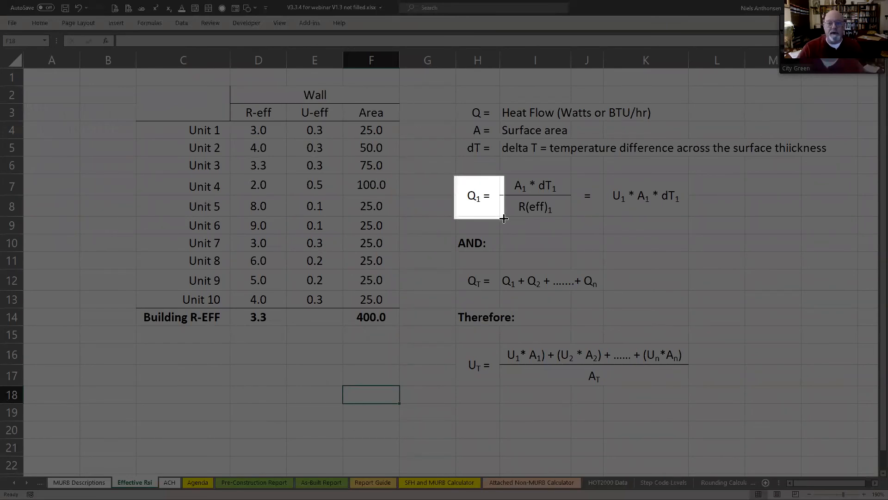
drag(504, 218, 498, 222)
key(super+shift+s)
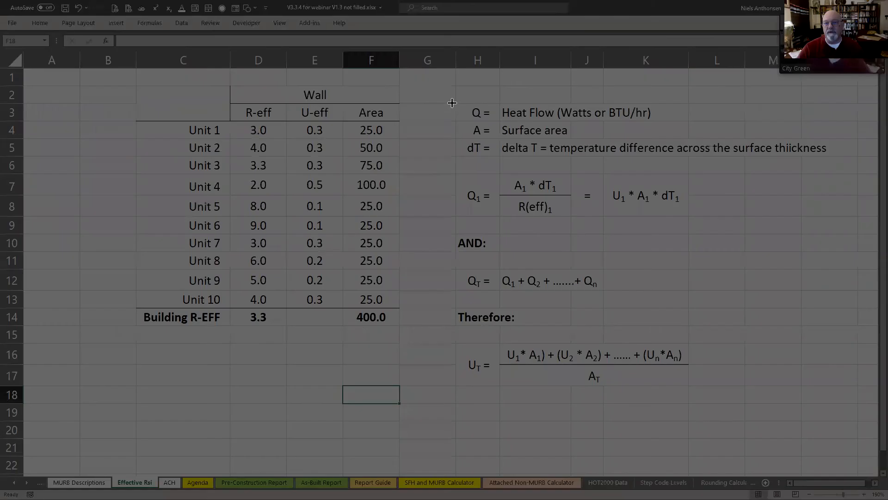
drag(456, 108, 670, 121)
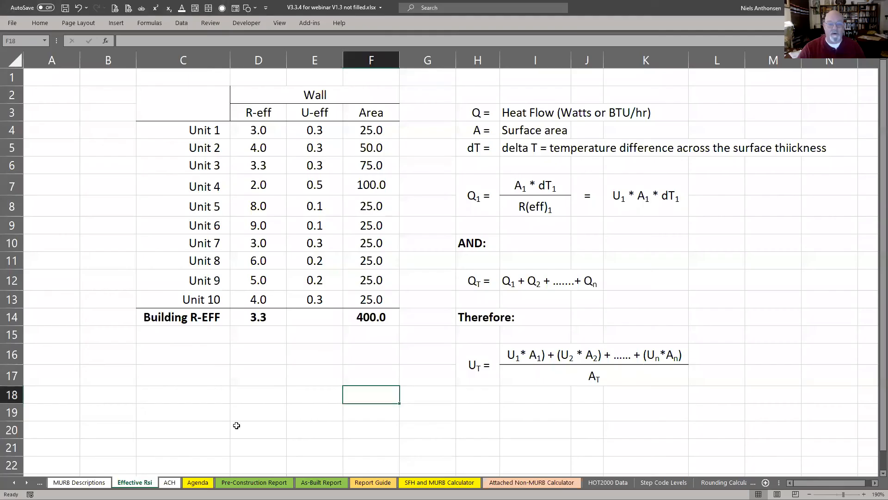
Step: Return to the ACH sheet, frame the Q = m3/second definition, and highlight the equation Q = c x ΔPⁿ
click(170, 482)
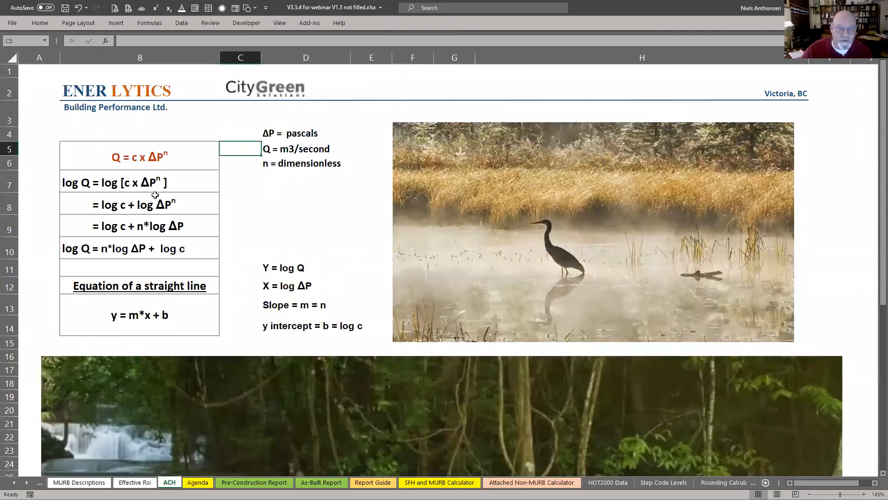
key(super+shift+s)
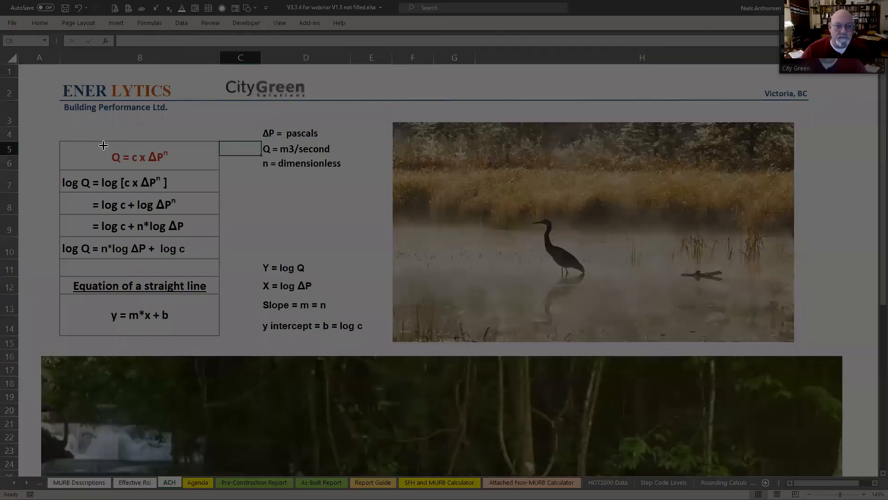
drag(261, 140, 336, 155)
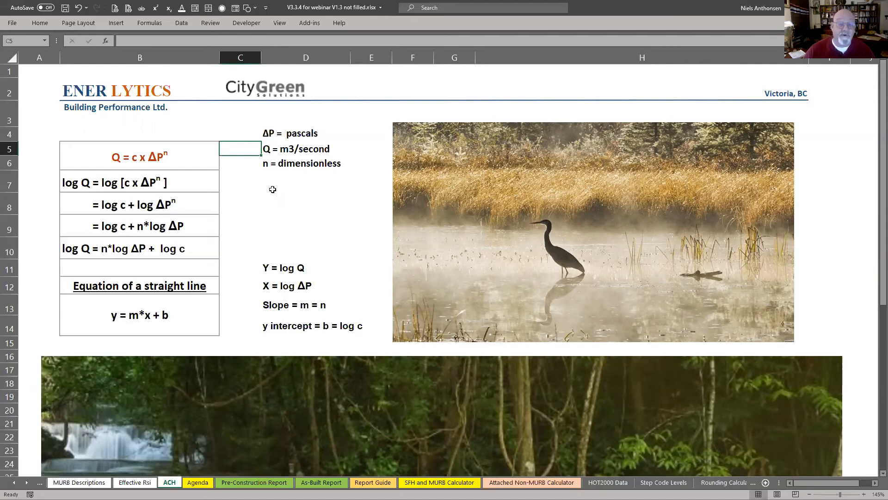
click(272, 188)
drag(238, 139, 242, 162)
click(242, 162)
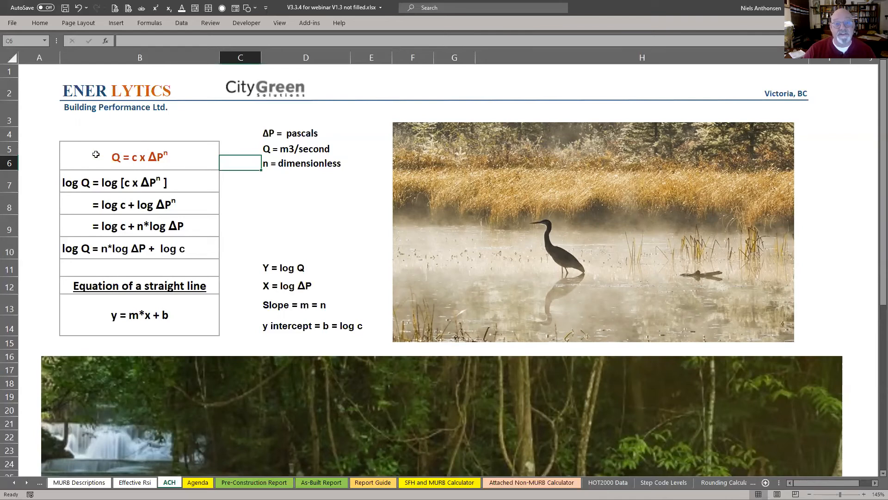
click(147, 156)
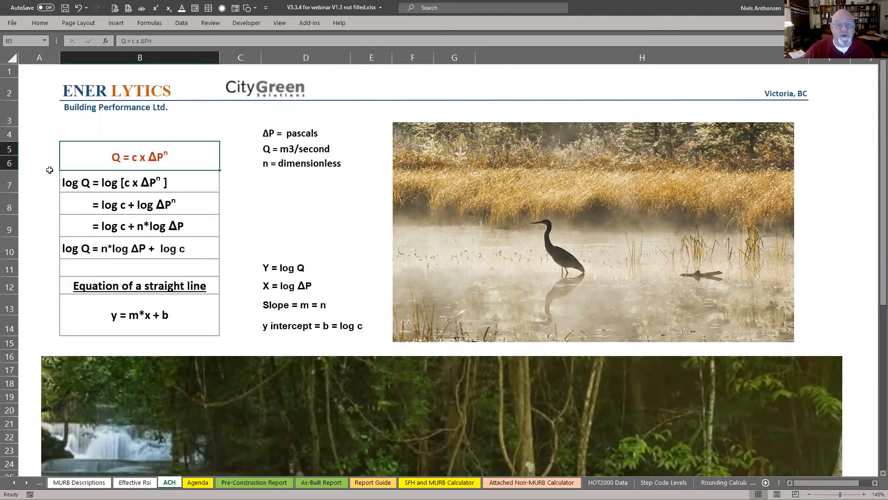
Step: Walk through the logarithm expansion in B7 to B9, comparing log c + log ΔPⁿ with log c + n*log ΔP
scroll(49, 170, down, 1)
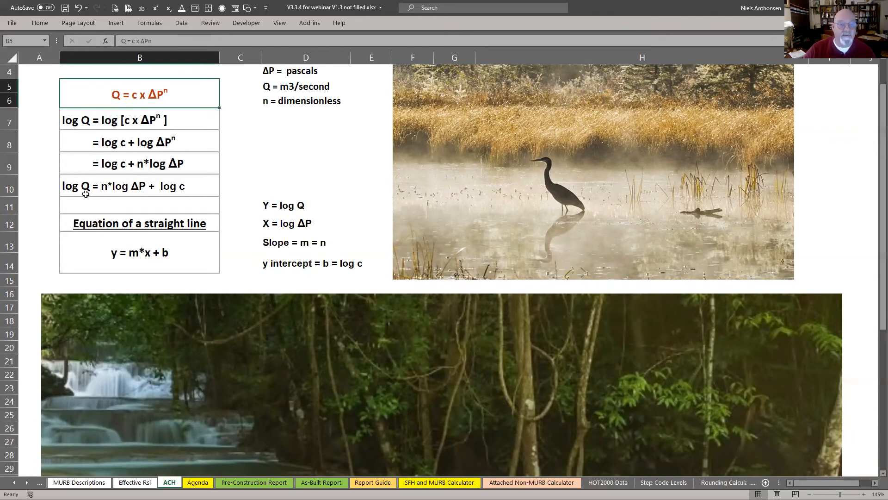
drag(190, 123, 192, 143)
click(191, 143)
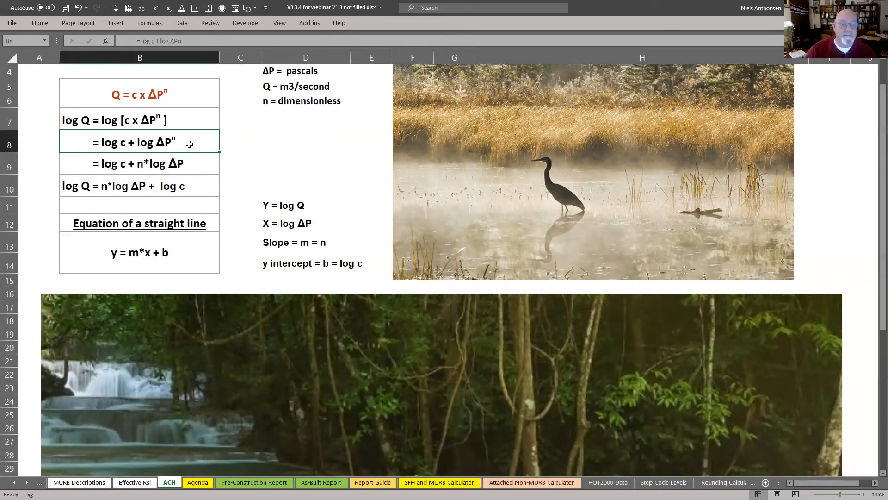
click(139, 170)
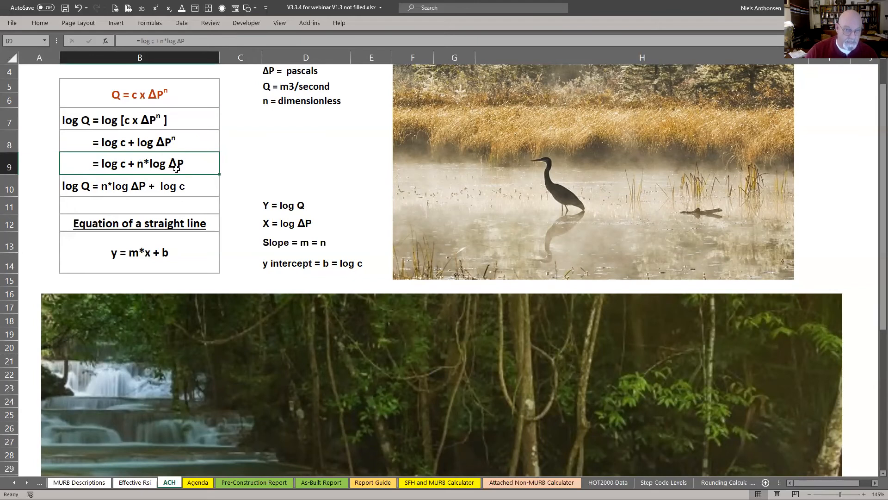
drag(165, 140, 170, 156)
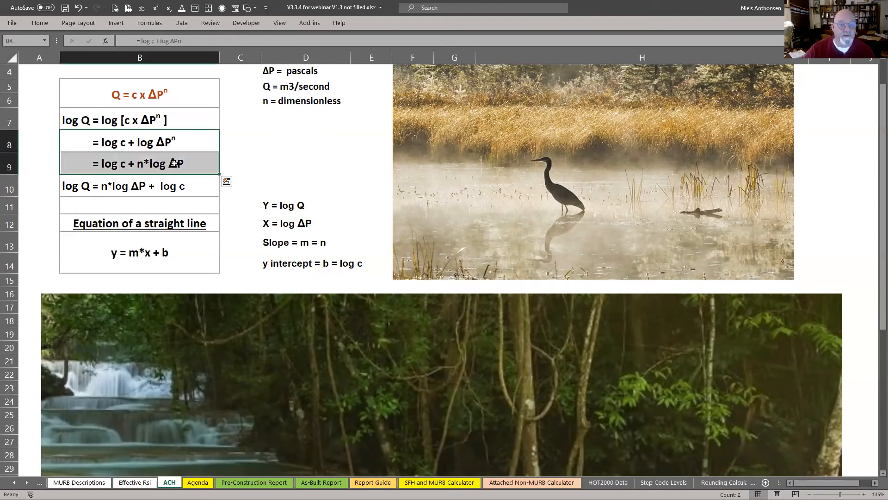
click(172, 162)
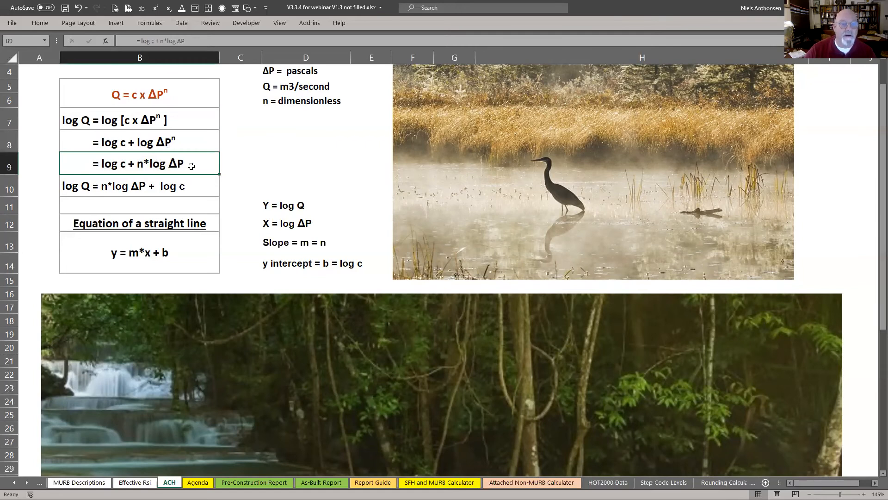
Step: Compare the rearranged equation log Q = n*log ΔP + log c with the straight-line equation y = m*x + b
click(79, 186)
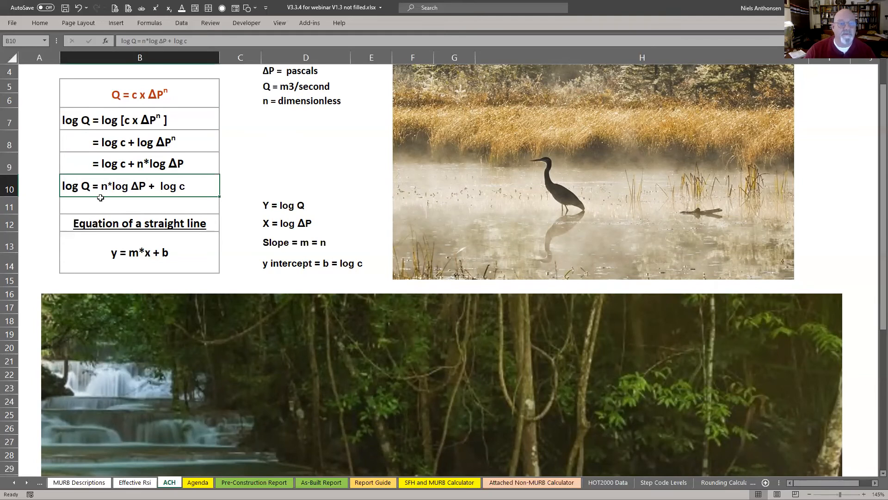
click(164, 164)
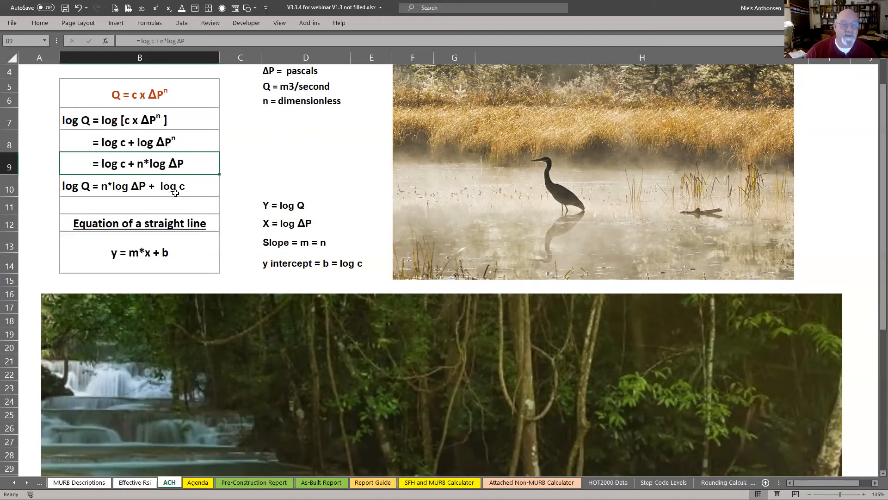
click(134, 191)
click(127, 260)
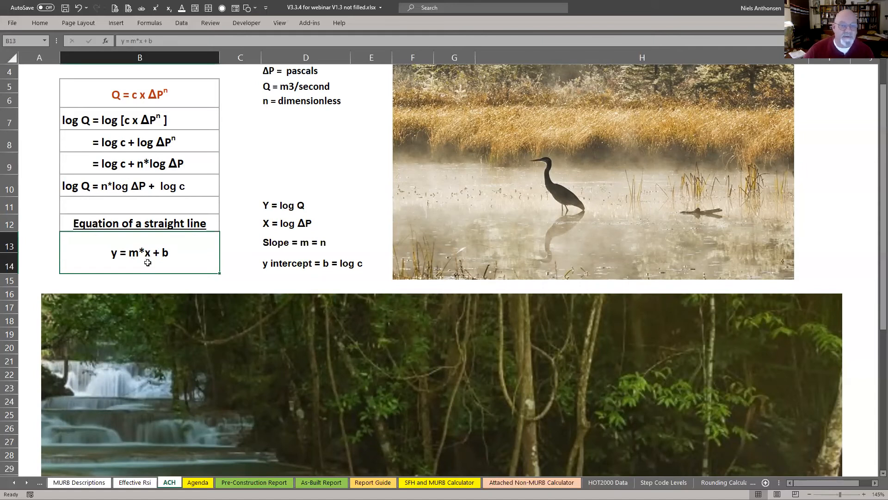
Step: Point out the slope and y intercept definitions and match them to the terms of the straight-line equation
click(272, 243)
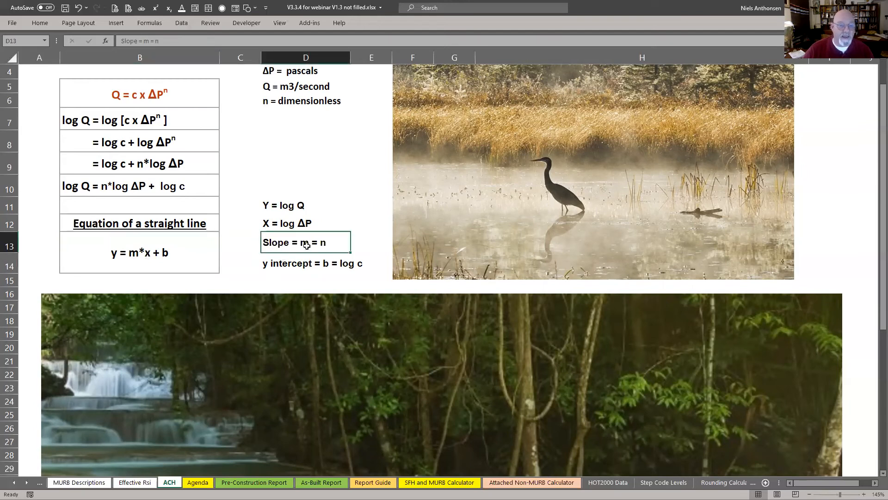
click(276, 265)
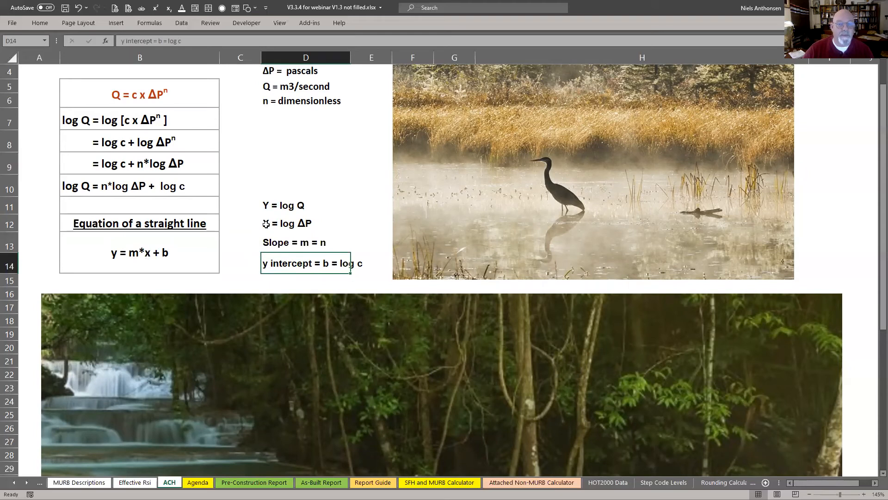
click(275, 247)
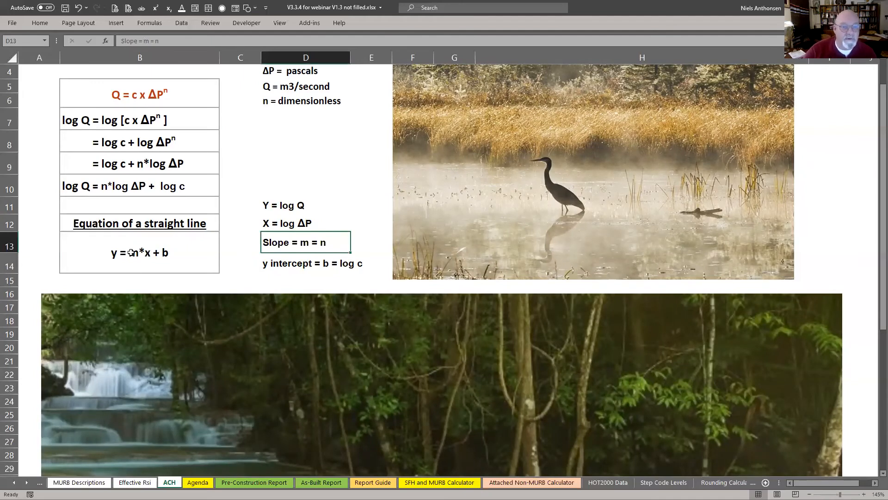
click(104, 187)
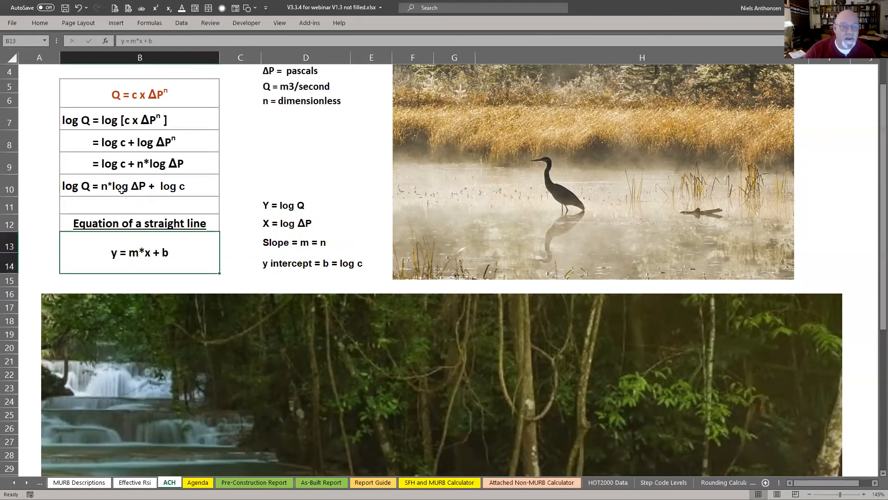
click(146, 252)
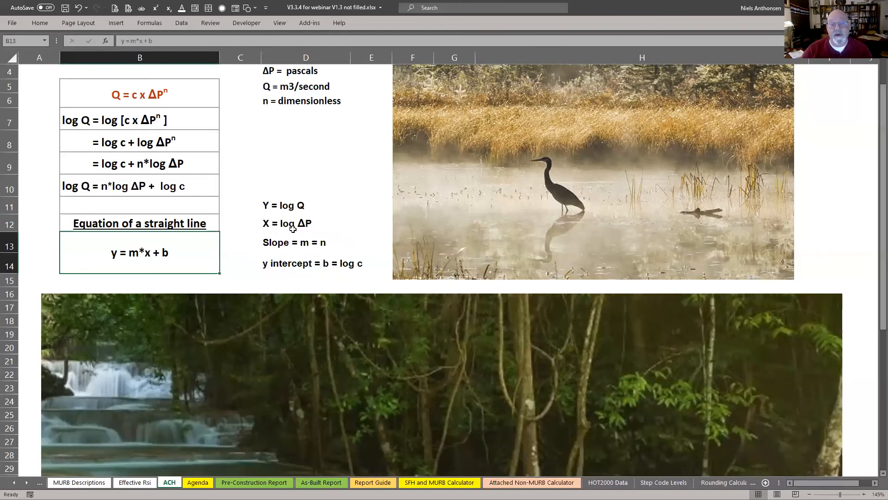
ctrl+scroll(235, 268, down, 1)
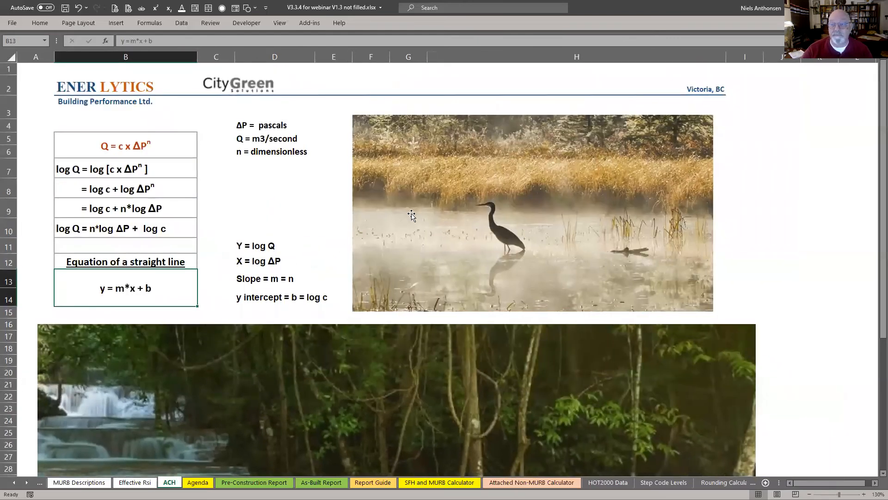
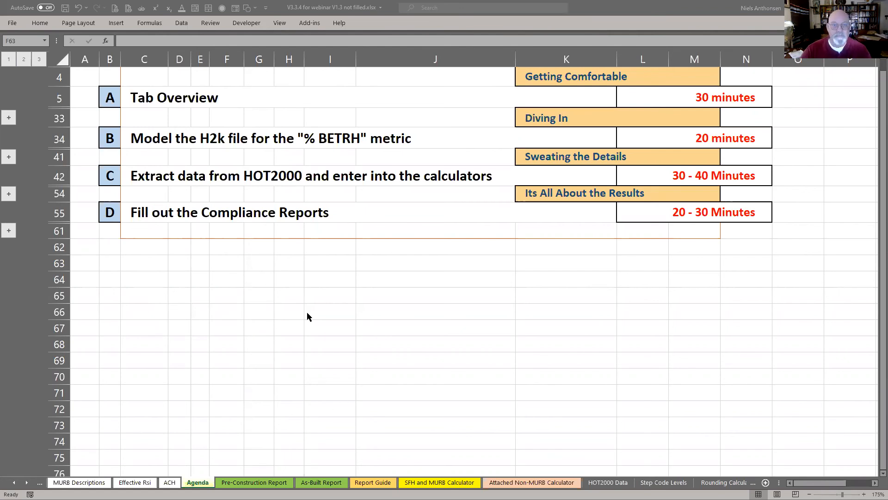
Step: Open a second window of the workbook and arrange it side by side with the original window
click(280, 24)
click(280, 23)
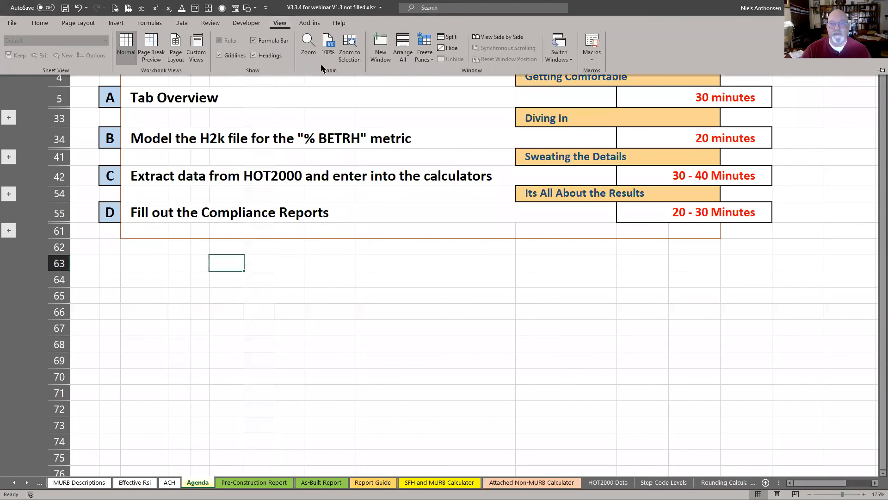
click(380, 46)
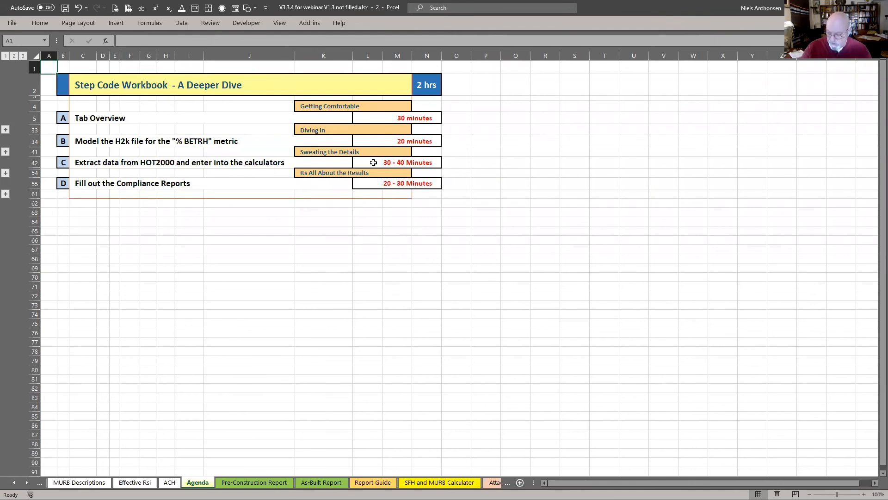
key(super+Right)
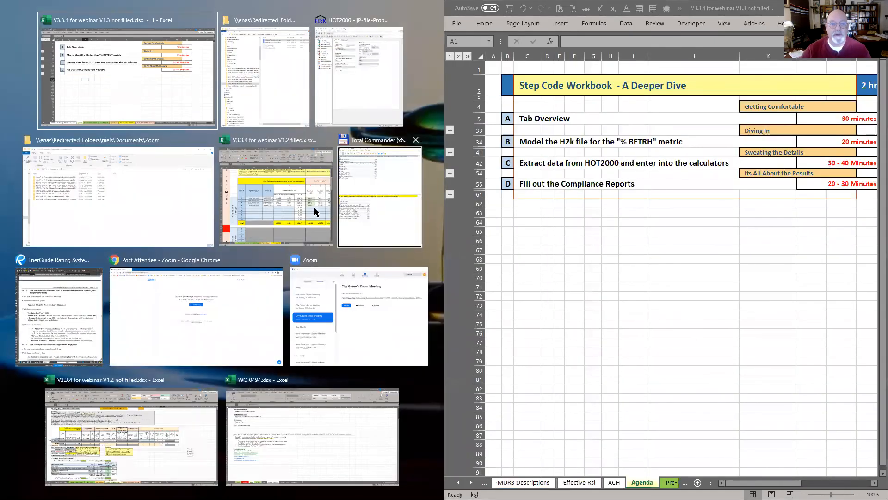
click(285, 209)
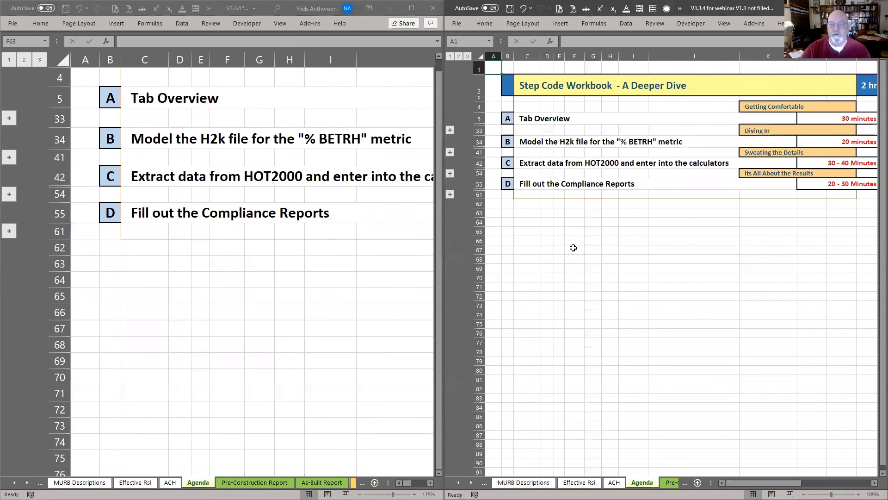
scroll(146, 219, down, 1)
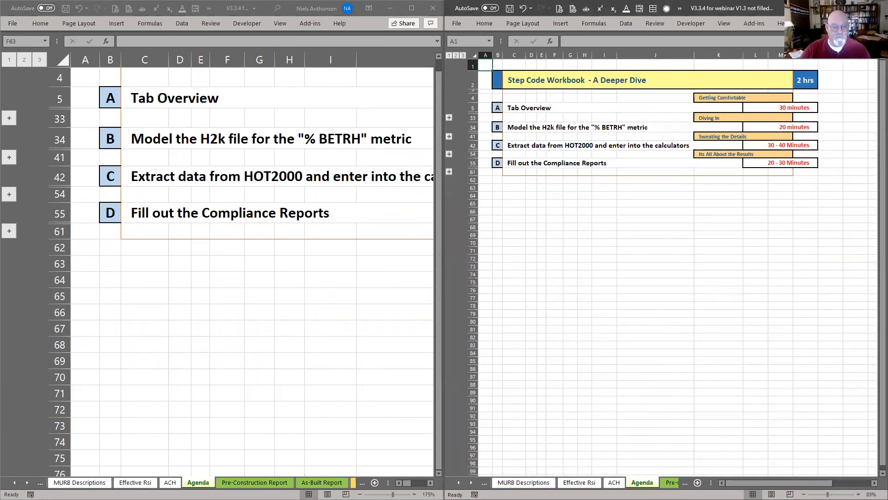
Step: Open the Pre-Construction Report sheet in the original window and show the beginning of its project information section
click(27, 482)
click(26, 482)
click(26, 482)
click(26, 483)
click(26, 482)
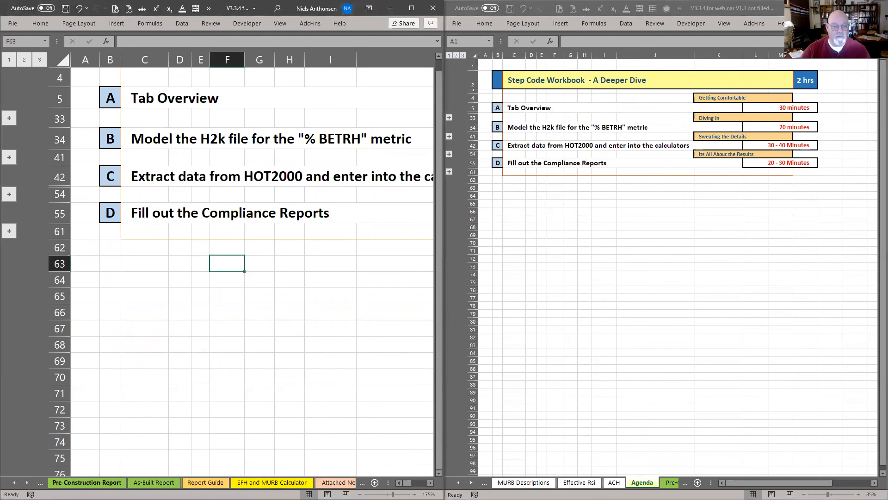
click(104, 482)
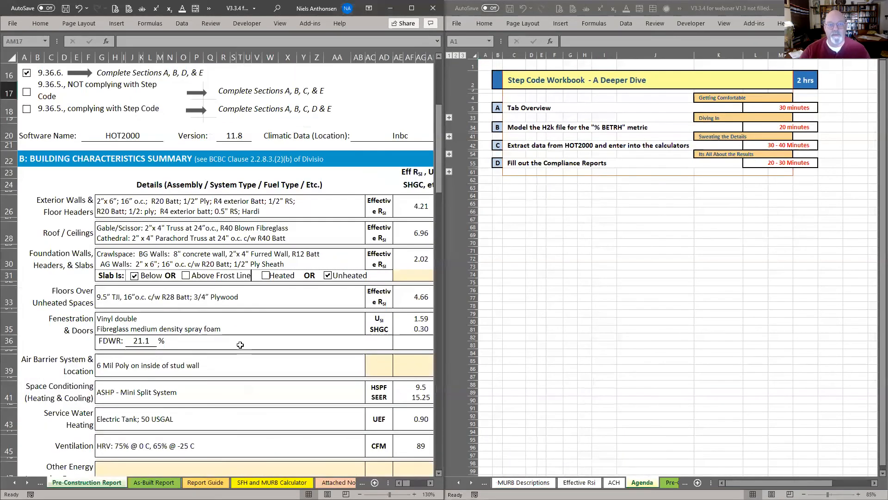
scroll(236, 278, up, 4)
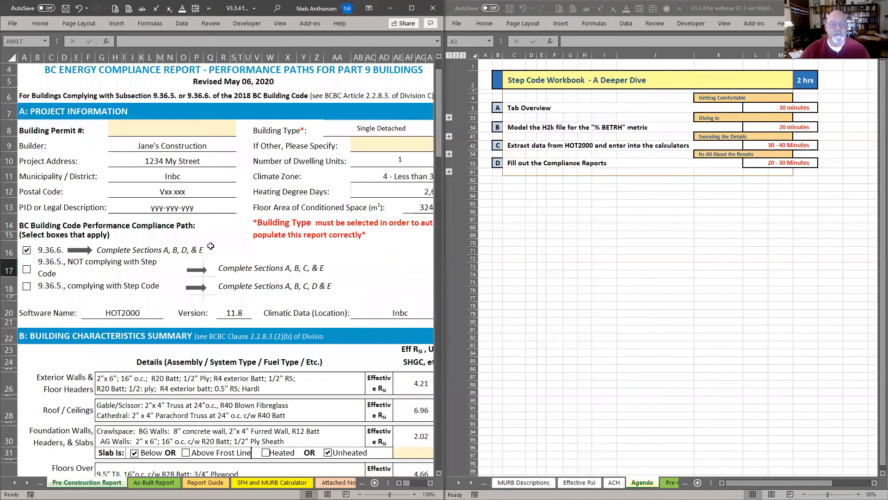
click(25, 71)
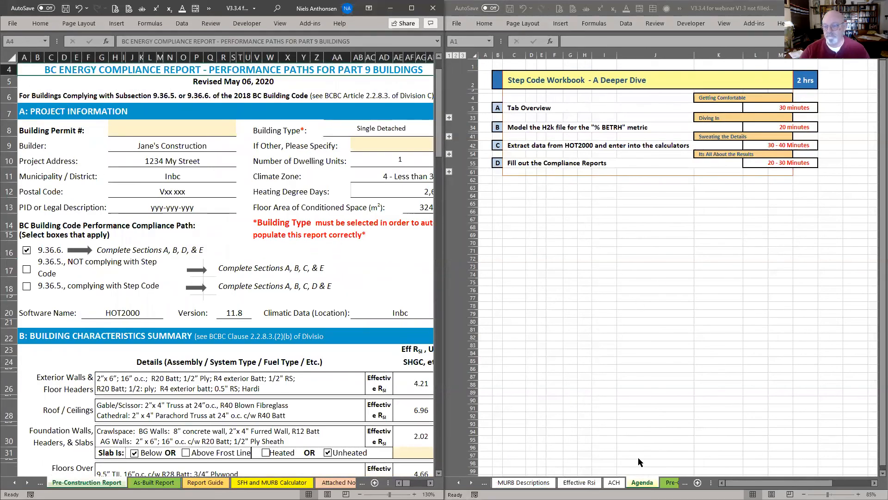
Step: Widen the sheet tab area in the second window and open the SFH and MURB Calculator from the full sheet list
click(707, 482)
drag(710, 483, 834, 482)
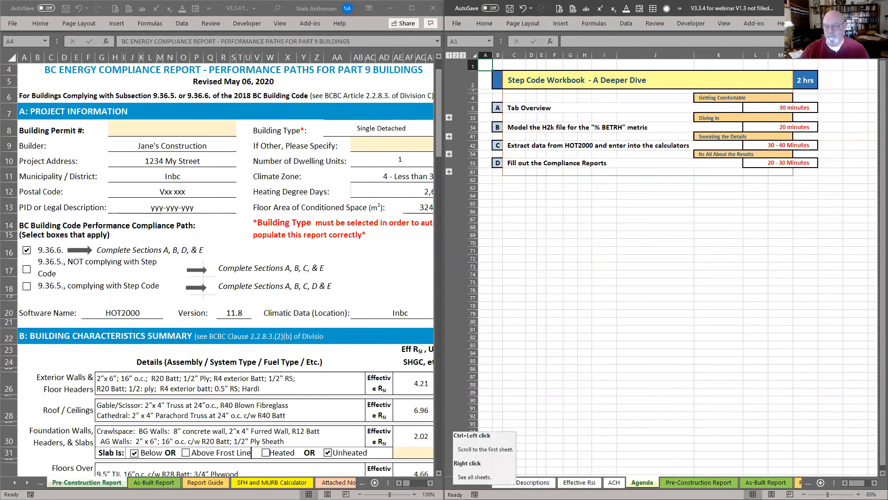
click(602, 384)
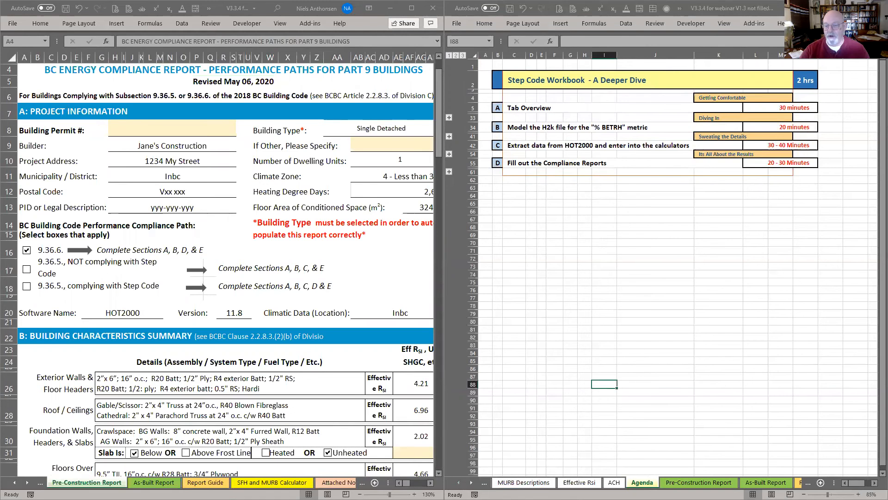
right_click(471, 482)
click(510, 487)
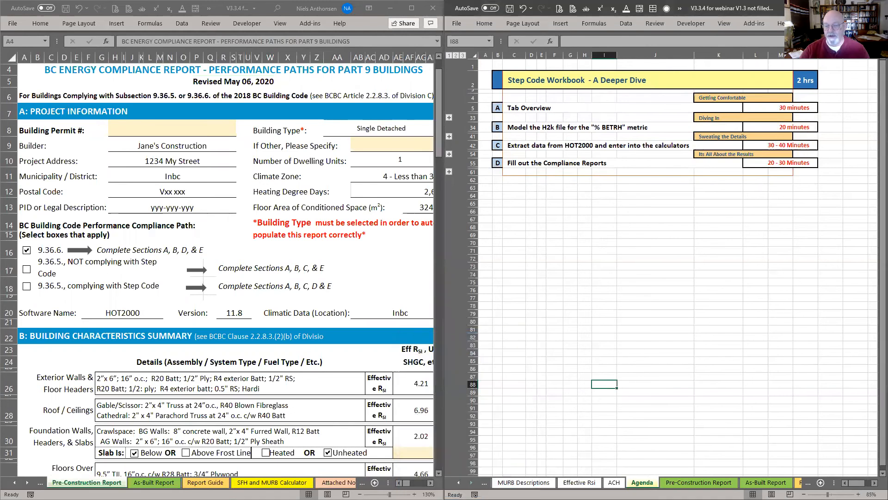
right_click(471, 483)
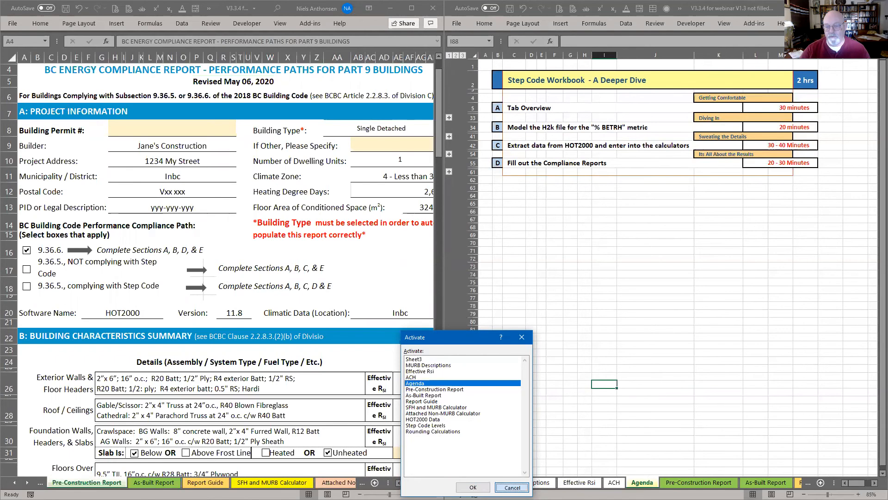
click(512, 487)
right_click(471, 483)
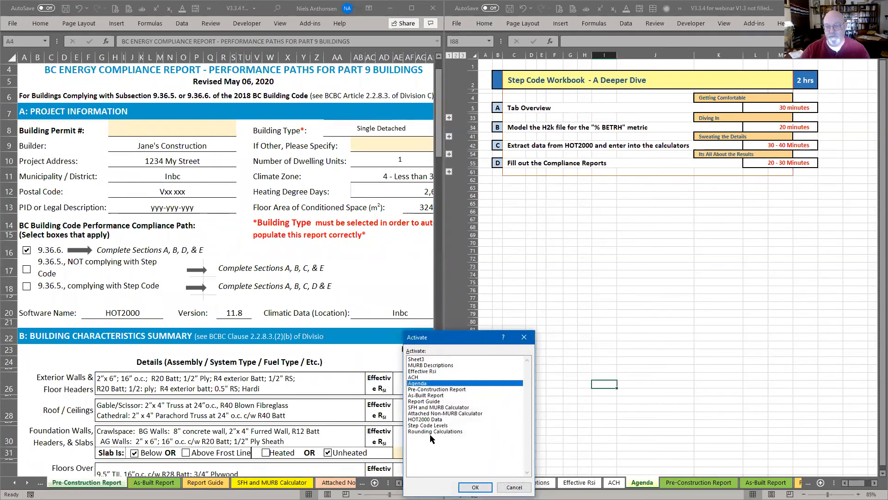
double_click(431, 407)
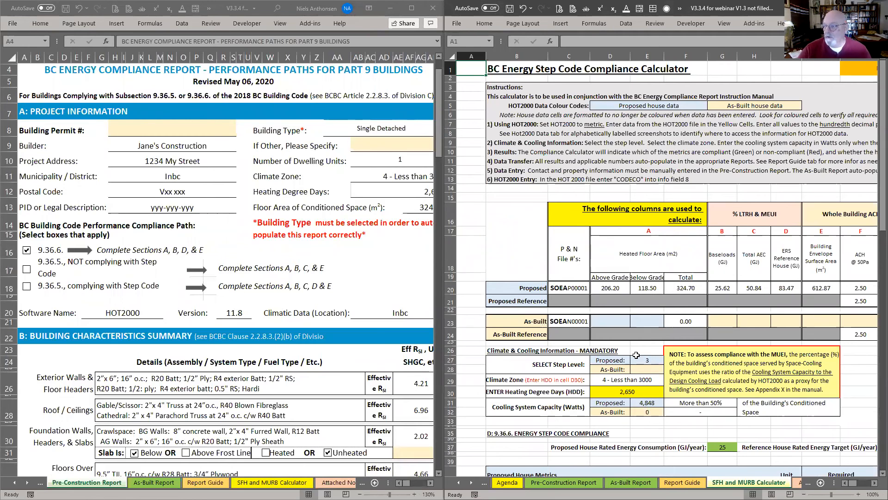
click(493, 239)
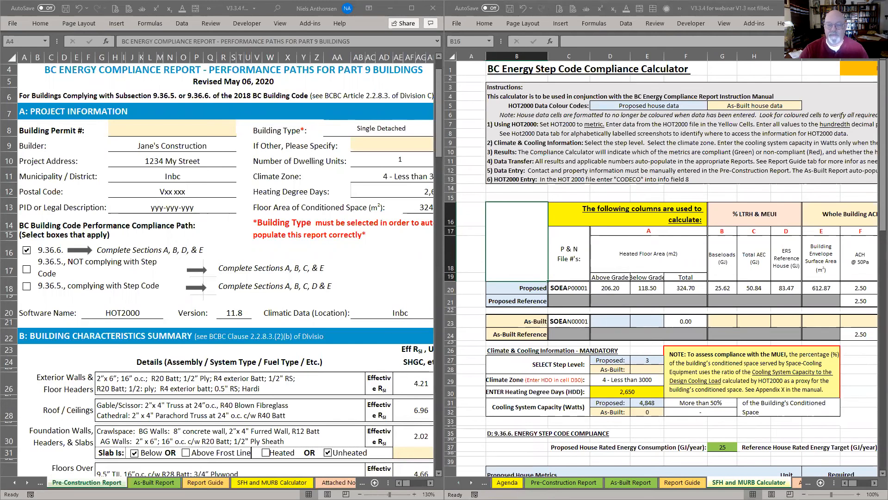
right_click(467, 482)
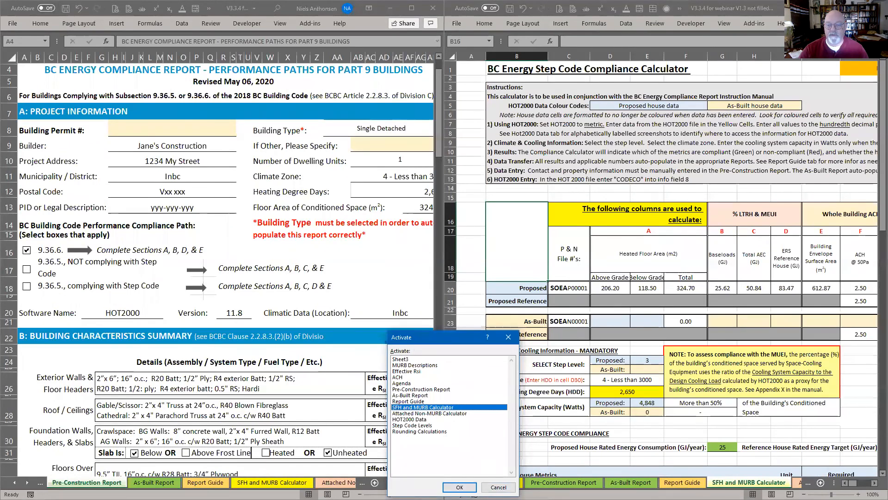
click(460, 487)
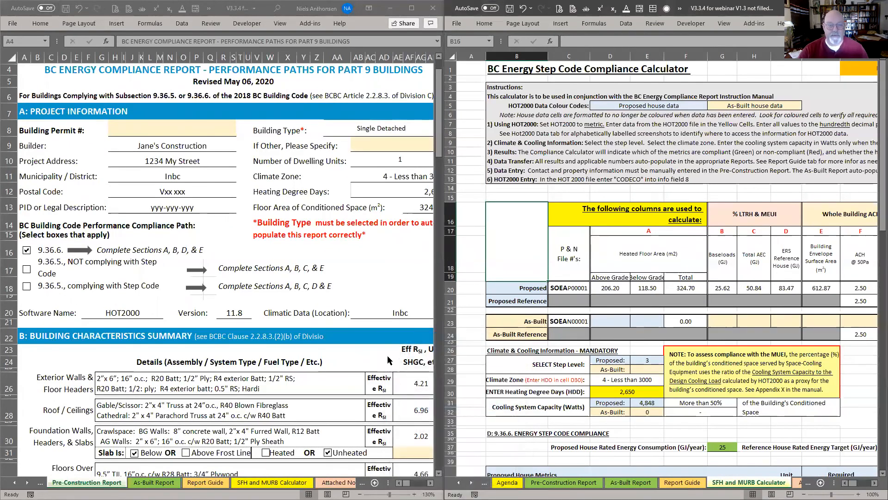
Step: Select the Building Permit # field in the Pre-Construction Report and look up the project information instructions in the Report Guide
click(206, 282)
scroll(206, 281, down, 1)
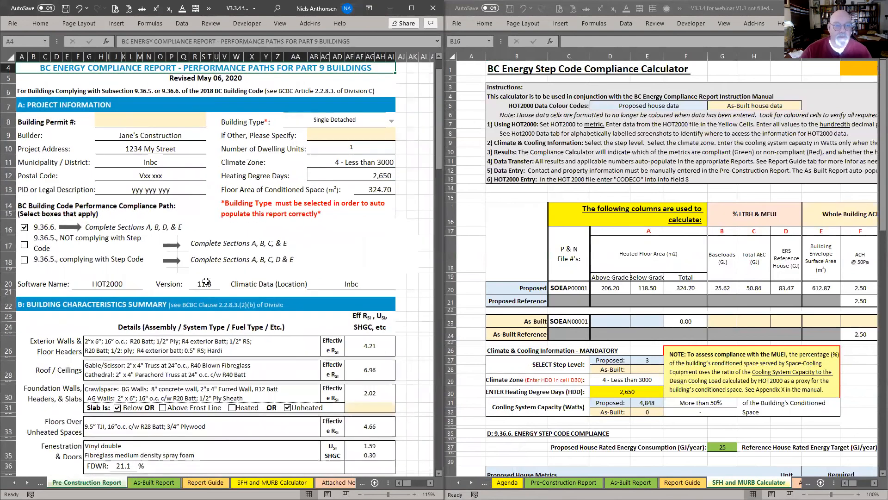
click(130, 122)
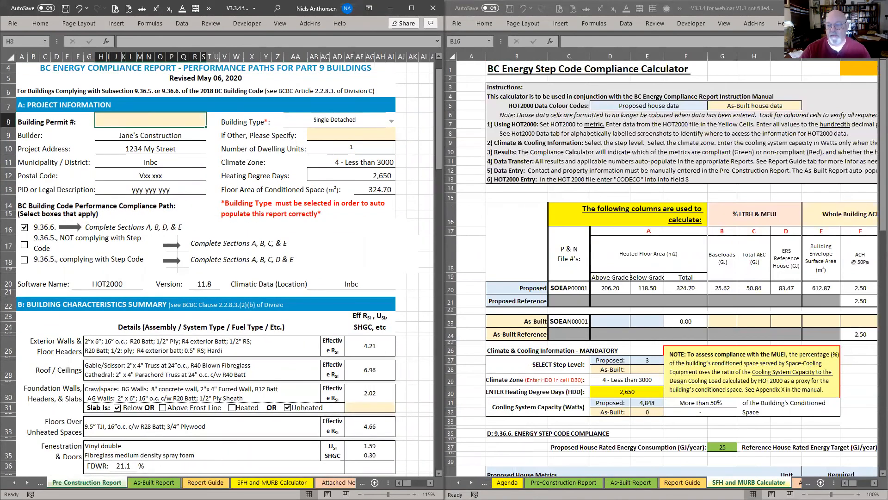
click(682, 482)
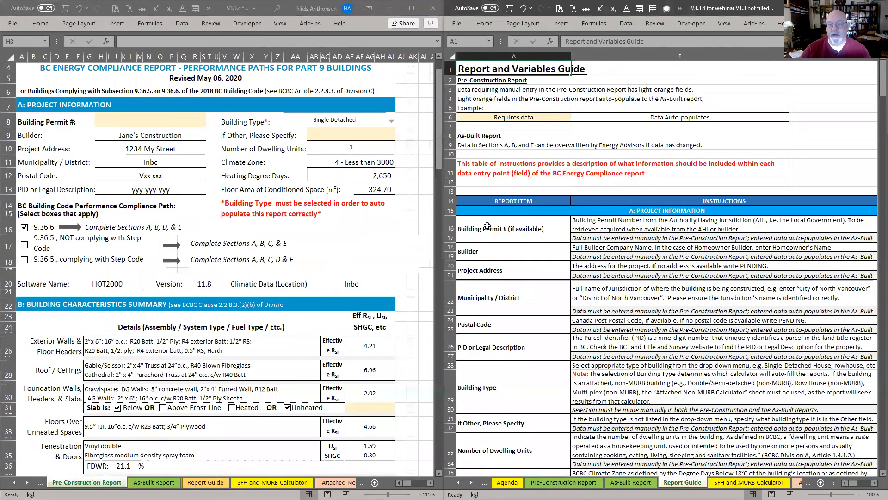
scroll(500, 222, down, 5)
scroll(530, 263, up, 5)
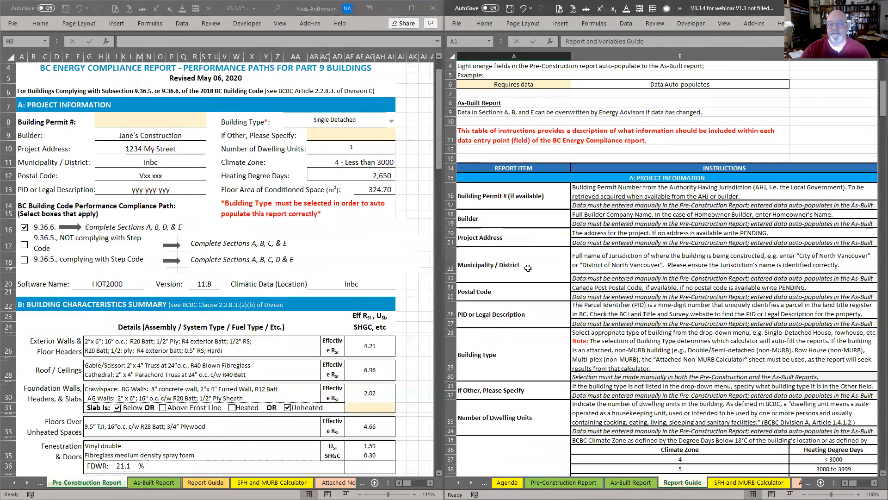
scroll(501, 236, down, 1)
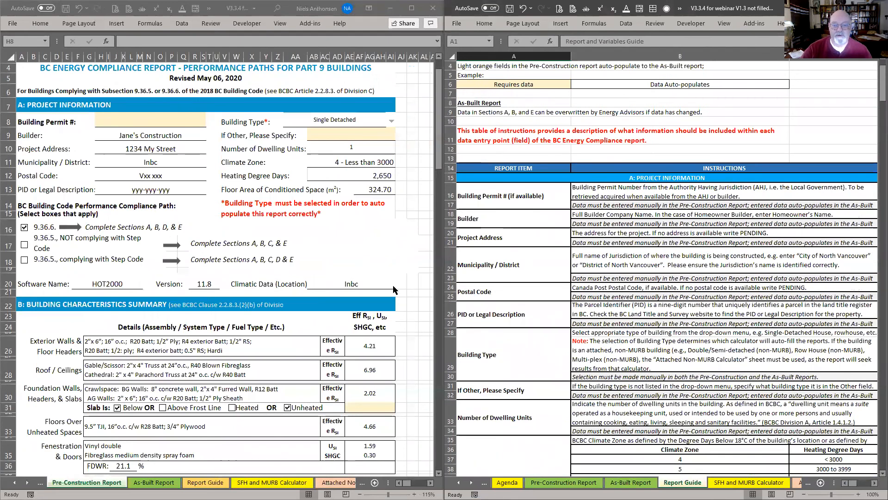
Step: Review the report's building type, dwelling units, climate zone, heating degree days and conditioned floor area fields
click(334, 120)
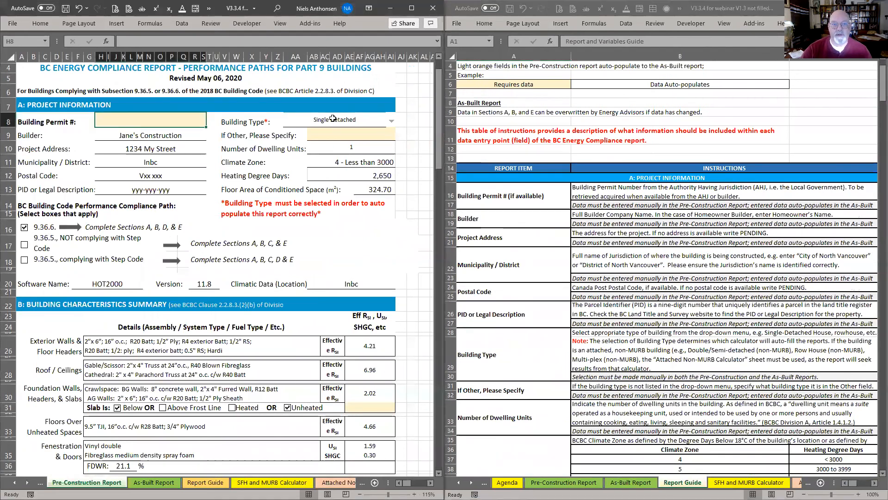
click(335, 132)
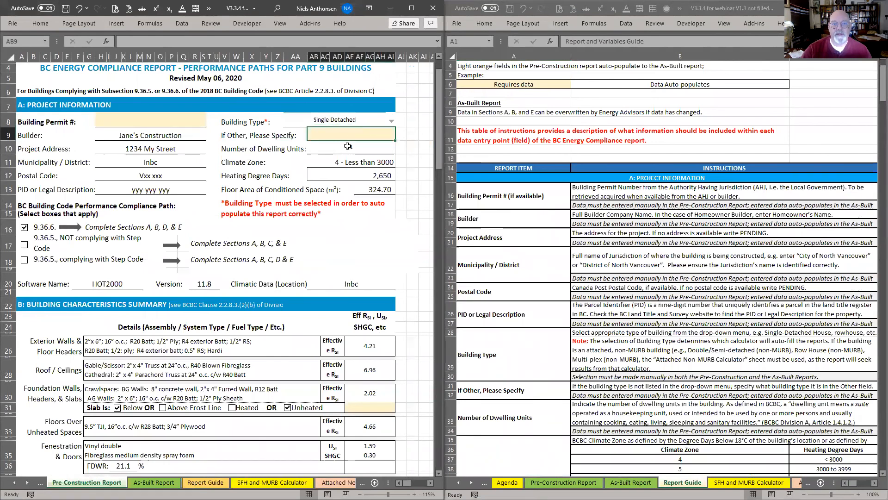
click(347, 146)
click(344, 164)
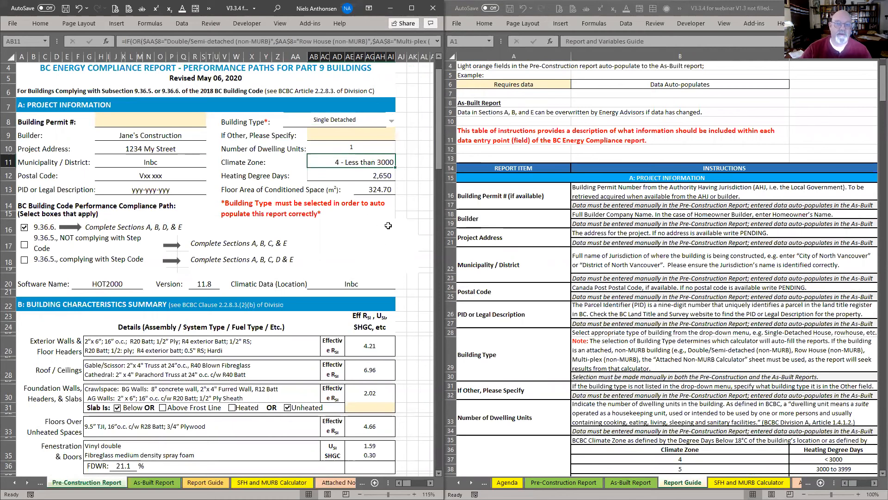
click(390, 178)
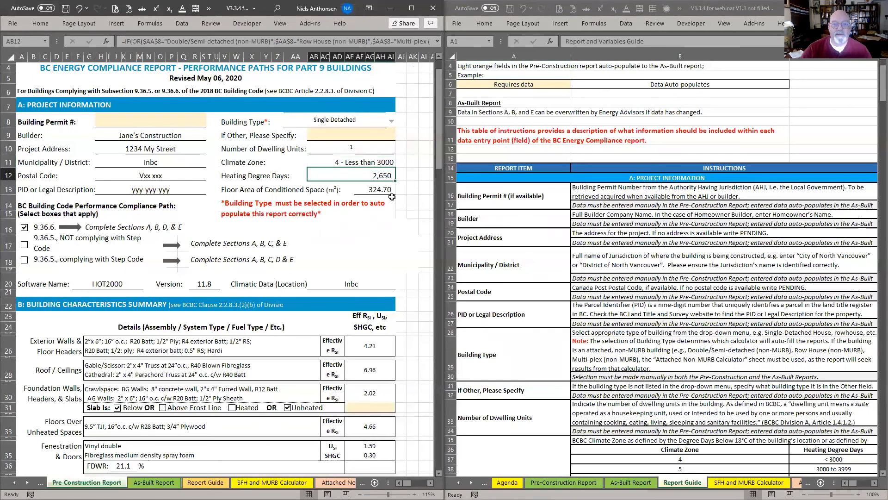
click(382, 196)
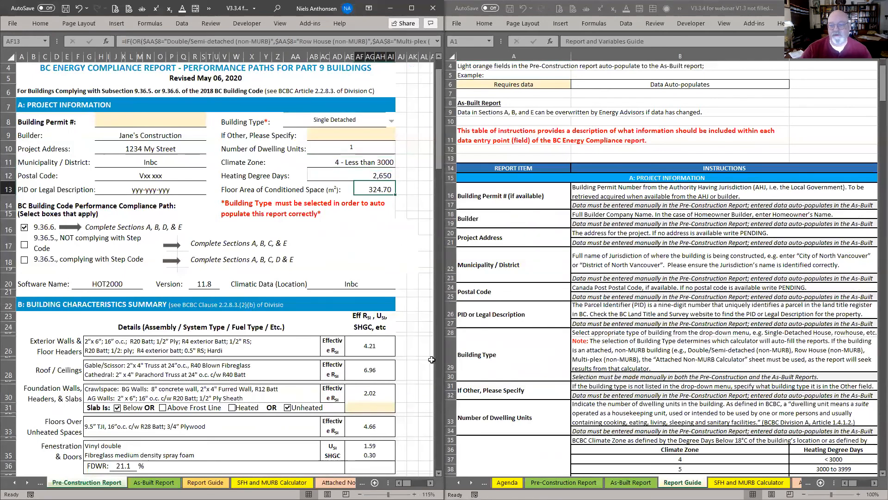
Step: Try a proposed above-grade heated floor area of 300 m² in the SFH and MURB Calculator, and undo the change
click(748, 483)
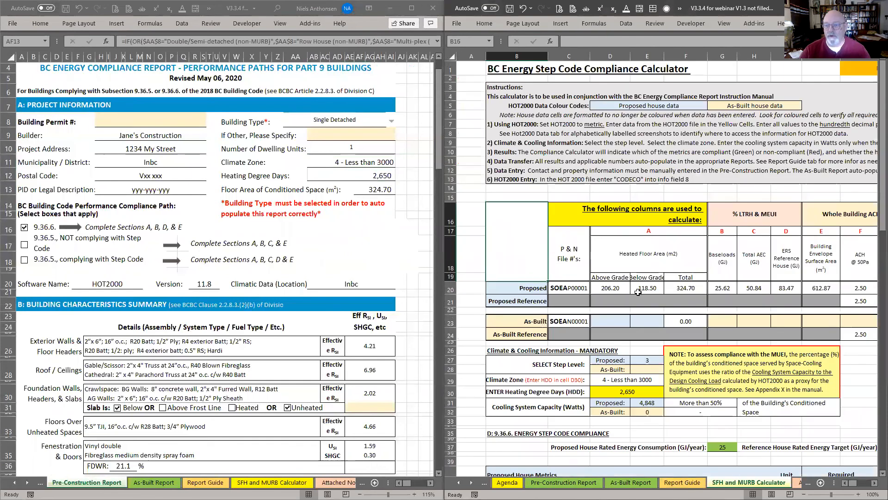
click(622, 289)
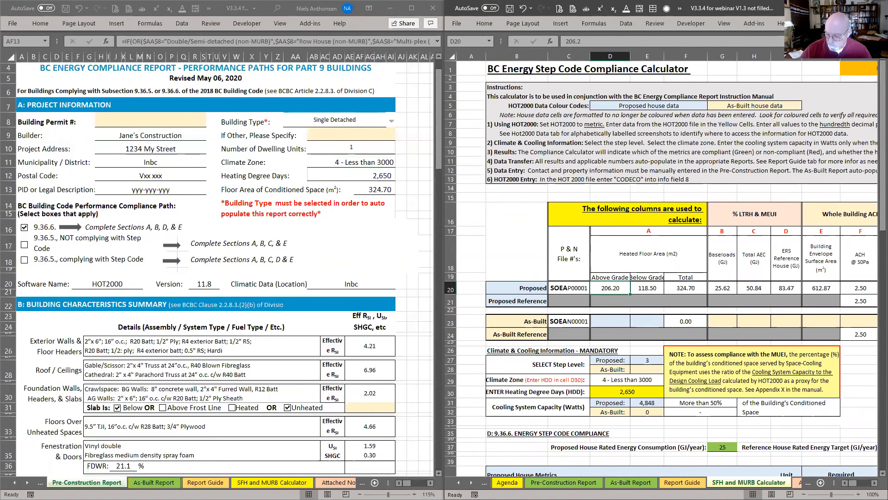
text(300)
key(Return)
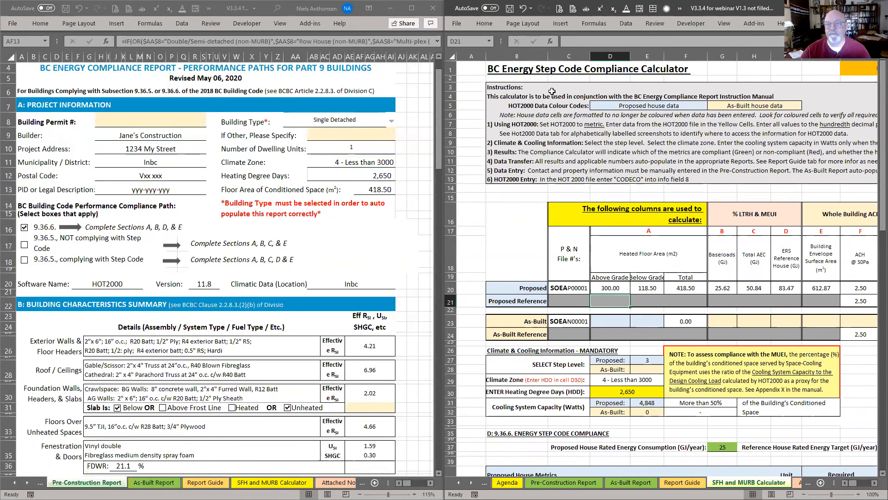
click(522, 8)
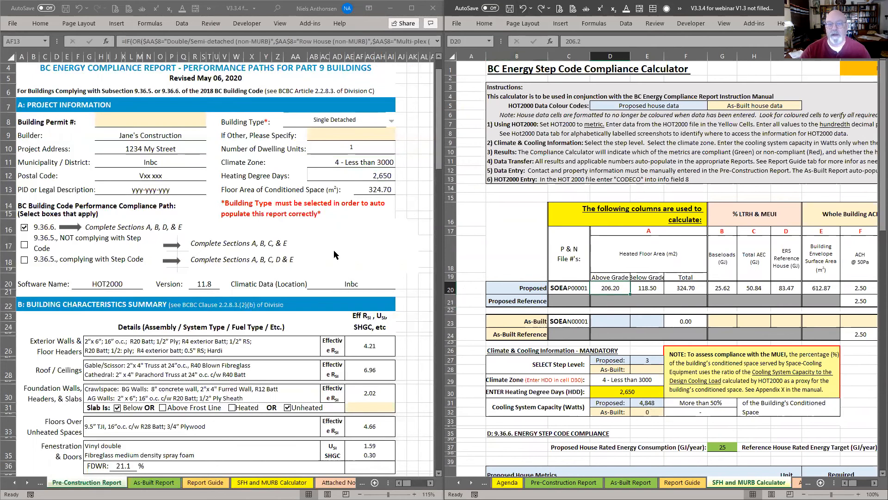
Step: Check the floor area and software version fields in the Pre-Construction Report, and set the climatic data location to Victoria
click(368, 192)
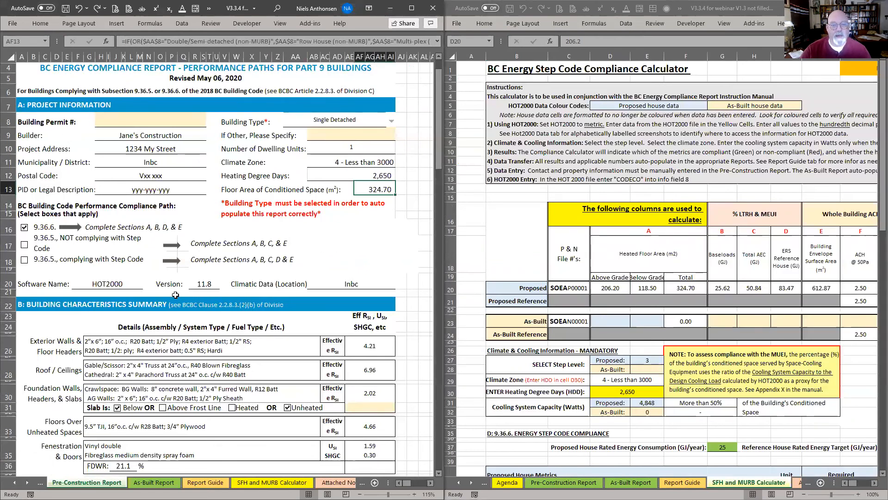
click(198, 286)
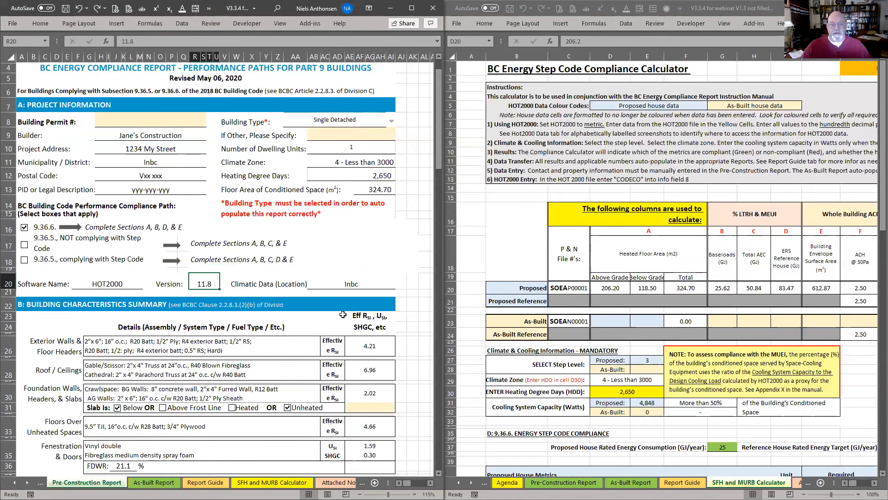
click(352, 287)
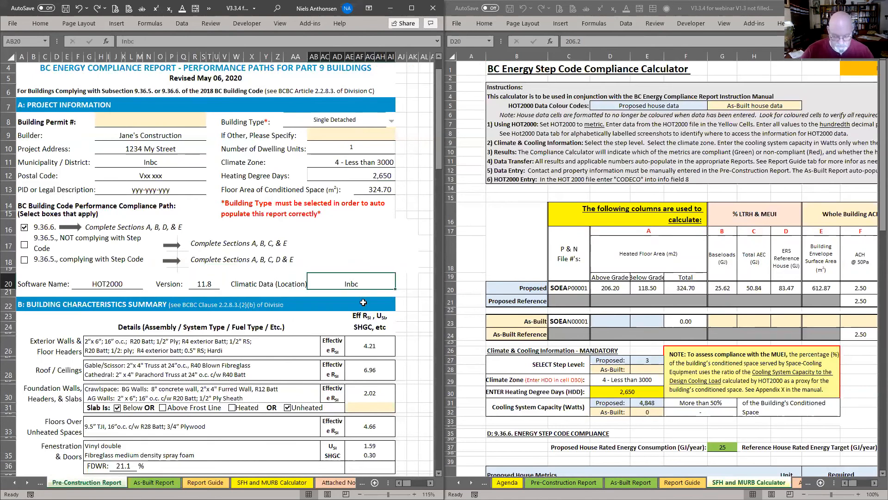
text(Victoria)
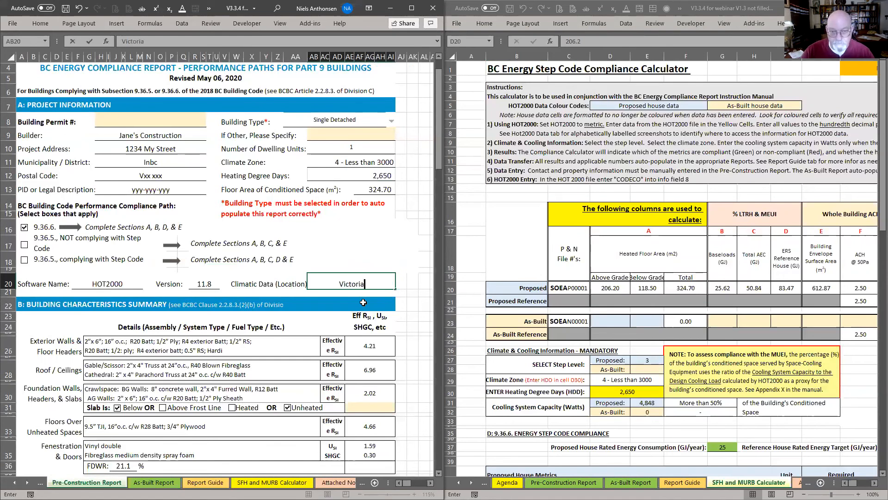
key(Return)
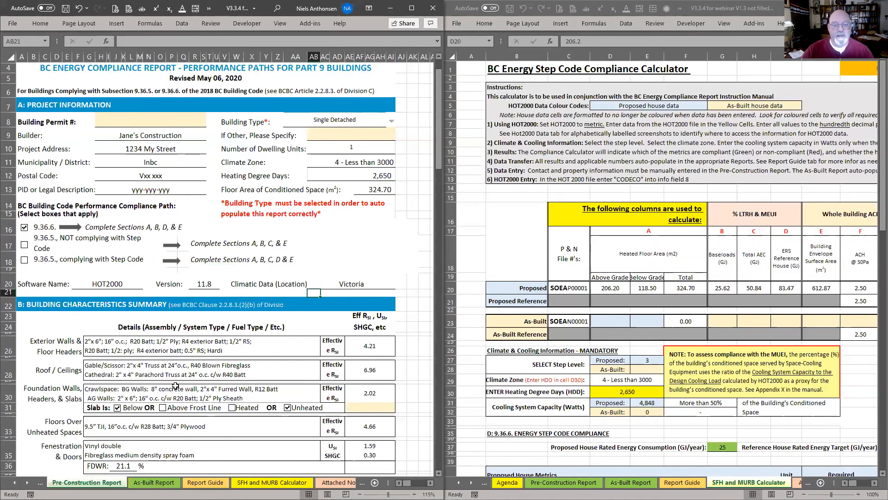
Step: Examine the exterior walls and roof assembly descriptions in the building characteristics summary of the Pre-Construction Report
scroll(176, 386, down, 3)
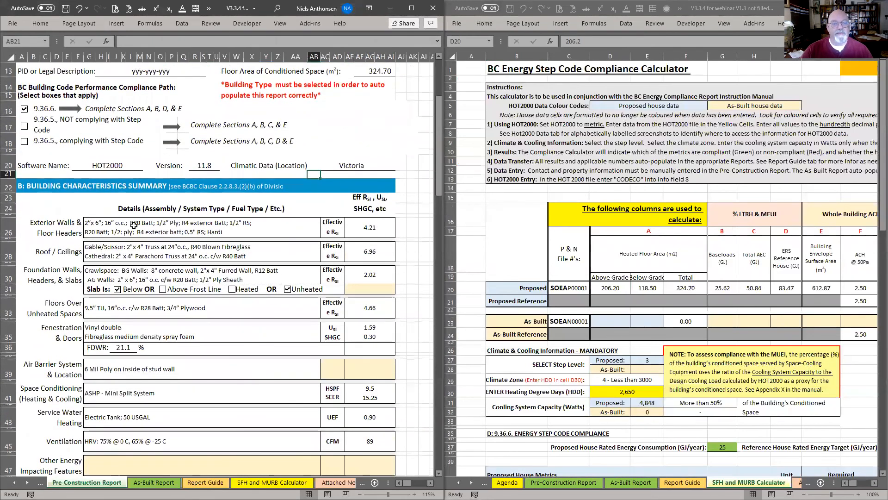
click(133, 225)
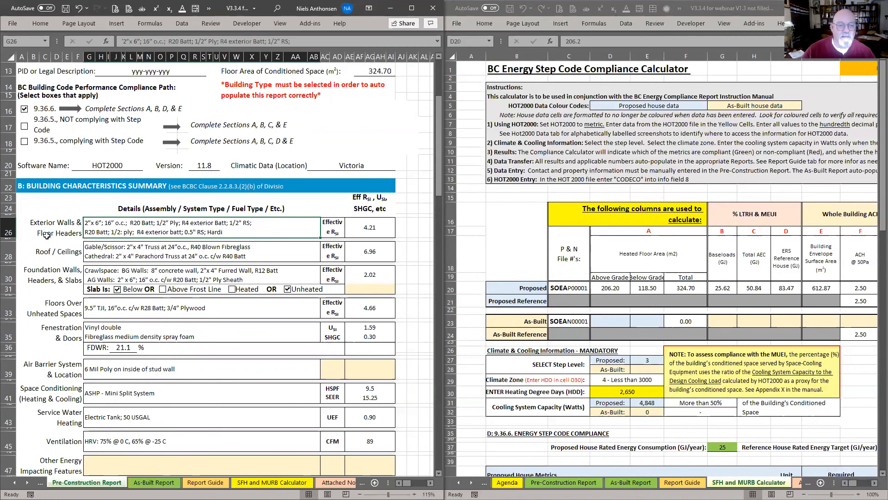
click(116, 253)
click(111, 230)
click(120, 248)
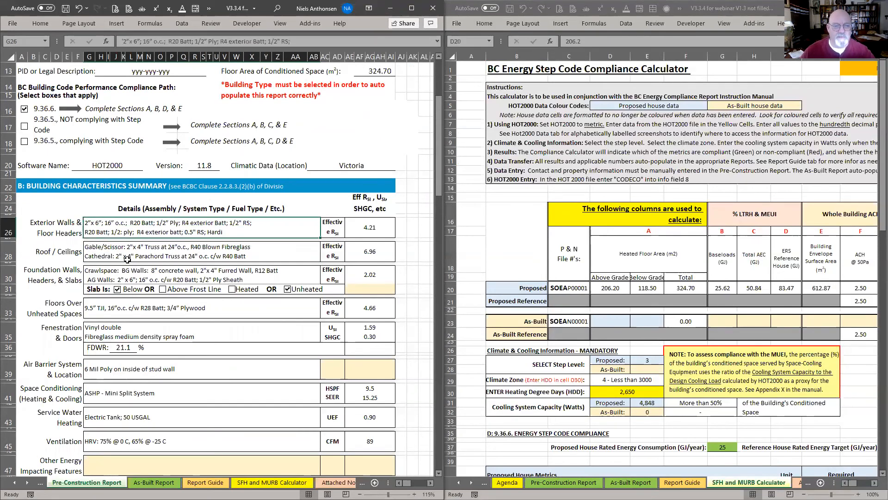
Step: Examine the roof, foundation walls and slabs, and floors over unheated spaces entries in the building characteristics summary
click(108, 250)
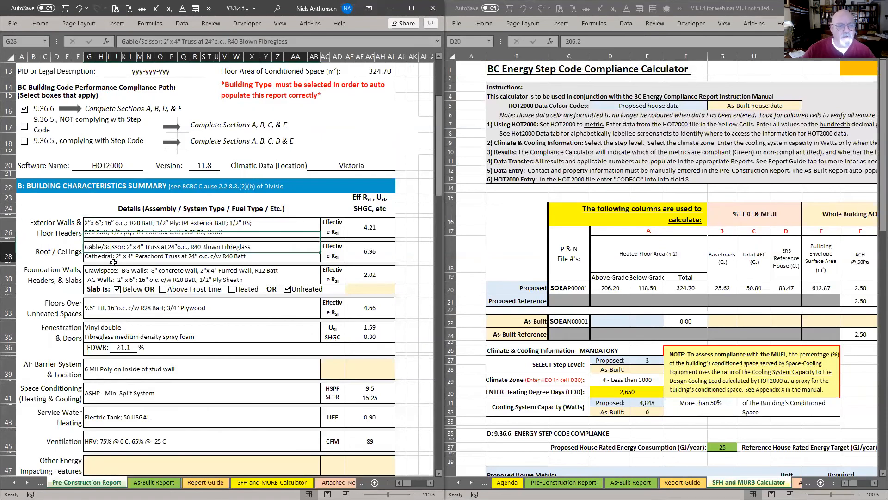
click(123, 279)
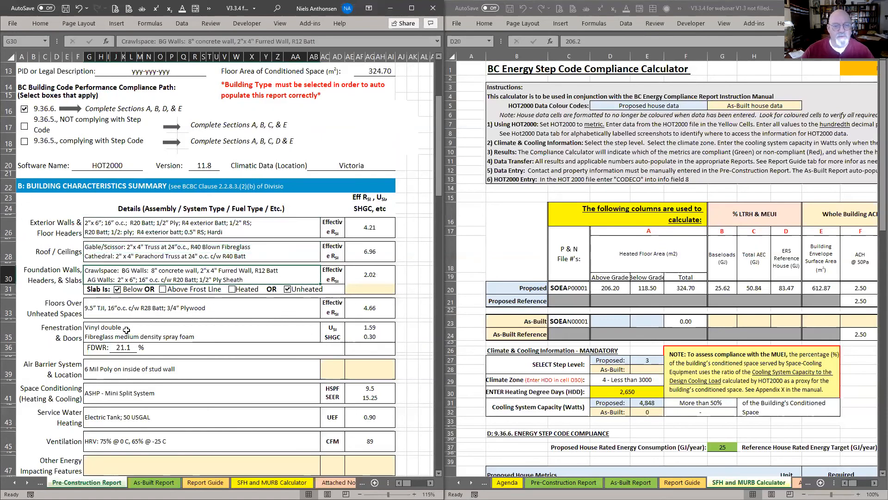
scroll(200, 288, down, 5)
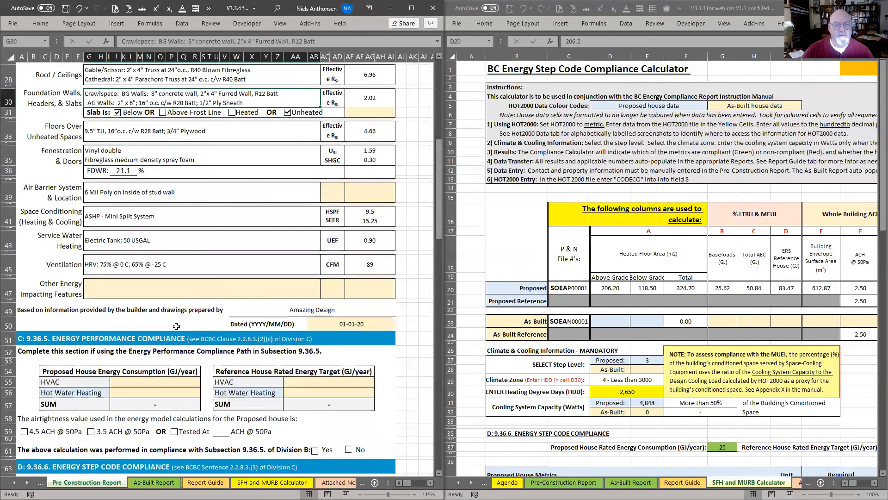
scroll(200, 288, up, 5)
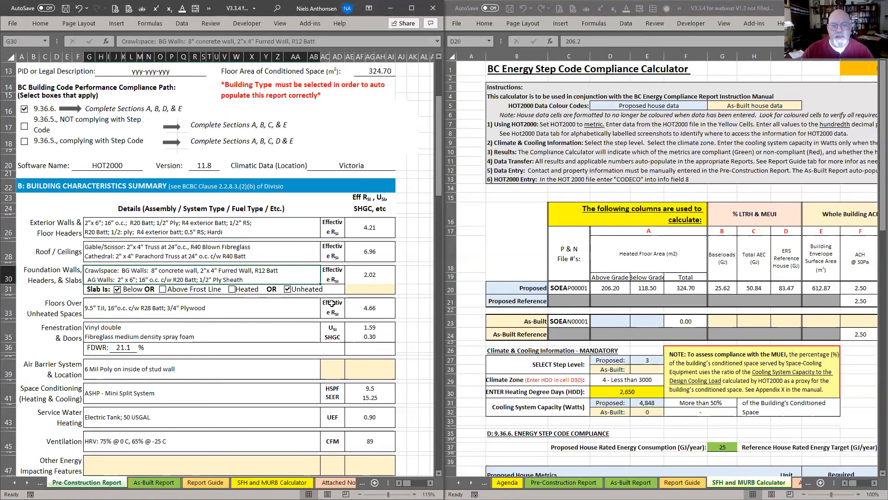
click(332, 303)
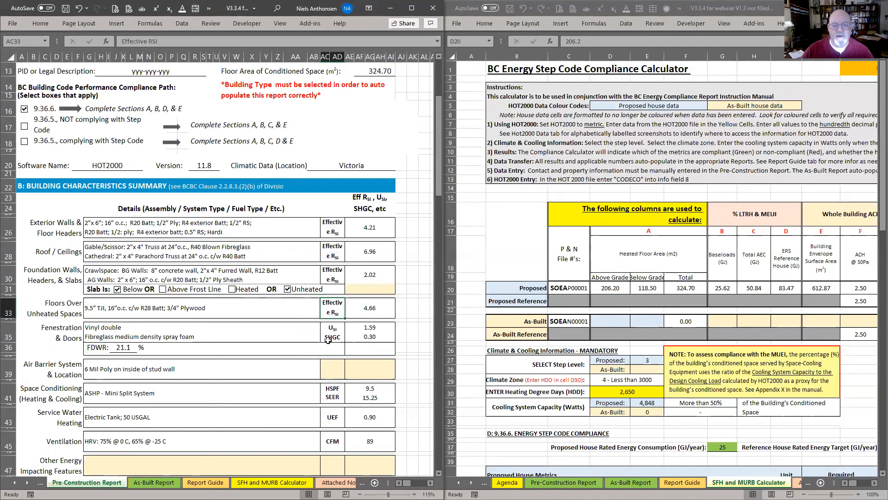
Step: Try to add a slash separator between the USI and SHGC labels of the Fenestration & Doors row
double_click(328, 327)
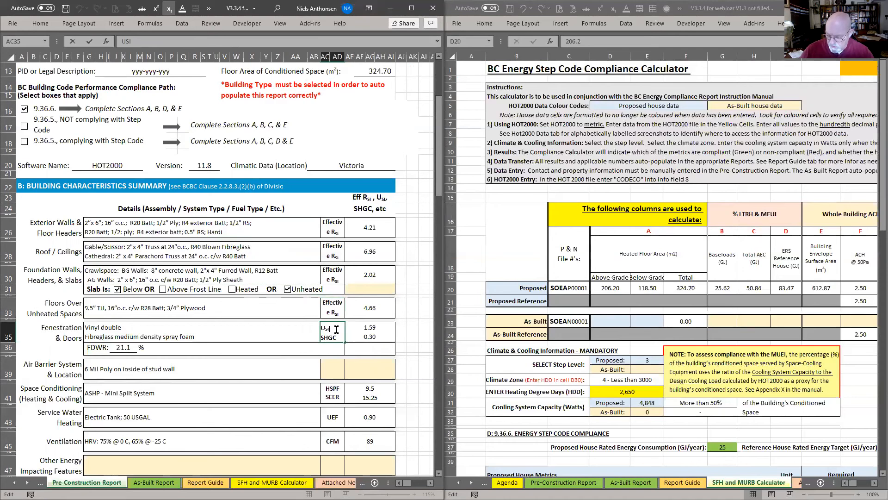
key(Right)
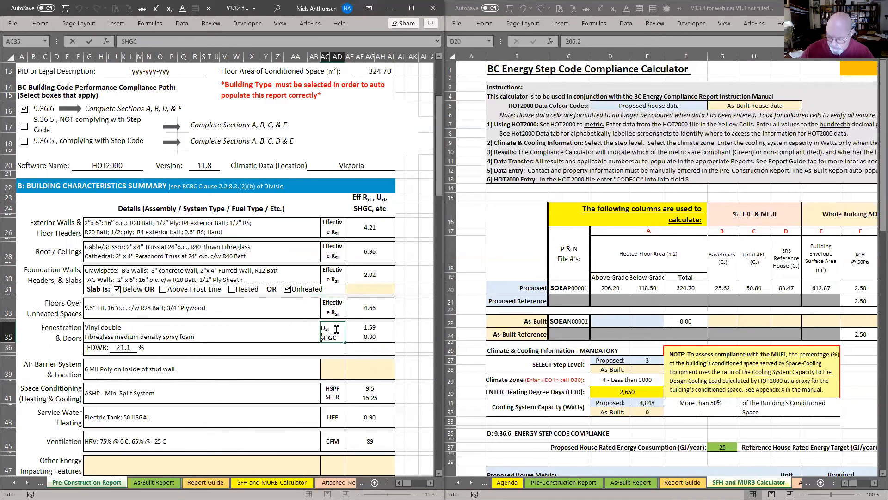
text(?)
key(BackSpace)
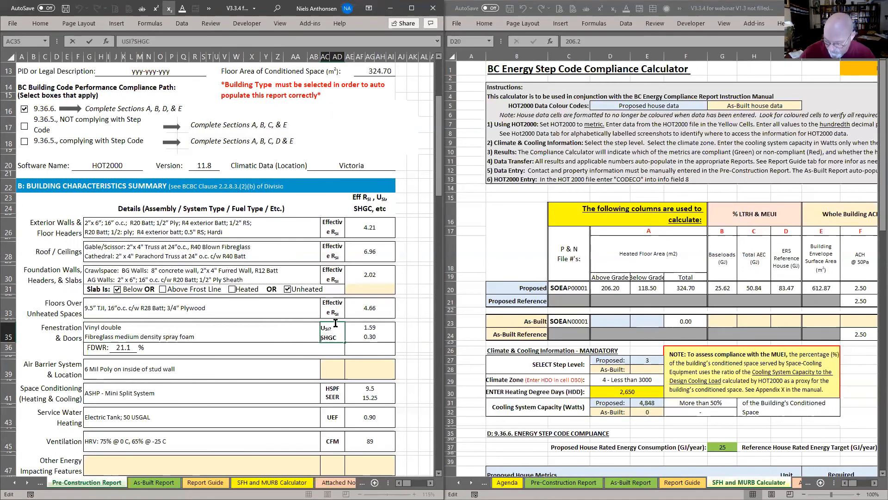
key(BackSpace)
key(BackSpace)
key(BackSpace)
key(alt+Return)
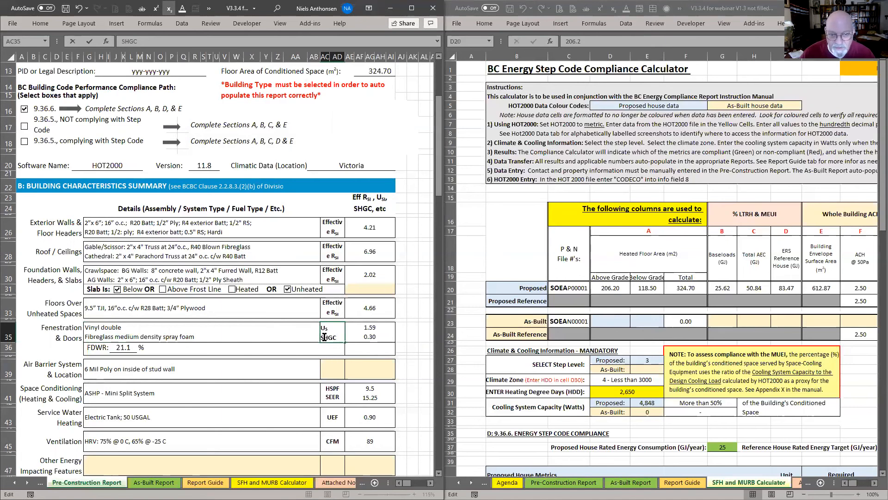
key(Right)
click(328, 328)
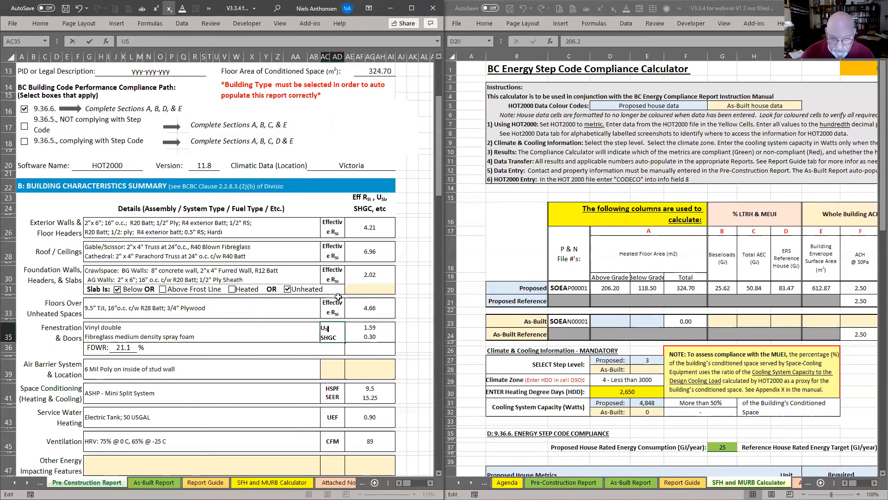
click(322, 338)
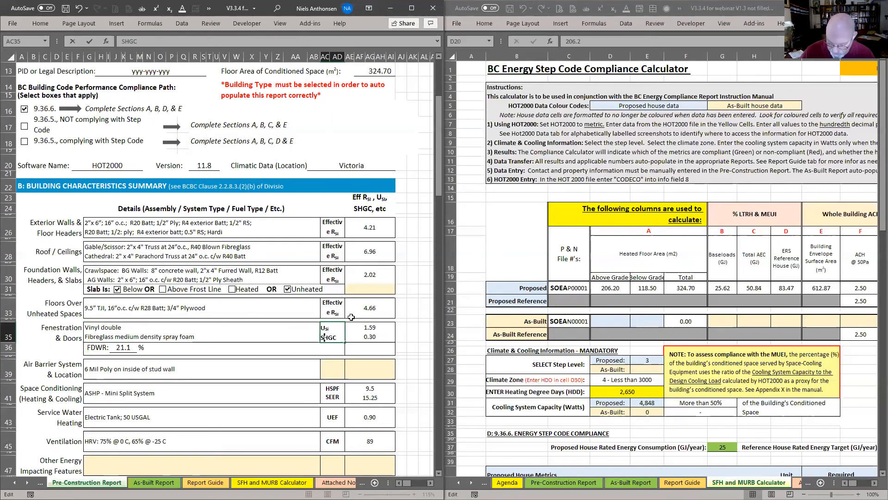
key(BackSpace)
text(/S)
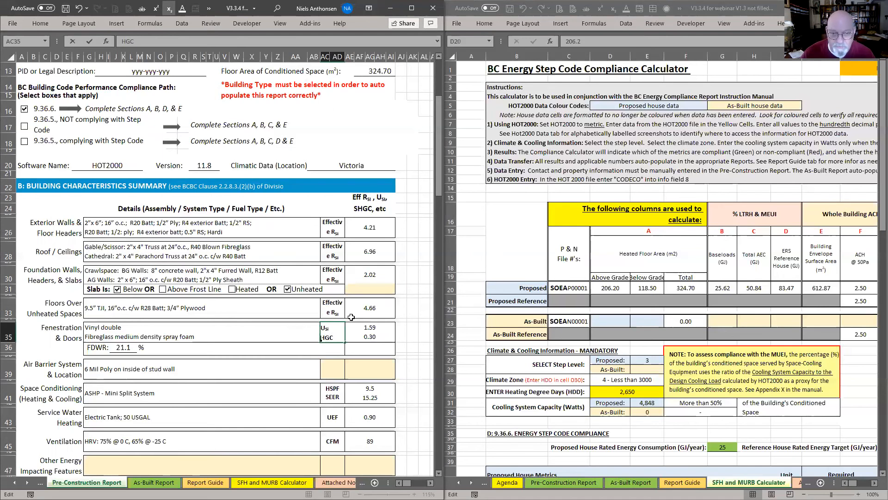
text(S)
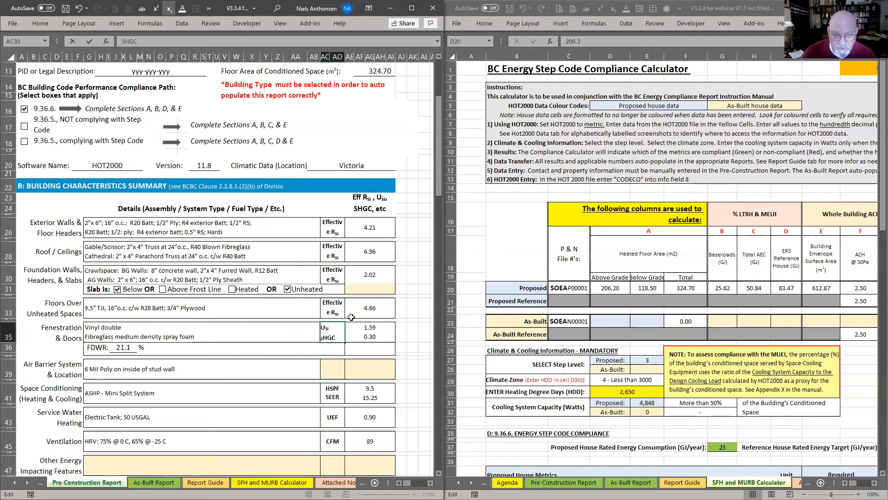
click(301, 348)
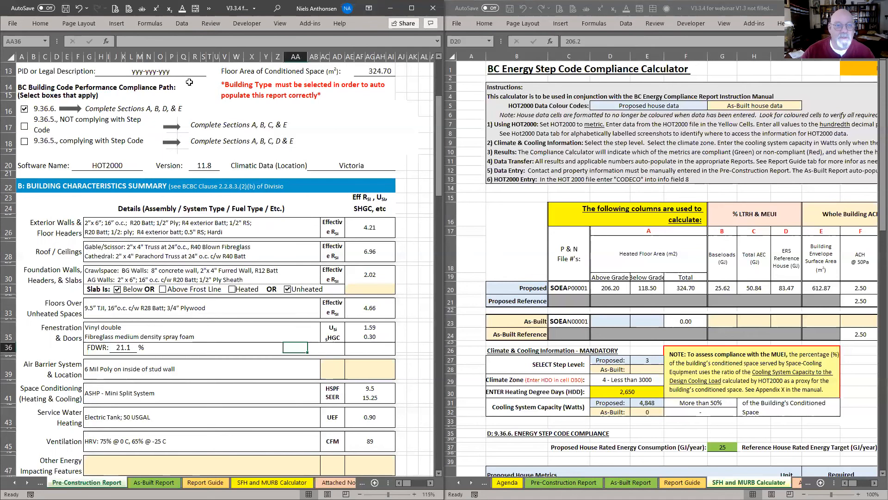
Step: Undo the fenestration label edits and the change to the climatic data location
click(79, 8)
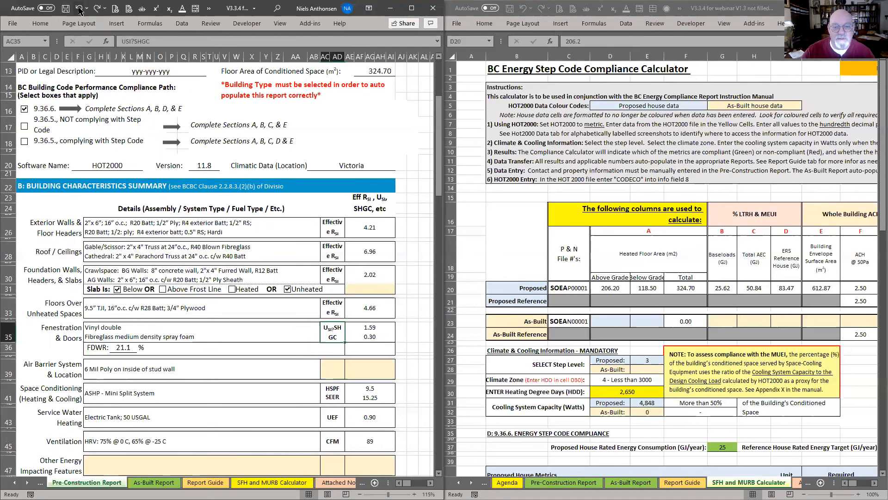
click(79, 9)
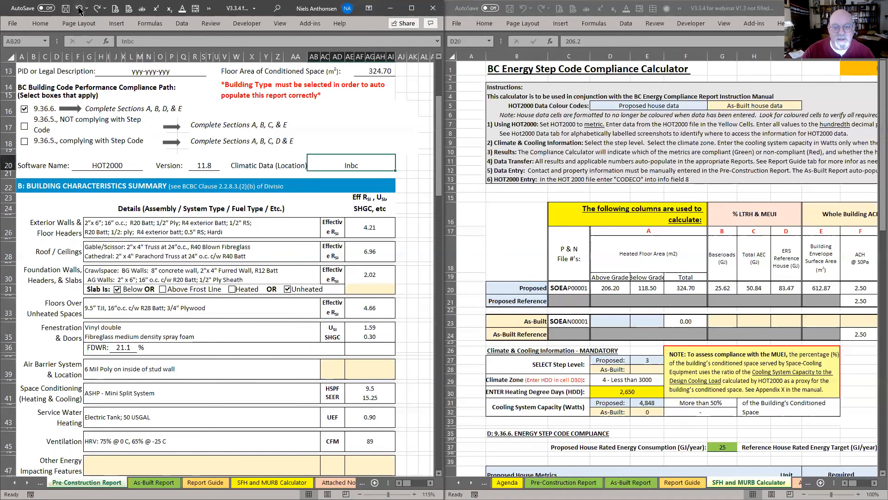
Step: Try joining the fenestration labels as USI/SHGC once more, and undo the edit
double_click(321, 336)
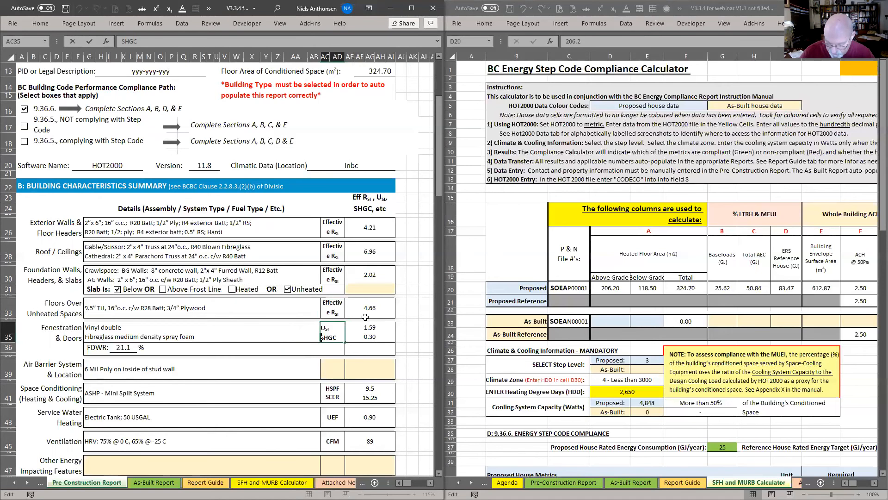
text(?)
key(BackSpace)
text(/)
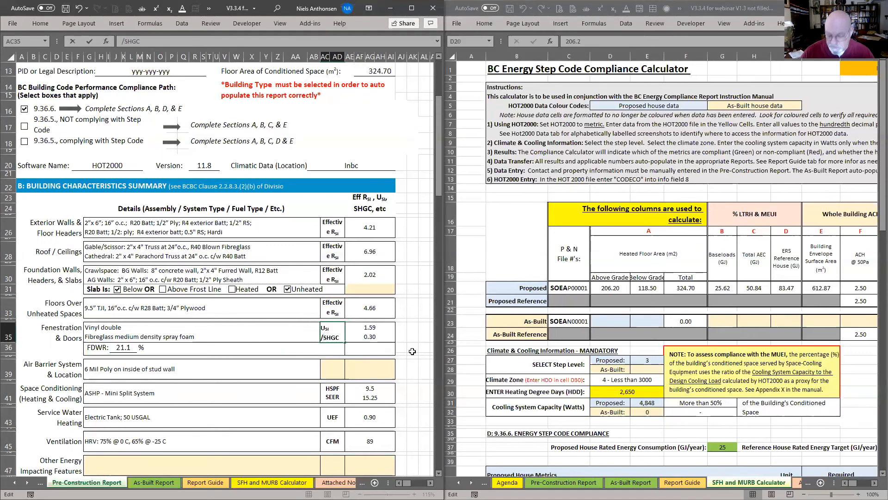
key(BackSpace)
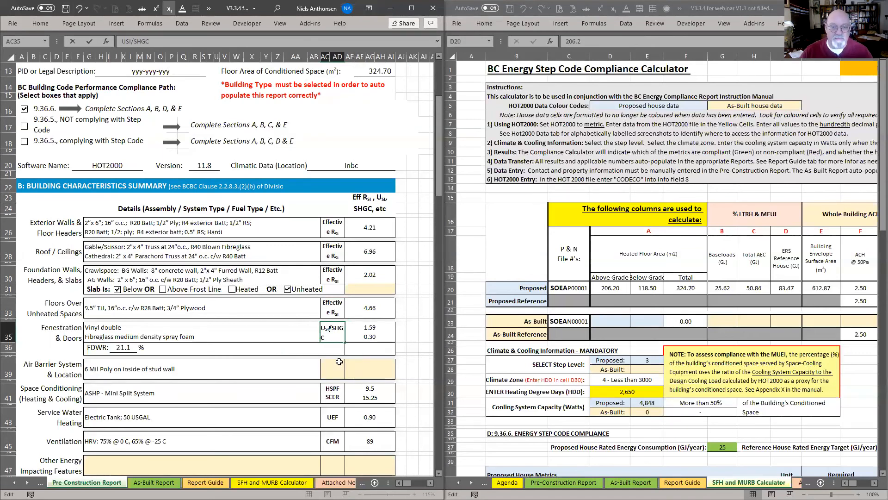
click(338, 346)
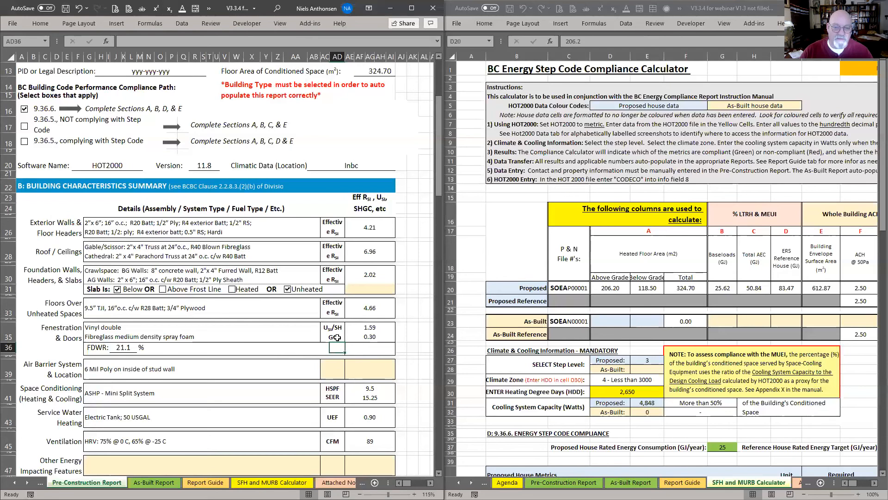
click(79, 9)
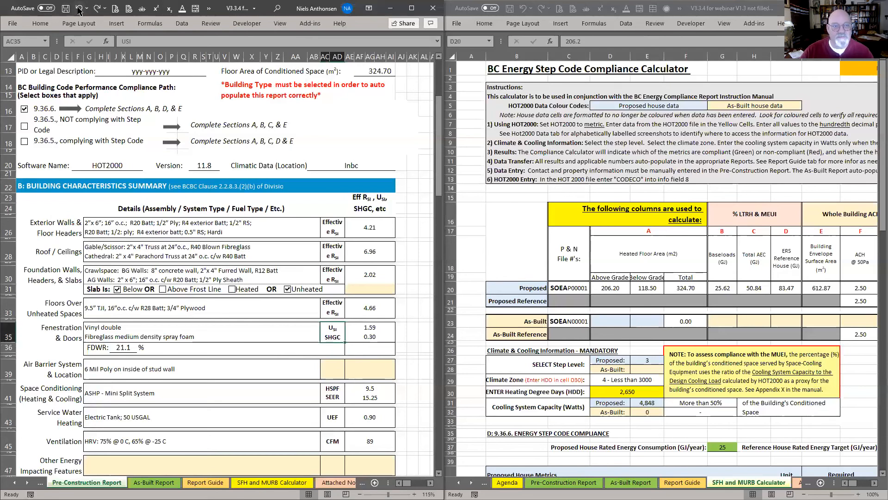
click(78, 8)
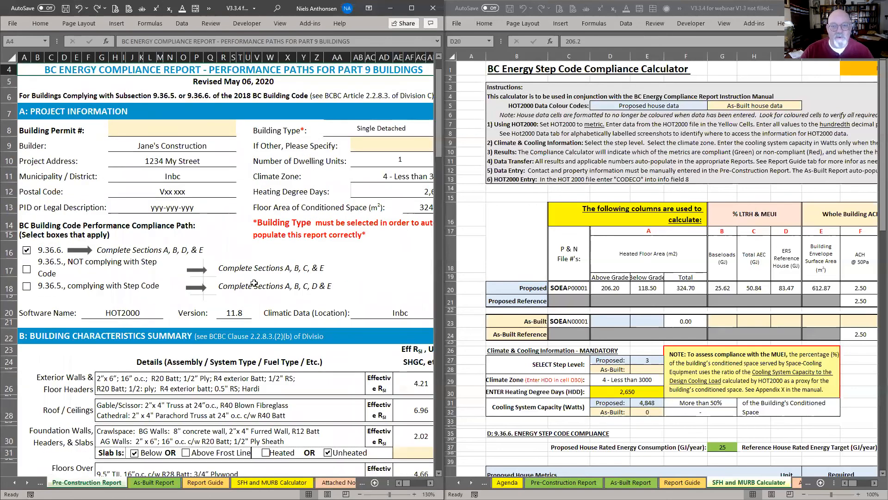
Step: Review the fenestration, space conditioning and service water heating entries in the building characteristics summary
scroll(254, 283, down, 8)
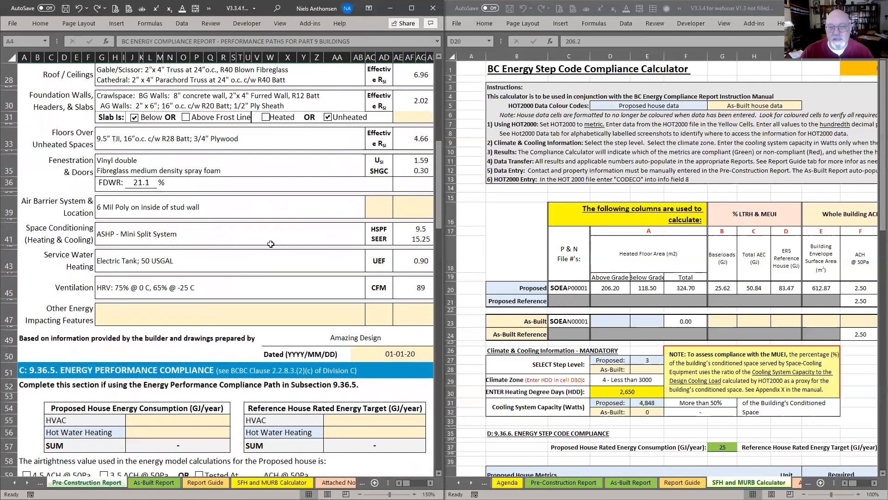
click(345, 166)
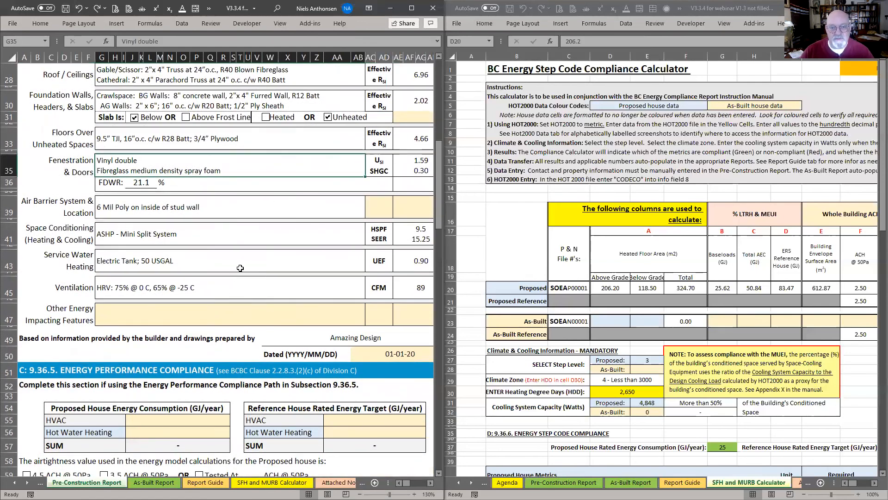
click(374, 240)
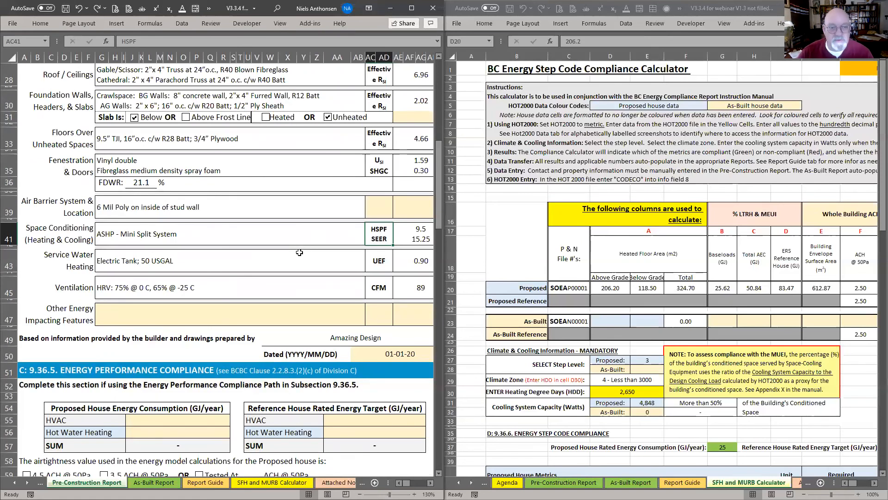
click(281, 255)
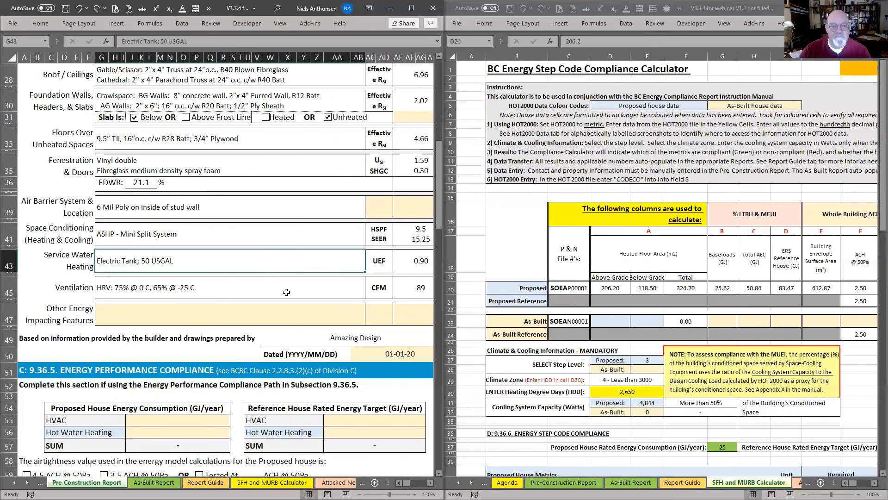
Step: Examine section C on 9.36.5 energy performance compliance and the step code compliance metrics in section D
scroll(222, 231, down, 3)
scroll(192, 180, down, 1)
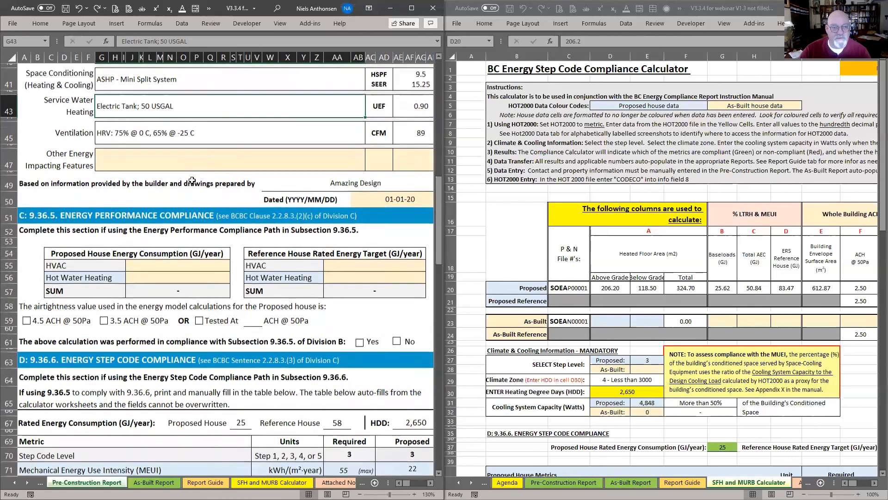
click(27, 213)
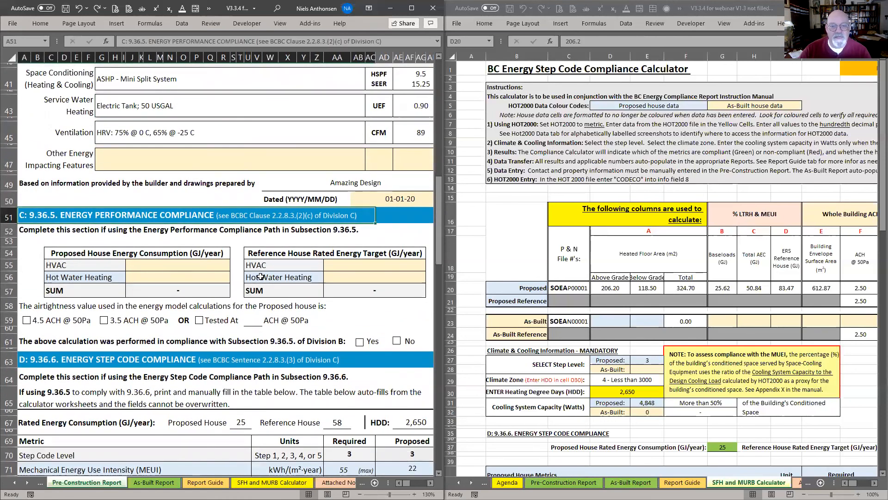
scroll(261, 273, down, 1)
scroll(261, 269, down, 2)
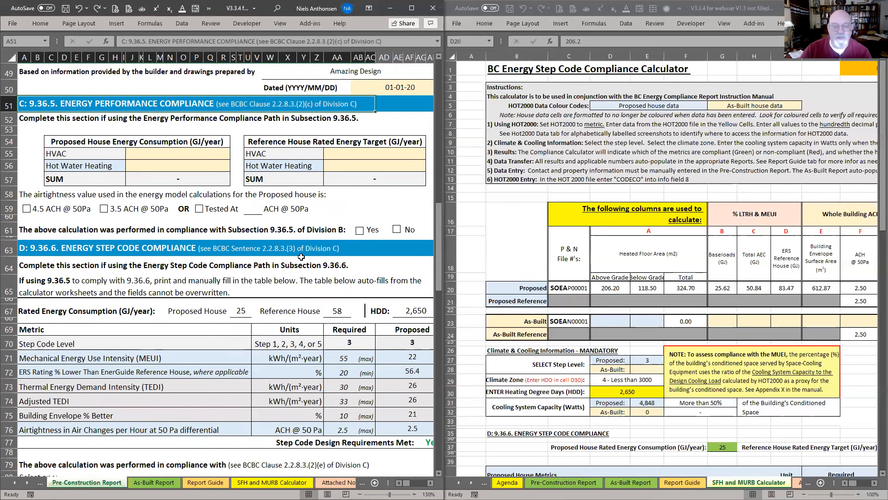
Step: Clear the 9.36.6. option under the BC Building Code Performance Compliance Path
scroll(302, 257, up, 7)
scroll(302, 257, up, 5)
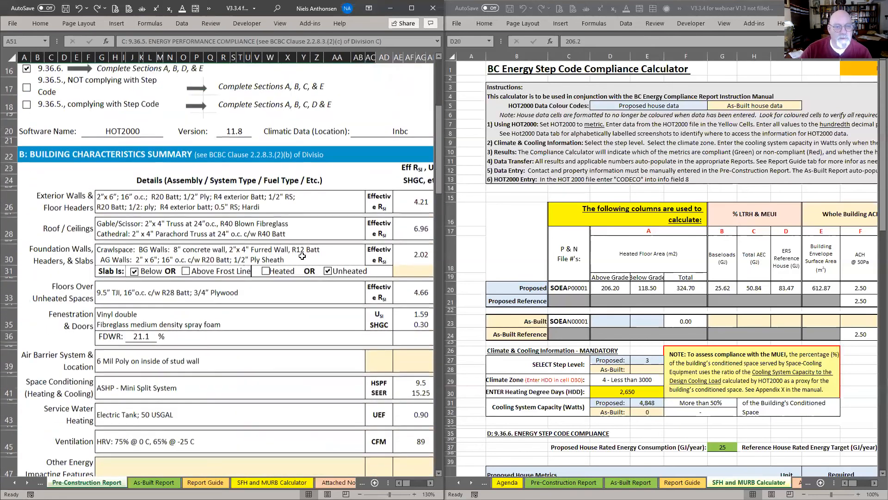
scroll(266, 238, up, 2)
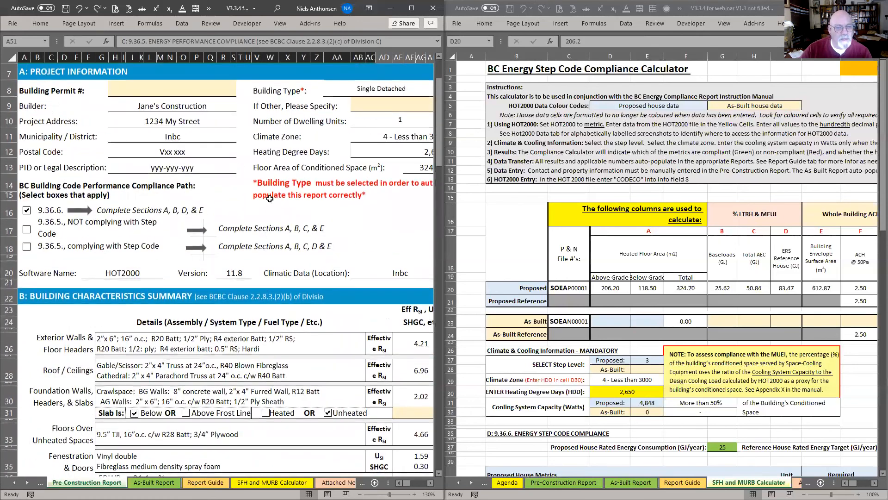
click(26, 212)
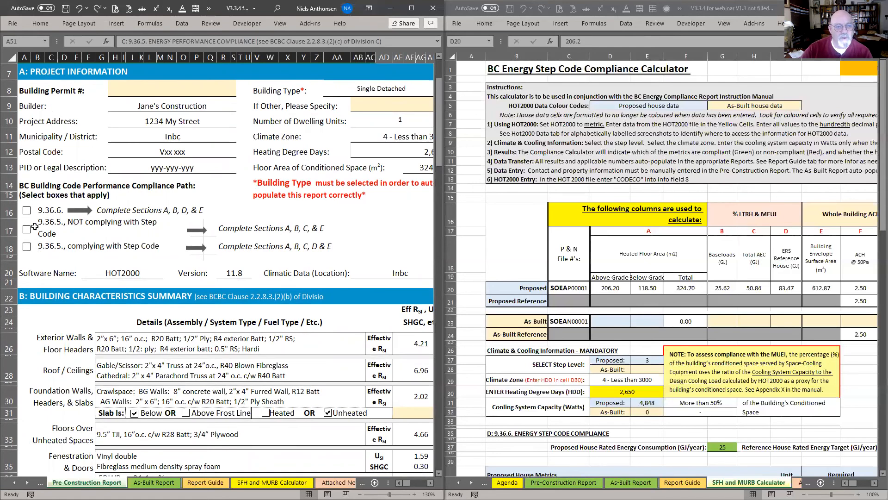
Step: Try the 9.36.5. compliance paths, first NOT complying with Step Code and then complying with Step Code, clearing each one again
click(26, 231)
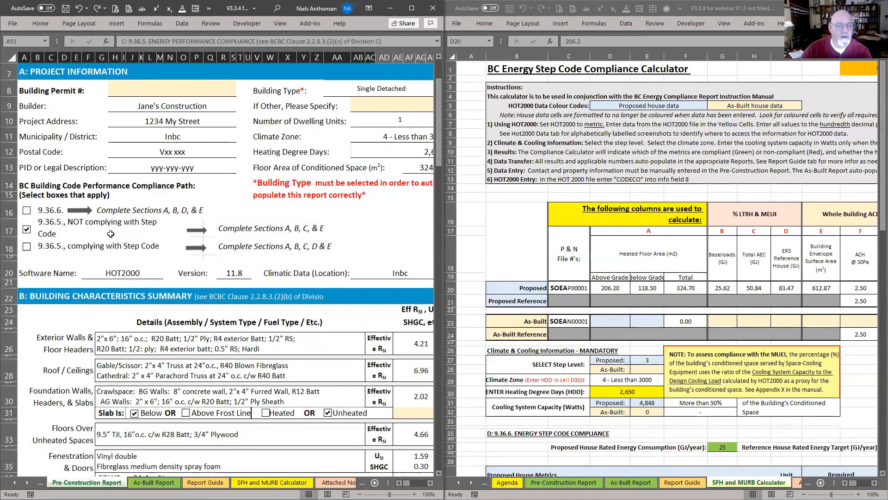
click(27, 229)
click(27, 246)
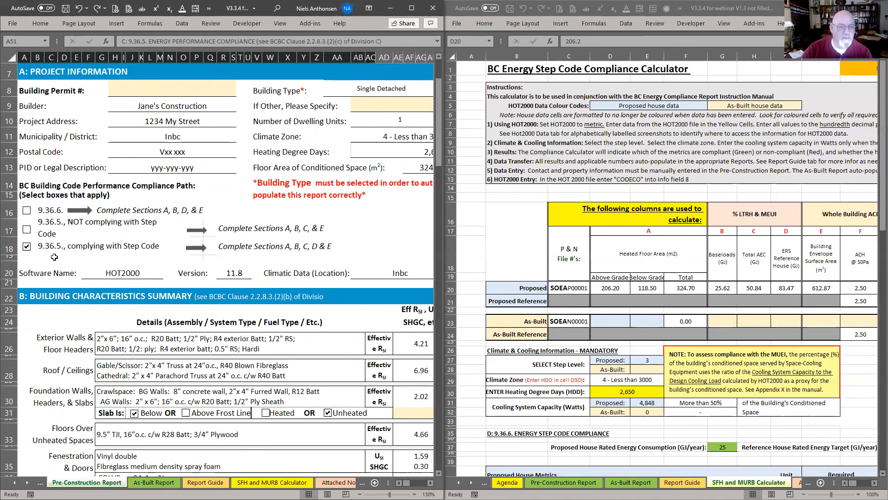
click(26, 246)
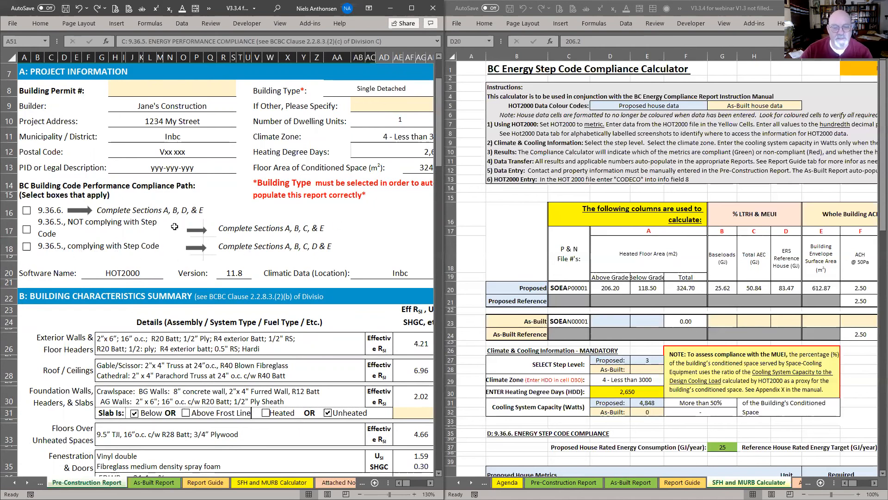
Step: Compare the section D step code compliance metrics in the Pre-Construction Report with the proposed house results in the calculator
scroll(175, 226, down, 8)
scroll(168, 262, down, 8)
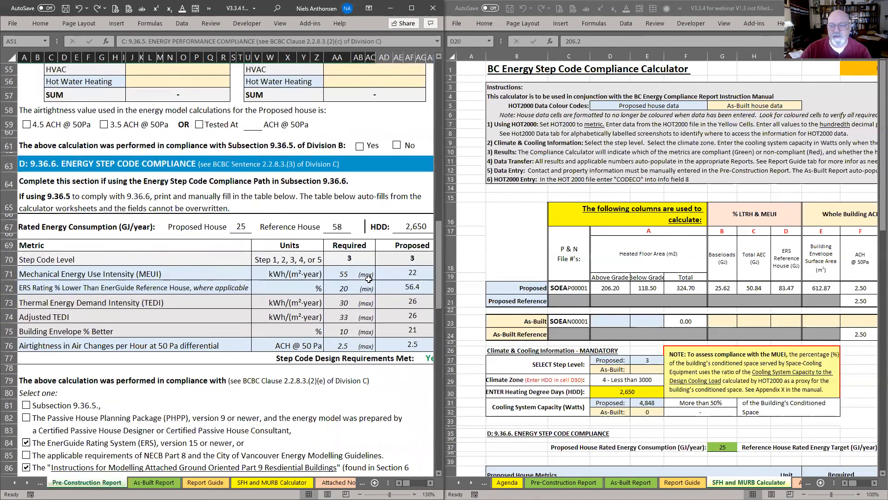
click(614, 453)
scroll(570, 437, down, 2)
scroll(571, 437, down, 3)
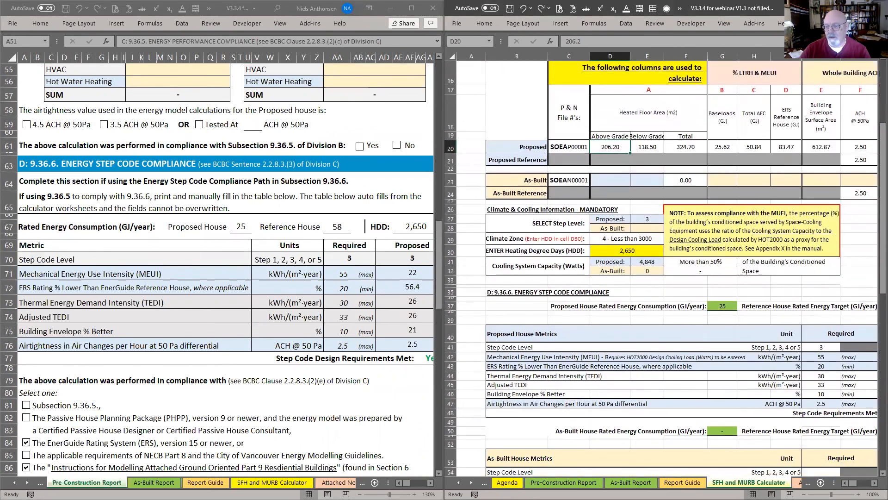
click(874, 482)
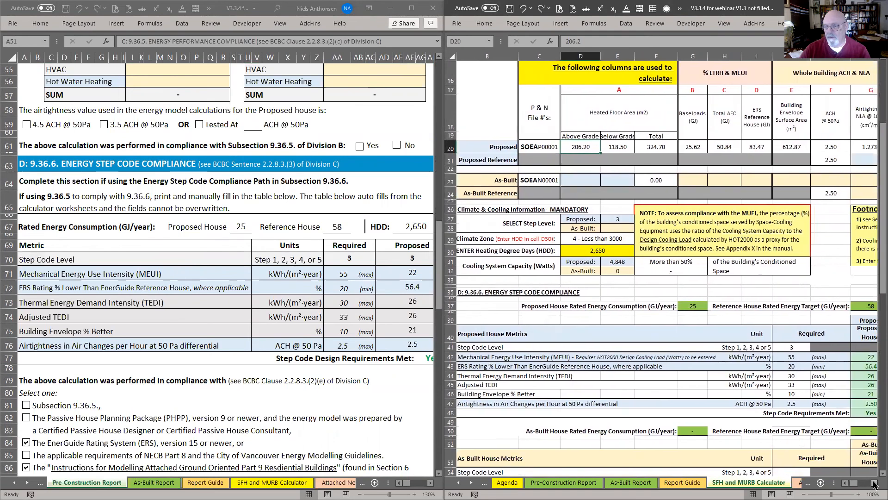
click(874, 483)
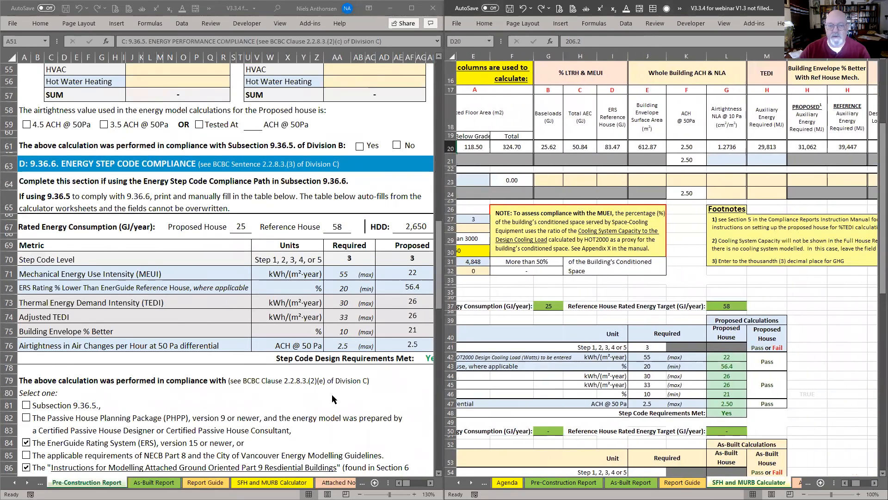
click(332, 399)
scroll(332, 396, right, 4)
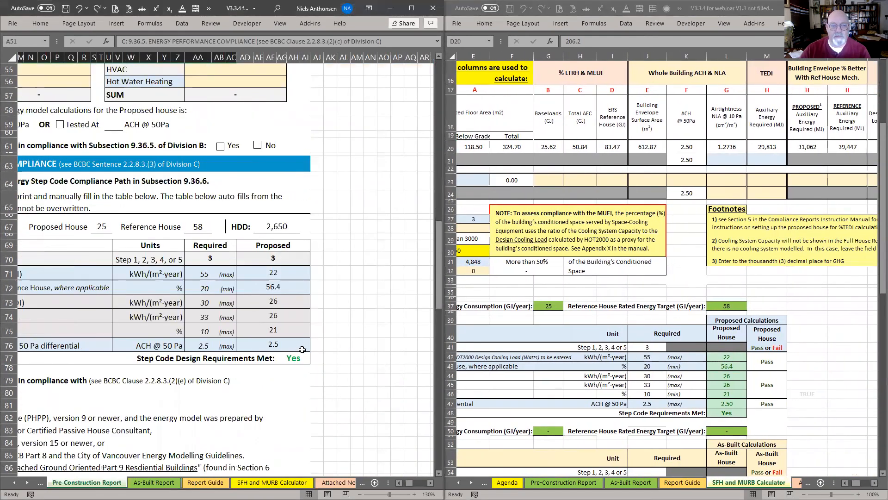
Step: Snip the report's Required and Proposed columns, the calculator's proposed house results with pass or fail, and the report's Step Code Design Requirements Met result
key(super+shift+s)
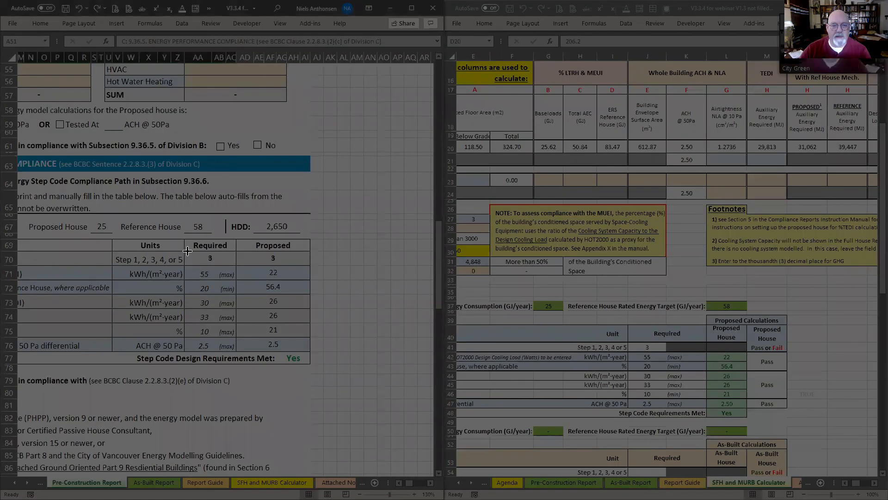
drag(185, 249, 320, 368)
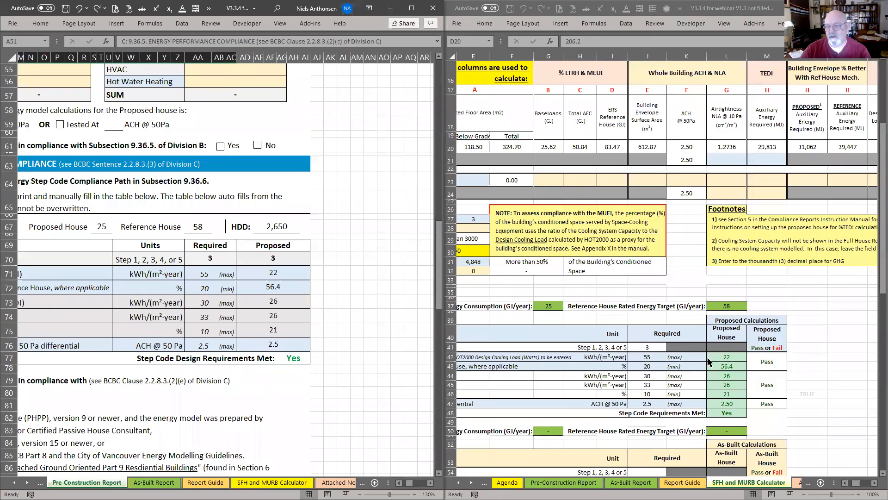
key(super+shift+s)
drag(706, 350, 792, 417)
key(super+shift+s)
drag(281, 349, 310, 367)
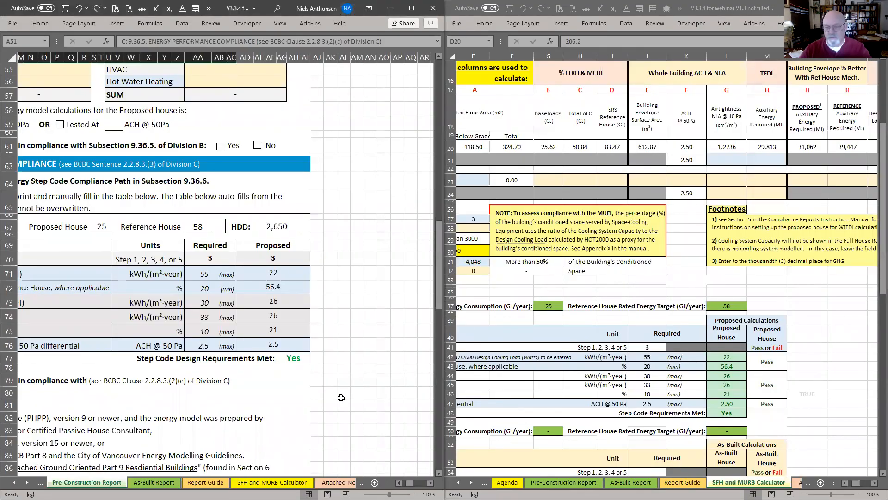
Step: Review the required step code level, the calculation compliance options and the section E contact and EnerGuide P-file entries
scroll(341, 393, left, 4)
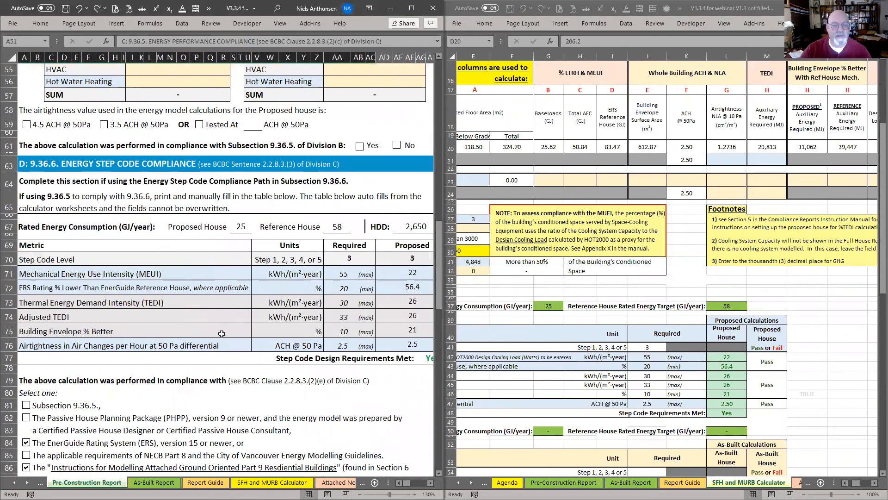
scroll(221, 294, down, 1)
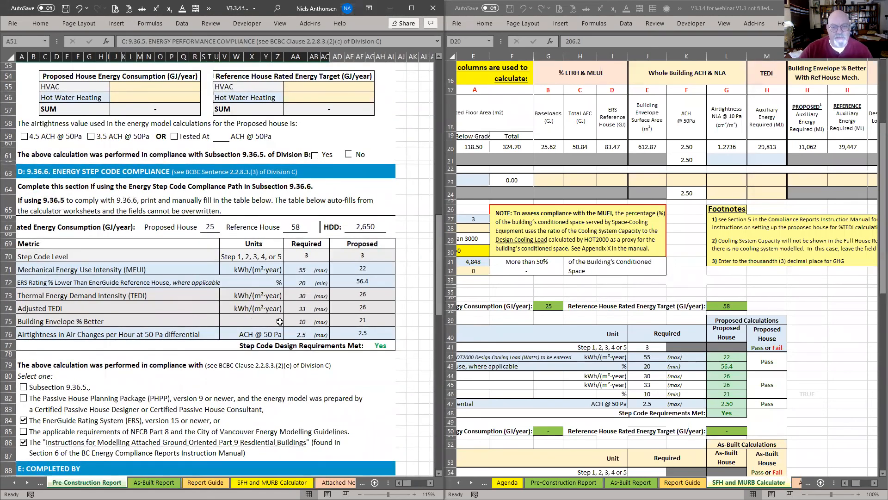
click(303, 258)
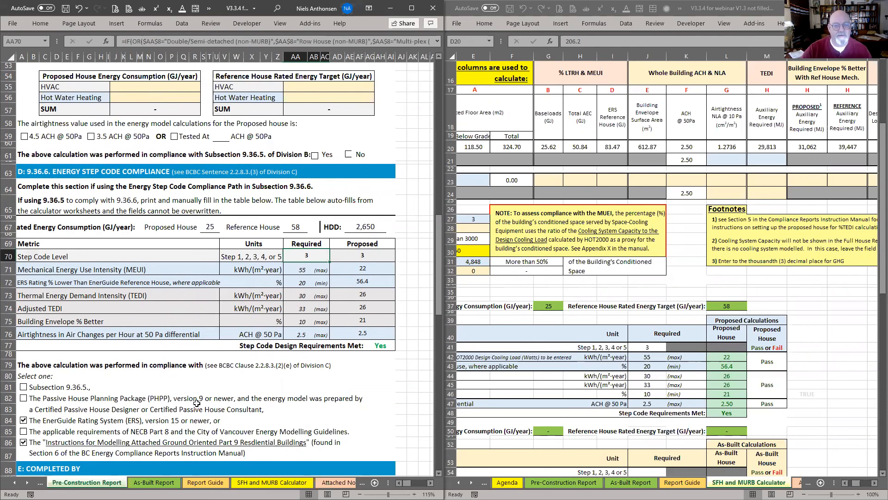
scroll(199, 387, down, 2)
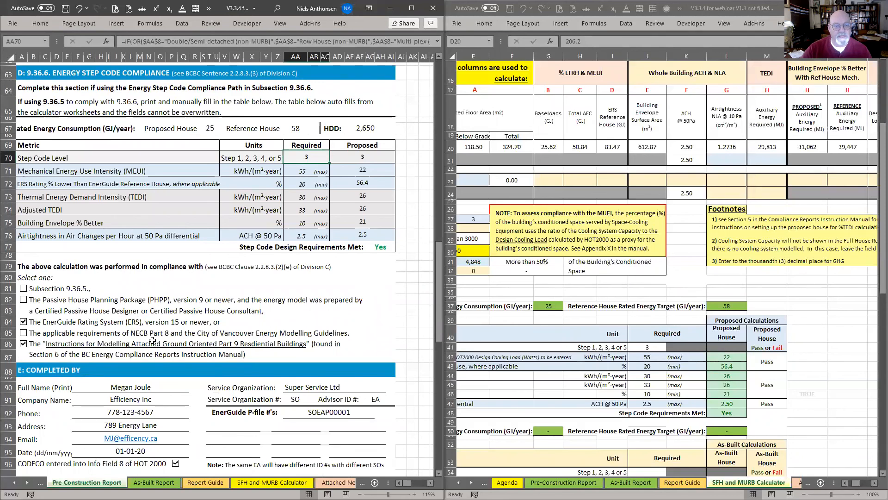
scroll(233, 333, down, 2)
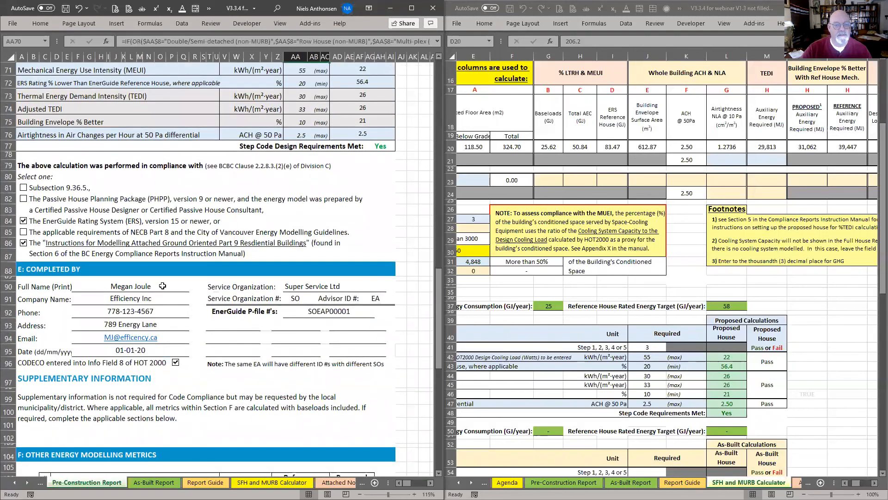
click(165, 287)
click(167, 306)
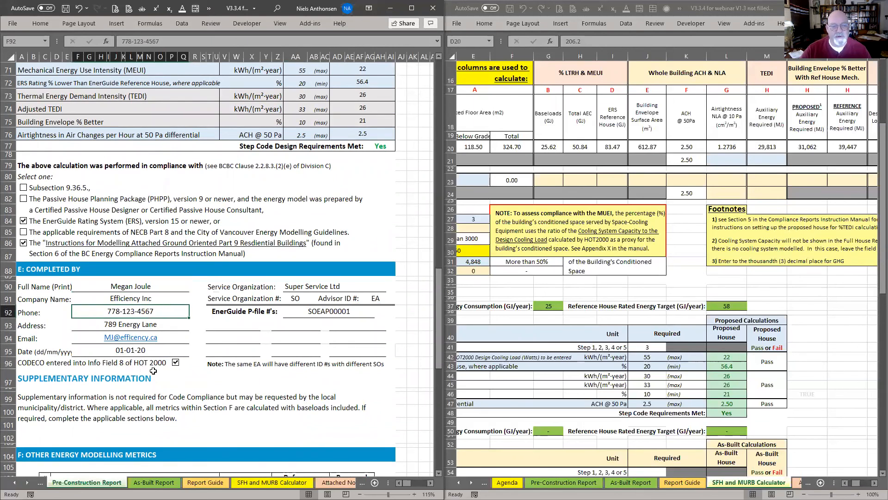
click(323, 313)
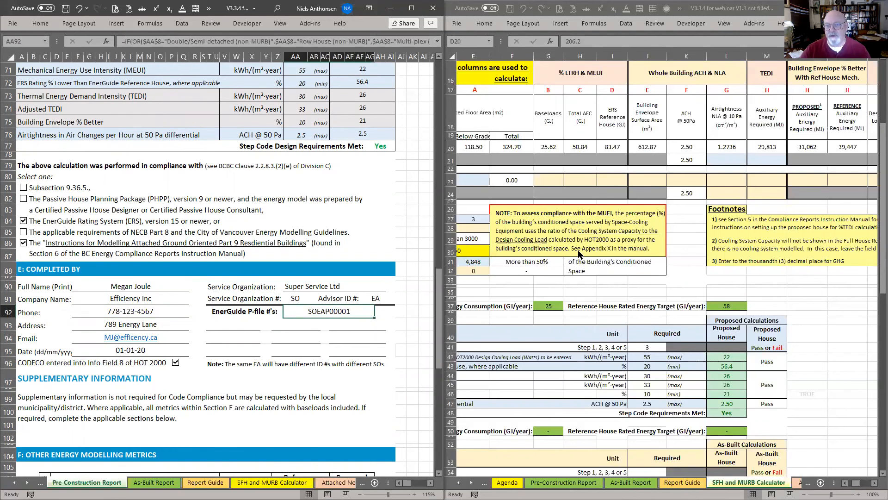
Step: Try changing the last three digits of the calculator's proposed P file number to 126 and check the report's EnerGuide P-file field
click(527, 155)
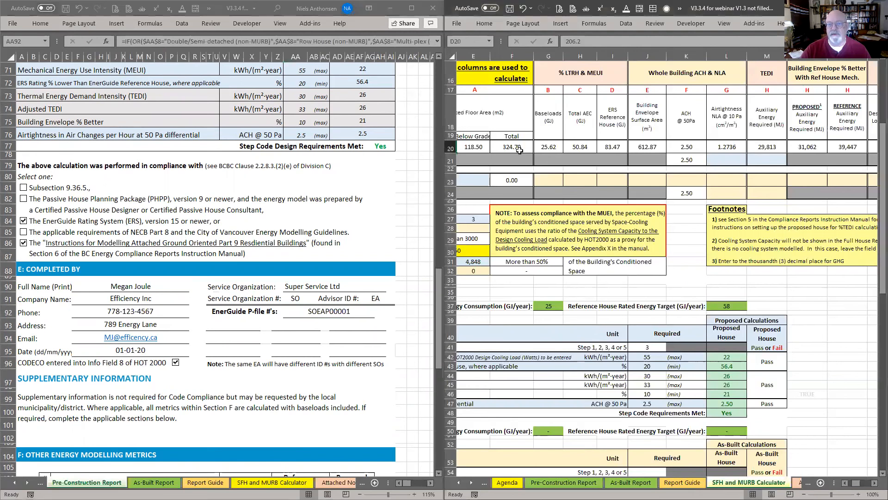
scroll(519, 155, left, 3)
double_click(580, 147)
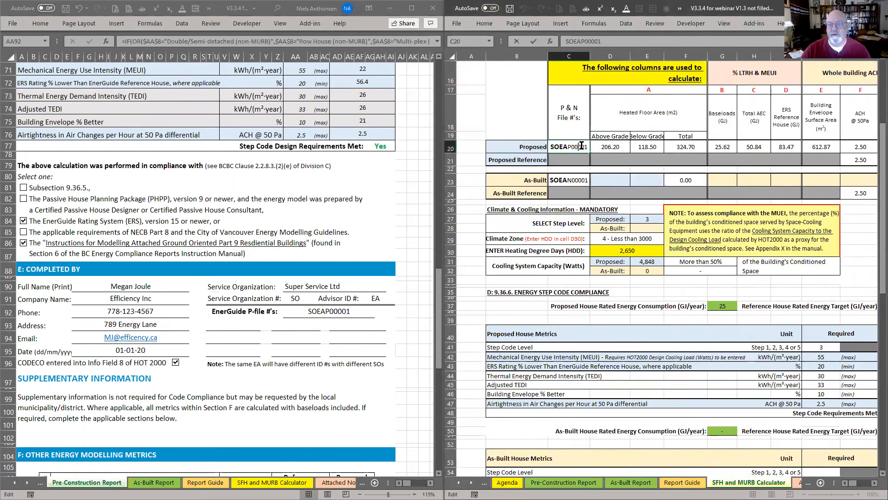
drag(576, 146, 596, 146)
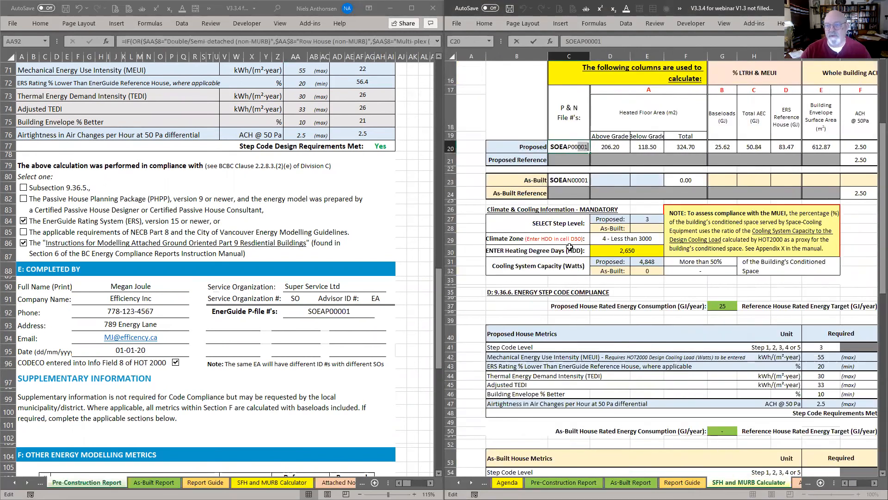
text(126)
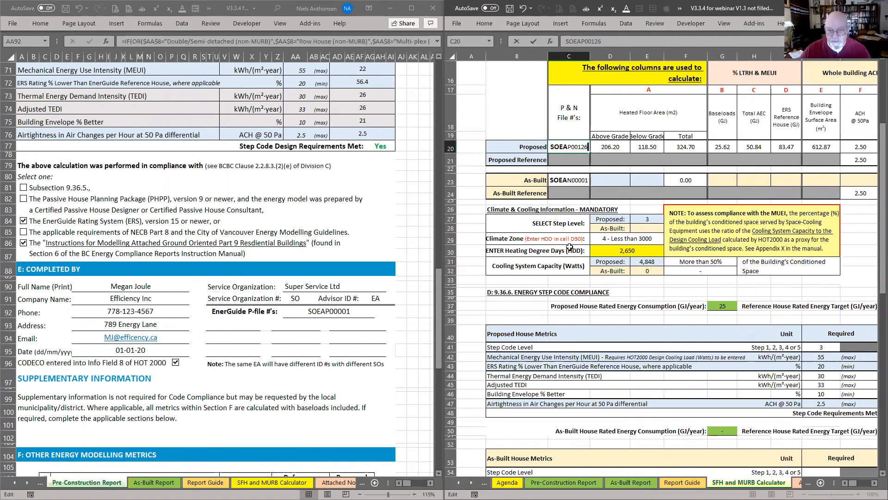
key(Return)
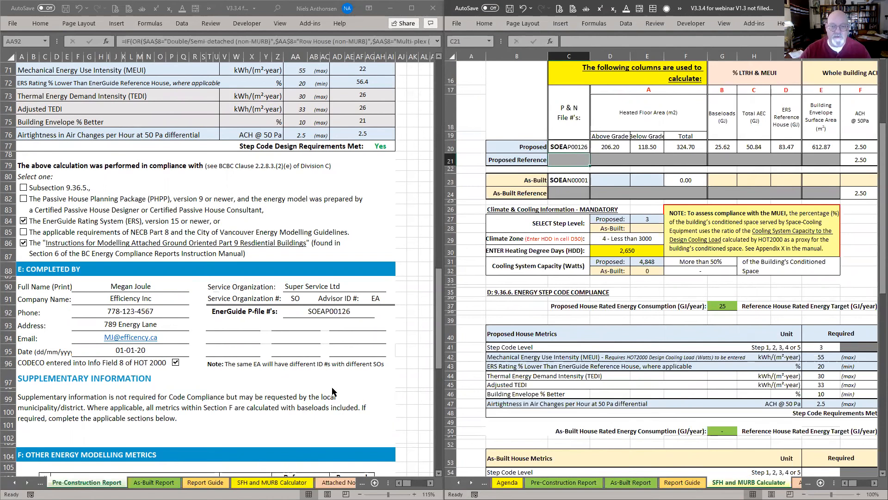
click(350, 314)
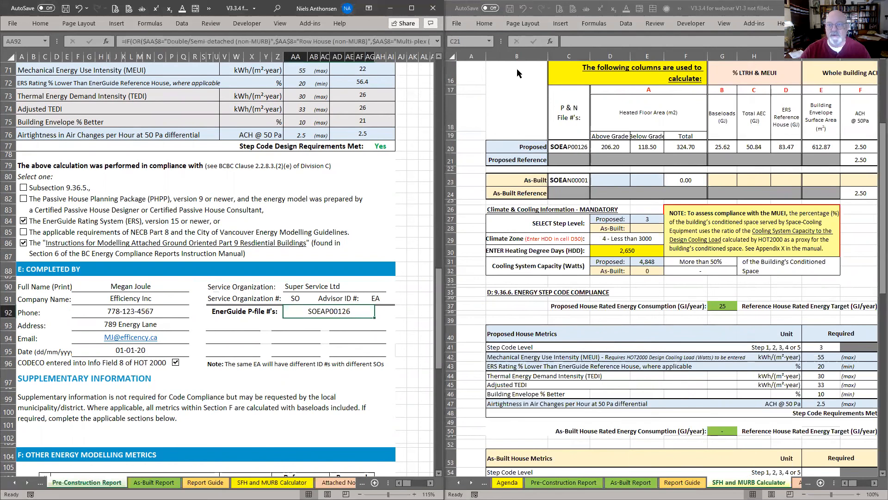
Step: Undo the proposed P file number change in the calculator, and check the report's P-file and Service Organization number fields
click(520, 16)
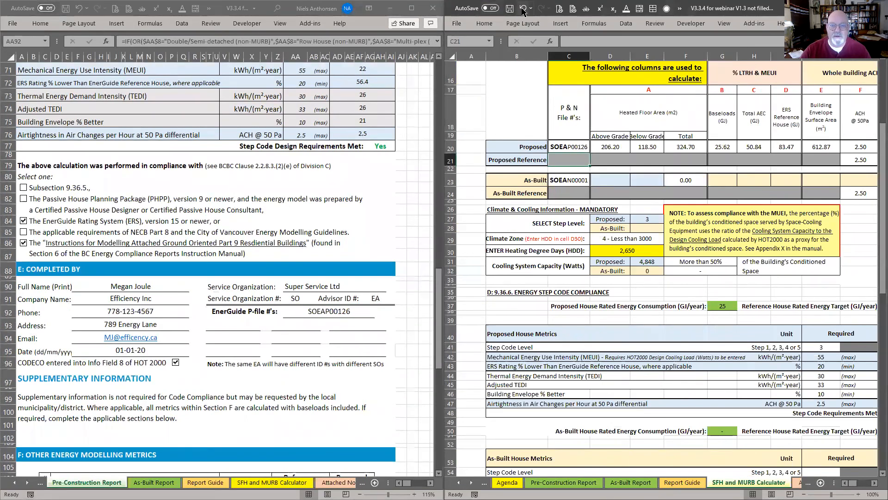
click(523, 10)
click(307, 314)
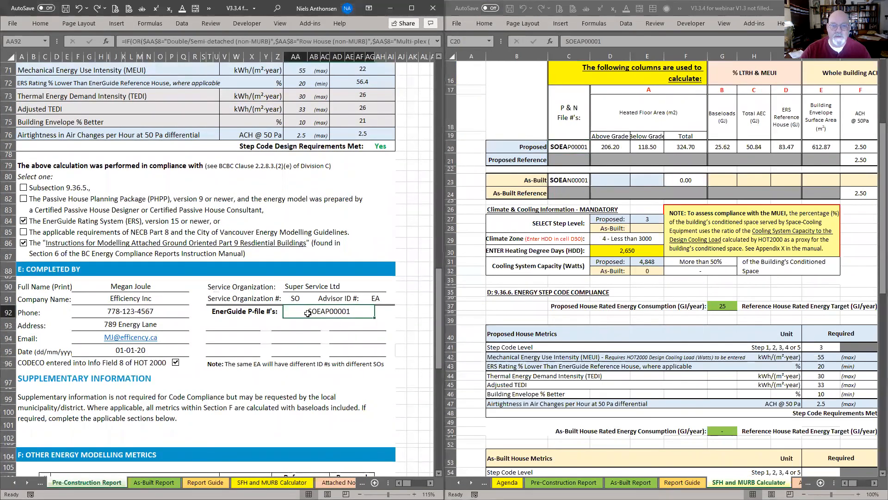
click(299, 299)
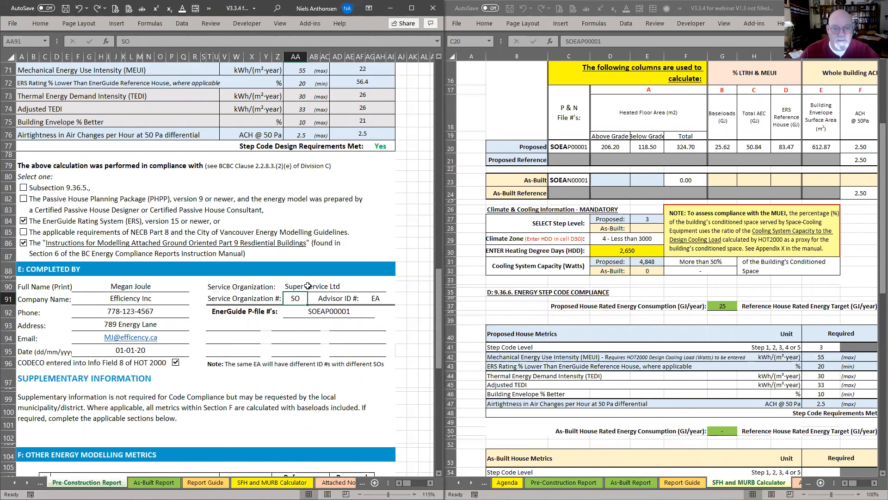
Step: Examine section F's other energy modelling metrics, highlighting Normalized Leakage Area, the greenhouse gas through space-cooling rows, and Peak Thermal Load
scroll(261, 366, down, 6)
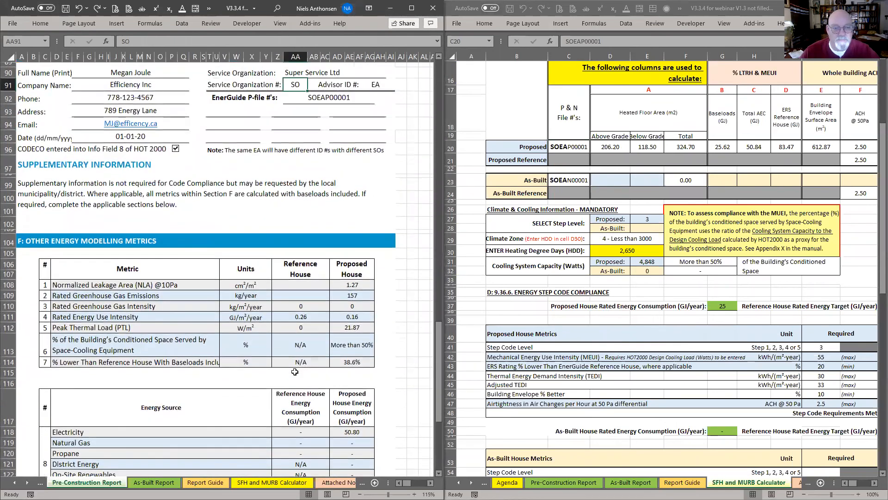
scroll(240, 299, down, 3)
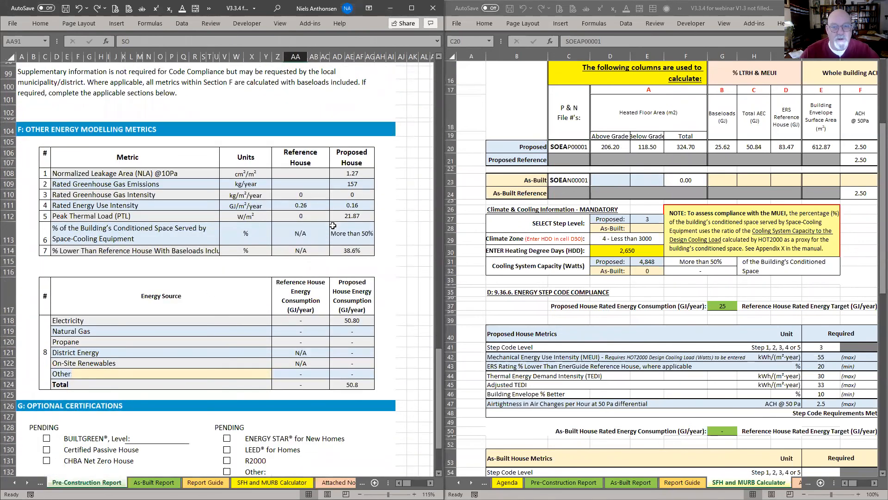
click(103, 175)
drag(58, 175, 346, 175)
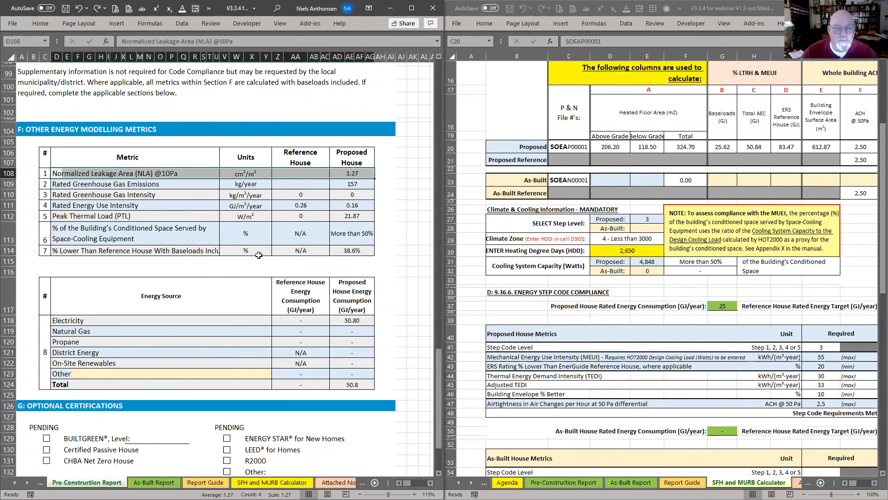
click(250, 172)
drag(113, 184, 118, 231)
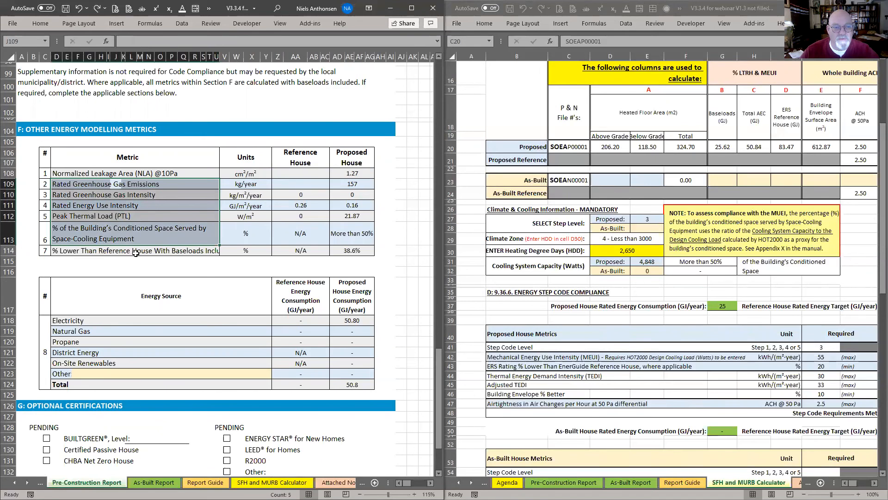
click(80, 216)
drag(45, 216, 343, 218)
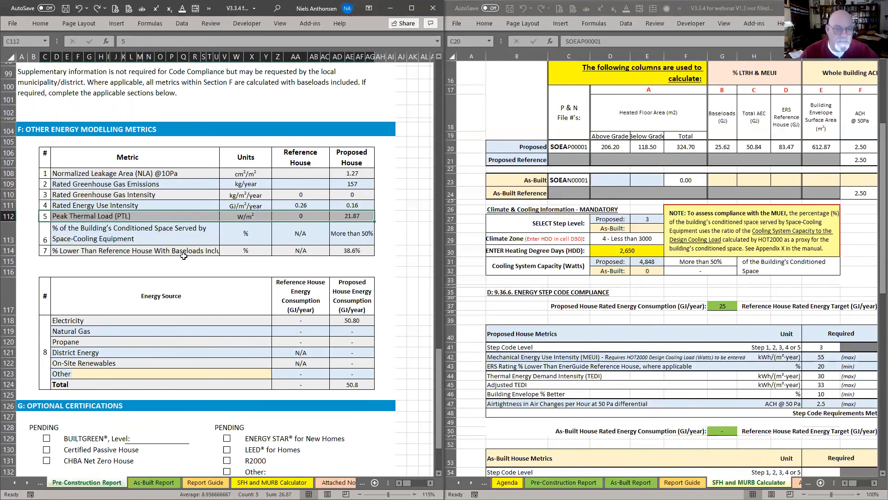
click(161, 263)
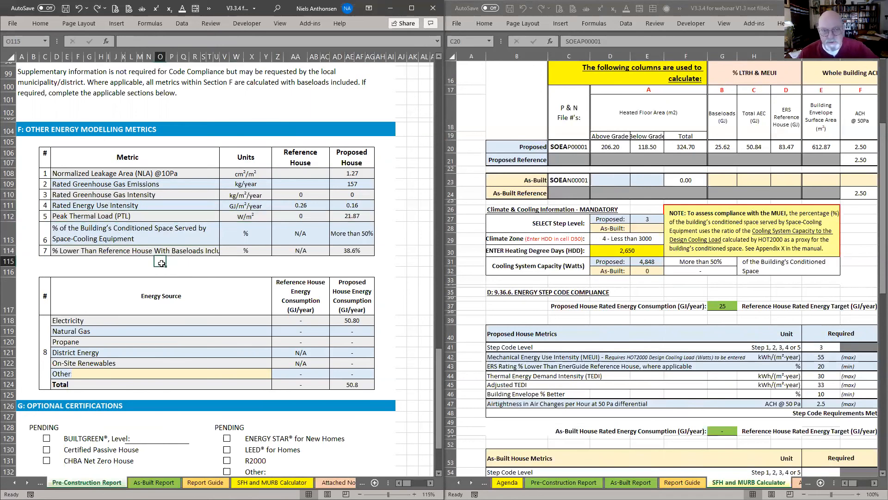
click(43, 259)
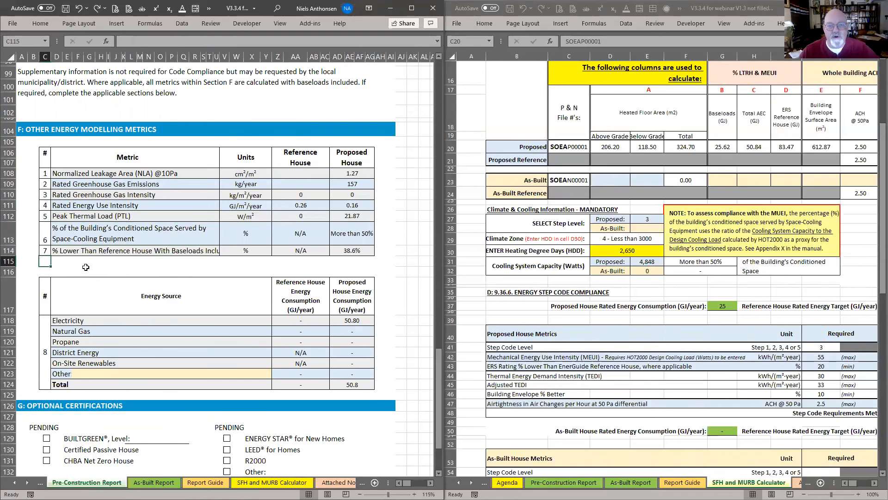
click(68, 216)
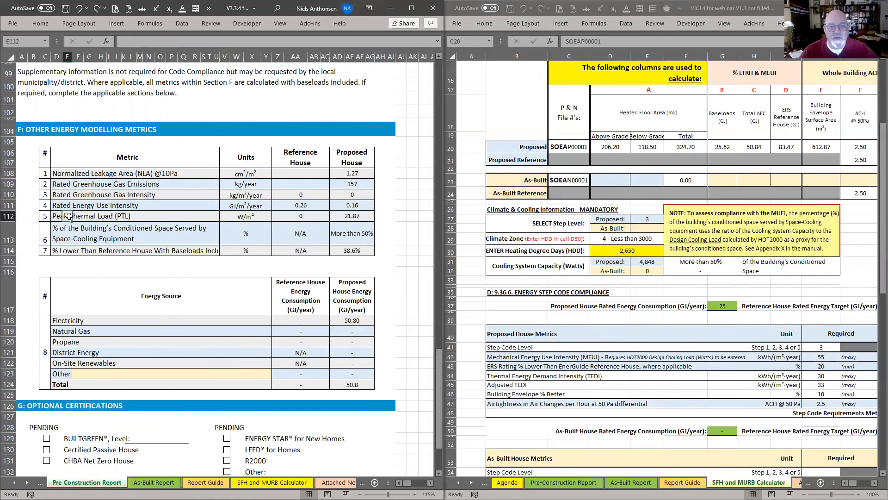
click(55, 215)
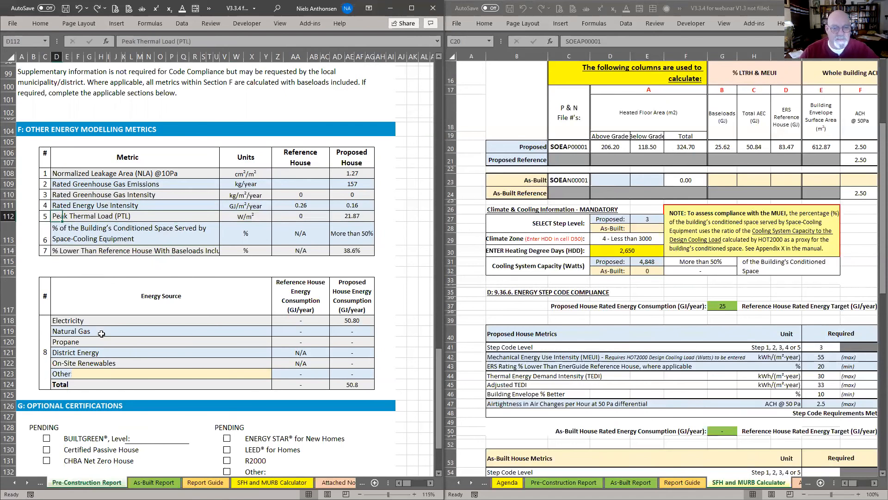
Step: Review the energy source consumption table from Electricity to Total and the optional certifications in section G
drag(63, 320, 65, 389)
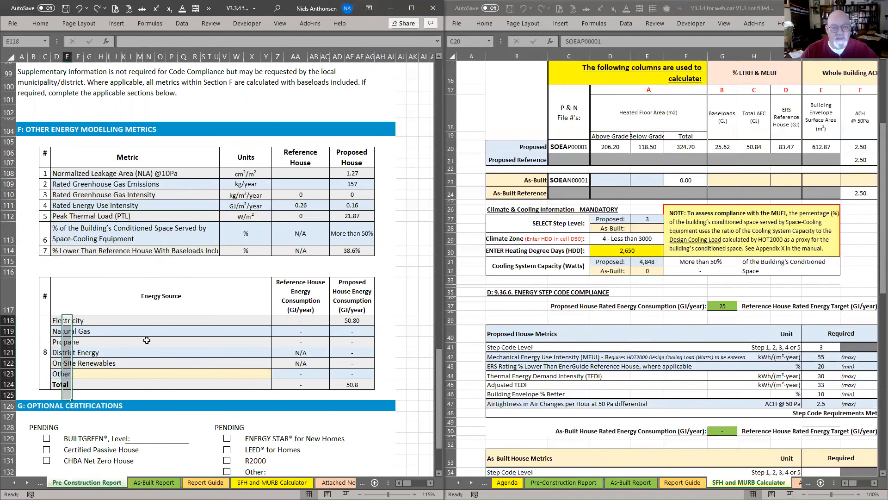
scroll(152, 338, down, 6)
click(171, 342)
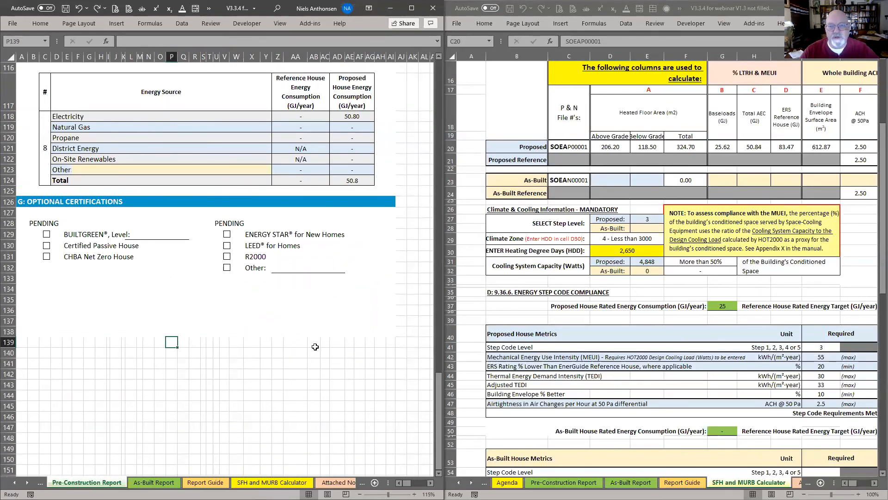
Step: Open the As-Built Report and highlight the required, proposed and as-built columns of its section D energy step code table
scroll(315, 347, up, 20)
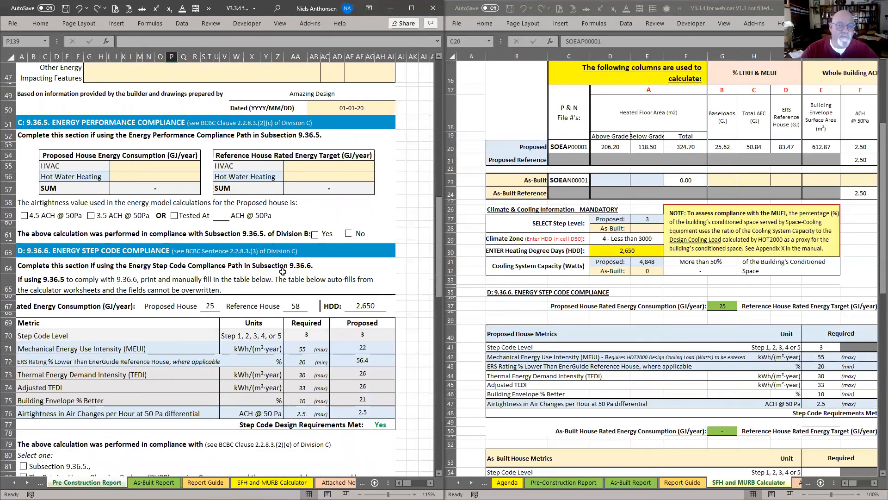
scroll(283, 272, up, 15)
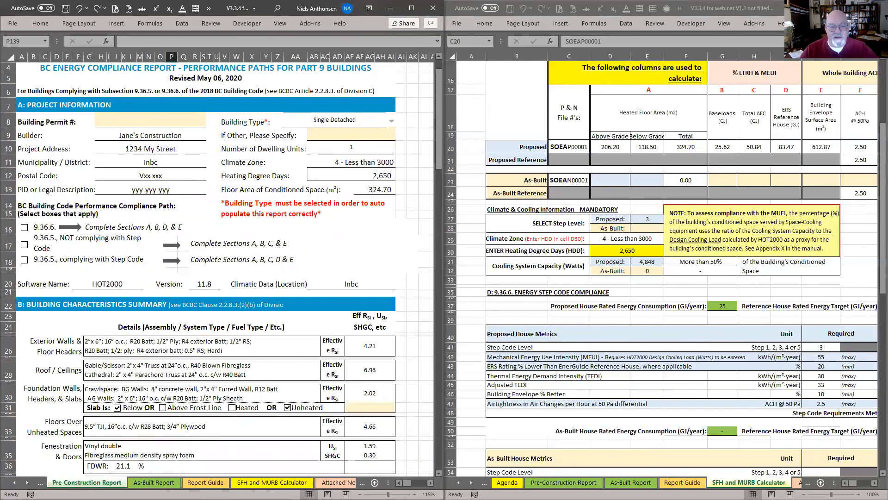
click(154, 482)
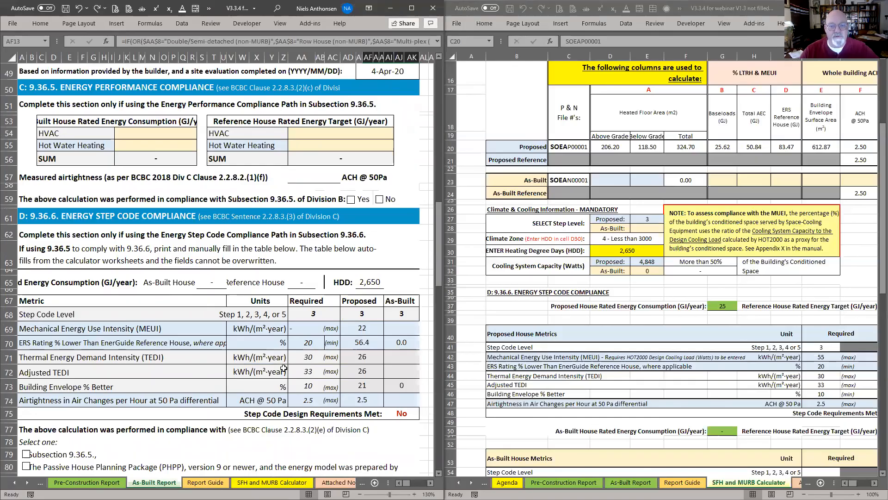
key(super+shift+s)
drag(295, 276, 425, 426)
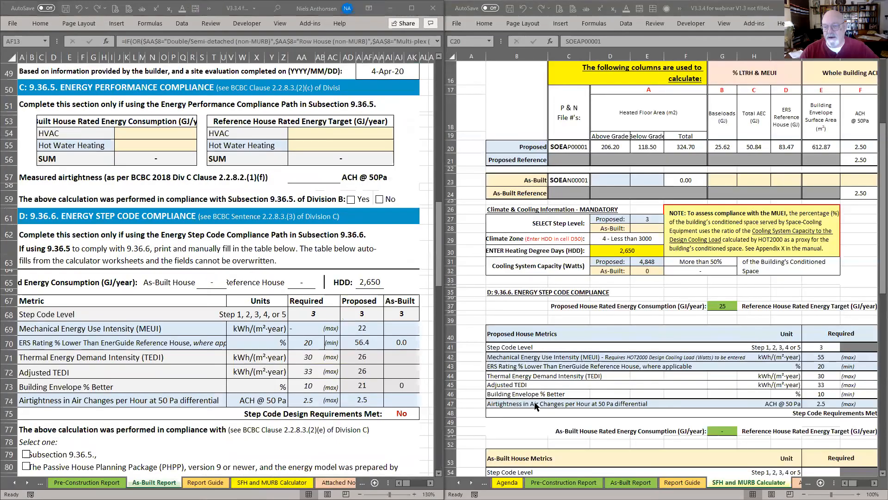
Step: Highlight the As-Built Calculations block of the SFH and MURB Calculator's step code metrics and return to the calculator's instructions
scroll(528, 386, down, 2)
scroll(528, 385, down, 3)
click(506, 379)
scroll(505, 379, right, 3)
key(super+shift+s)
drag(487, 278, 710, 400)
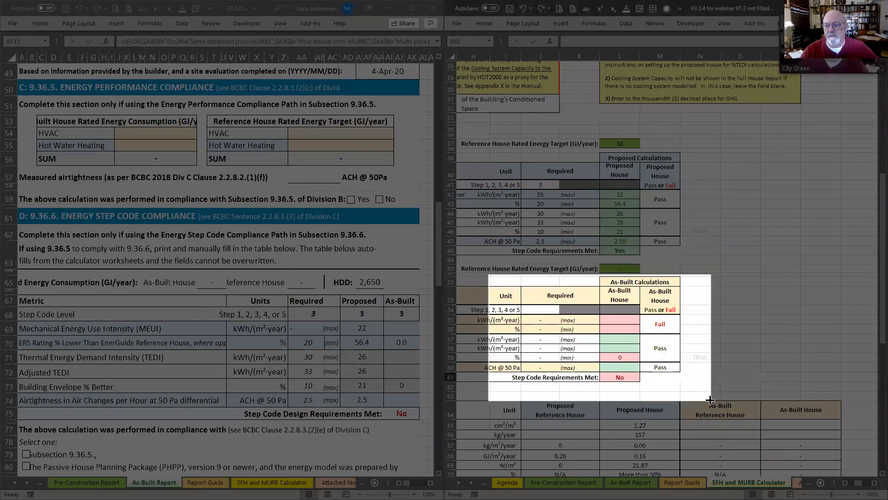
scroll(550, 304, left, 3)
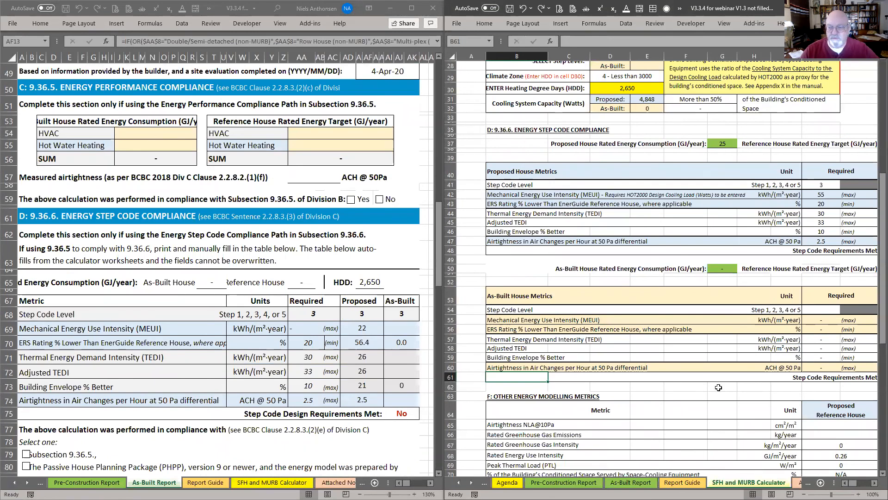
scroll(347, 331, up, 9)
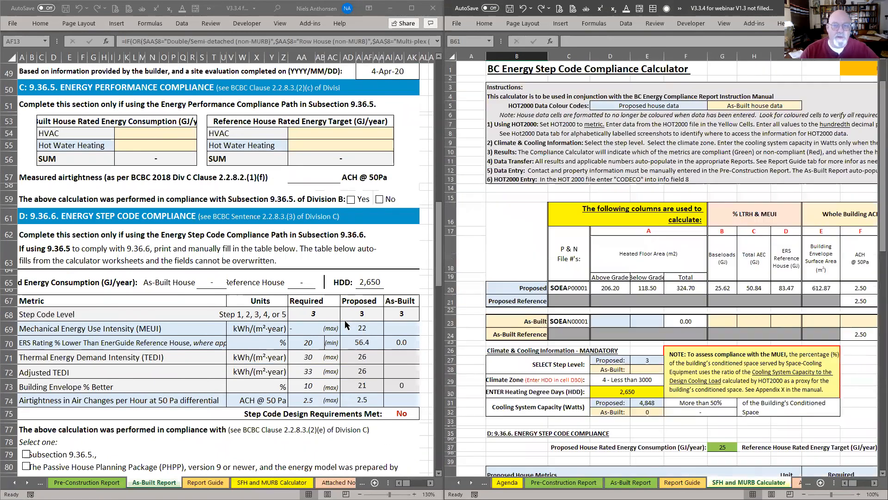
Step: Try setting the As-Built Report's building type to Row House (non-MURB), and check its heating degree days and floor area fields
scroll(338, 337, up, 15)
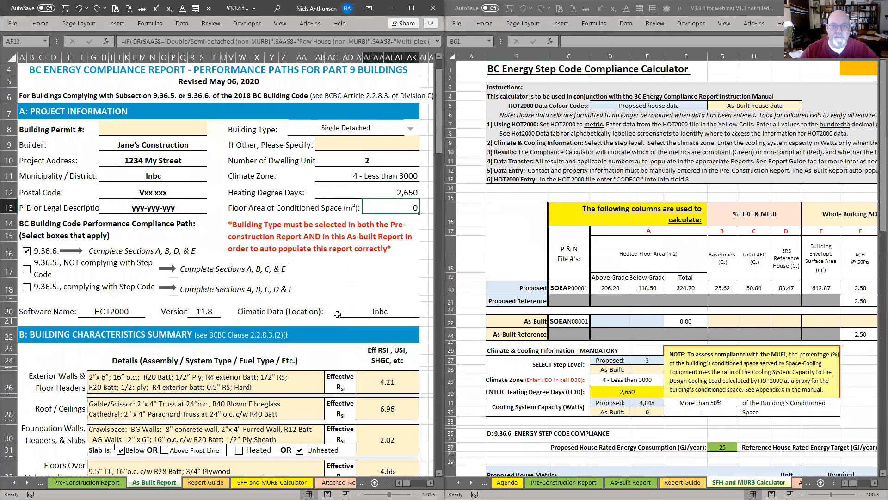
click(361, 133)
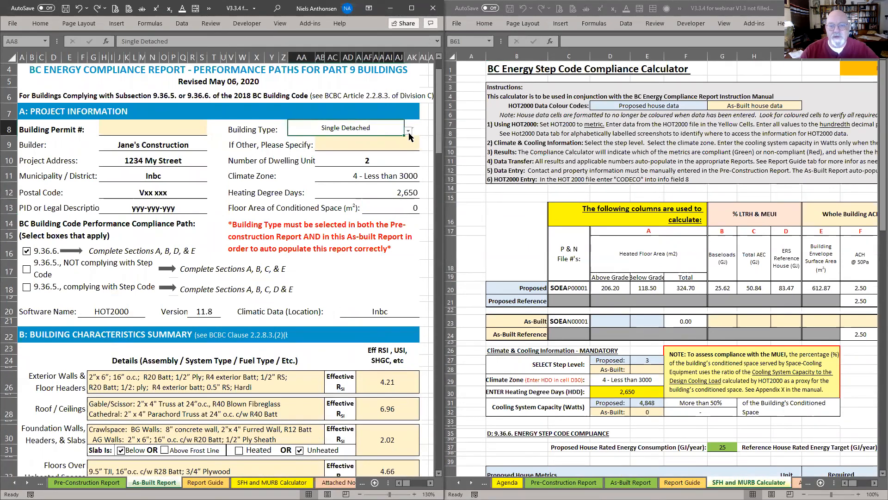
click(409, 132)
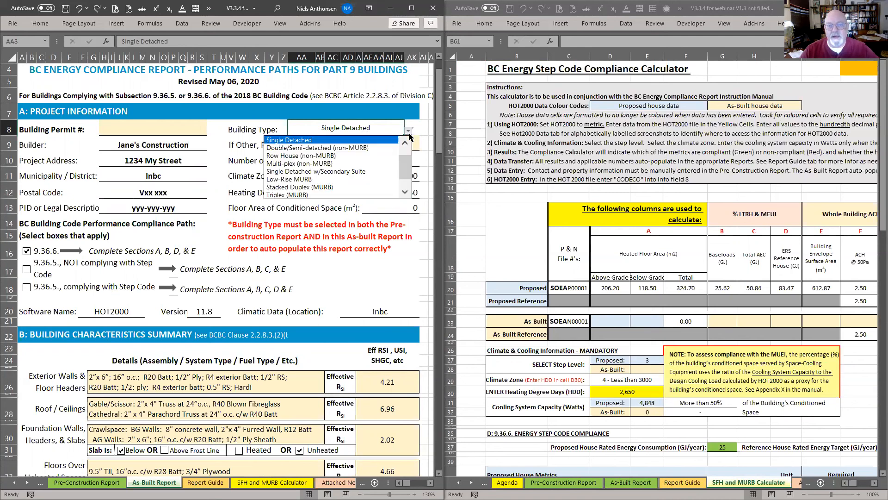
click(335, 156)
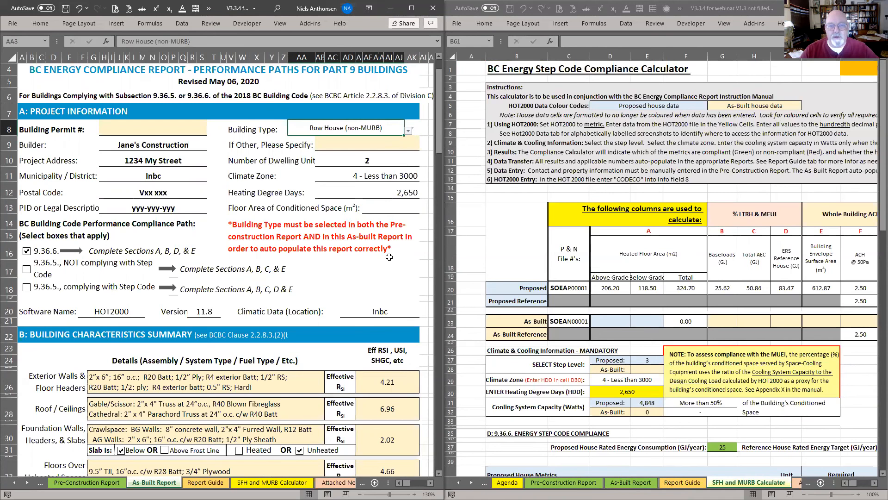
click(391, 194)
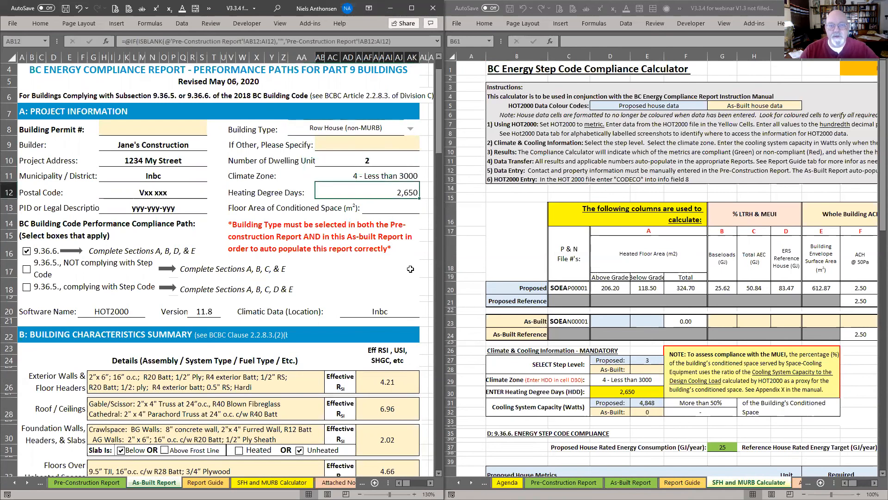
click(392, 206)
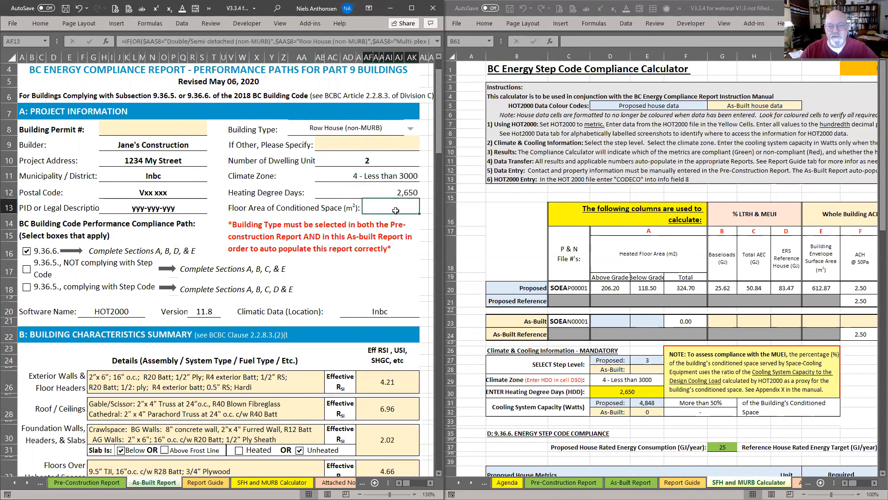
click(403, 195)
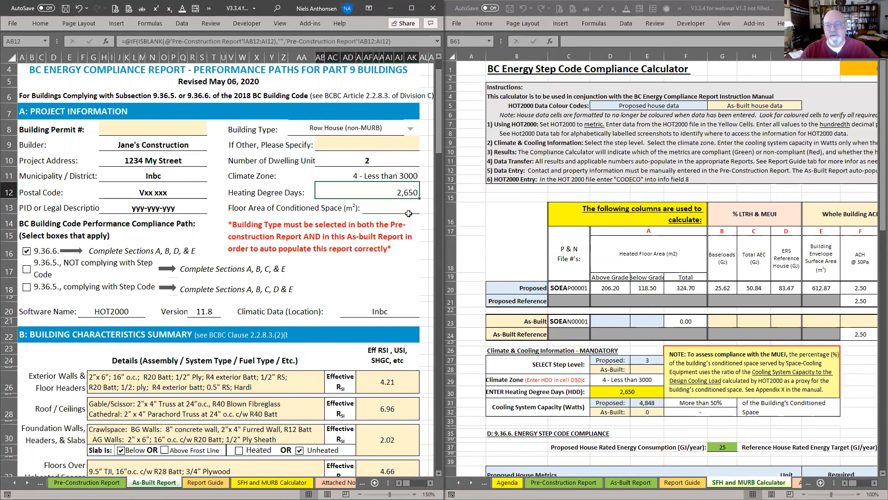
Step: In the Attached Non-MURB Calculator, enter unit 1's heated floor area as 200 above grade and 330 below grade
click(797, 483)
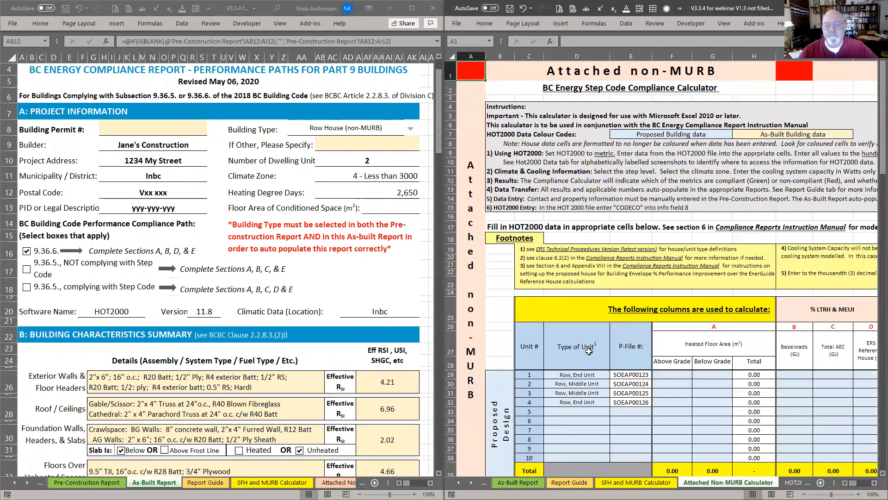
click(353, 130)
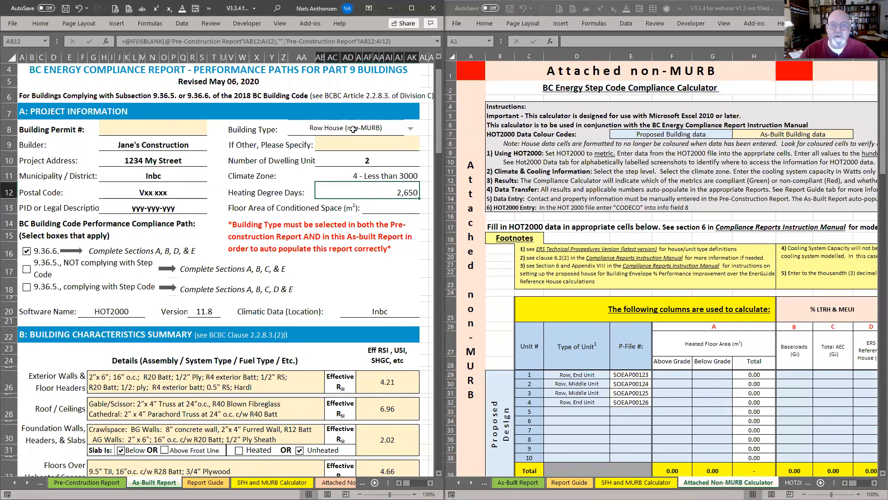
click(353, 130)
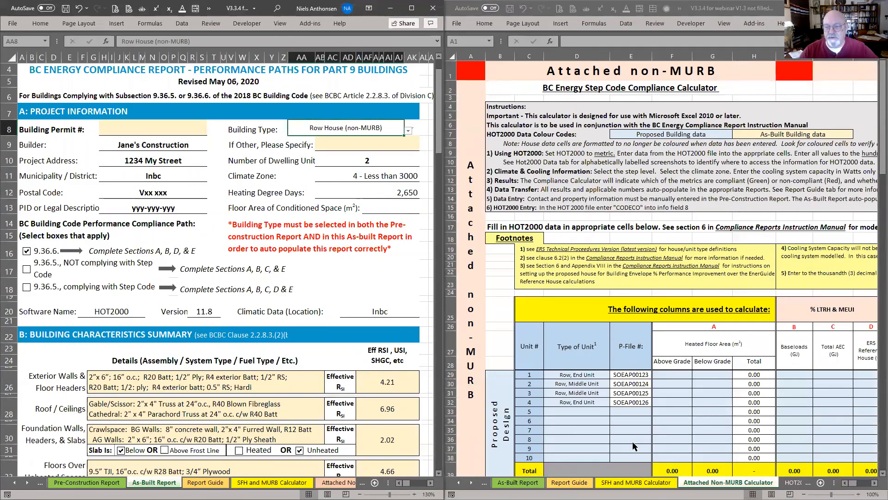
click(660, 375)
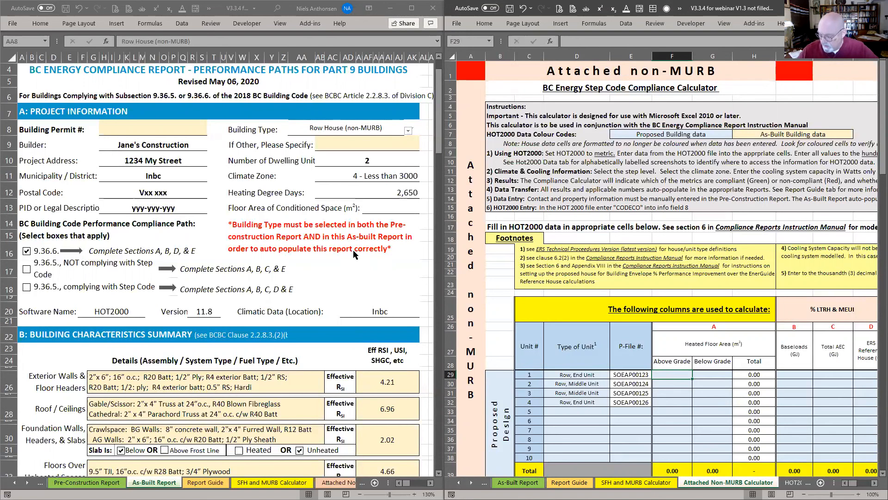
text(200)
key(Tab)
text(3)
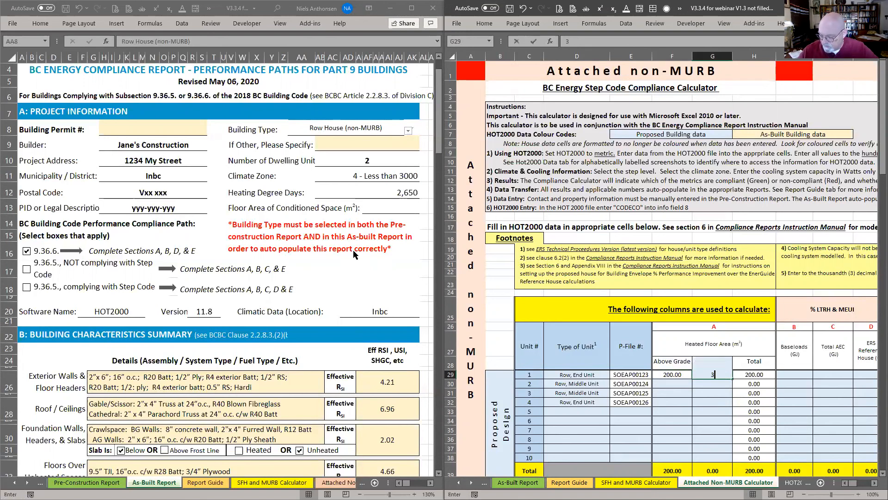
text(30)
key(Return)
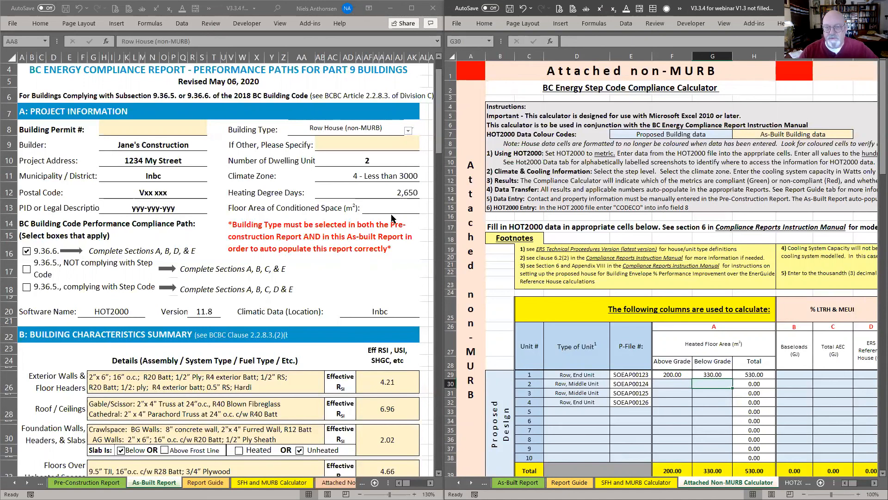
Step: Check the total heated floor area of unit 4 and the As-Built Report's floor area of conditioned space
click(766, 399)
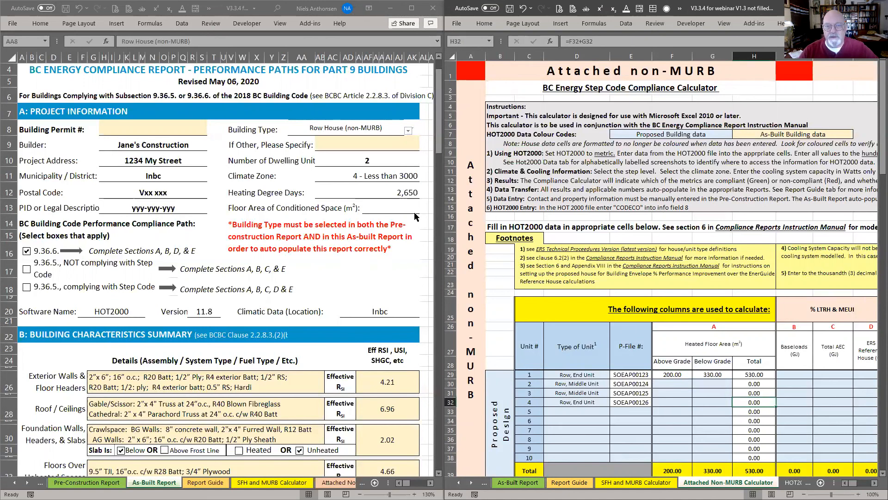
click(408, 205)
click(402, 208)
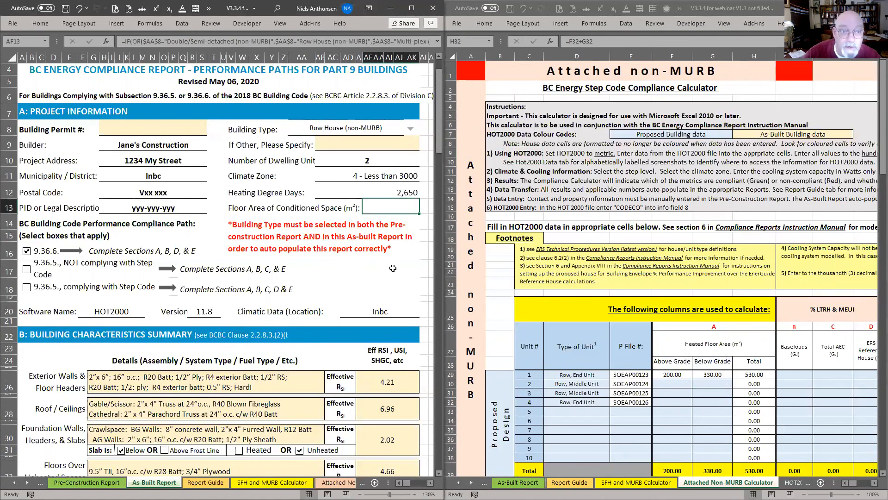
Step: Try setting the As-Built Report's building type to Triplex (MURB), and inspect the formula behind its conditioned floor area
click(410, 132)
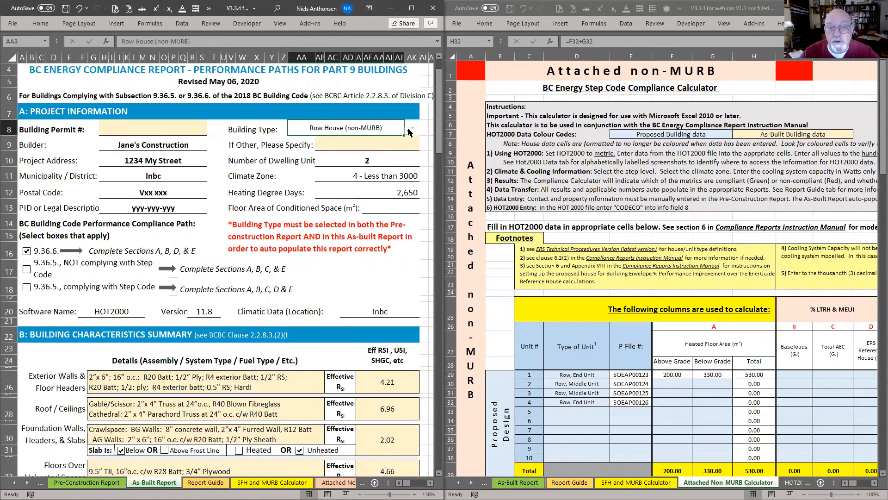
click(409, 132)
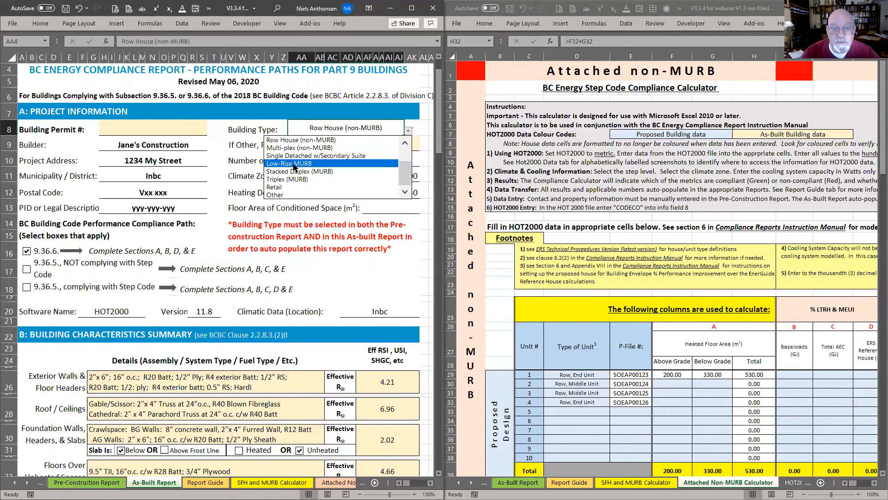
click(293, 179)
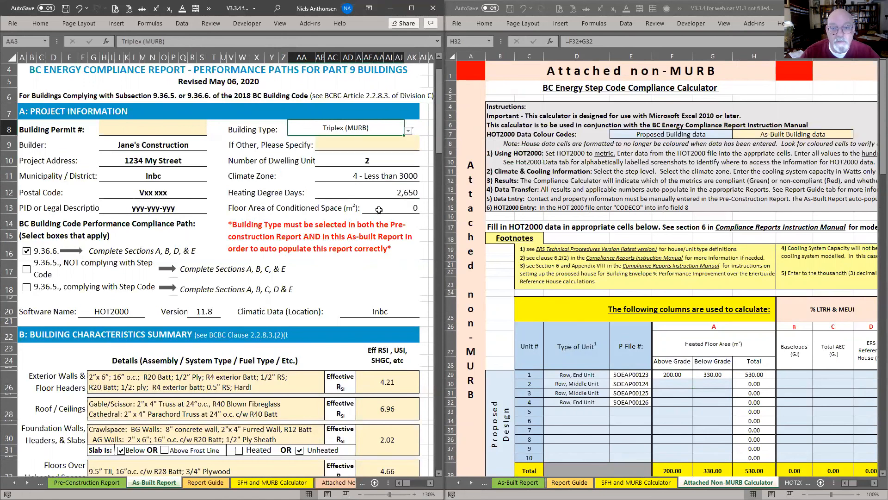
click(398, 209)
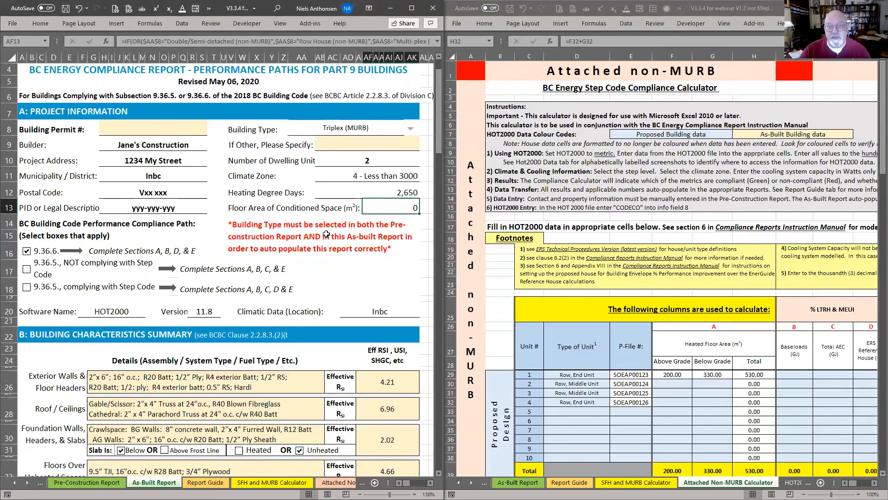
double_click(392, 203)
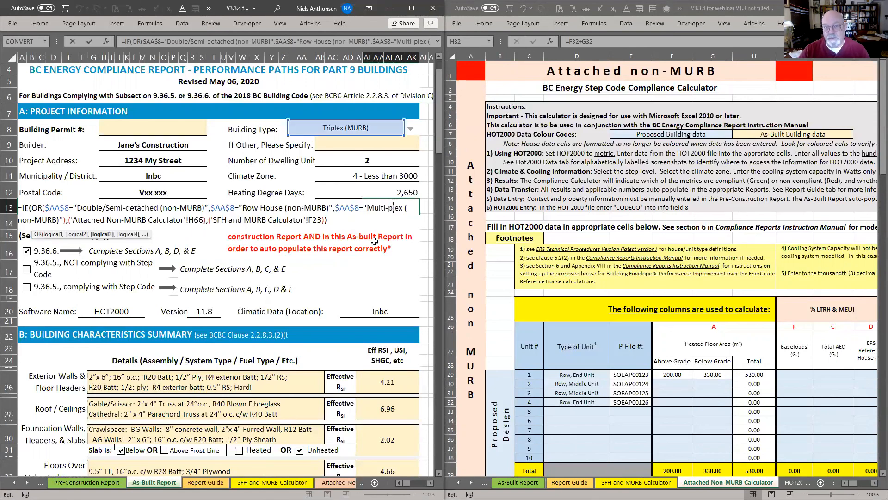
key(Escape)
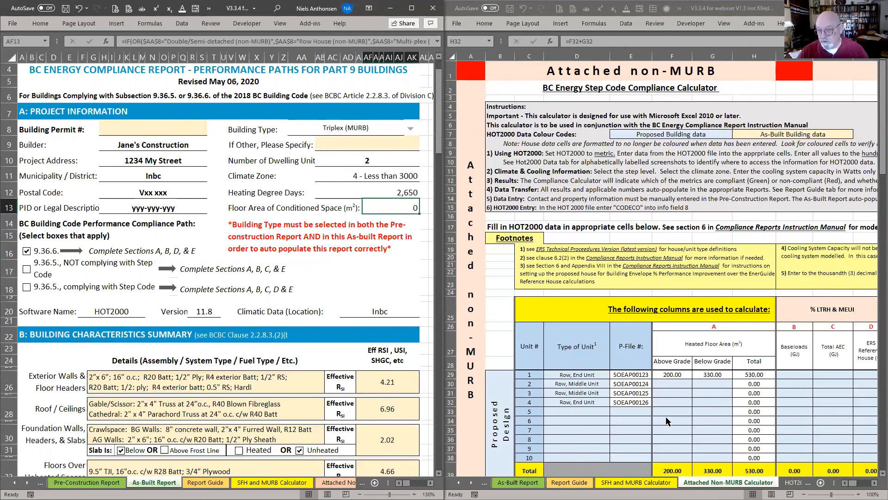
Step: Inspect the formula behind the proposed design's overall heated floor area total in the Attached Non-MURB Calculator
click(676, 405)
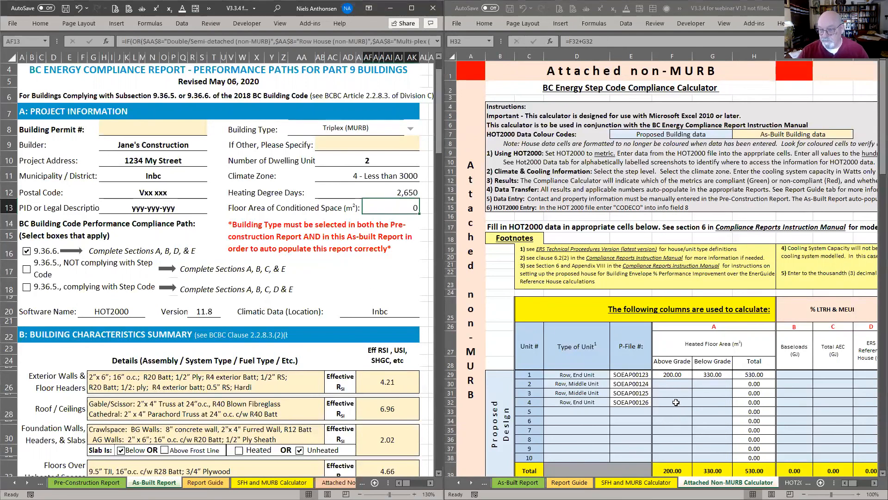
click(757, 471)
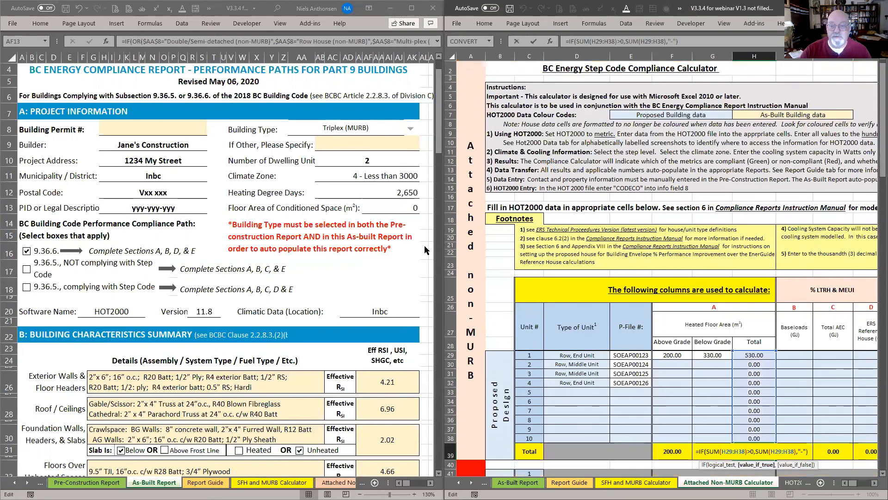
click(364, 133)
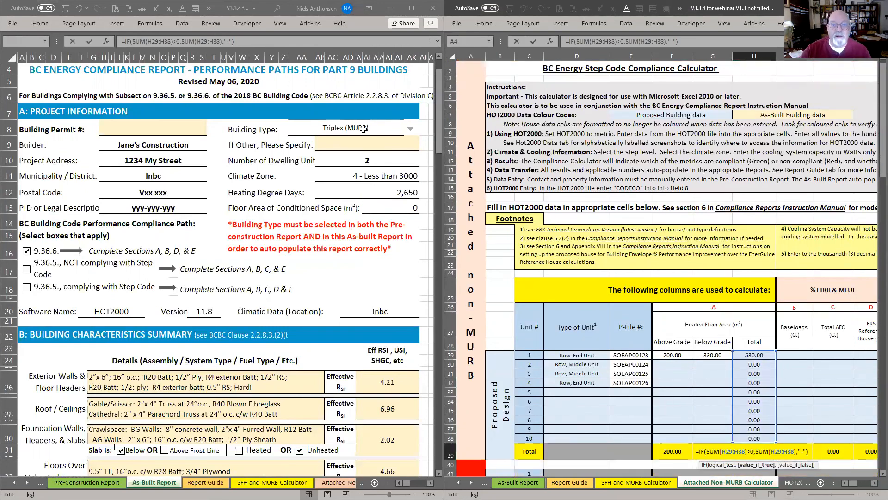
click(411, 131)
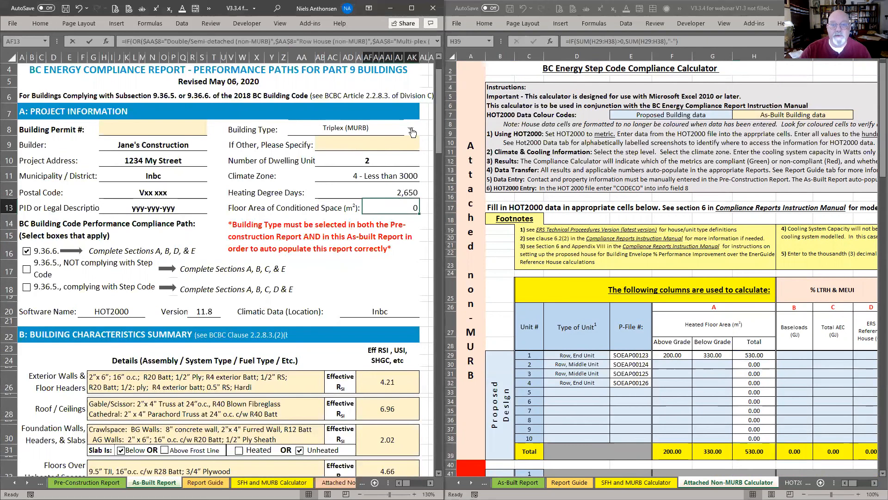
Step: Set the As-Built Report's building type to Single Detached w/Secondary Suite
click(409, 132)
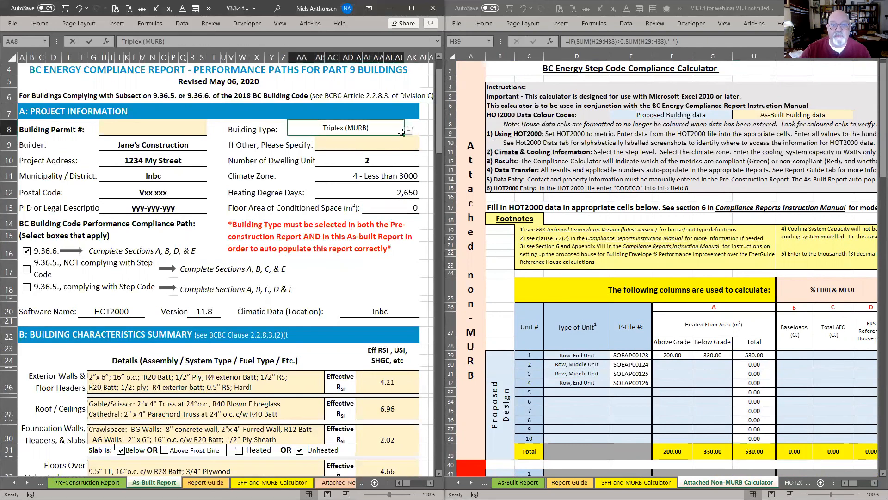
click(407, 132)
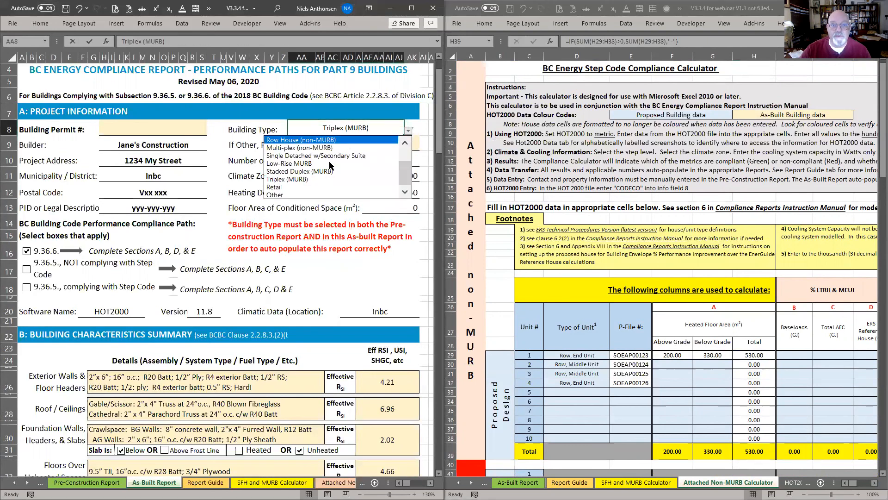
click(297, 156)
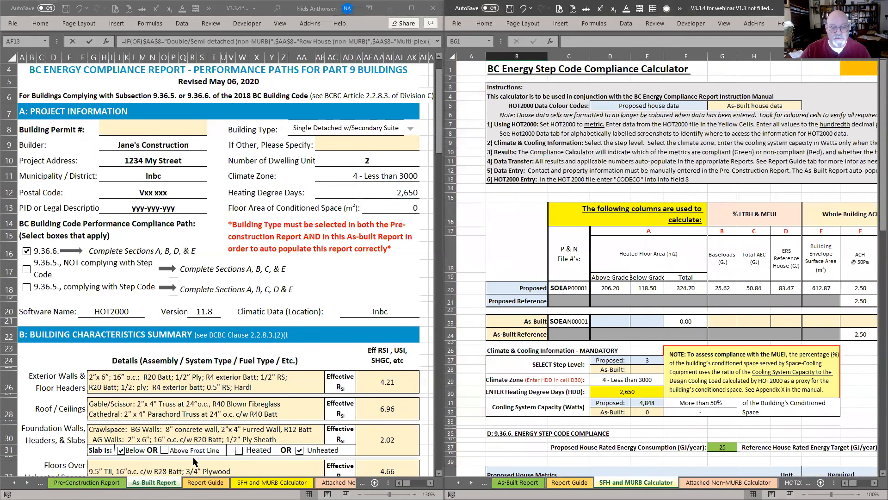
Step: Set the Pre-Construction Report's building type to Row House (non-MURB), and inspect its conditioned floor area and heating degree days
click(107, 482)
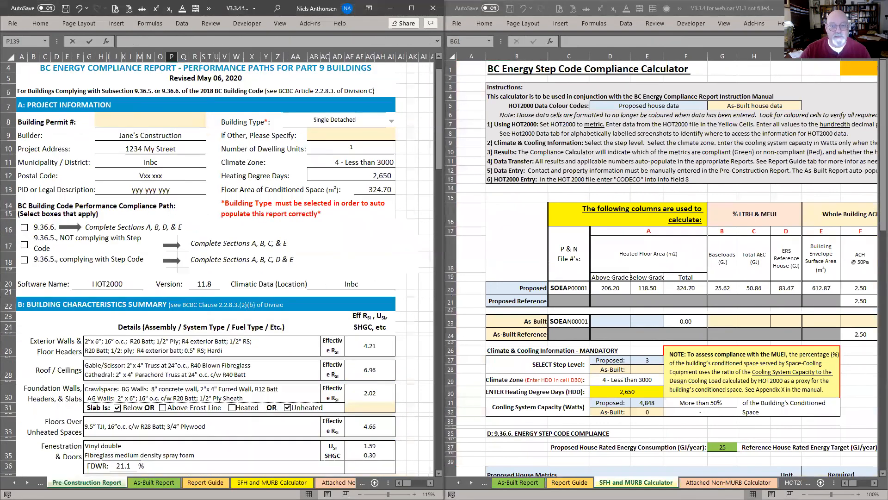
click(390, 121)
click(390, 123)
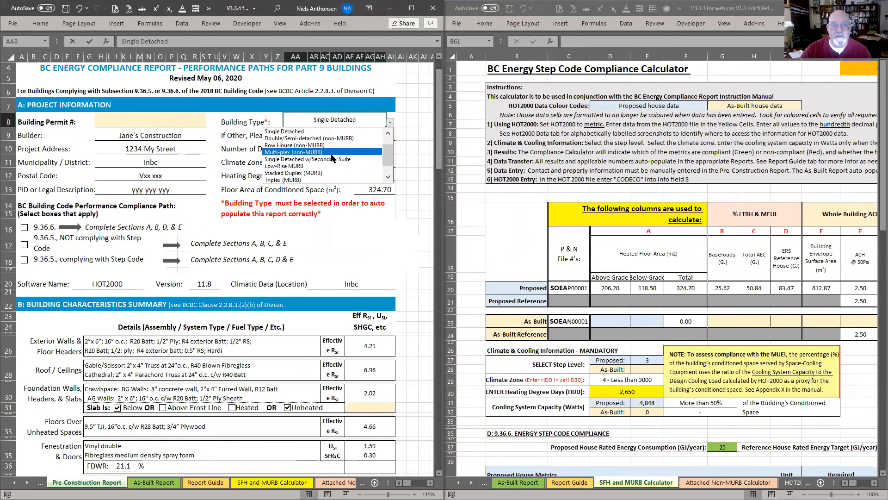
click(318, 146)
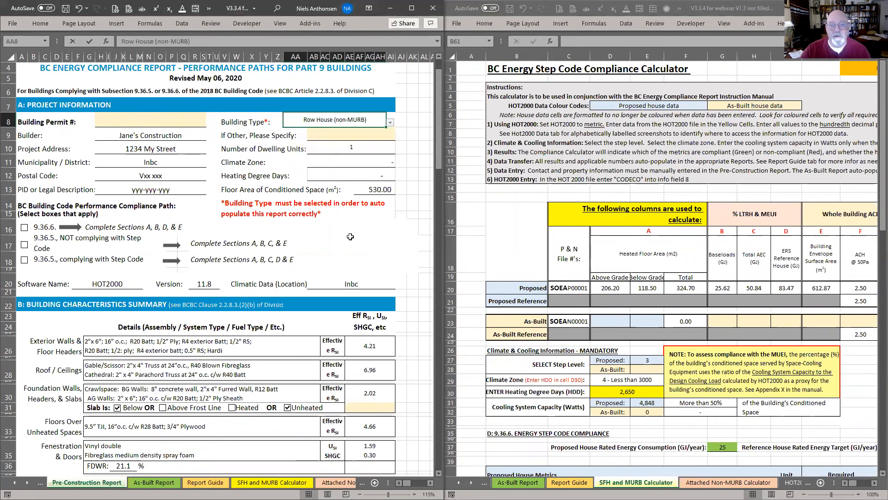
click(375, 190)
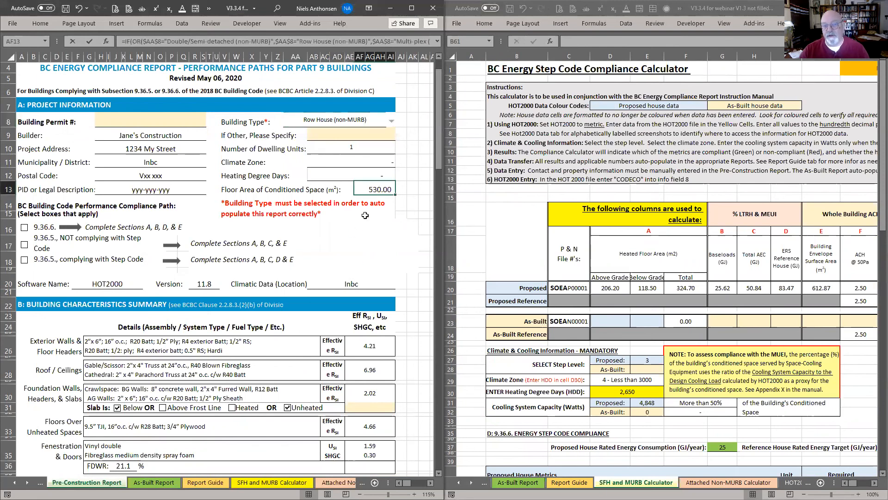
click(328, 176)
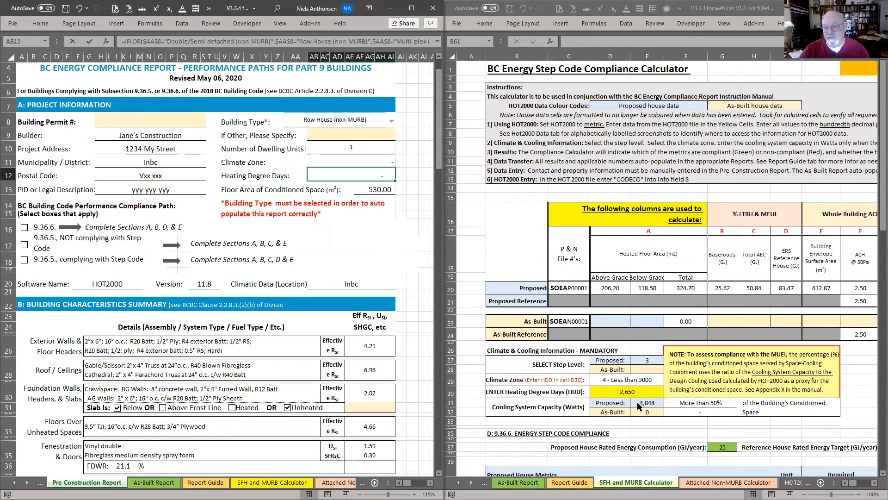
Step: Set the heating degree days to 4,500 in the Attached Non-MURB Calculator's climate and cooling information
click(699, 482)
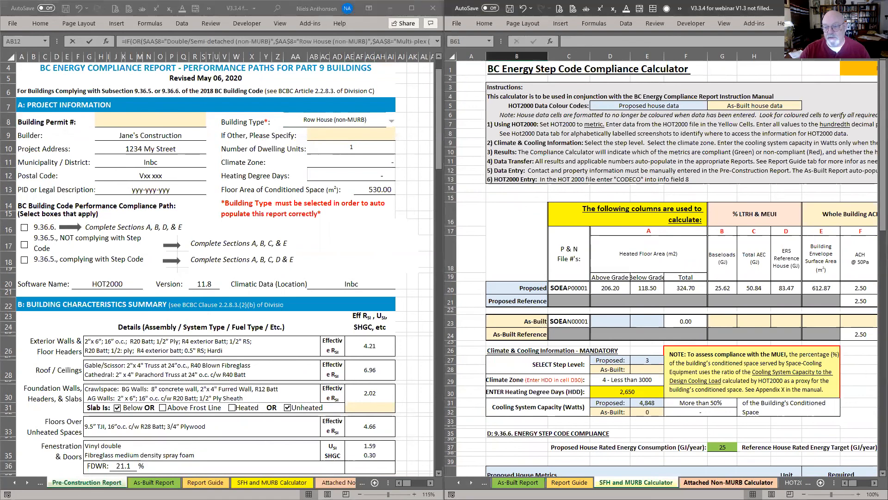
scroll(628, 401, down, 11)
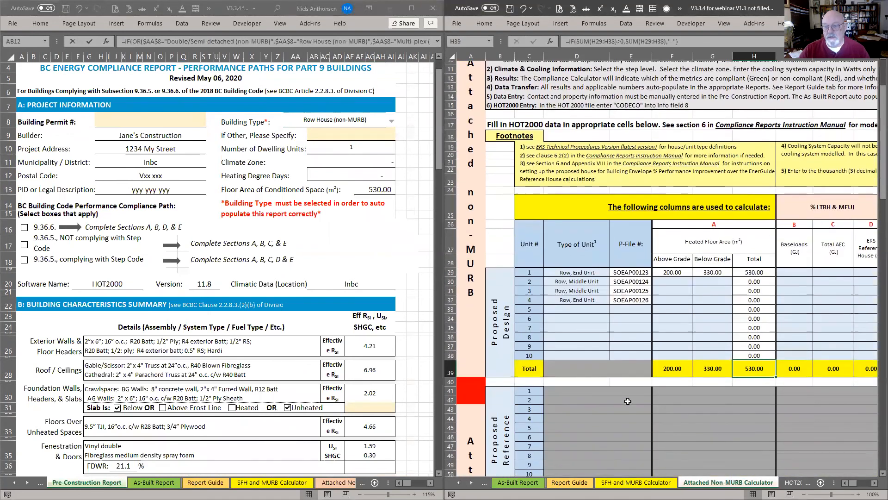
scroll(602, 396, down, 8)
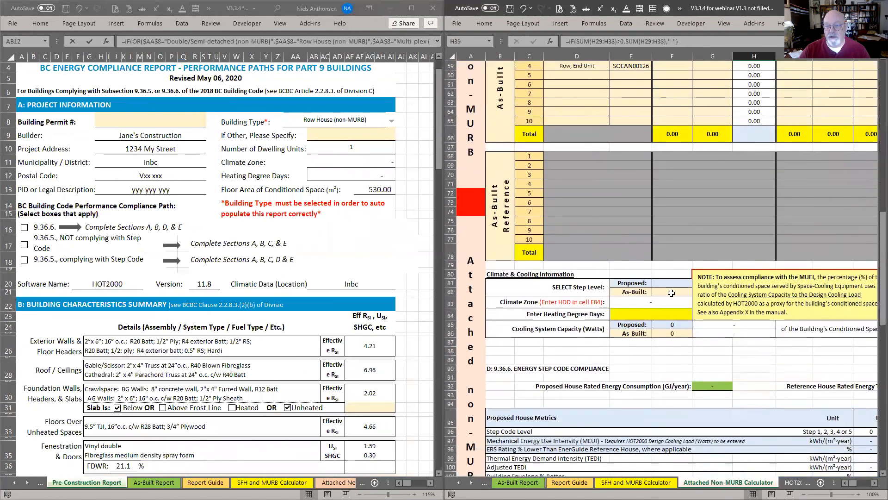
click(641, 314)
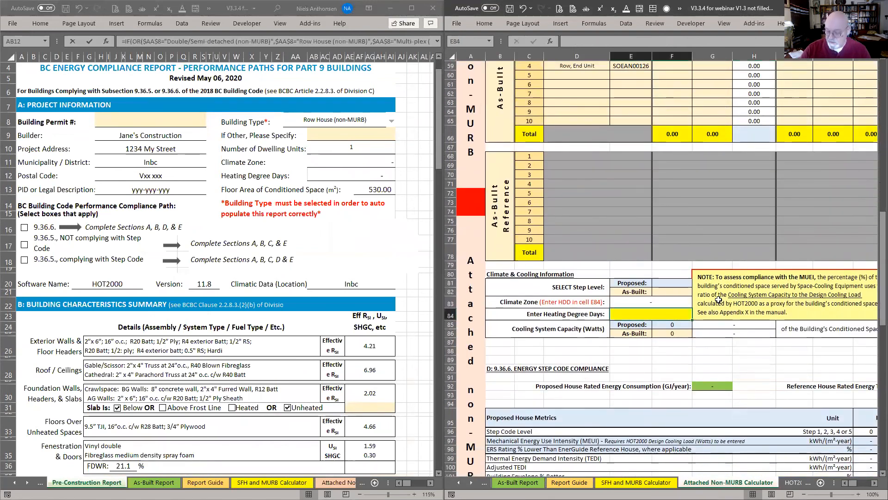
text(4,500)
key(Return)
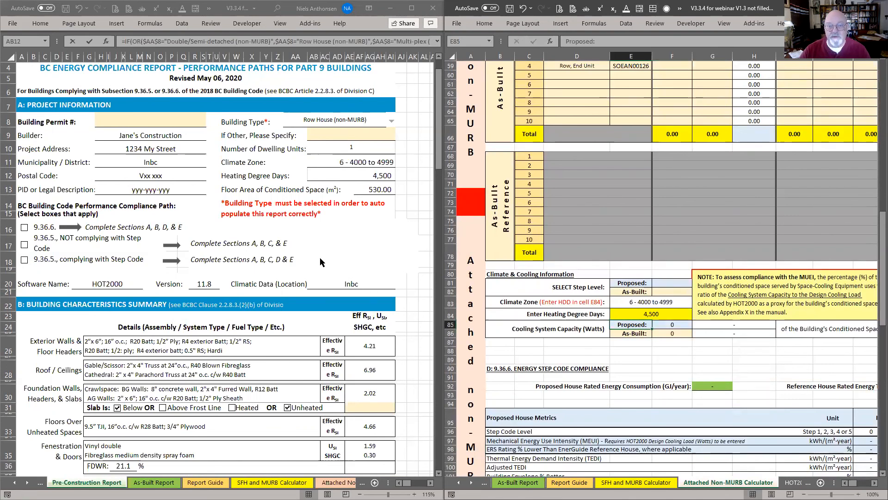
Step: Check the Pre-Construction Report's climate data, conditioned floor area and required Step Code level
click(346, 159)
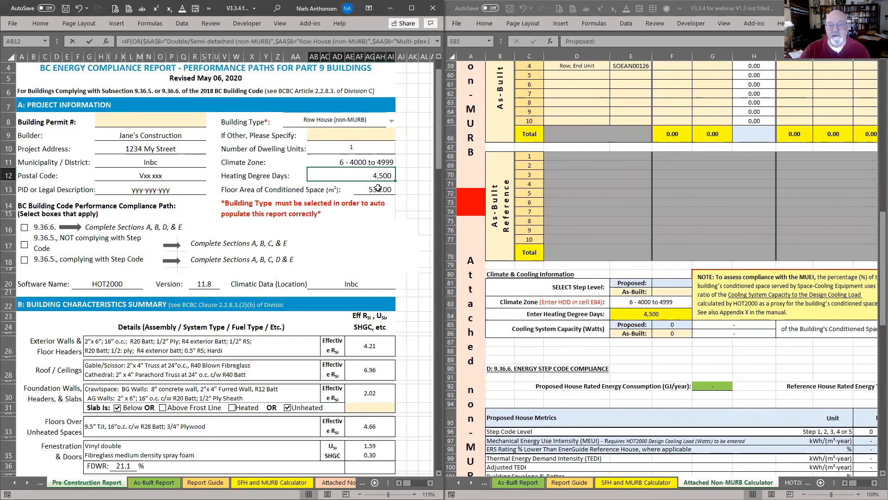
click(379, 188)
scroll(334, 323, down, 9)
scroll(334, 324, down, 4)
scroll(333, 324, down, 2)
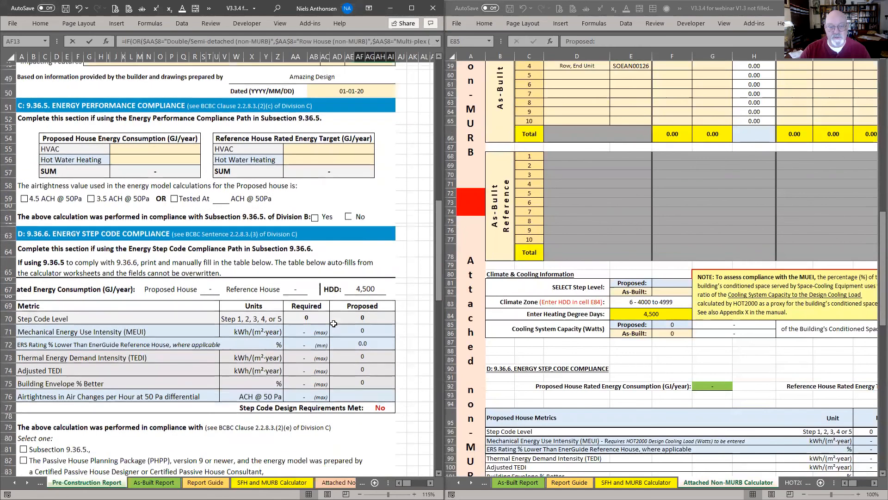
click(313, 309)
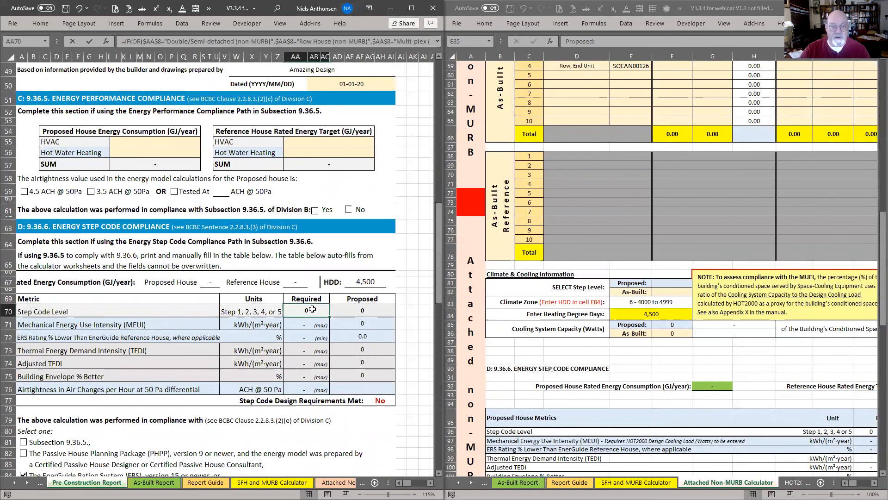
Step: Set the As-Built step level to 4 in the Attached Non-MURB Calculator
click(673, 291)
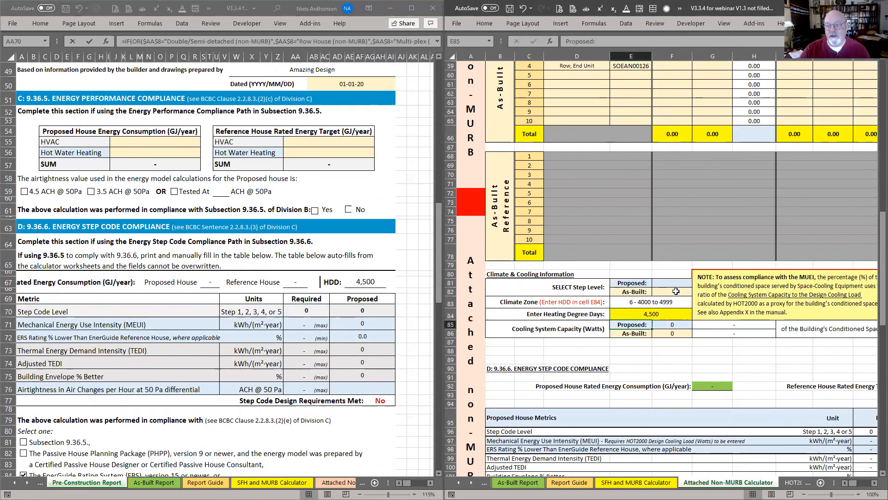
text(4)
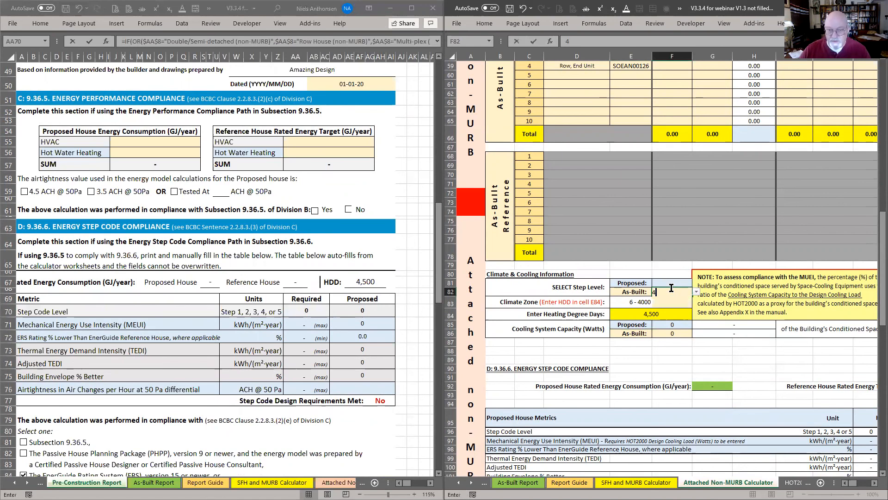
key(Return)
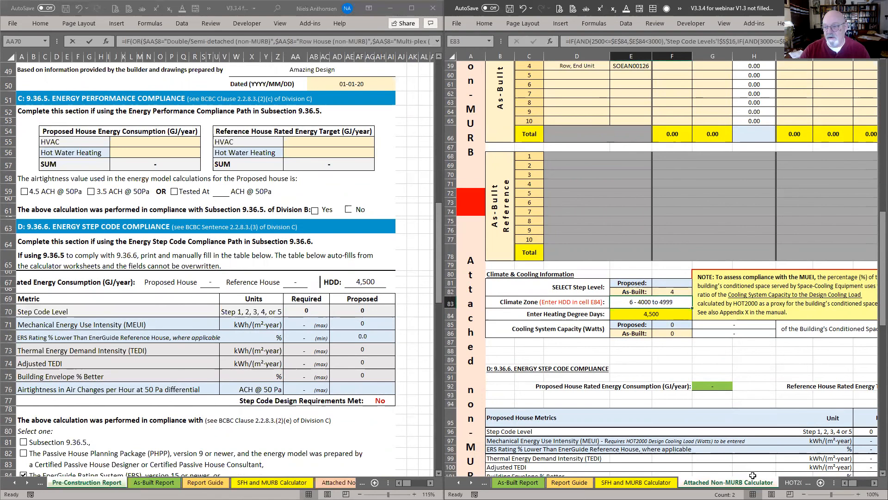
Step: Inspect the formulas behind the required step levels in the calculator's proposed and as-built compliance tables
scroll(733, 458, right, 5)
scroll(649, 447, left, 3)
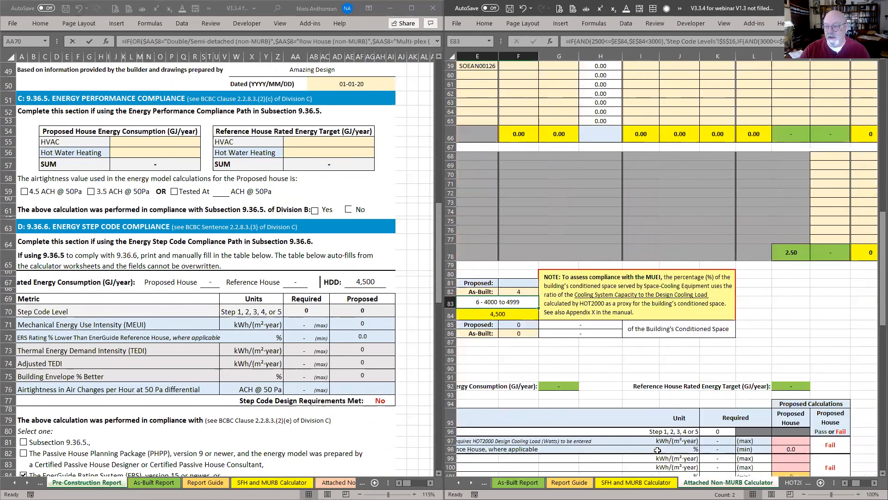
click(728, 434)
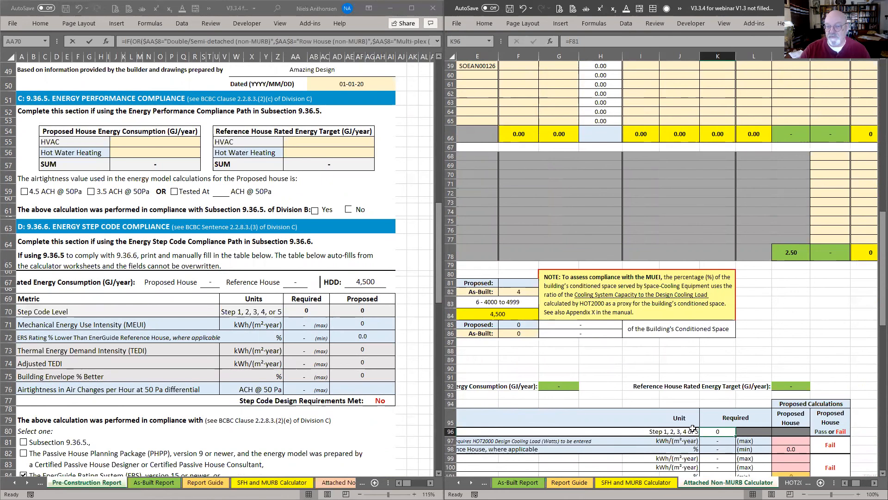
scroll(699, 414, down, 5)
click(709, 410)
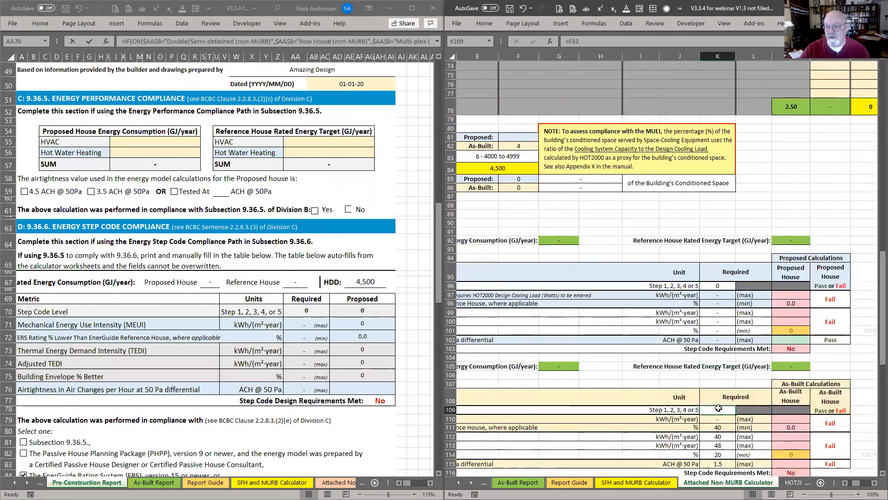
scroll(702, 392, down, 3)
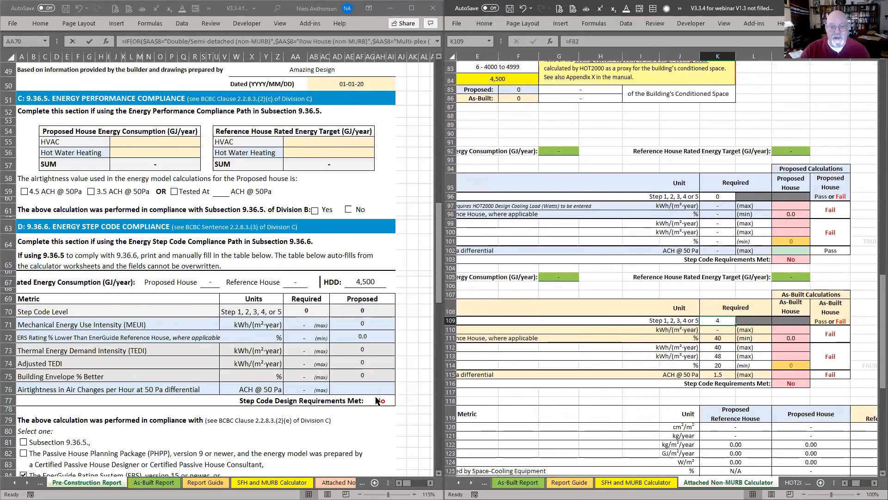
Step: Look through the Pre-Construction Report's Step Code compliance section, and open the As-Built Report for comparison
click(323, 330)
scroll(325, 333, down, 4)
scroll(324, 333, down, 3)
scroll(326, 343, up, 7)
click(153, 482)
scroll(277, 323, up, 8)
Step: Set the Proposed step level to 4 in the Attached Non-MURB Calculator, and check the Pre-Construction Report's Step Code compliance table
click(639, 289)
scroll(640, 289, up, 7)
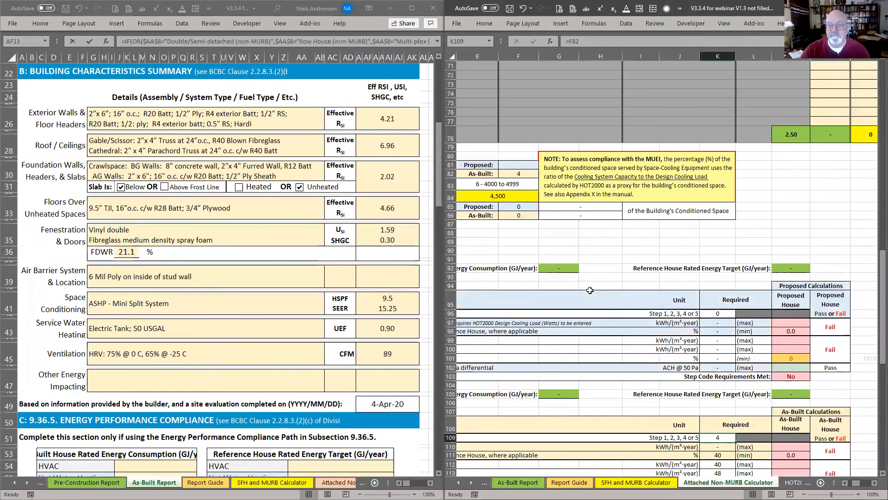
click(522, 228)
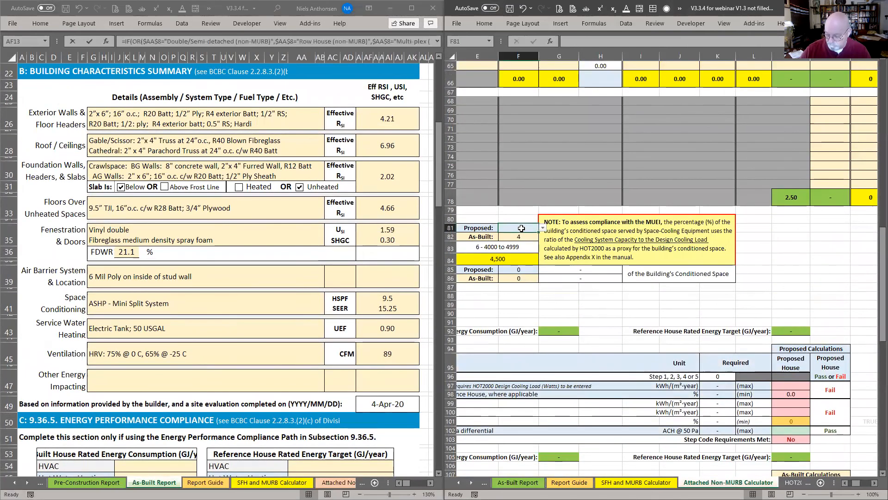
text(4)
key(Return)
click(87, 482)
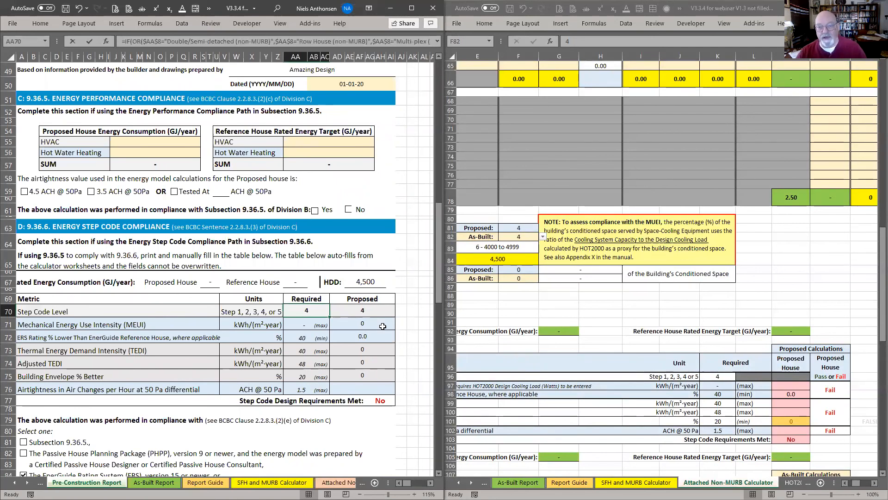
click(369, 284)
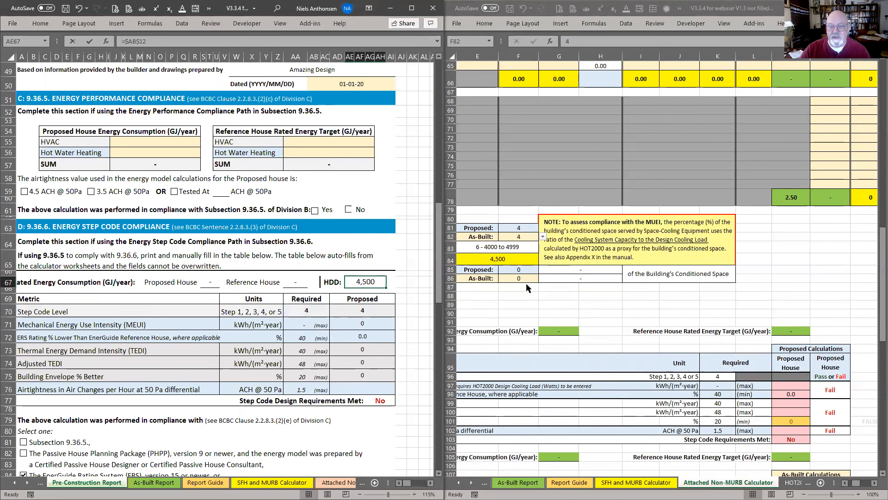
Step: Set the heating degree days to 2,650 in the Attached Non-MURB Calculator
click(508, 262)
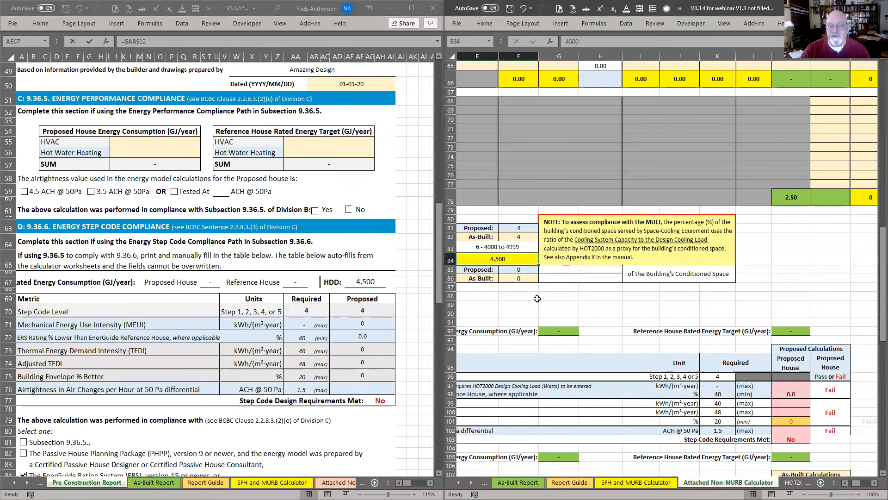
text(2,650)
key(Return)
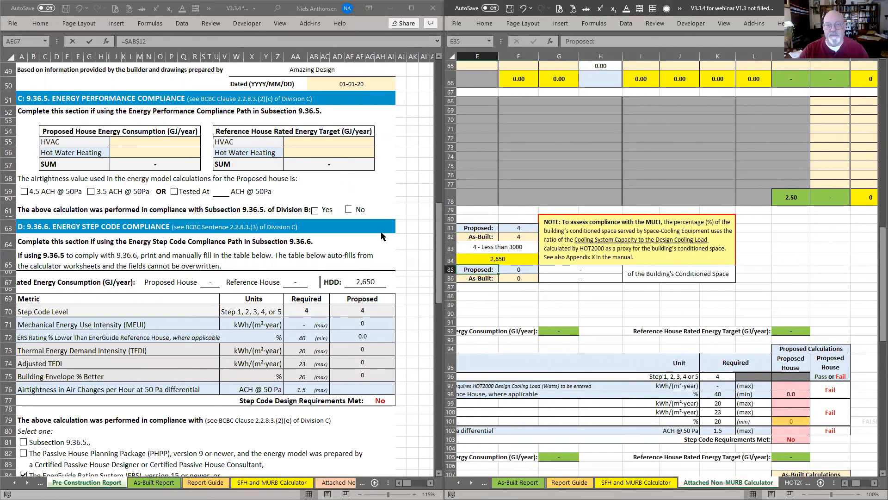
Step: Set the Pre-Construction Report's building type to Single Detached w/Secondary Suite
scroll(366, 192, up, 20)
click(359, 203)
scroll(359, 213, up, 15)
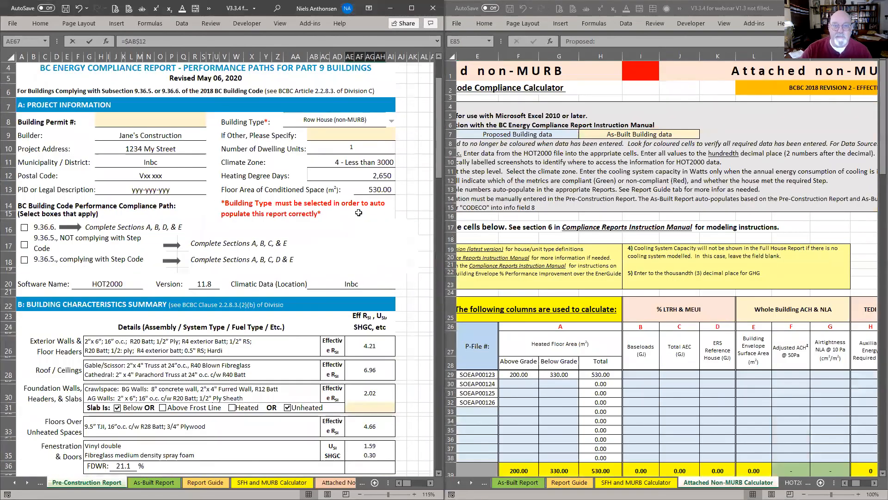
click(340, 120)
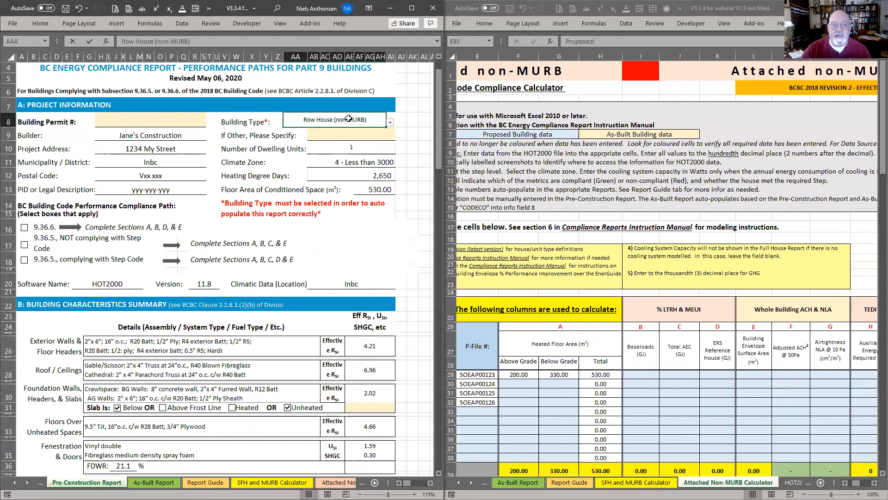
click(391, 122)
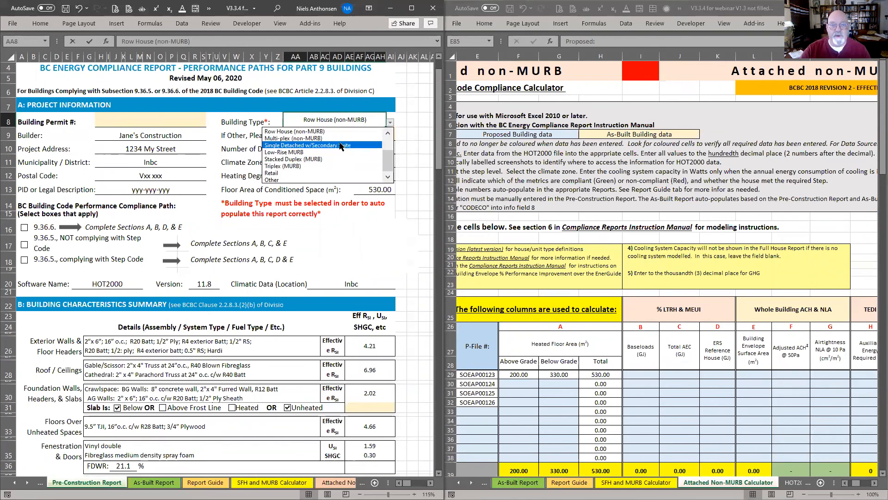
click(334, 145)
click(419, 157)
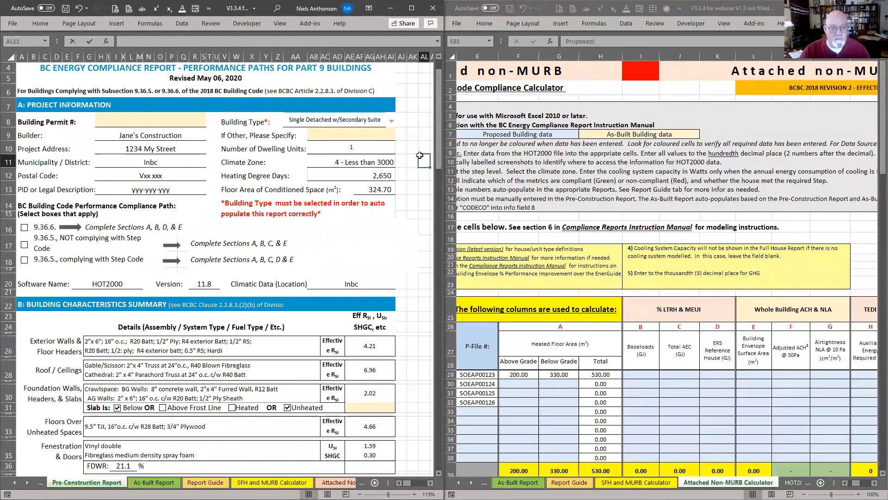
Step: Review the Pre-Construction Report's Step Code metrics, completed-by section and supplementary information
scroll(213, 257, down, 17)
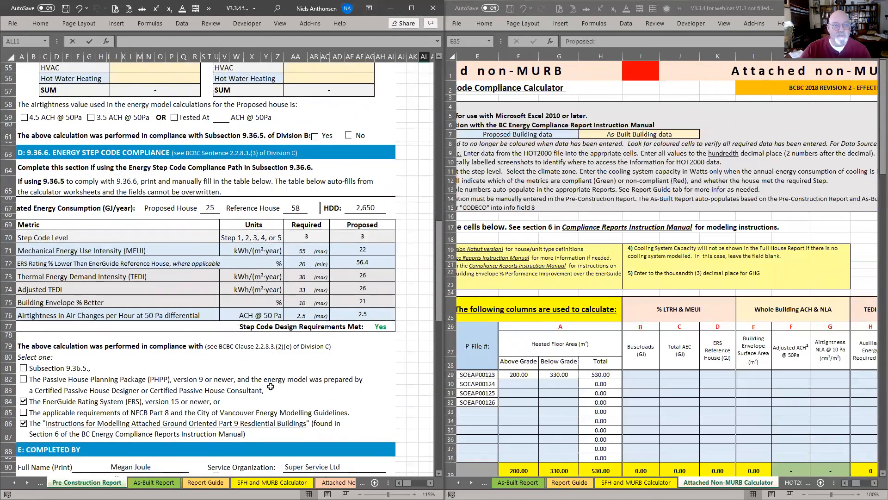
scroll(252, 384, down, 5)
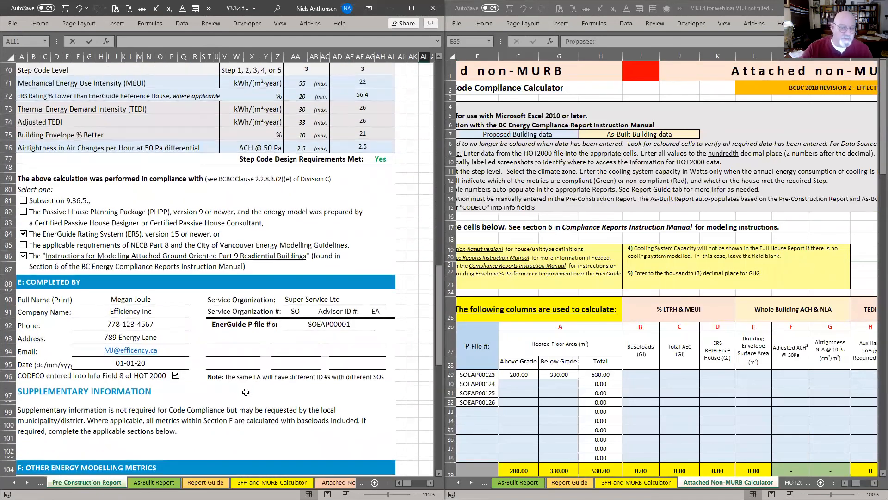
scroll(246, 392, down, 6)
scroll(244, 377, up, 19)
scroll(243, 378, up, 10)
Step: View the Report Guide, return to the Pre-Construction Report, and switch to the EnerGuide Rating System reference document in the PDF viewer
click(206, 483)
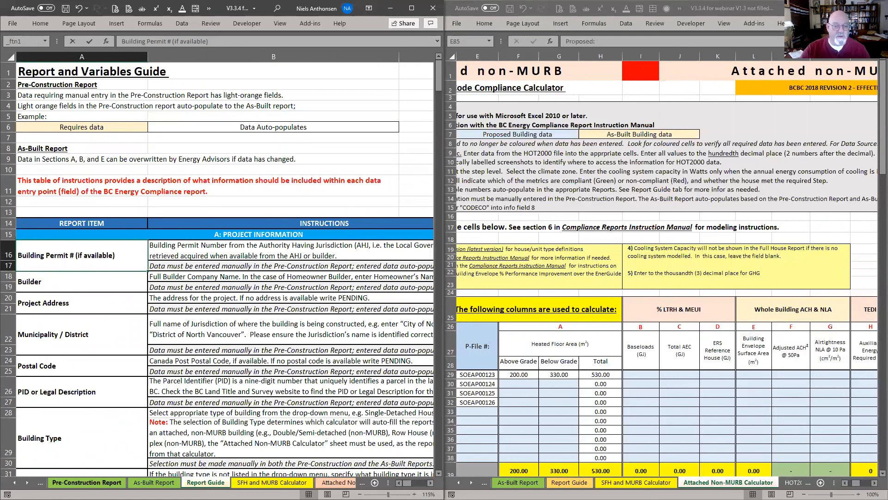
click(87, 482)
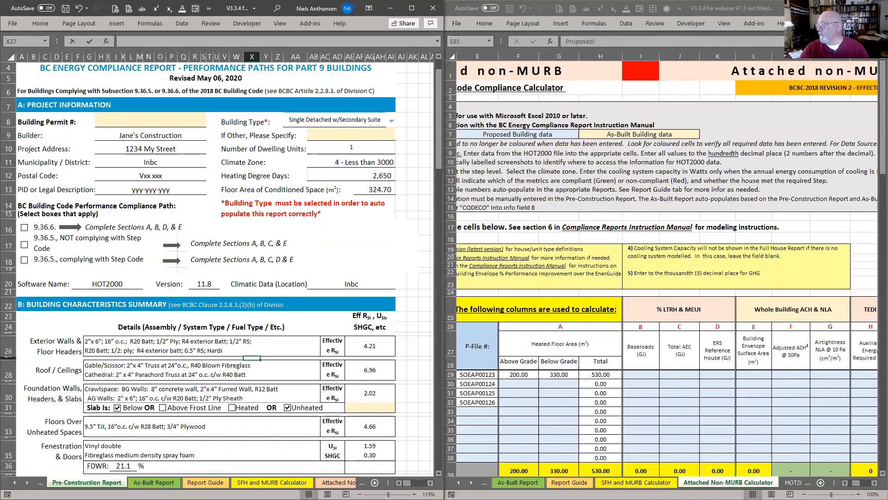
key(alt+Tab)
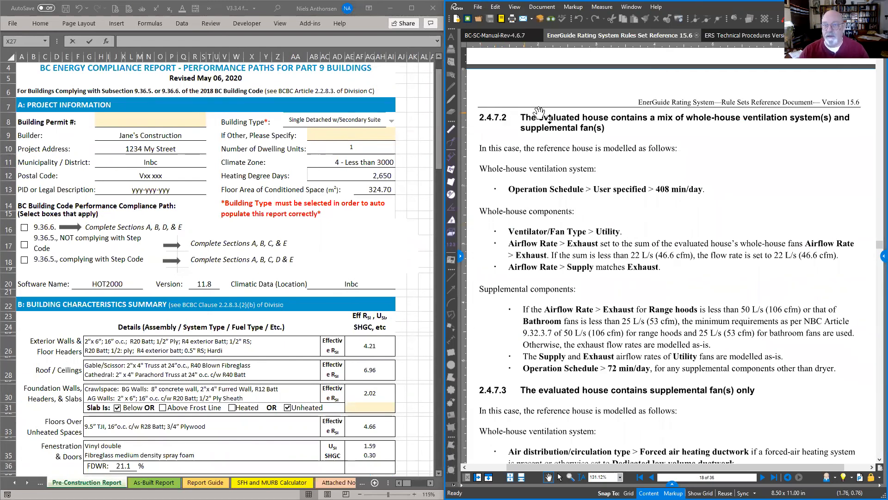
Step: Open the BC-SC-Manual and go from its table of contents to section 2, Guidelines For Completing BC Energy Compliance Reports
click(508, 35)
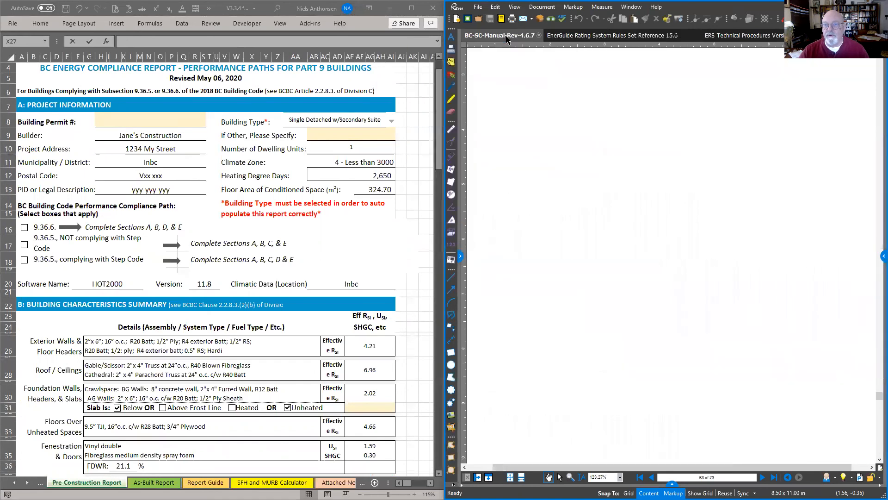
scroll(588, 171, up, 20)
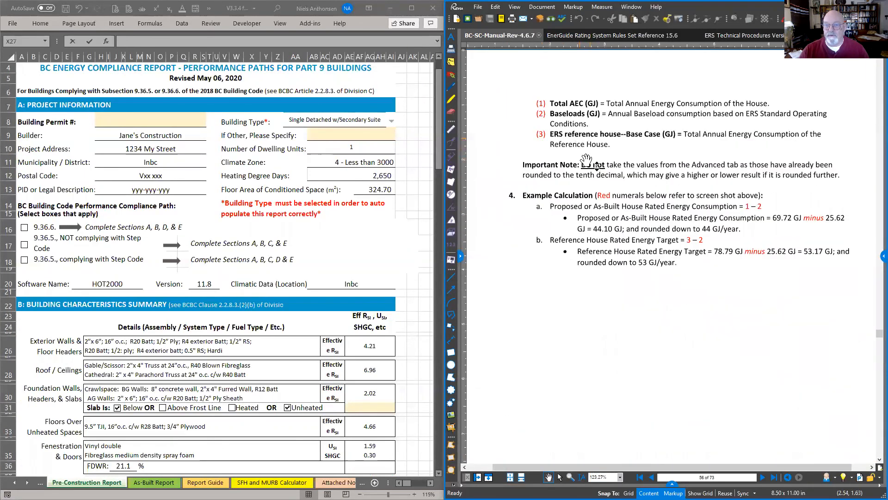
scroll(578, 138, up, 10)
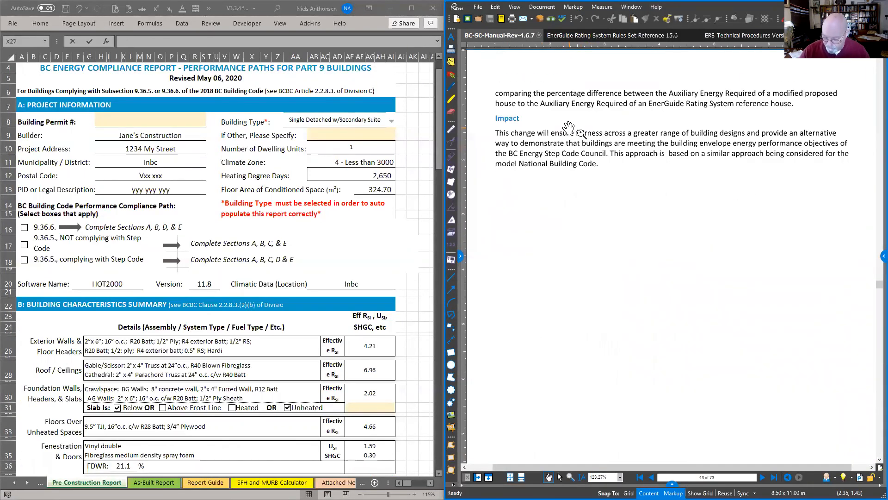
scroll(569, 129, up, 20)
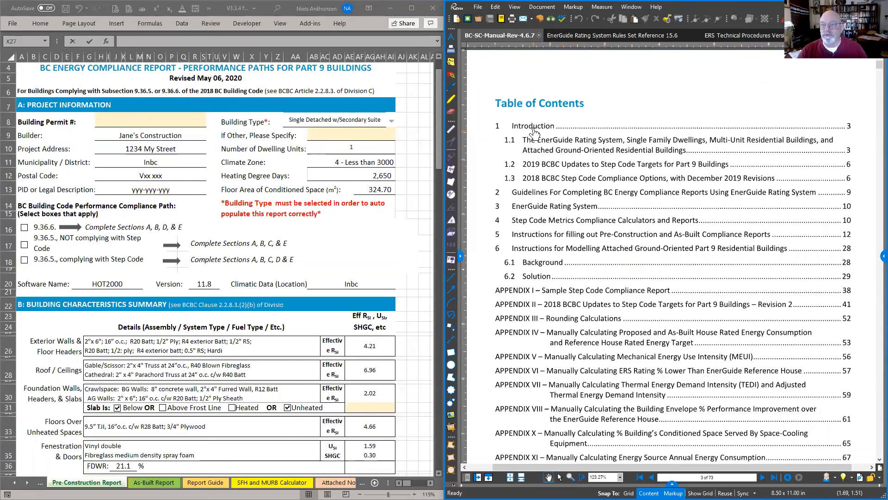
click(543, 192)
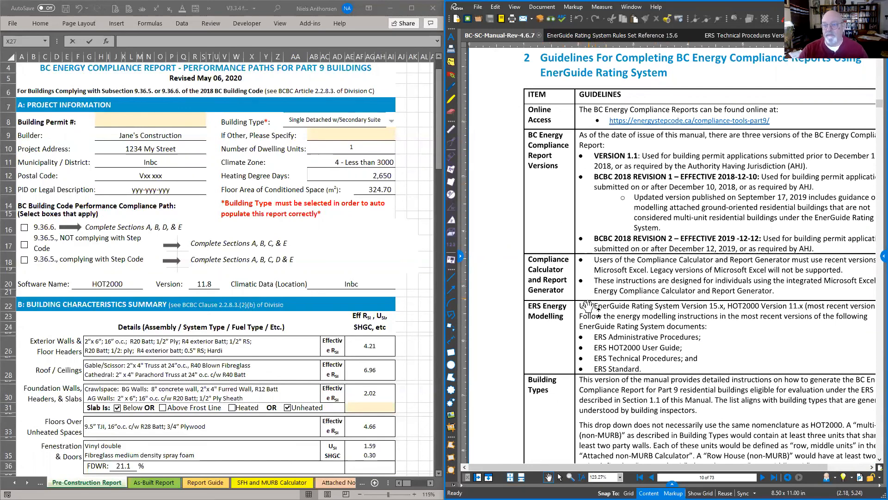
Step: Review the manual's ERS Energy Modelling and Building Types guidelines and the EnerGuide Rating System section
scroll(587, 306, down, 3)
scroll(592, 320, down, 3)
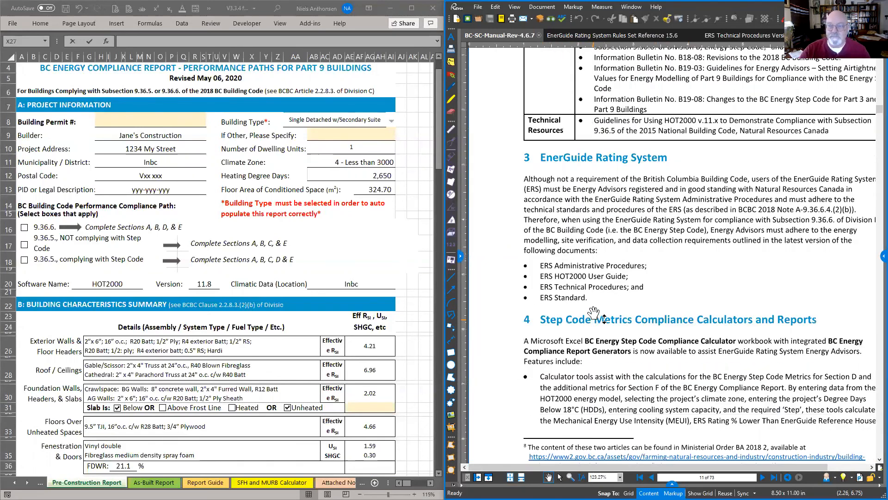
scroll(648, 268, up, 4)
scroll(647, 269, down, 5)
scroll(648, 268, up, 5)
Step: Switch to the Excel workbook and expand the Fill out the Compliance Reports section of the Agenda sheet
click(343, 244)
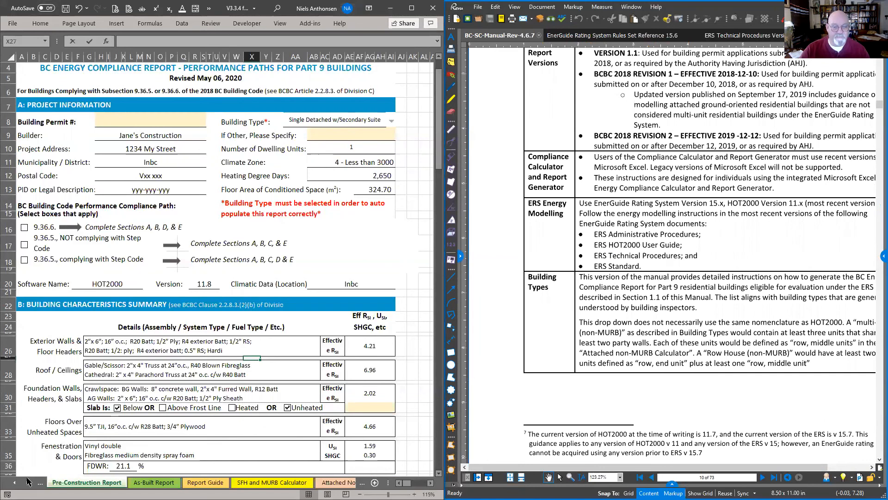
click(13, 482)
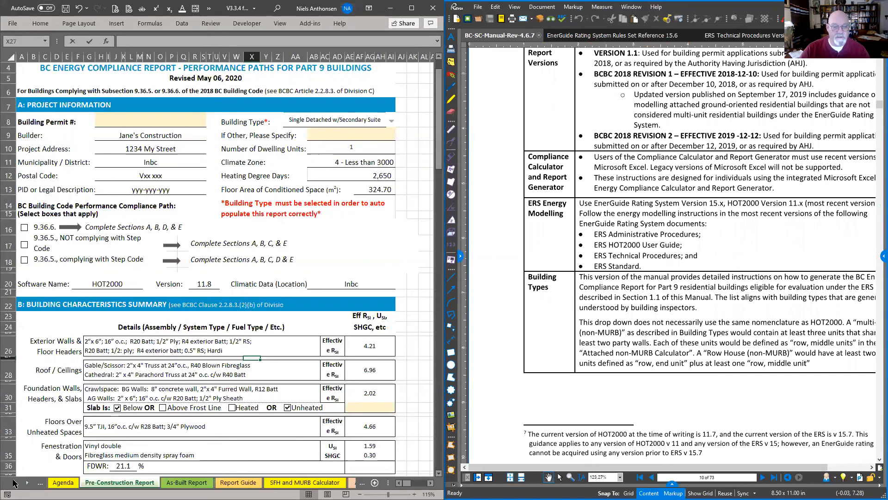
click(52, 481)
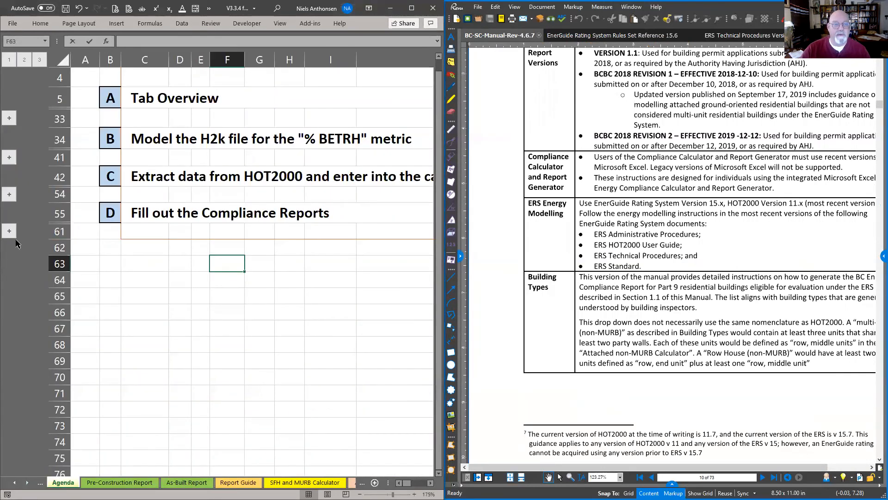
click(8, 231)
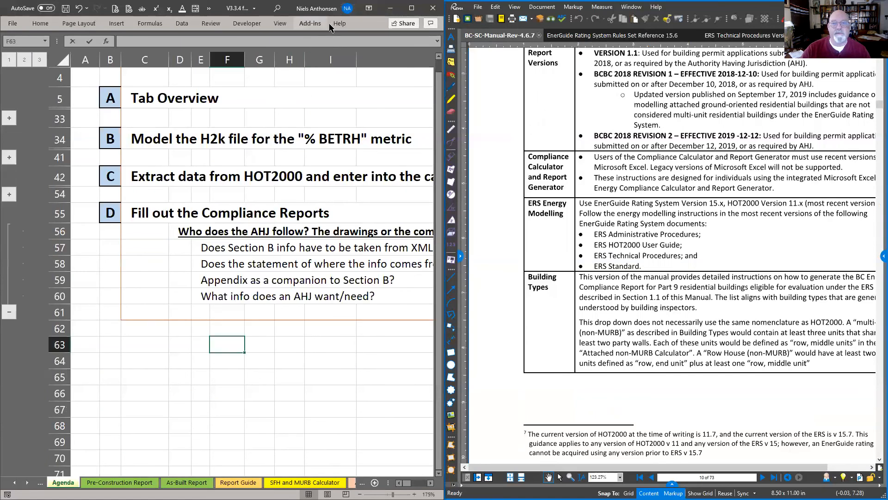
Step: Show the workbook at full-screen size and select the Agenda question on whether the AHJ follows the drawings or the compliance report
click(636, 143)
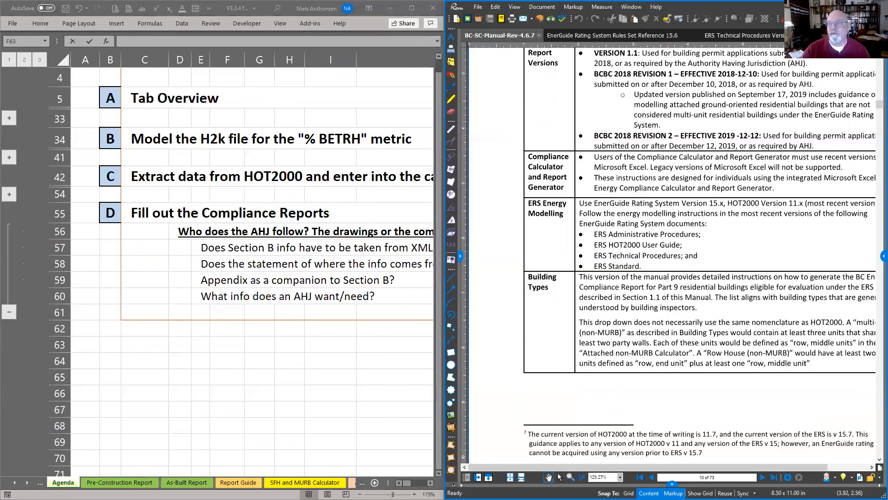
double_click(747, 8)
key(alt+Tab)
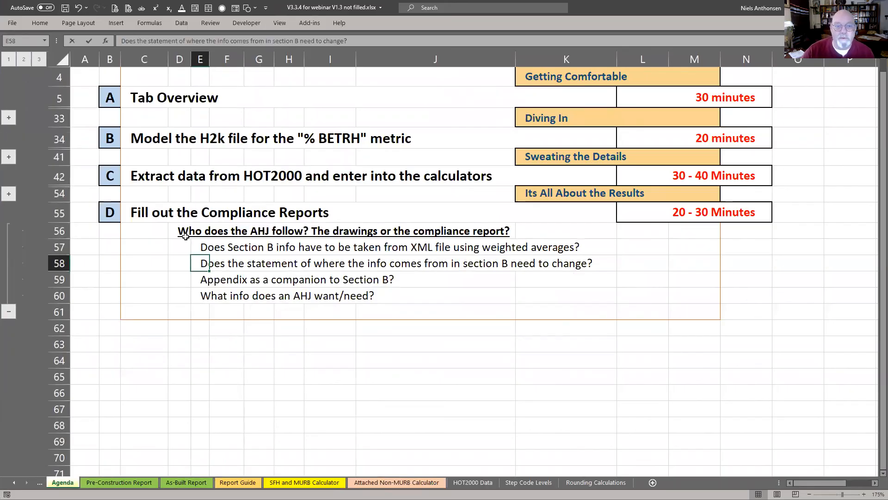
click(185, 234)
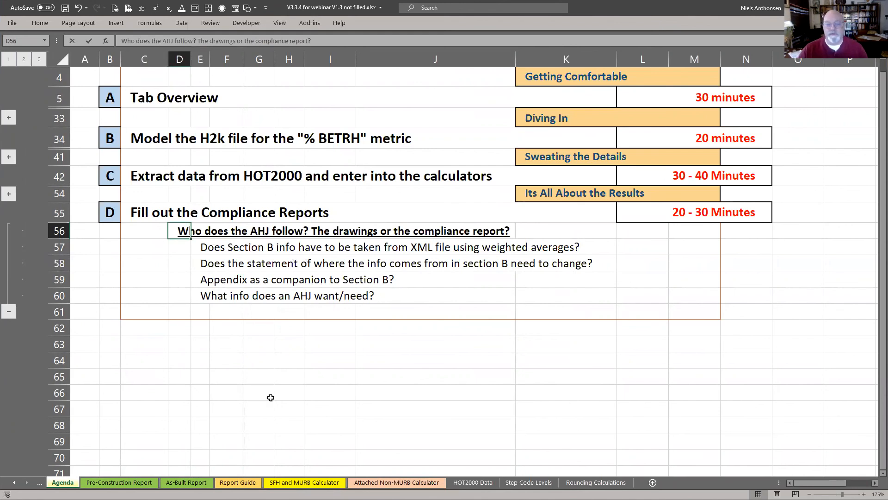
Step: Examine the Pre-Construction Report's Section B building characteristics and its statement of where the information comes from
click(130, 482)
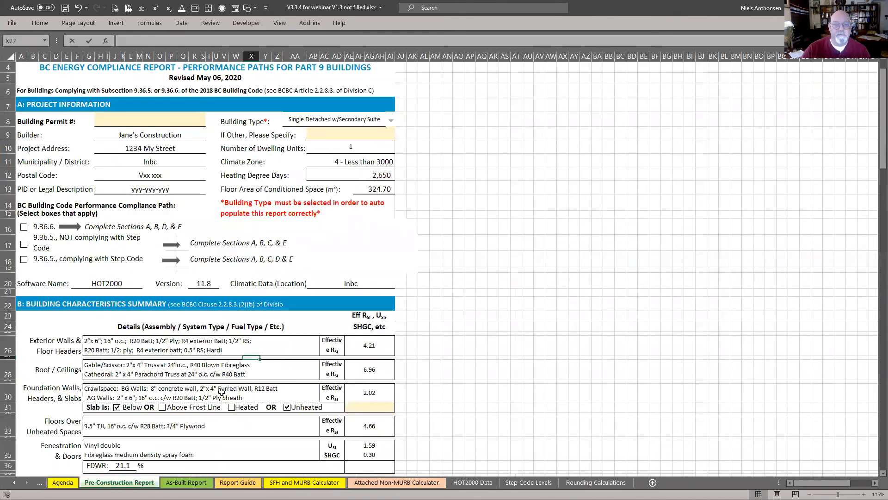
scroll(209, 366, down, 5)
drag(186, 135, 174, 349)
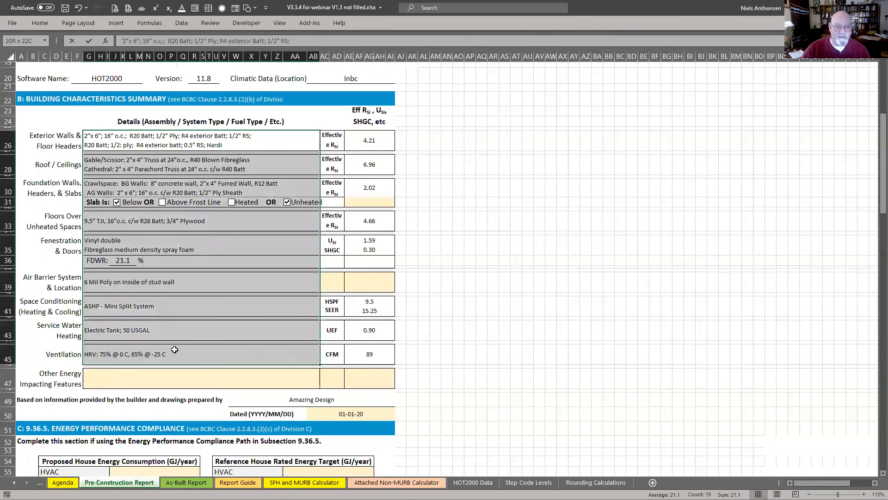
click(176, 341)
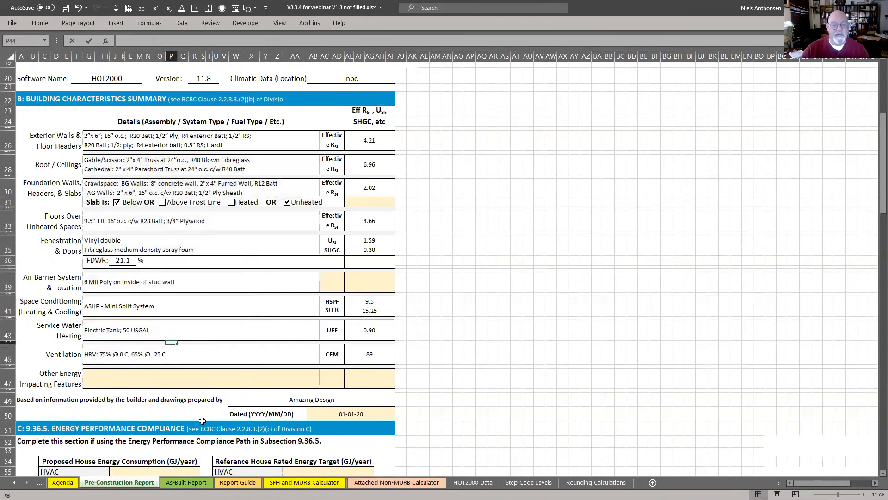
click(53, 399)
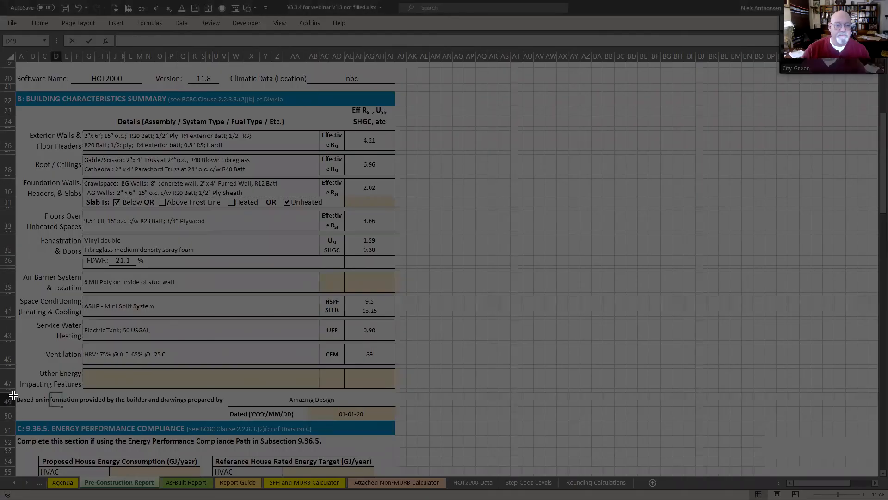
drag(13, 395, 240, 408)
drag(240, 407, 406, 422)
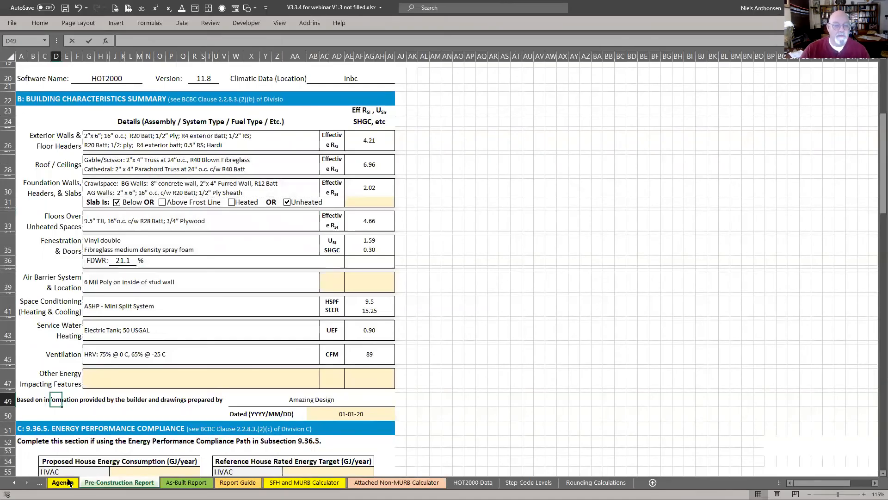
Step: Compare the Agenda question on weighted averages from the XML file with the assembly and system details in Section B of the Pre-Construction Report
click(67, 482)
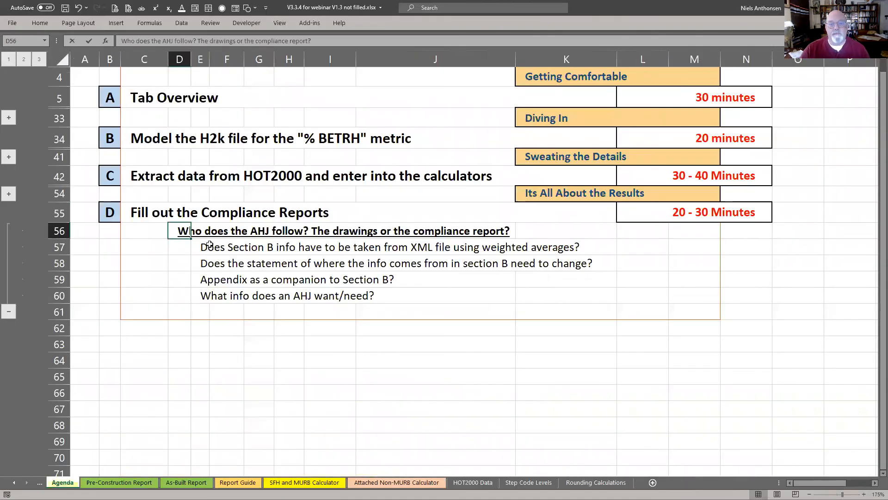
click(210, 245)
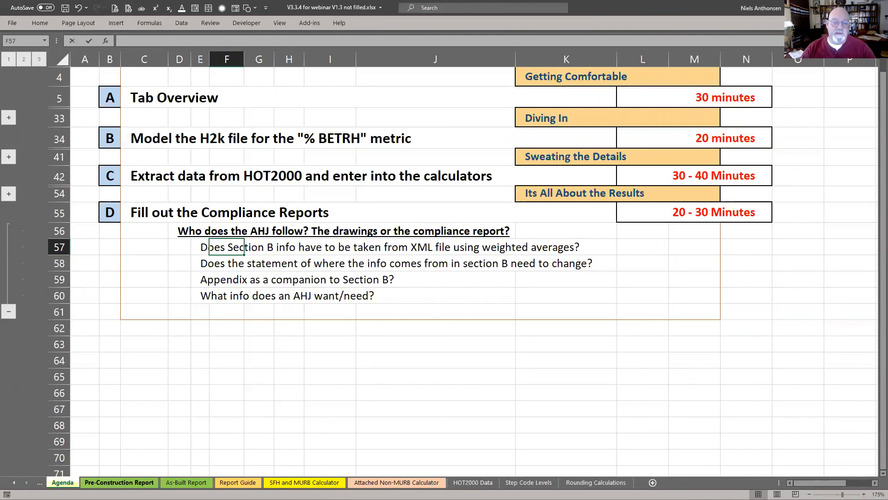
click(119, 482)
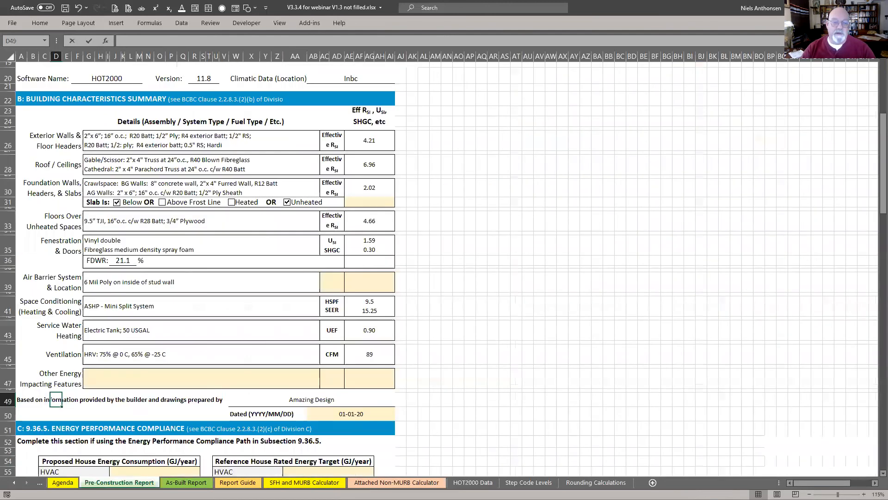
click(143, 141)
drag(142, 180, 154, 359)
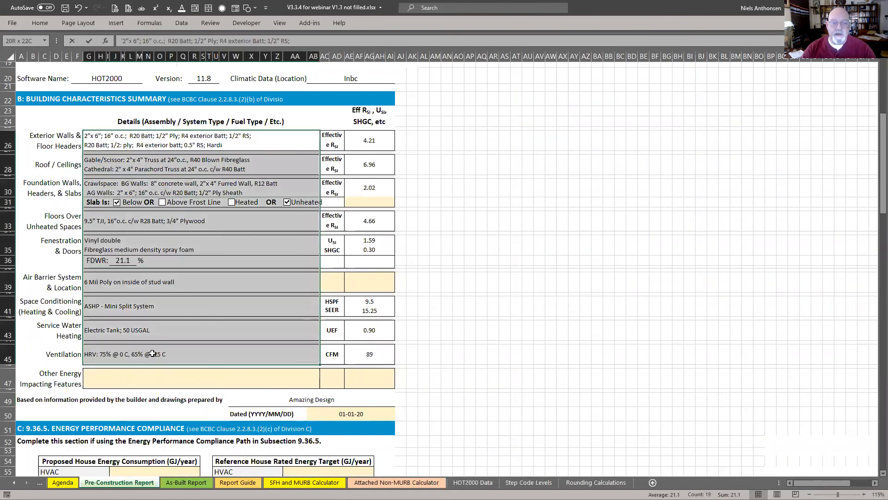
click(182, 137)
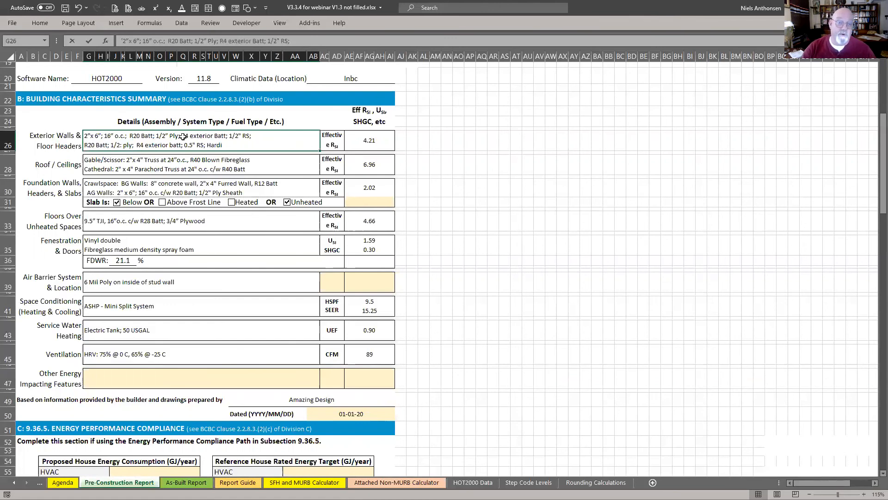
drag(188, 144, 208, 238)
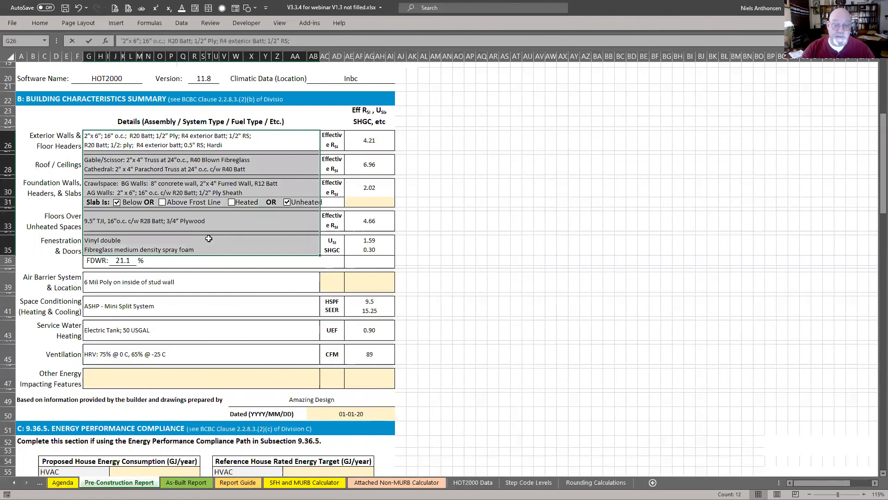
click(208, 239)
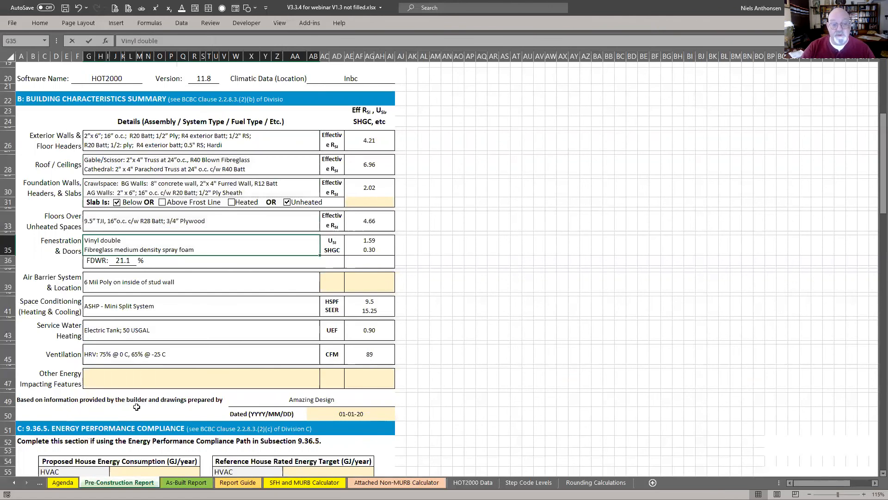
Step: Examine the drawings-prepared-by and date entries at the end of the Pre-Construction Report's Section B
click(300, 404)
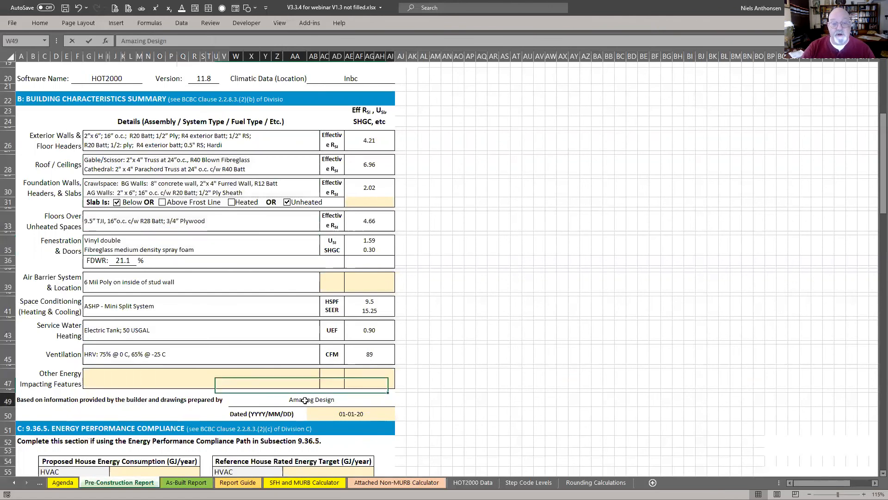
click(334, 417)
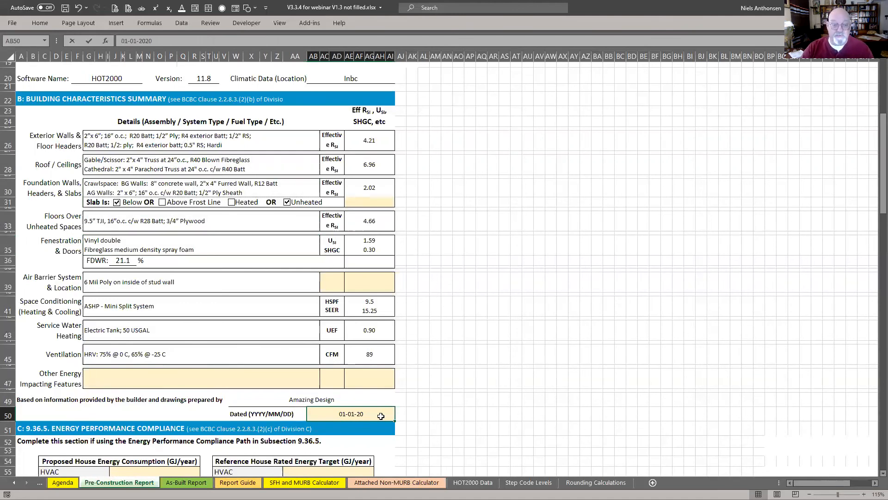
click(219, 410)
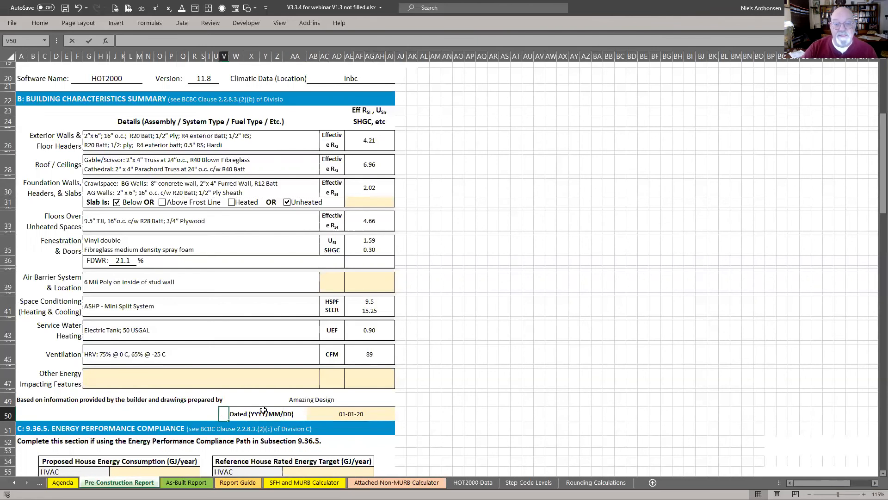
drag(275, 394, 283, 412)
click(283, 412)
click(276, 403)
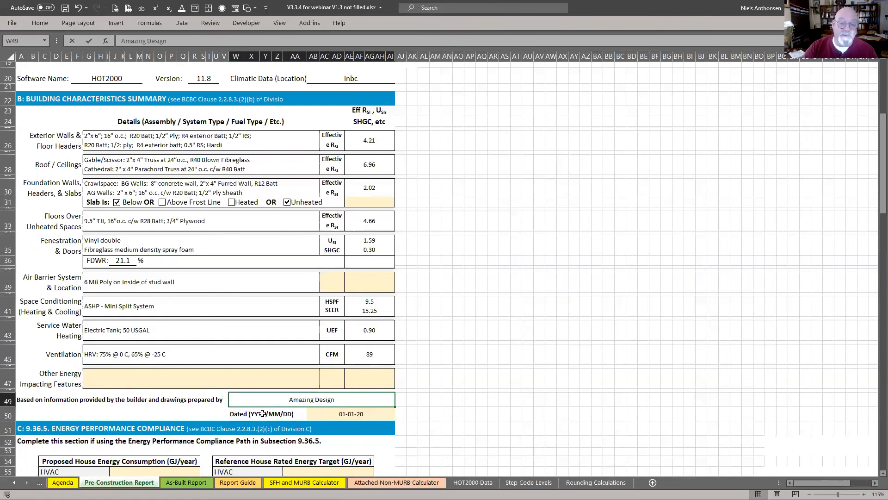
scroll(255, 415, down, 1)
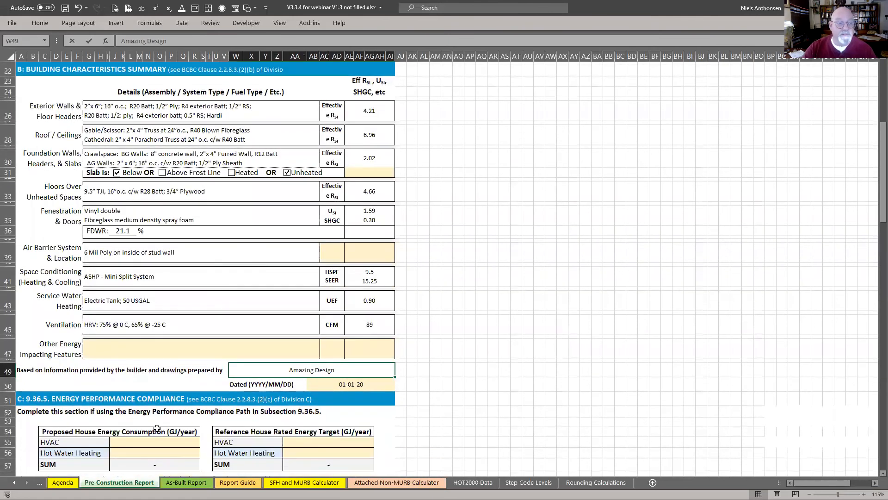
Step: Review the Agenda questions on the Section B statement and companion appendix, and select the builder-and-drawings information line in the Pre-Construction Report
click(64, 483)
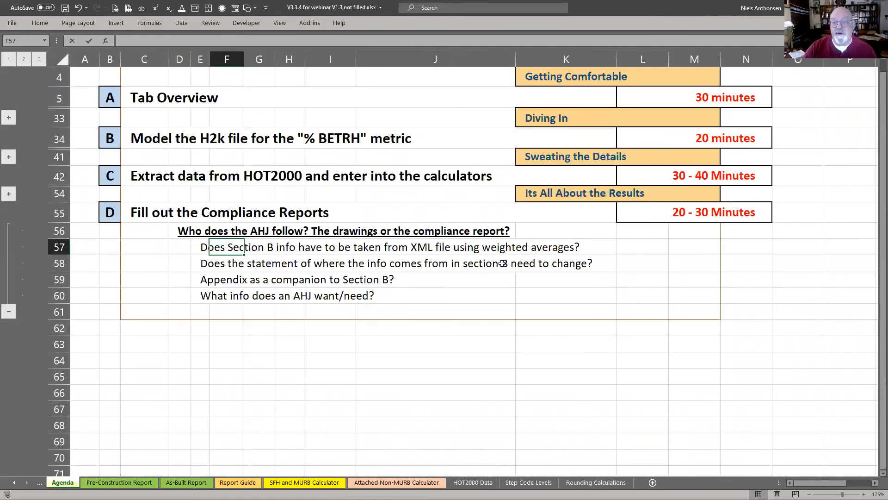
click(203, 262)
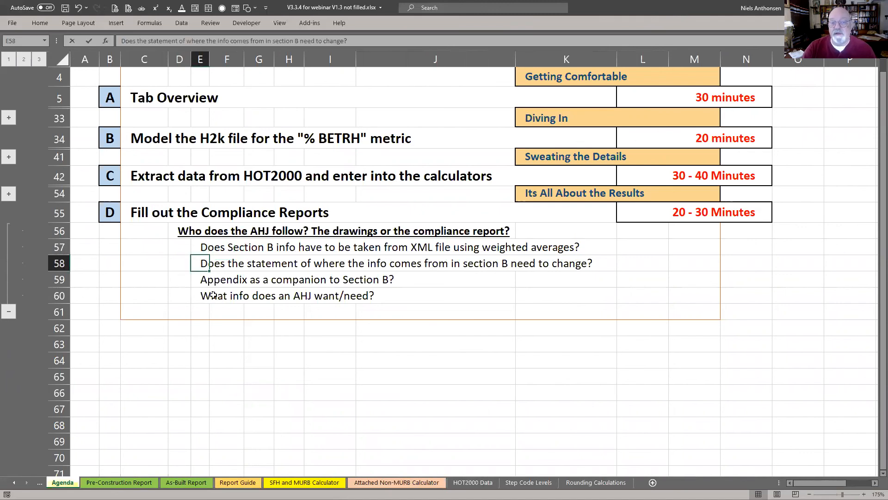
click(199, 282)
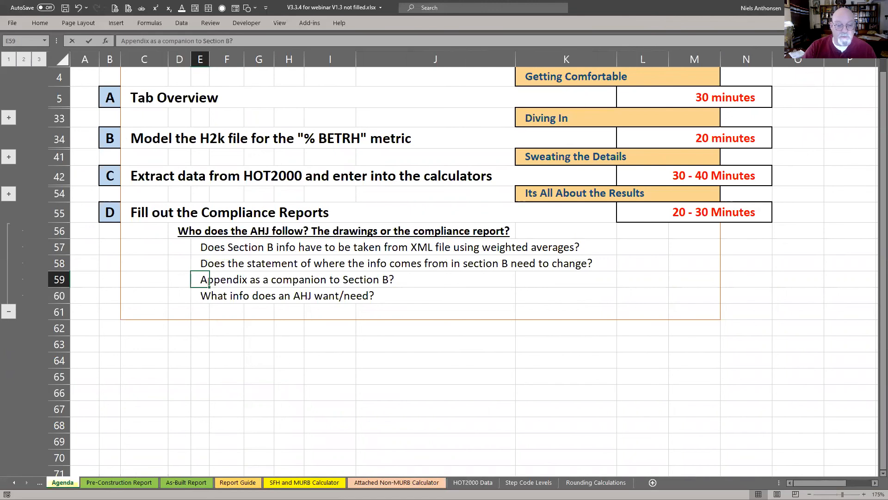
click(119, 482)
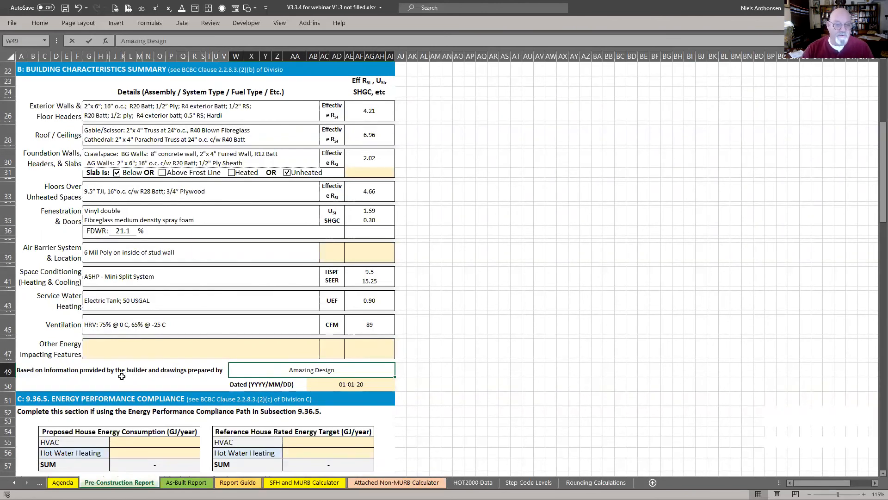
click(122, 371)
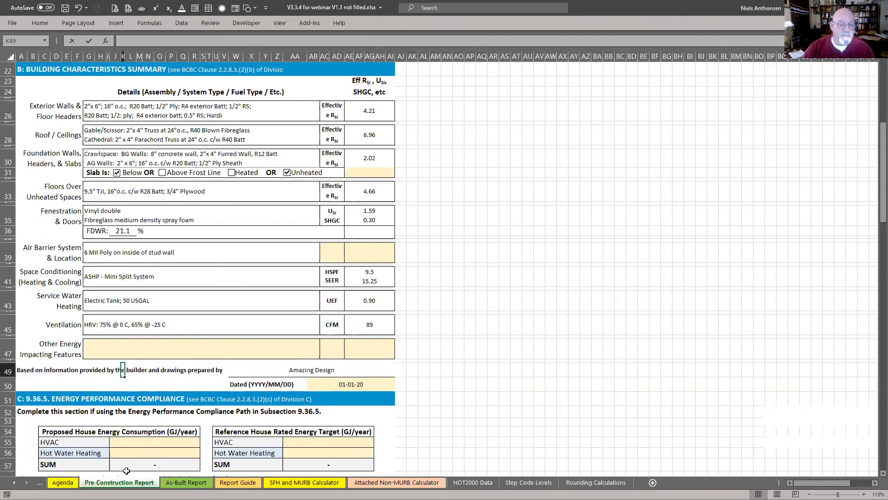
Step: Compare the Agenda question on an appendix as a companion to Section B with the assembly details in the Pre-Construction Report's Section B
click(63, 482)
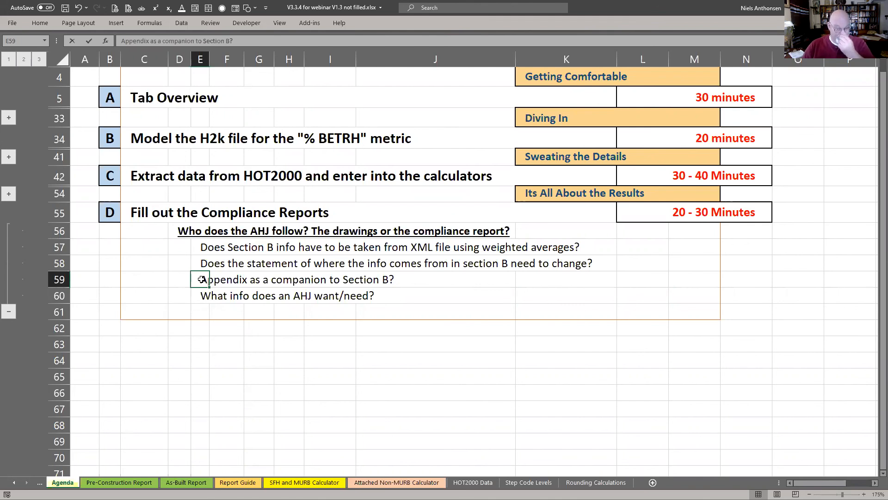
click(119, 482)
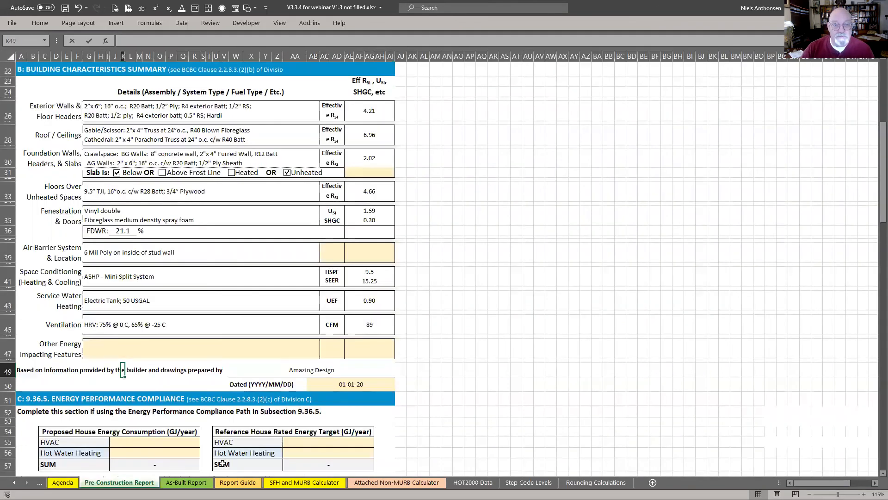
scroll(196, 351, up, 1)
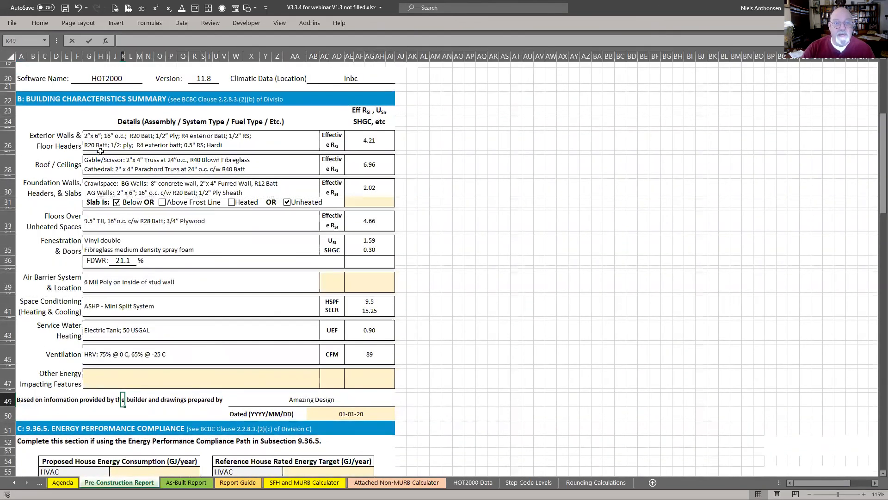
click(136, 139)
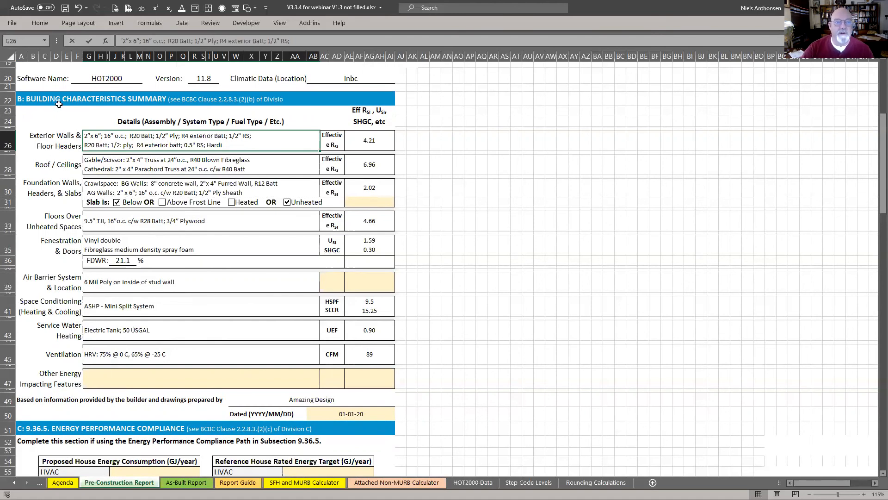
click(76, 120)
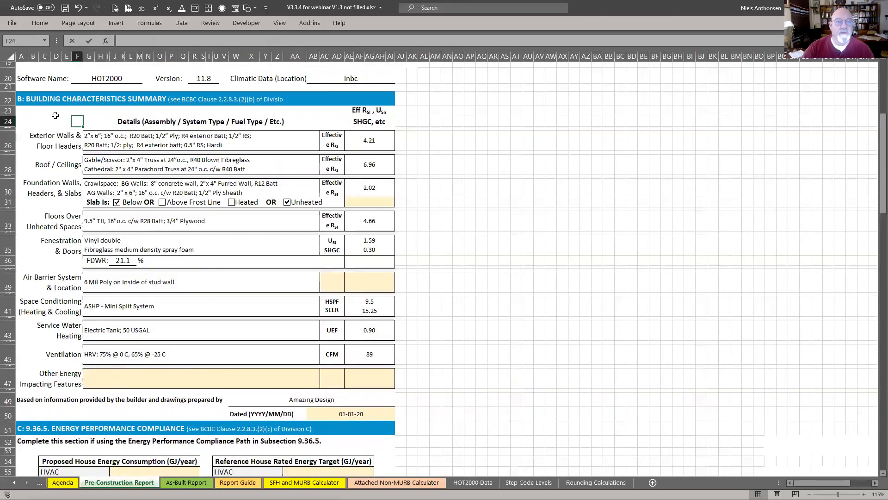
key(super+shift+s)
drag(54, 115, 435, 421)
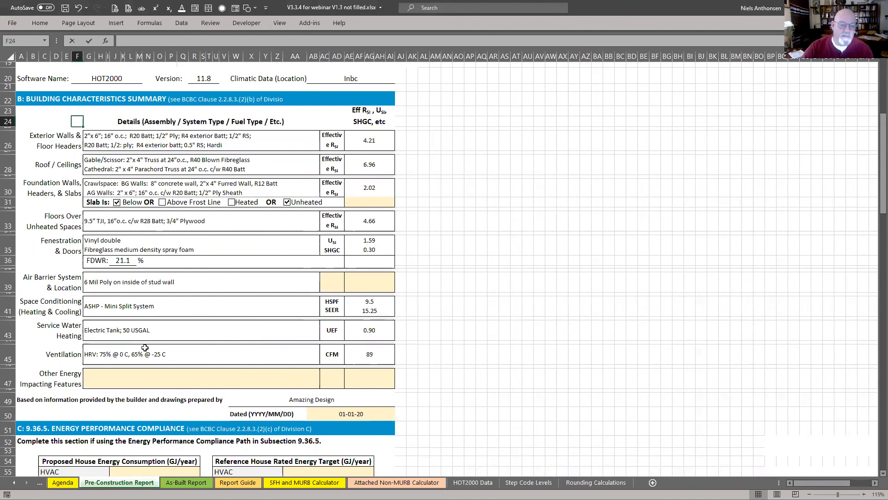
Step: Review the Agenda question on what info an AHJ wants or needs, and collapse the Fill out the Compliance Reports section
click(63, 482)
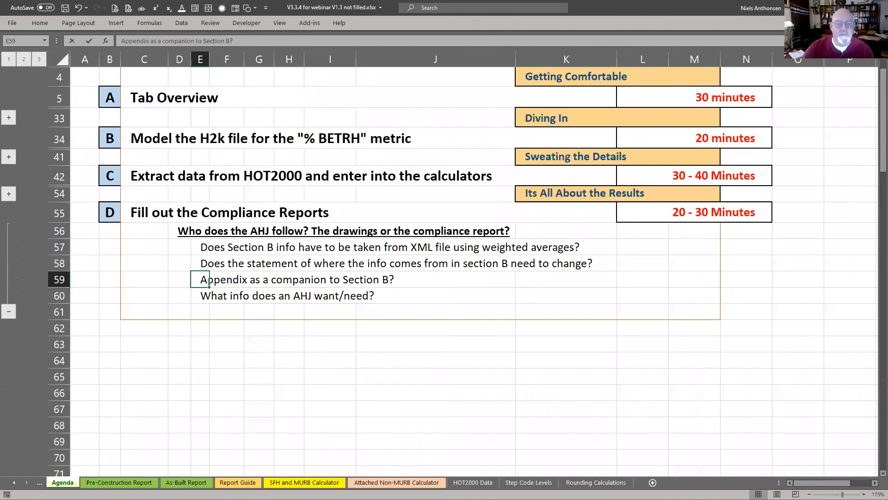
click(206, 295)
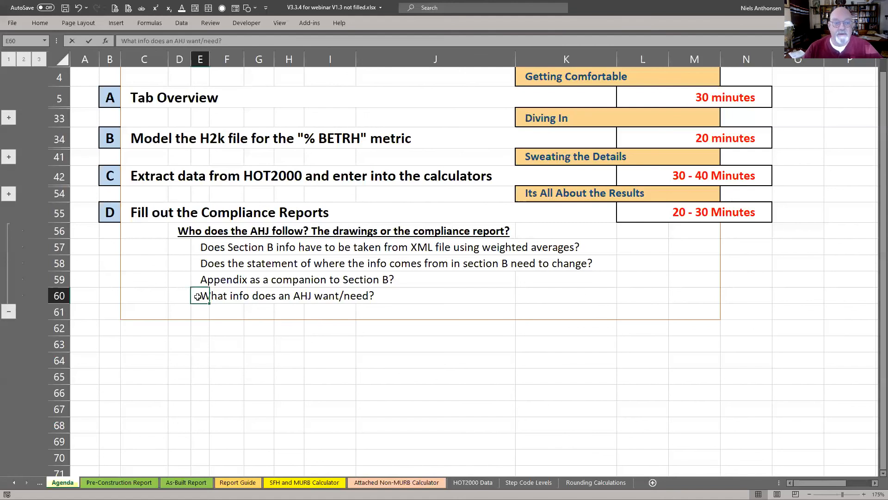
click(216, 339)
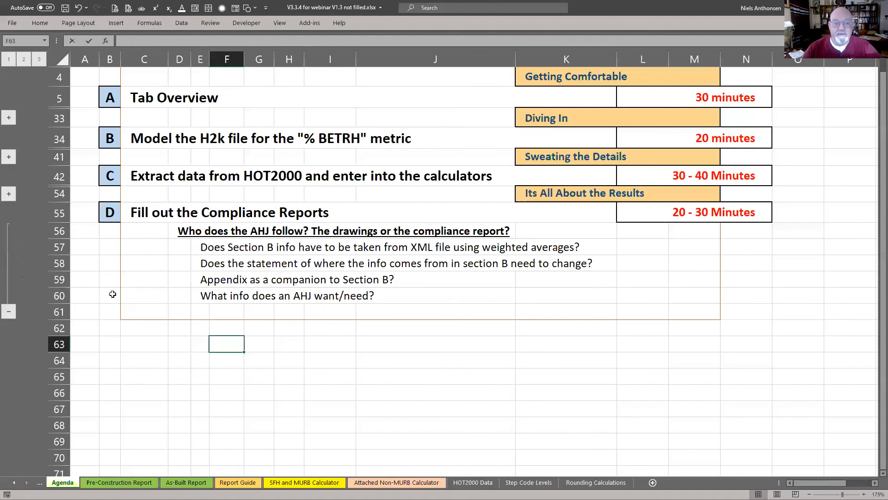
click(10, 311)
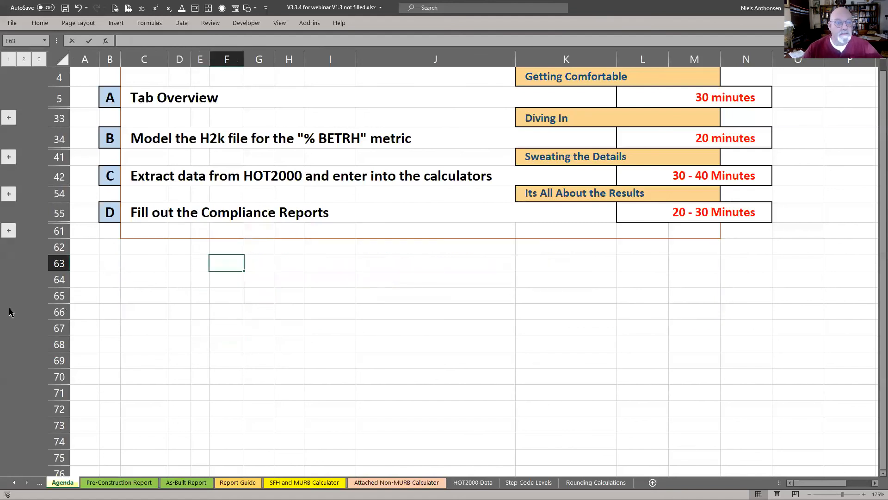
drag(141, 250, 279, 333)
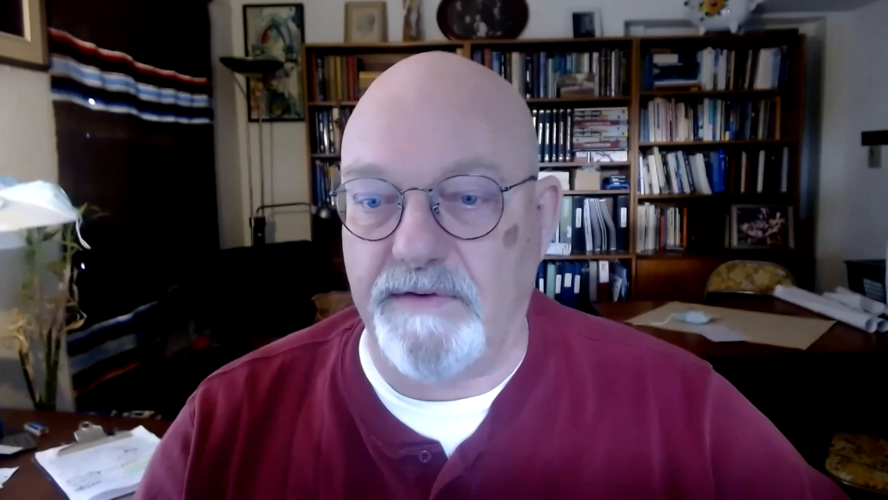